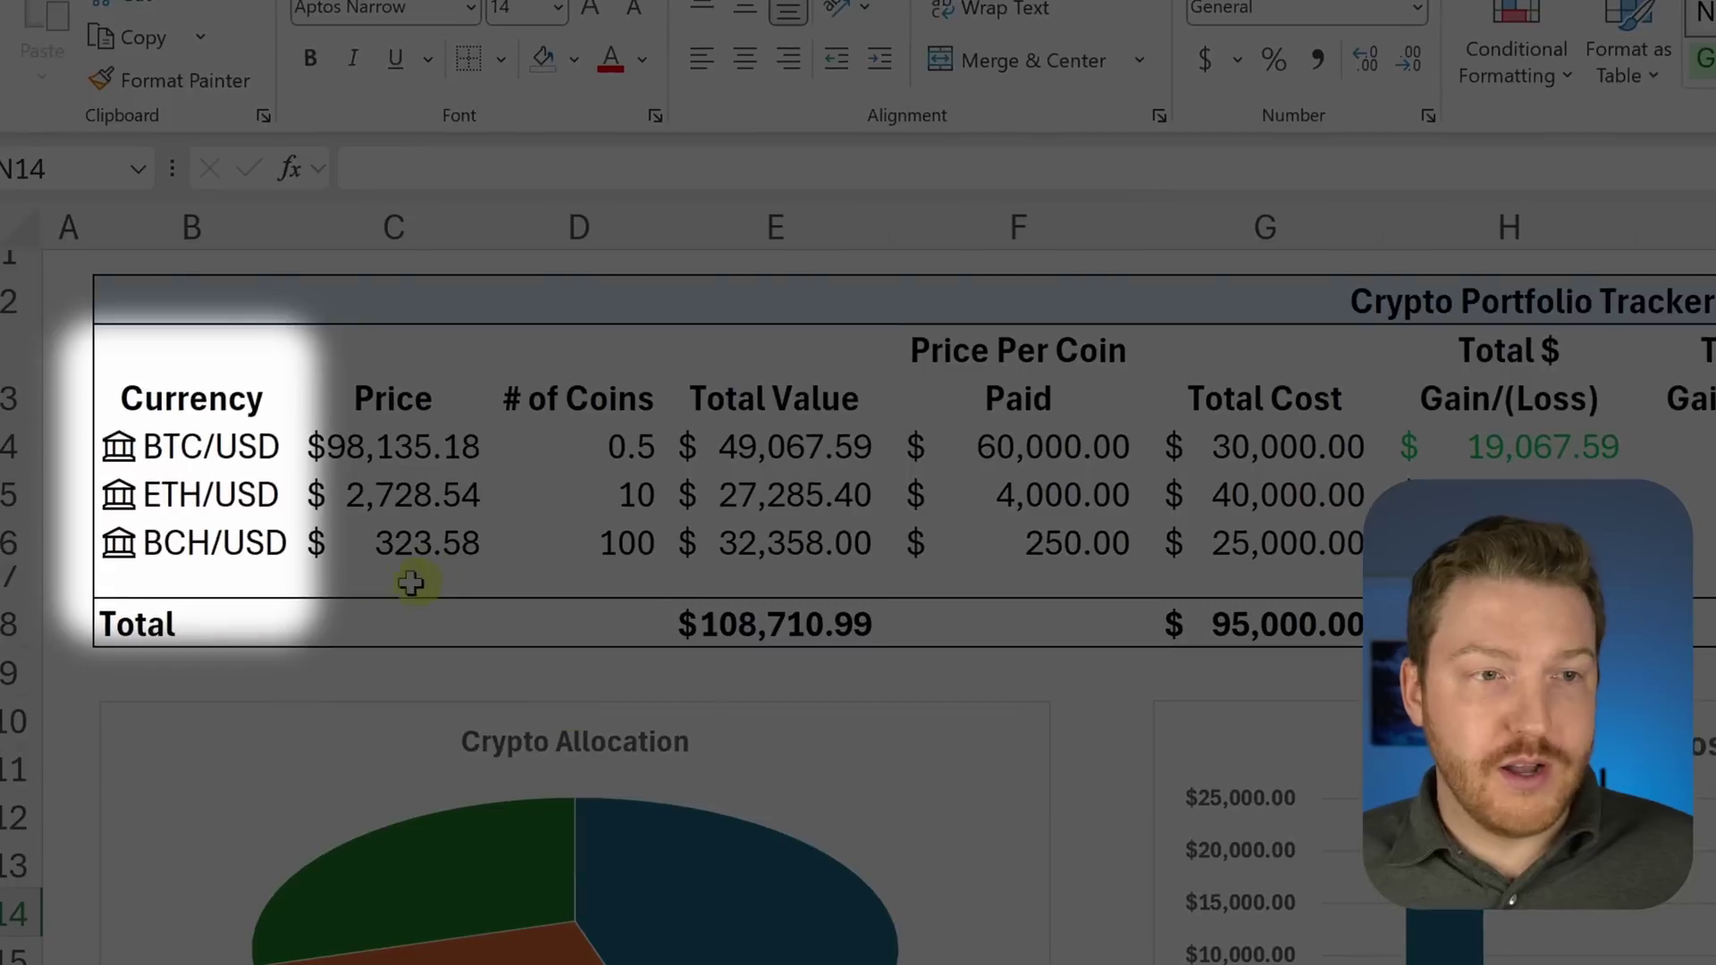
# Step: Review the completed tracker's currency, coin, price and gain/loss columns, plus the Crypto Allocation and Total Gains & Losses charts
pyautogui.moveTo(192, 383); pyautogui.dragTo(219, 545)
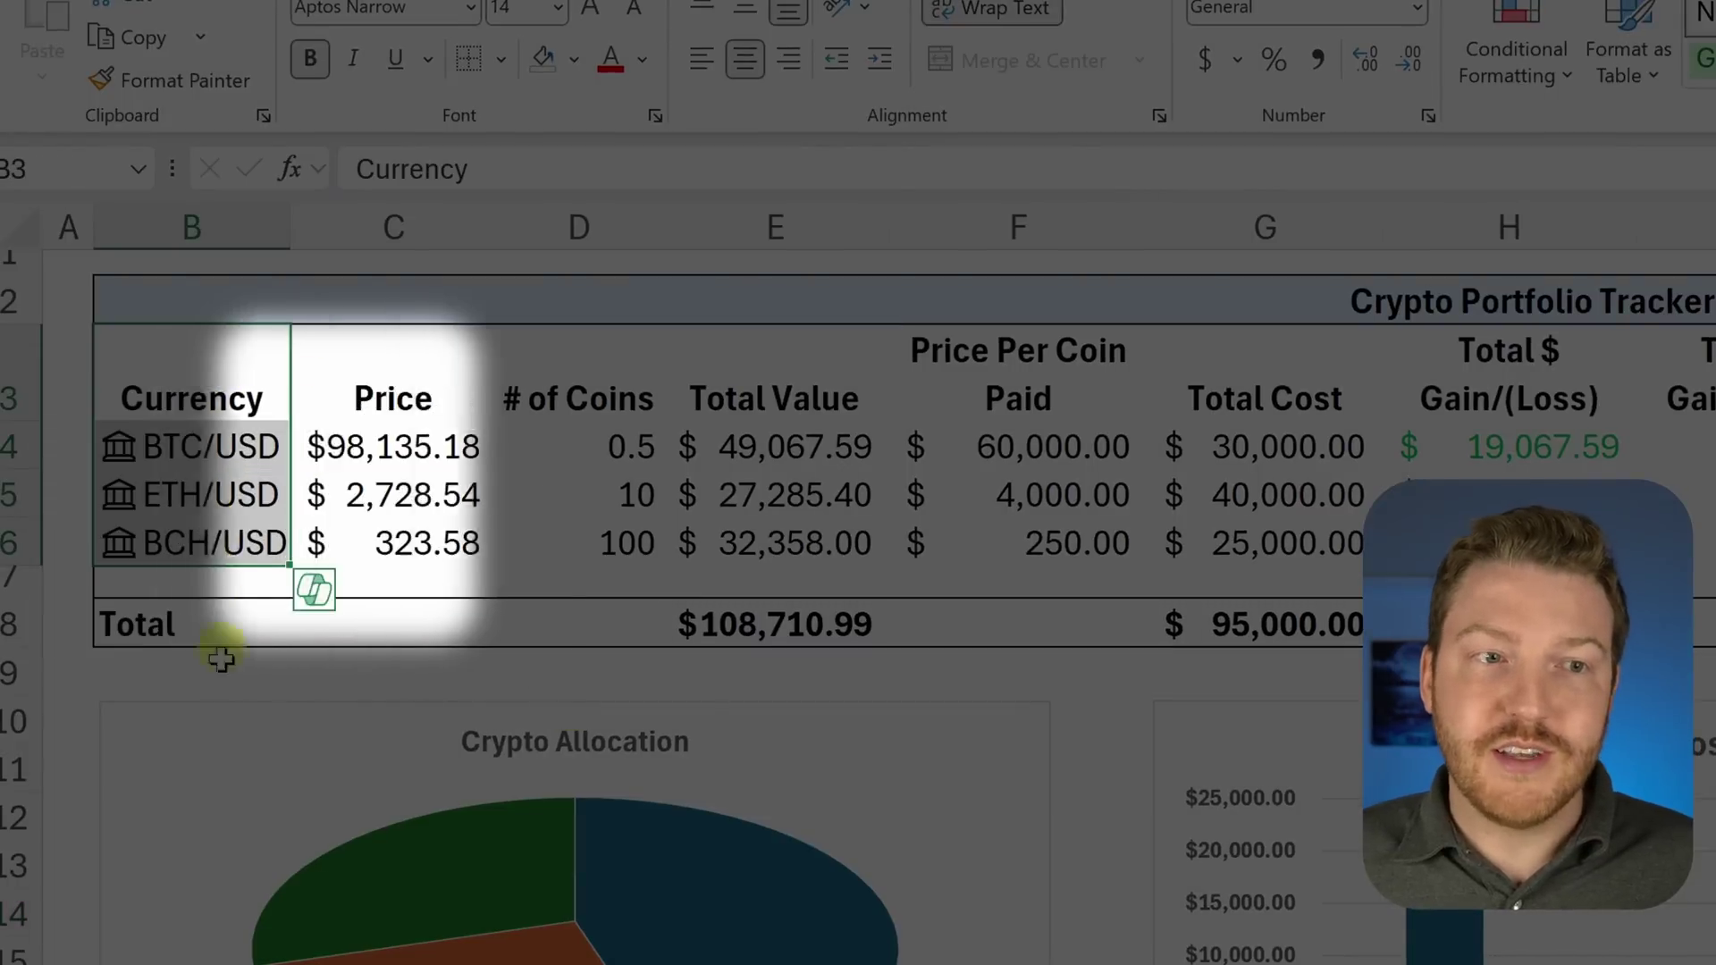
pyautogui.moveTo(531, 428); pyautogui.dragTo(581, 563)
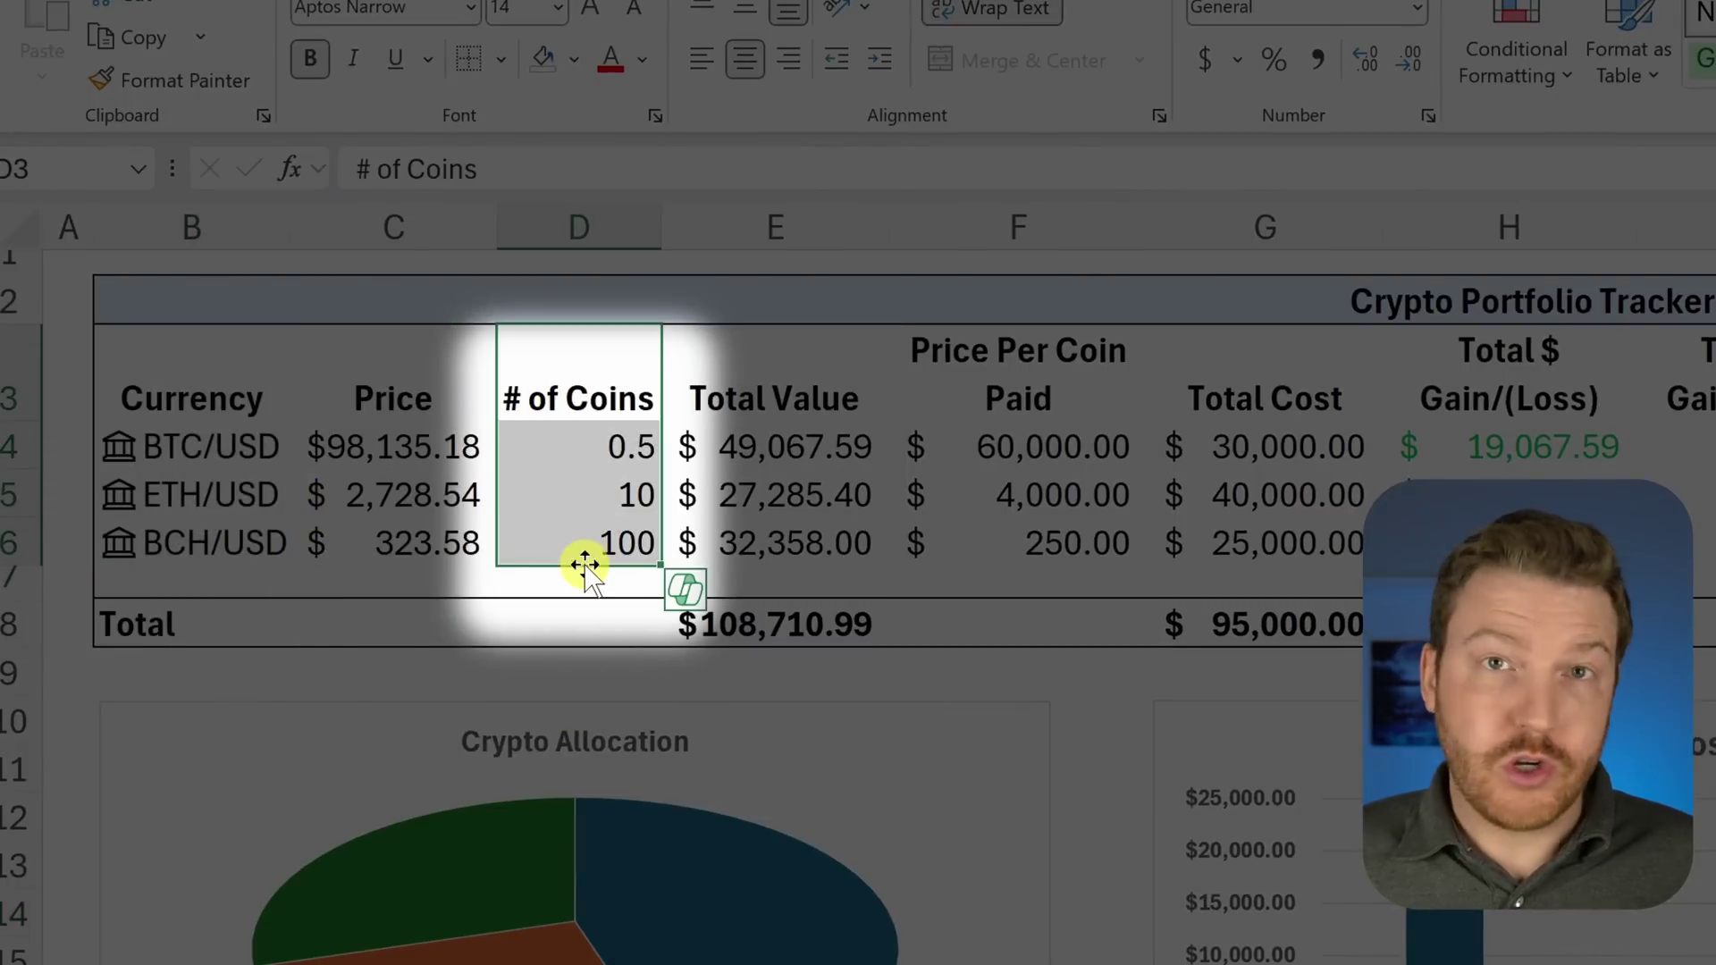
pyautogui.moveTo(420, 393); pyautogui.dragTo(428, 552)
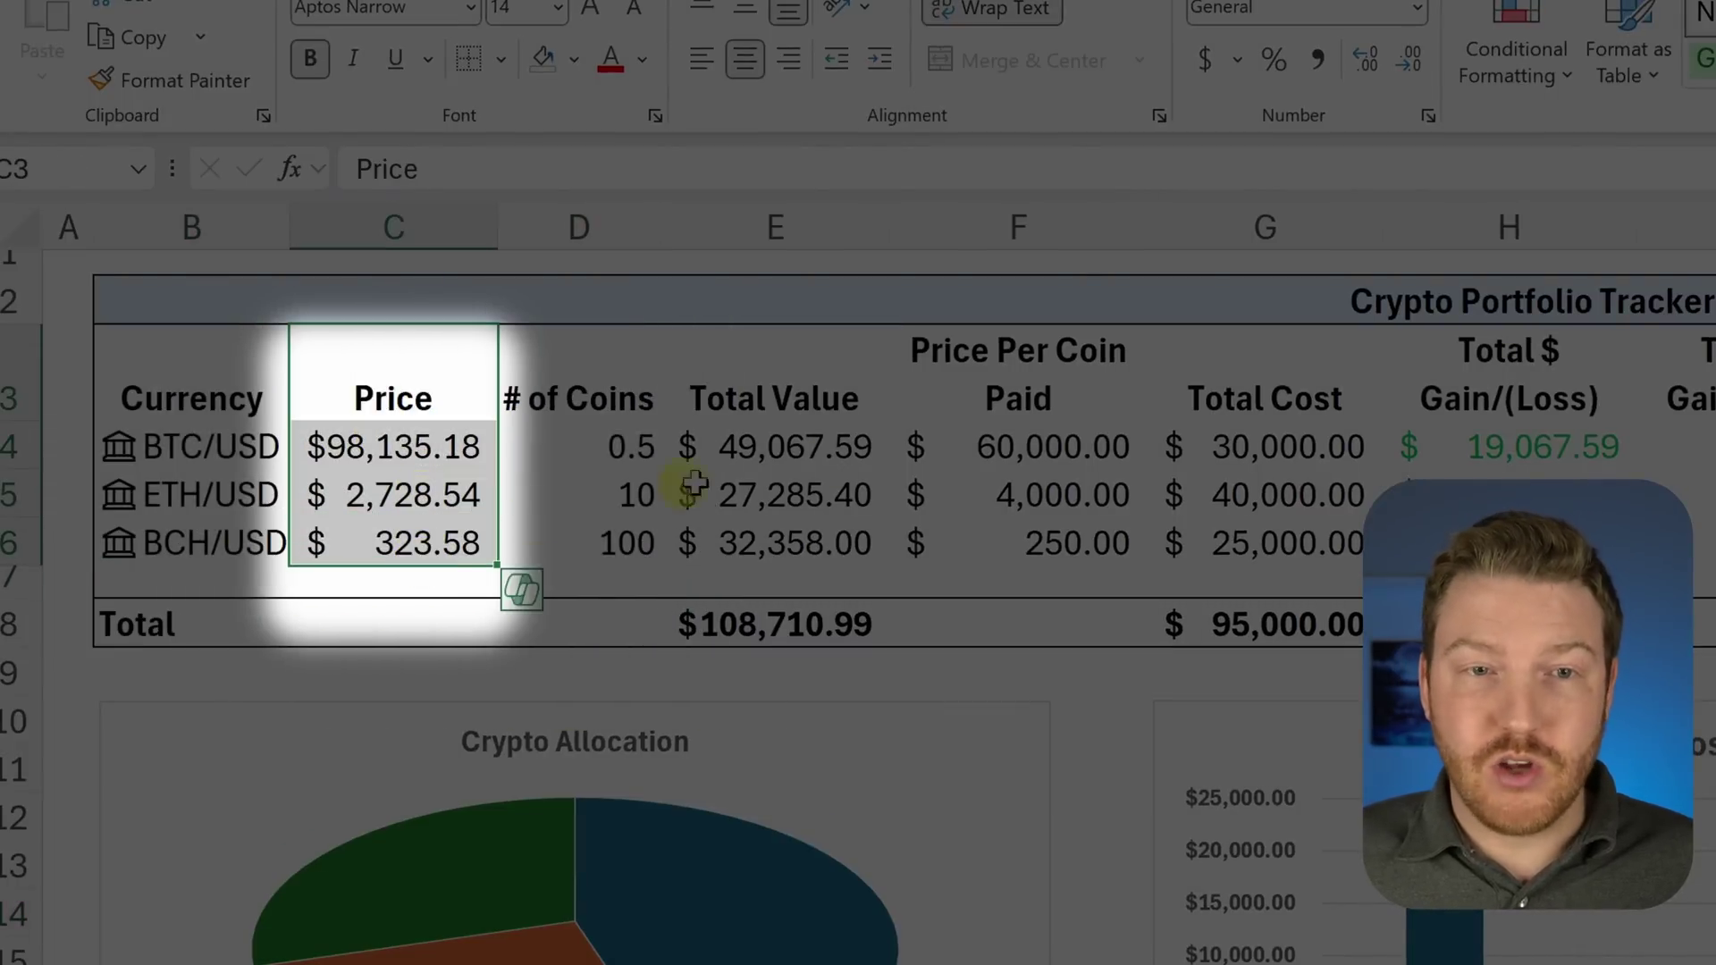
pyautogui.moveTo(992, 403); pyautogui.dragTo(988, 566)
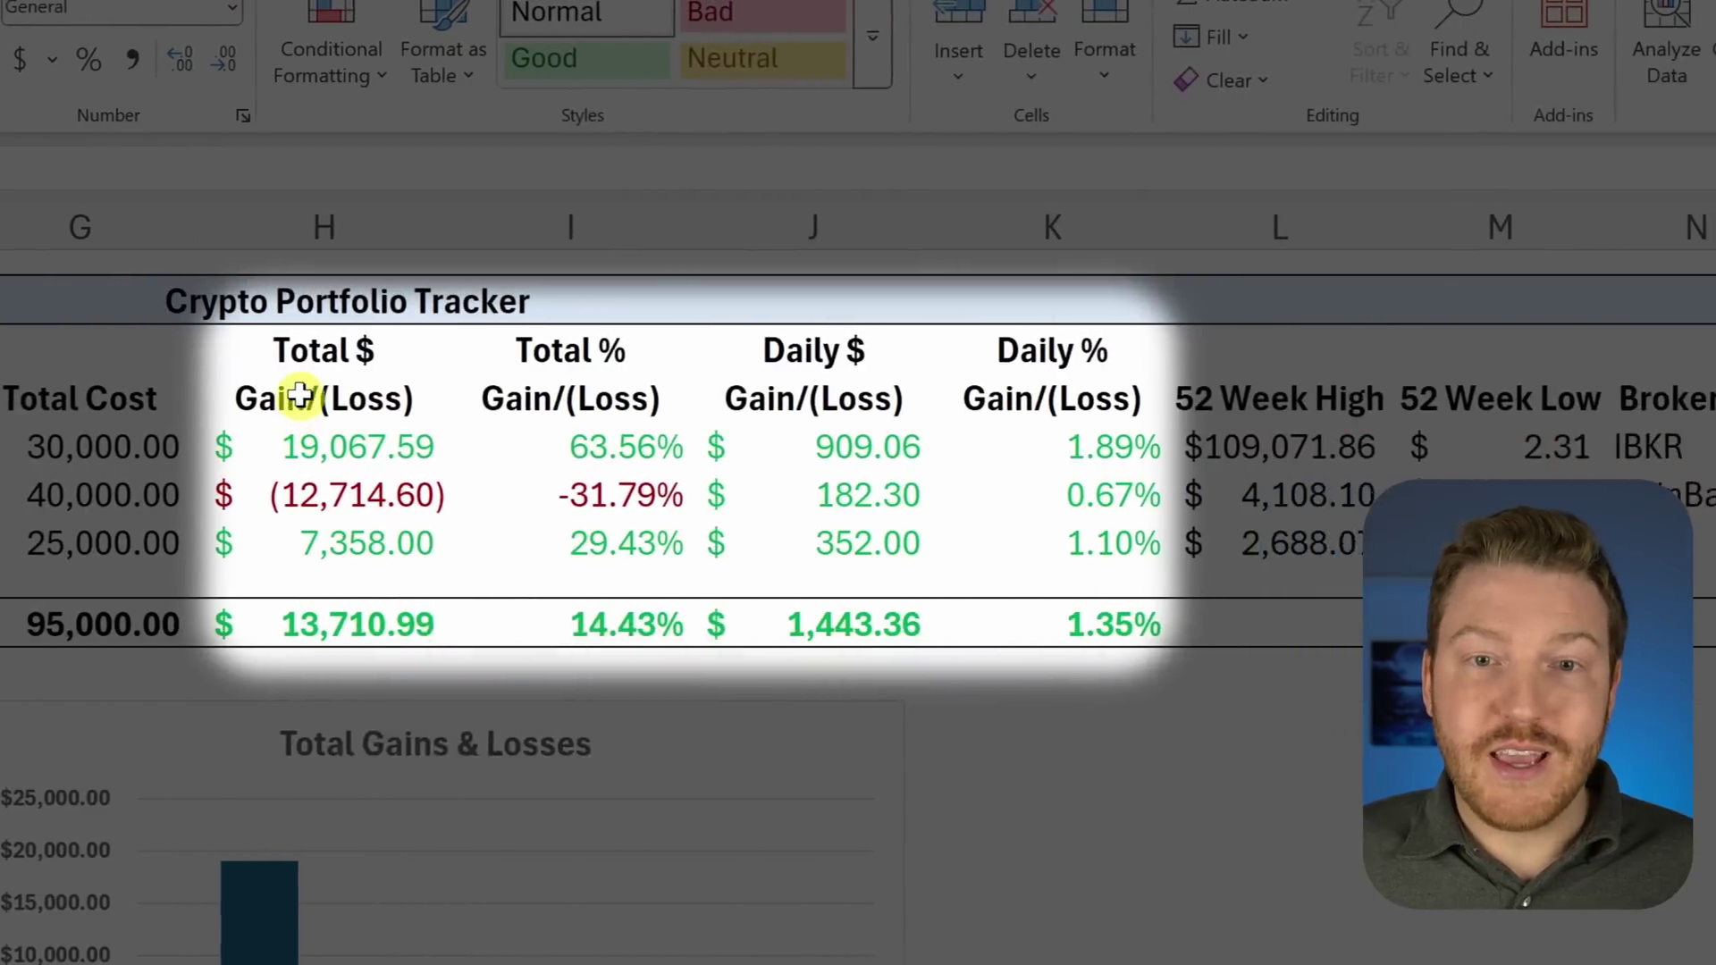
pyautogui.moveTo(221, 376); pyautogui.dragTo(502, 632)
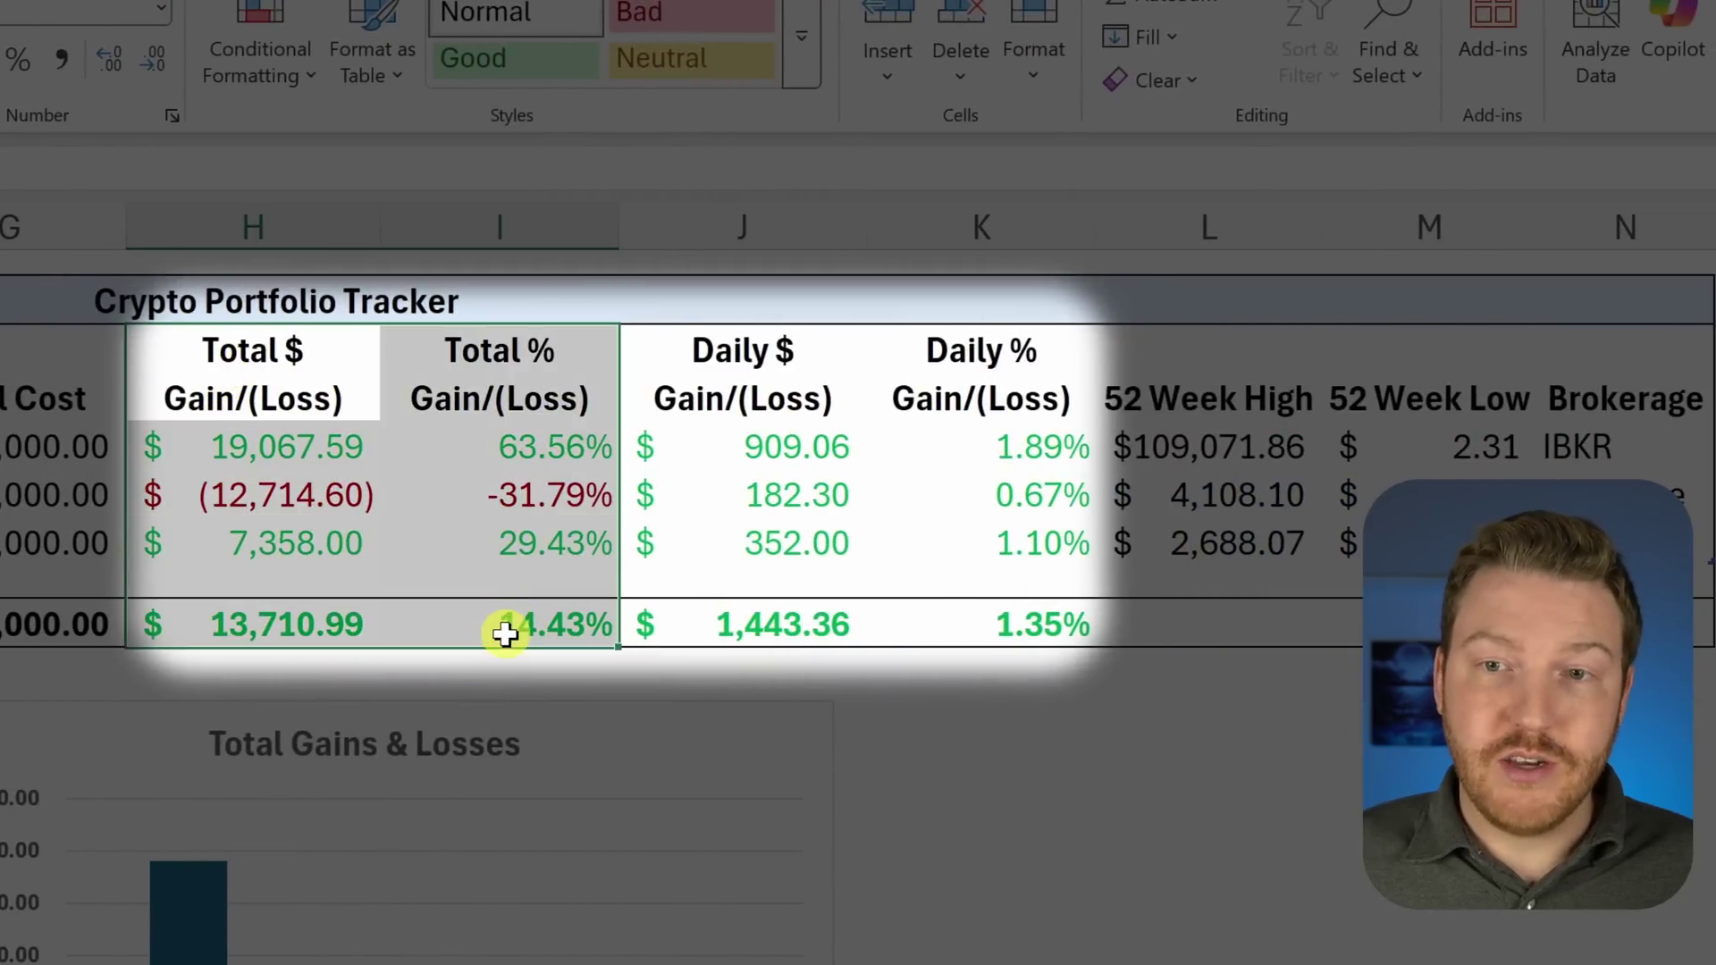
pyautogui.moveTo(670, 383); pyautogui.dragTo(1078, 641)
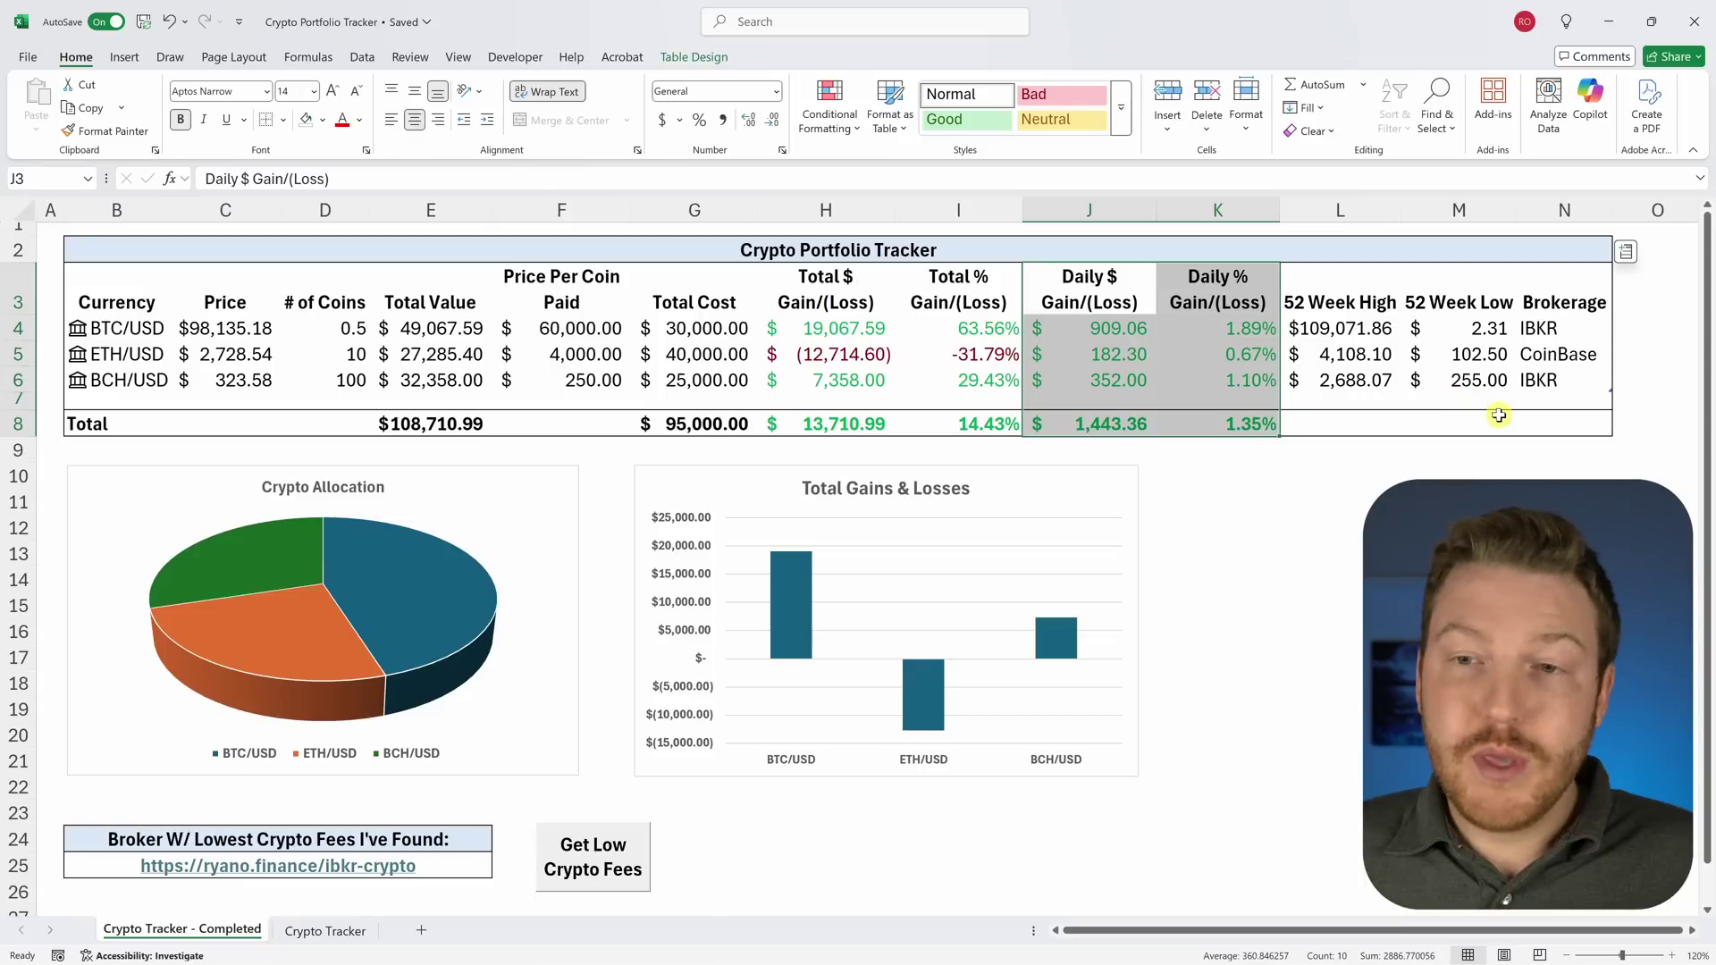
pyautogui.click(1447, 672)
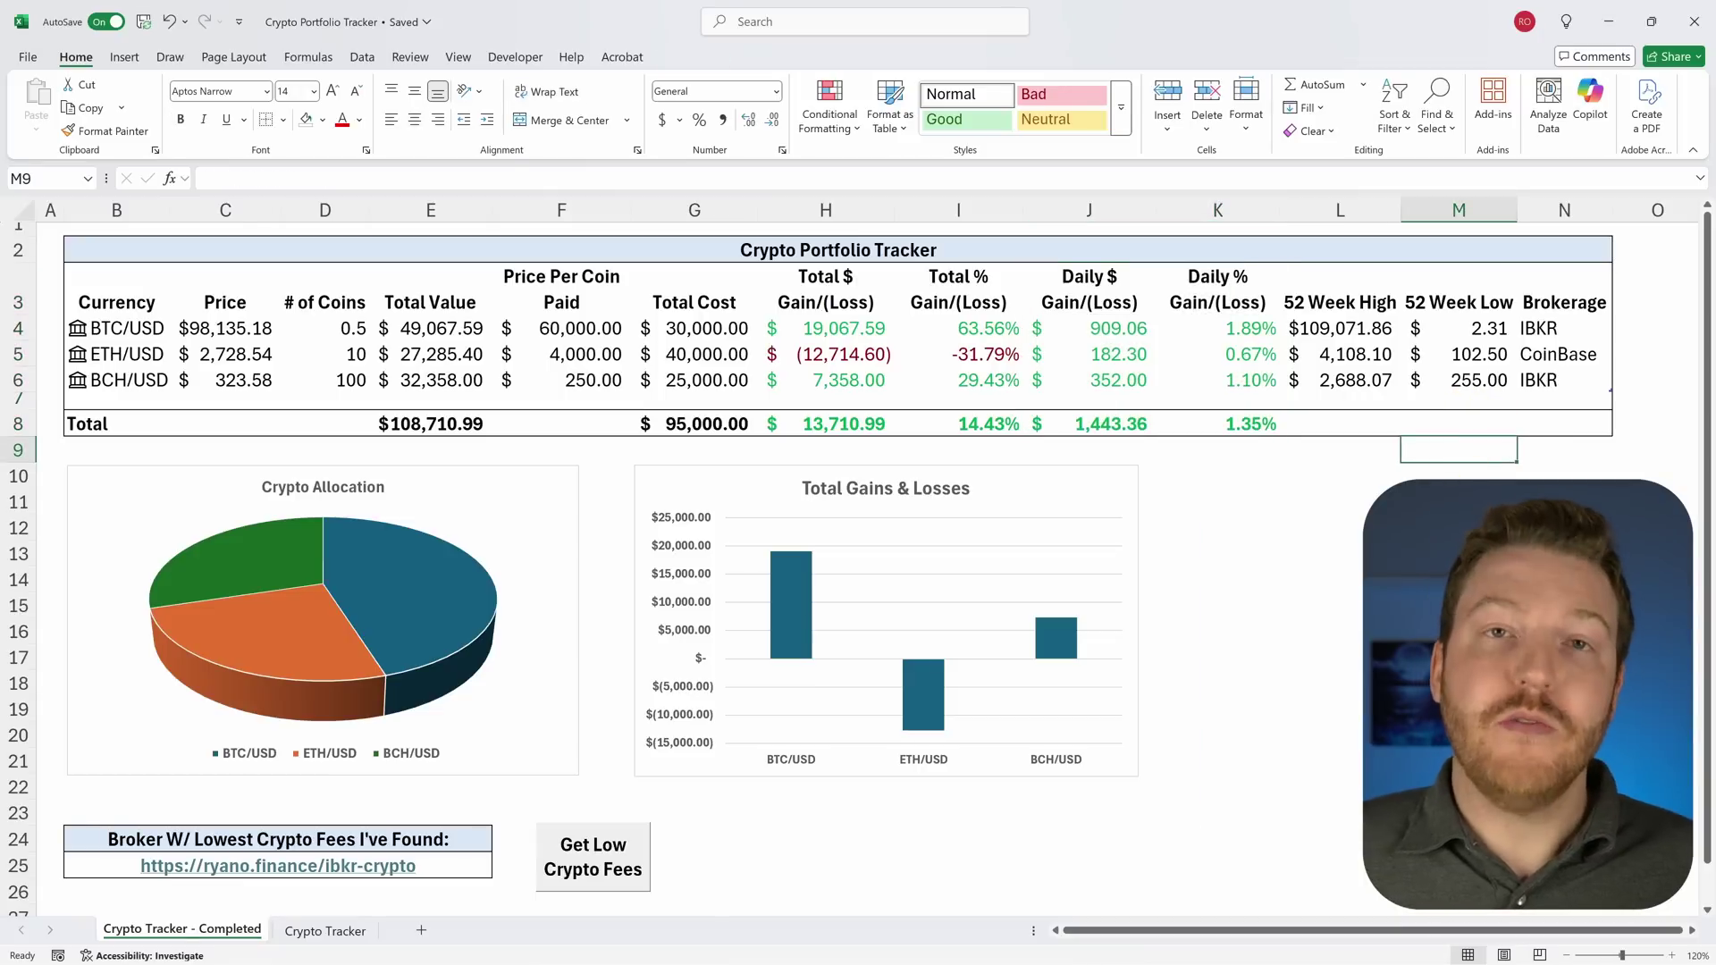
pyautogui.click(602, 457)
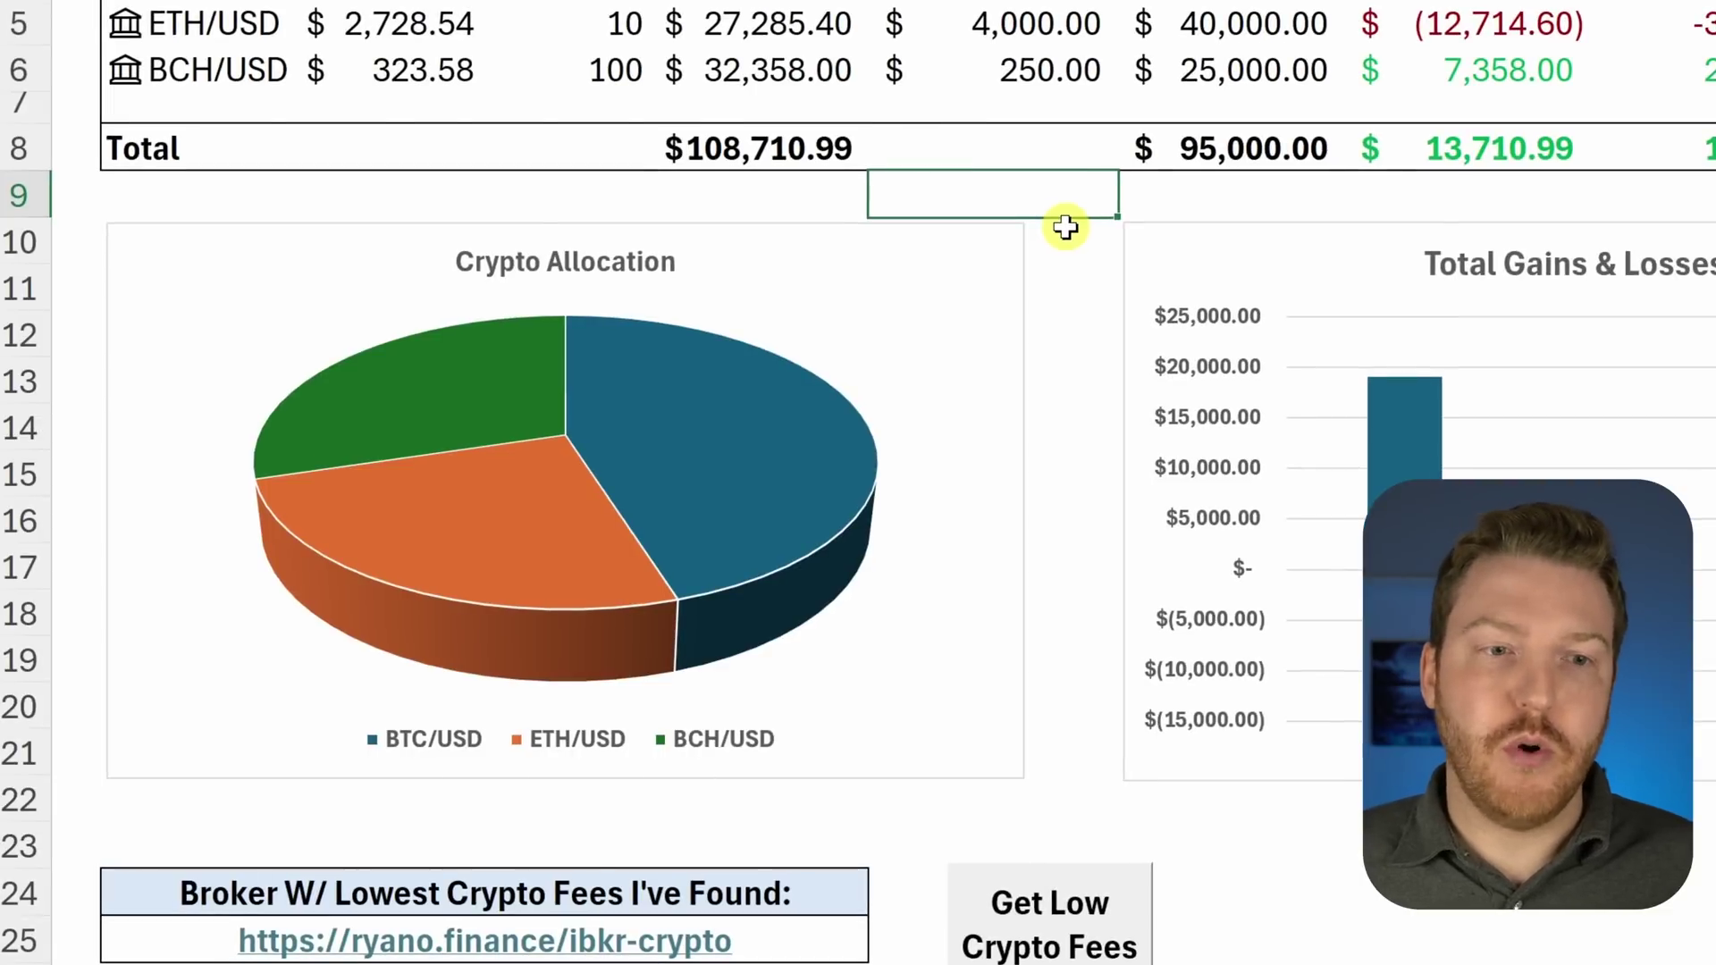
pyautogui.click(1019, 262)
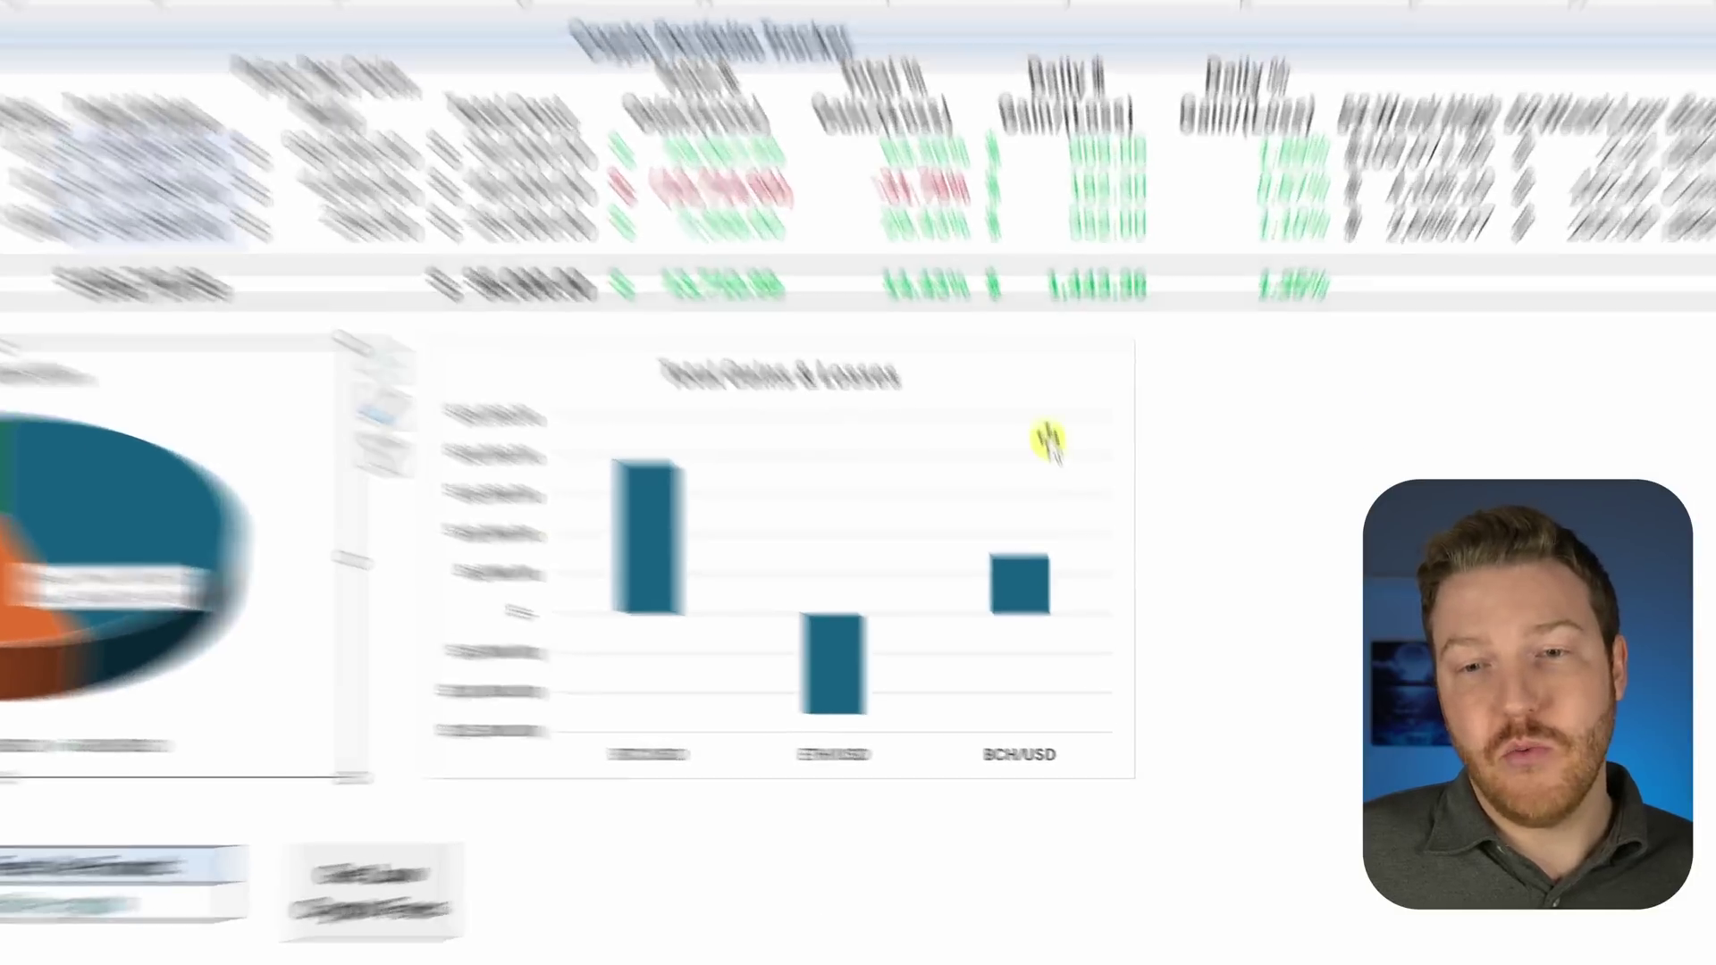
pyautogui.click(1047, 438)
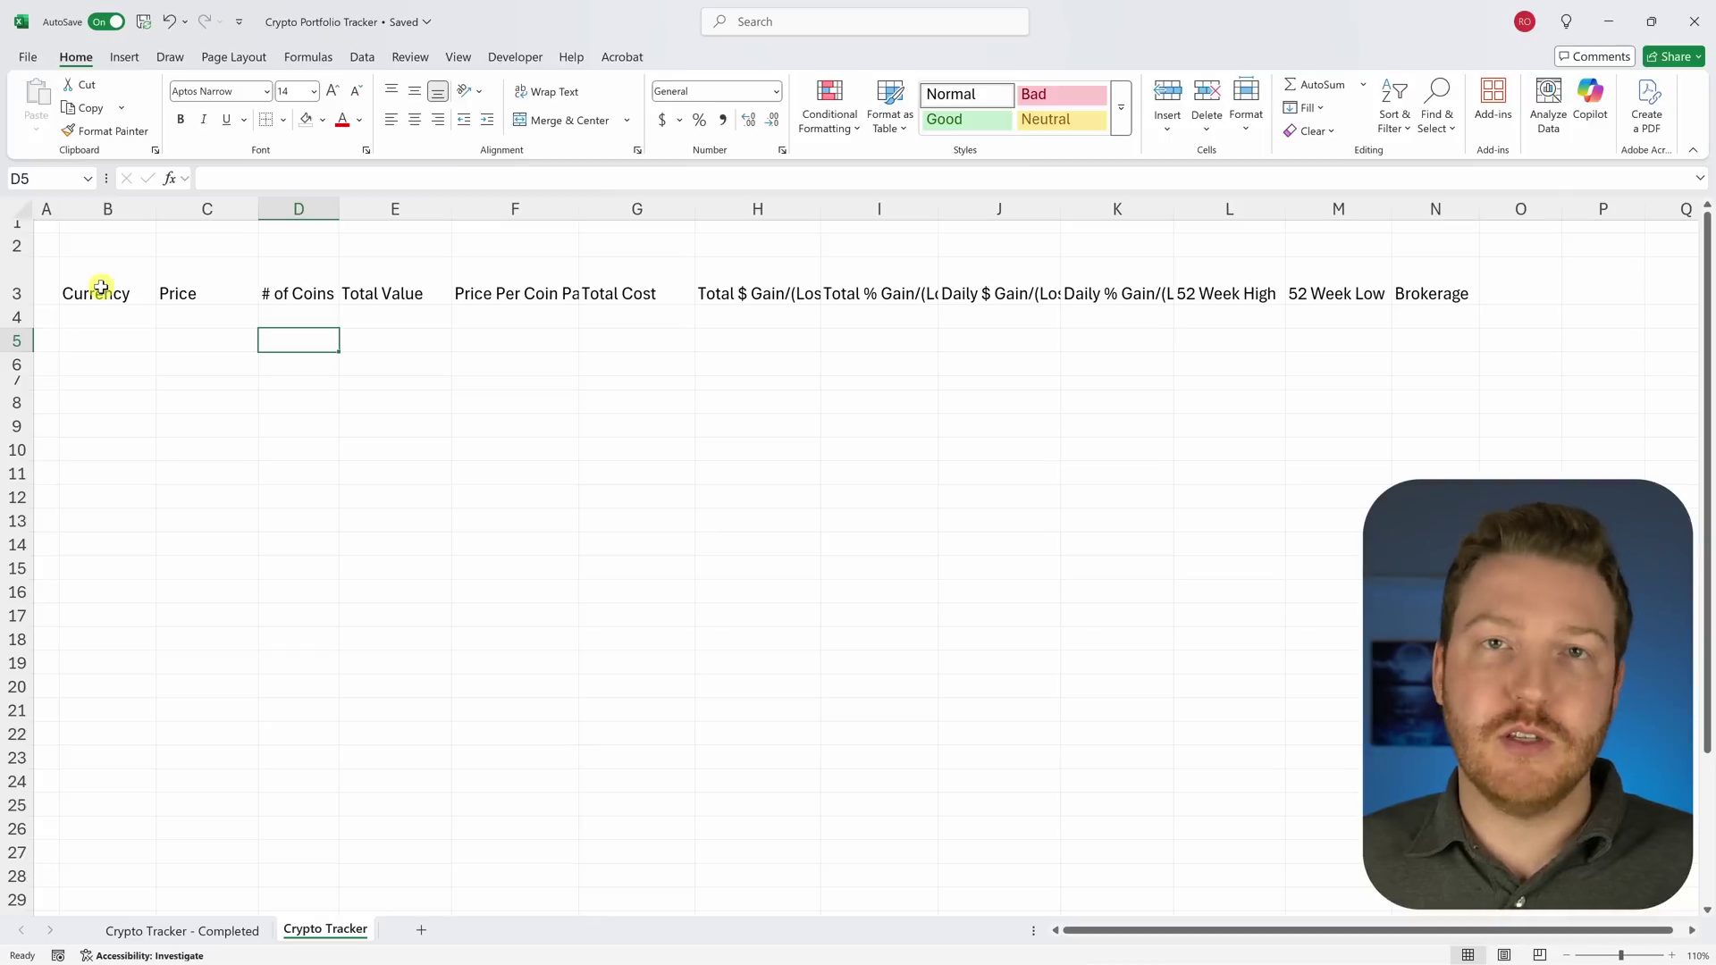
# Step: Format the column headers in row 3, Currency through Brokerage, as bold, wrapped text centered both vertically and horizontally
pyautogui.moveTo(101, 287); pyautogui.dragTo(1413, 271)
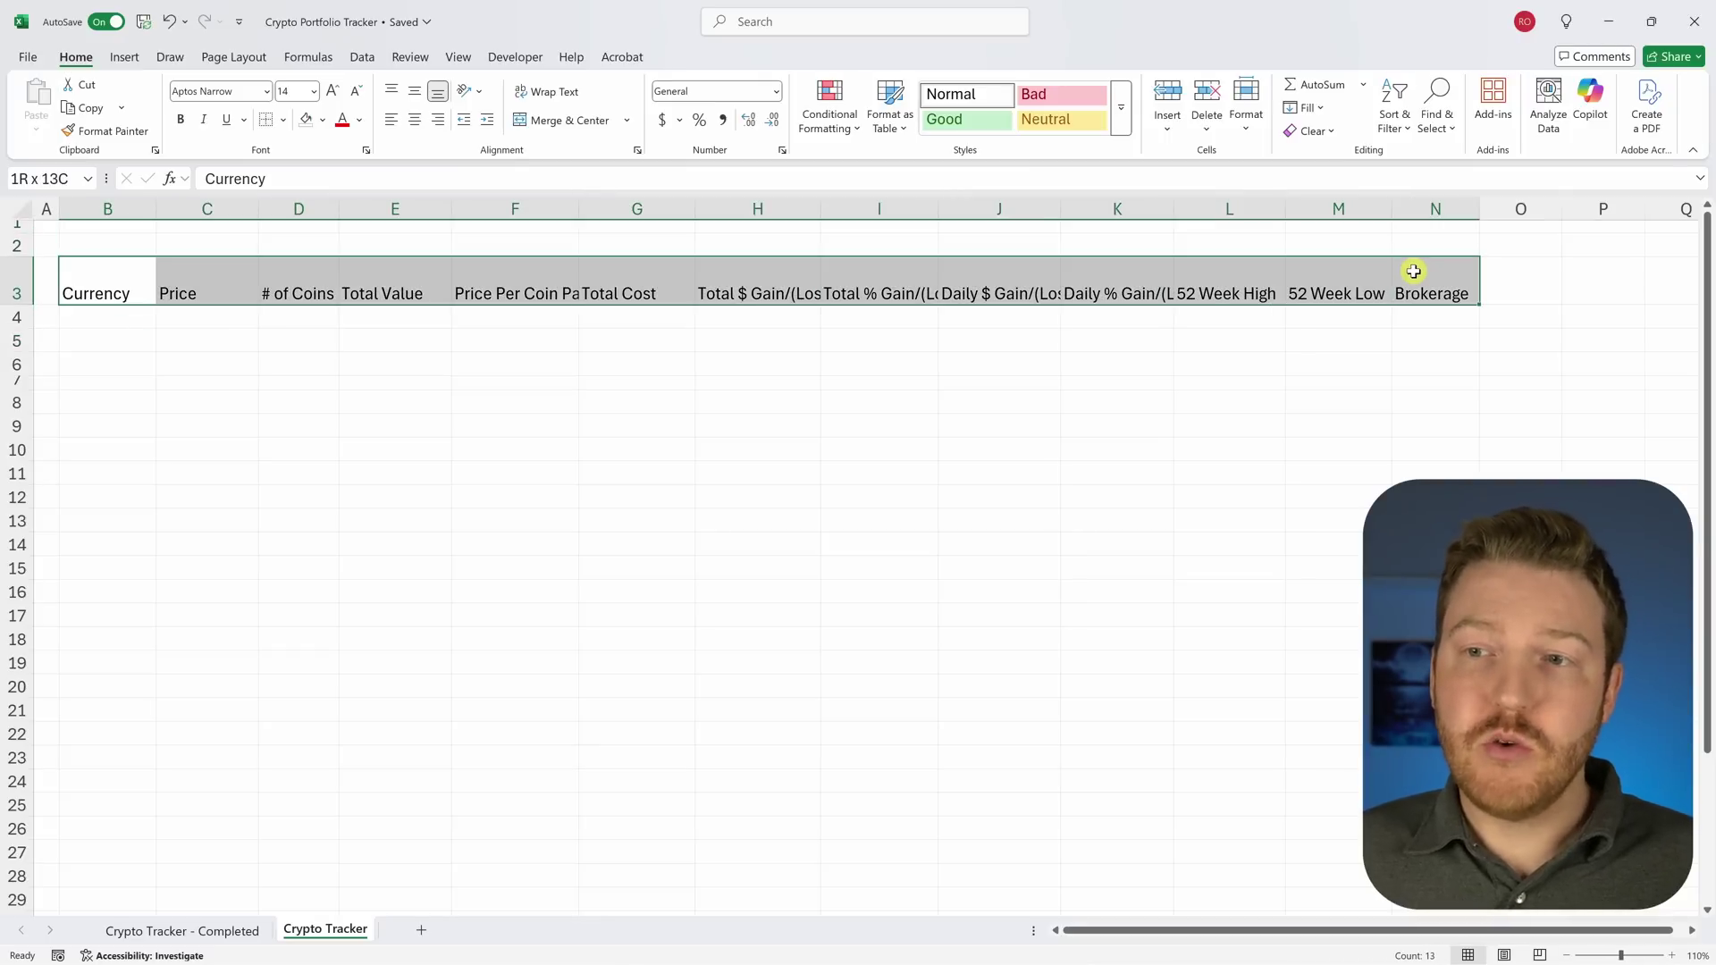
pyautogui.click(411, 429)
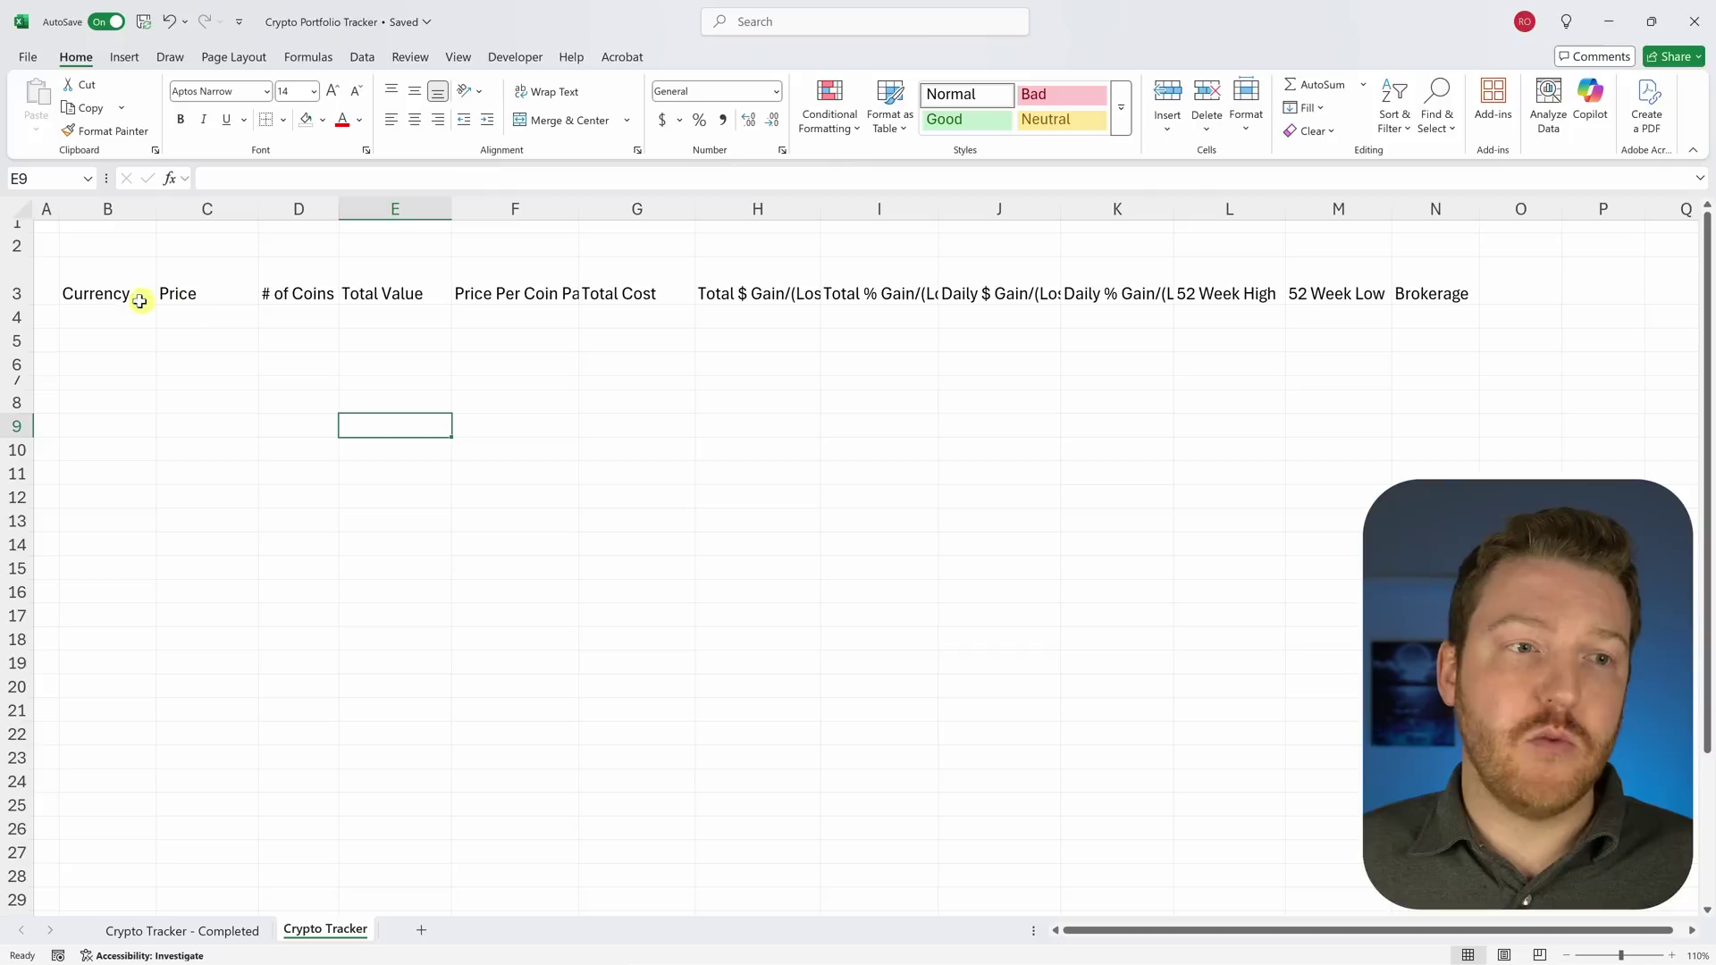
pyautogui.moveTo(120, 287); pyautogui.dragTo(1424, 291)
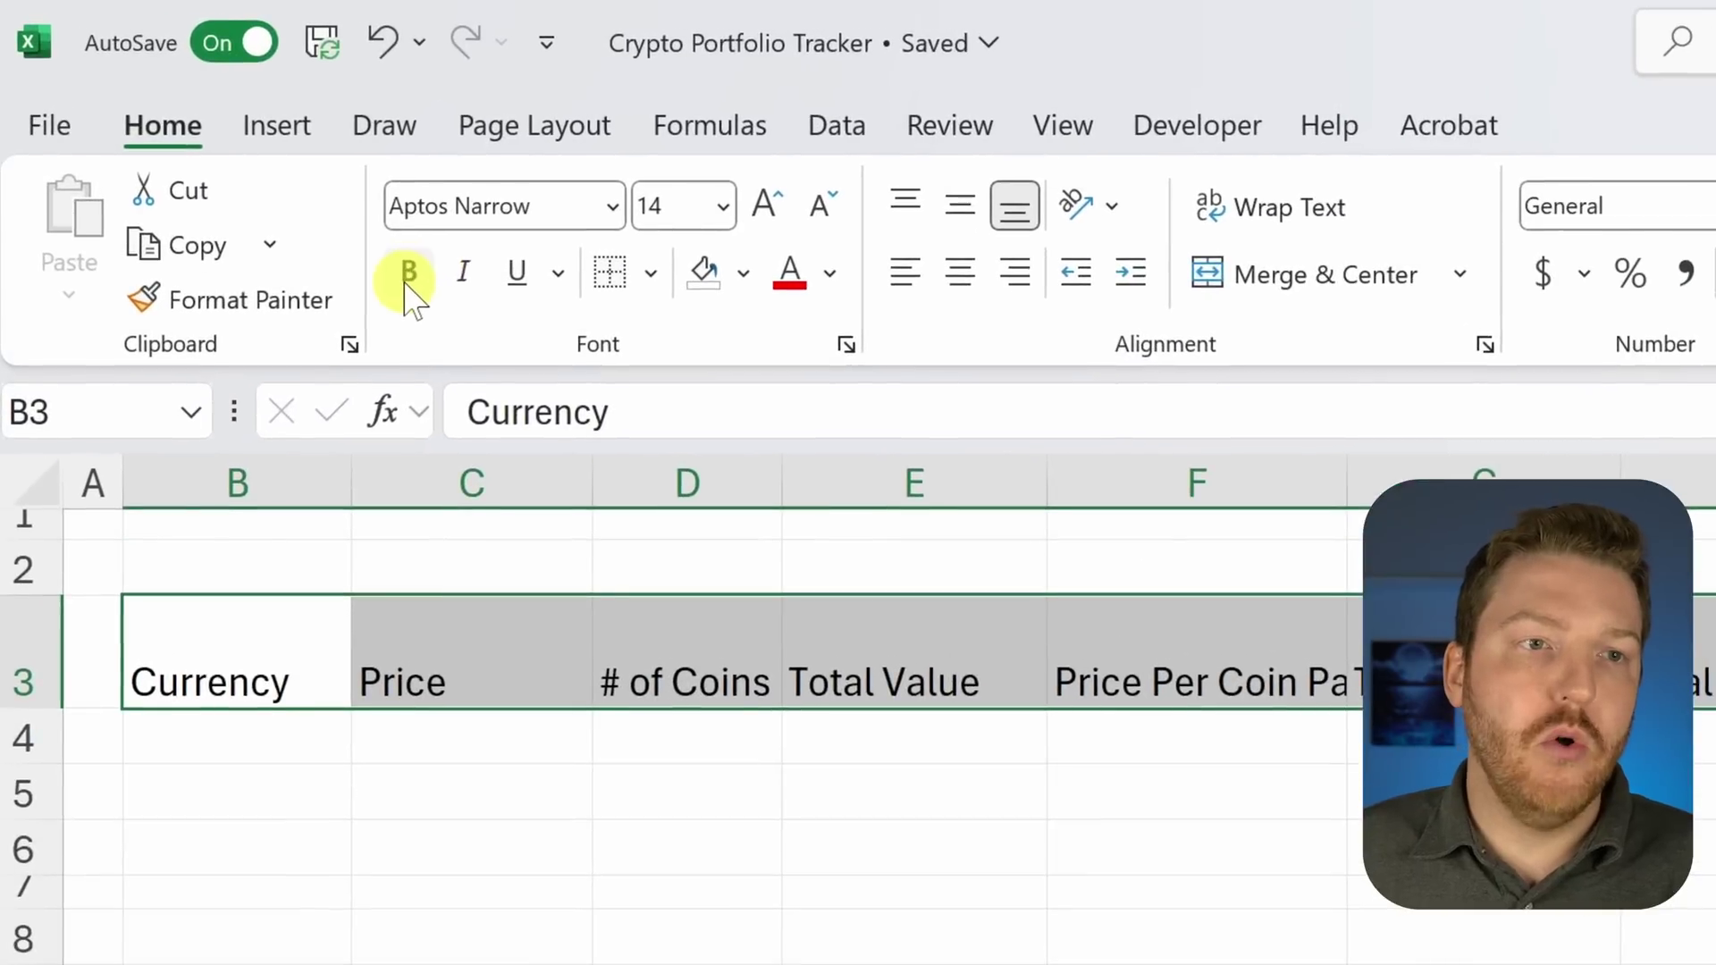
pyautogui.click(180, 119)
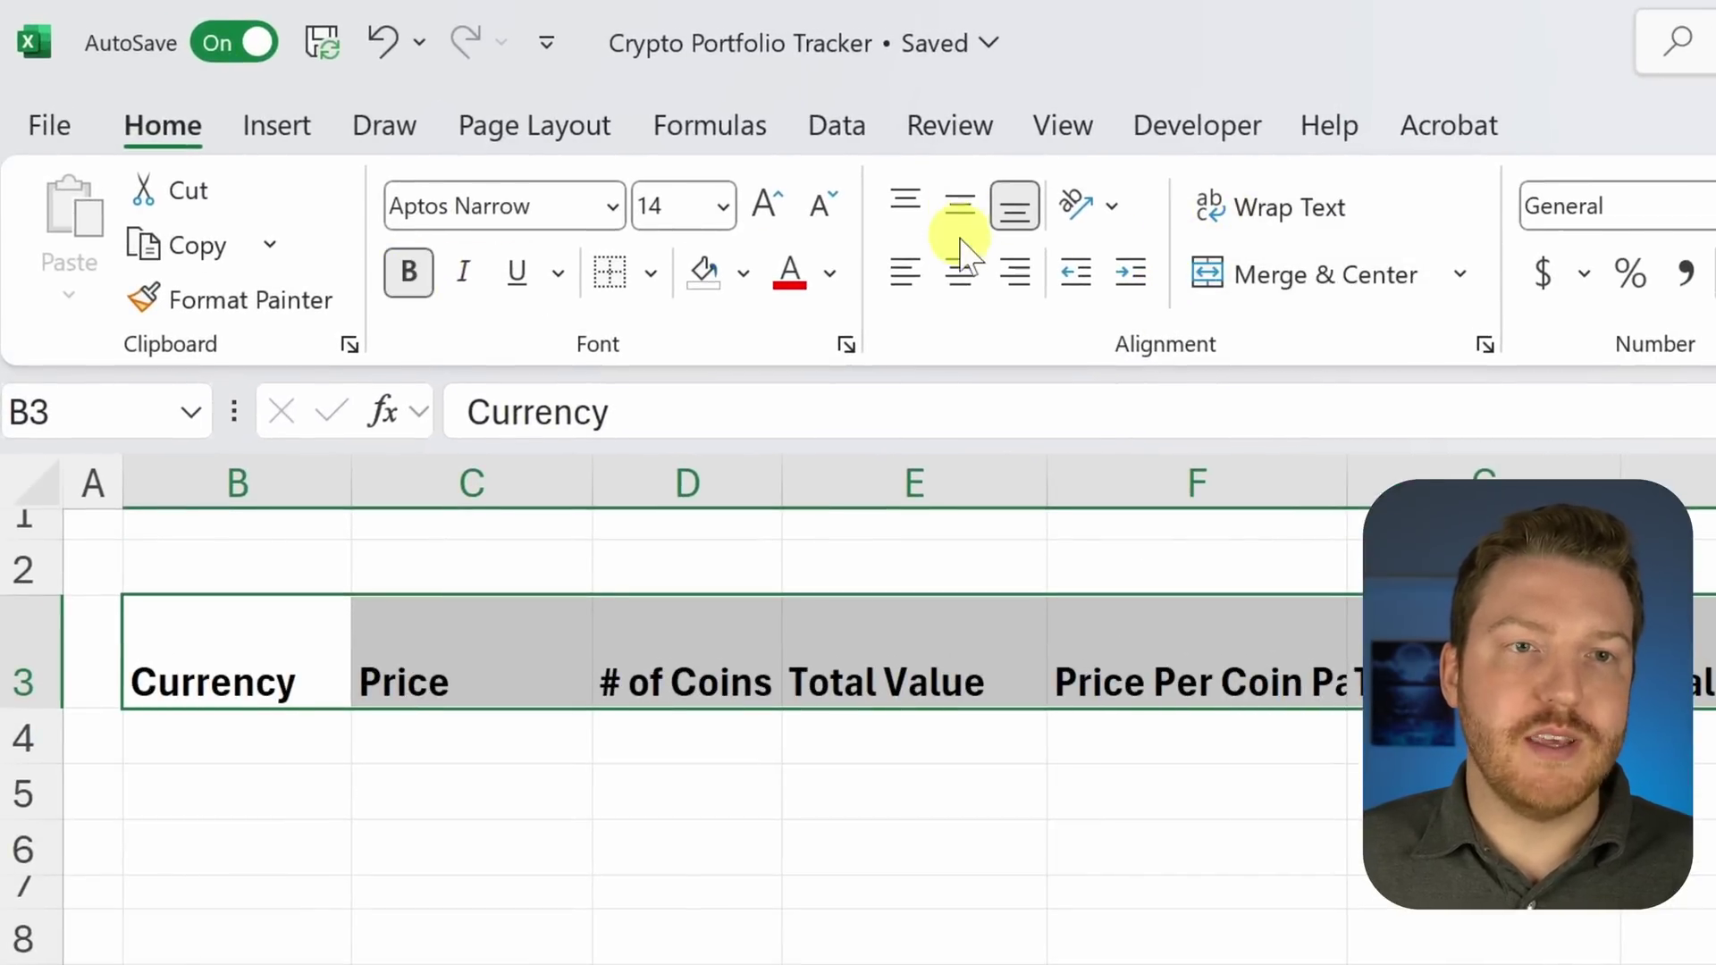
pyautogui.click(1286, 214)
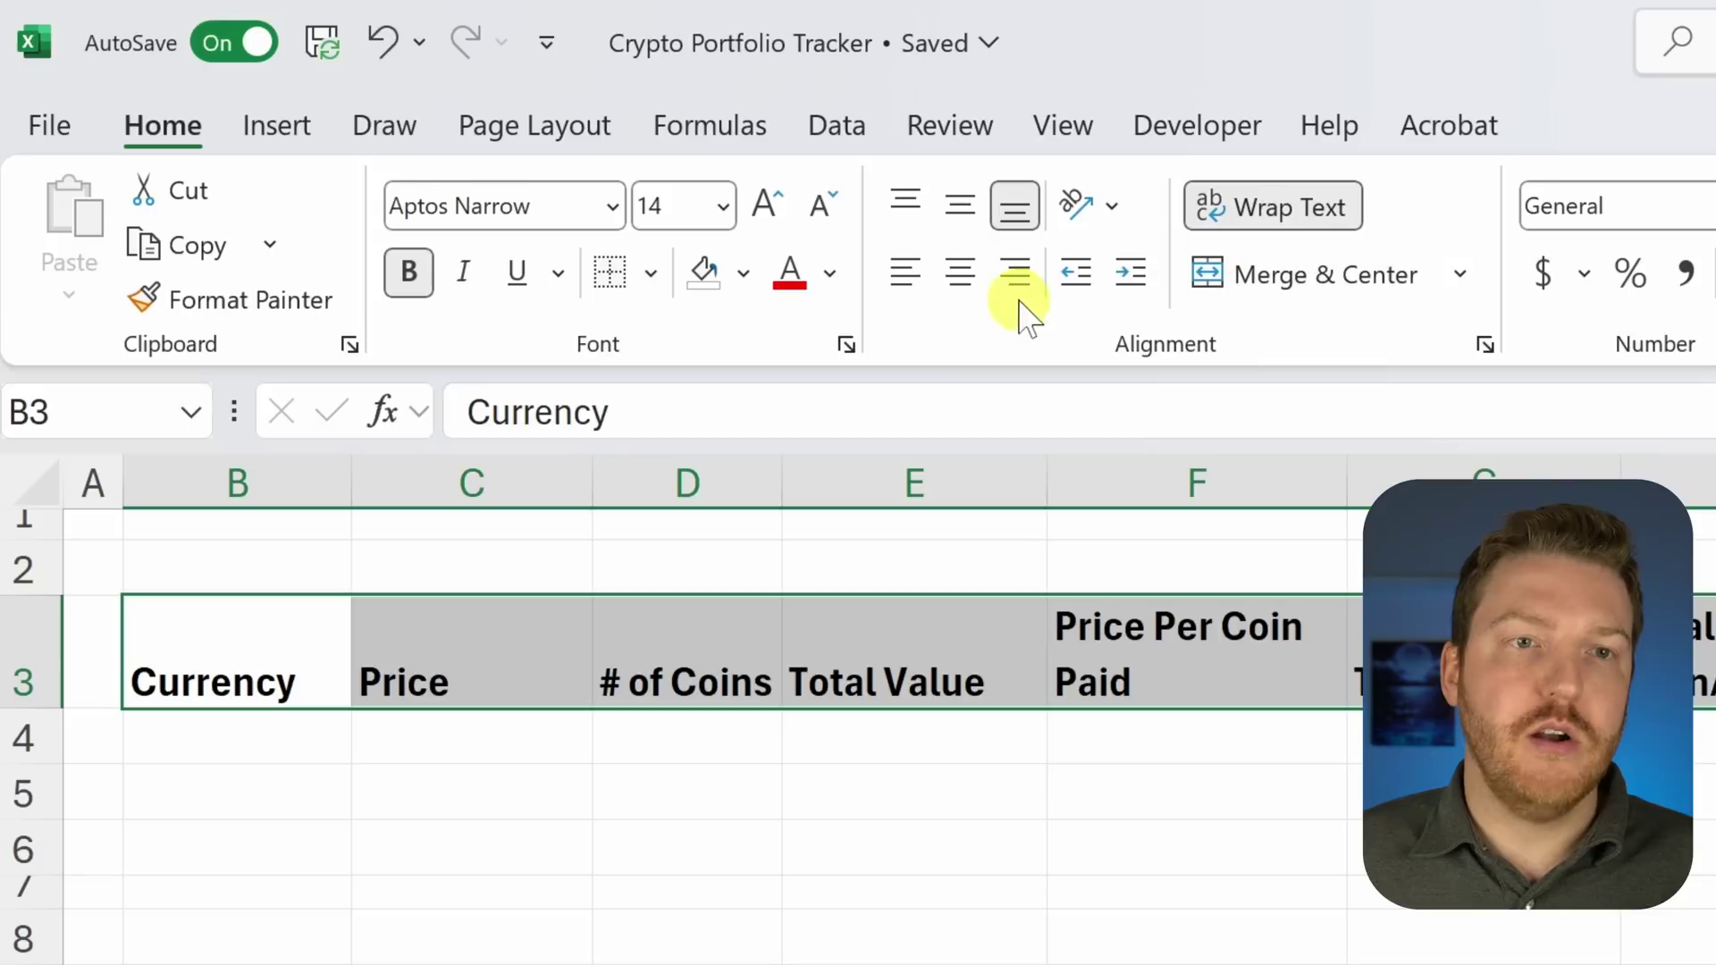
pyautogui.click(960, 206)
pyautogui.click(959, 271)
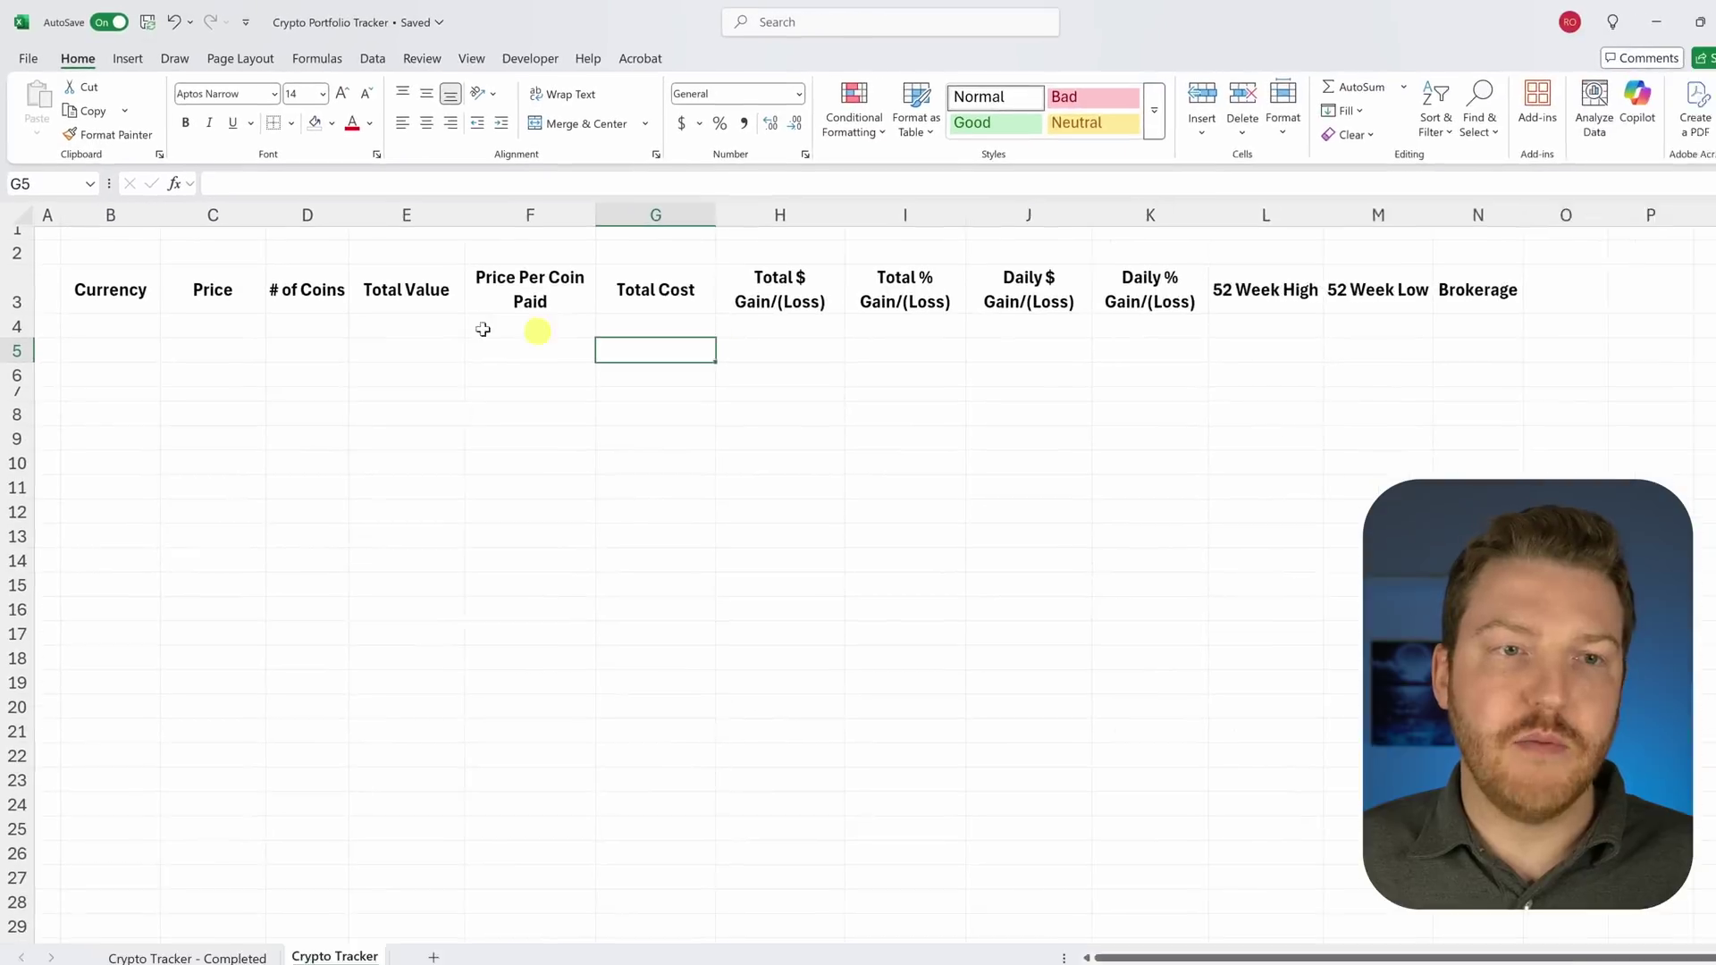
pyautogui.moveTo(134, 289); pyautogui.dragTo(1467, 295)
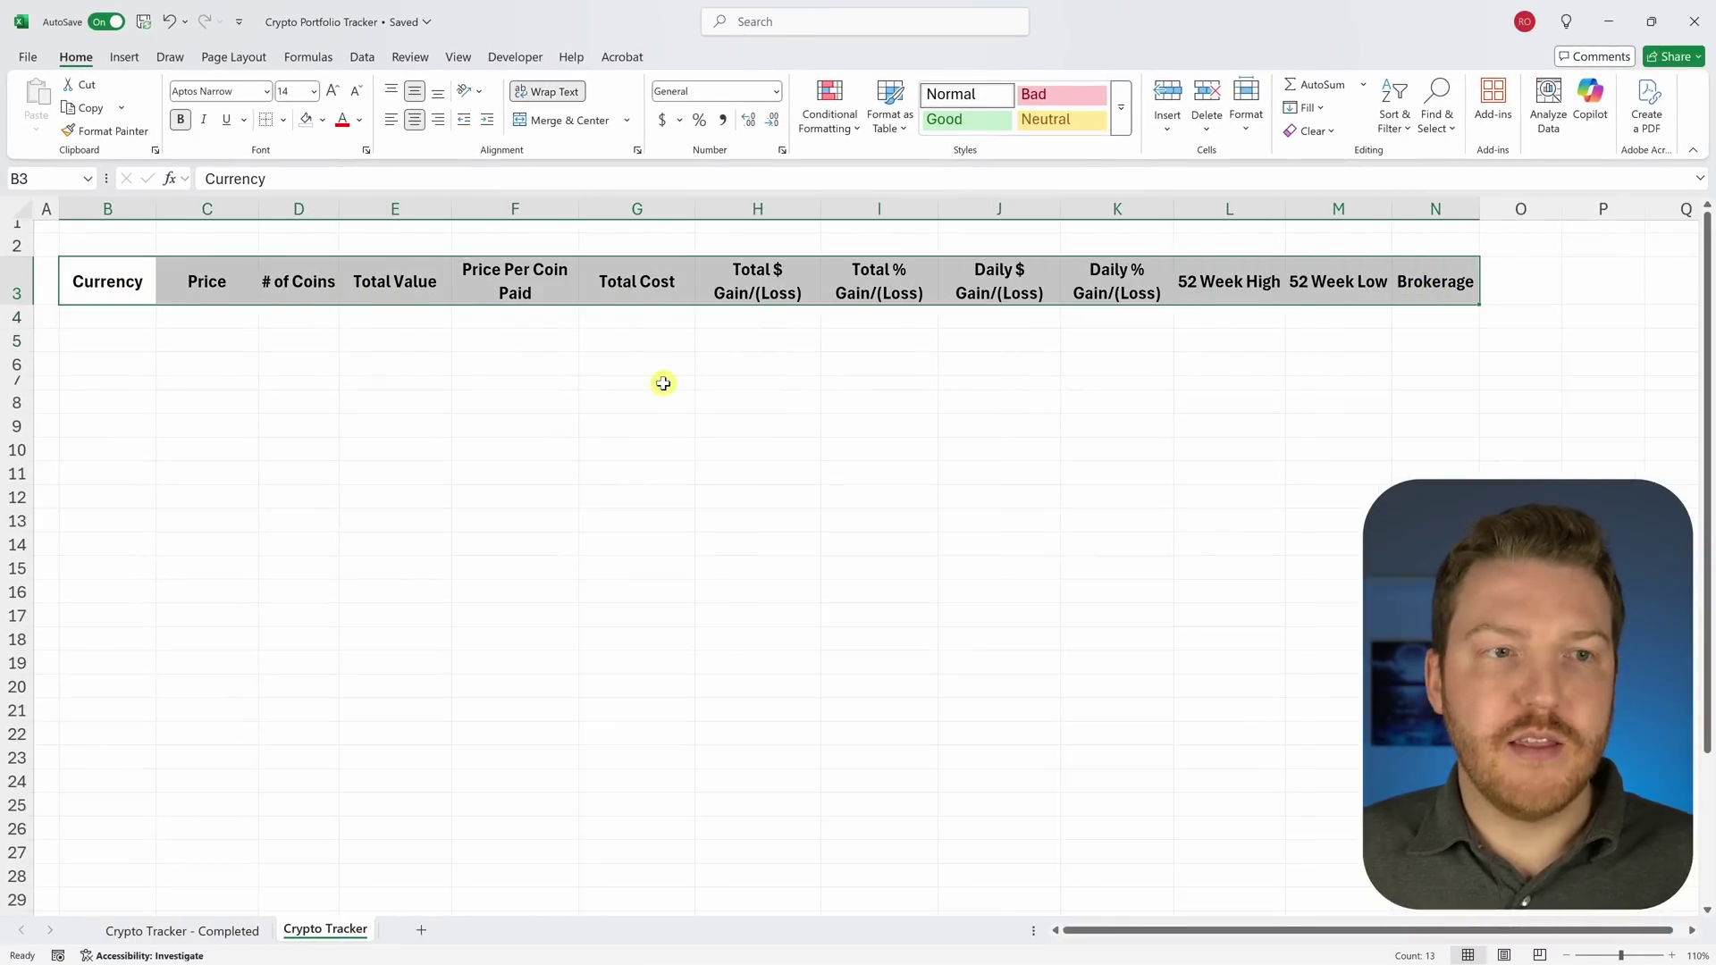
pyautogui.click(663, 383)
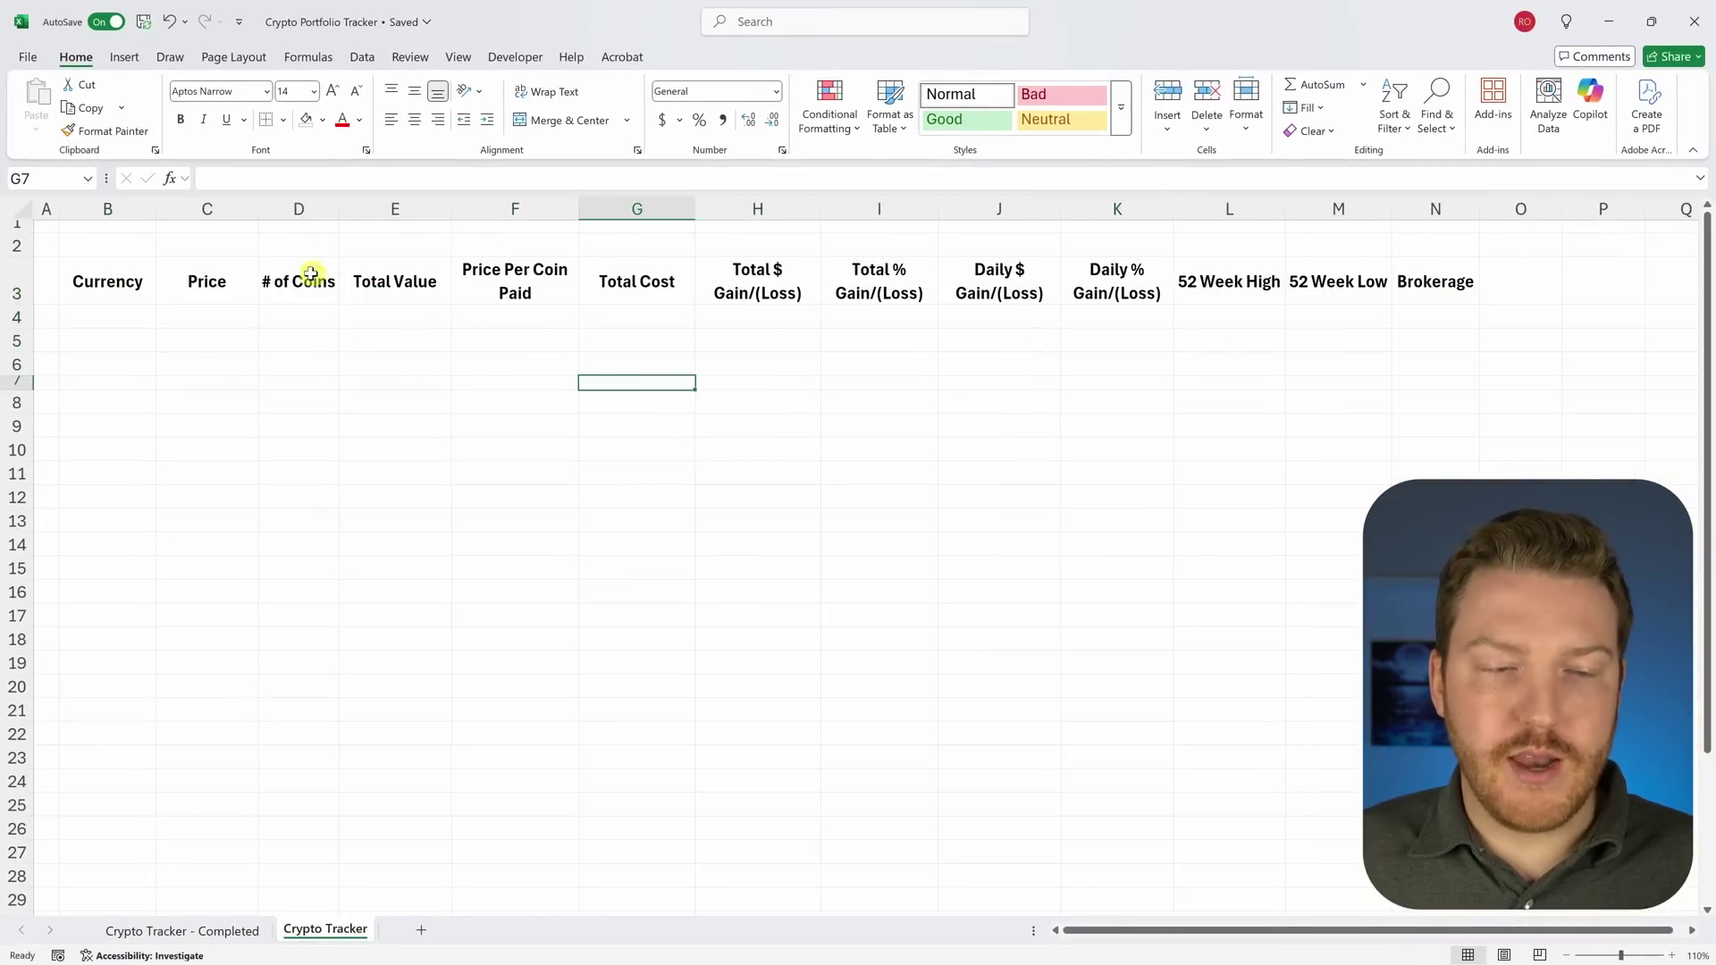
# Step: Merge and center the blank cells B2:N2 above the headers and fill them with light blue
pyautogui.moveTo(121, 239); pyautogui.dragTo(1228, 241)
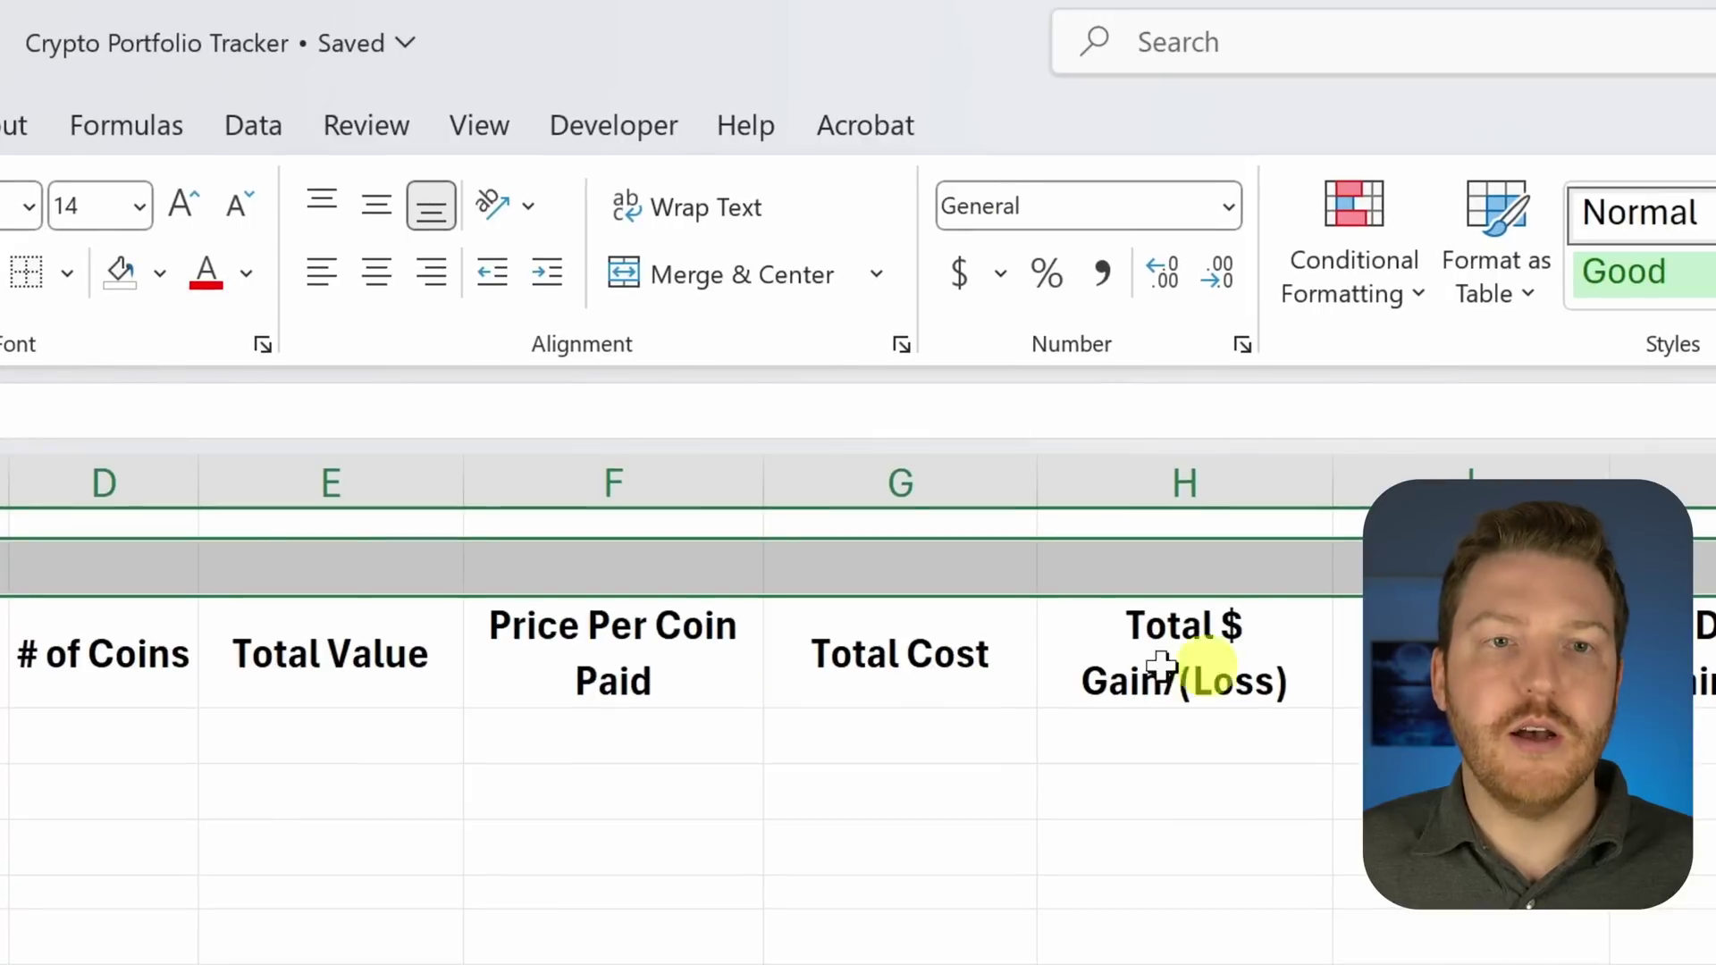
pyautogui.click(703, 279)
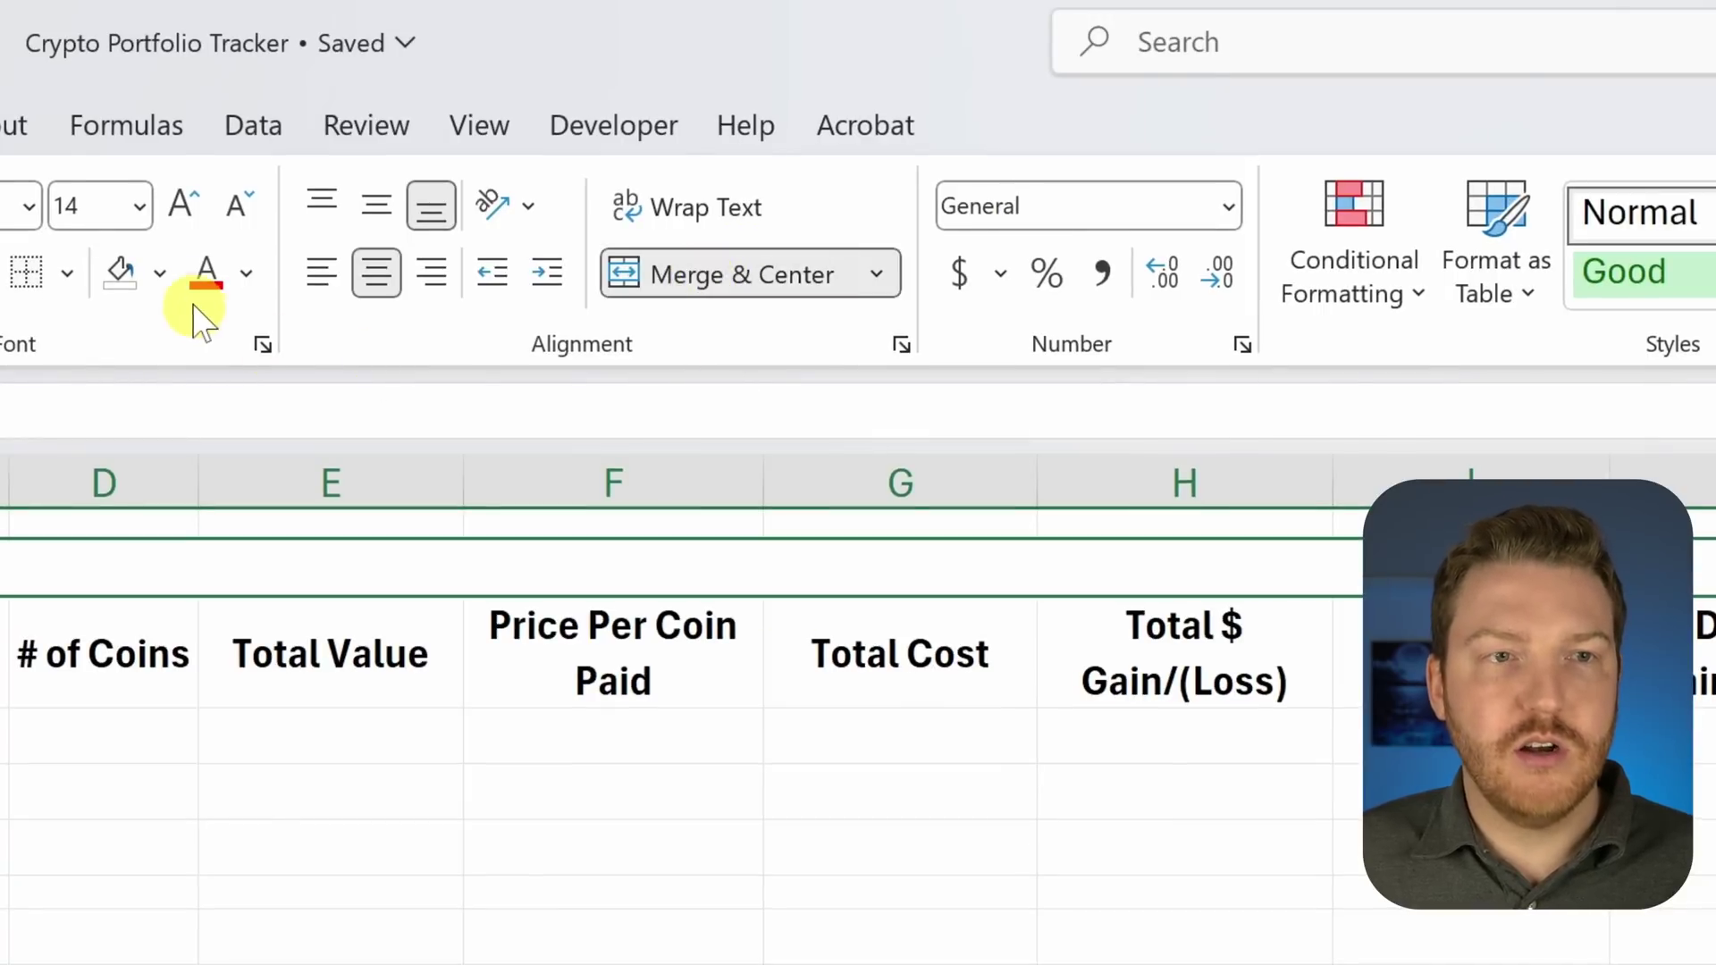
pyautogui.click(168, 274)
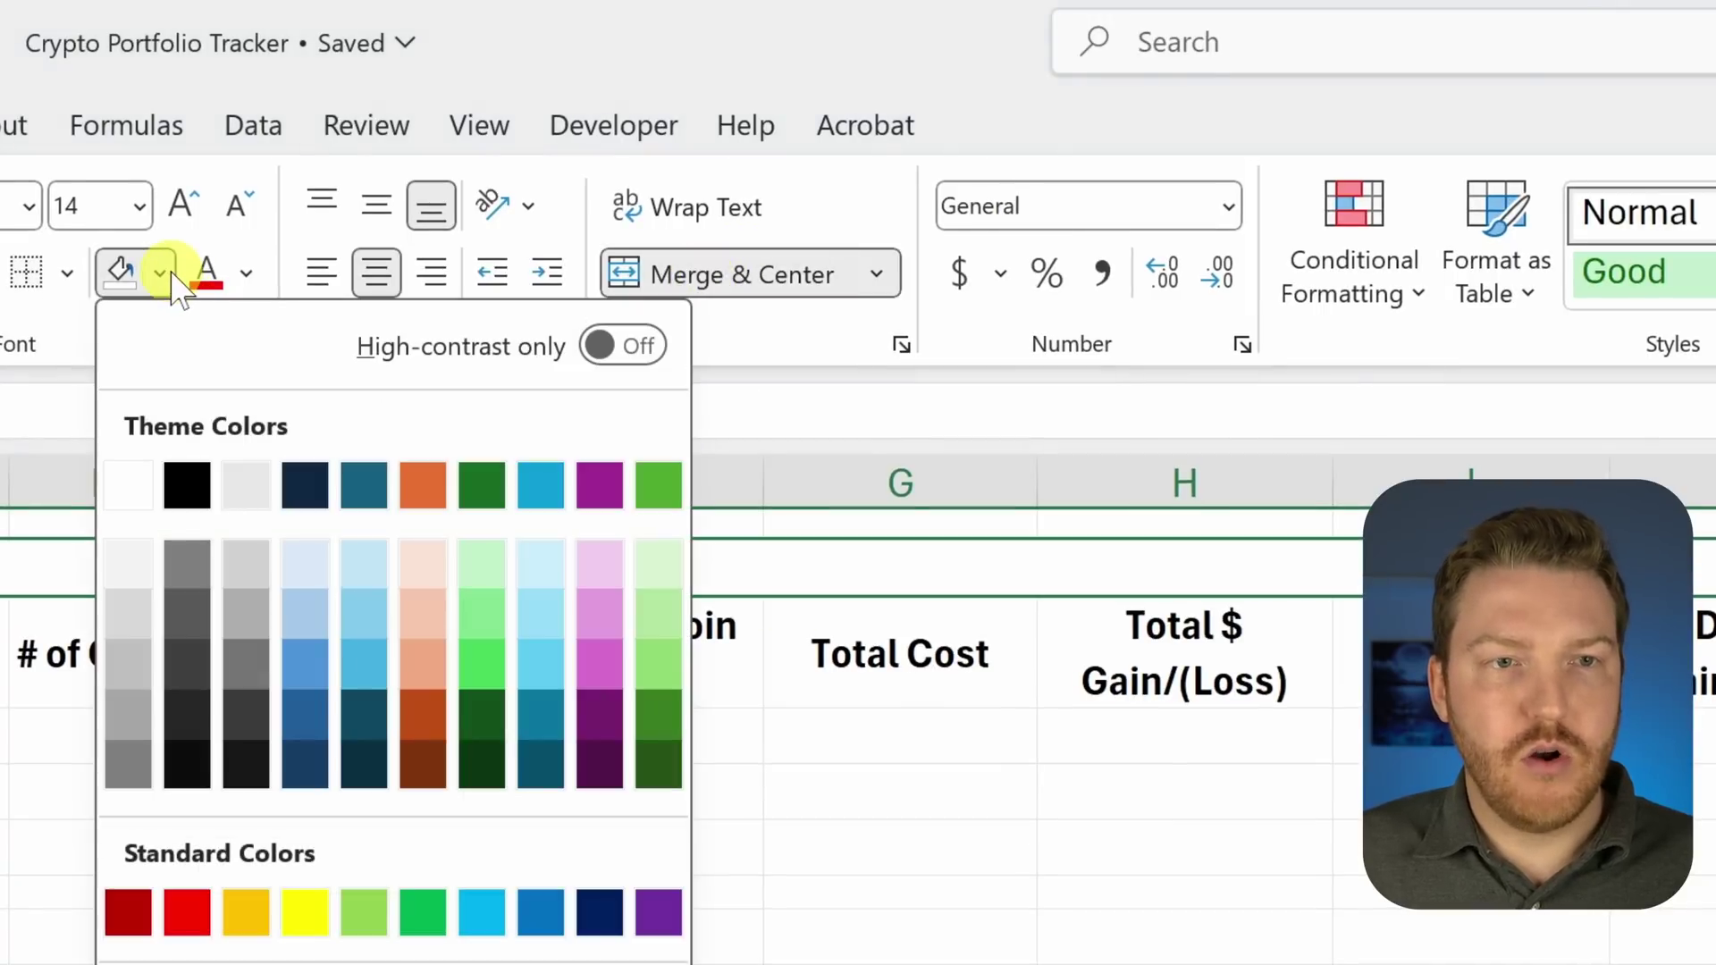
pyautogui.click(306, 559)
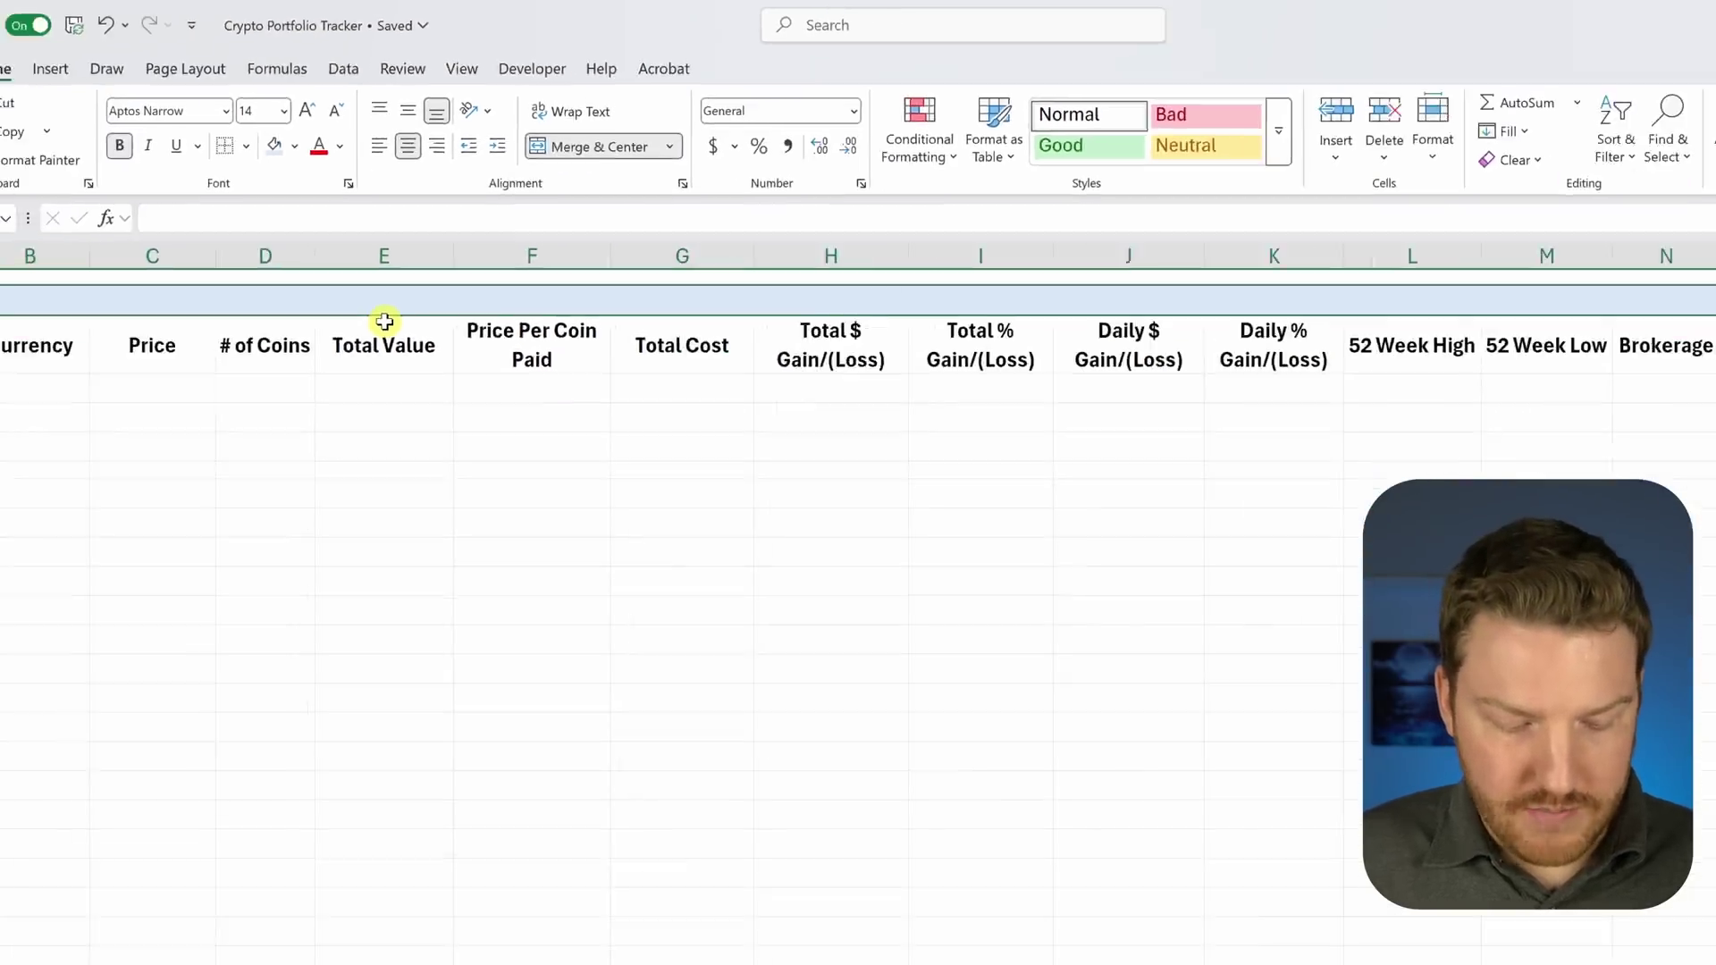
# Step: Enter the title "Crypto Portfolio Tracker" in the merged cell above the column headers
pyautogui.write('Cu')
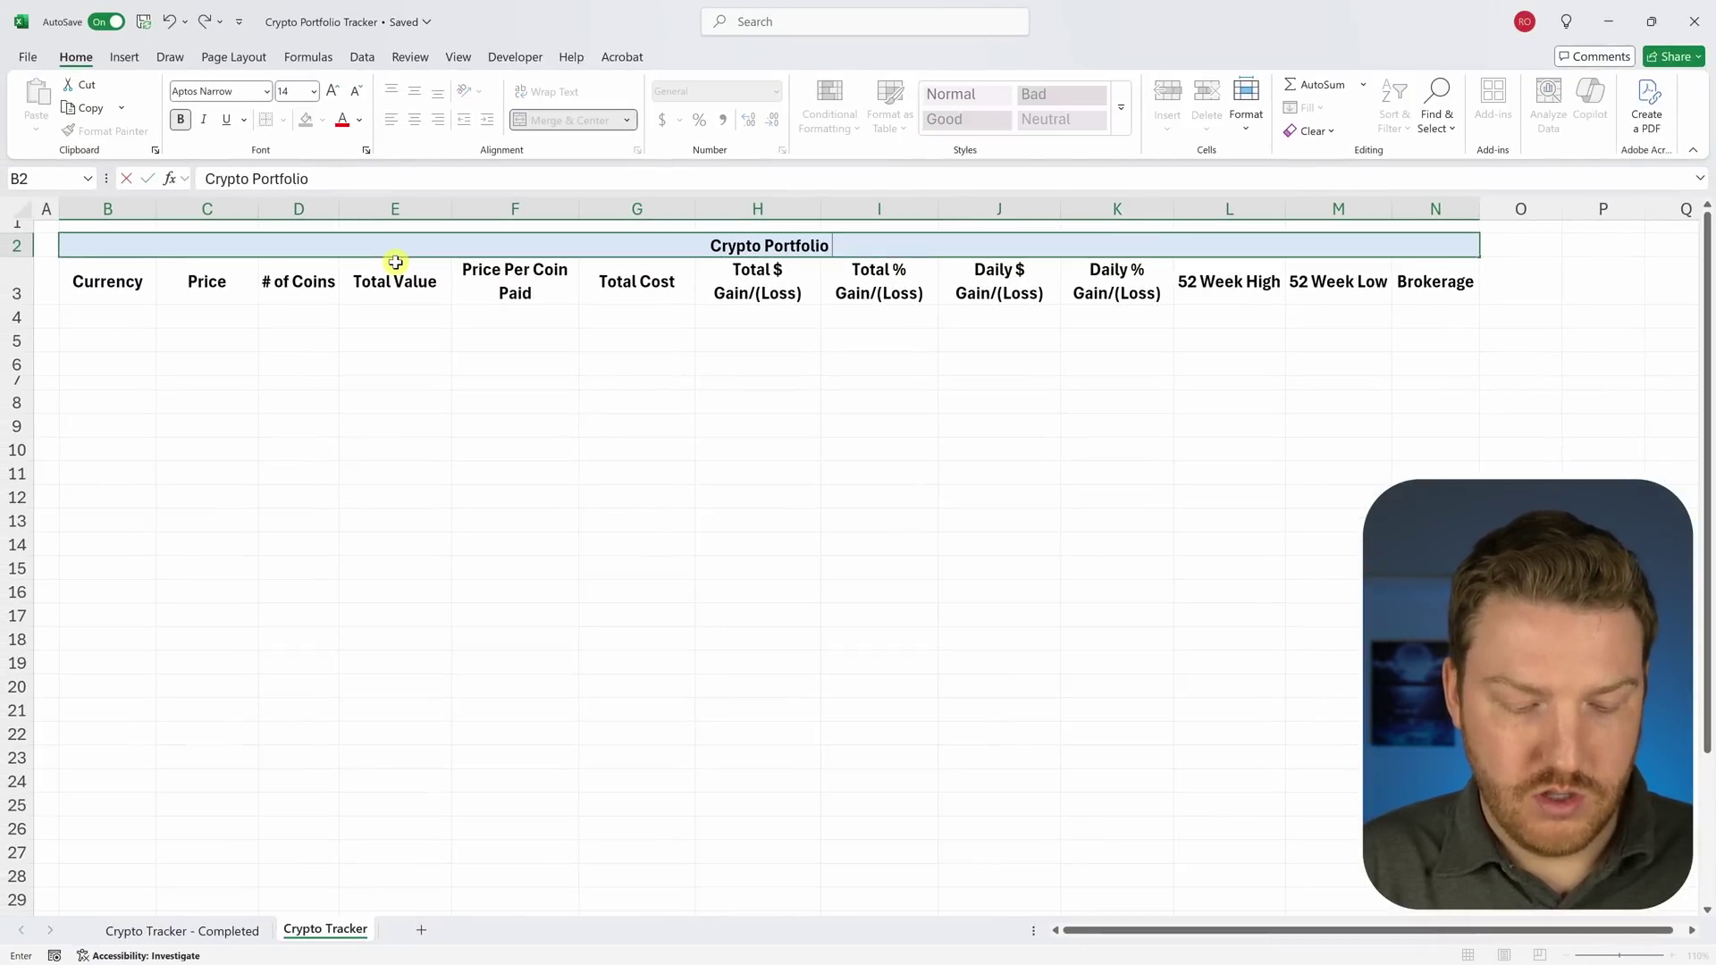
pyautogui.write('er')
pyautogui.press('Return')
# Step: Apply an outside border around the merged title cell in row 2
pyautogui.press('Up')
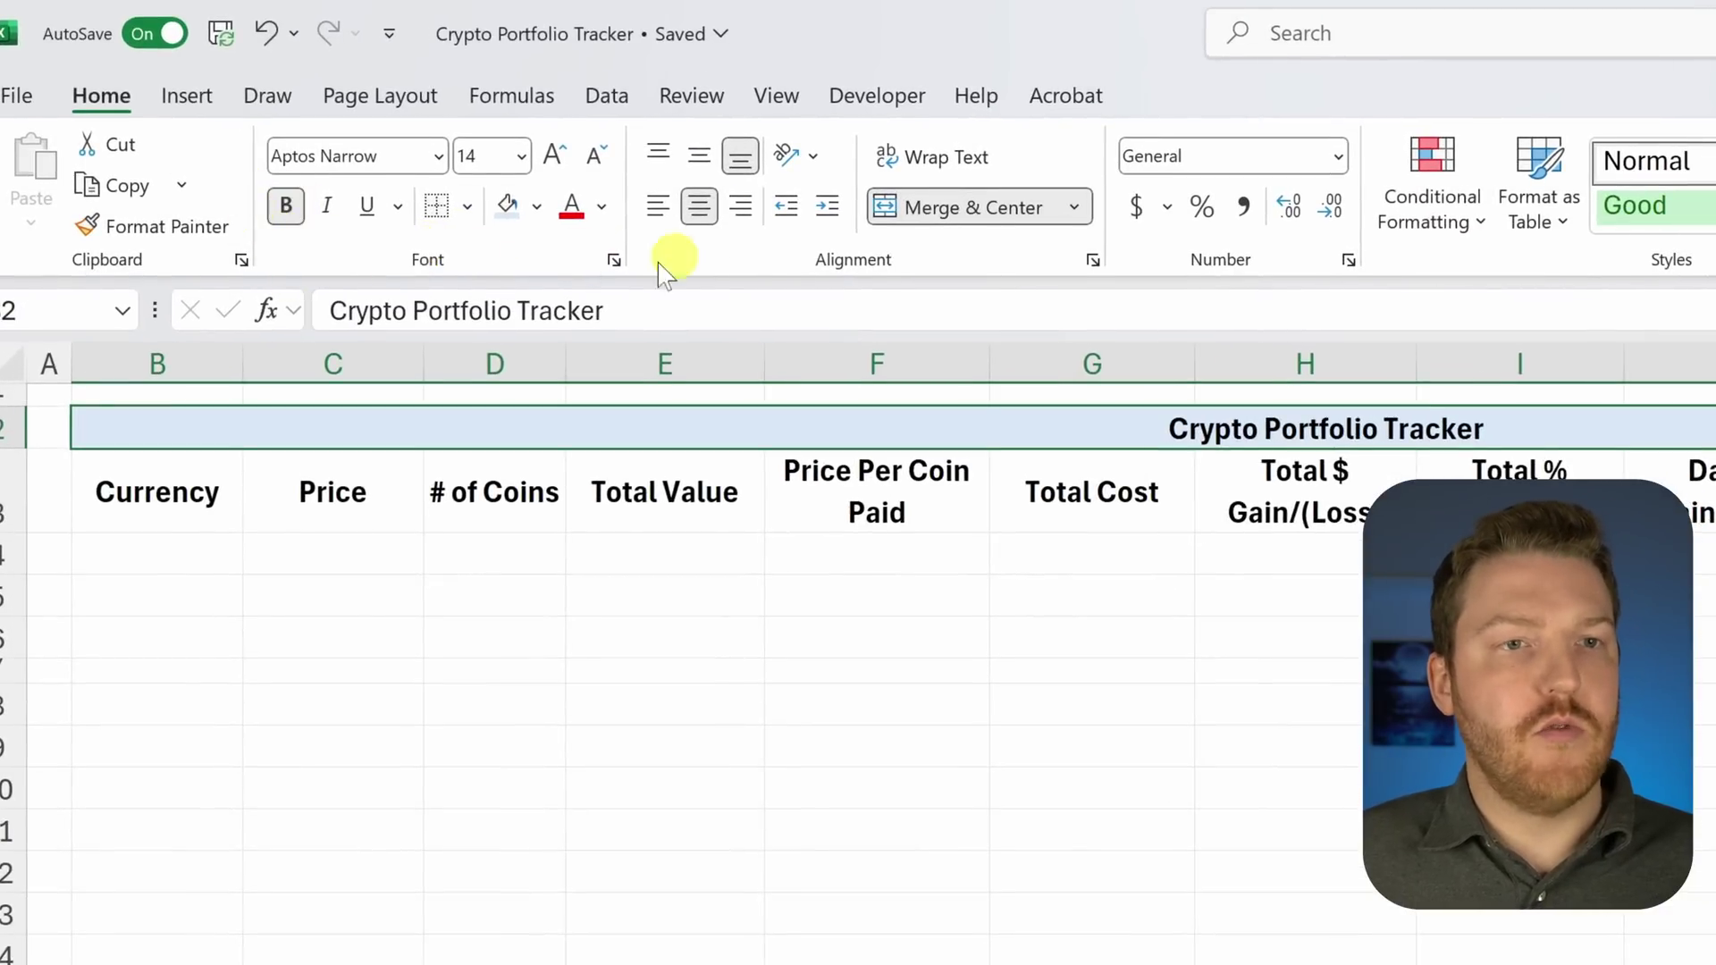
pyautogui.click(468, 208)
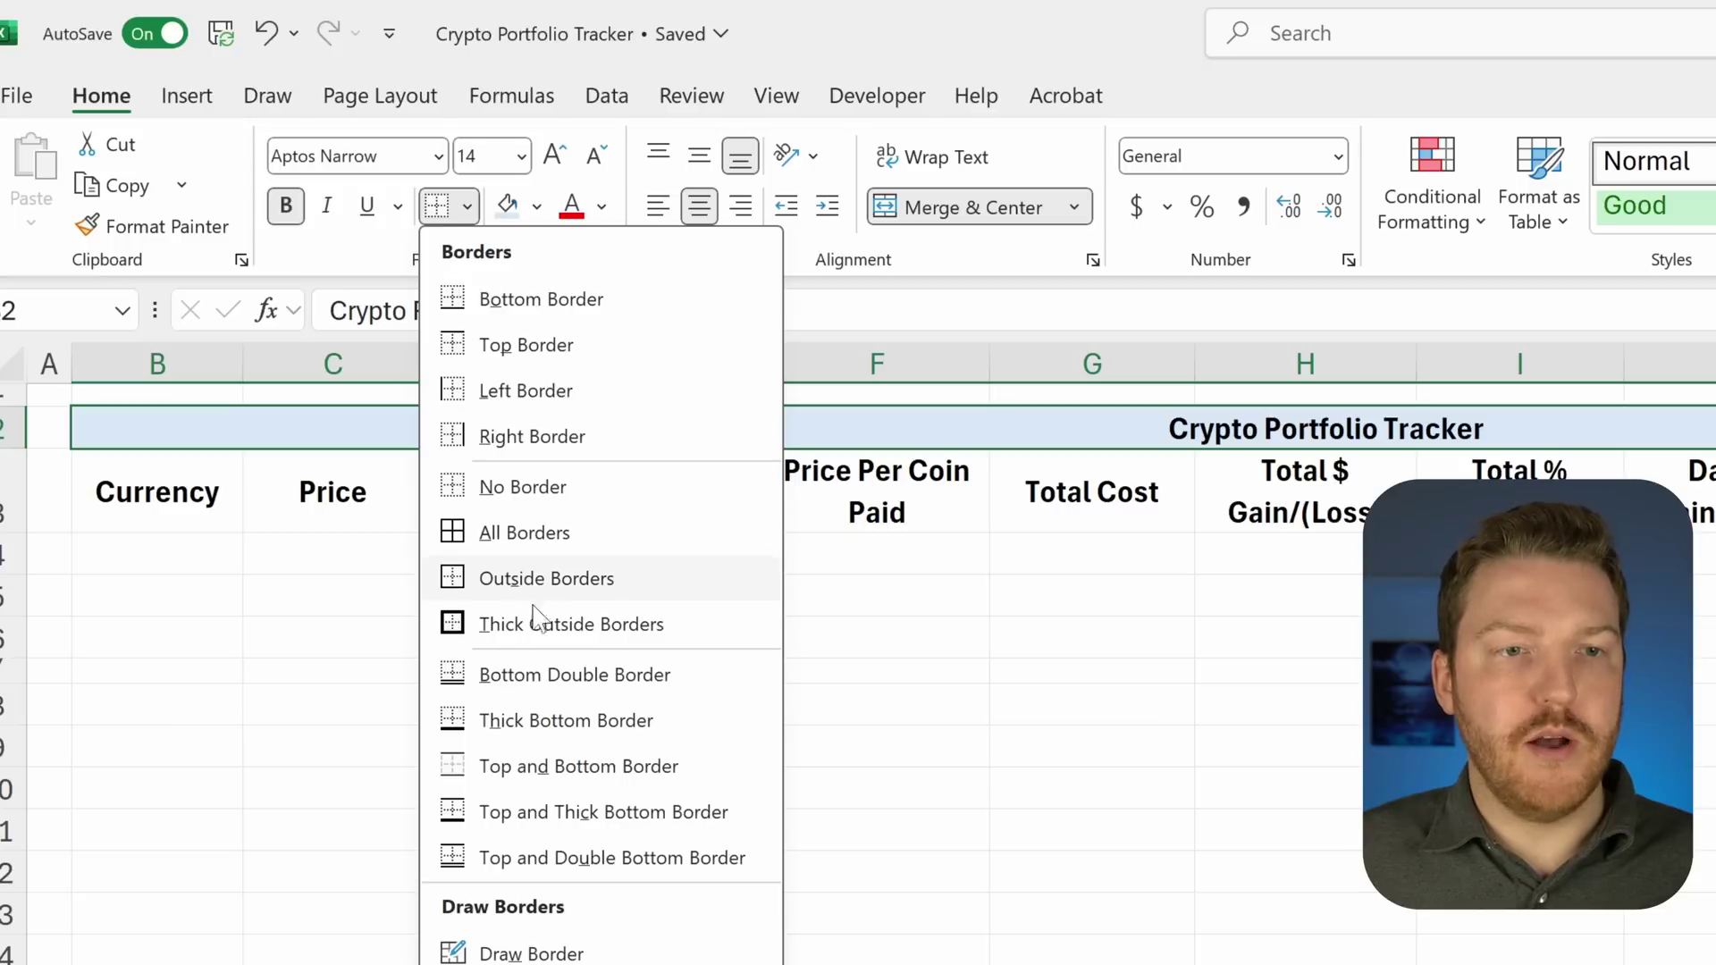
pyautogui.click(528, 625)
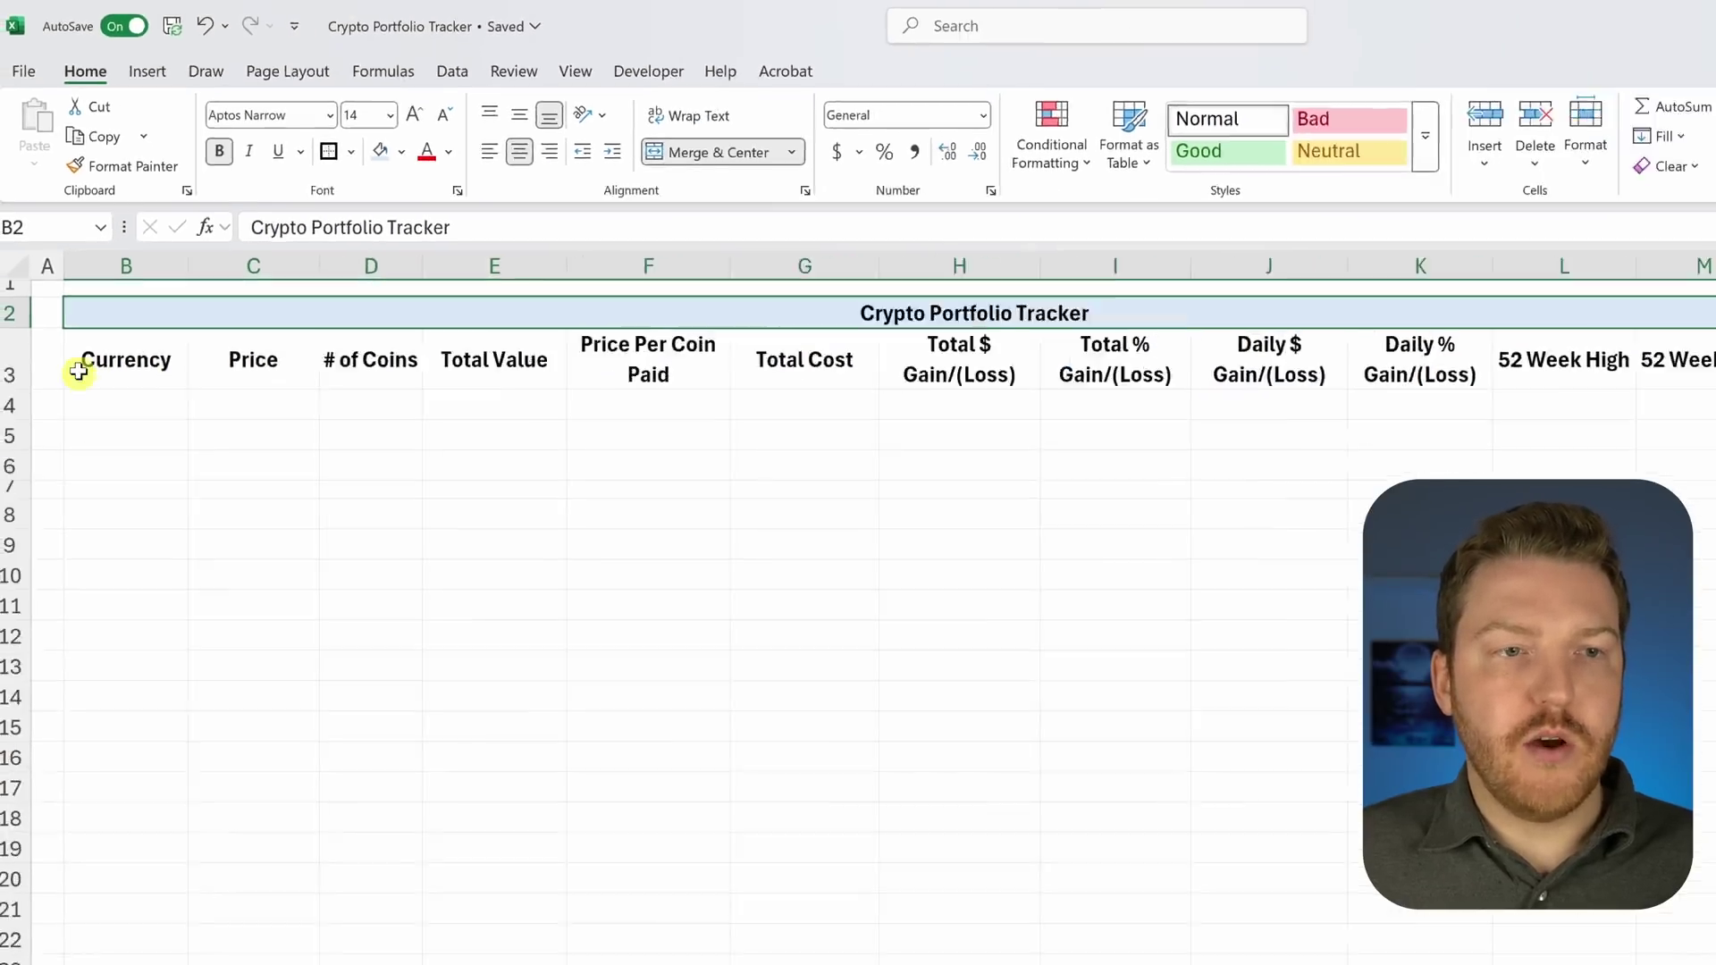
pyautogui.moveTo(146, 280); pyautogui.dragTo(1445, 277)
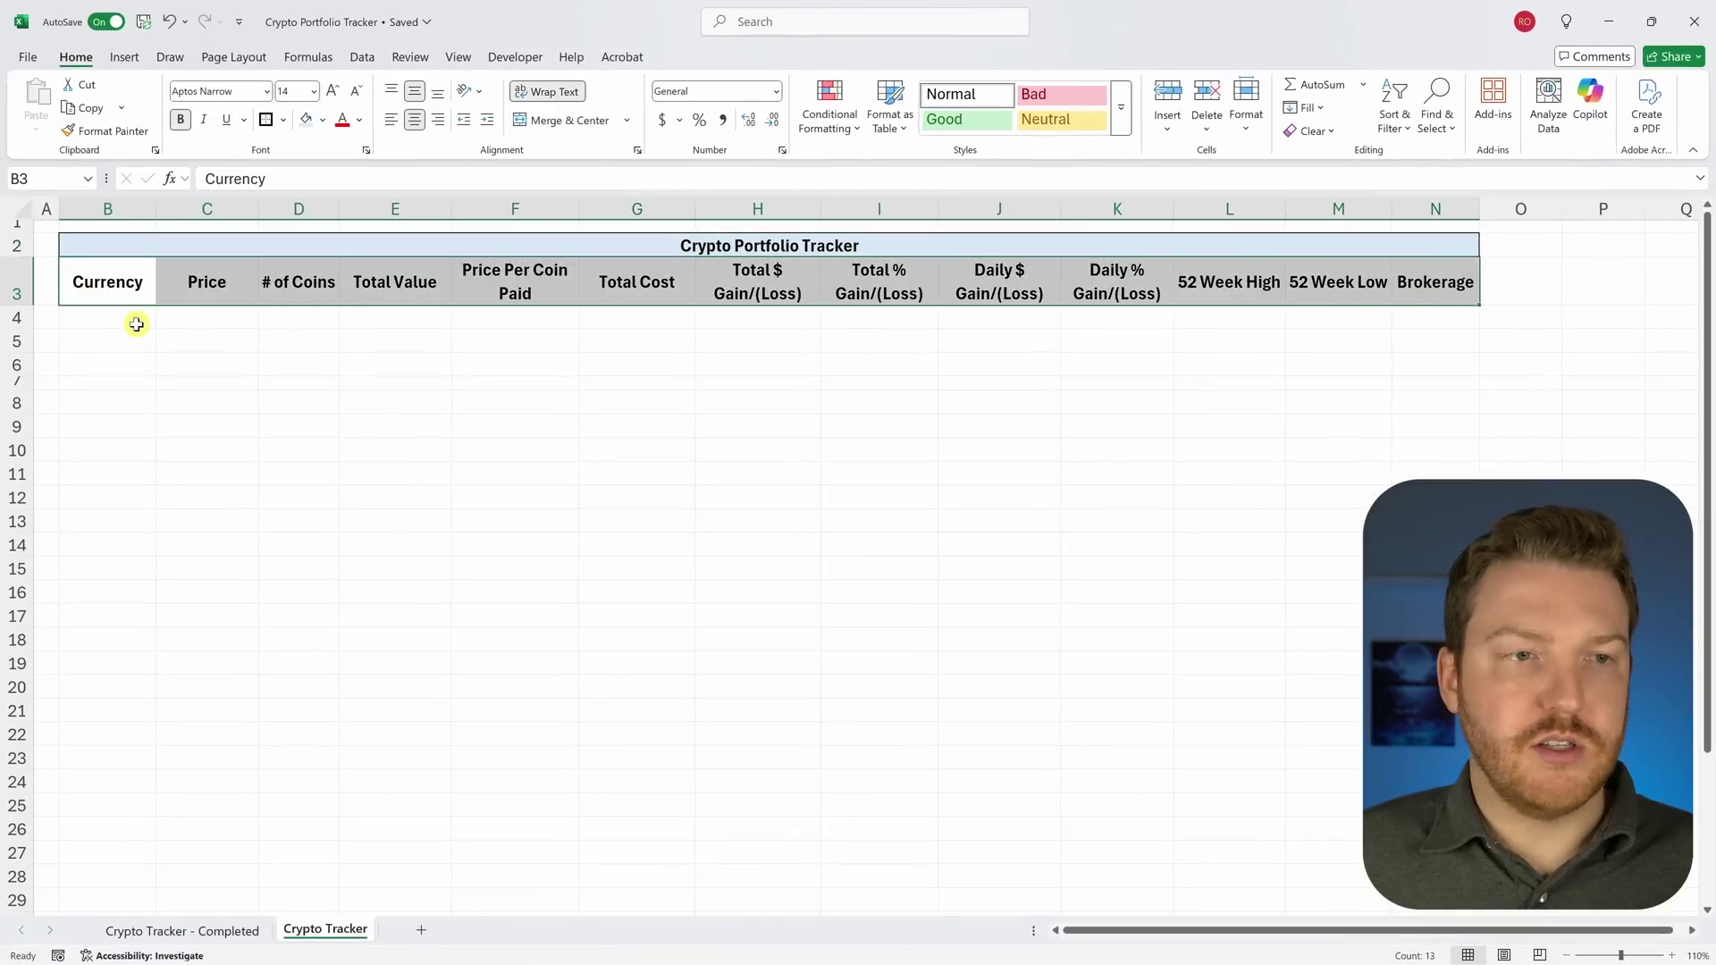
# Step: Enter btcusd in cell B4 under Currency and convert it to the Stocks data type
pyautogui.click(85, 322)
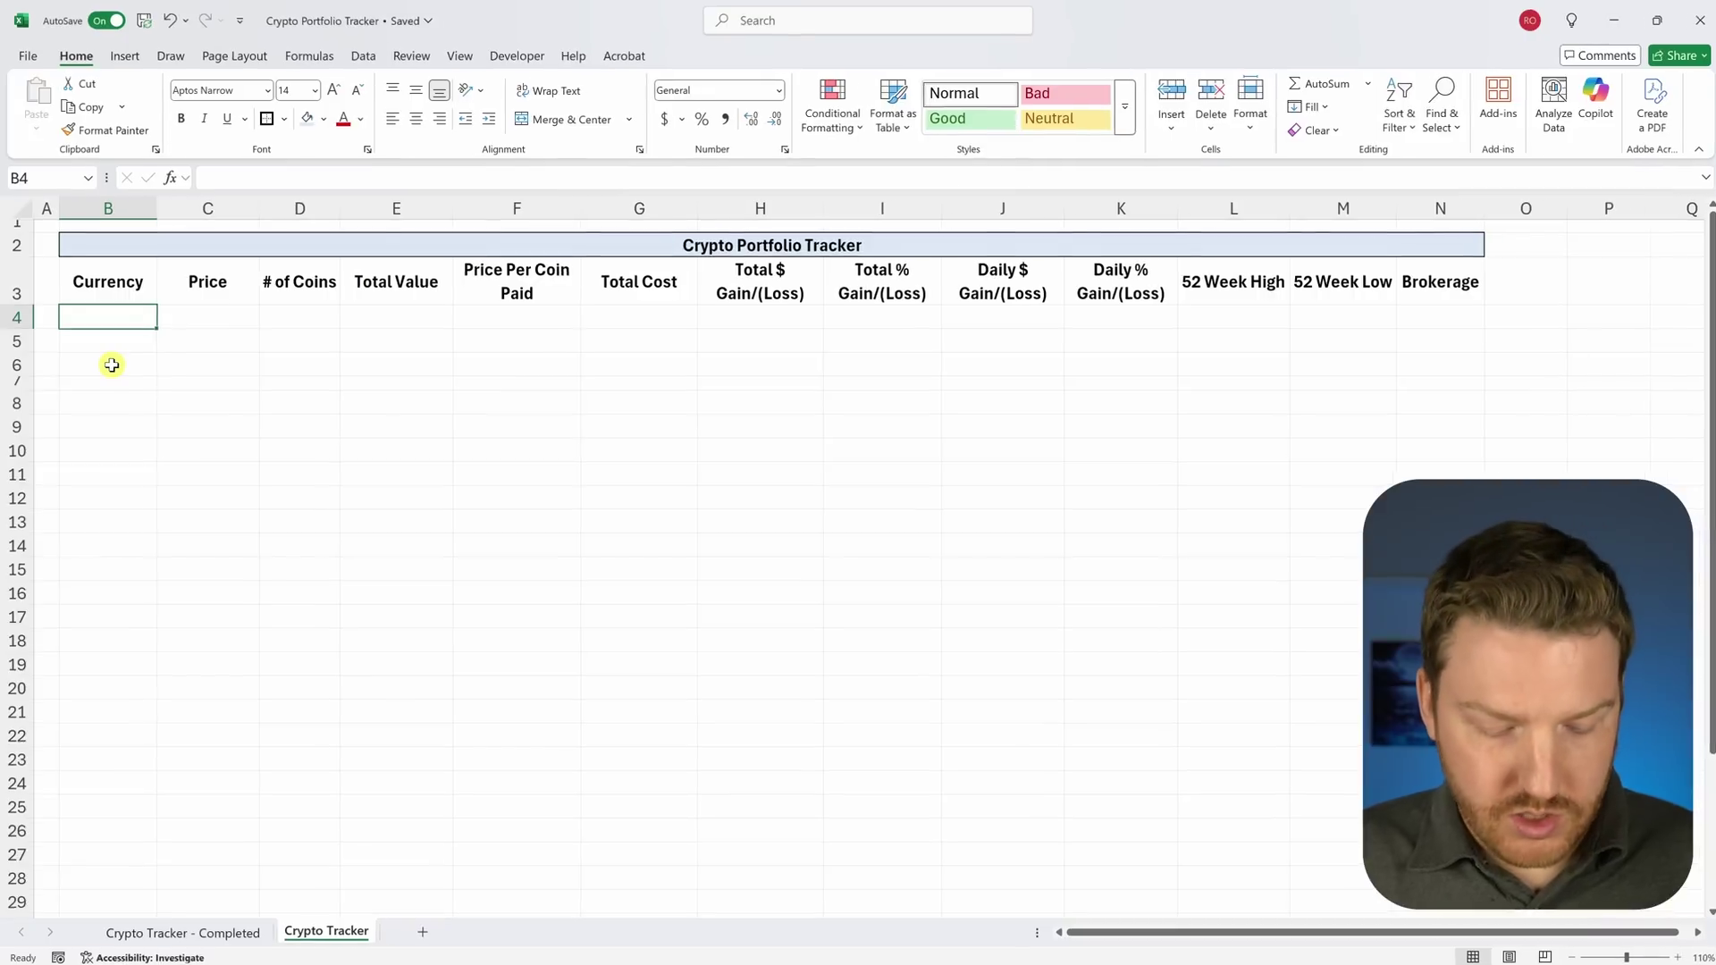
pyautogui.write('btc')
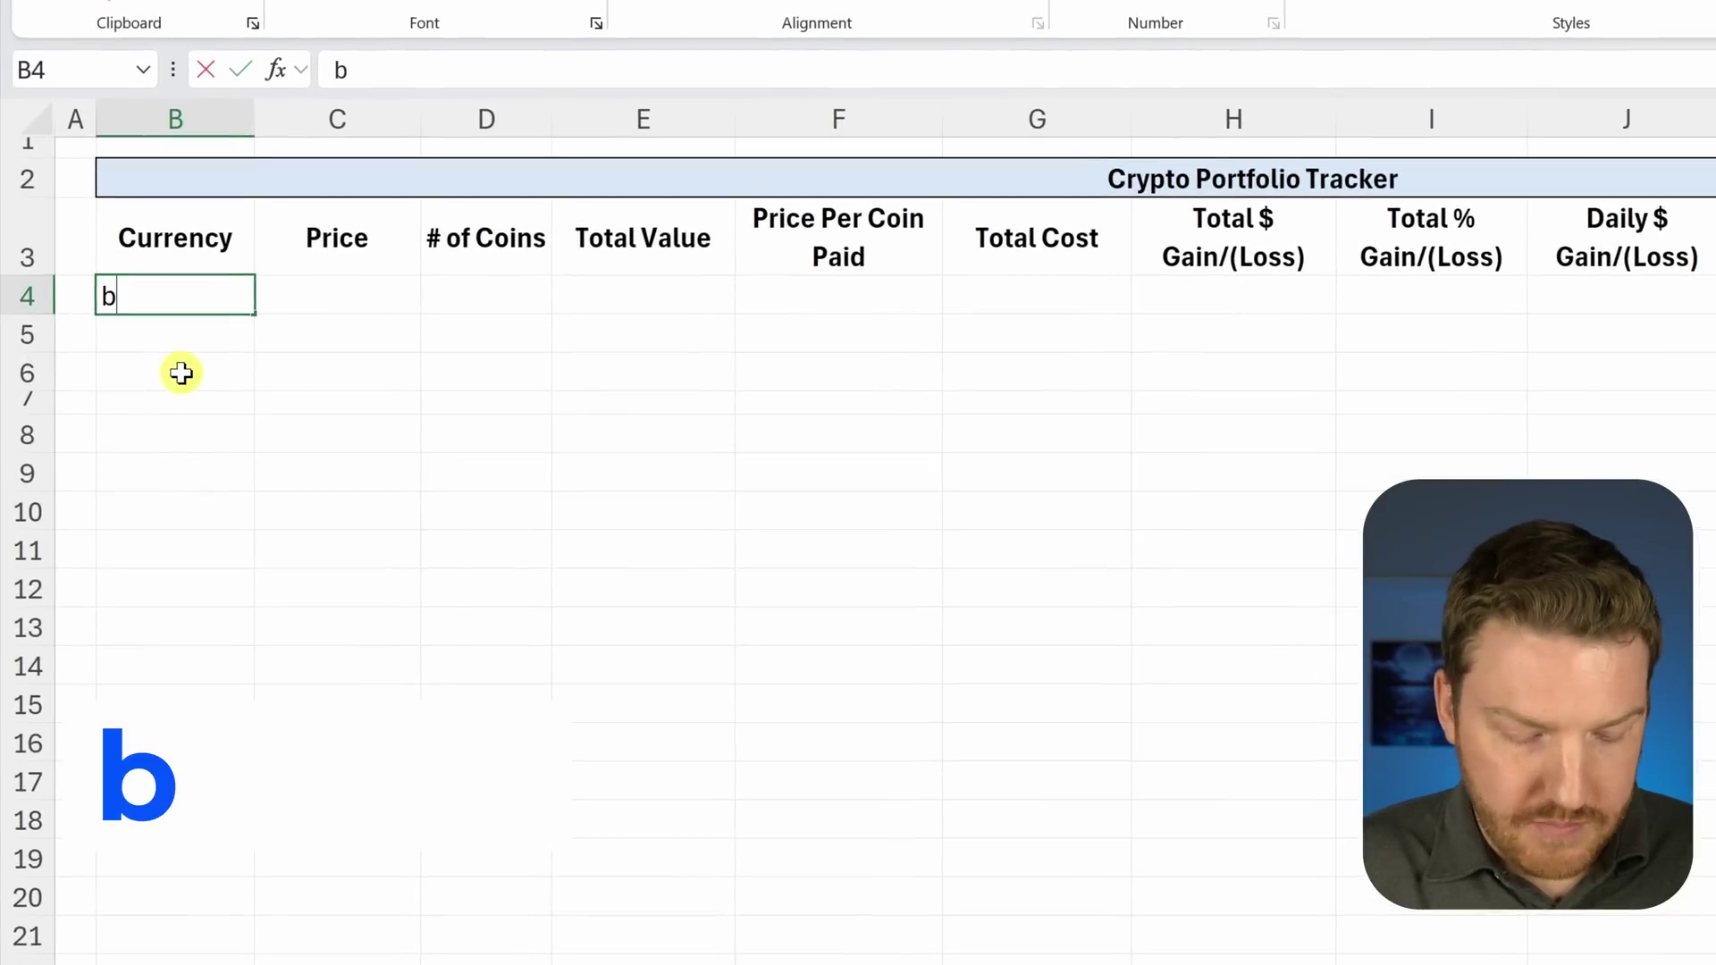
pyautogui.write('usd')
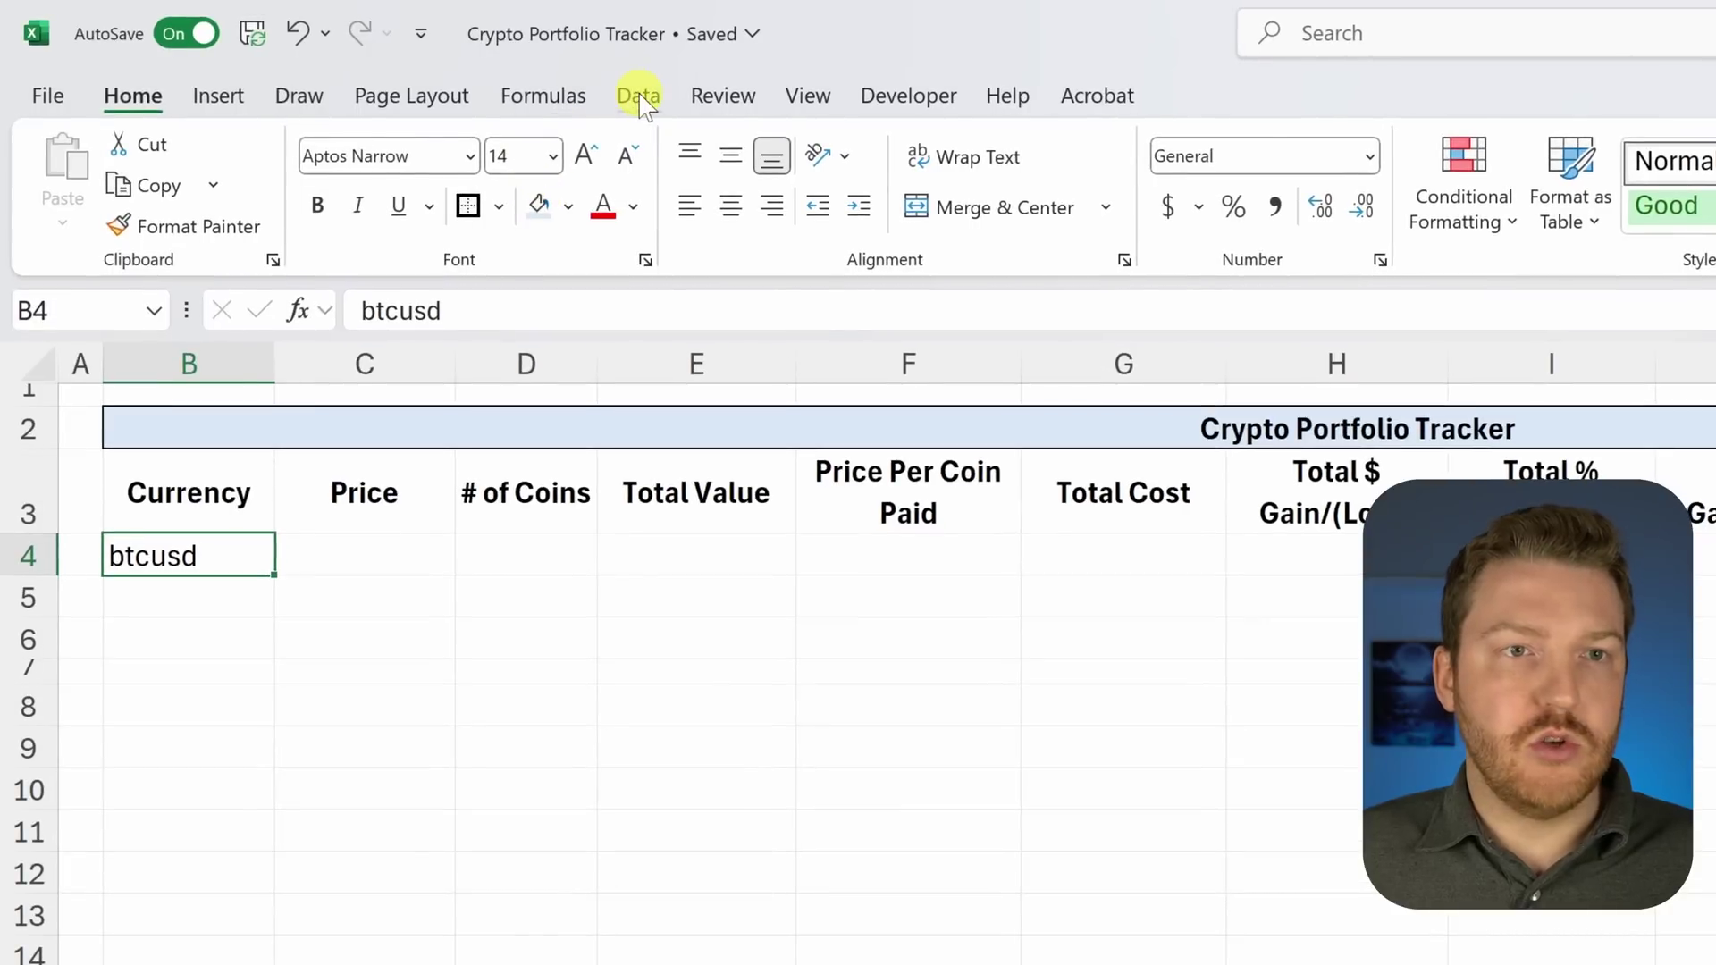
pyautogui.click(640, 96)
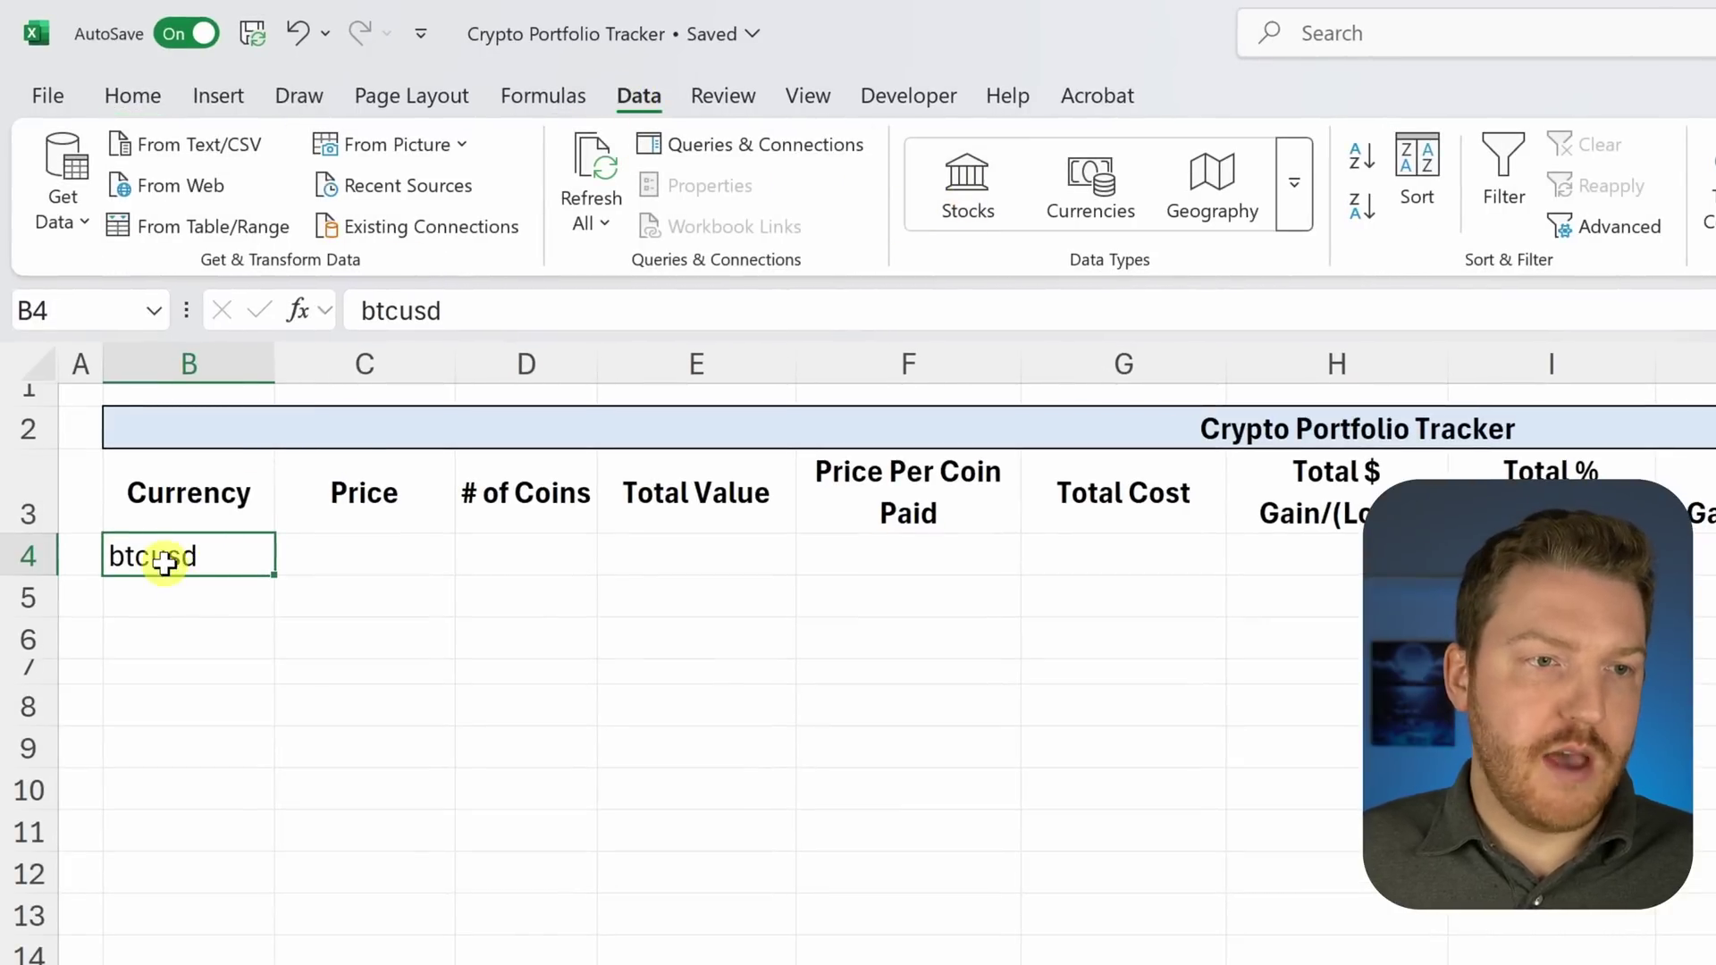
pyautogui.click(967, 186)
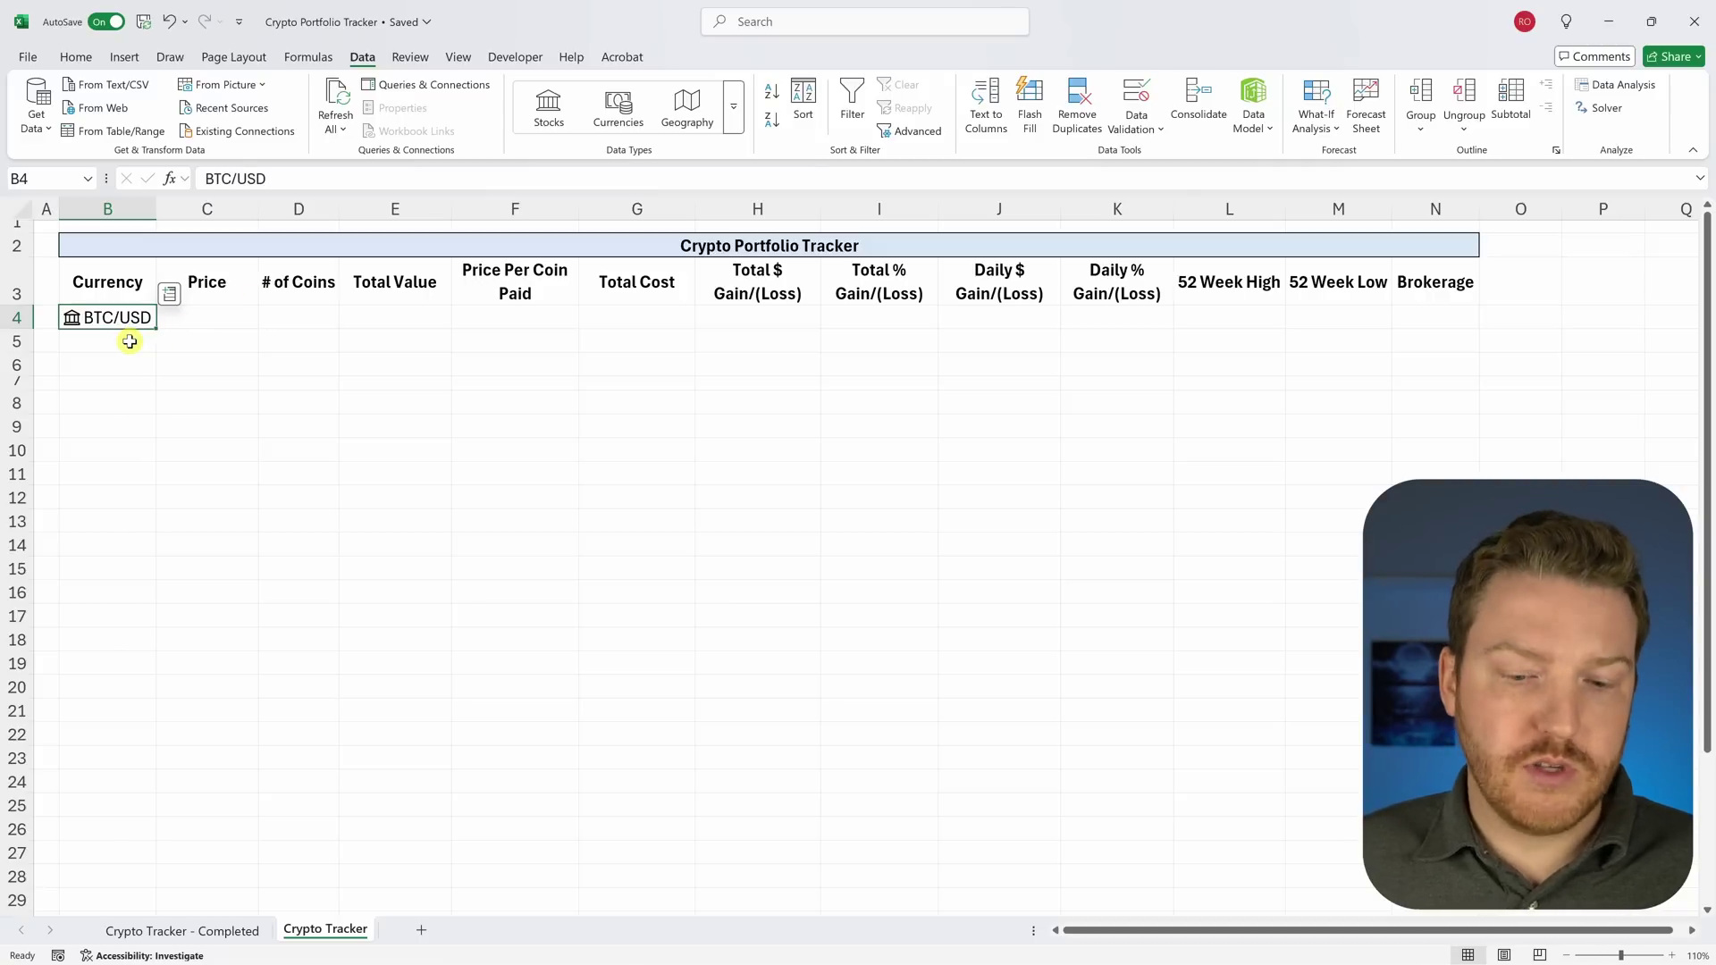
# Step: Enter ethusd in cell B5 under Currency and convert it to the Stocks data type
pyautogui.click(131, 340)
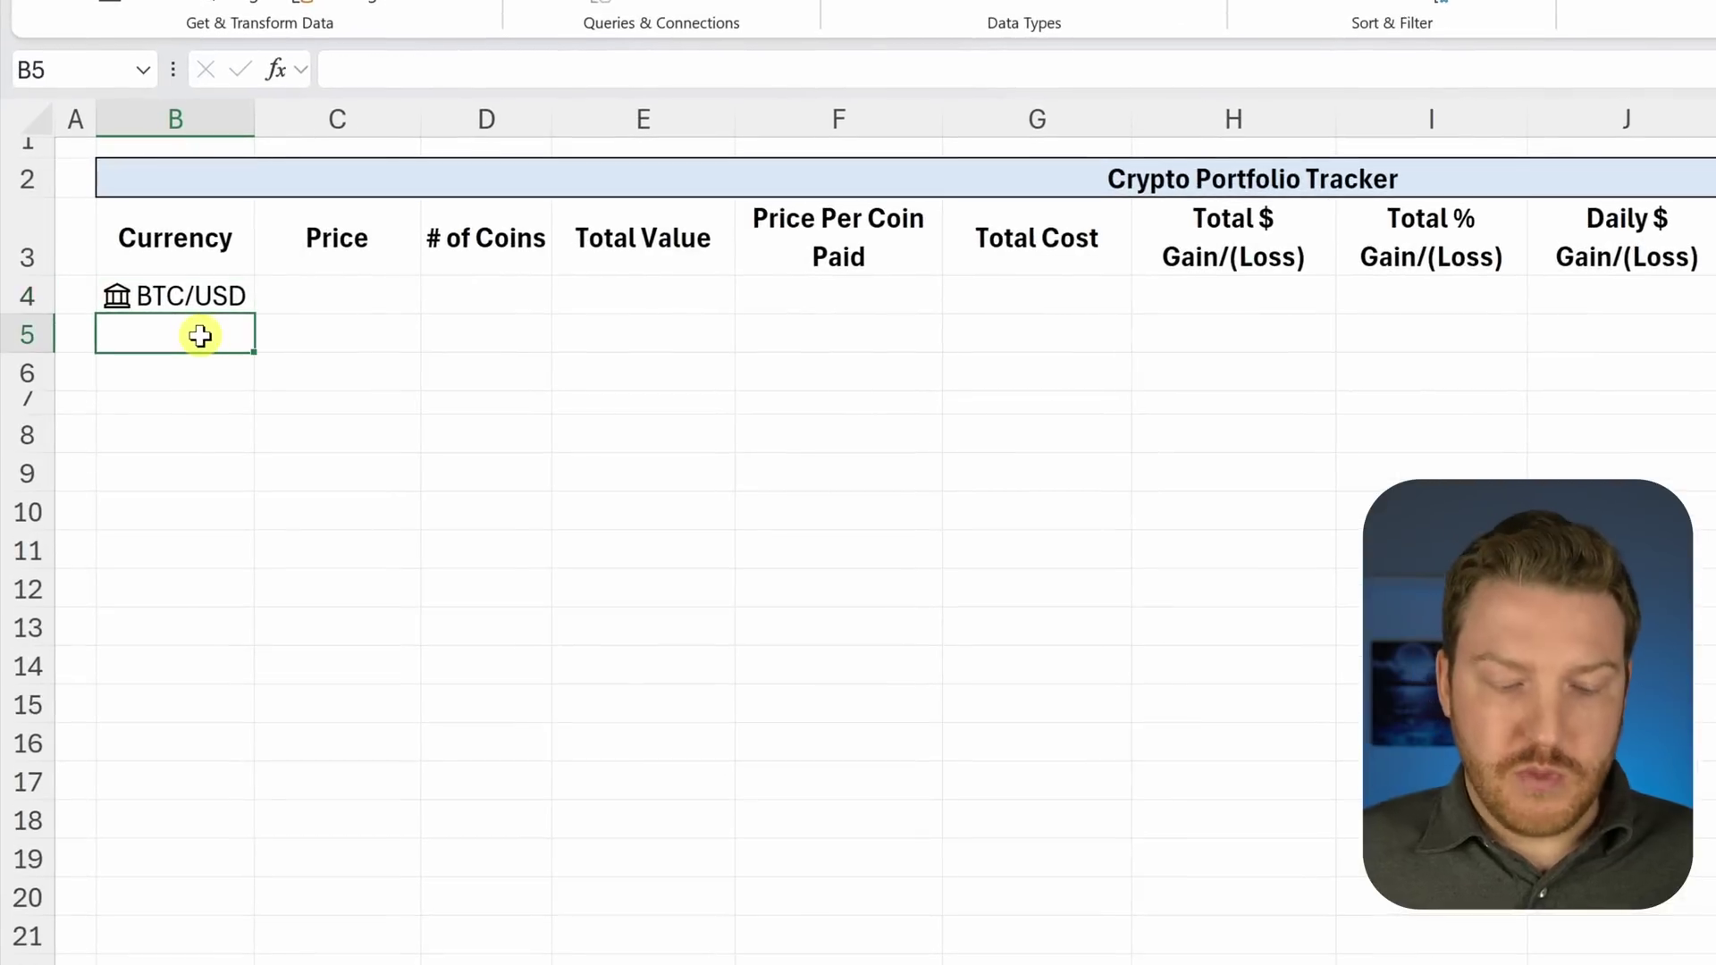
pyautogui.write('et')
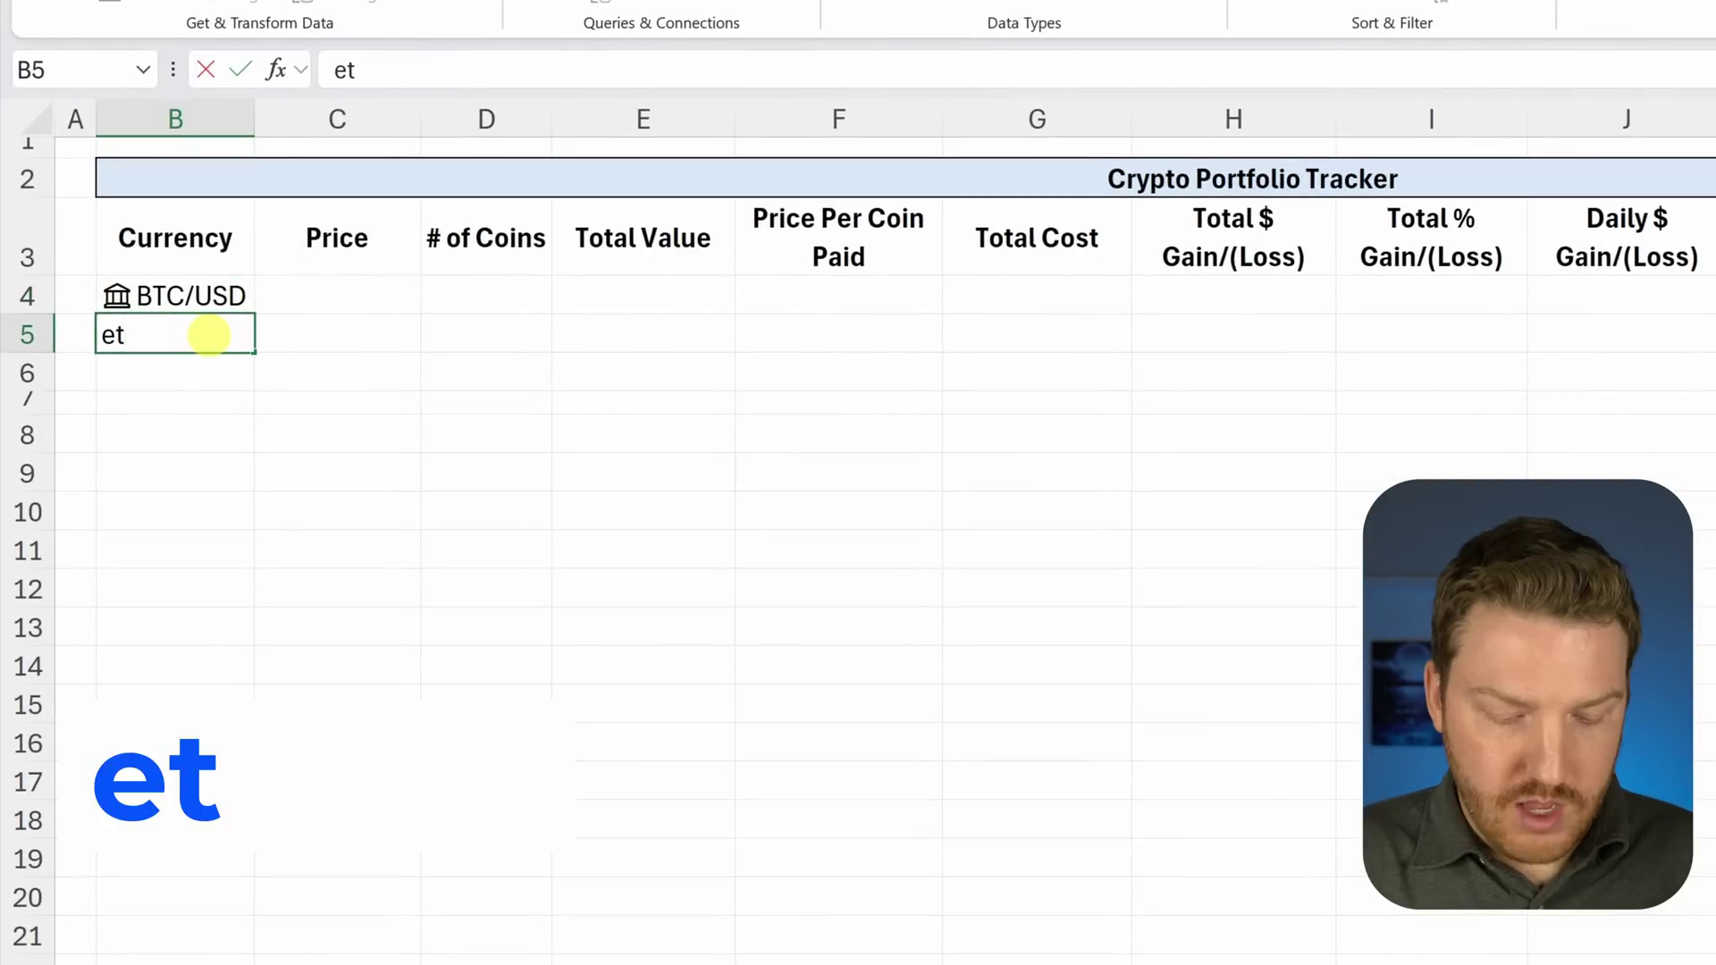
pyautogui.write('husd')
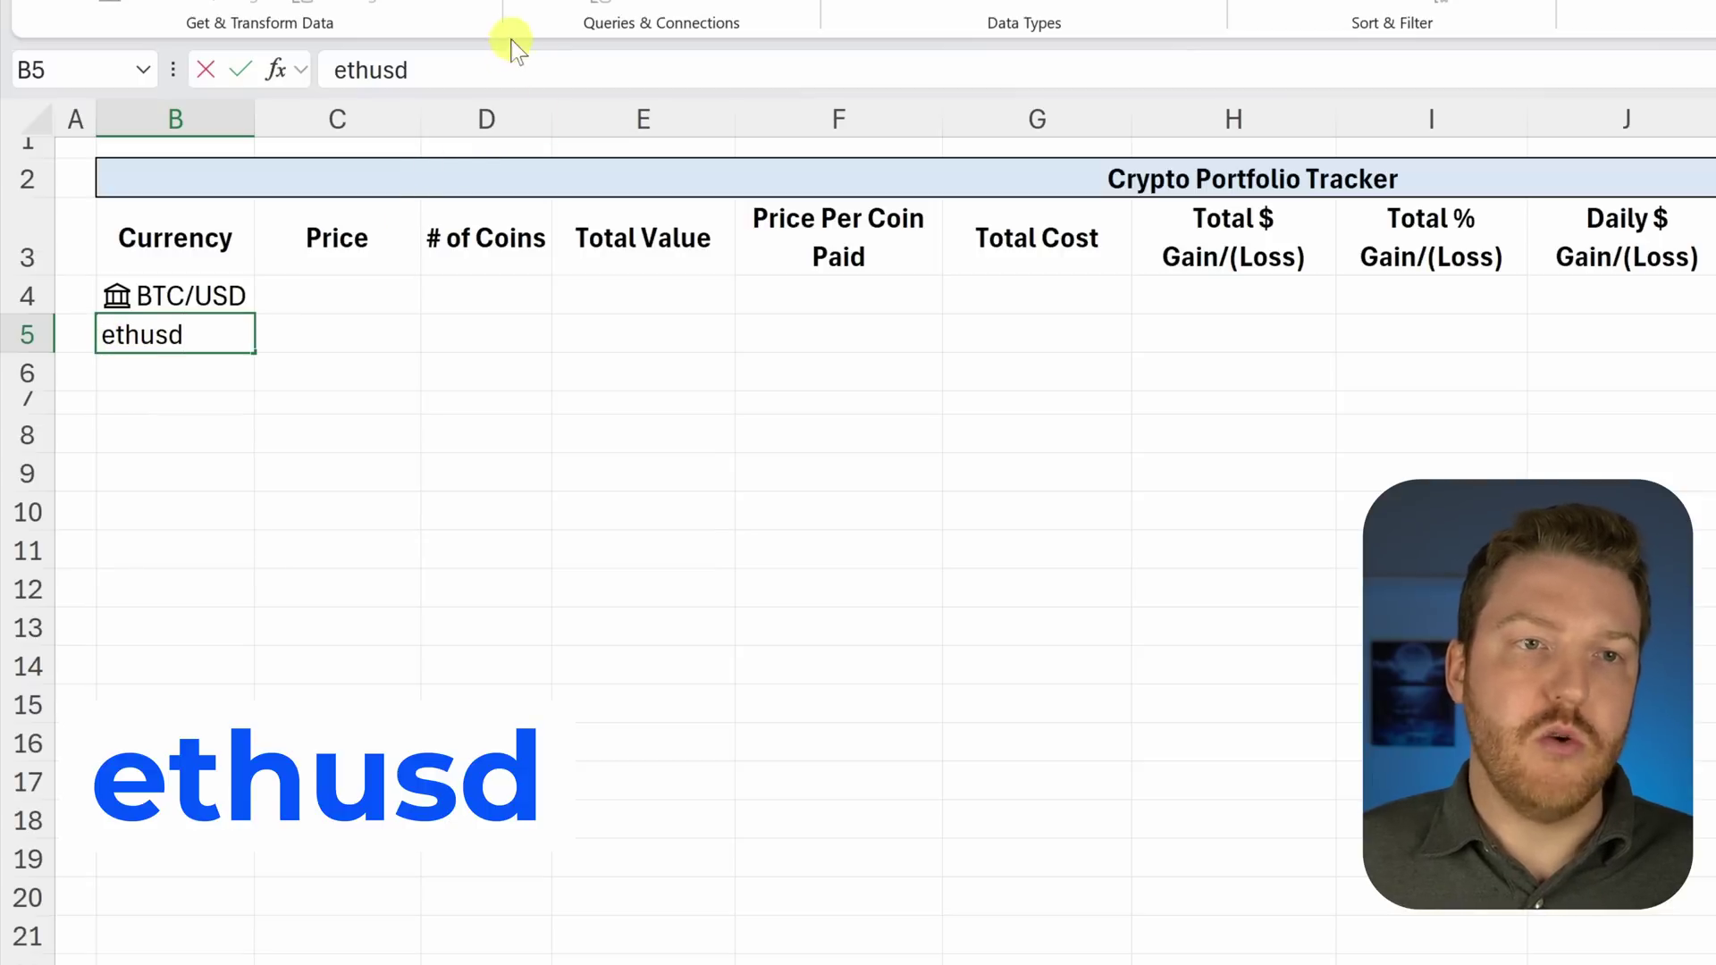
pyautogui.click(291, 417)
pyautogui.click(175, 334)
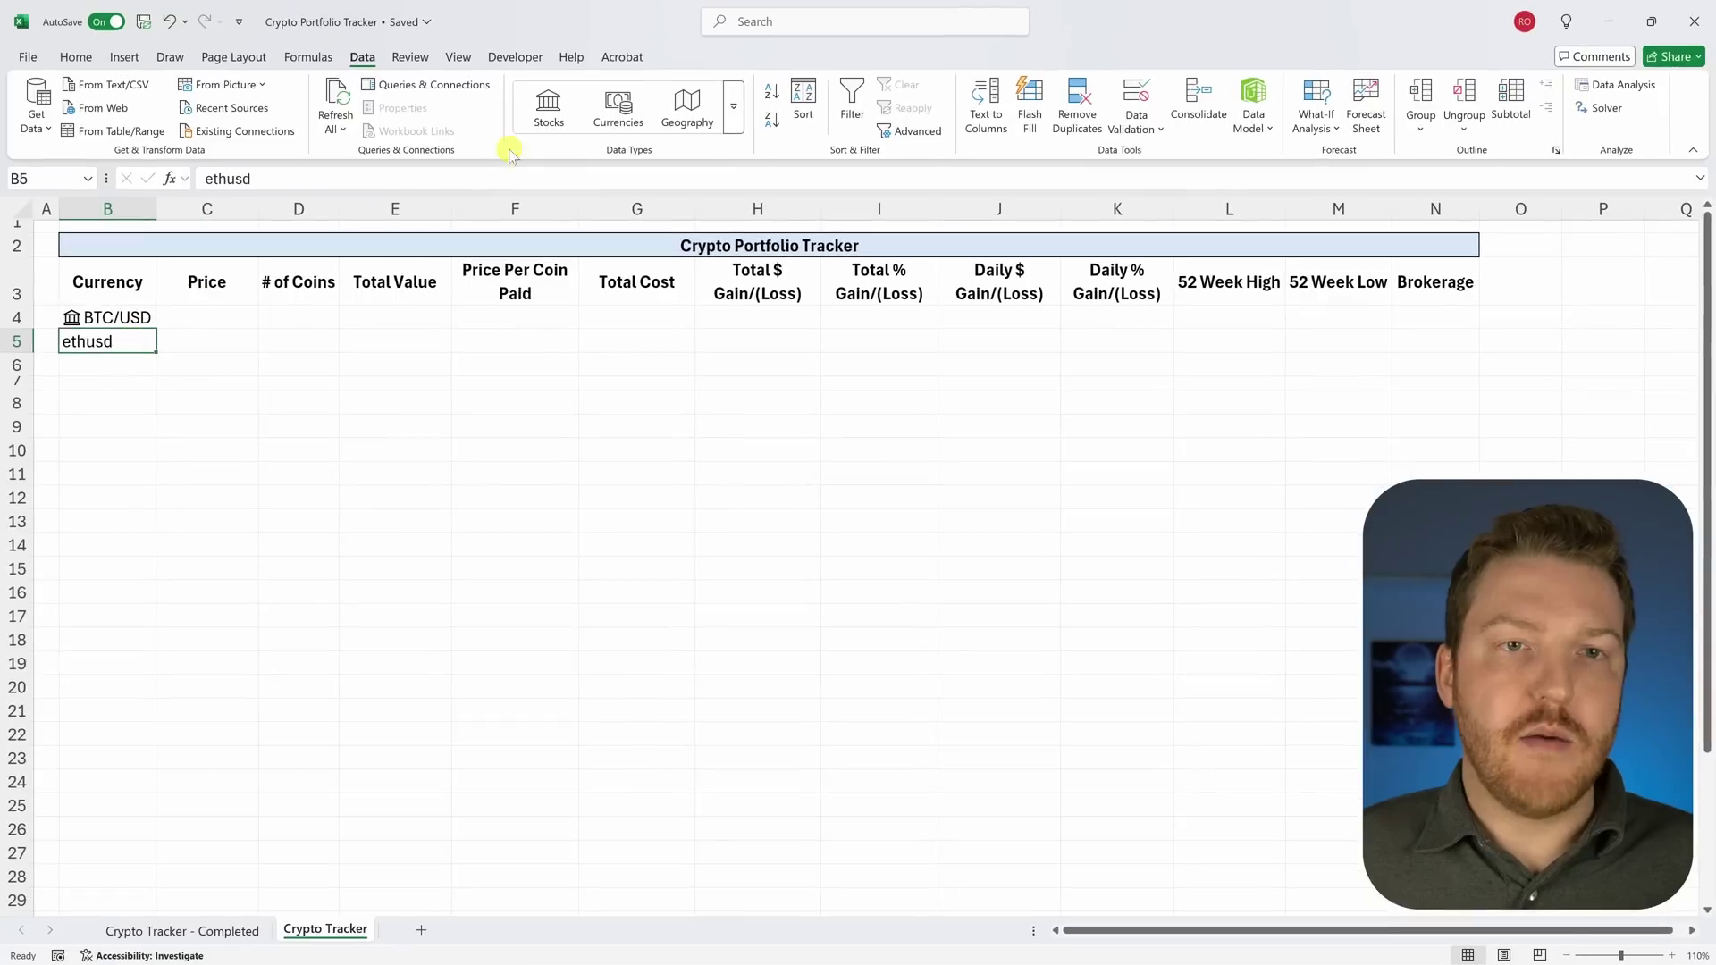
pyautogui.click(549, 107)
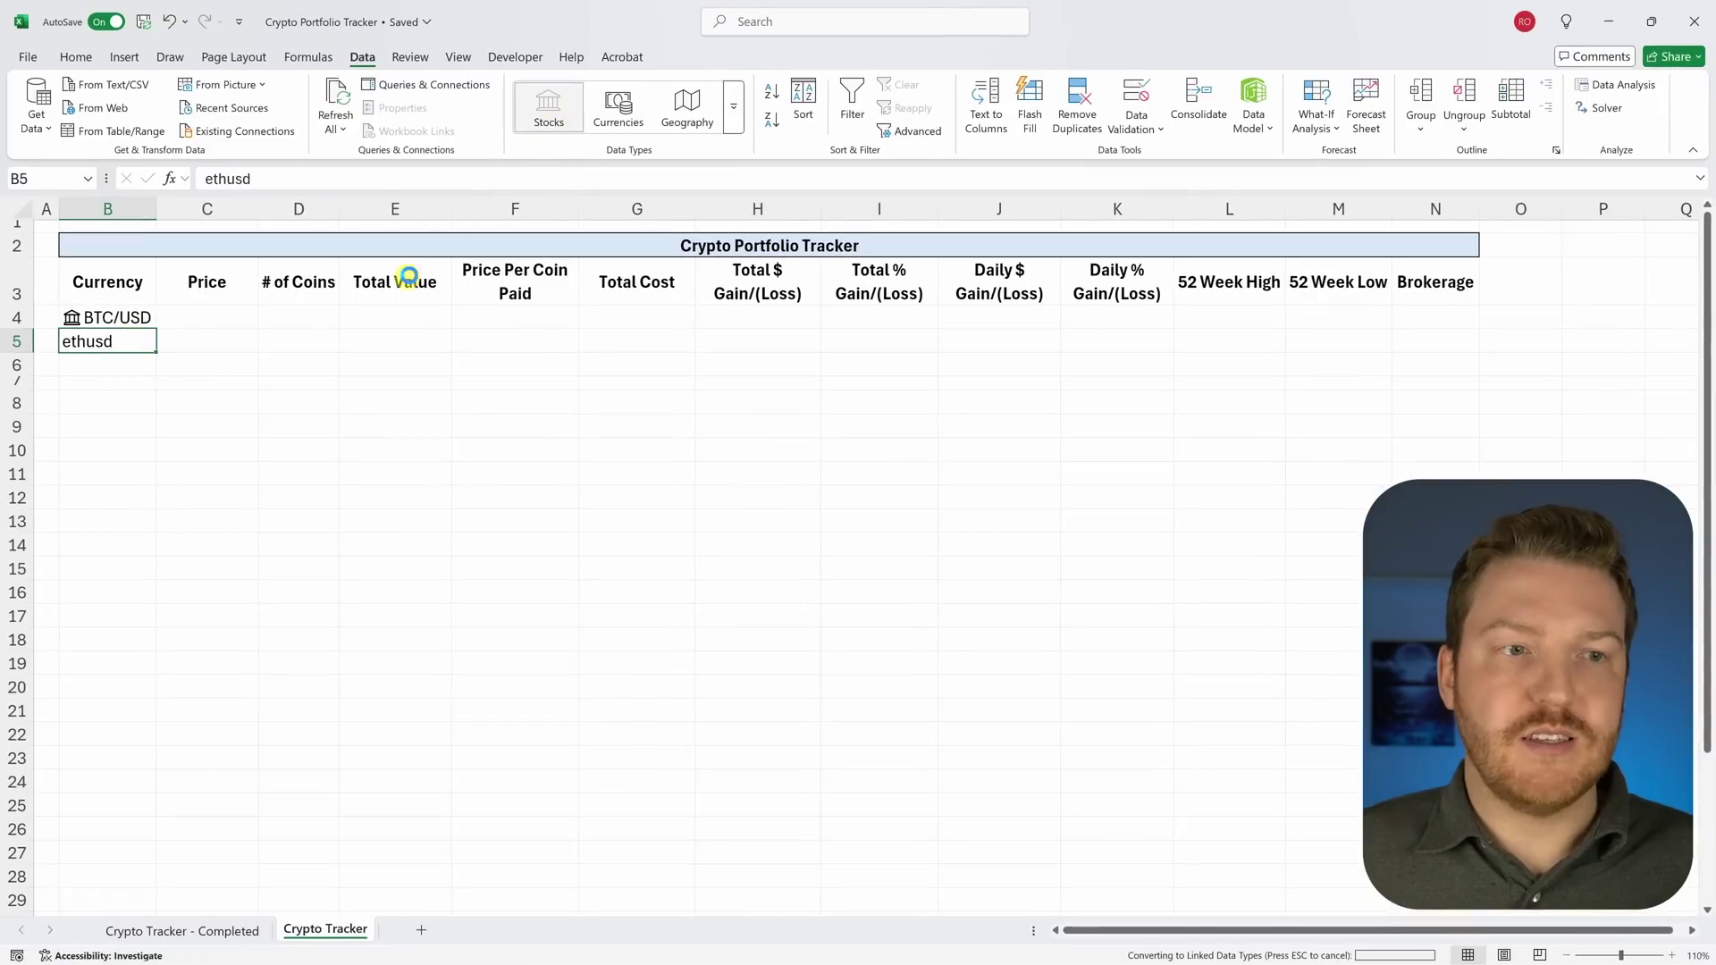
pyautogui.click(226, 315)
pyautogui.moveTo(102, 317); pyautogui.dragTo(109, 343)
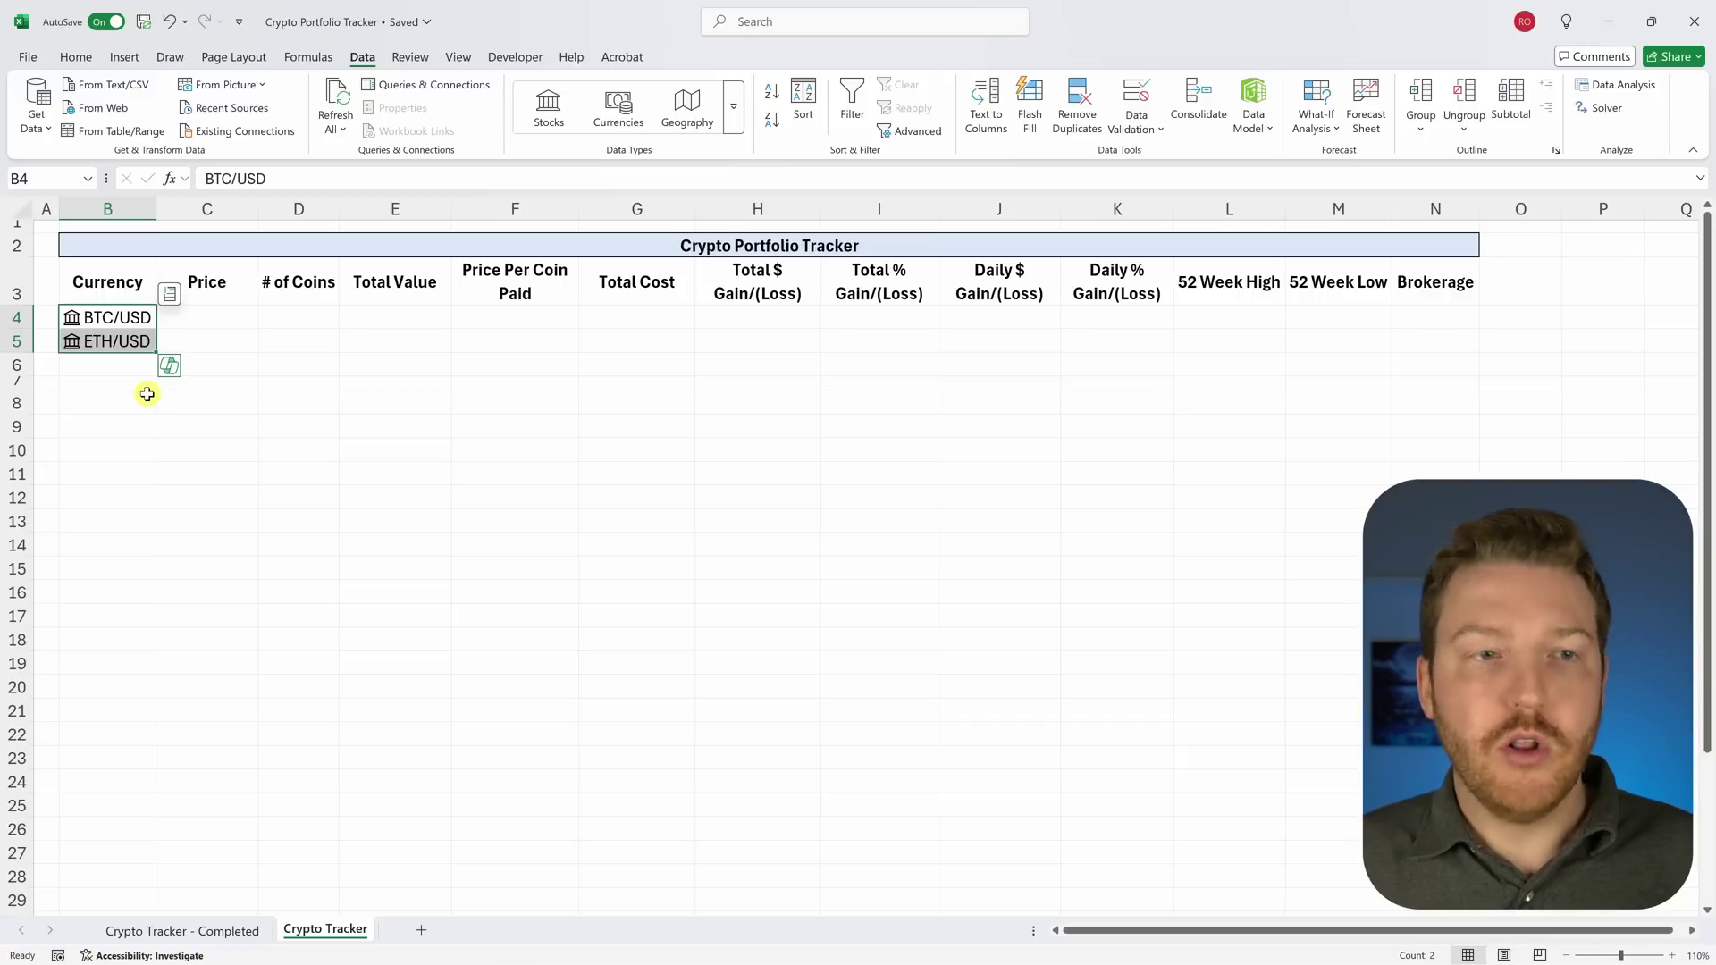
pyautogui.click(242, 379)
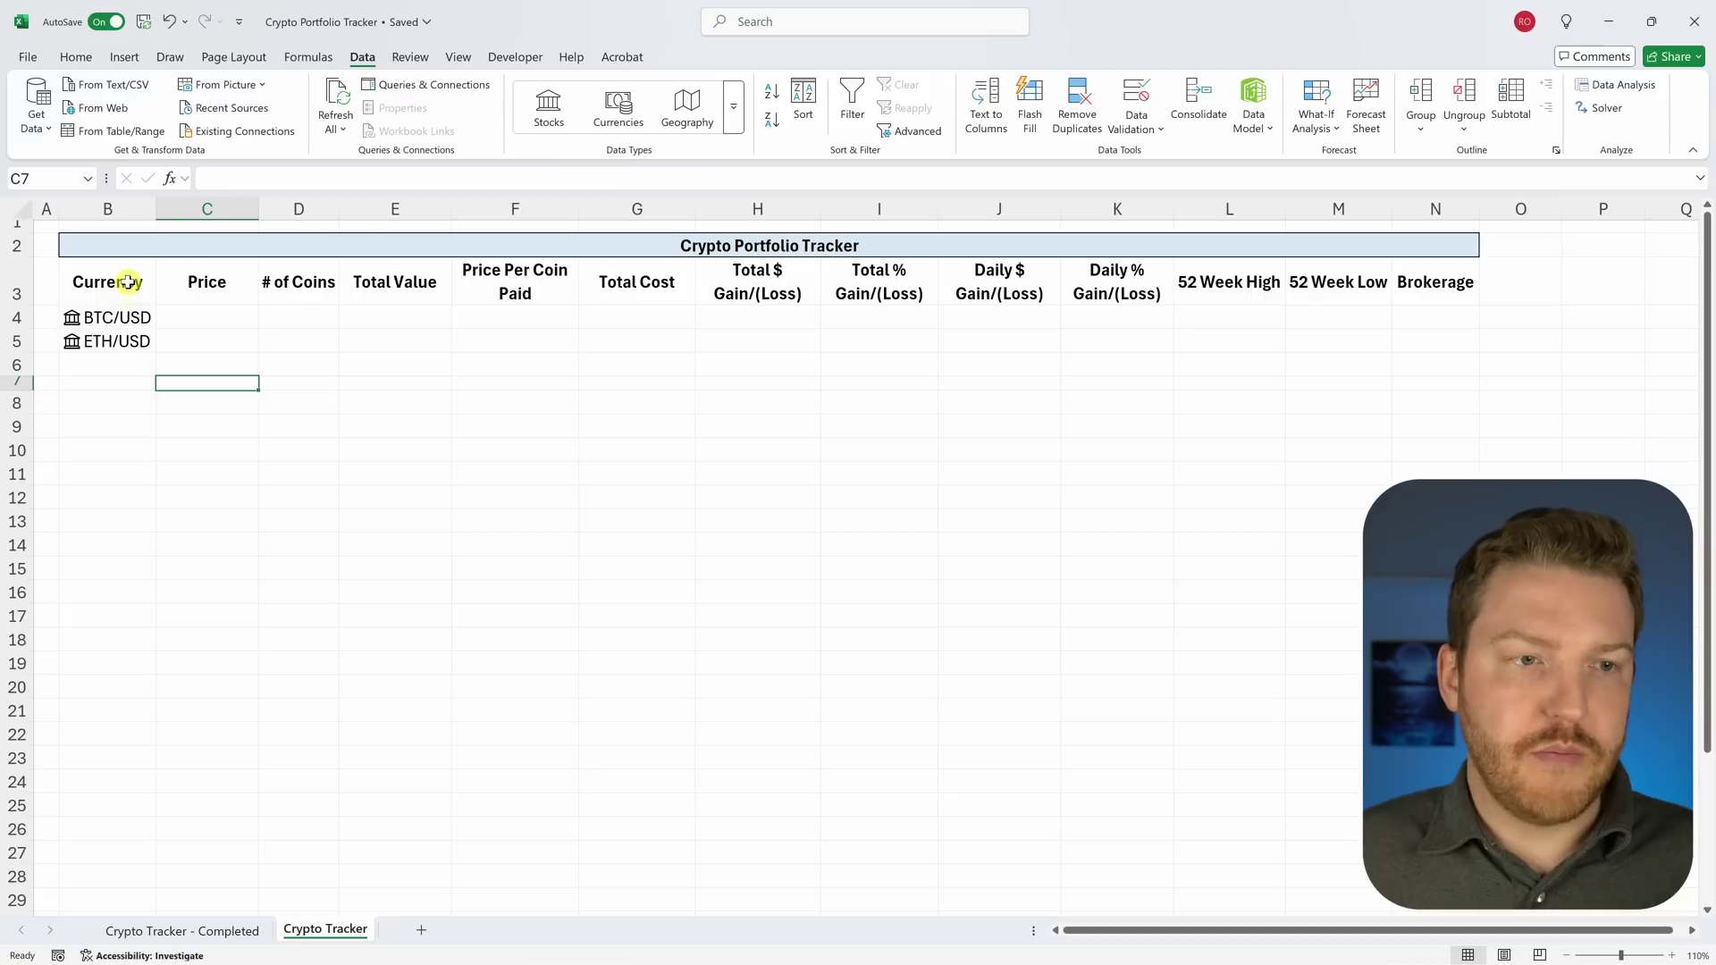
# Step: Turn the range B3:N6, from the column headers down, into a table with headers
pyautogui.moveTo(128, 282); pyautogui.dragTo(1443, 370)
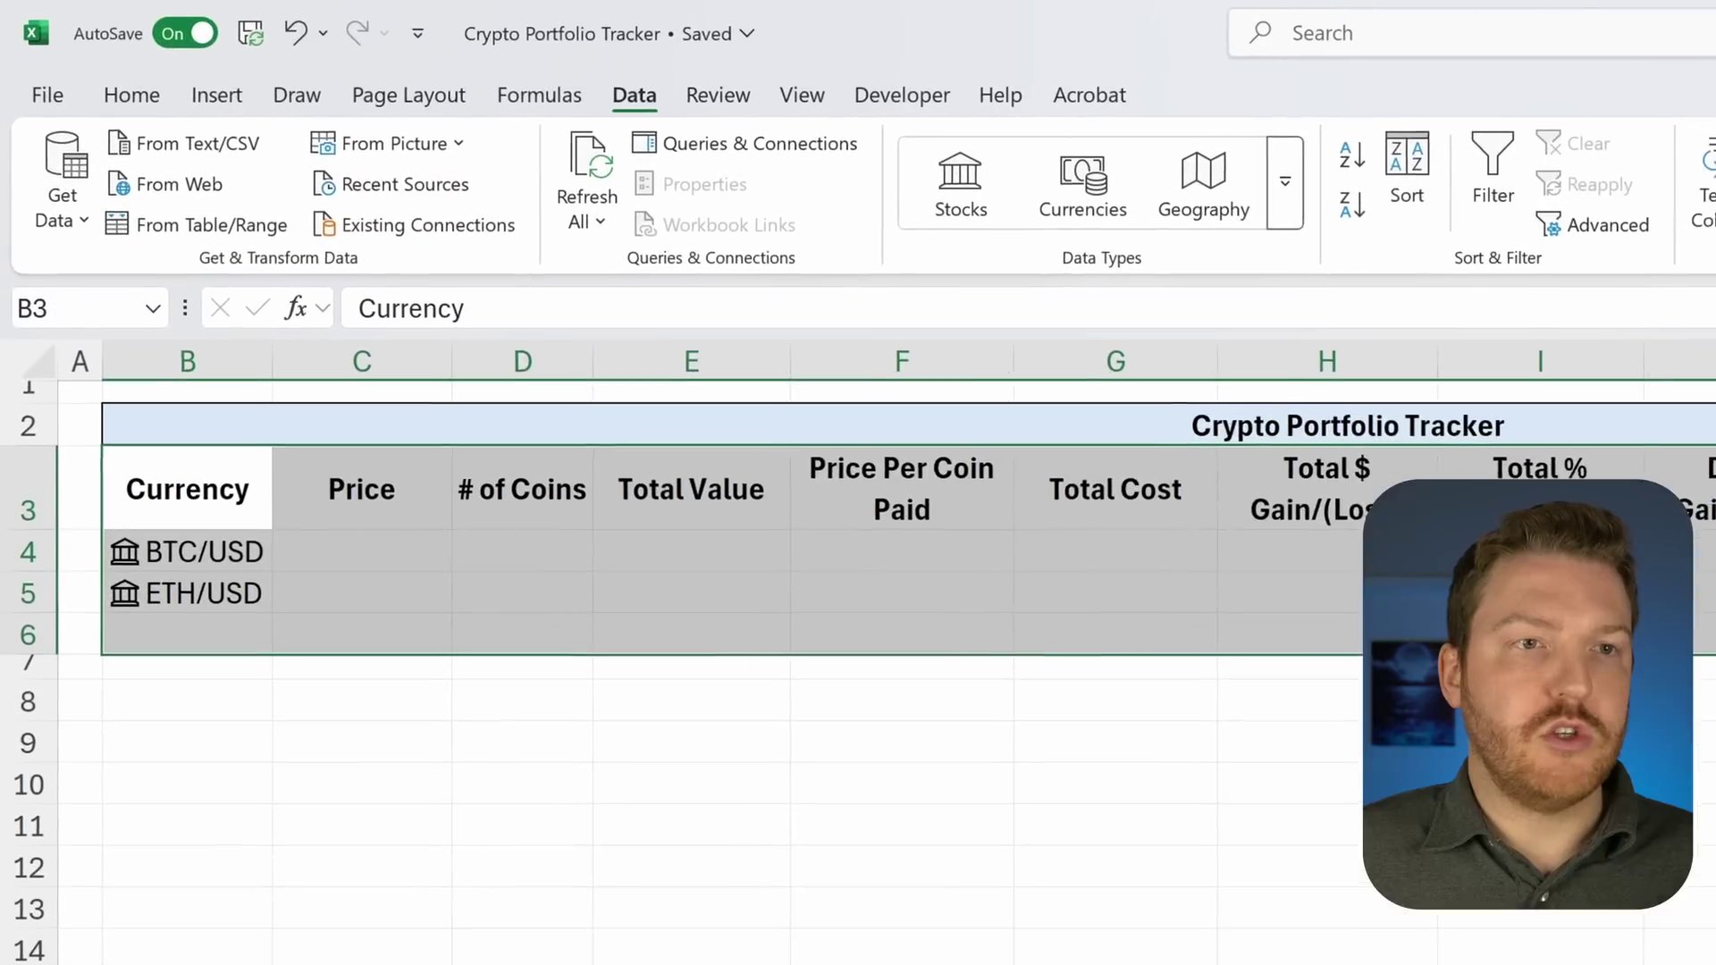
pyautogui.click(218, 96)
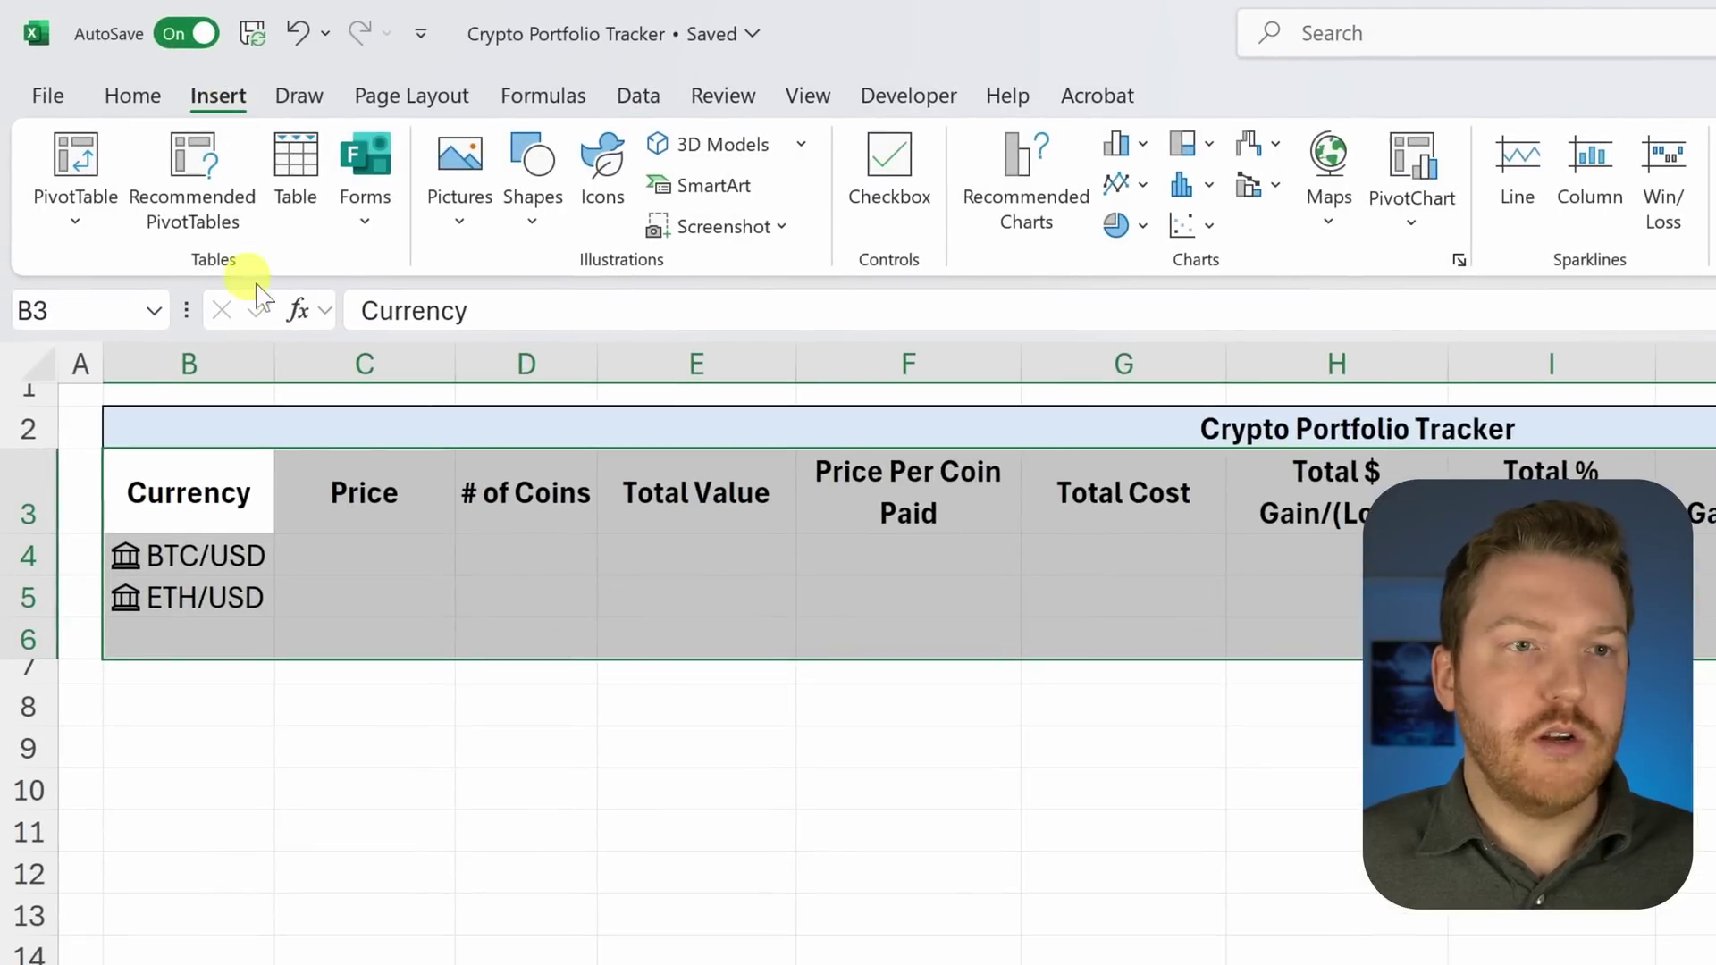
pyautogui.click(293, 170)
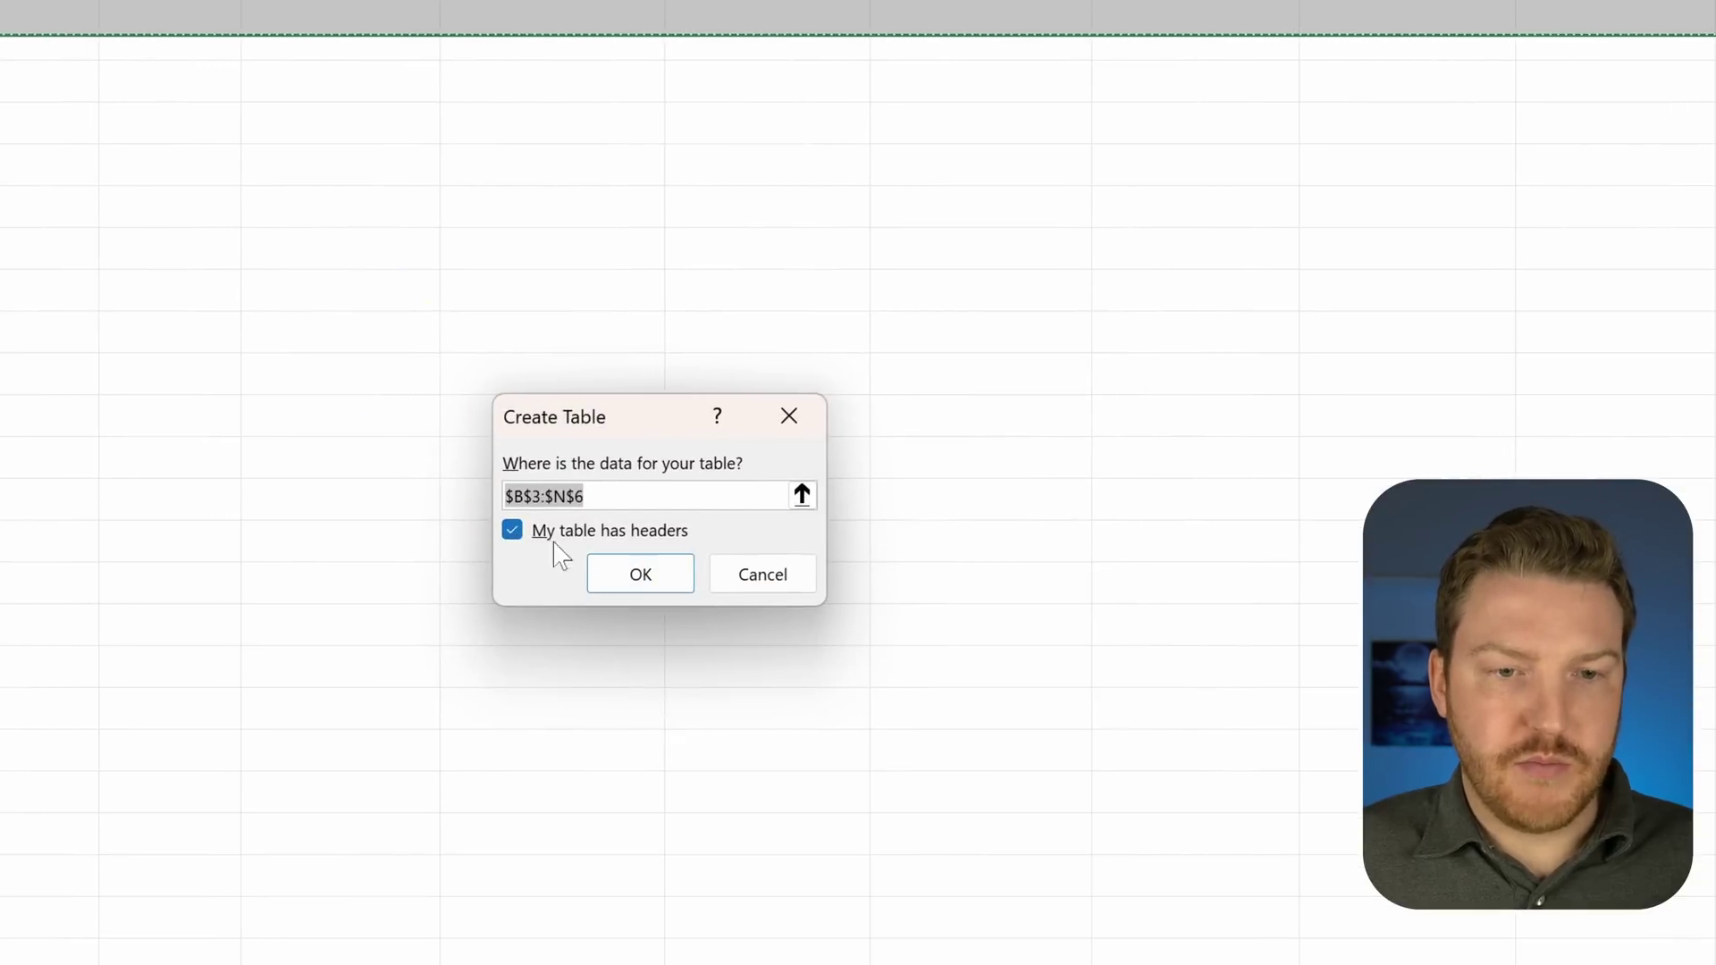
pyautogui.click(640, 576)
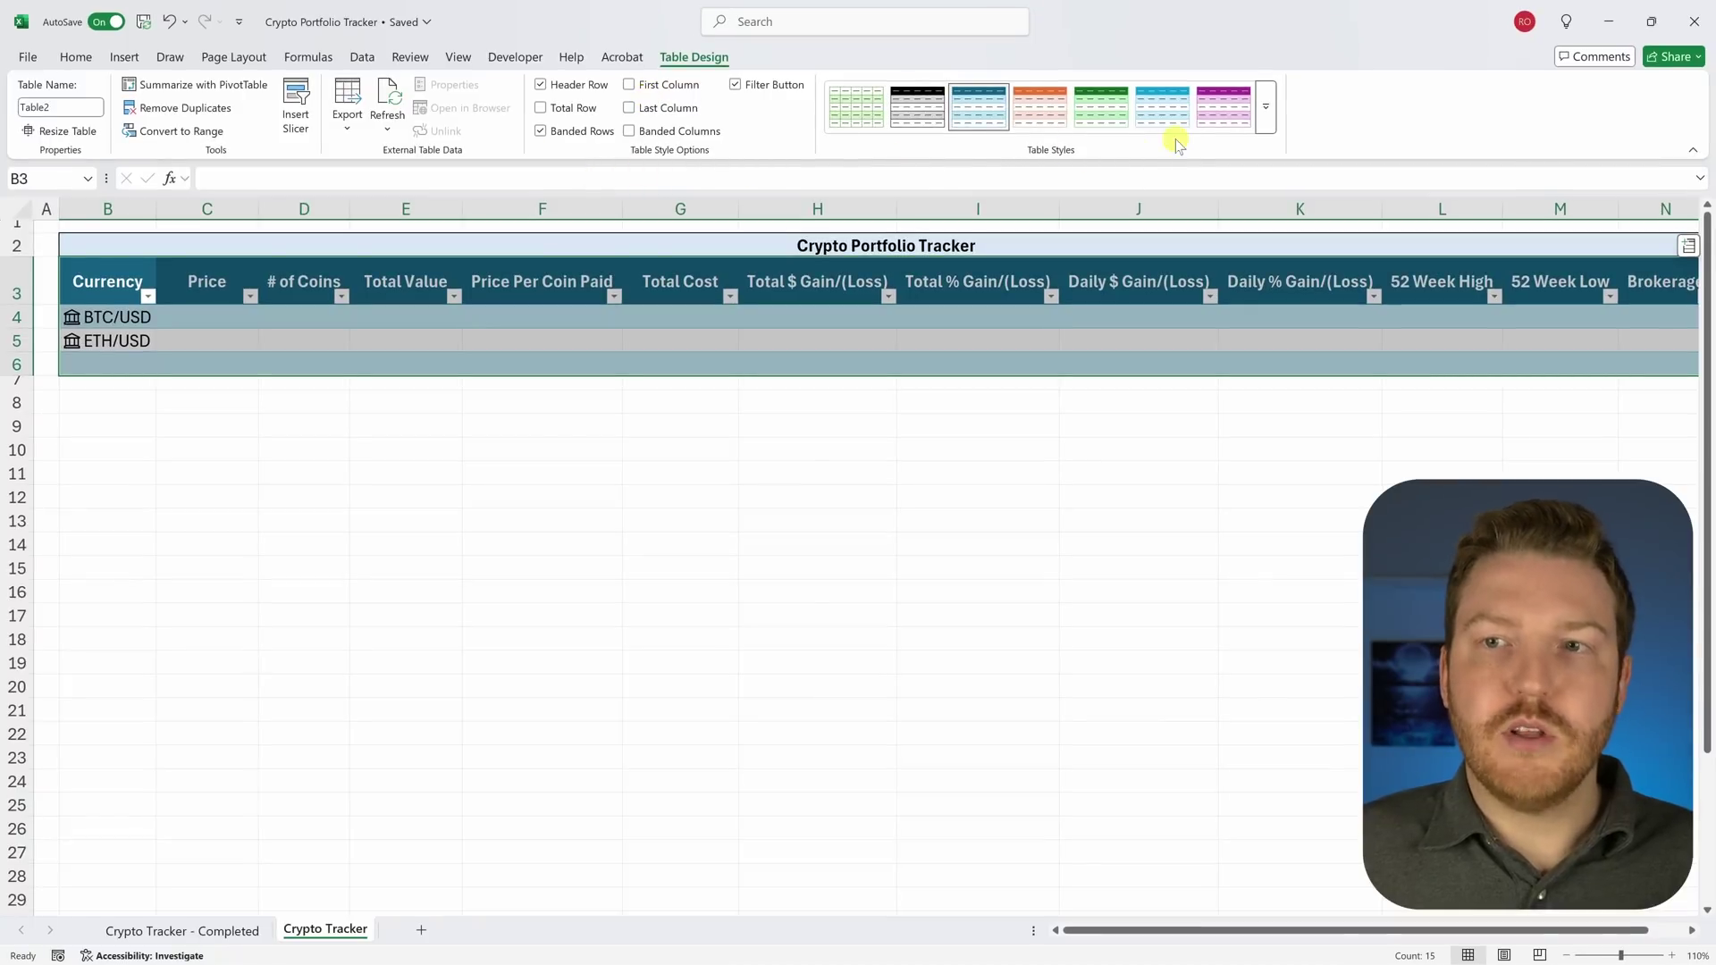
# Step: Clear the style from the new table so it has no coloured header or banding
pyautogui.click(1267, 108)
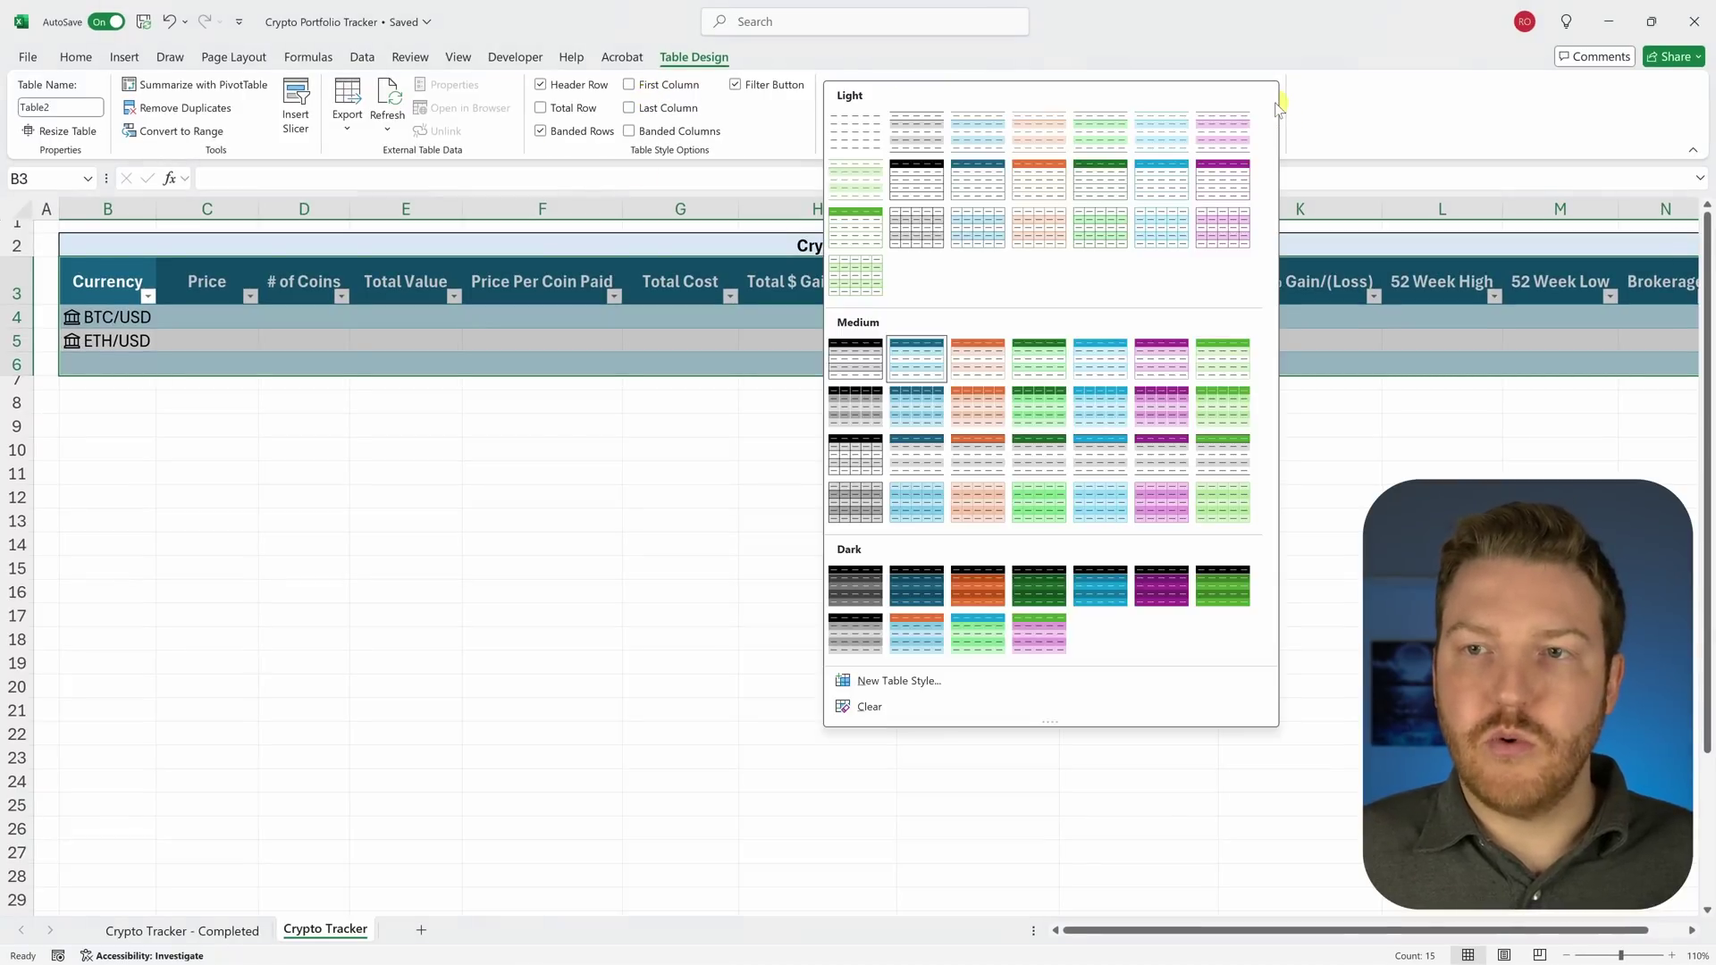
pyautogui.click(1276, 107)
pyautogui.click(1264, 111)
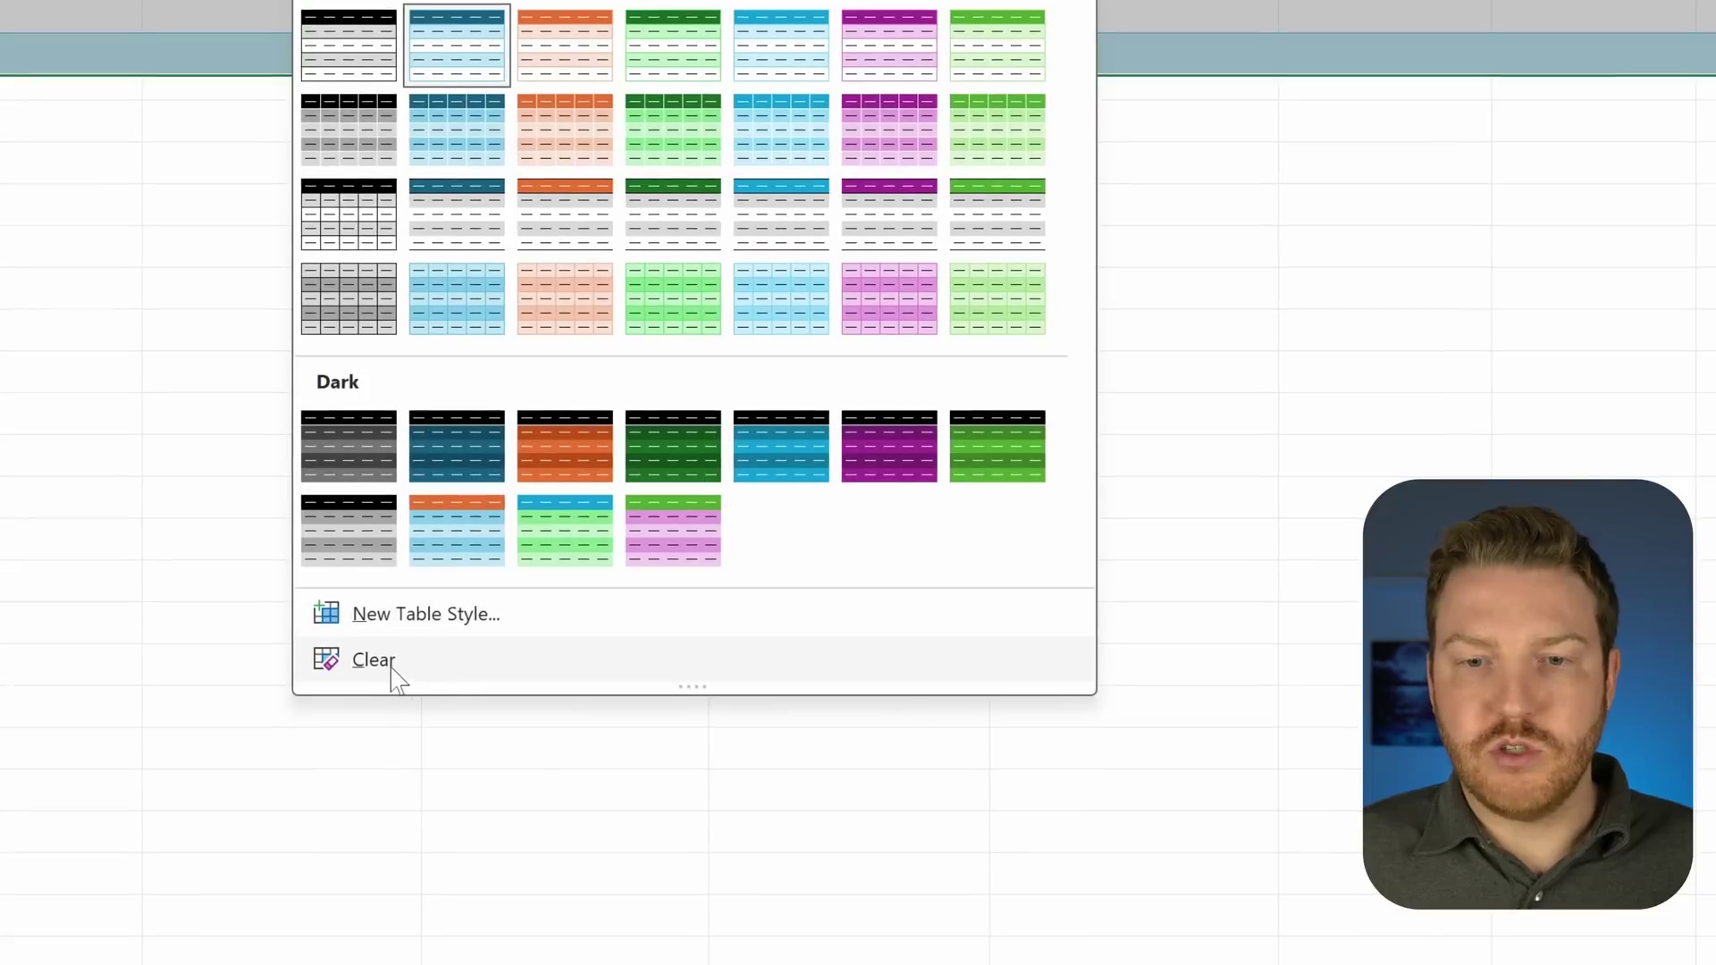
pyautogui.click(582, 681)
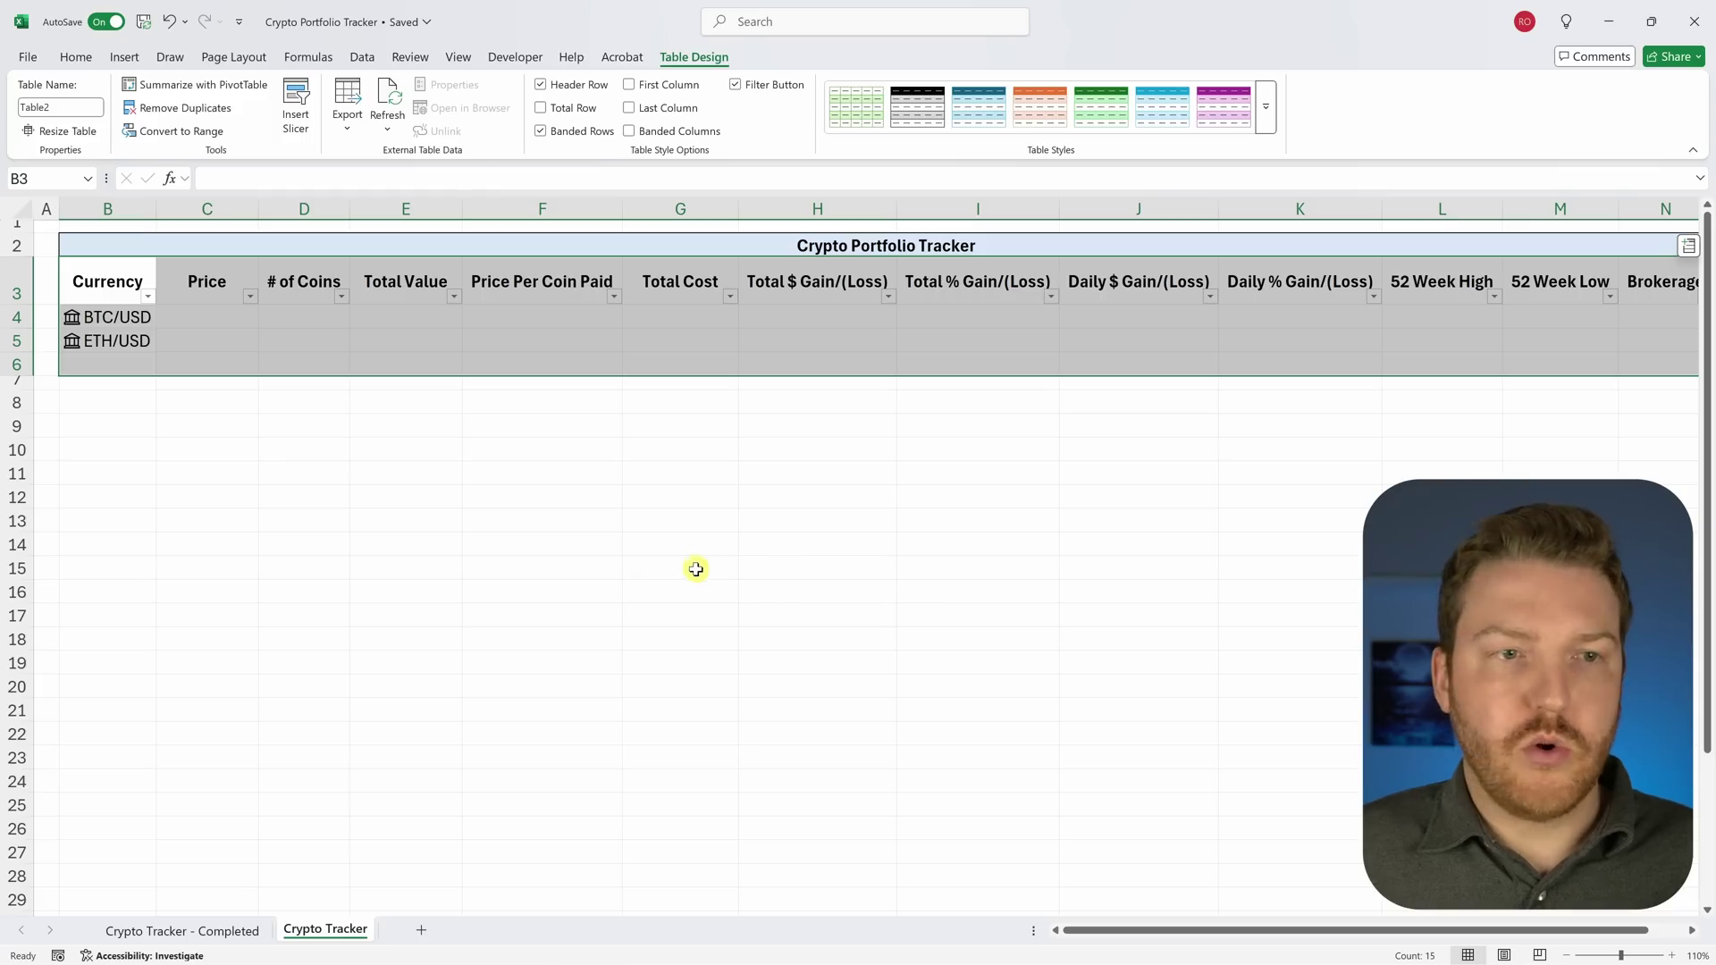
pyautogui.click(696, 570)
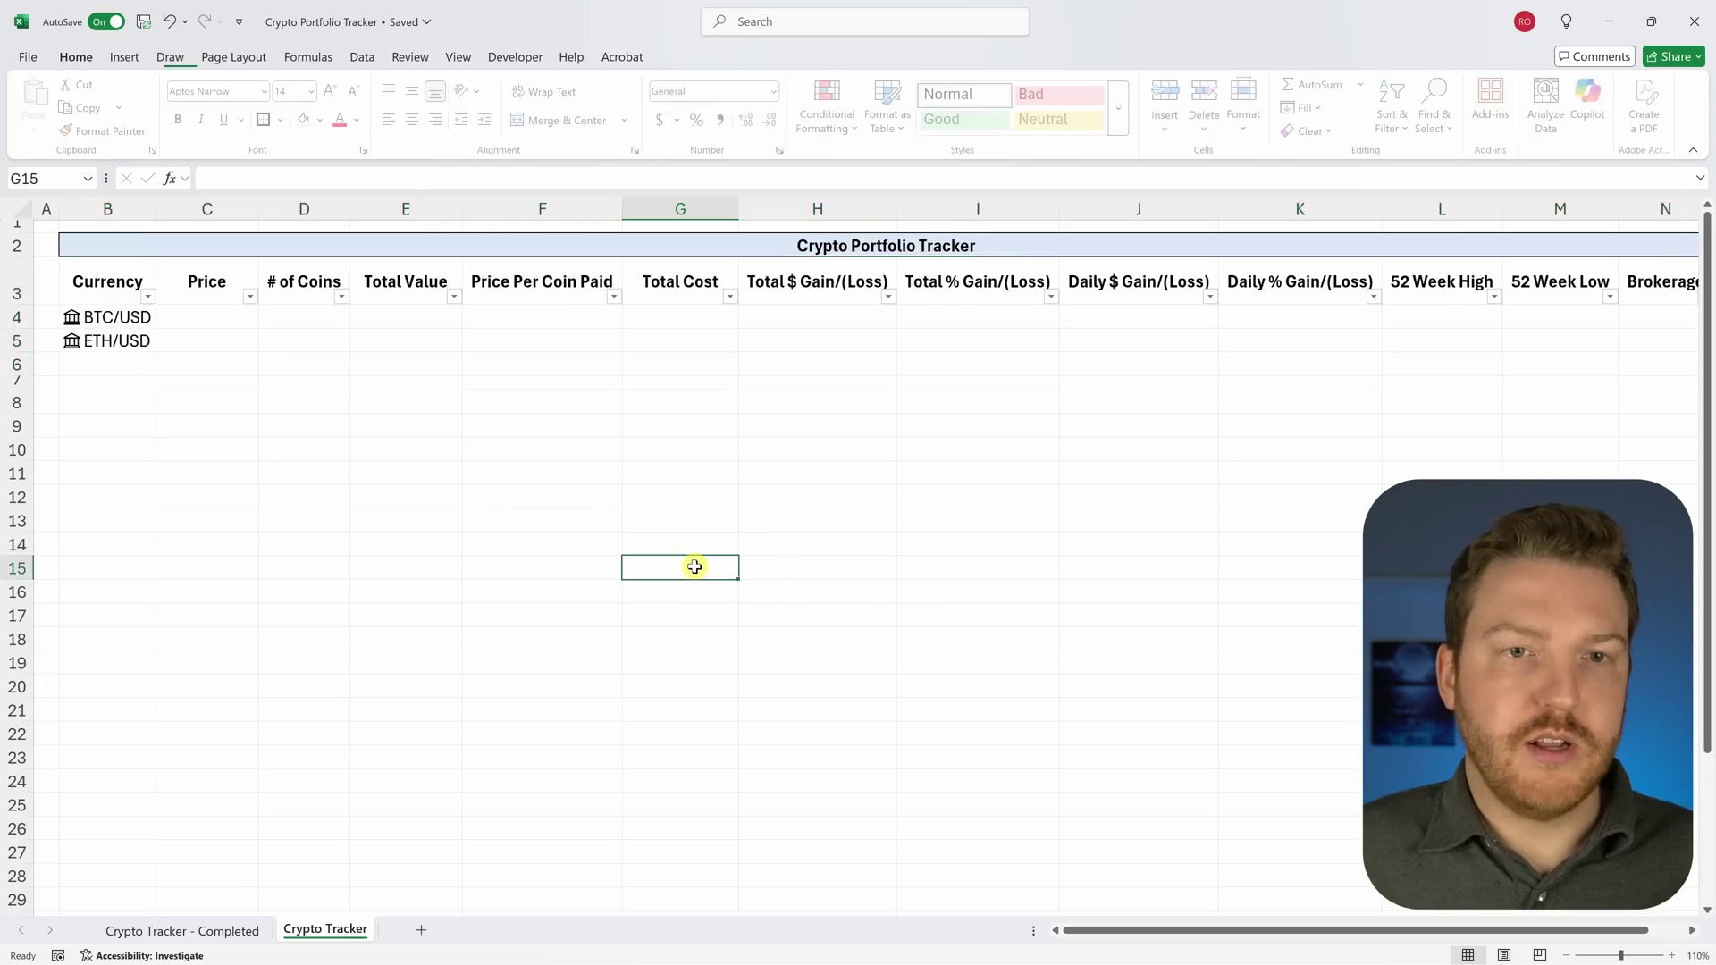
# Step: Narrow columns B through N to one uniform width and widen columns F through K to fit their wrapped headers
pyautogui.moveTo(137, 210); pyautogui.dragTo(1677, 204)
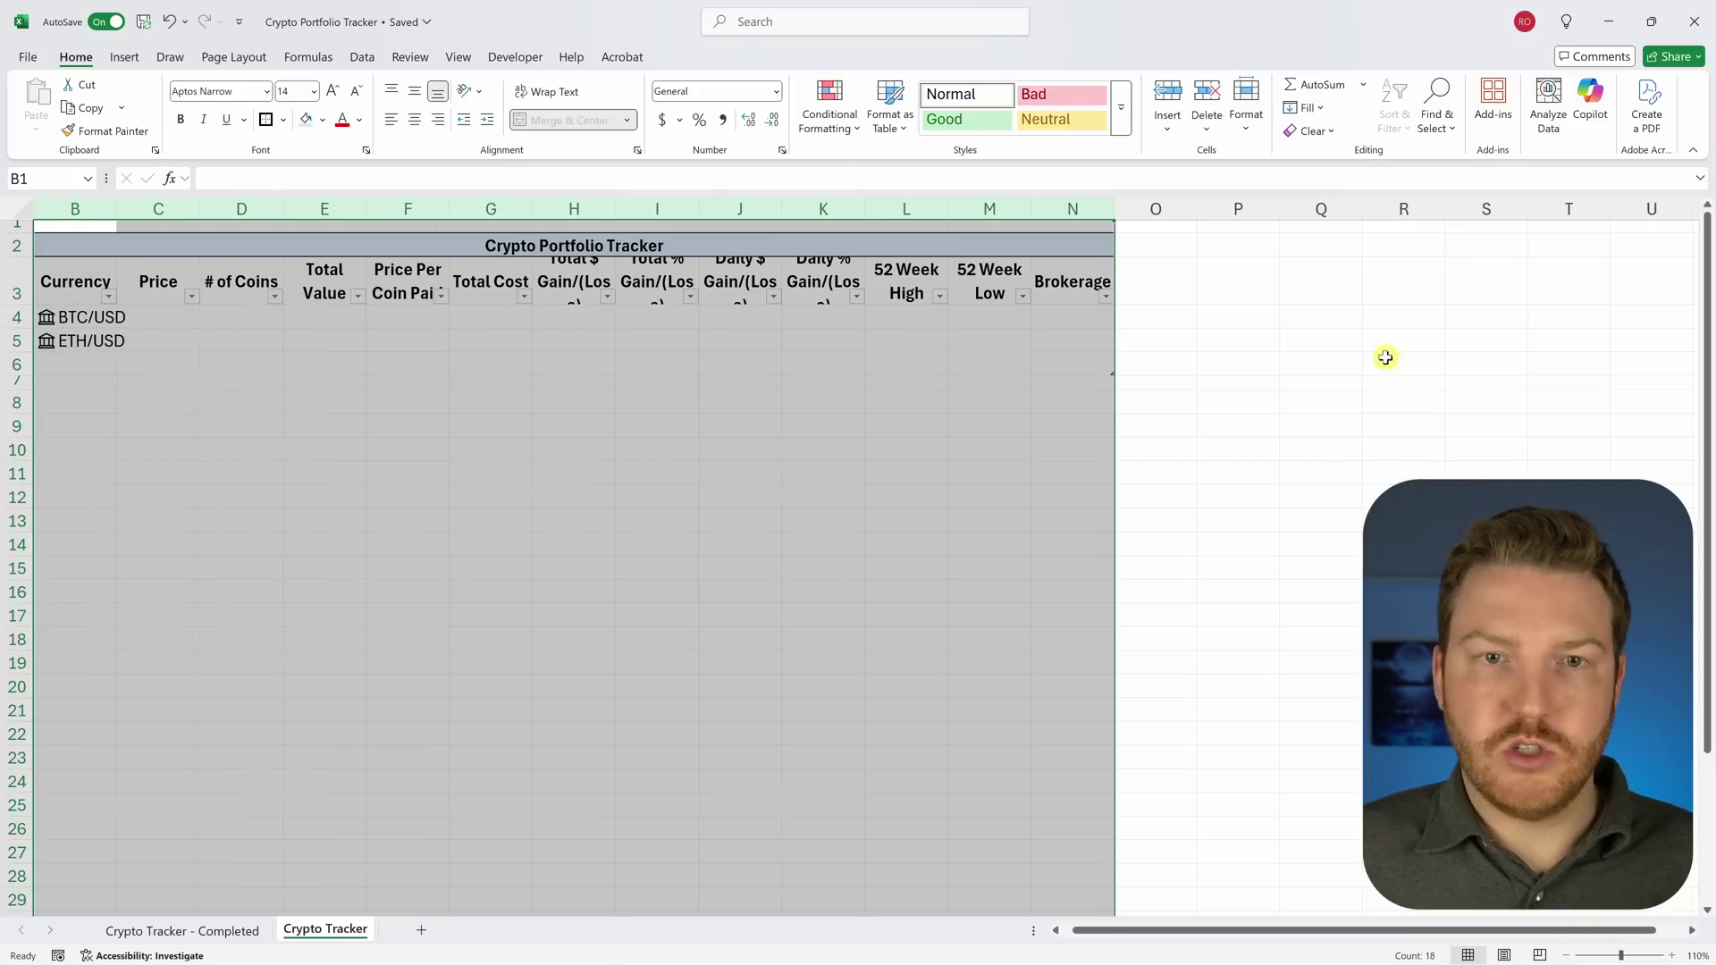
pyautogui.click(1321, 473)
pyautogui.moveTo(1284, 929); pyautogui.dragTo(930, 908)
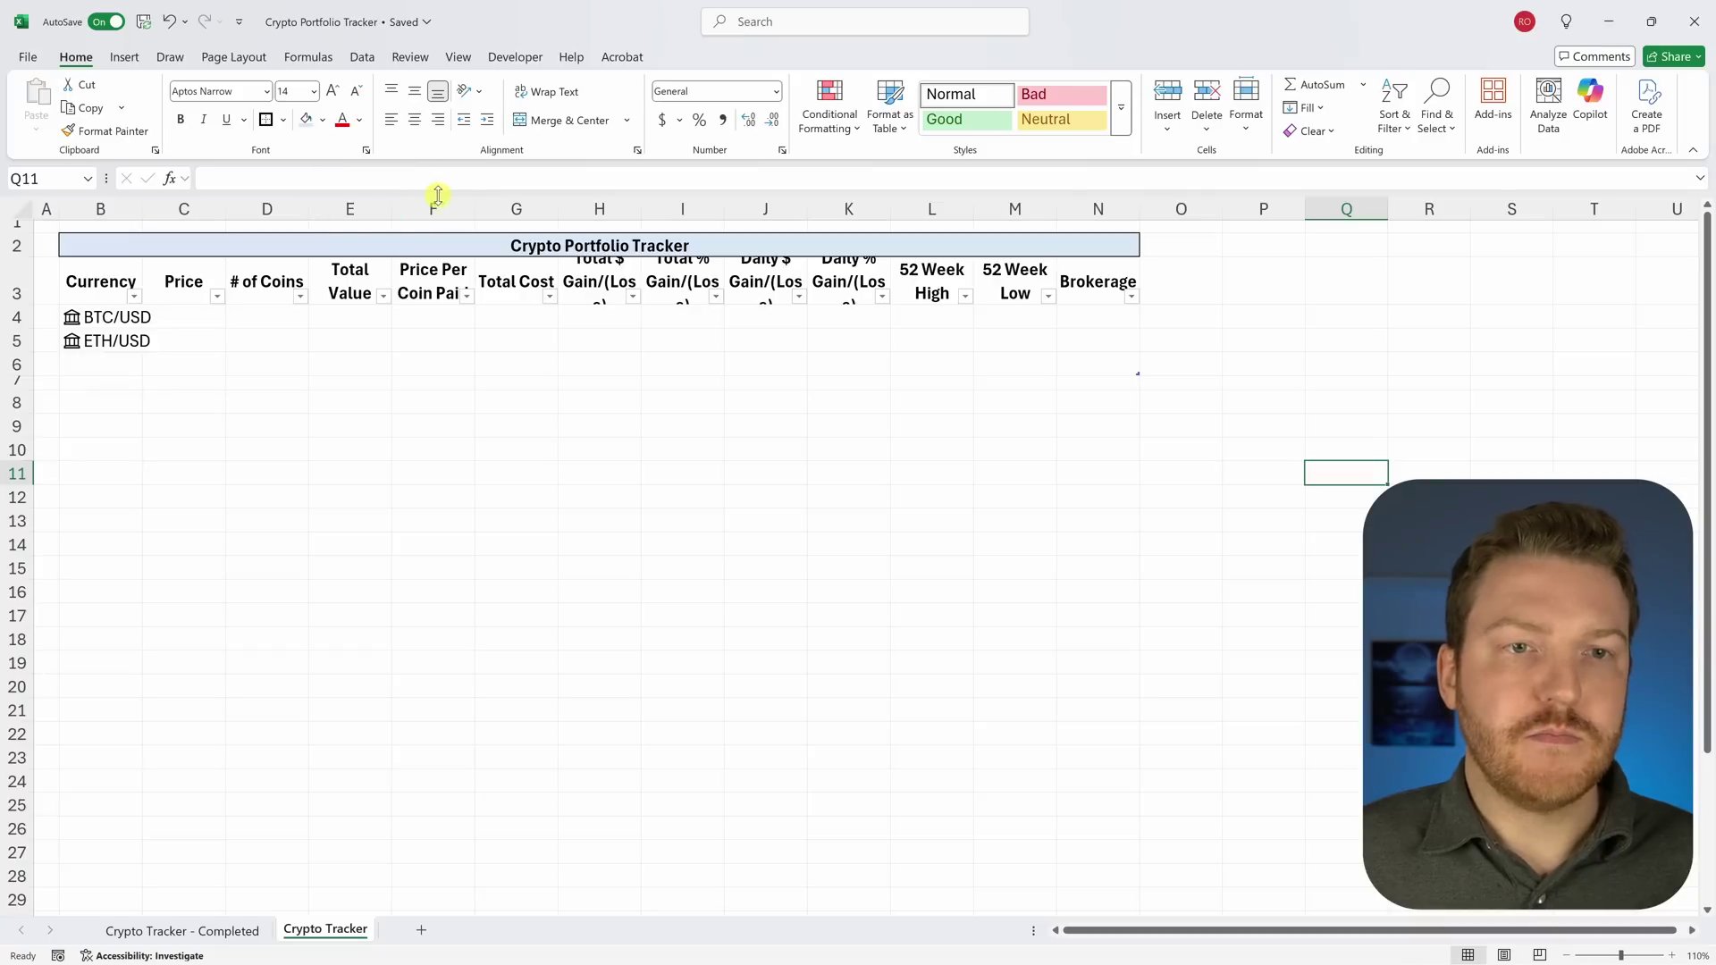
pyautogui.moveTo(436, 209); pyautogui.dragTo(768, 213)
pyautogui.moveTo(869, 210); pyautogui.dragTo(931, 206)
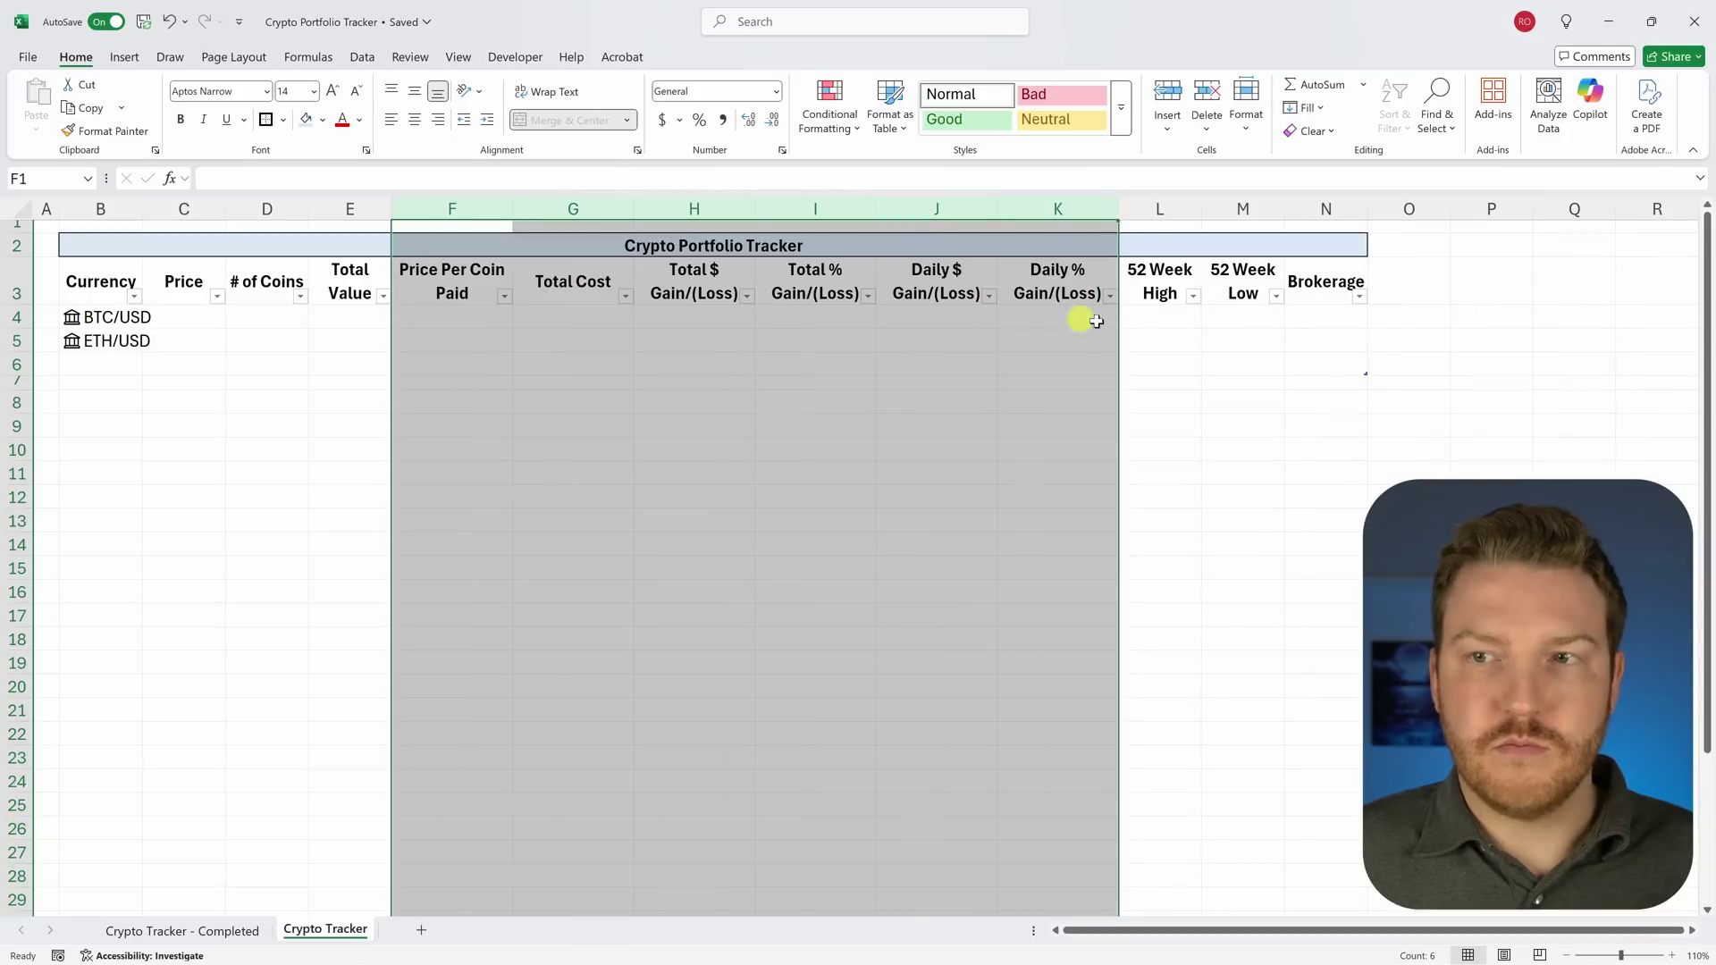
pyautogui.click(815, 363)
# Step: Turn off the filter on the table's header row B3:N3 to remove its filter arrows
pyautogui.moveTo(96, 289); pyautogui.dragTo(1331, 277)
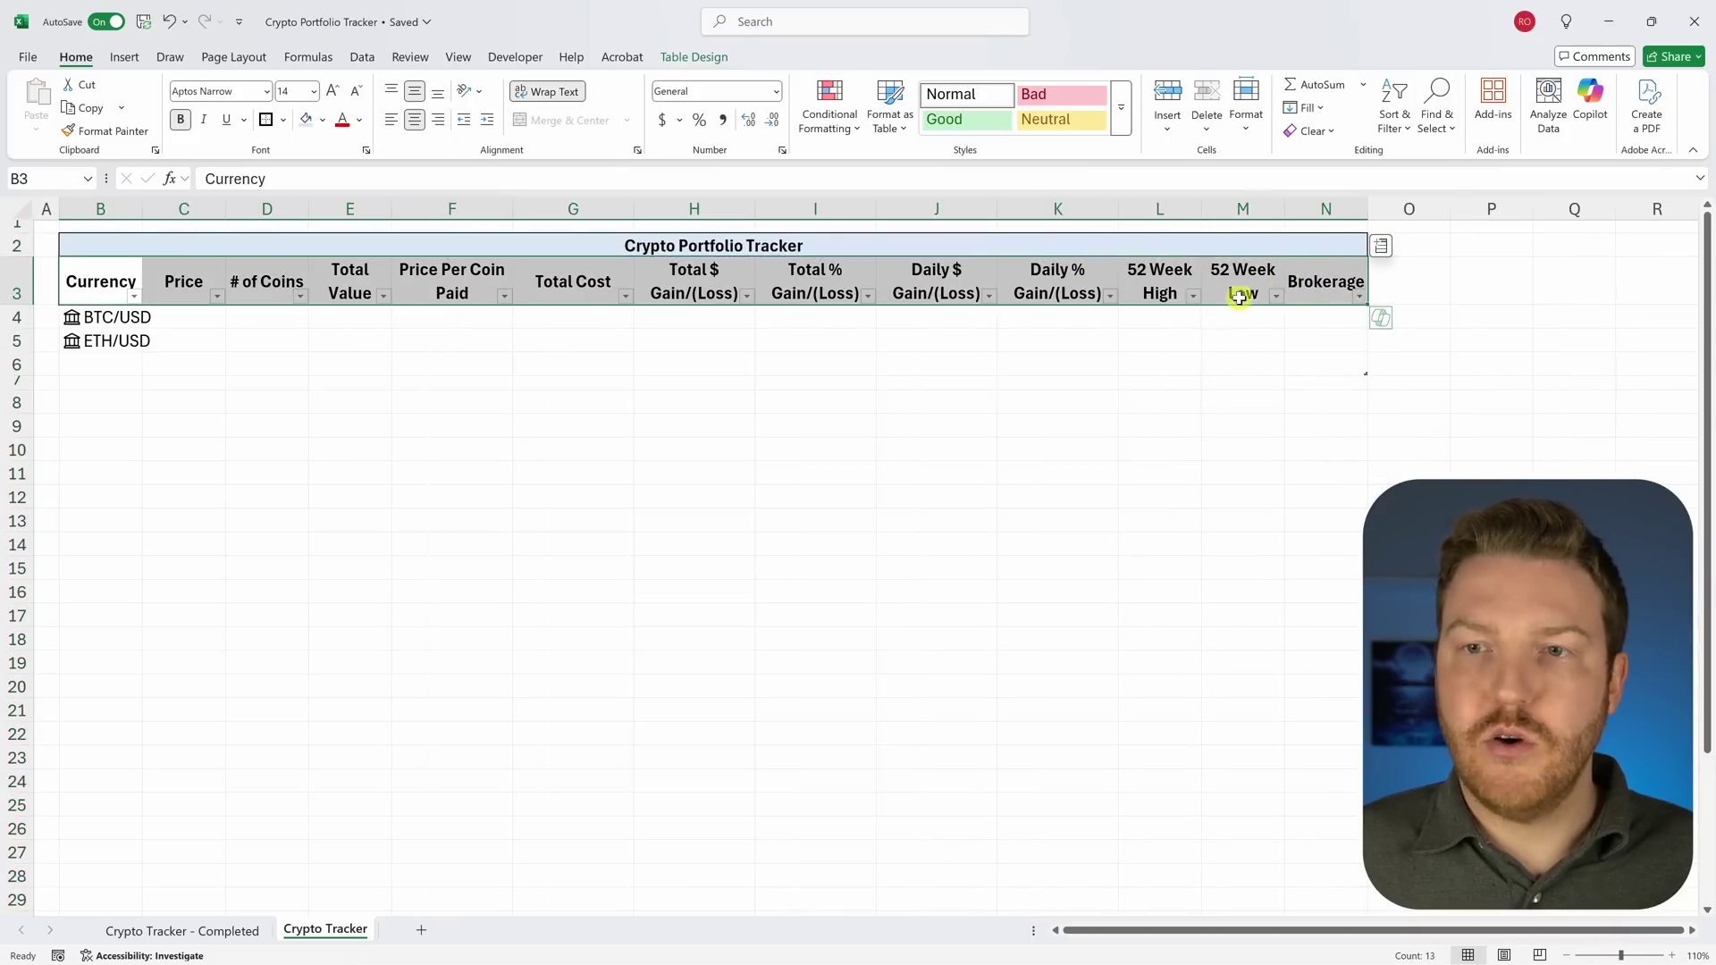
pyautogui.click(1401, 118)
pyautogui.click(1419, 237)
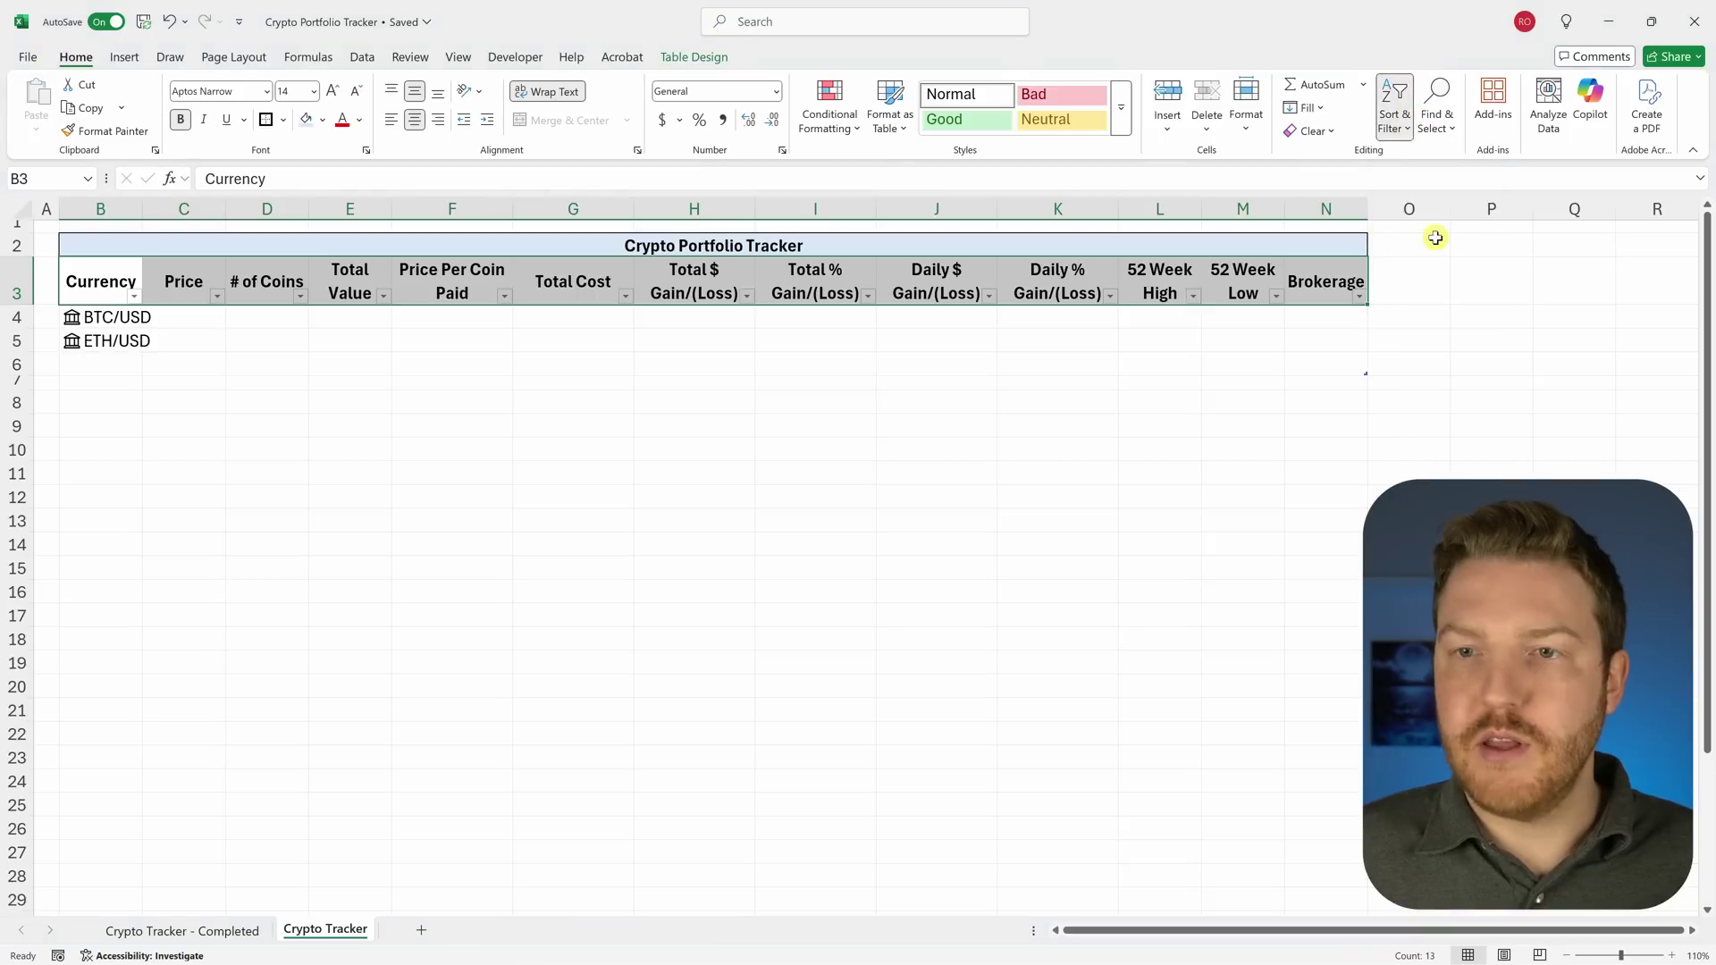
pyautogui.click(1051, 384)
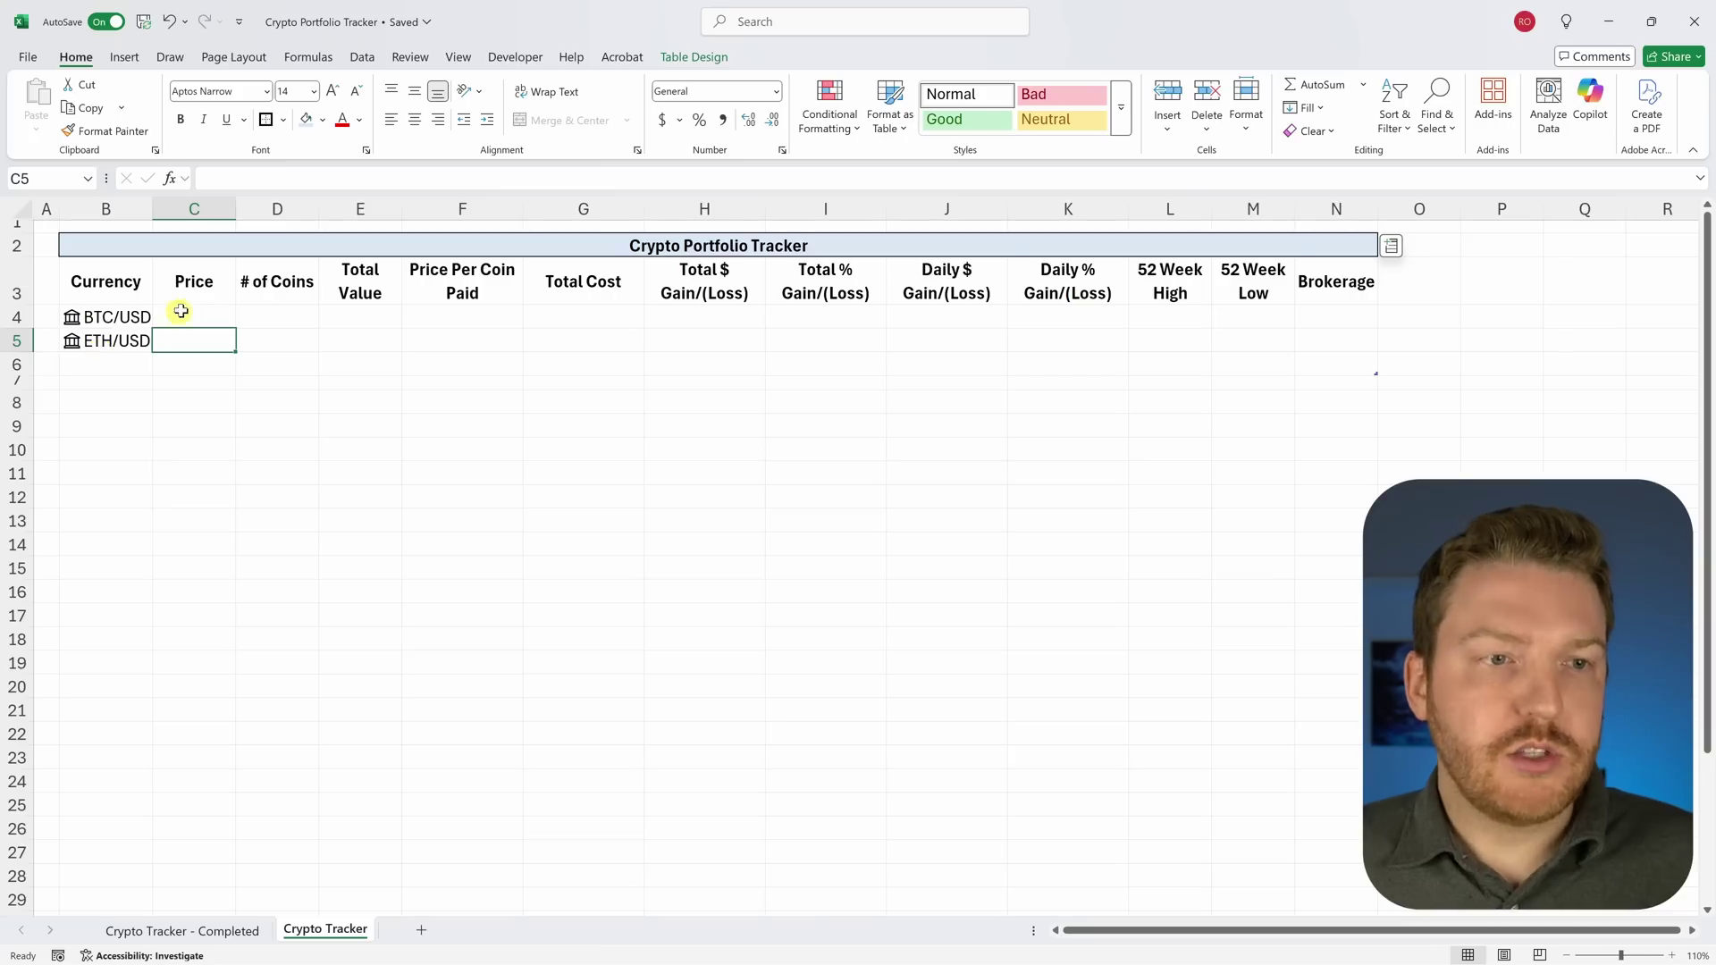
pyautogui.click(188, 299)
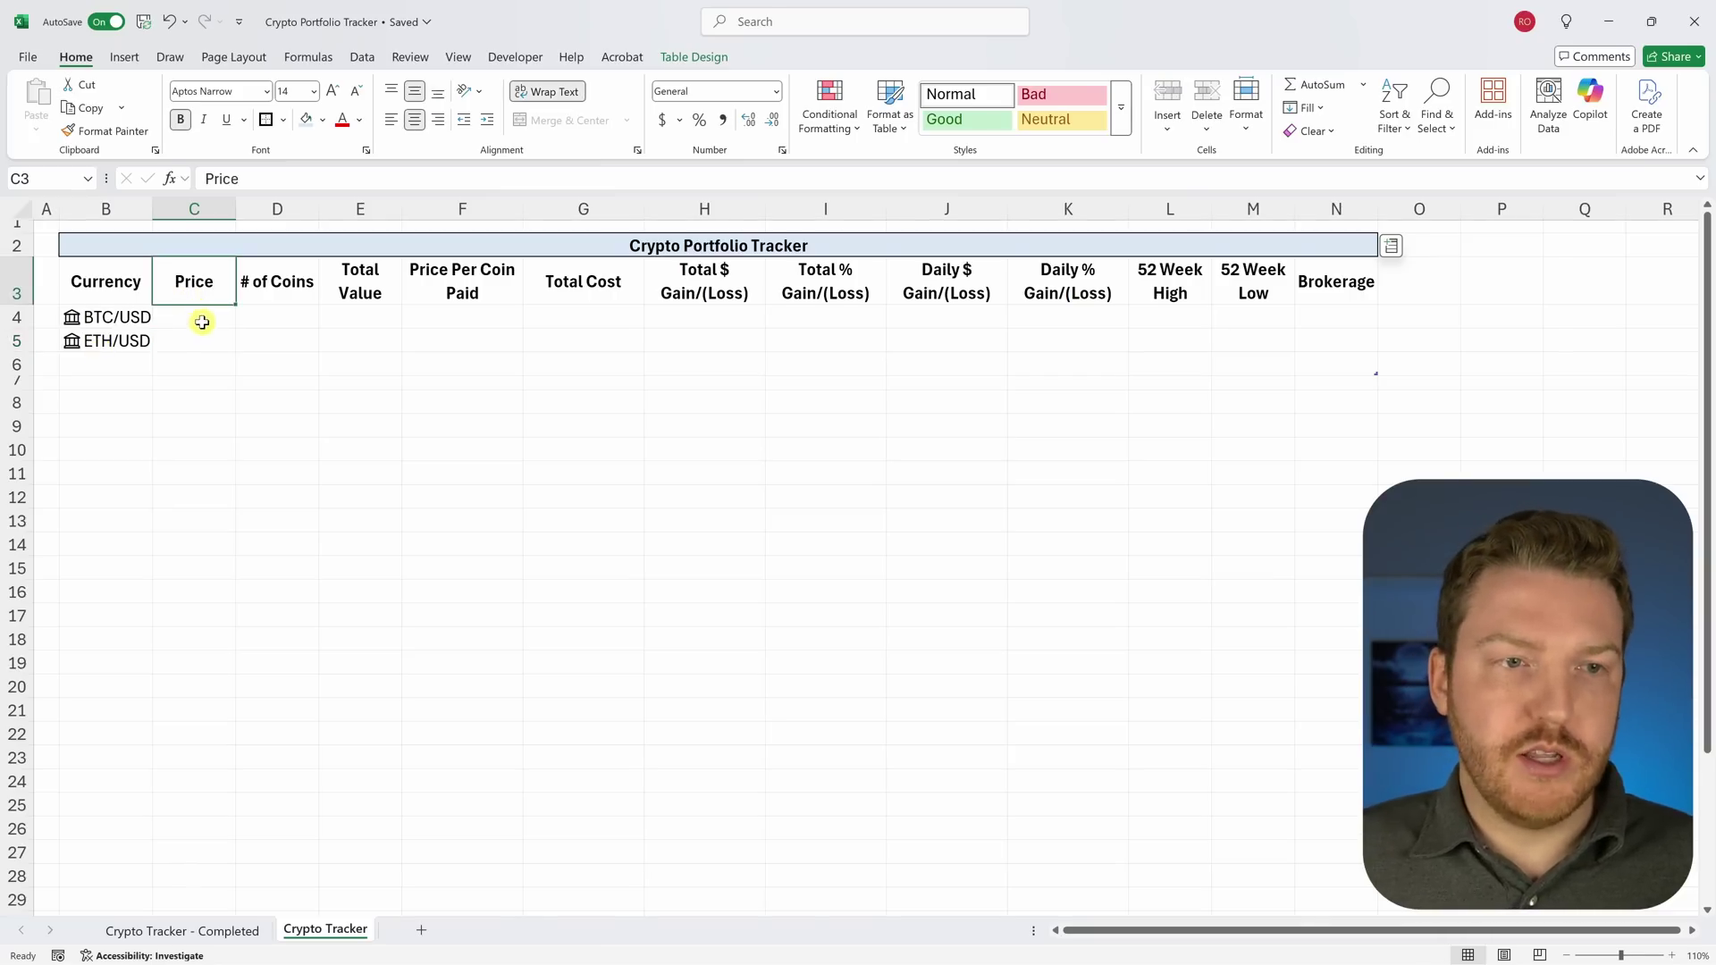
pyautogui.click(202, 322)
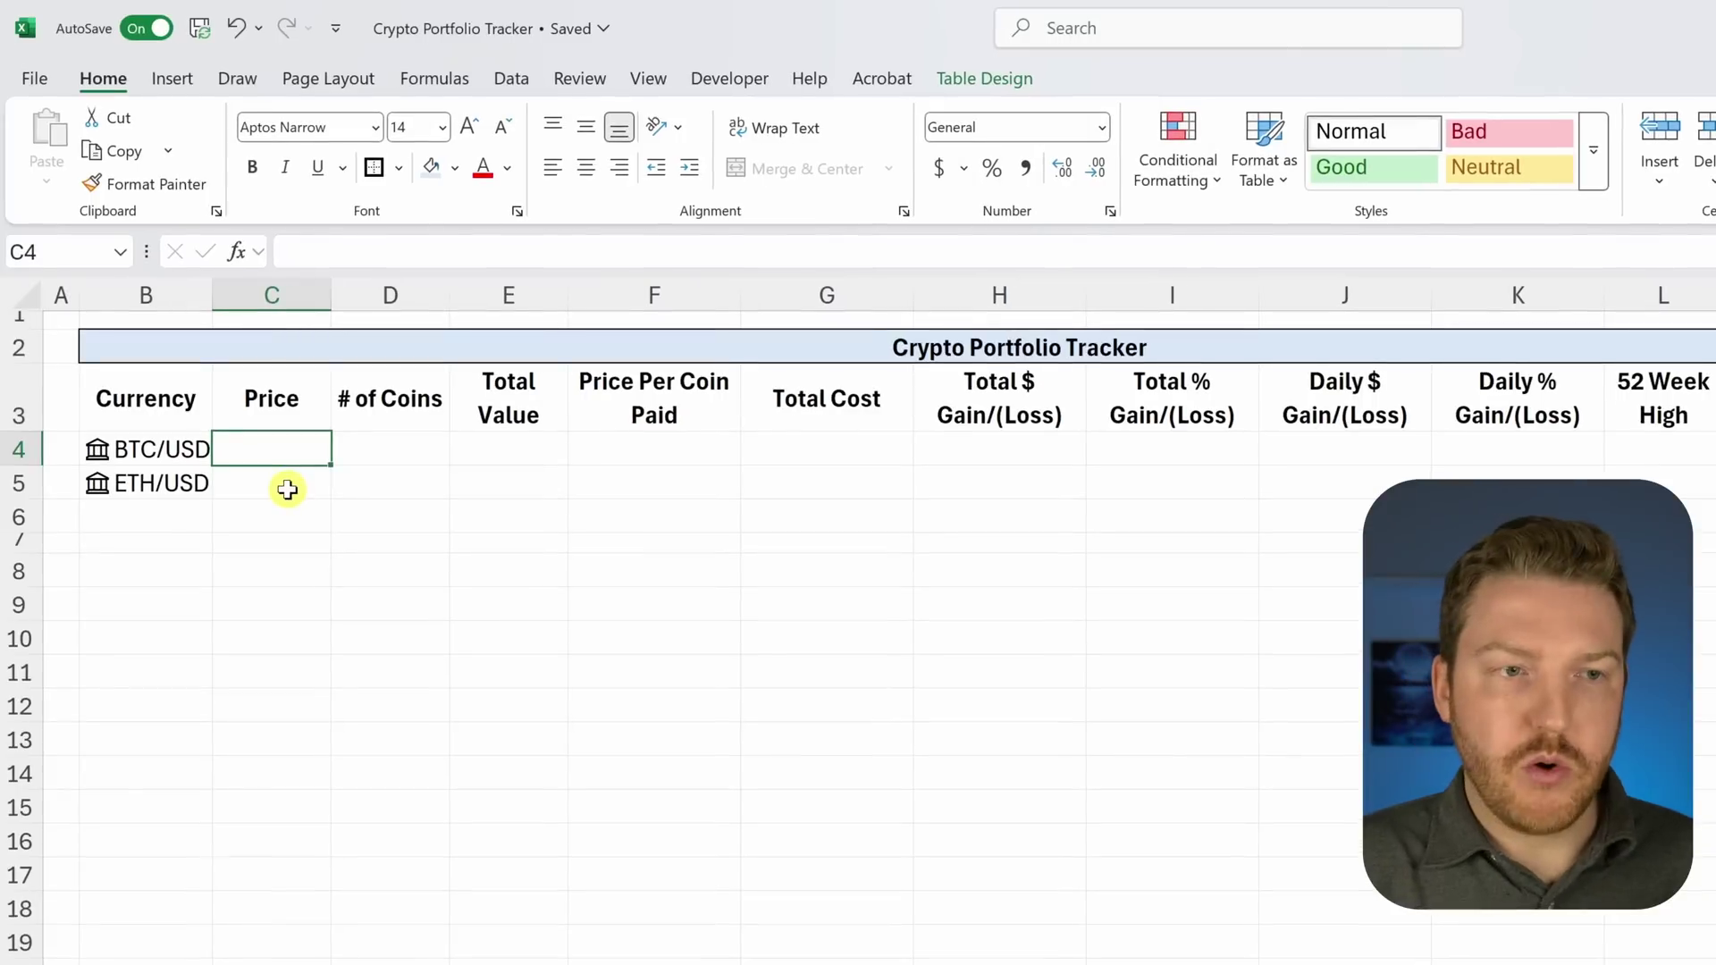
pyautogui.write('=')
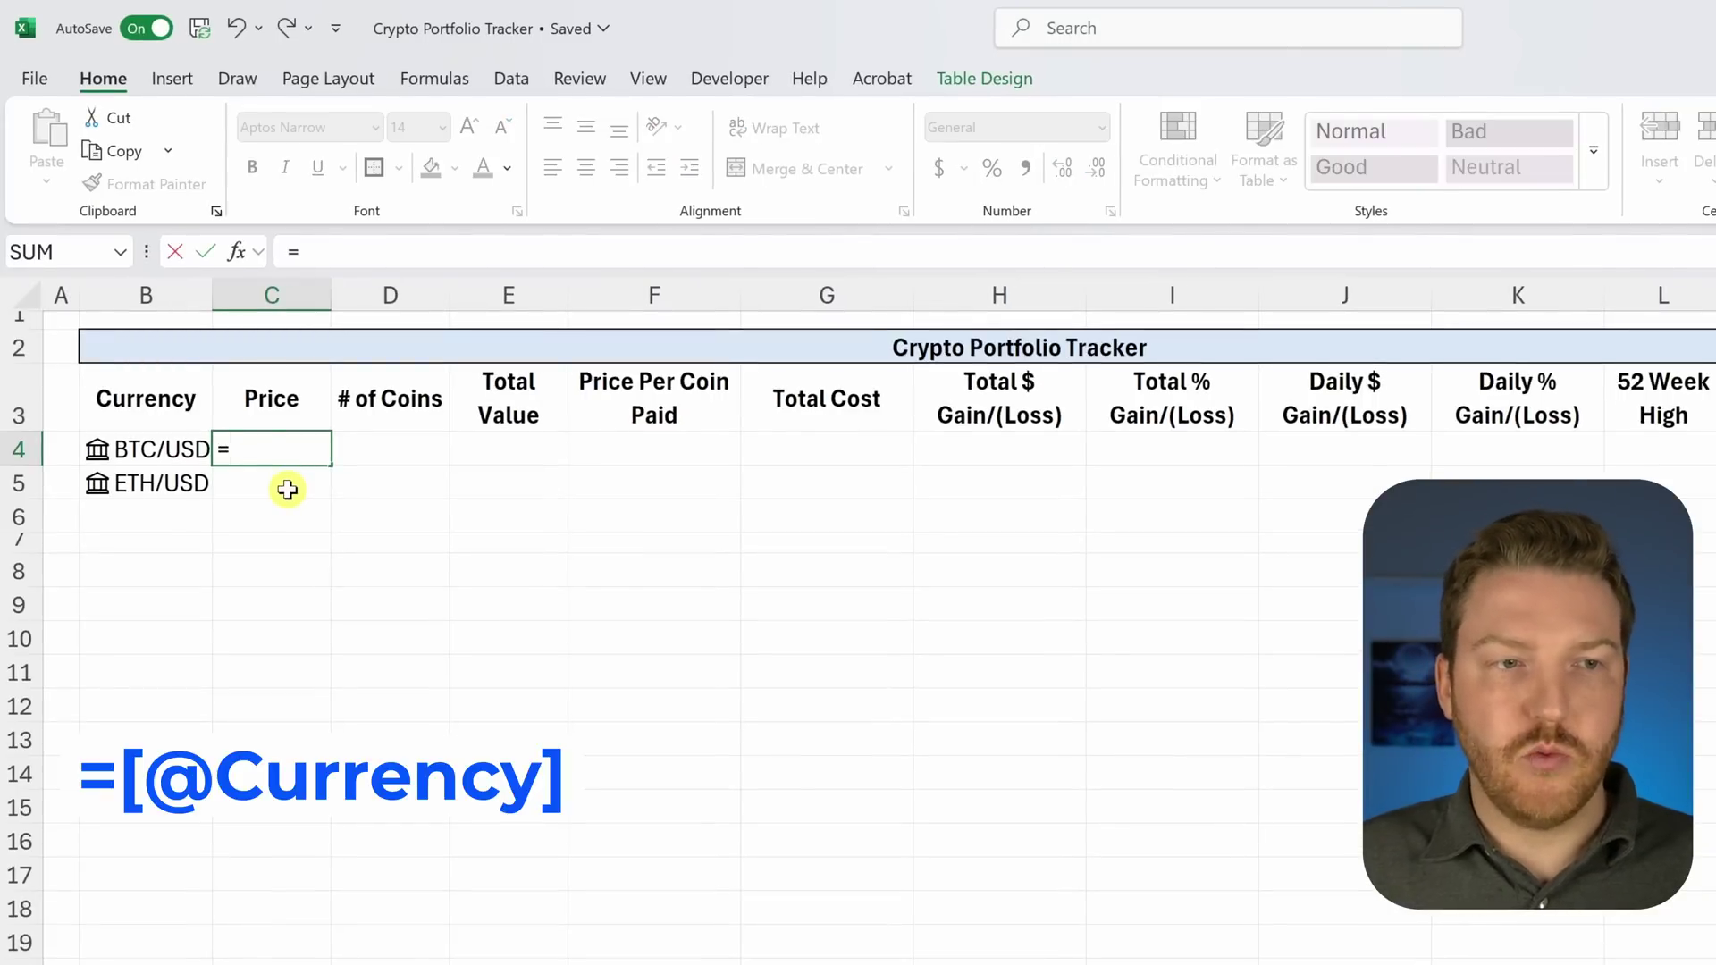
pyautogui.press('Left')
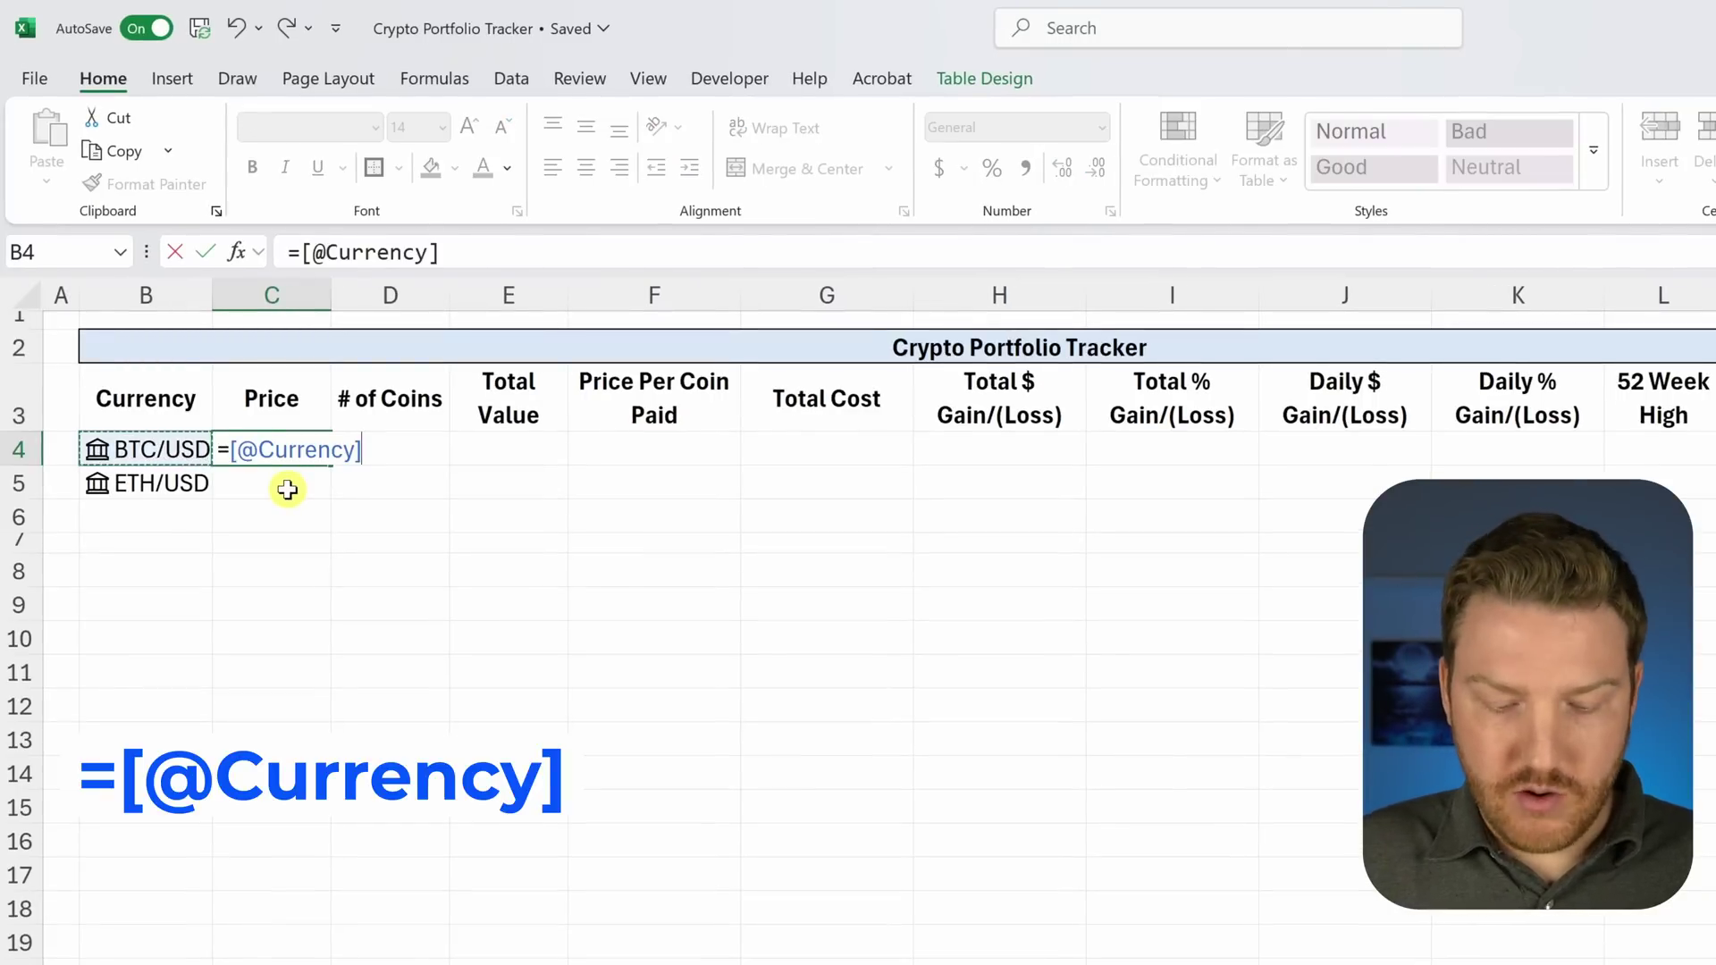
pyautogui.write('.price')
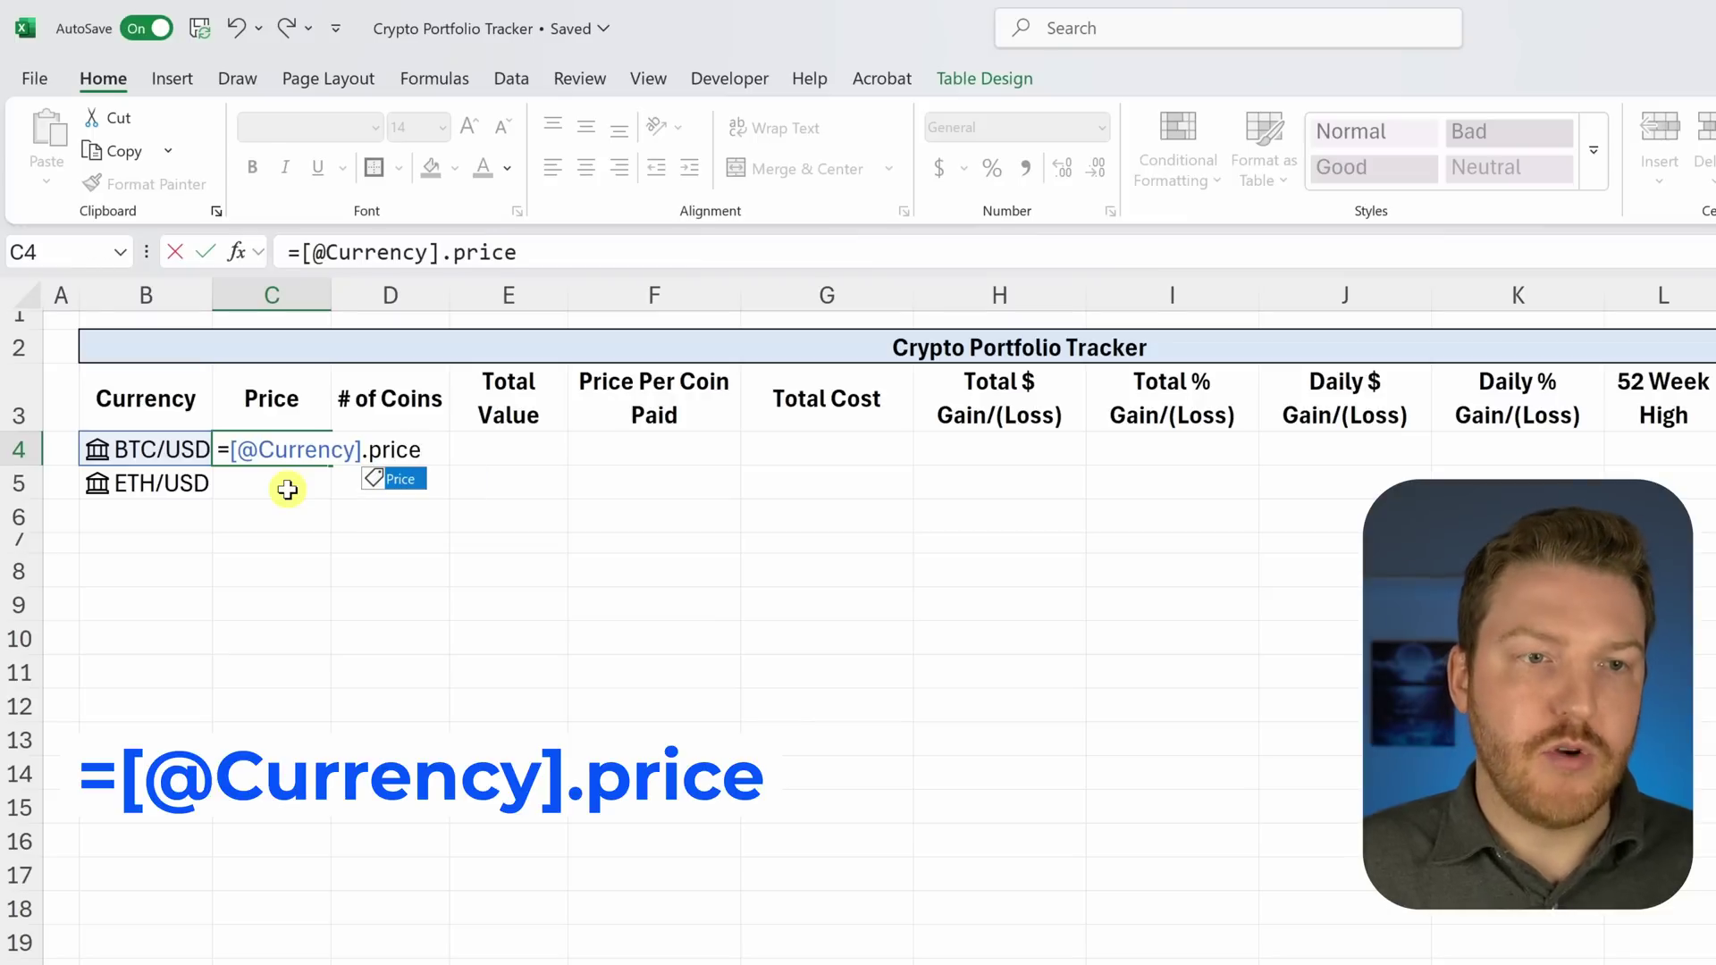
pyautogui.press('Return')
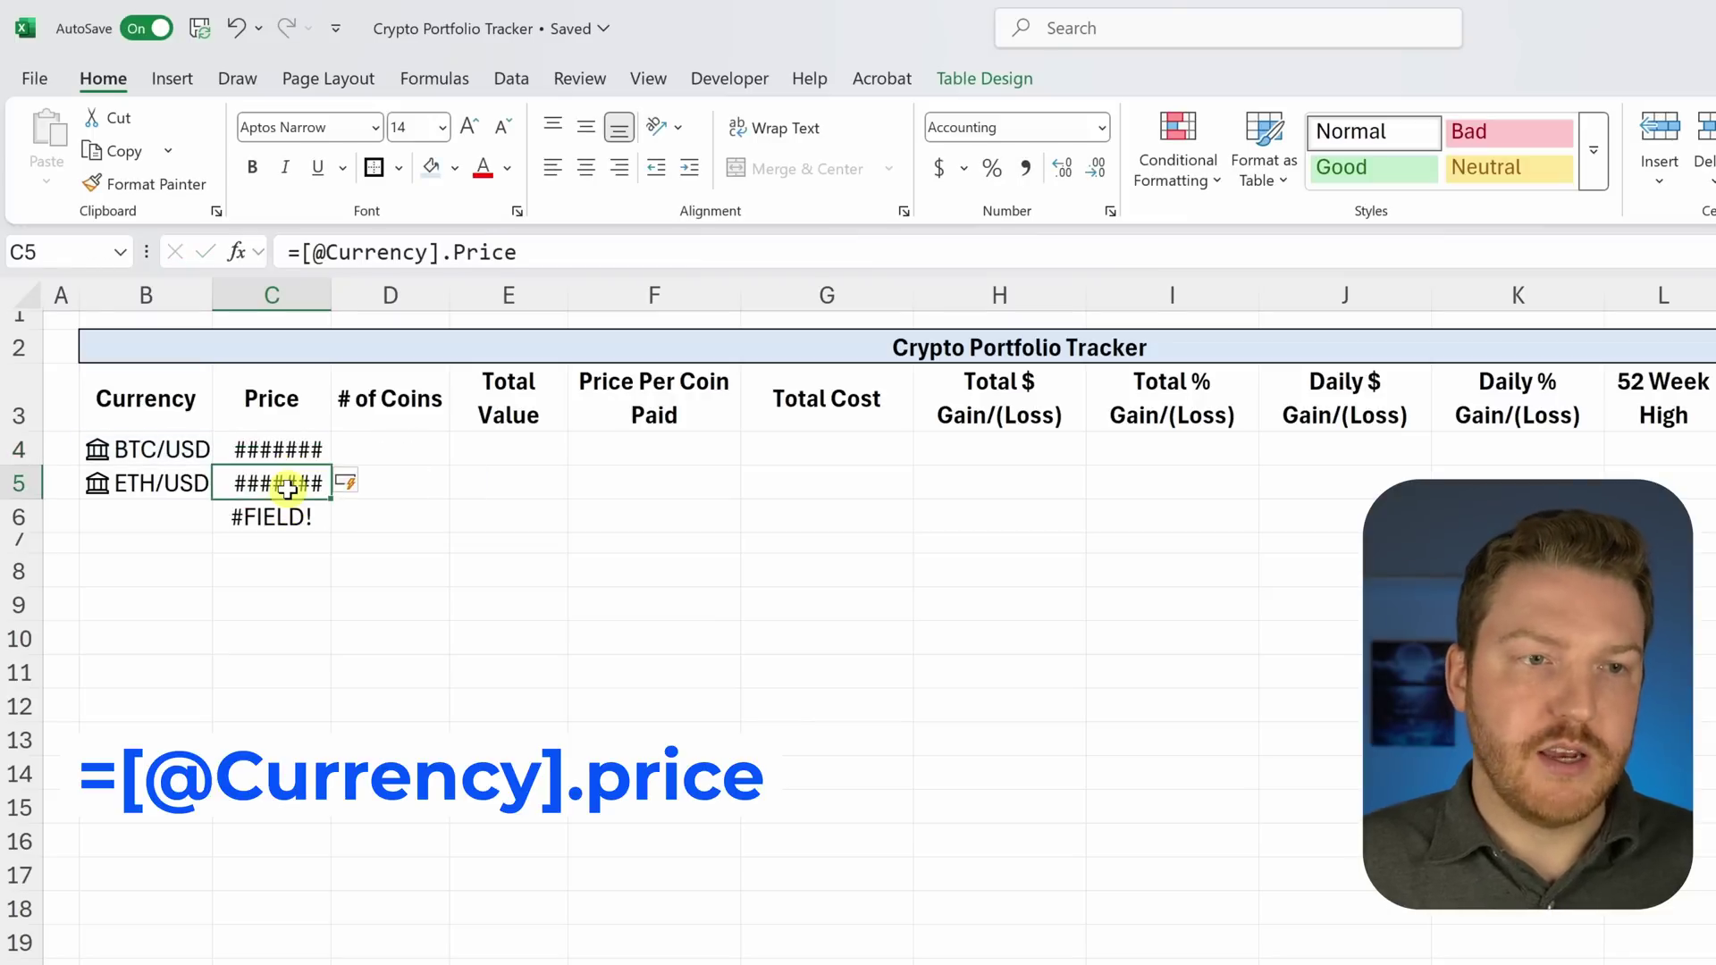
pyautogui.moveTo(330, 295); pyautogui.dragTo(378, 300)
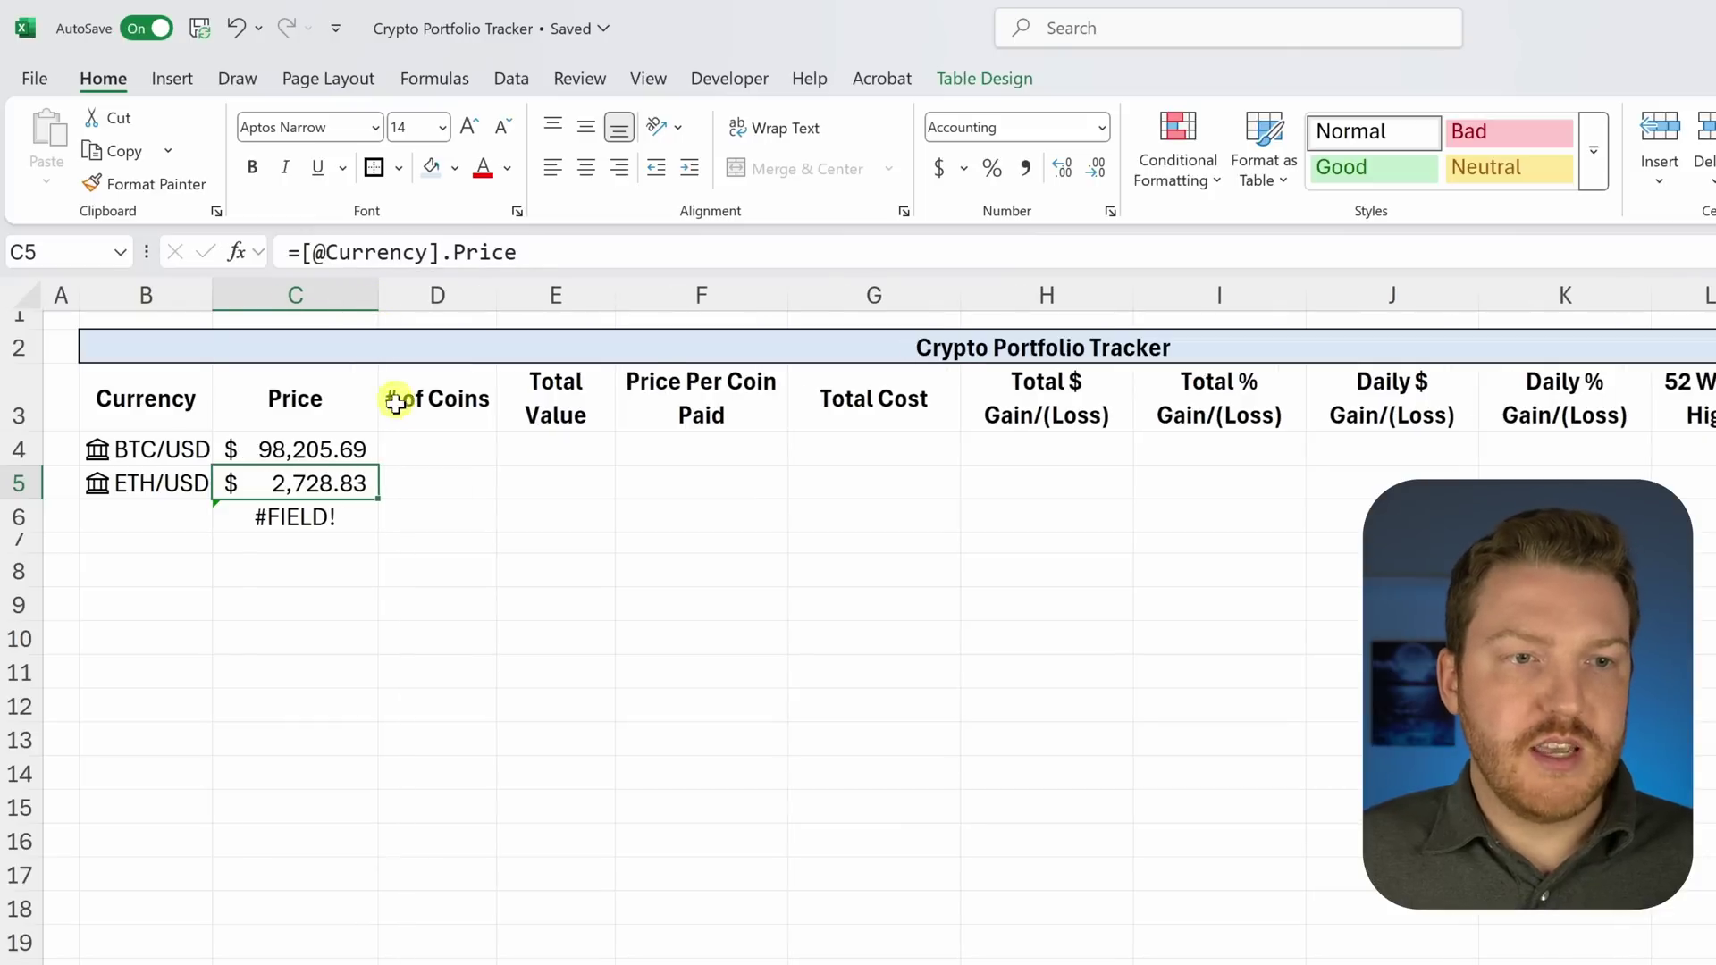
# Step: Delete row 6, the empty table row below ETH/USD
pyautogui.click(268, 565)
pyautogui.moveTo(143, 521); pyautogui.dragTo(482, 518)
pyautogui.click(223, 571)
pyautogui.click(308, 517)
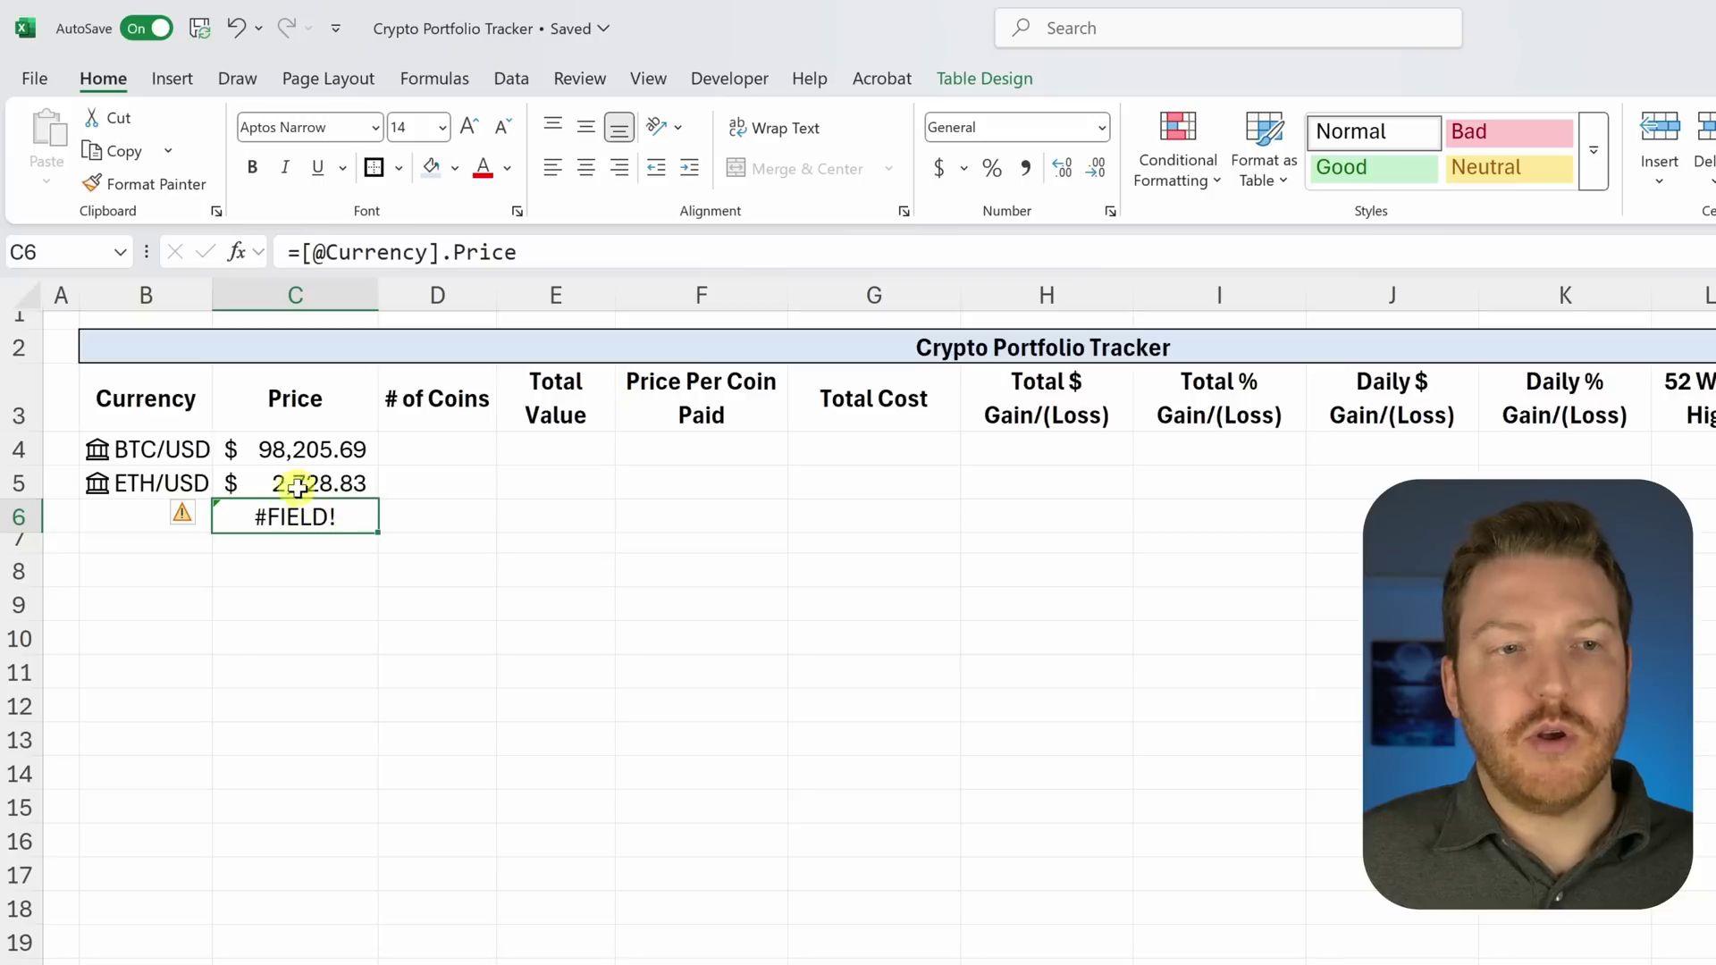
pyautogui.rightClick(19, 520)
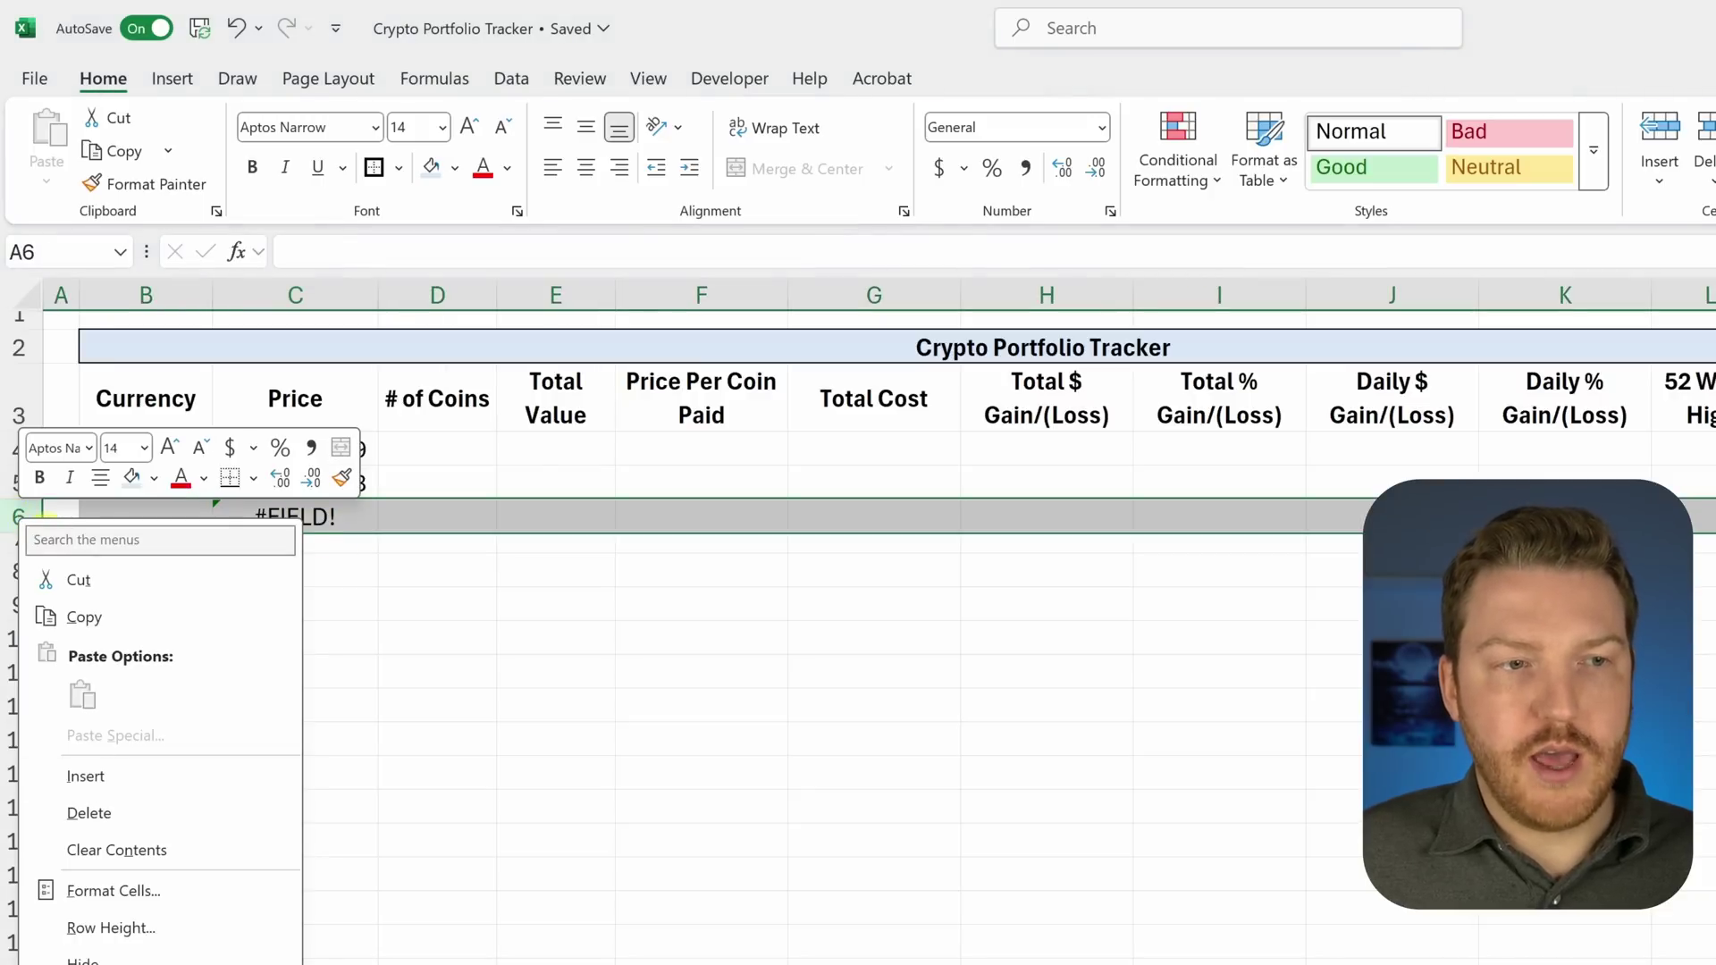
pyautogui.rightClick(13, 516)
pyautogui.click(85, 804)
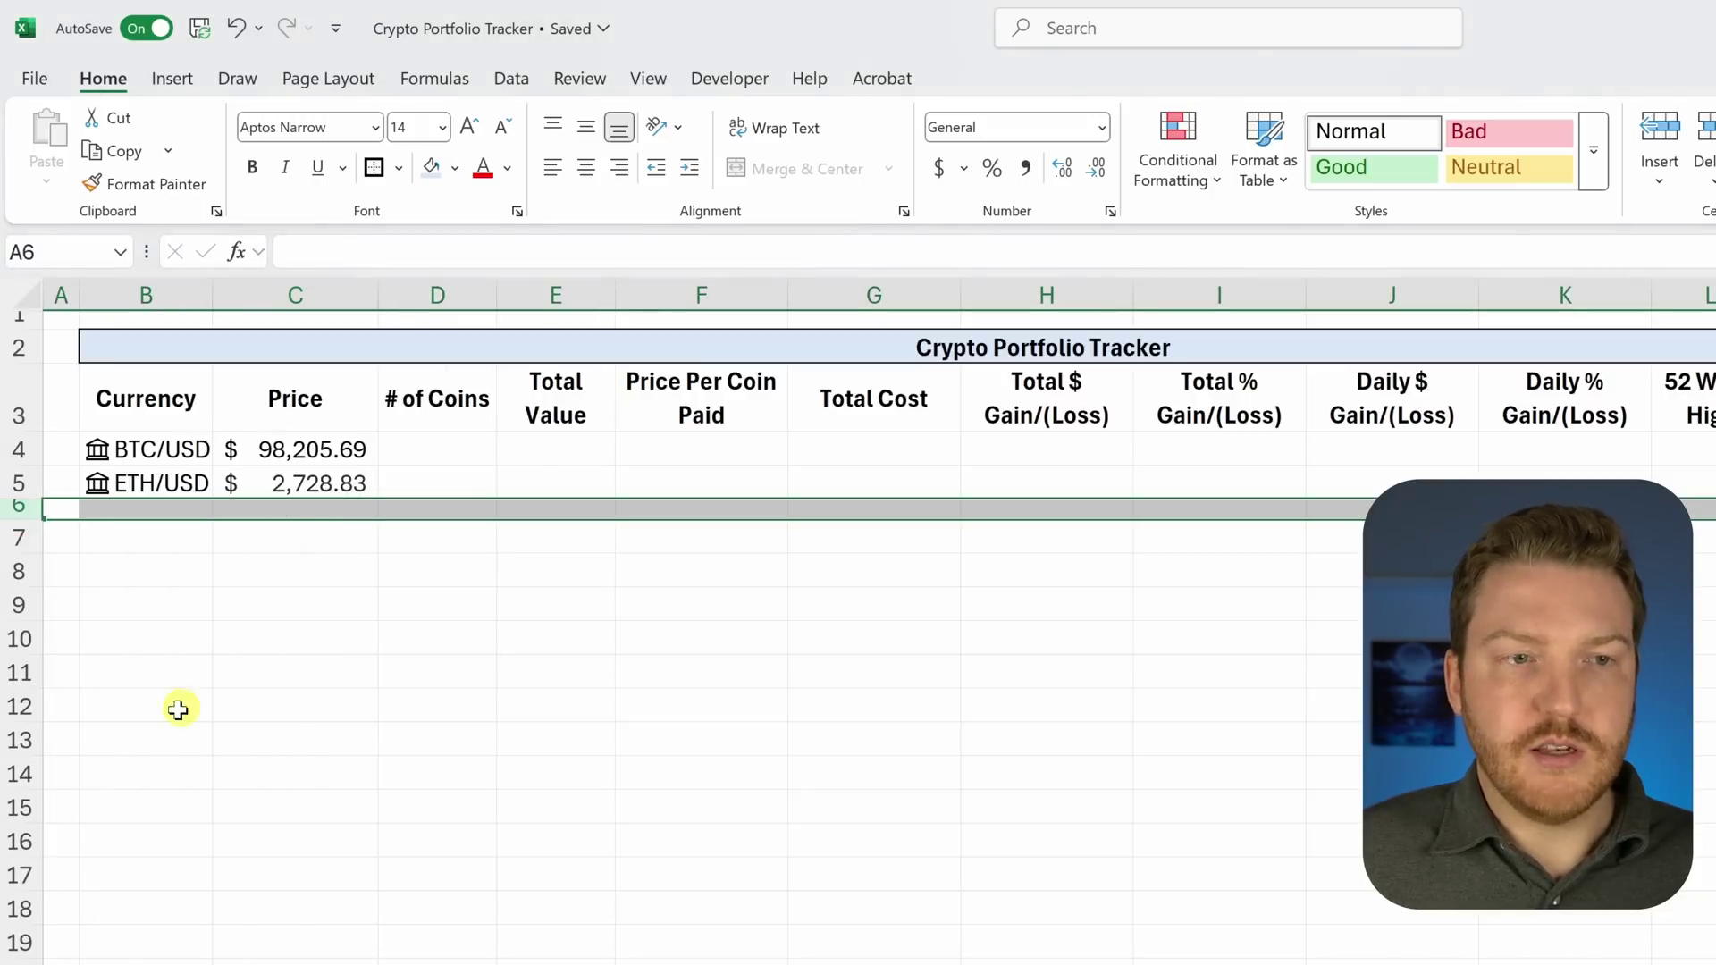
# Step: Enter 0.5 coins for BTC/USD and 10 coins for ETH/USD in the # of Coins column
pyautogui.click(555, 447)
pyautogui.click(437, 447)
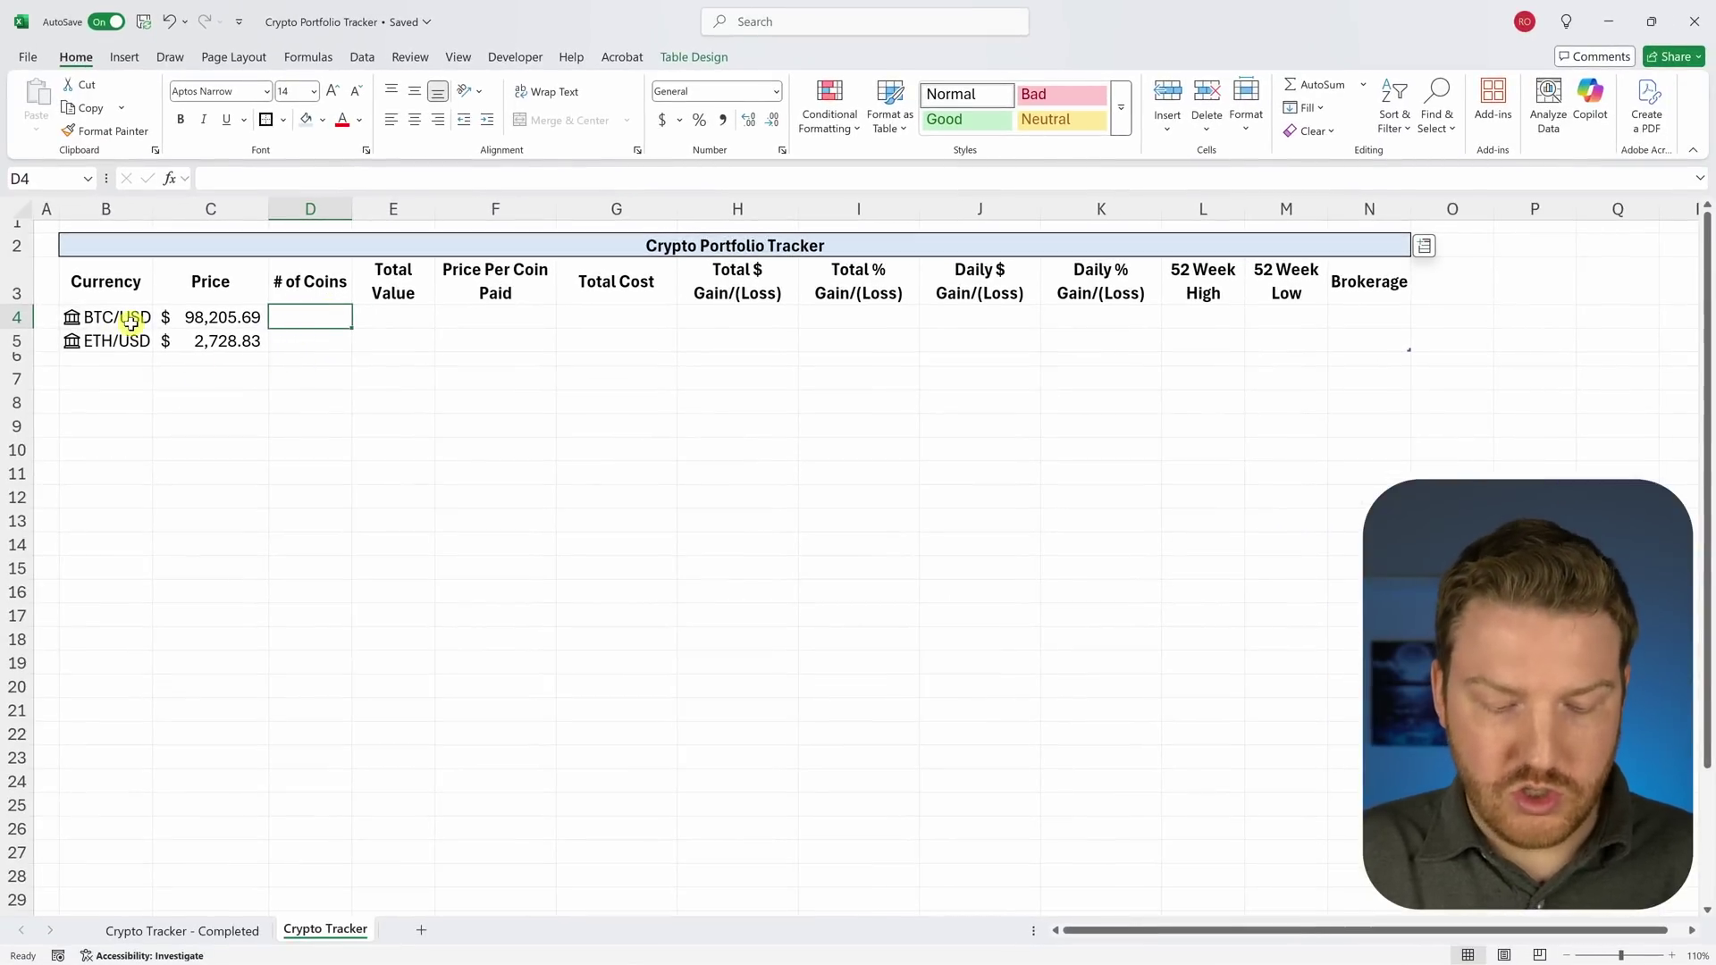
pyautogui.write('.5')
pyautogui.press('Return')
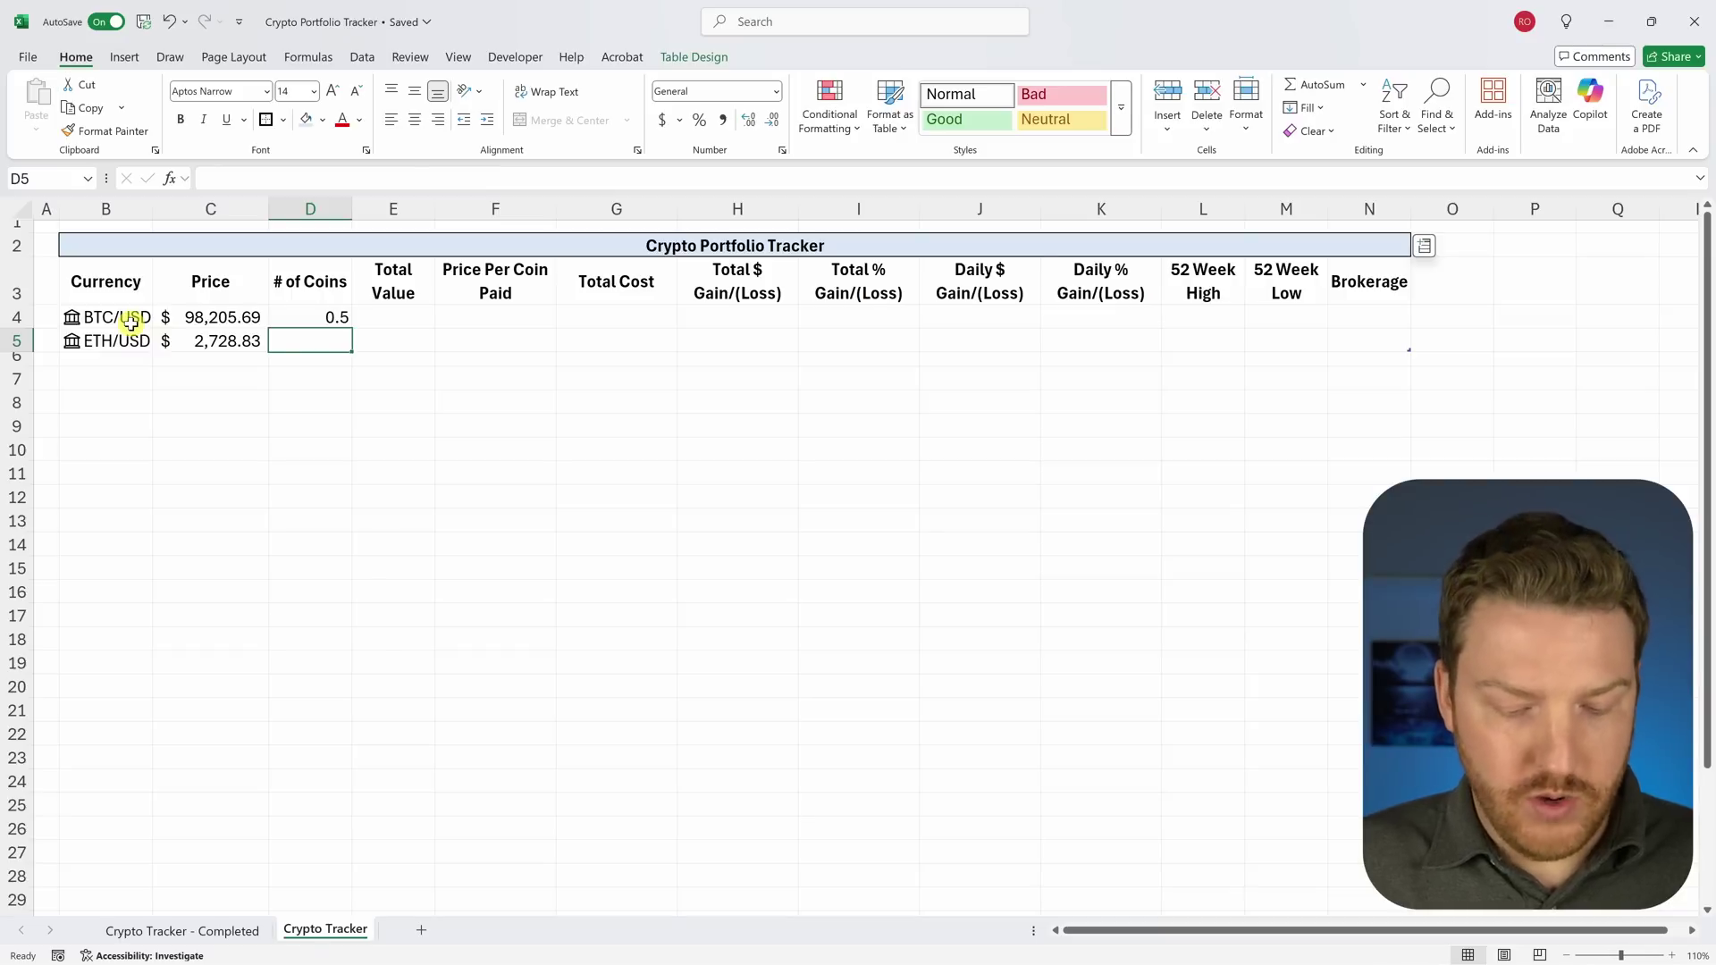
pyautogui.write('10')
pyautogui.press('Return')
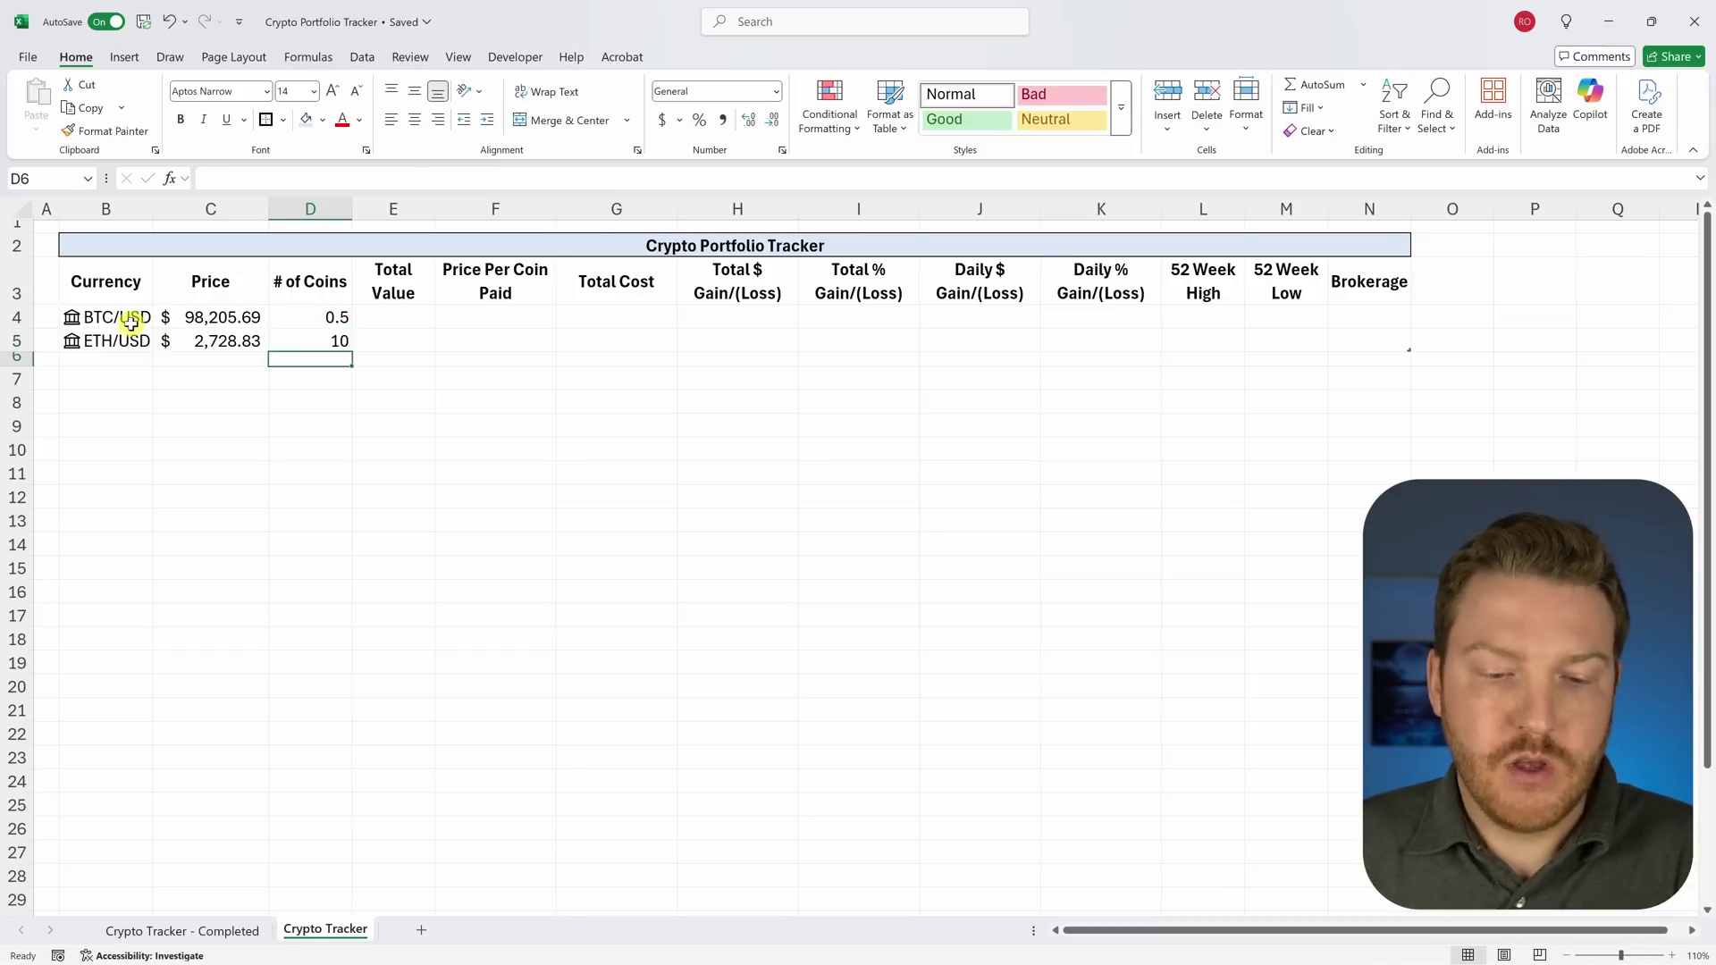
pyautogui.click(411, 318)
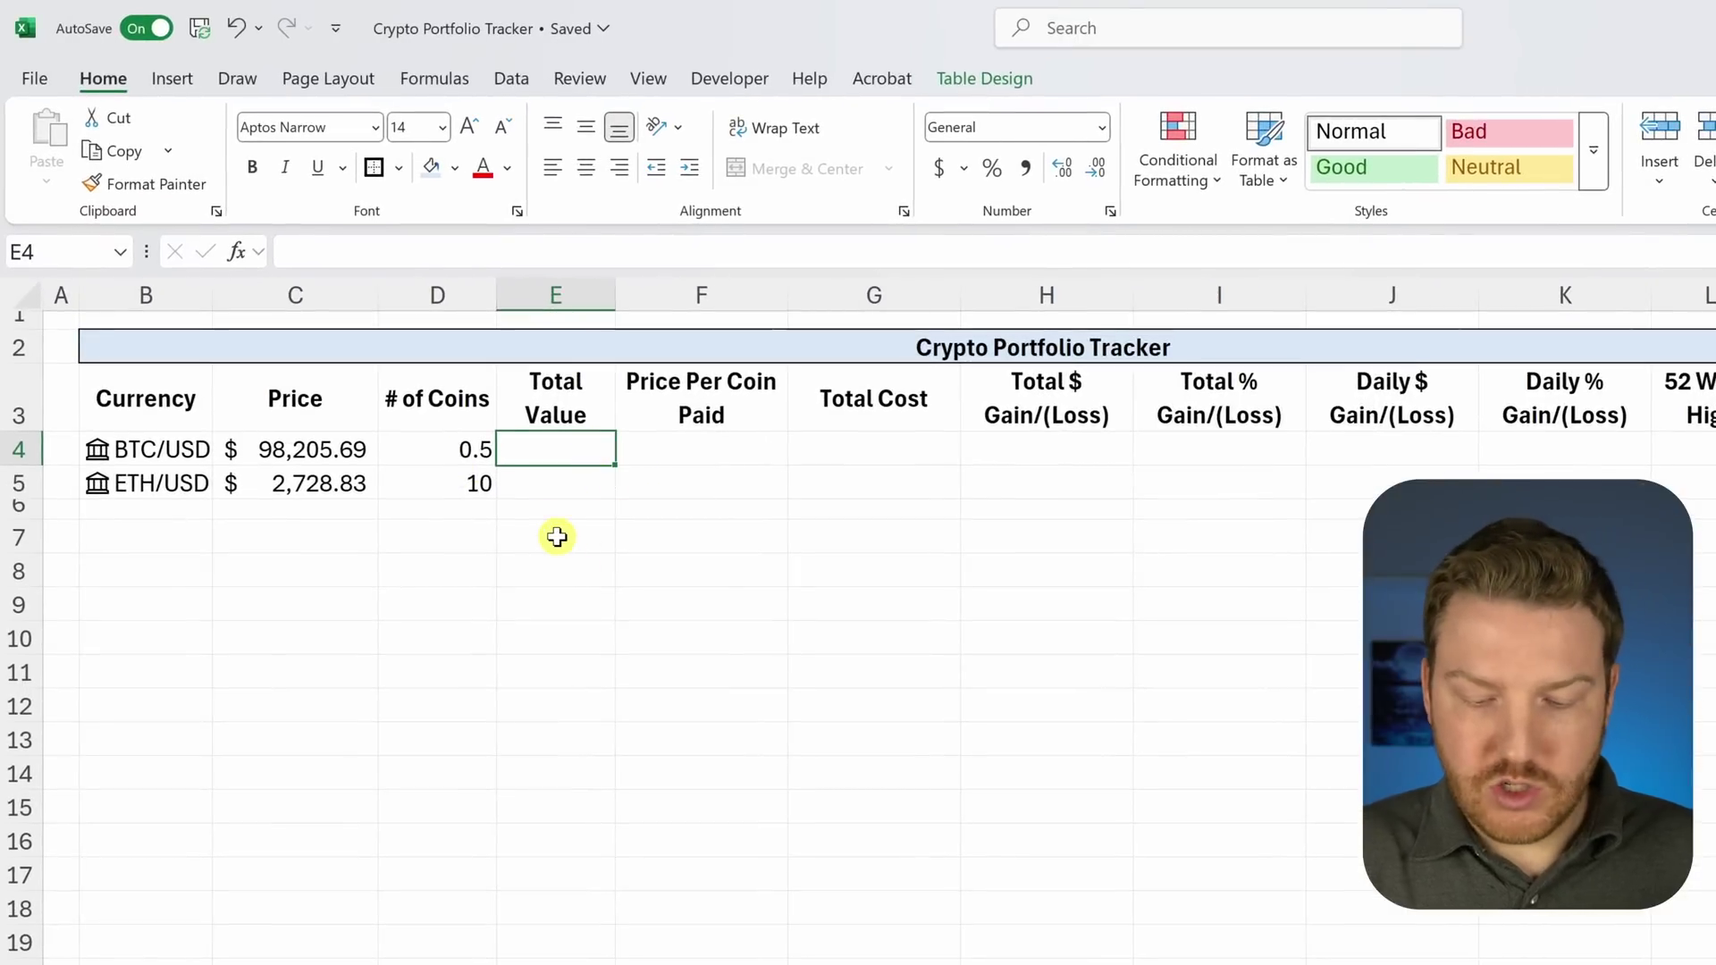
pyautogui.write('=')
pyautogui.press('Left')
pyautogui.press('Left')
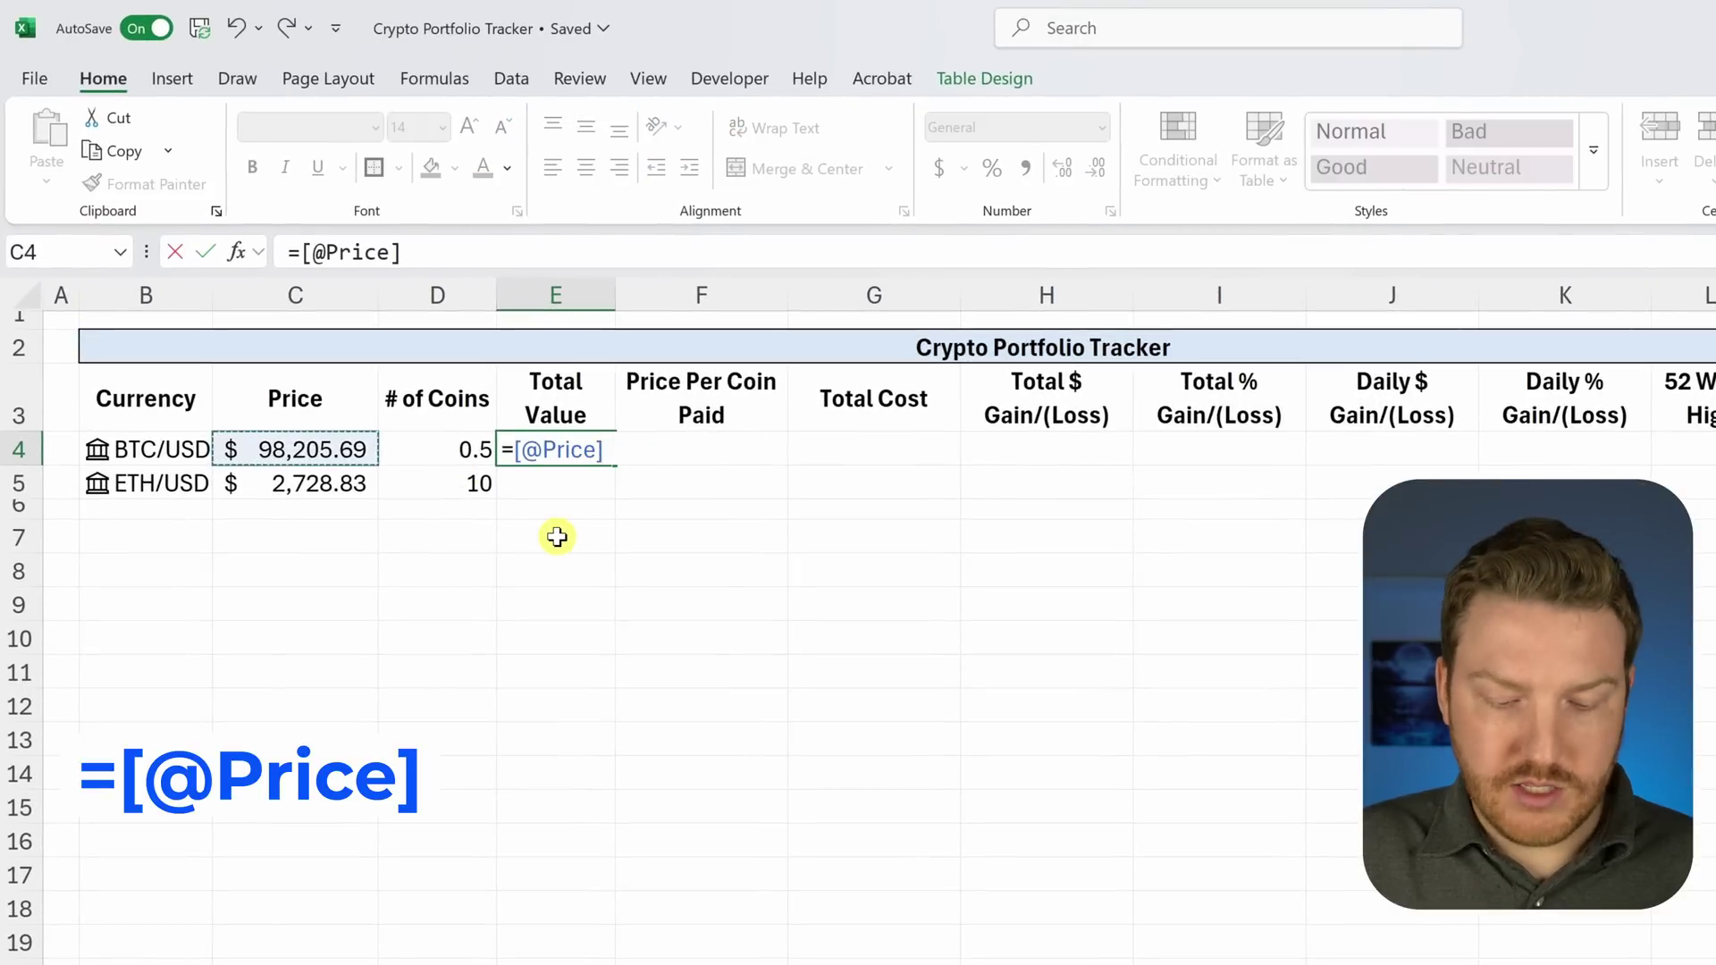
pyautogui.write('*')
pyautogui.press('Left')
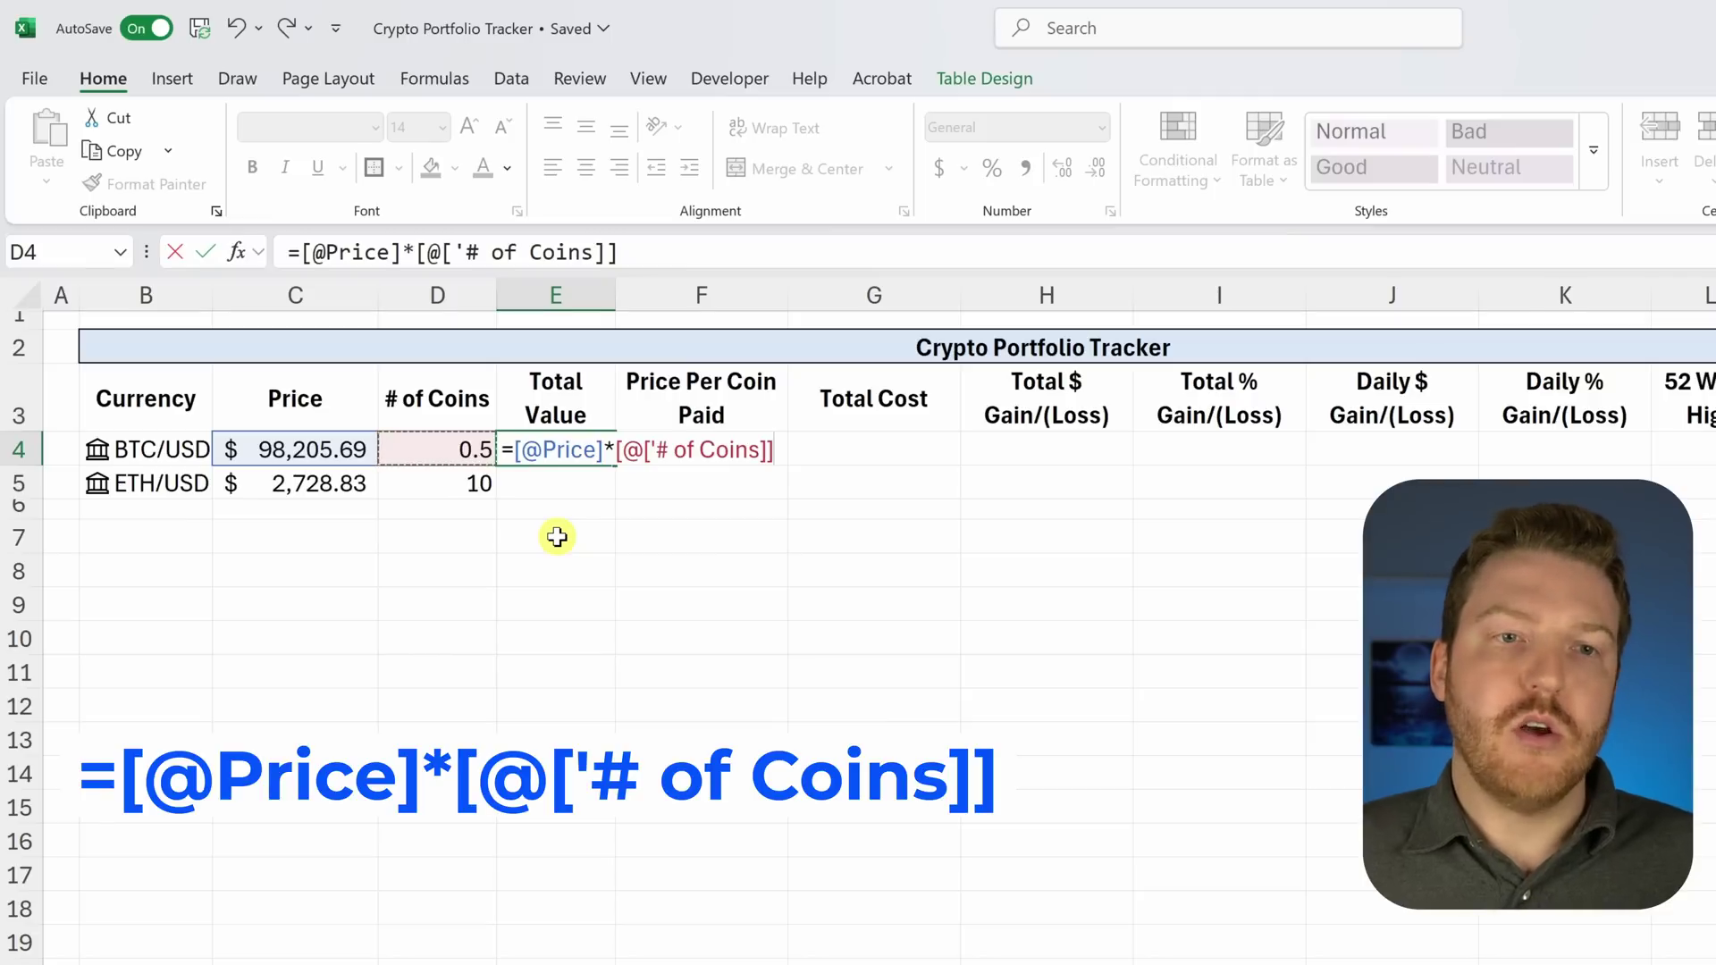
pyautogui.press('Return')
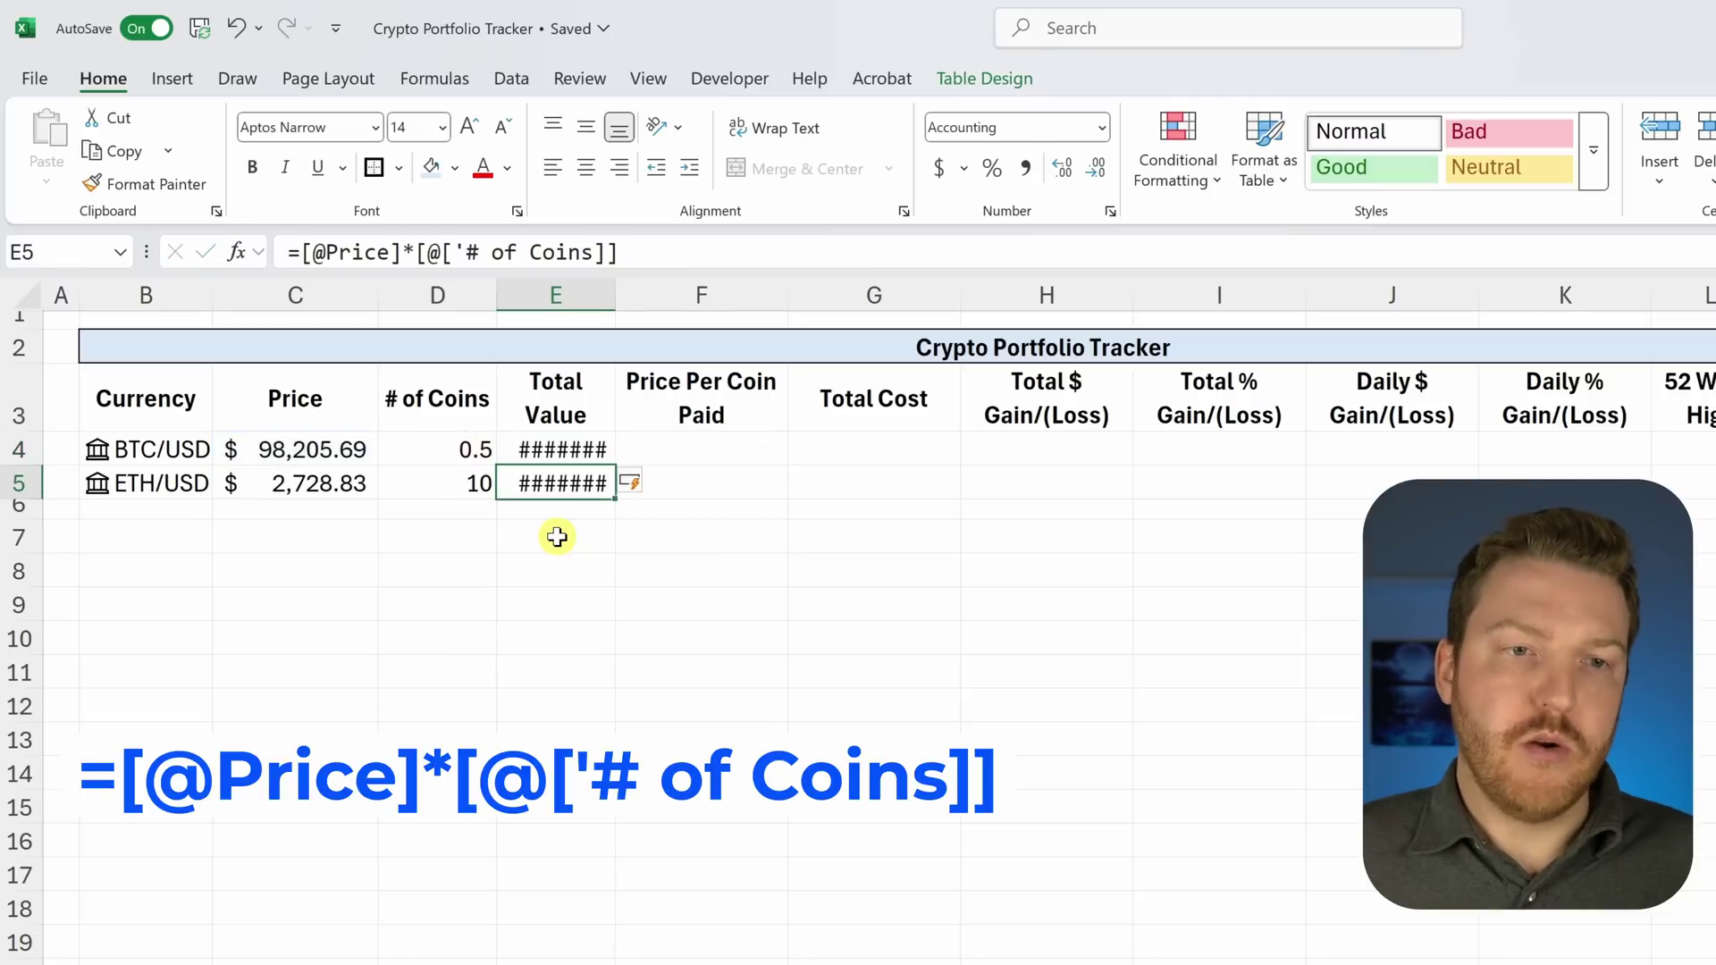
pyautogui.doubleClick(617, 288)
pyautogui.click(651, 483)
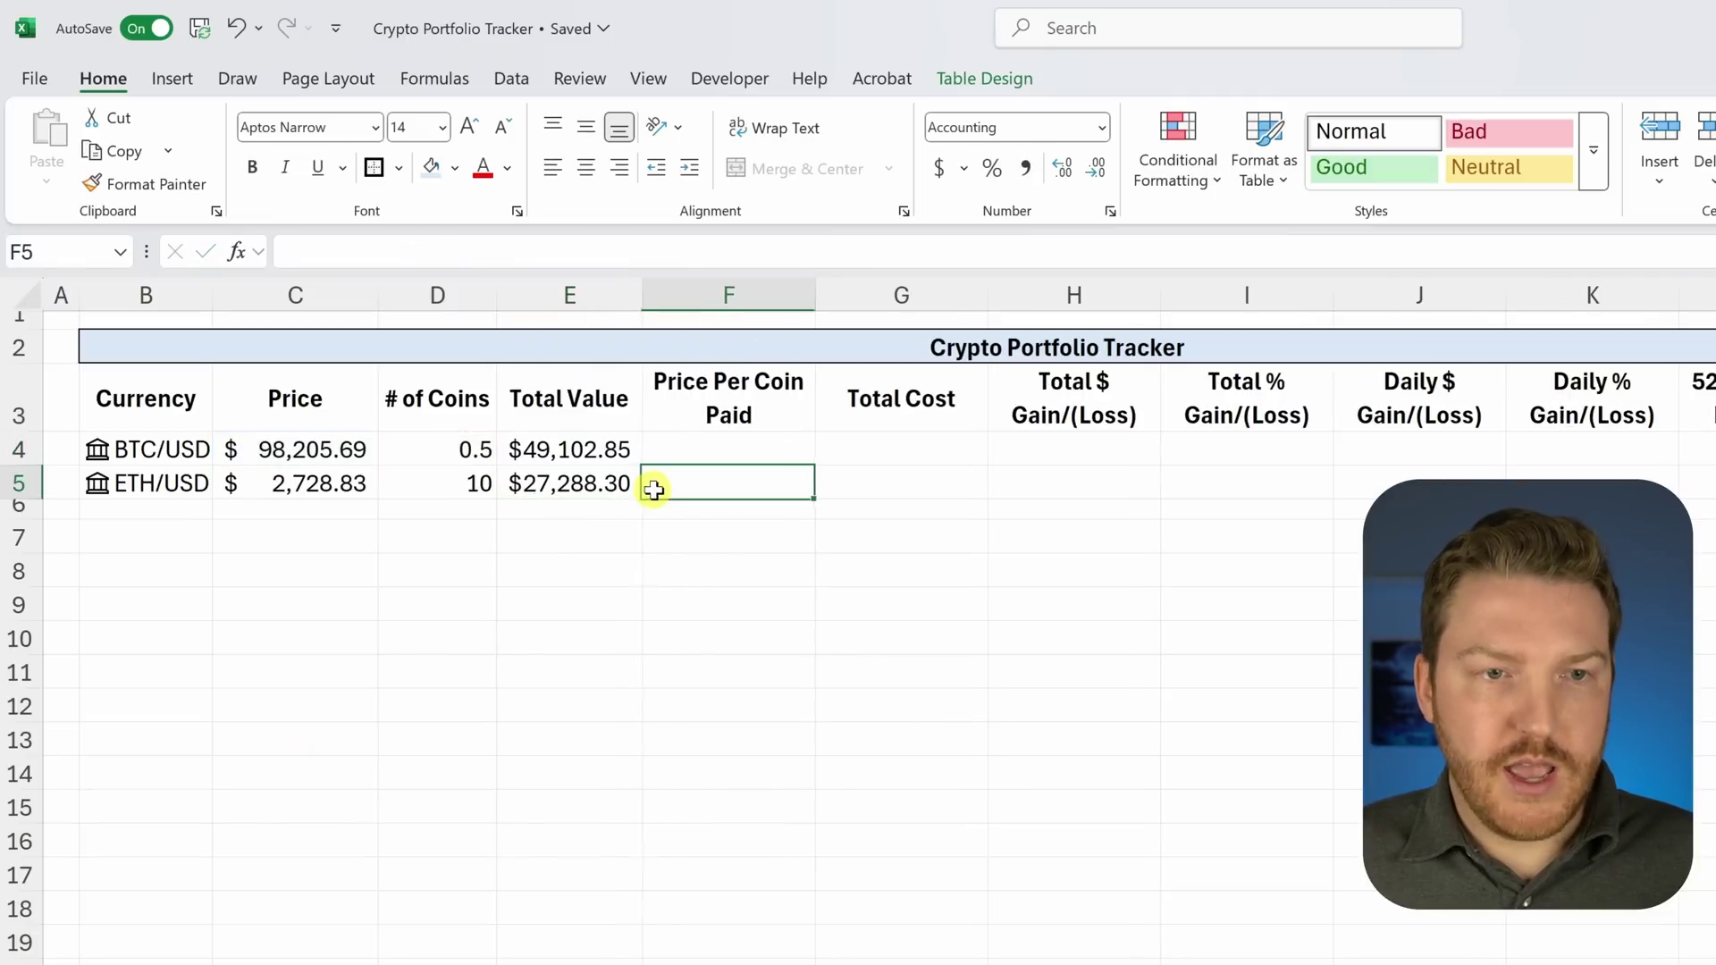
pyautogui.click(586, 436)
pyautogui.click(582, 484)
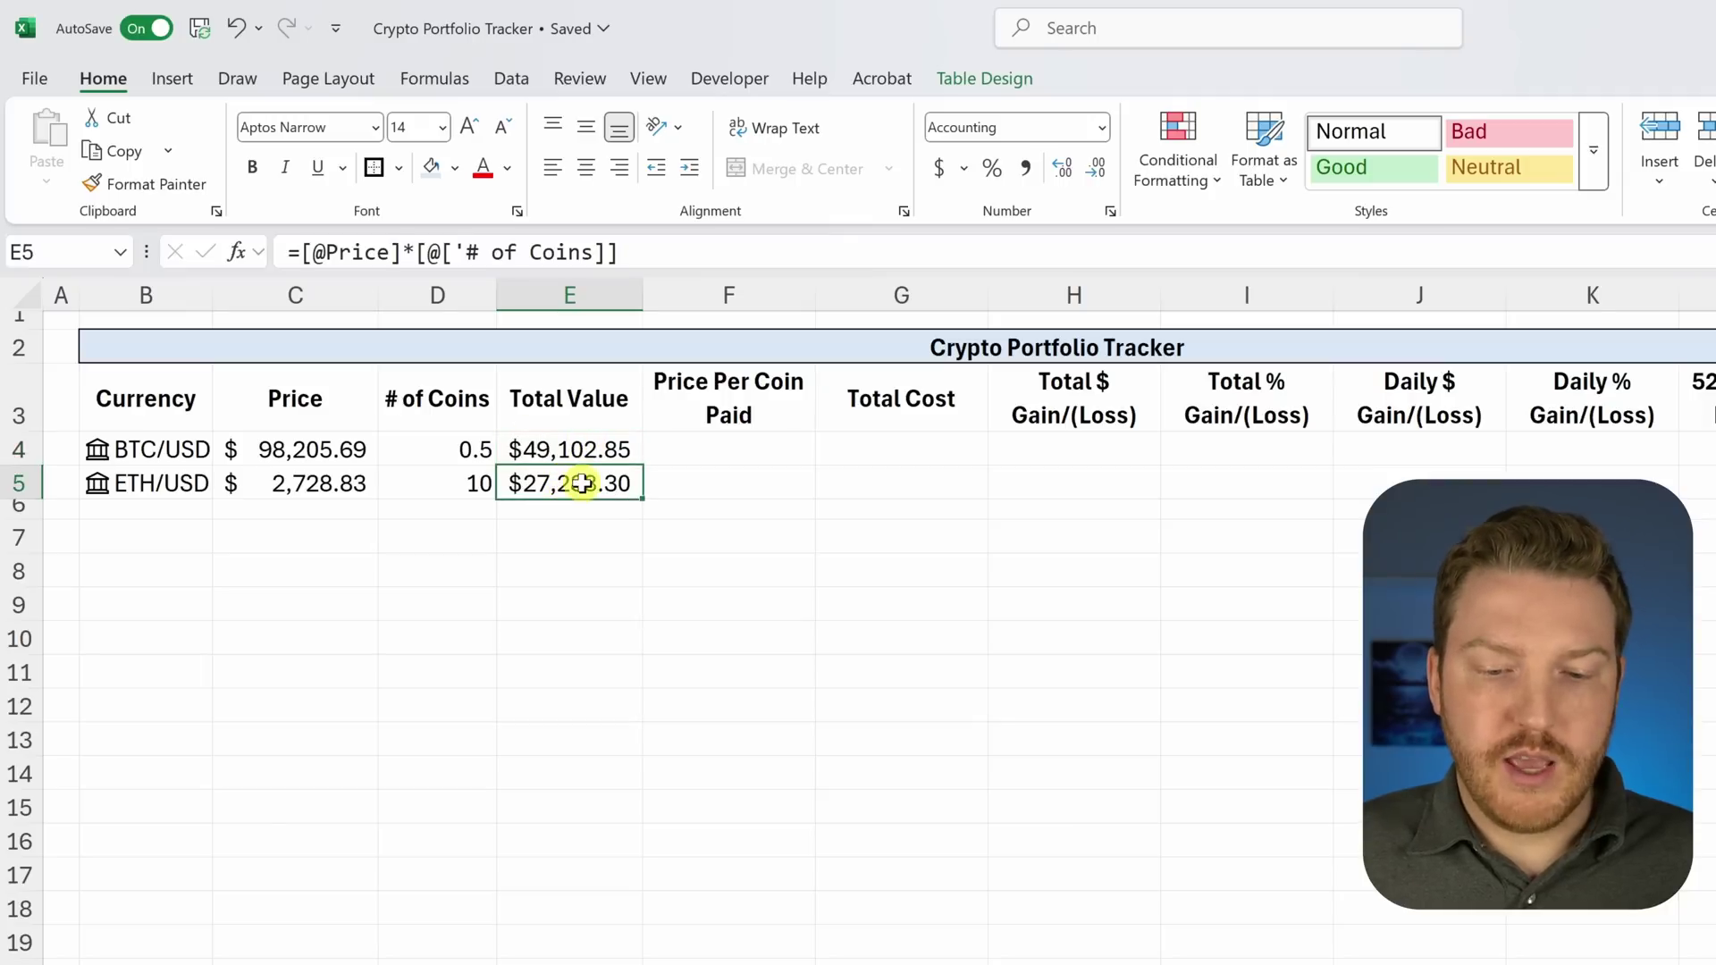
# Step: Enter 60000 for BTC/USD and 4000 for ETH/USD in the Price Per Coin Paid column
pyautogui.click(684, 442)
pyautogui.click(766, 426)
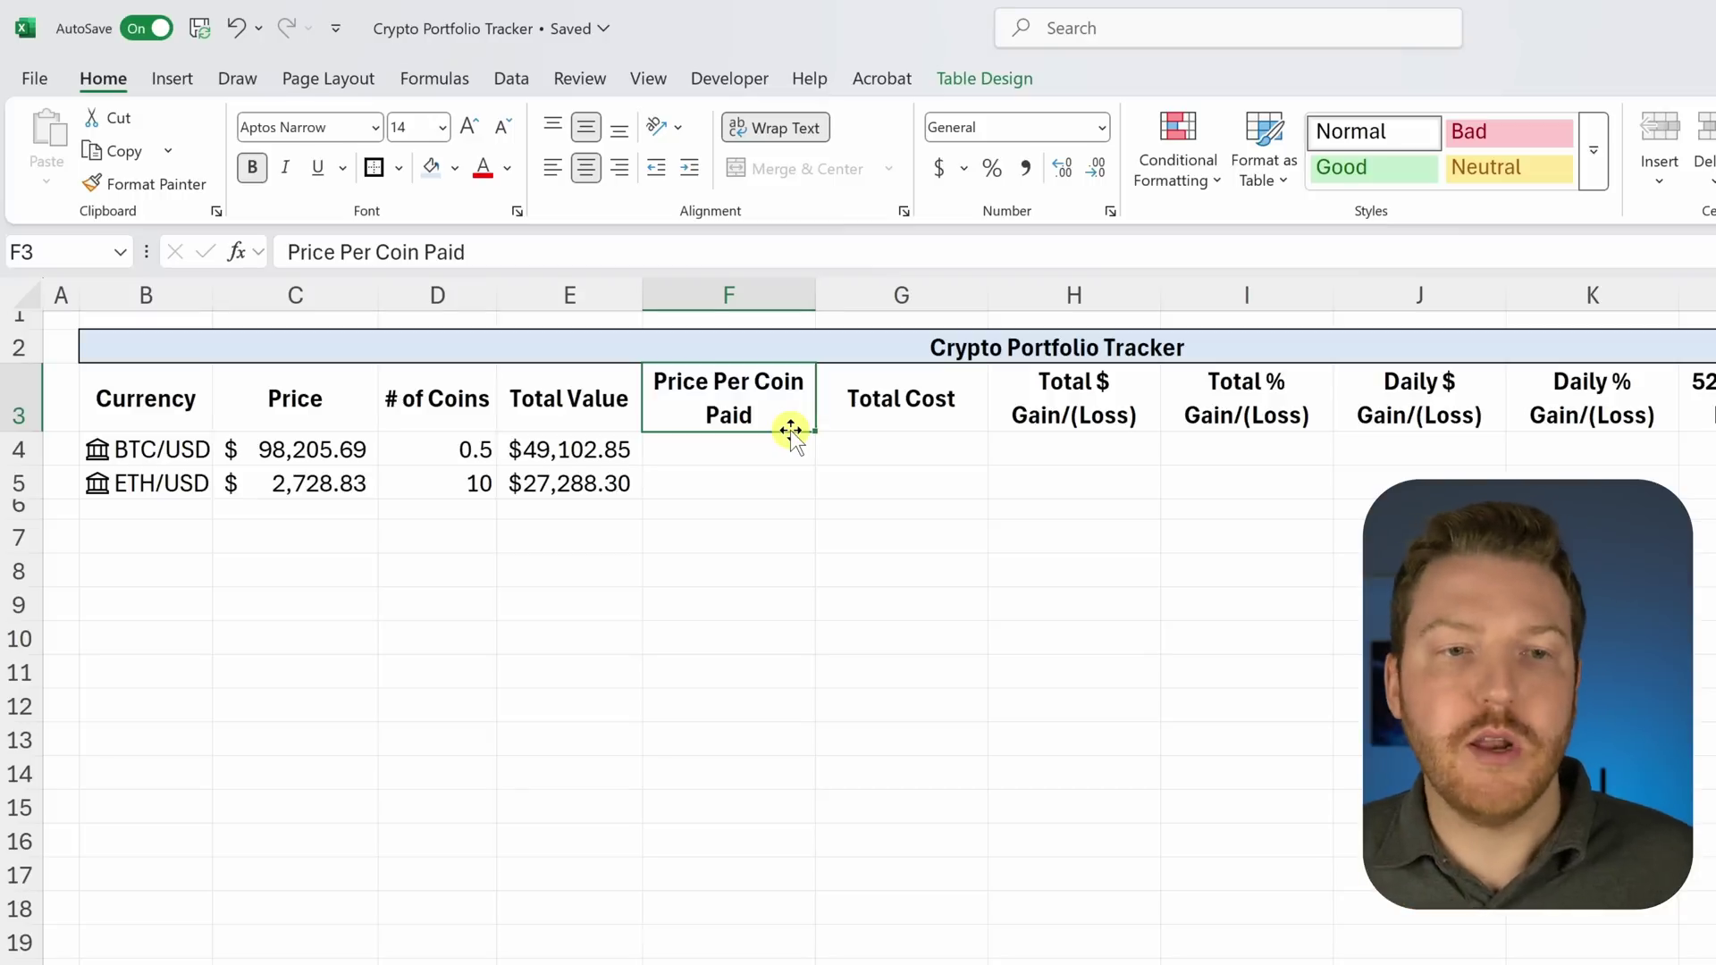
pyautogui.click(762, 448)
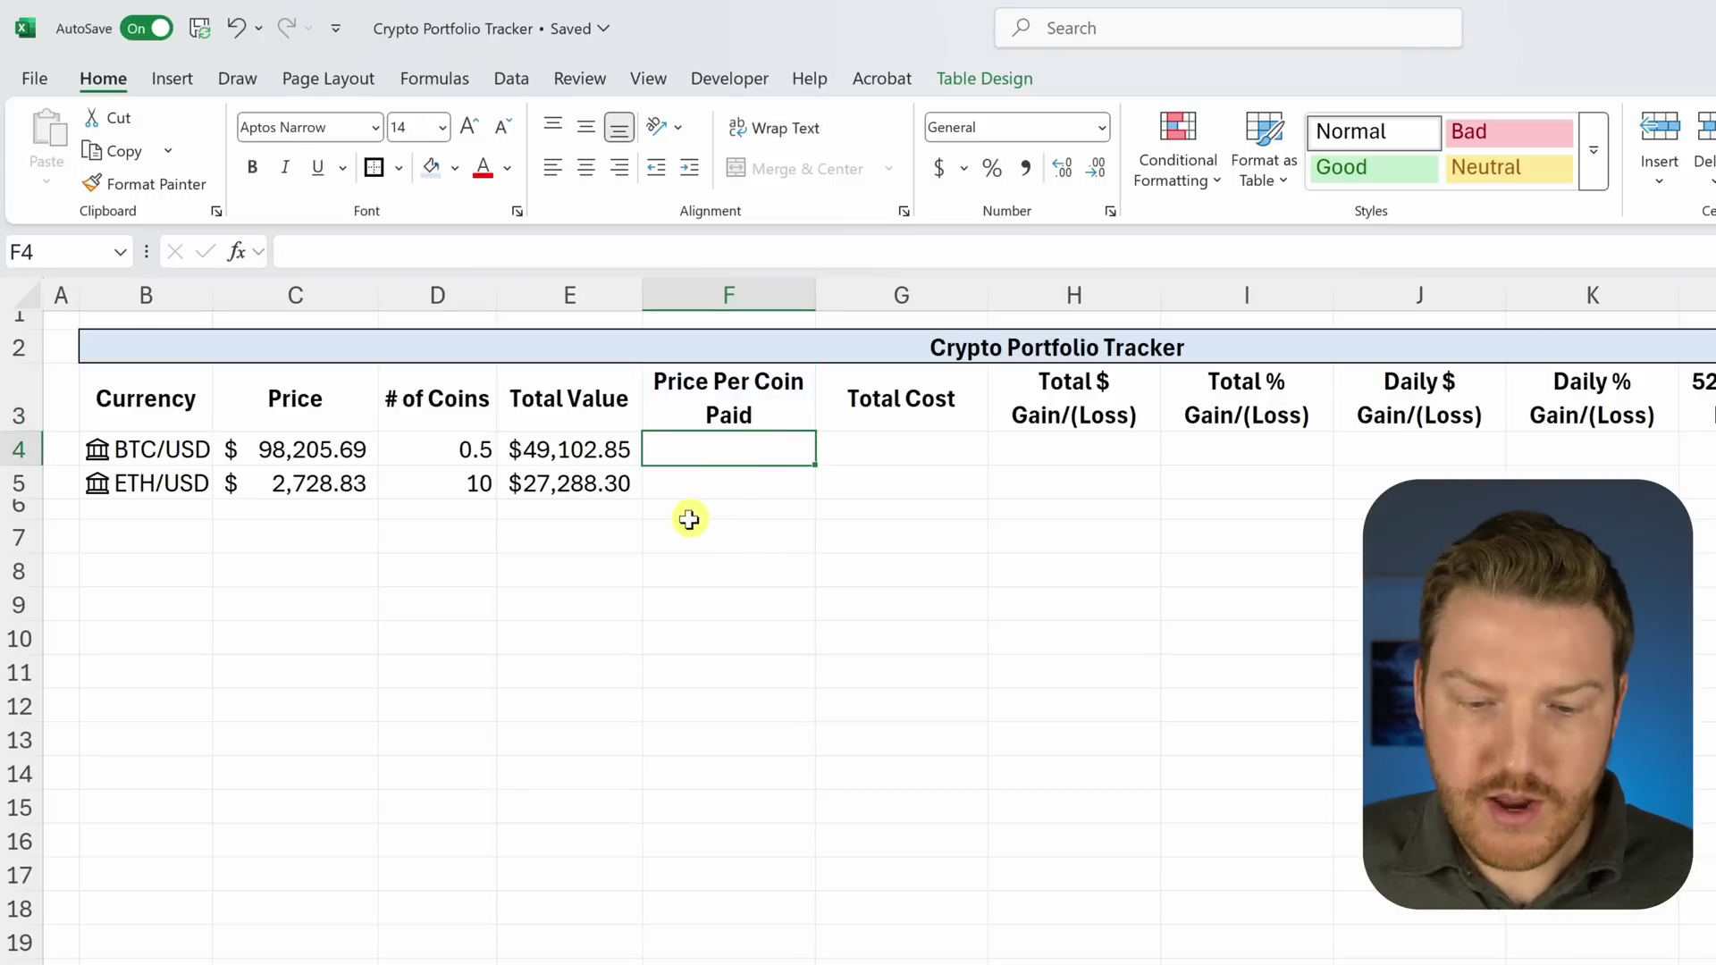
pyautogui.write('6')
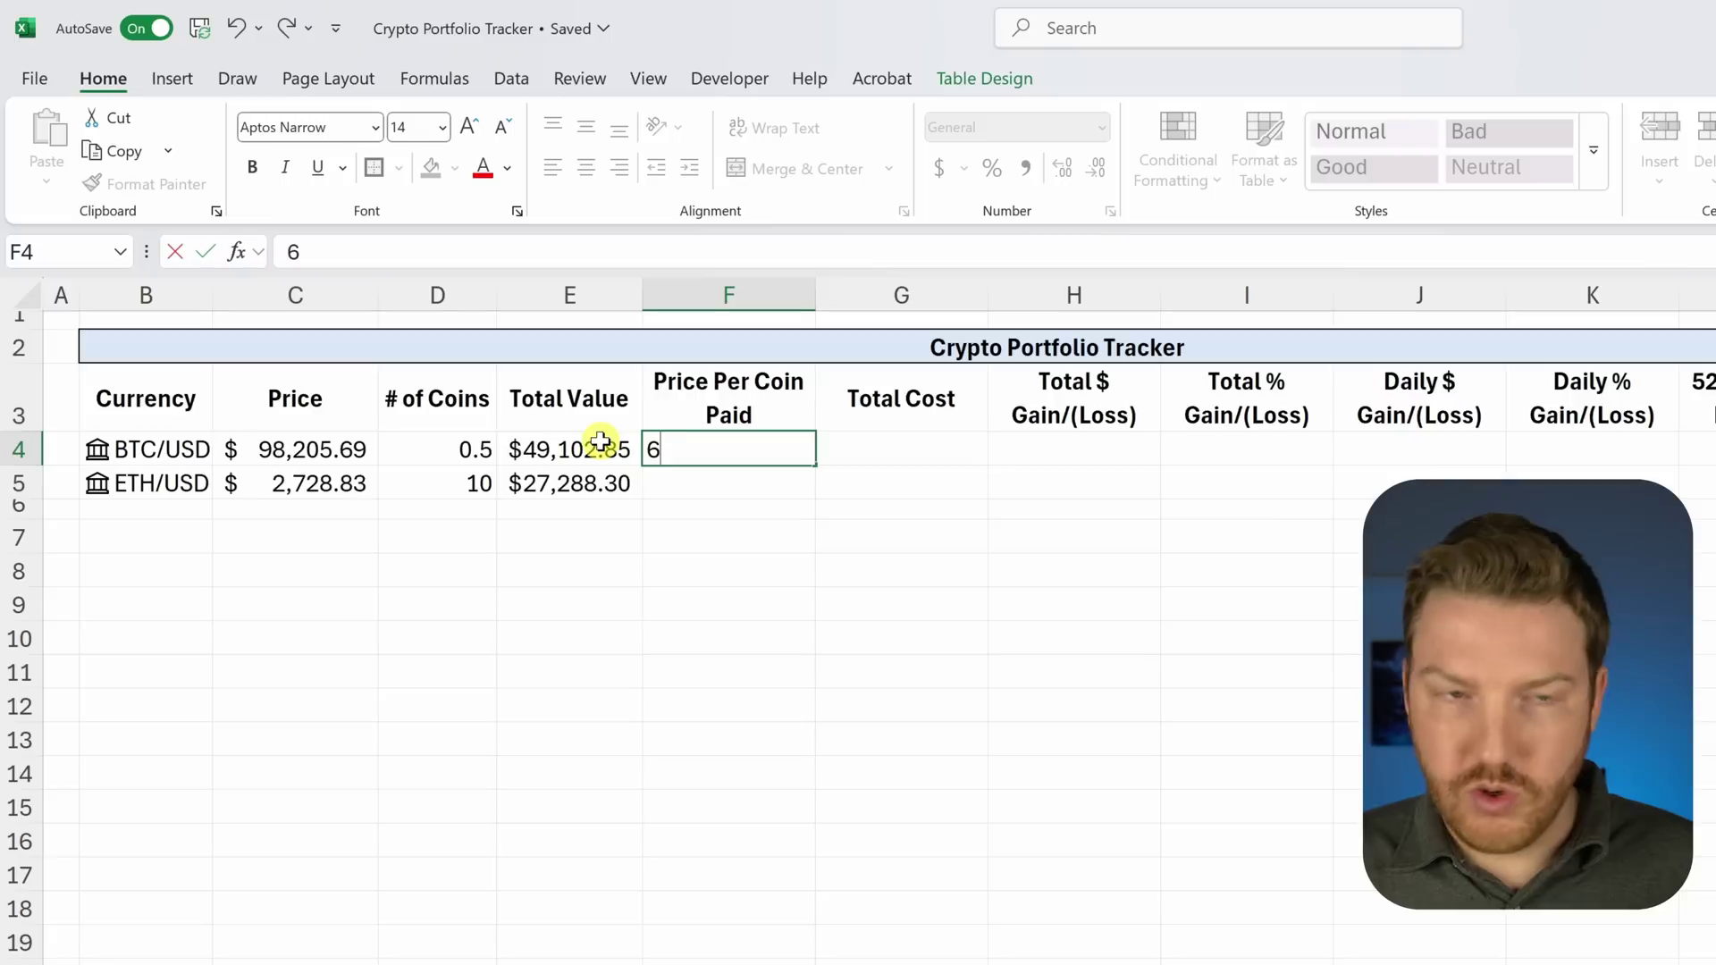
pyautogui.write('0000')
pyautogui.press('Return')
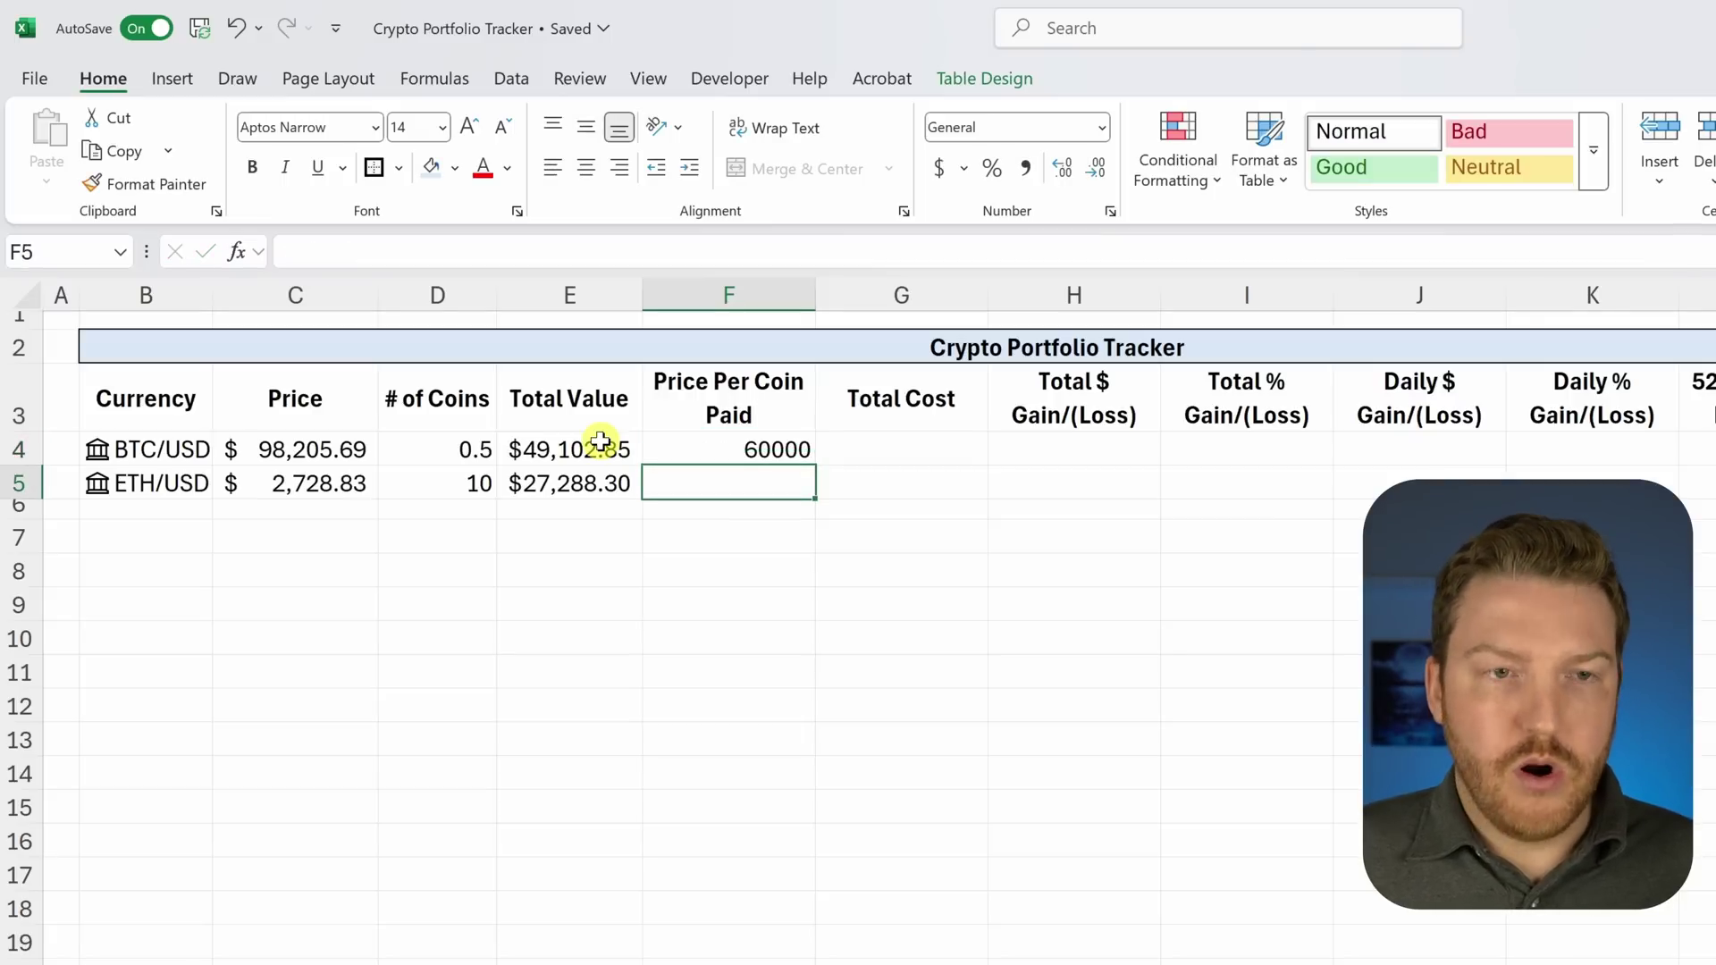
pyautogui.write('4000')
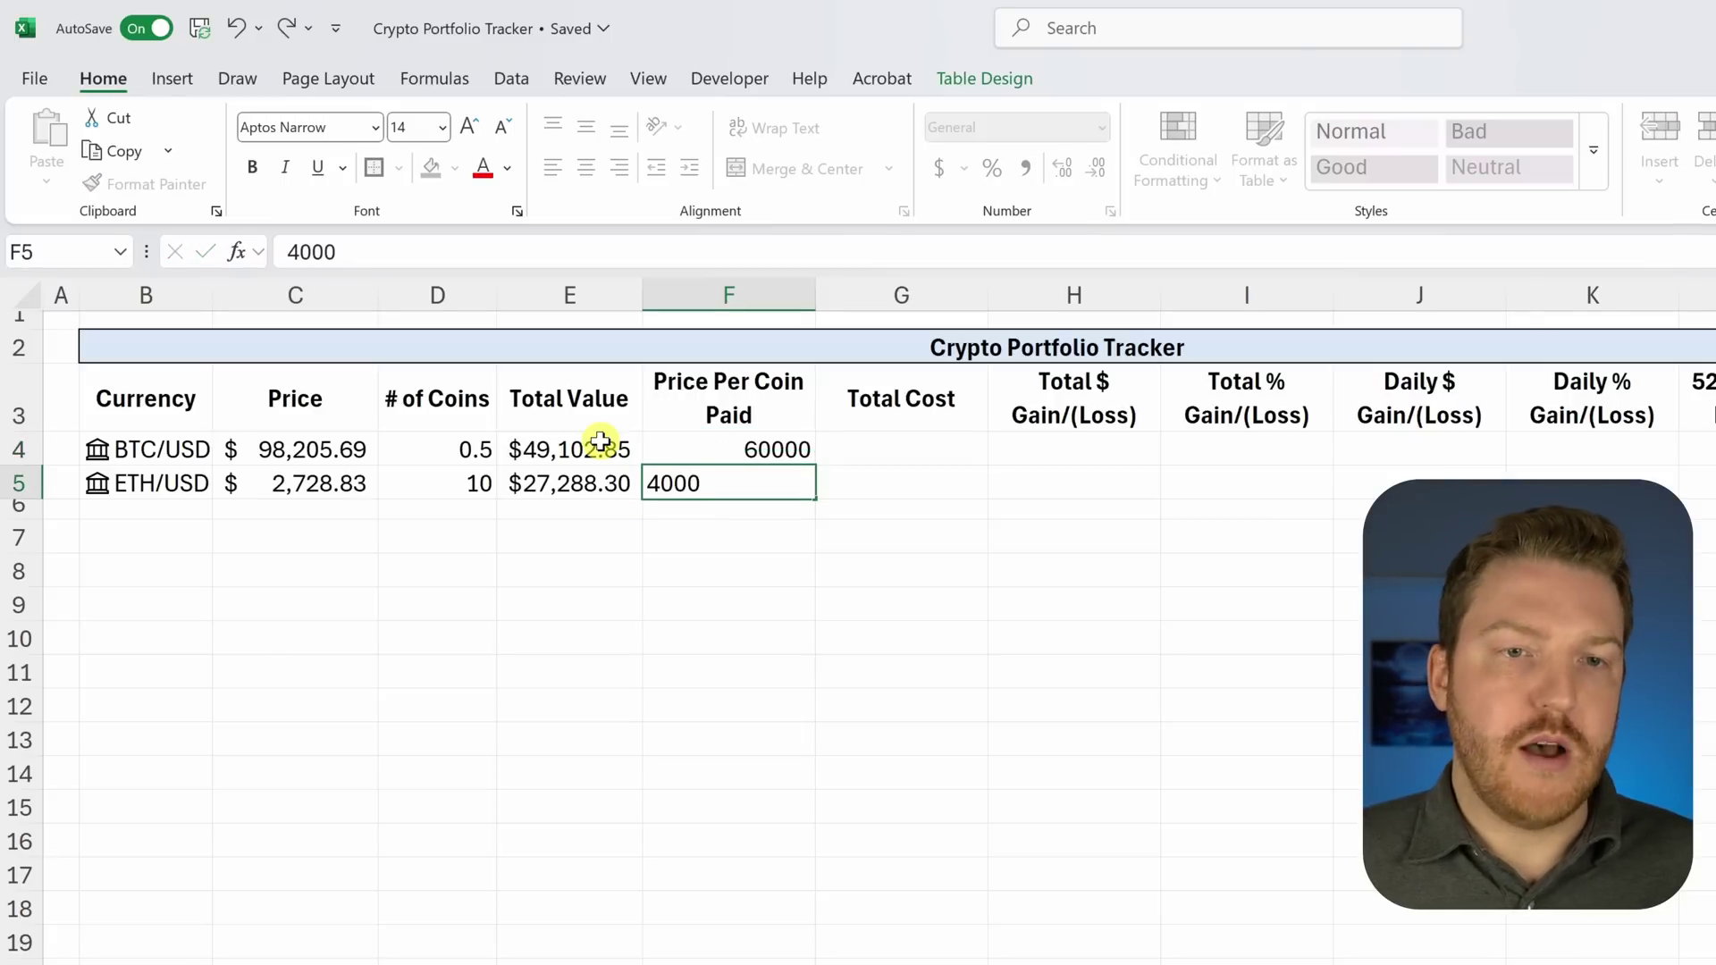
pyautogui.press('Return')
# Step: Apply the Accounting number format with a dollar sign to the Price Per Coin Paid values in F4:F5
pyautogui.press('Up')
pyautogui.press('Up')
pyautogui.hotkey('shift', 'Down')
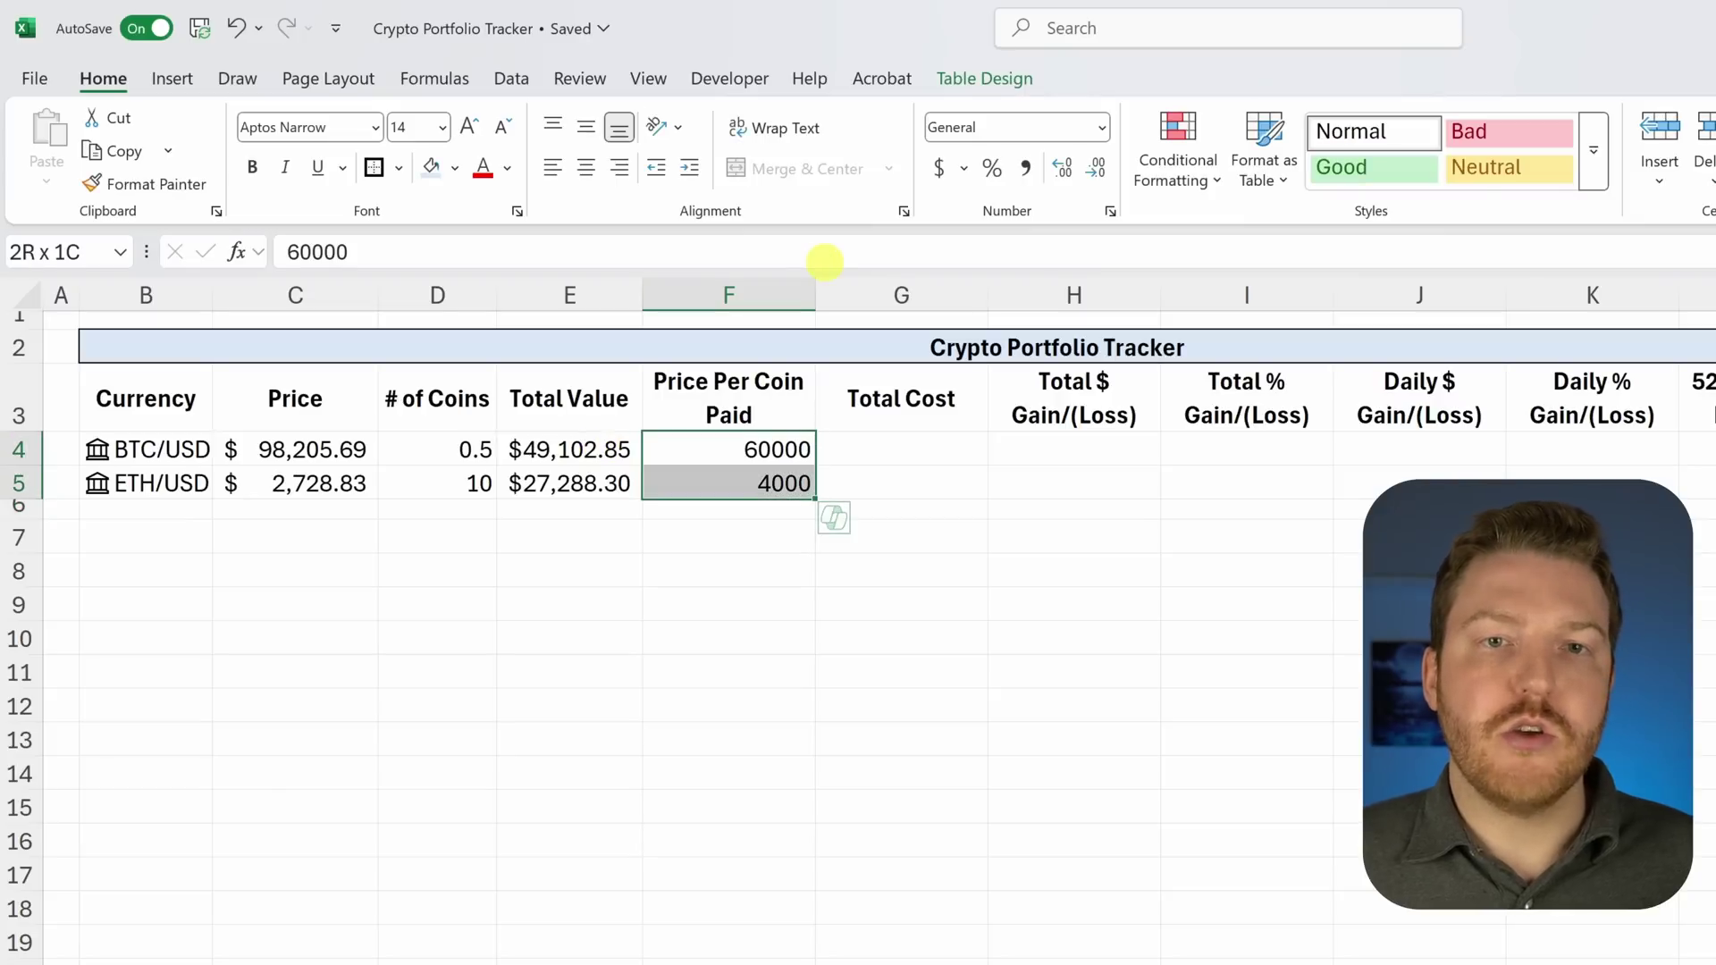
pyautogui.click(940, 170)
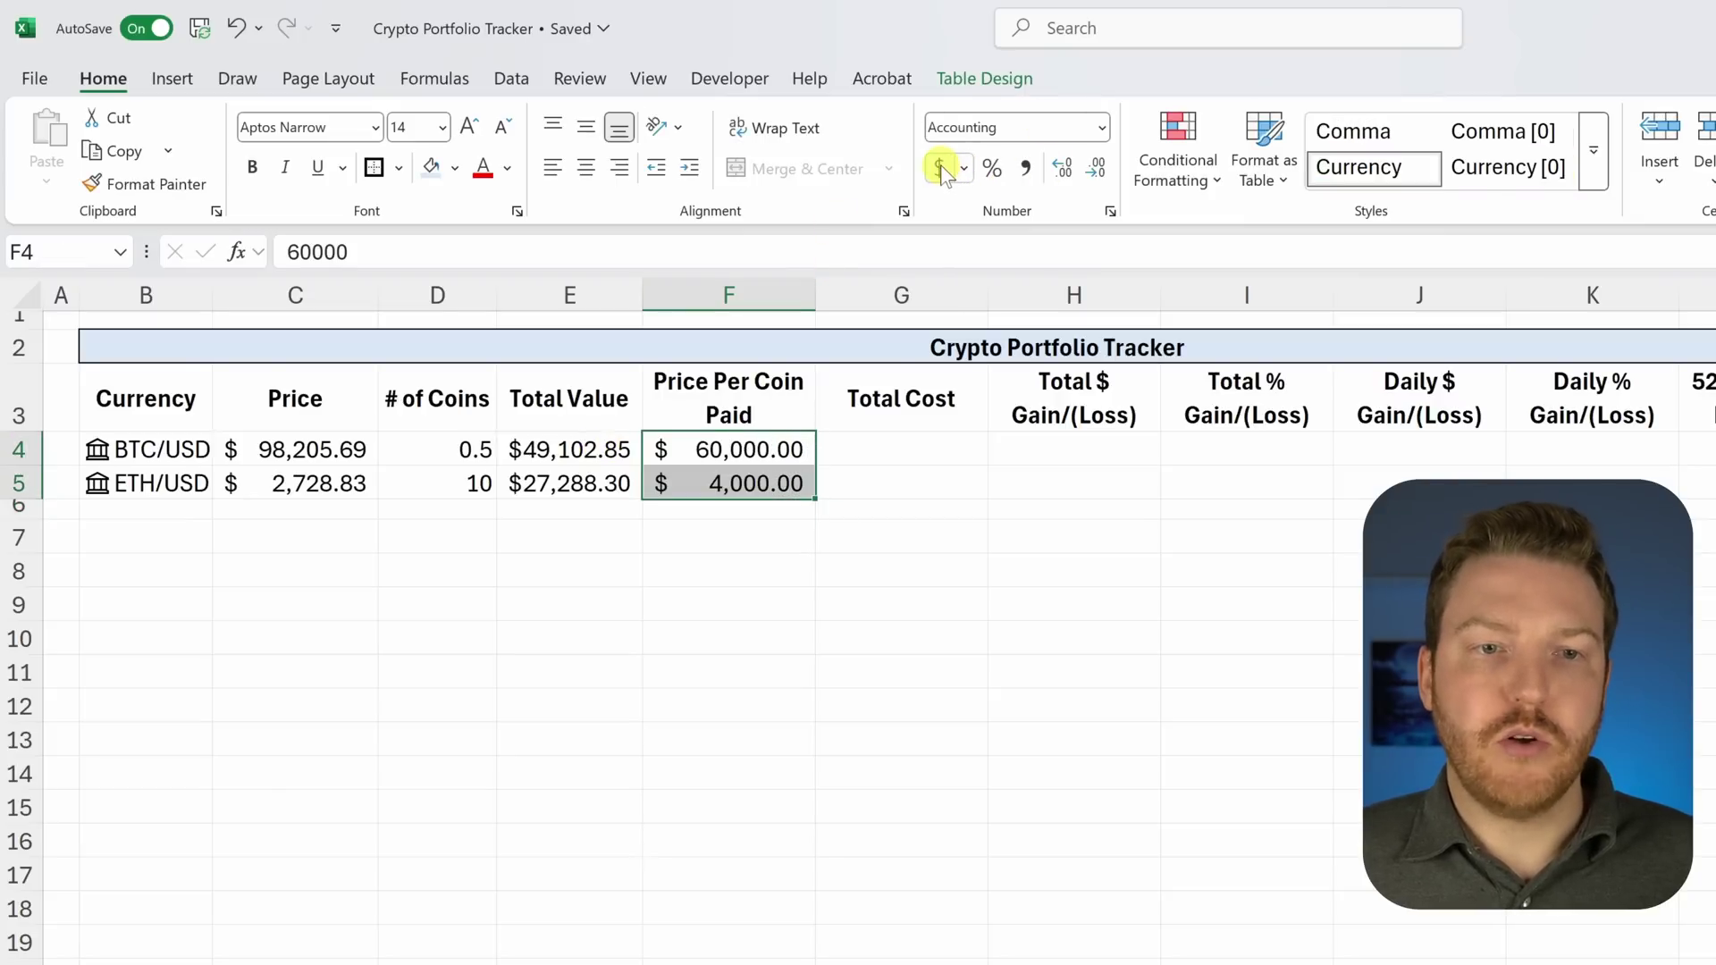
# Step: Fill the Total Cost column with the formula =[@['# of Coins]]*[@[Price Per Coin Paid]] starting in G4, and check both rows
pyautogui.click(904, 446)
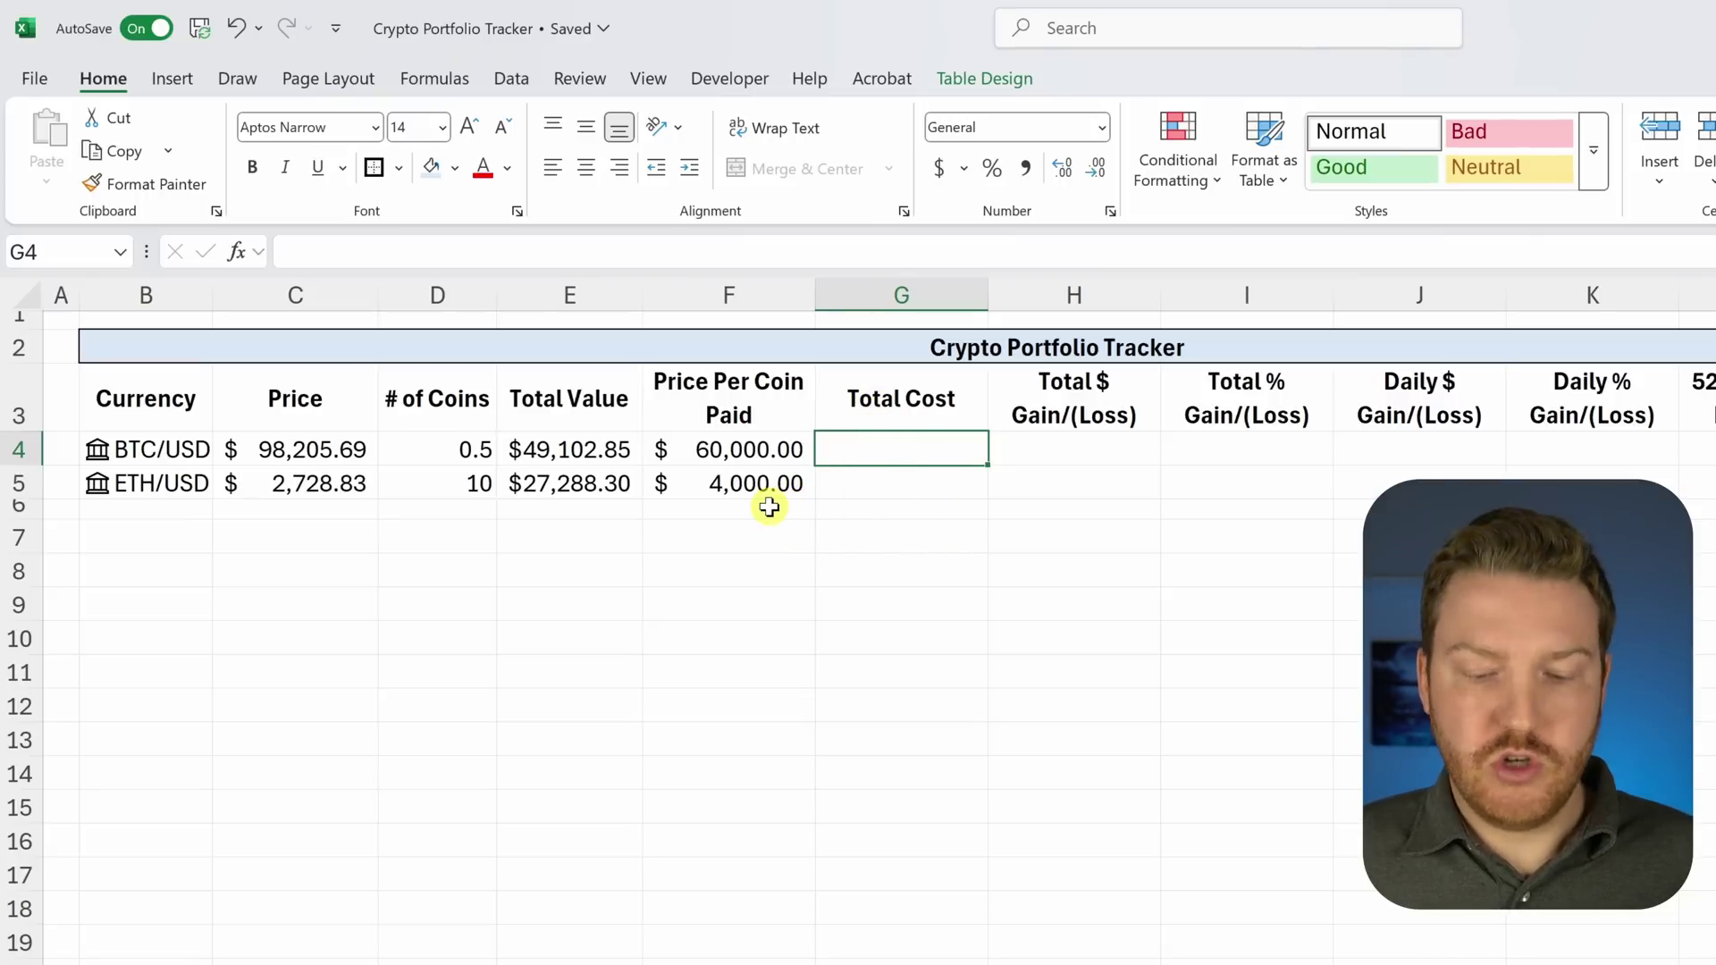
pyautogui.write('=')
pyautogui.press('Left')
pyautogui.press('Left')
pyautogui.press('Left')
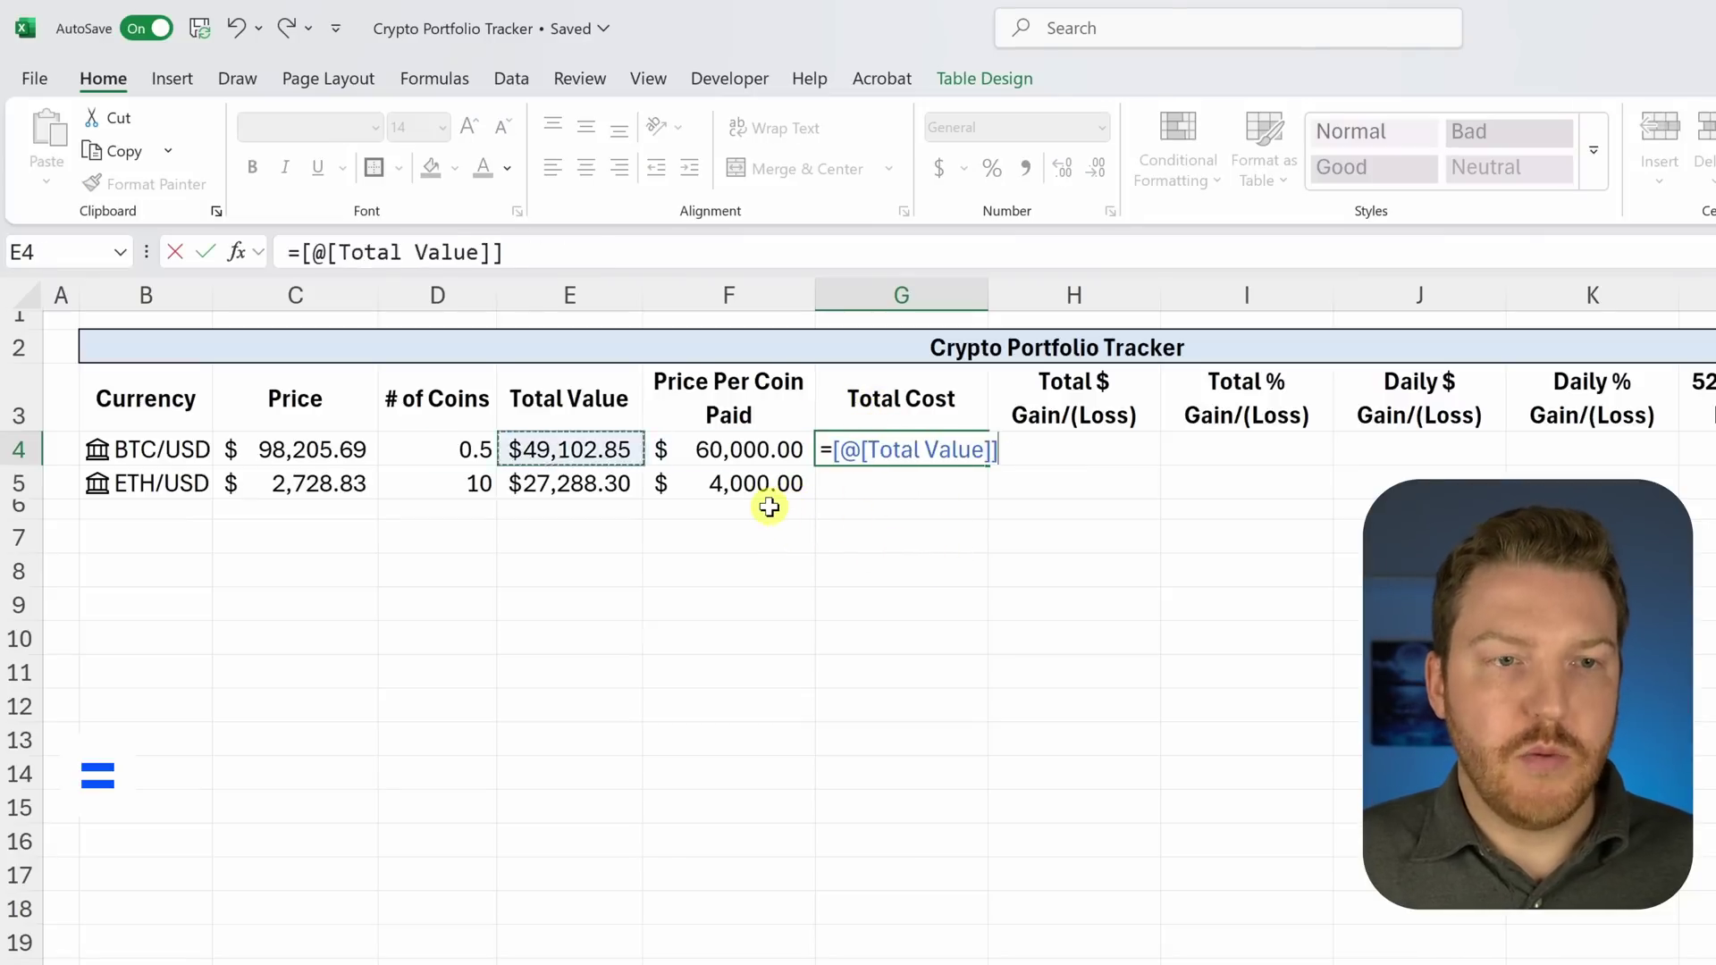
pyautogui.write('*')
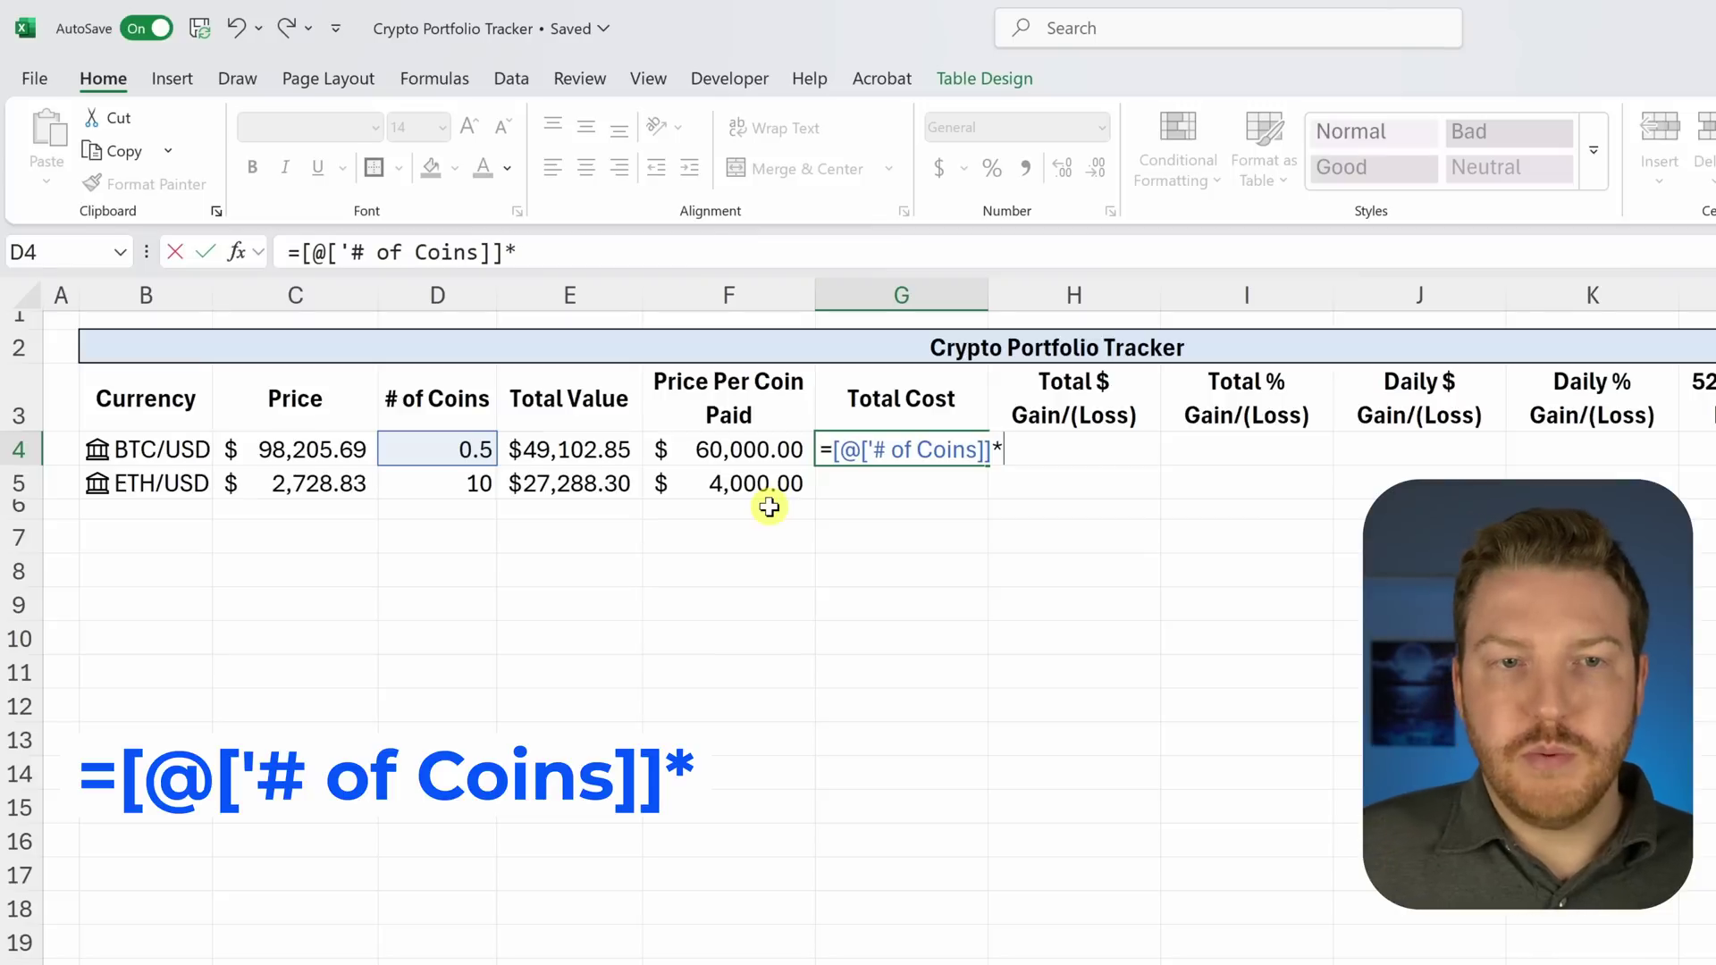
pyautogui.press('Left')
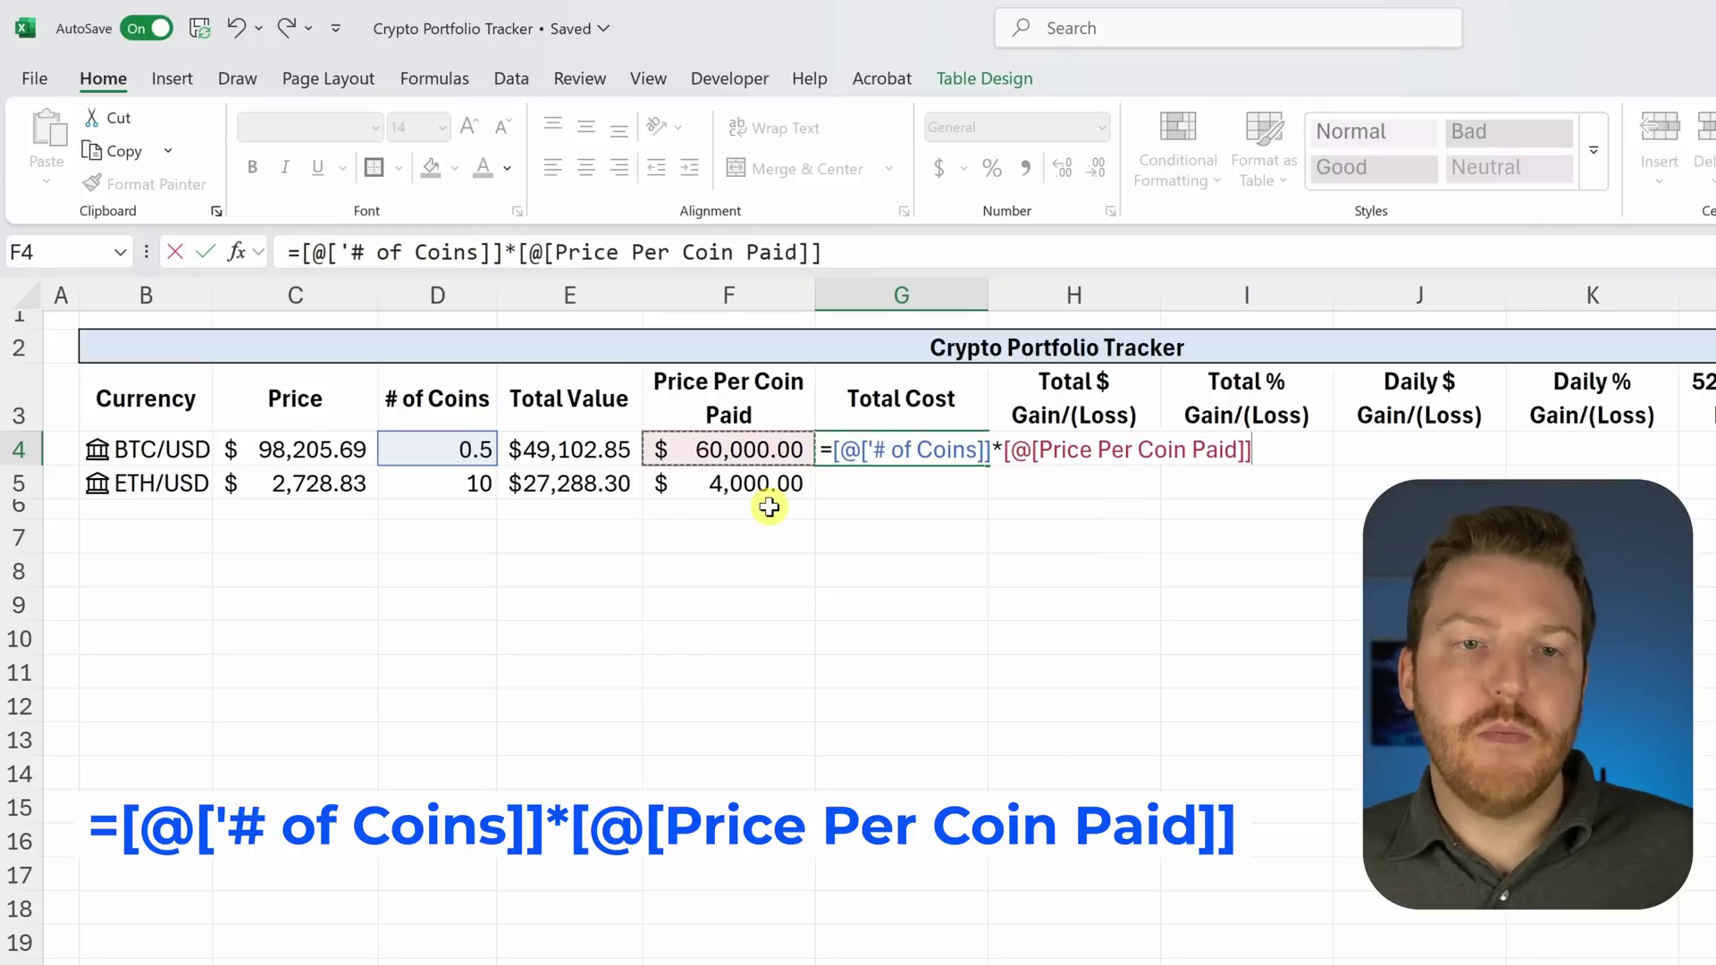
pyautogui.press('Return')
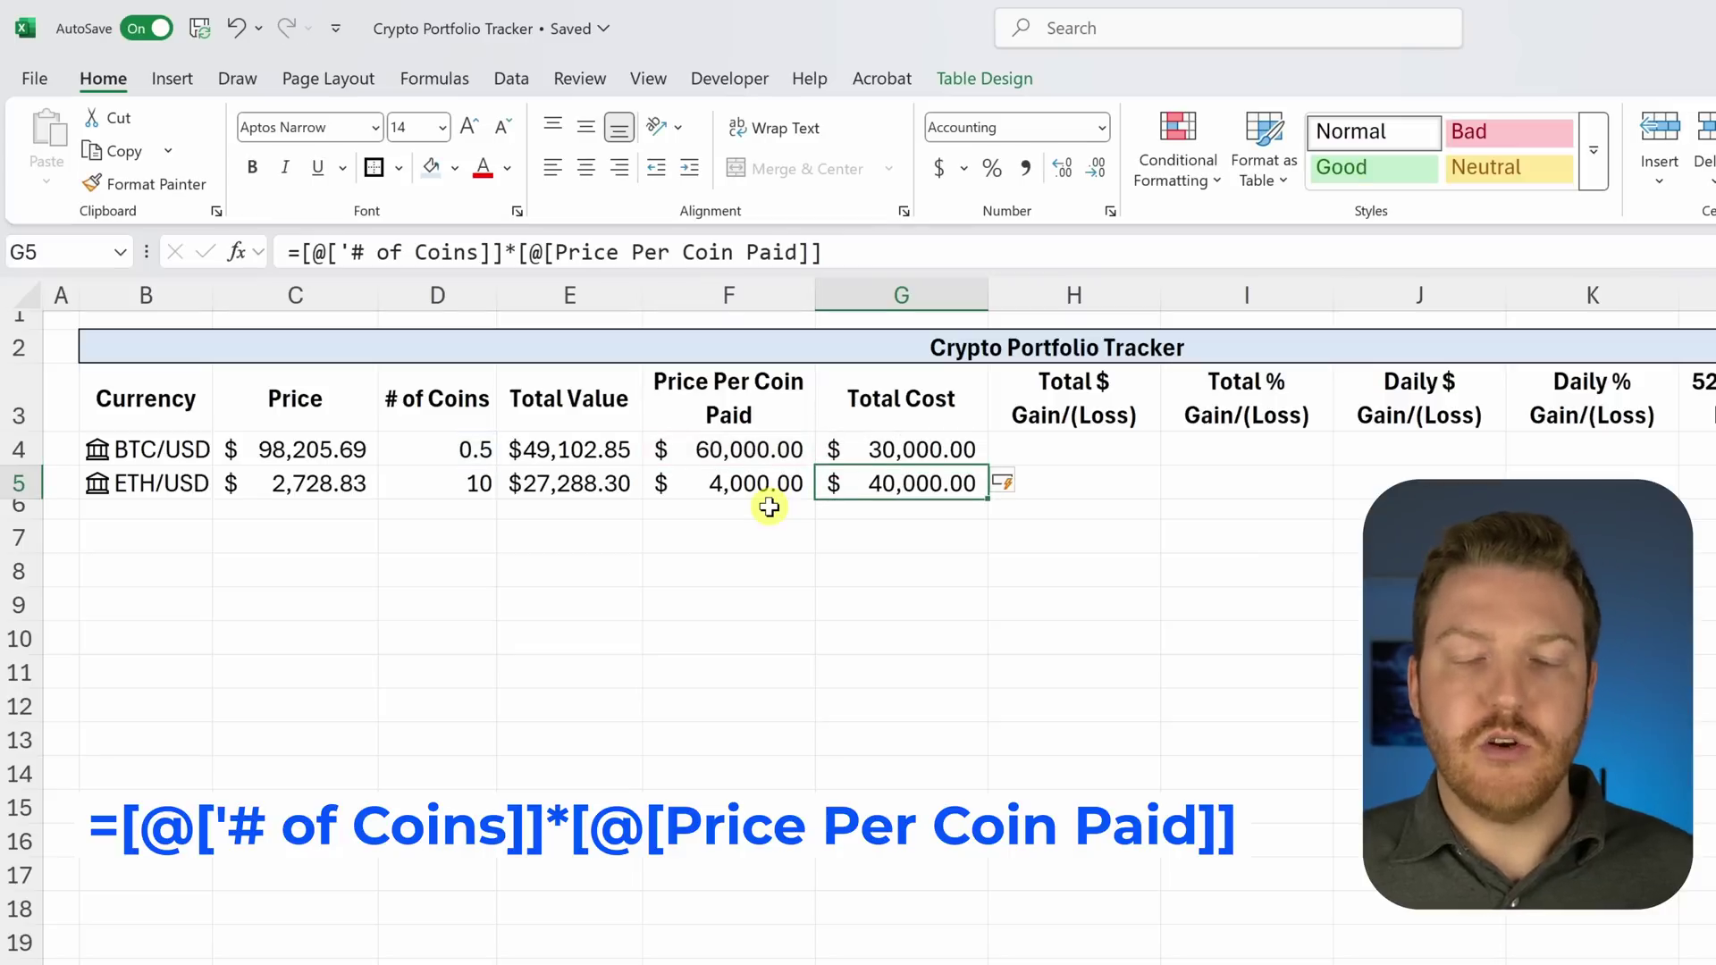
pyautogui.click(897, 451)
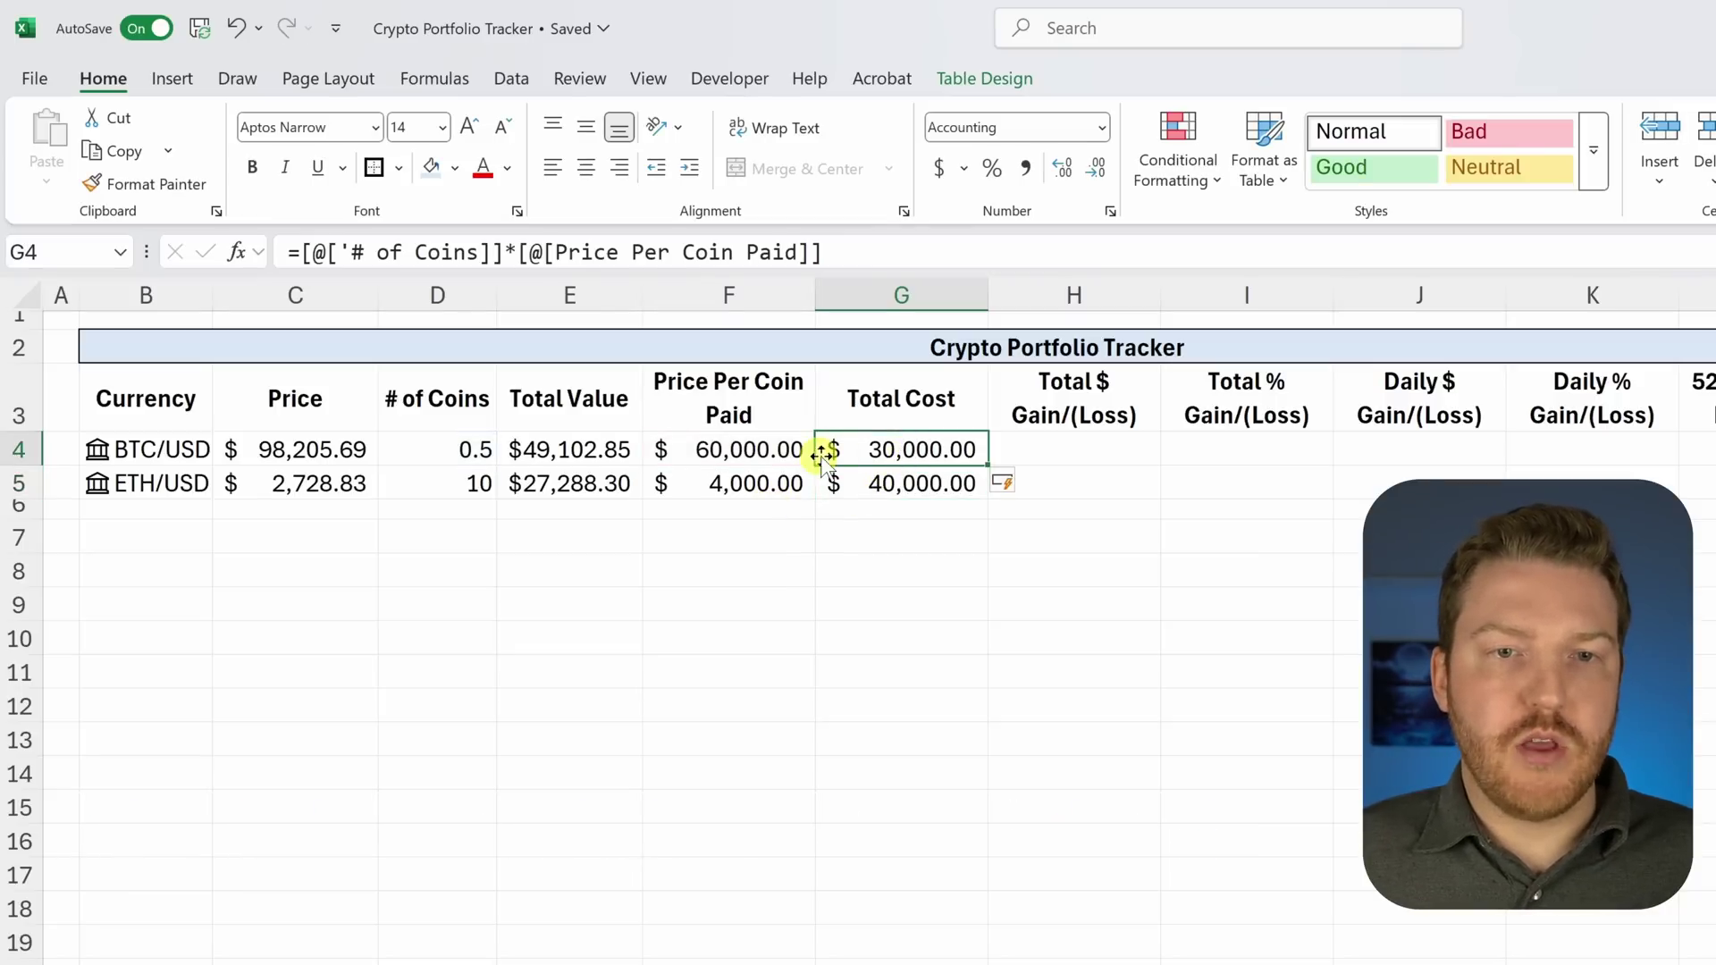
pyautogui.click(916, 490)
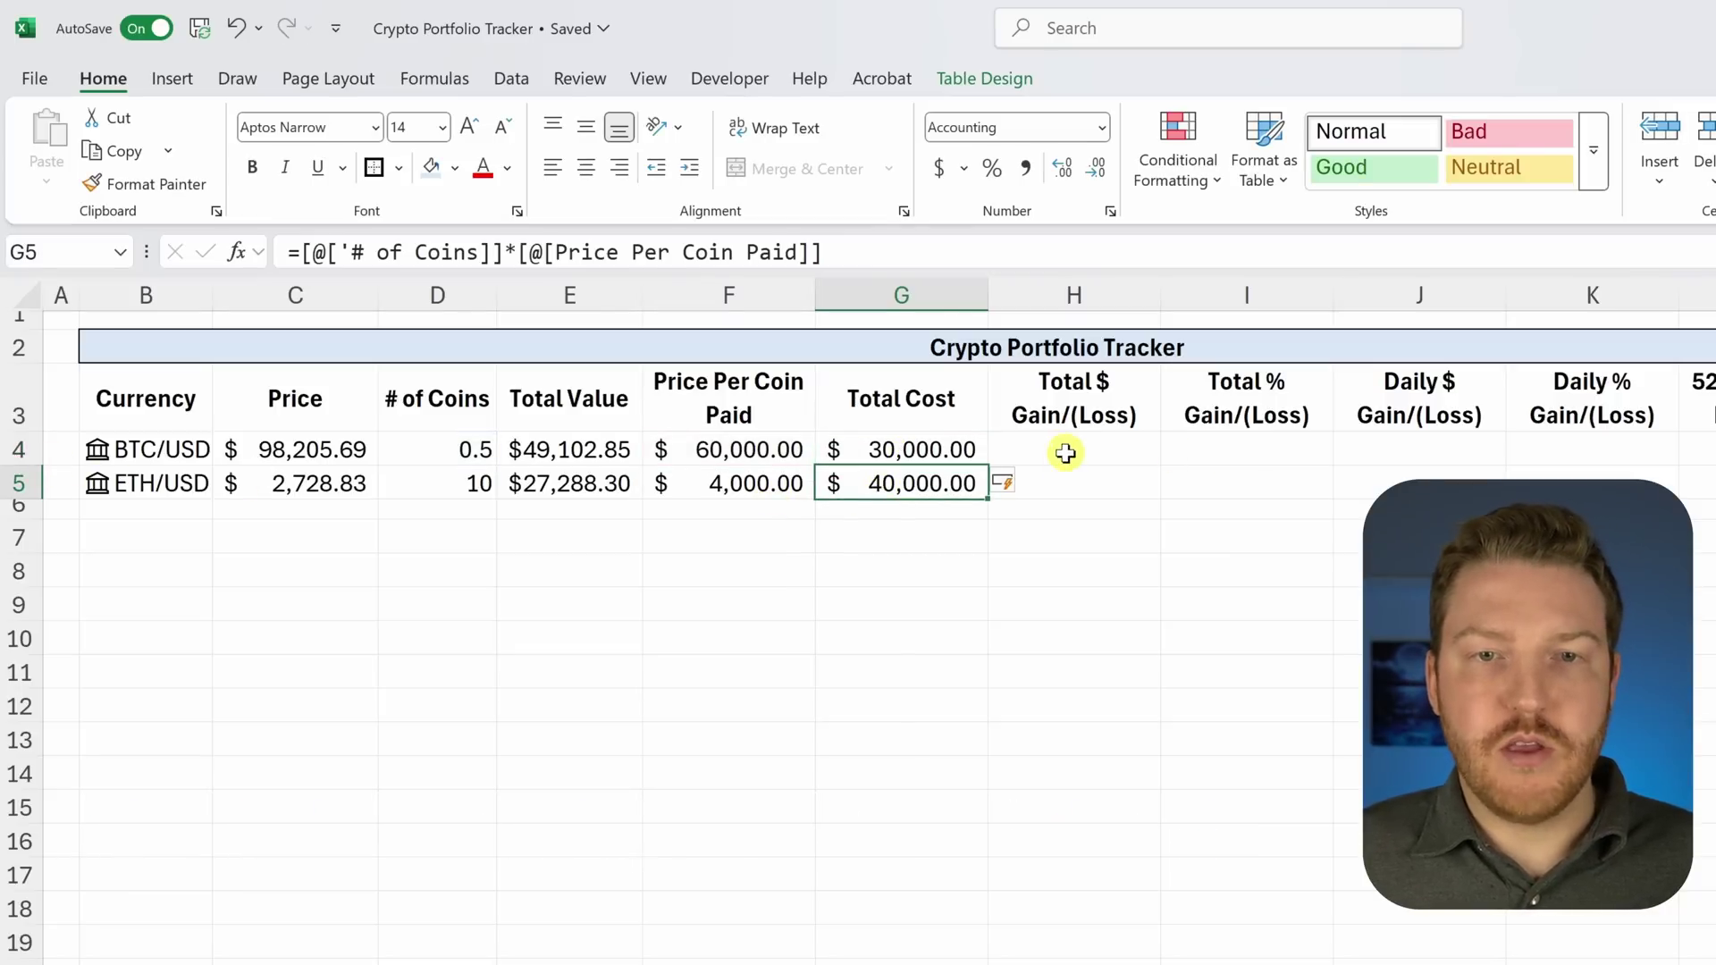
# Step: Fill the Total $ Gain/(Loss) column with the formula =[@[Total Value]]-[@[Total Cost]] starting in H4, and check both rows
pyautogui.click(1113, 446)
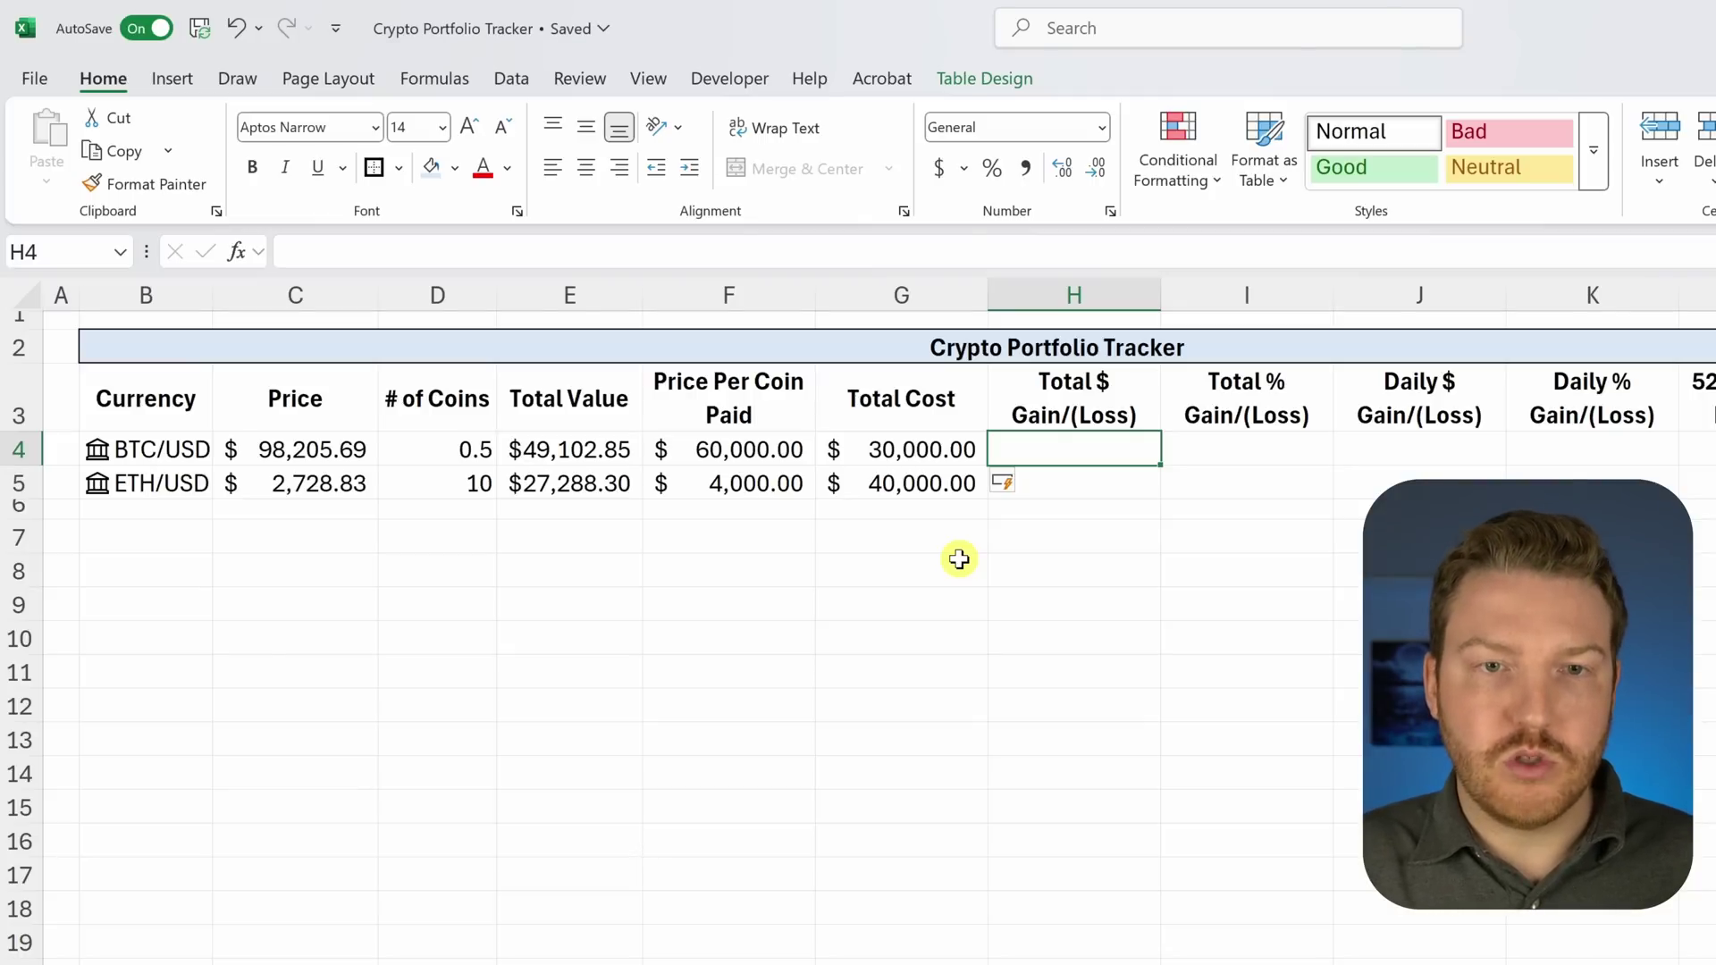
pyautogui.write('=')
pyautogui.press('Left')
pyautogui.press('Left')
pyautogui.press('Left')
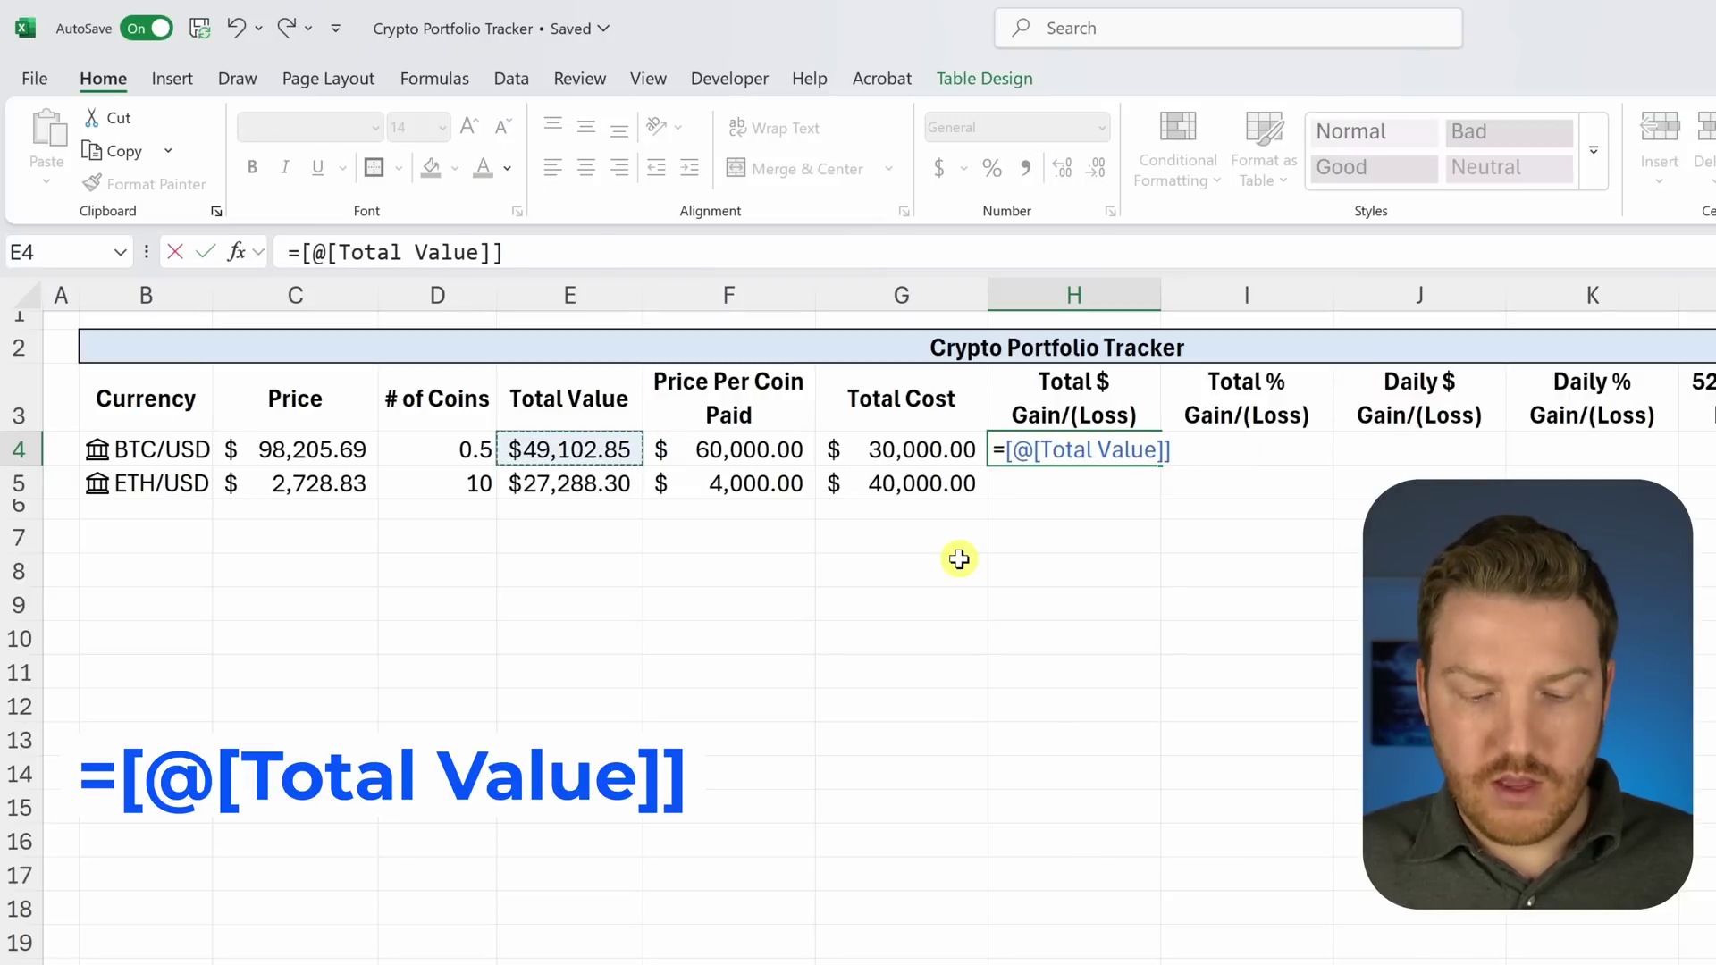
pyautogui.write('-')
pyautogui.press('Left')
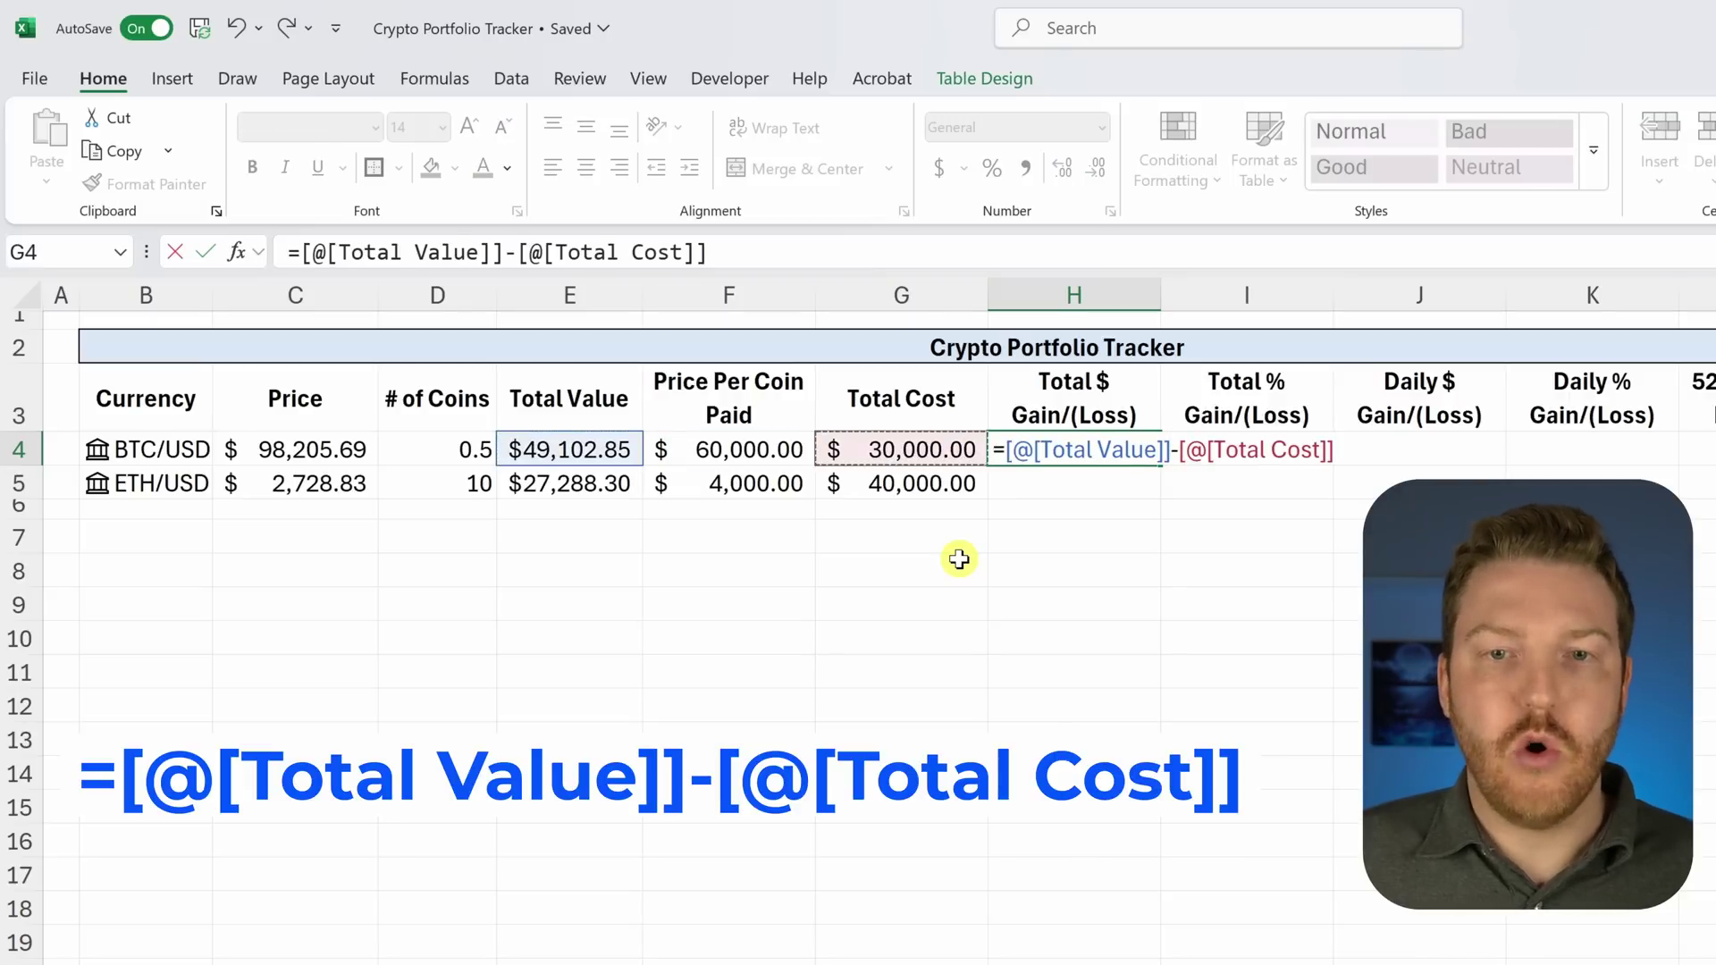
pyautogui.press('Return')
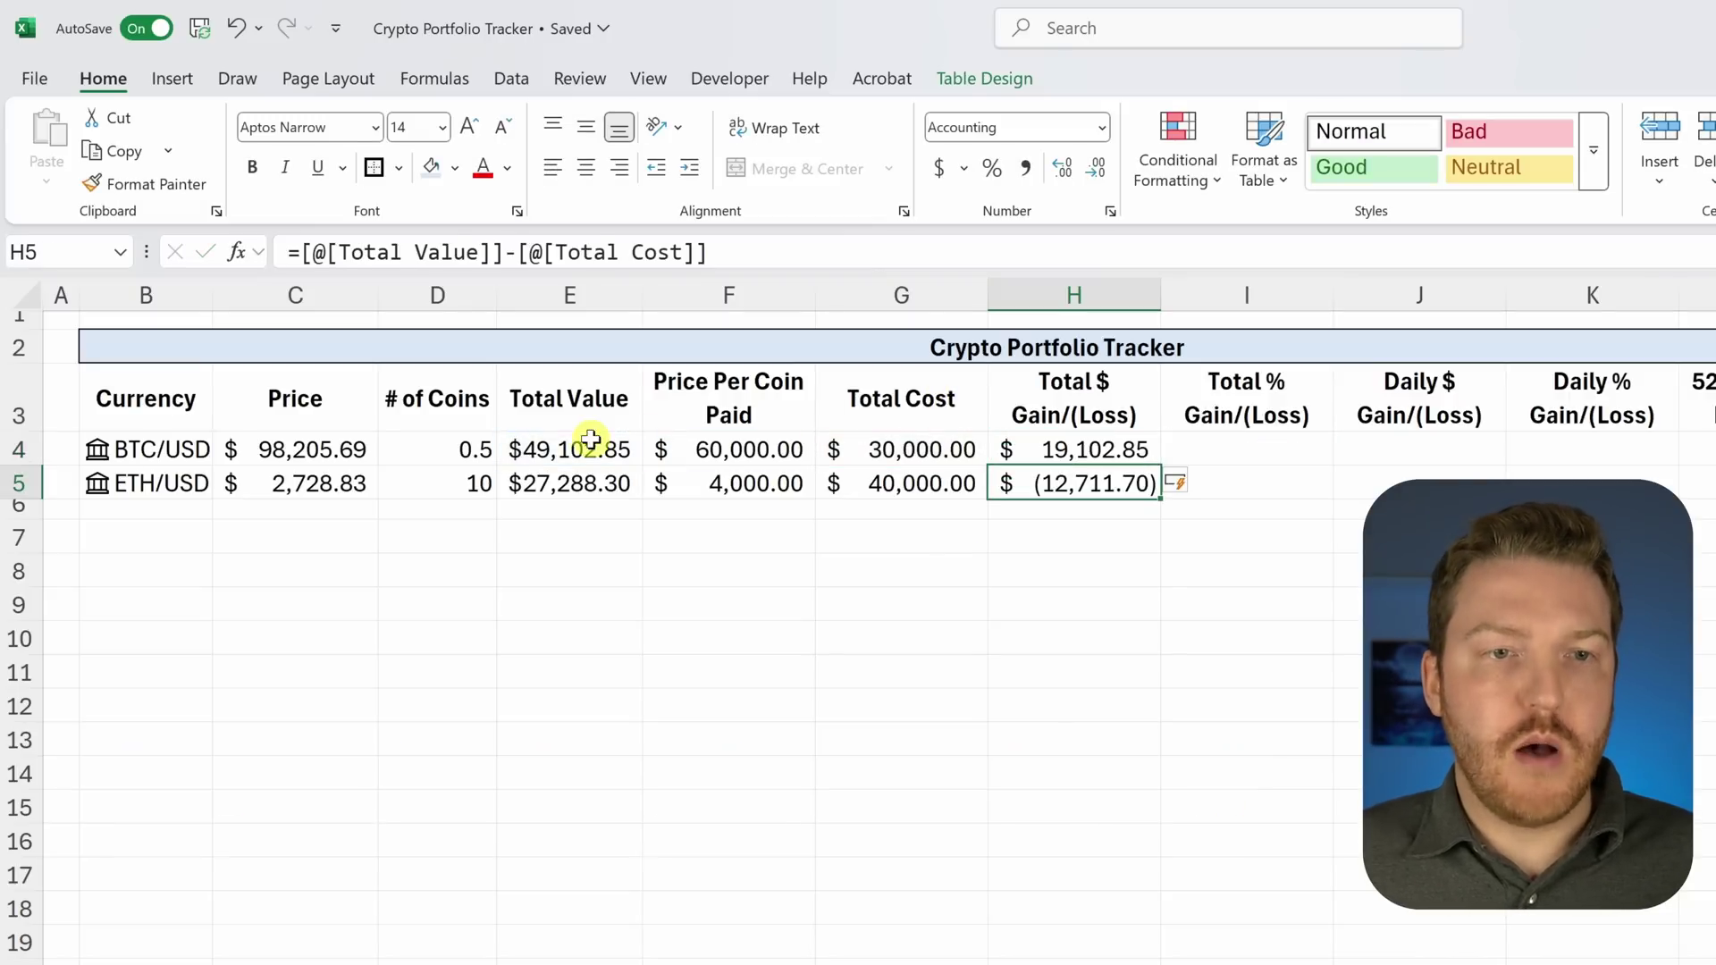
pyautogui.click(1079, 458)
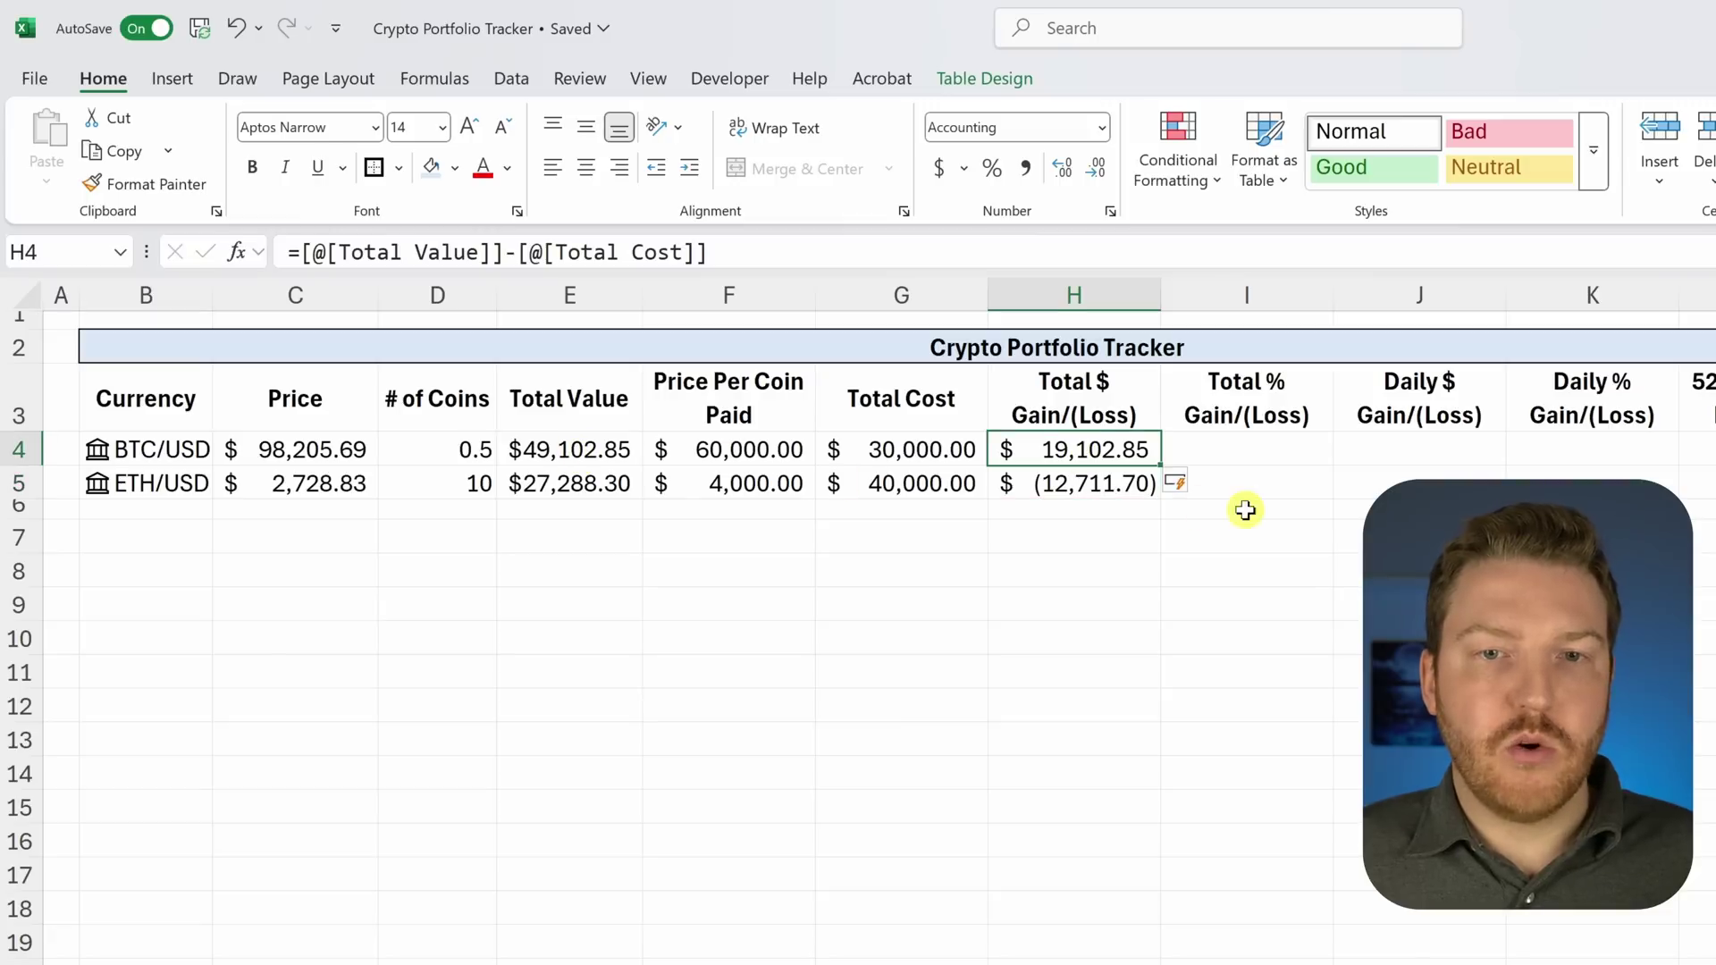
pyautogui.click(1108, 487)
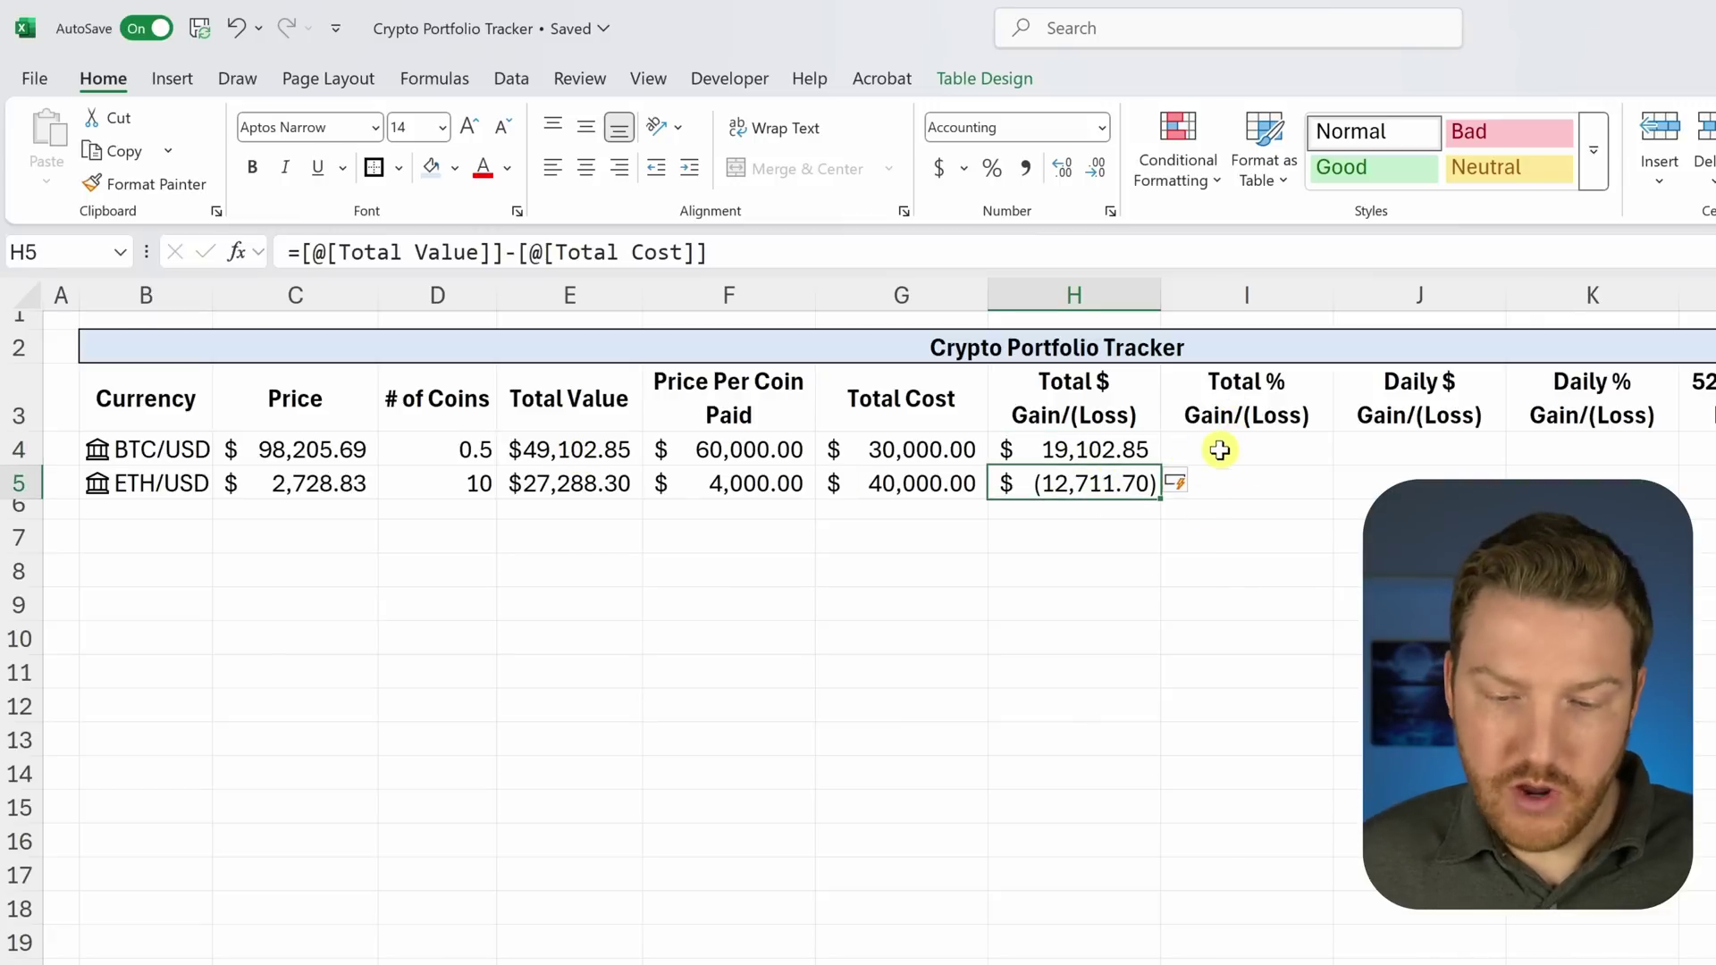
# Step: Fill the Total % Gain/(Loss) column with =[@[Total $ Gain/(Loss)]]/[@[Total Cost]] starting in I4, and select its values in I4:I5
pyautogui.click(1074, 395)
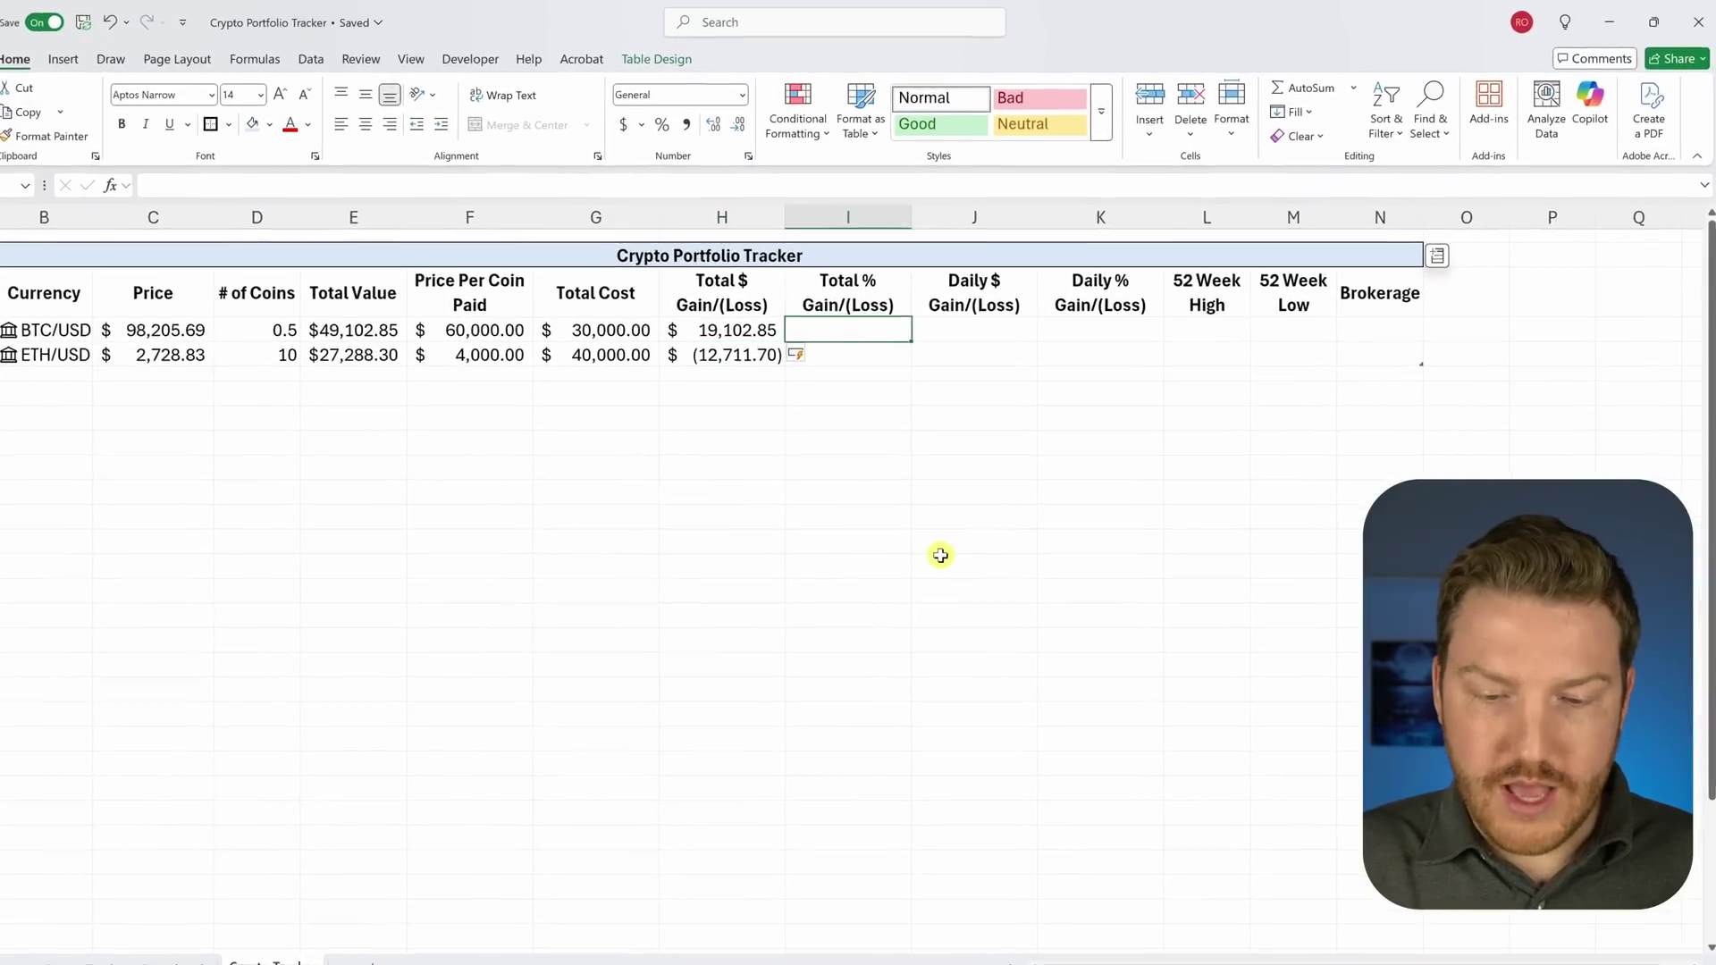
pyautogui.write('=')
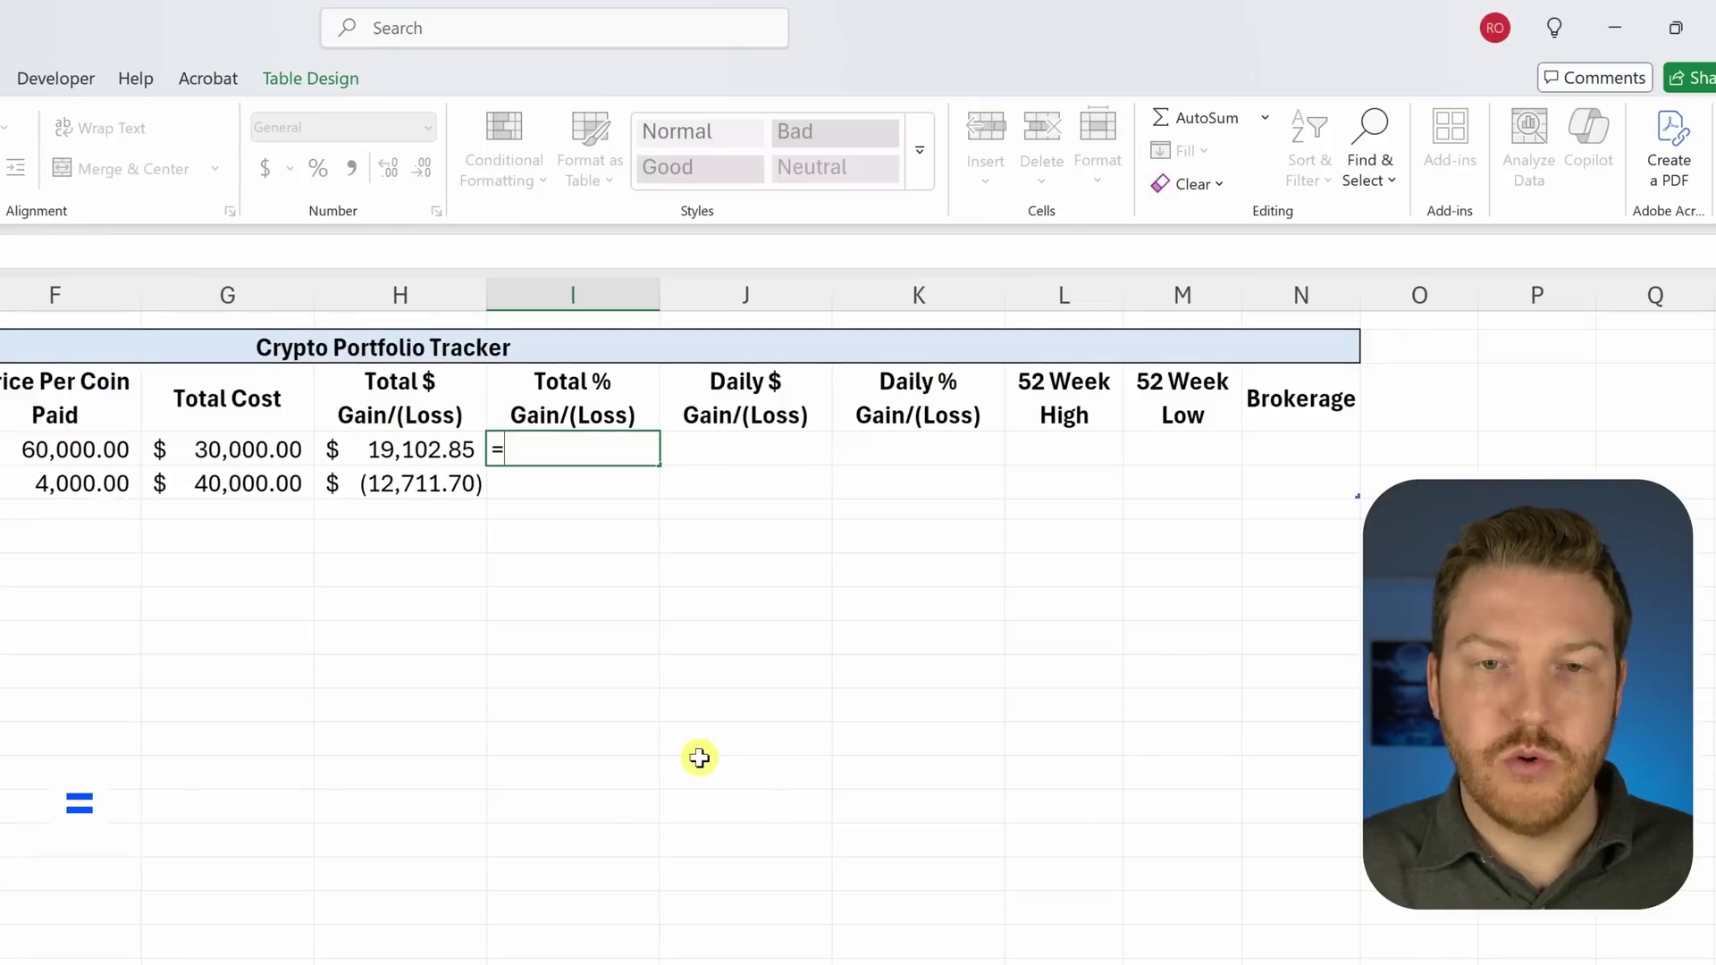
pyautogui.press('Left')
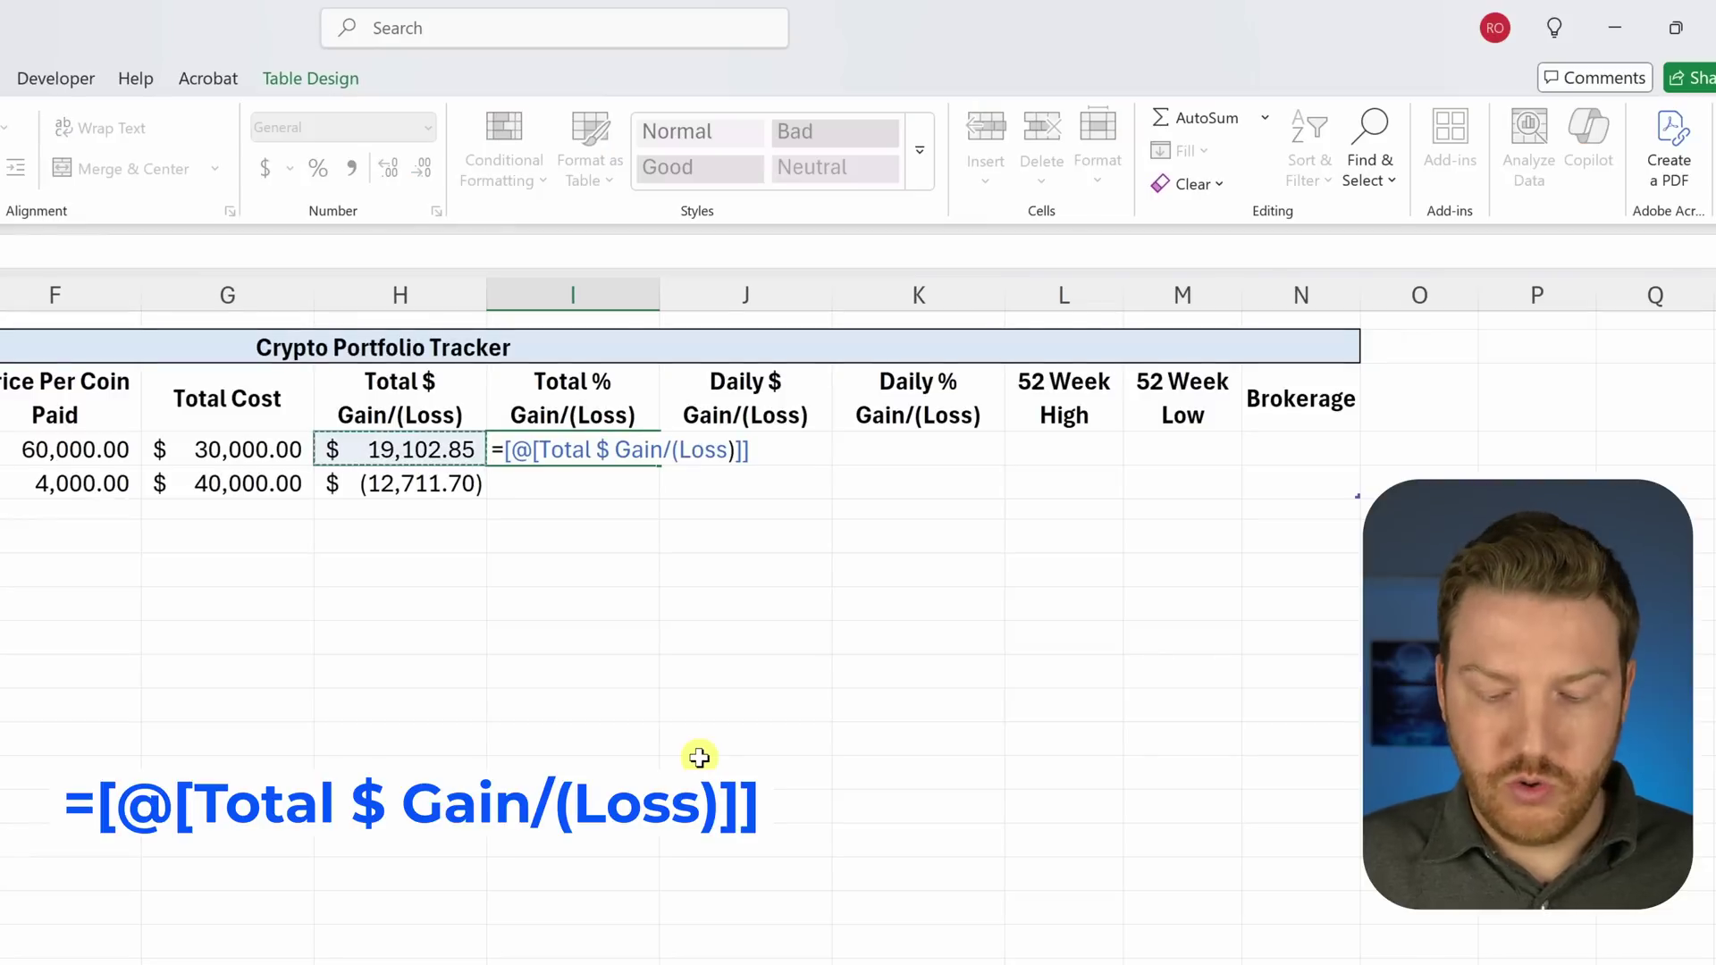
pyautogui.write('/')
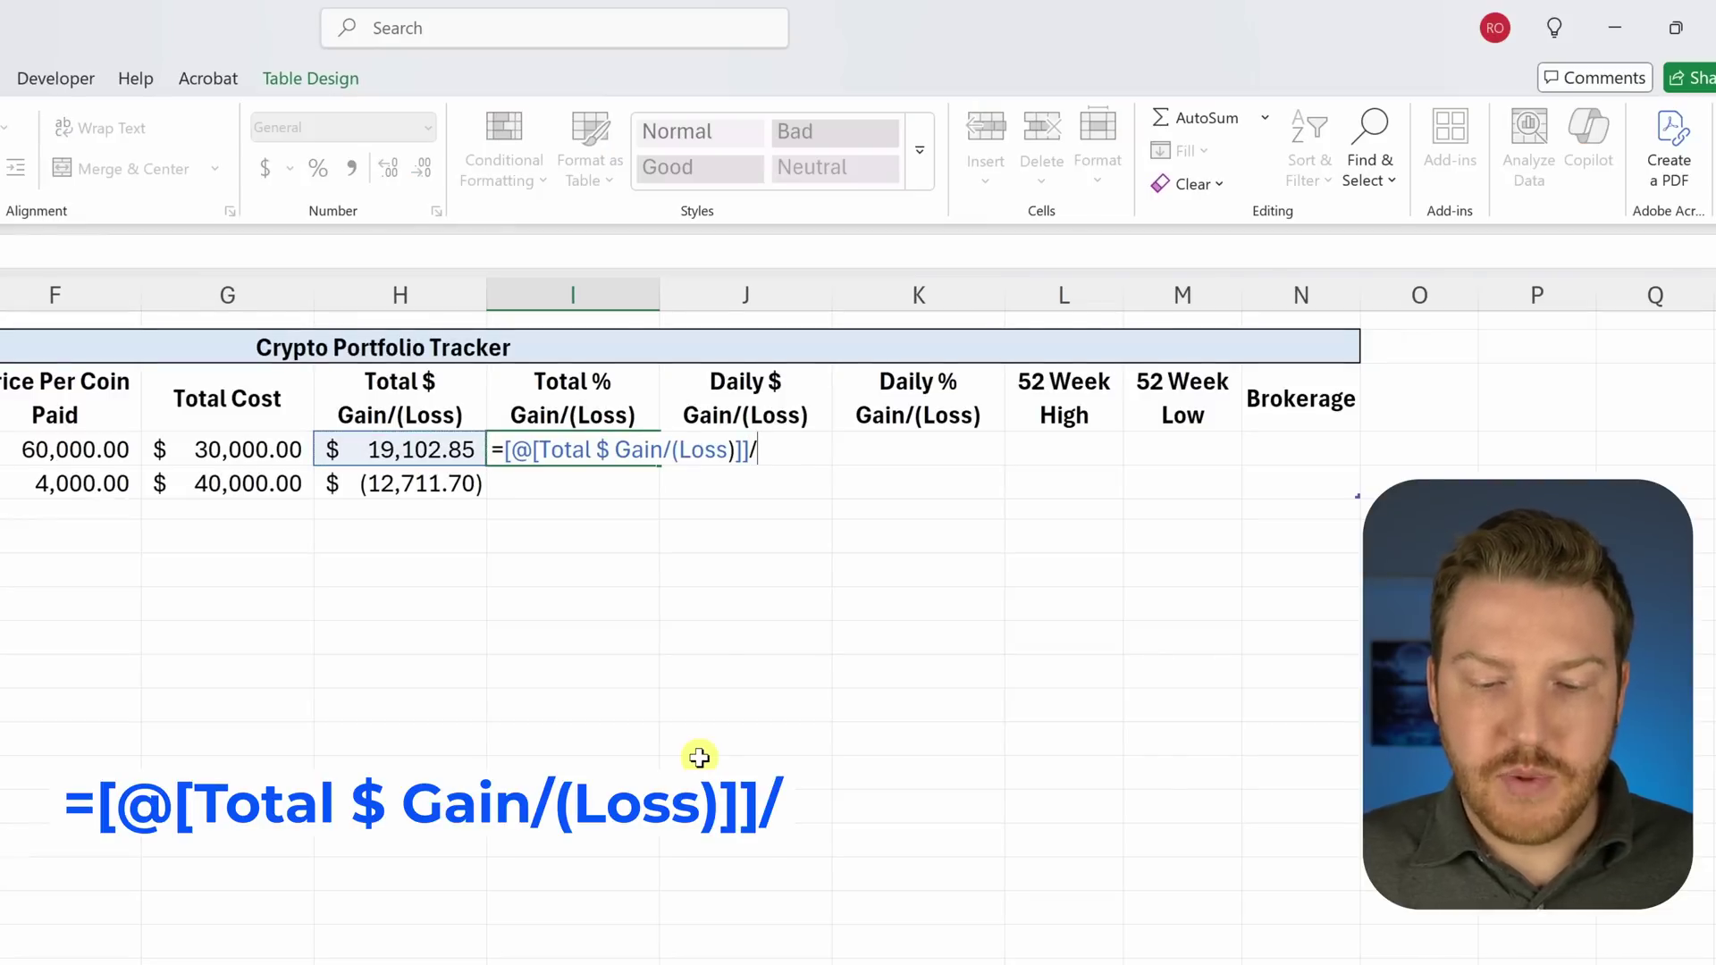
pyautogui.press('Left')
pyautogui.press('Left')
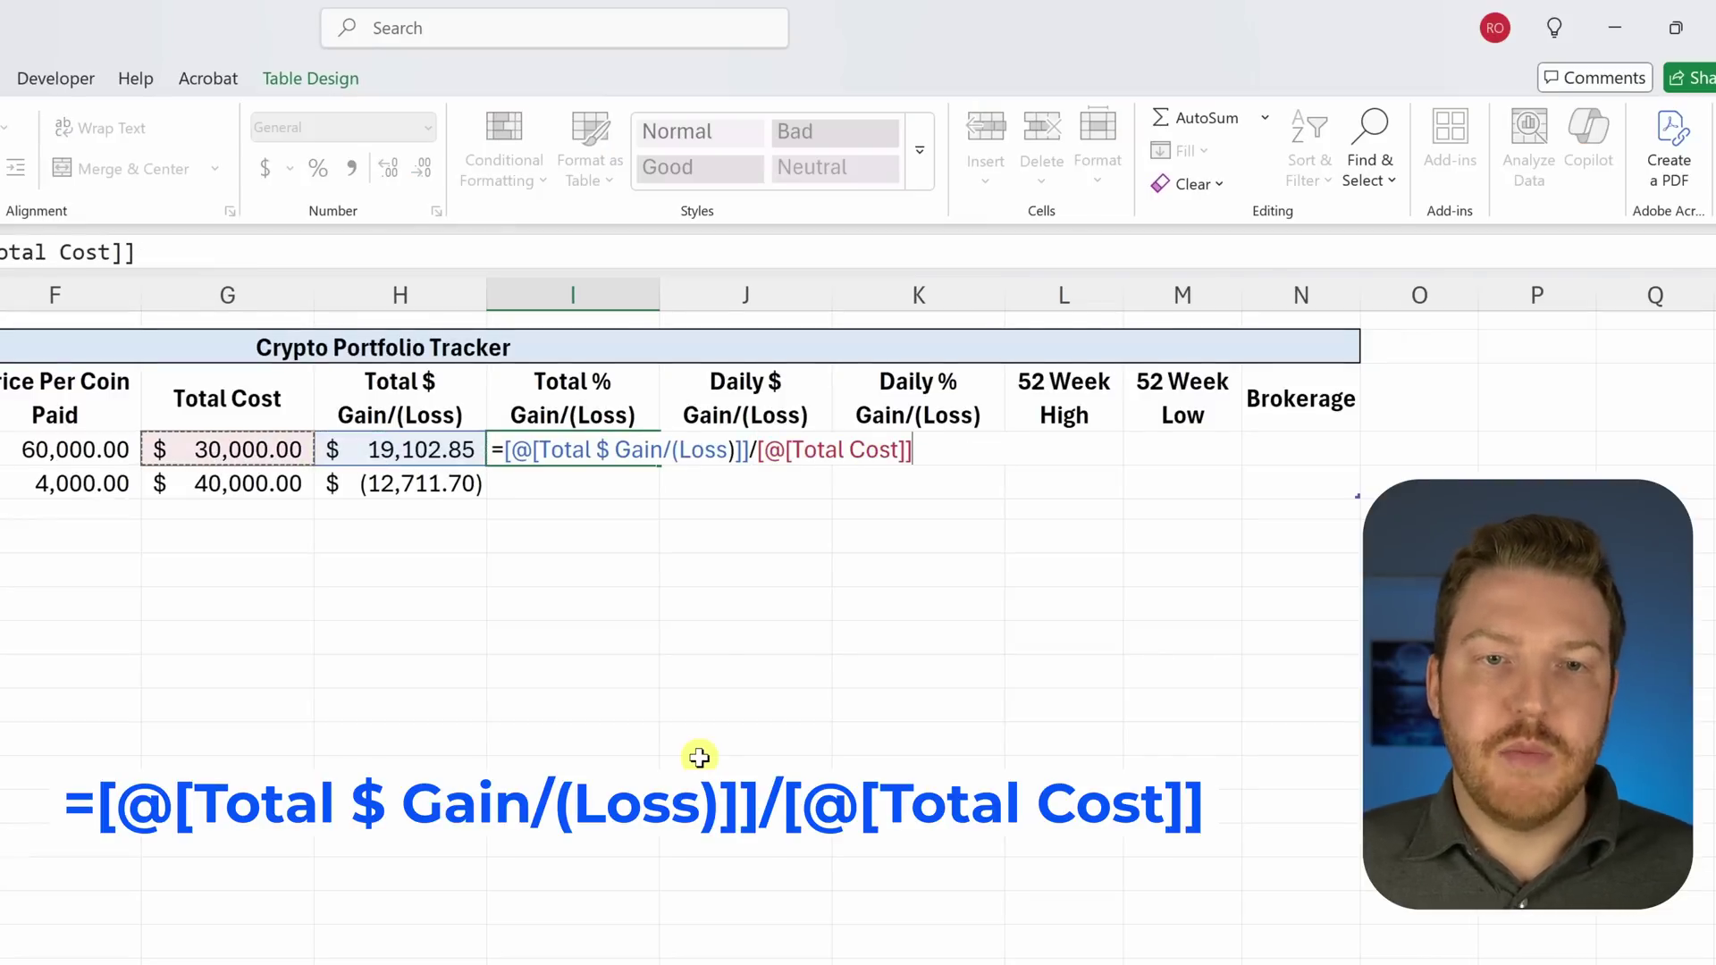
pyautogui.press('Return')
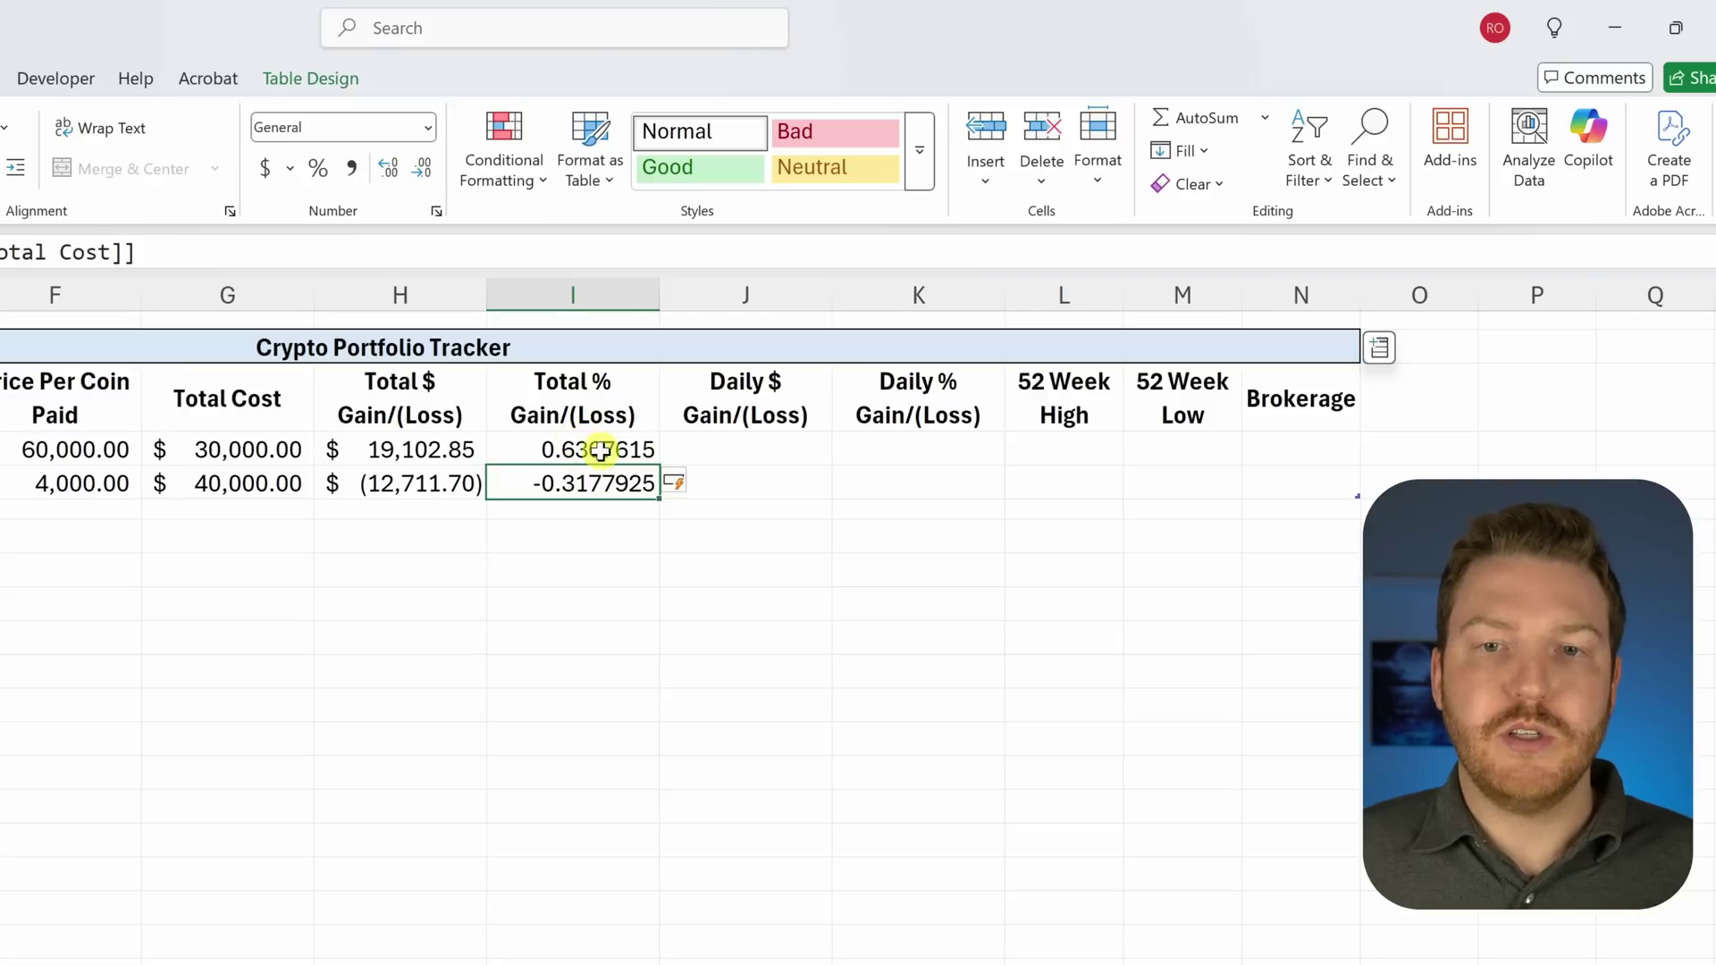
pyautogui.moveTo(601, 448); pyautogui.dragTo(606, 480)
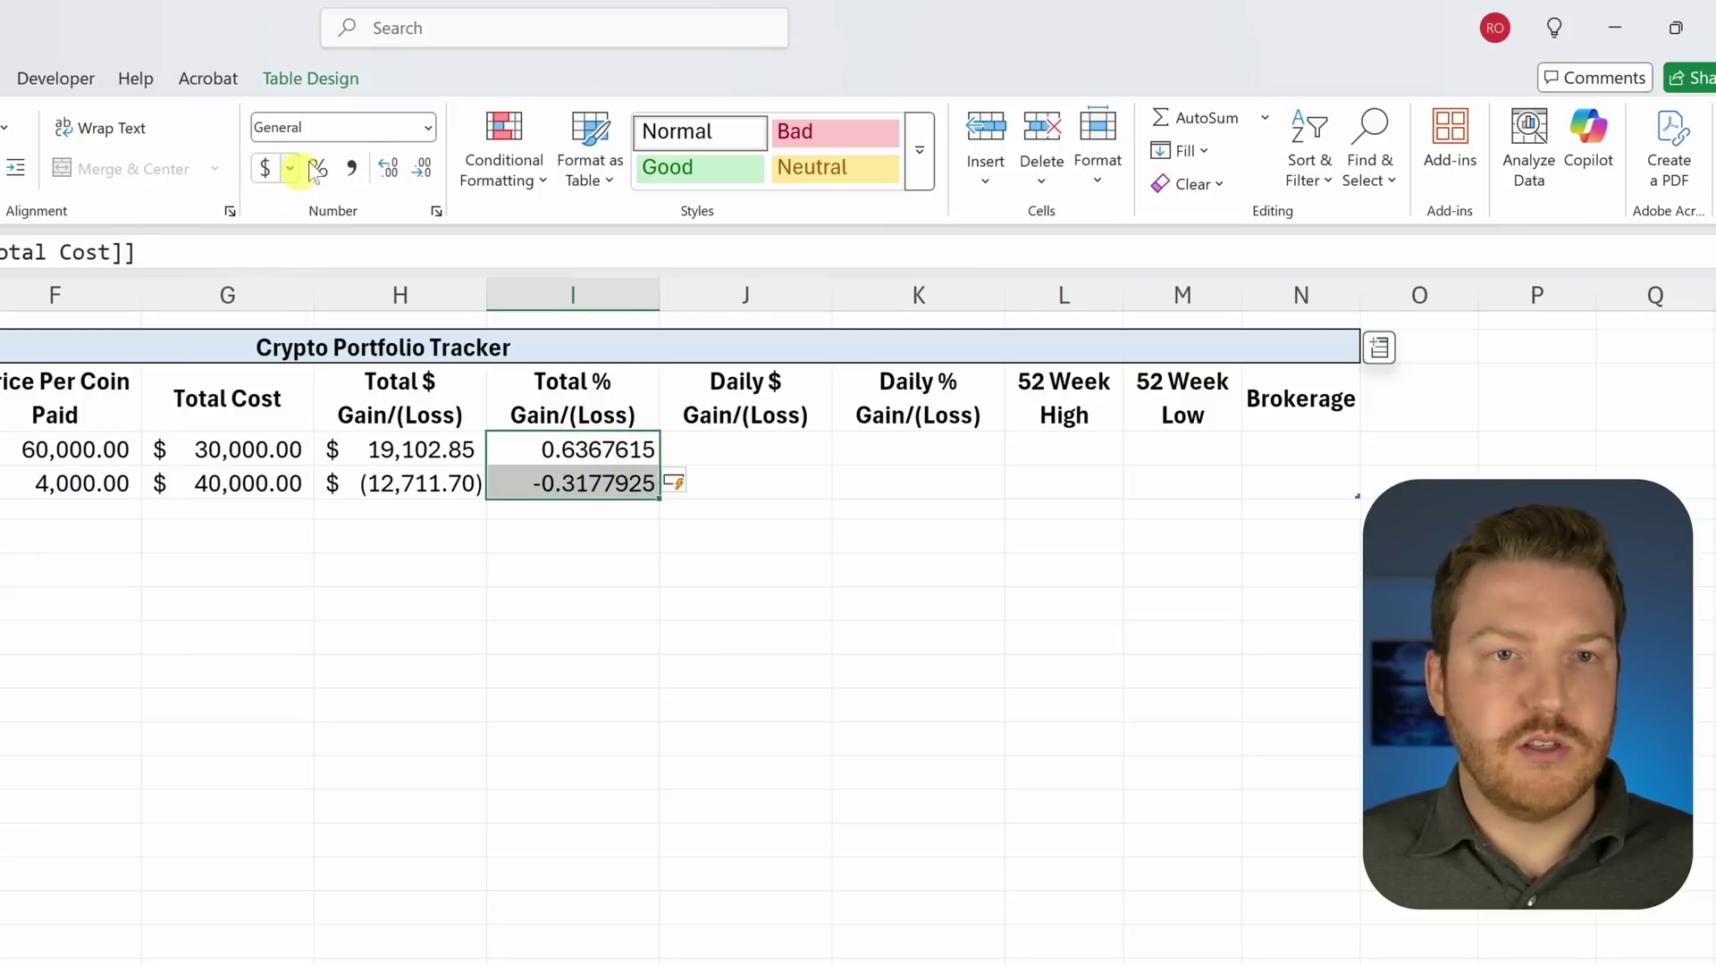
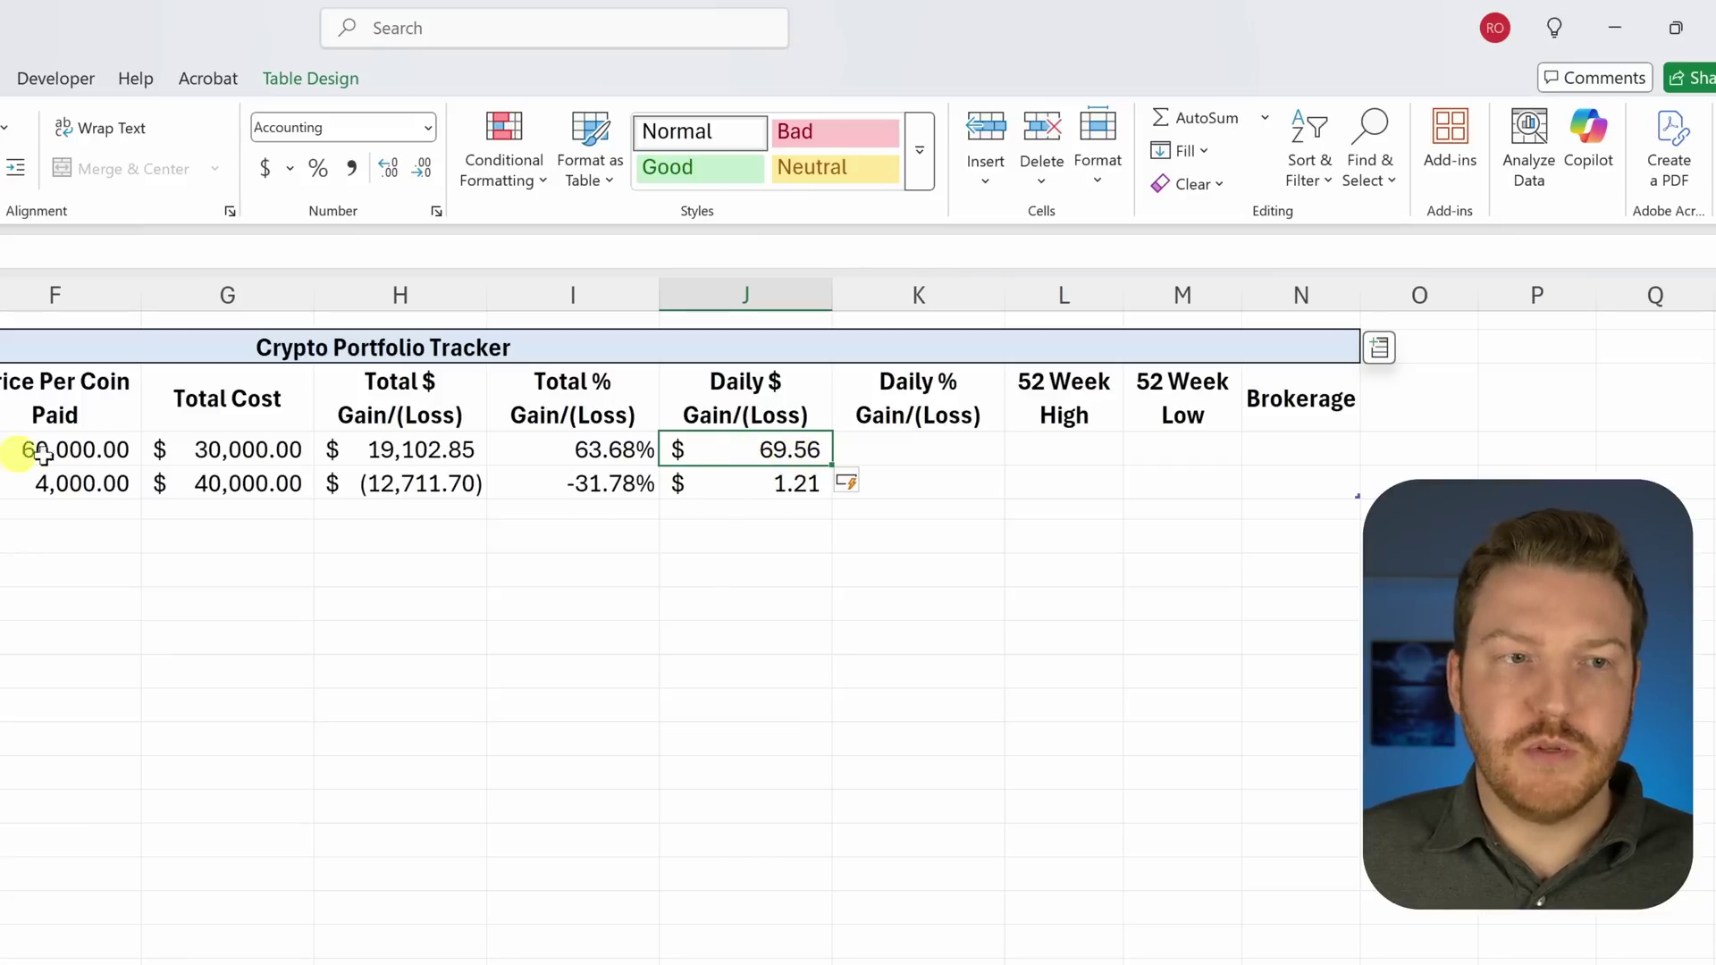
pyautogui.click(721, 482)
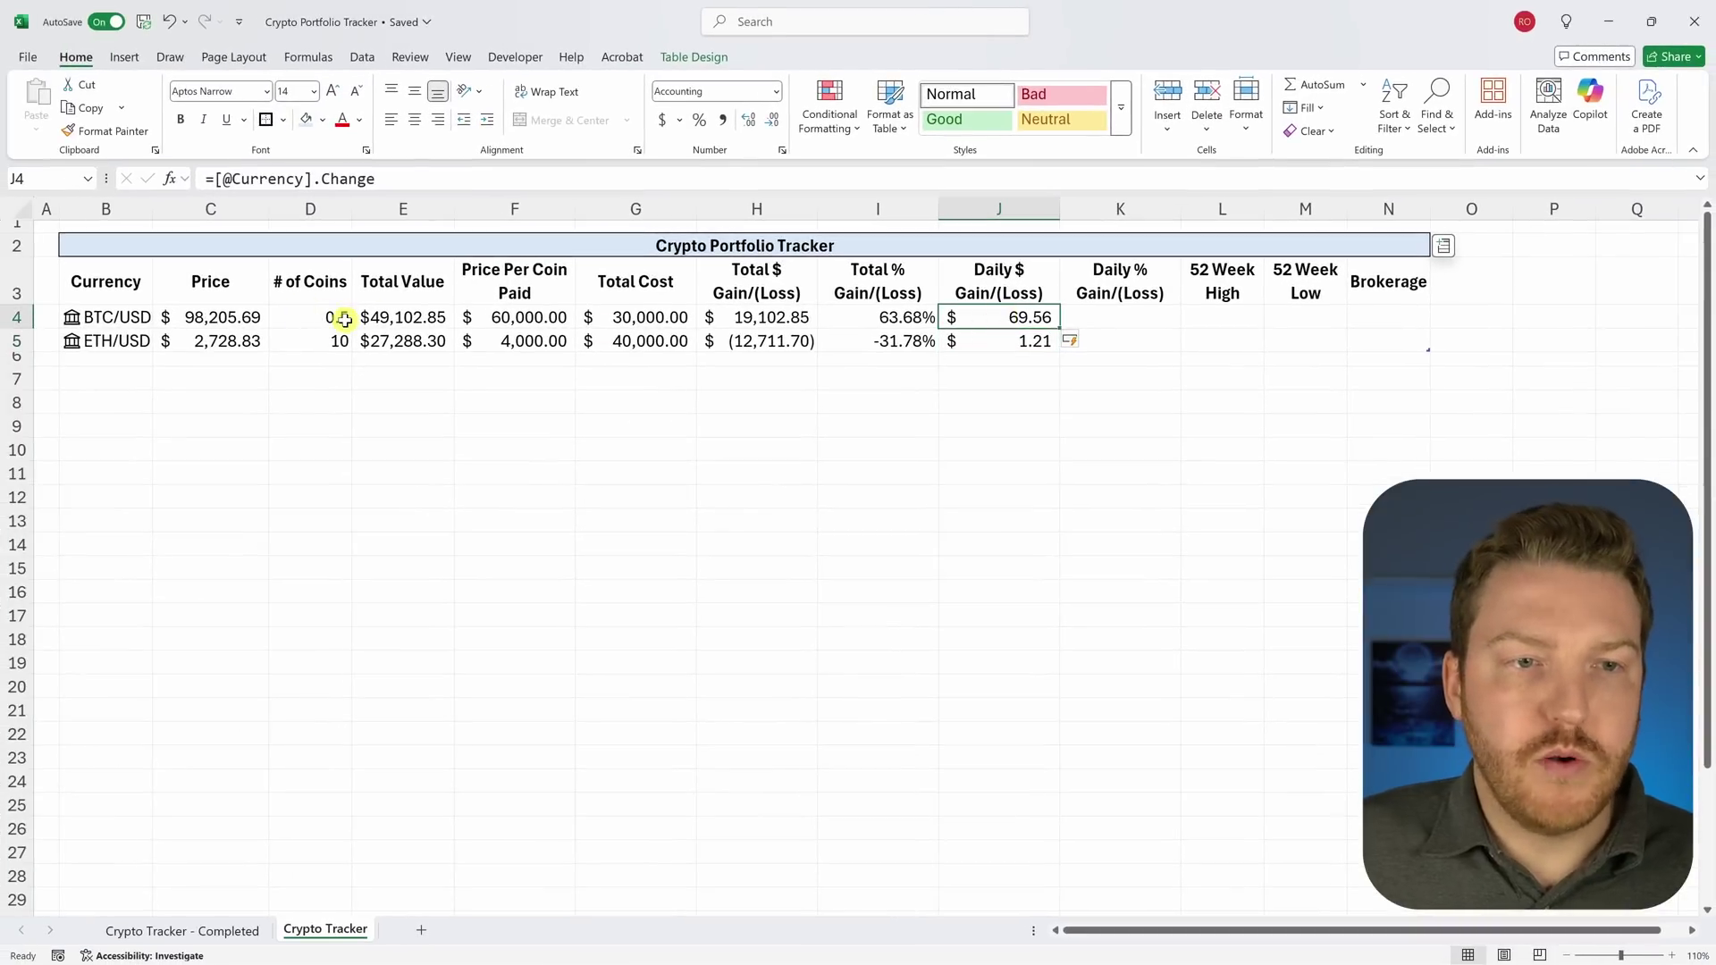
pyautogui.click(402, 176)
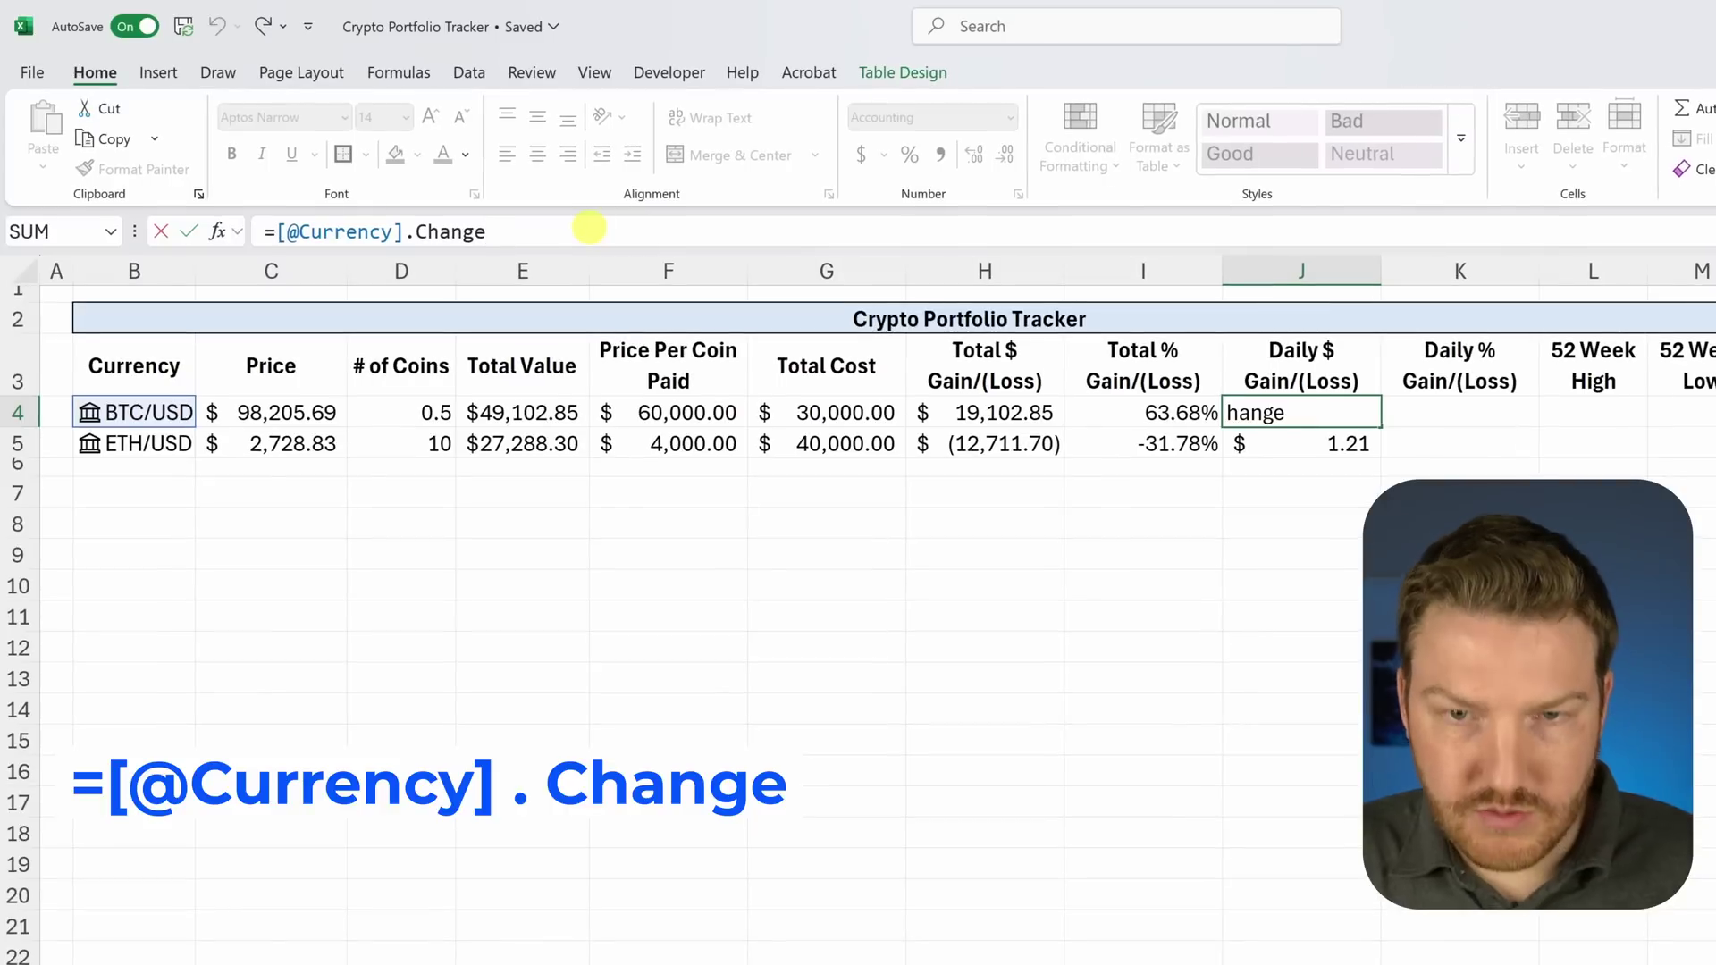
pyautogui.write('*')
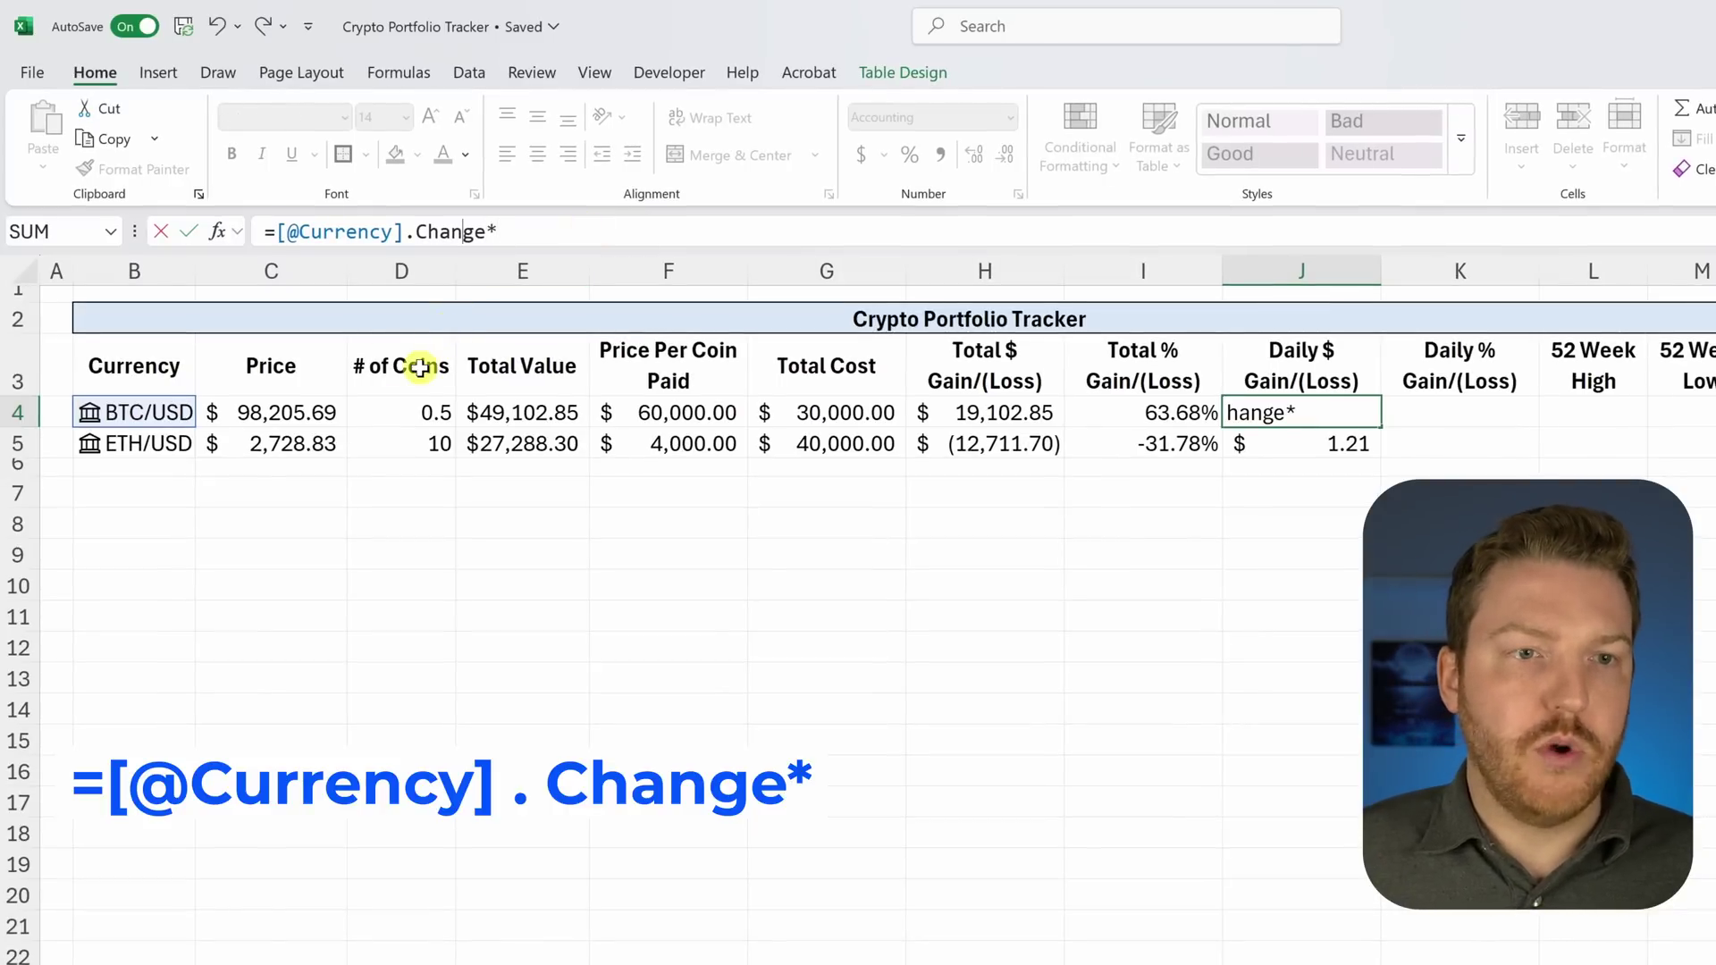
pyautogui.press('Return')
pyautogui.press('Return')
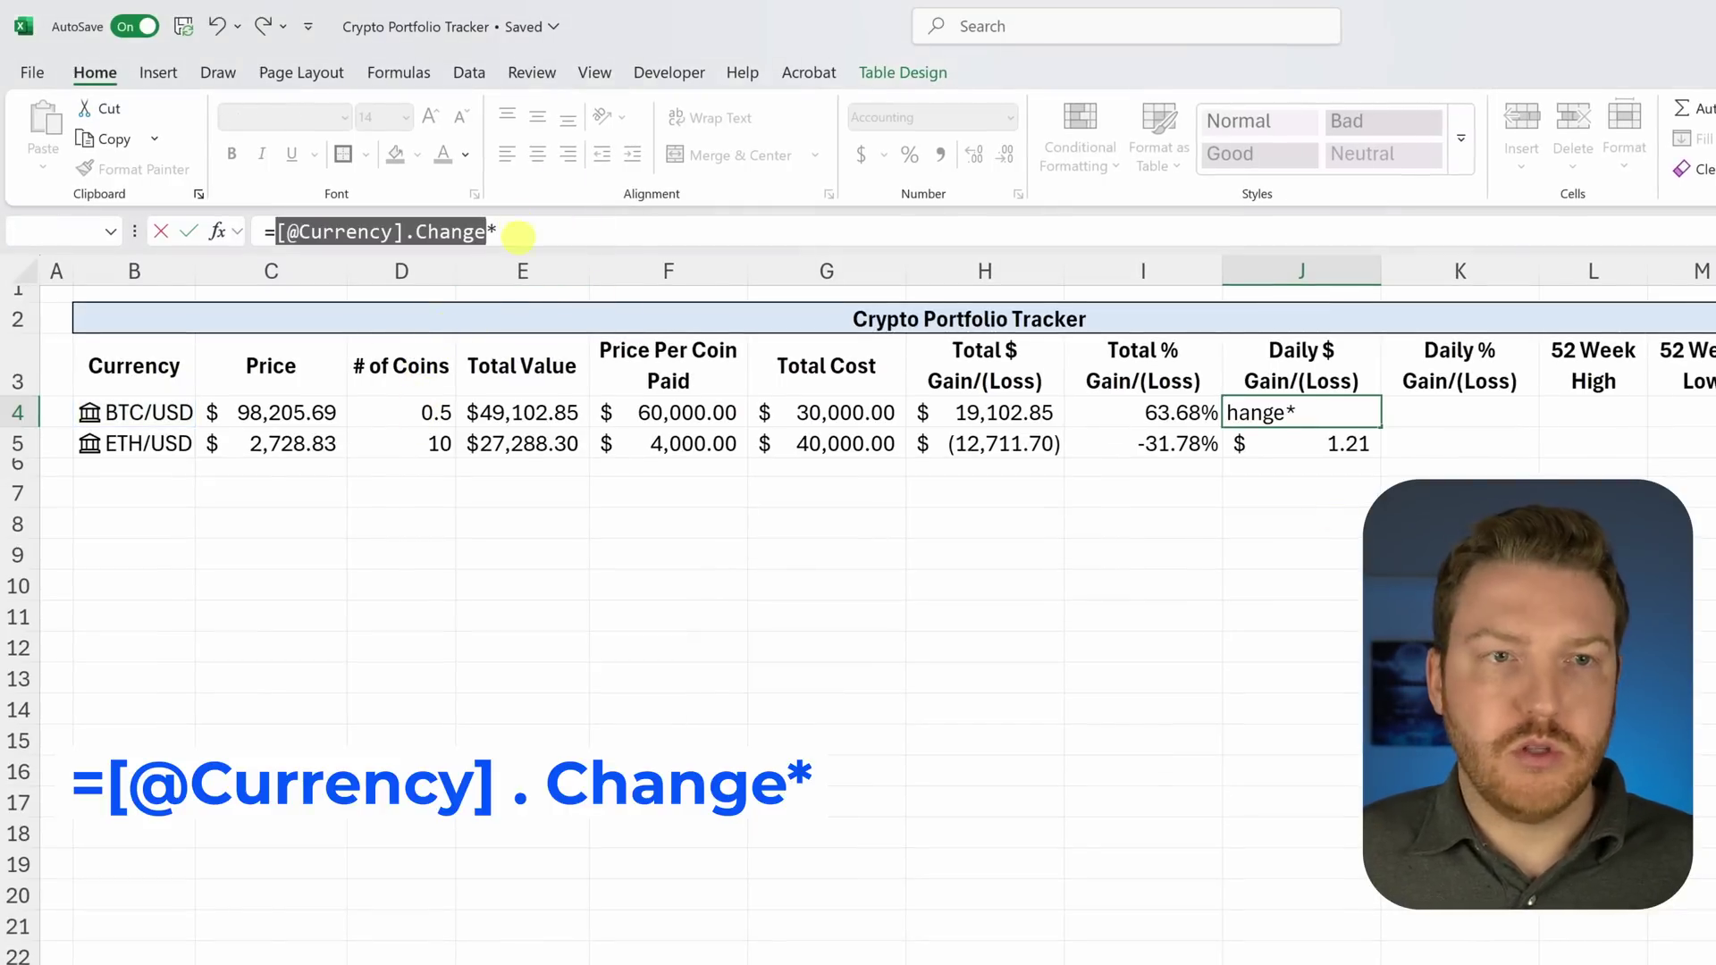
pyautogui.click(447, 412)
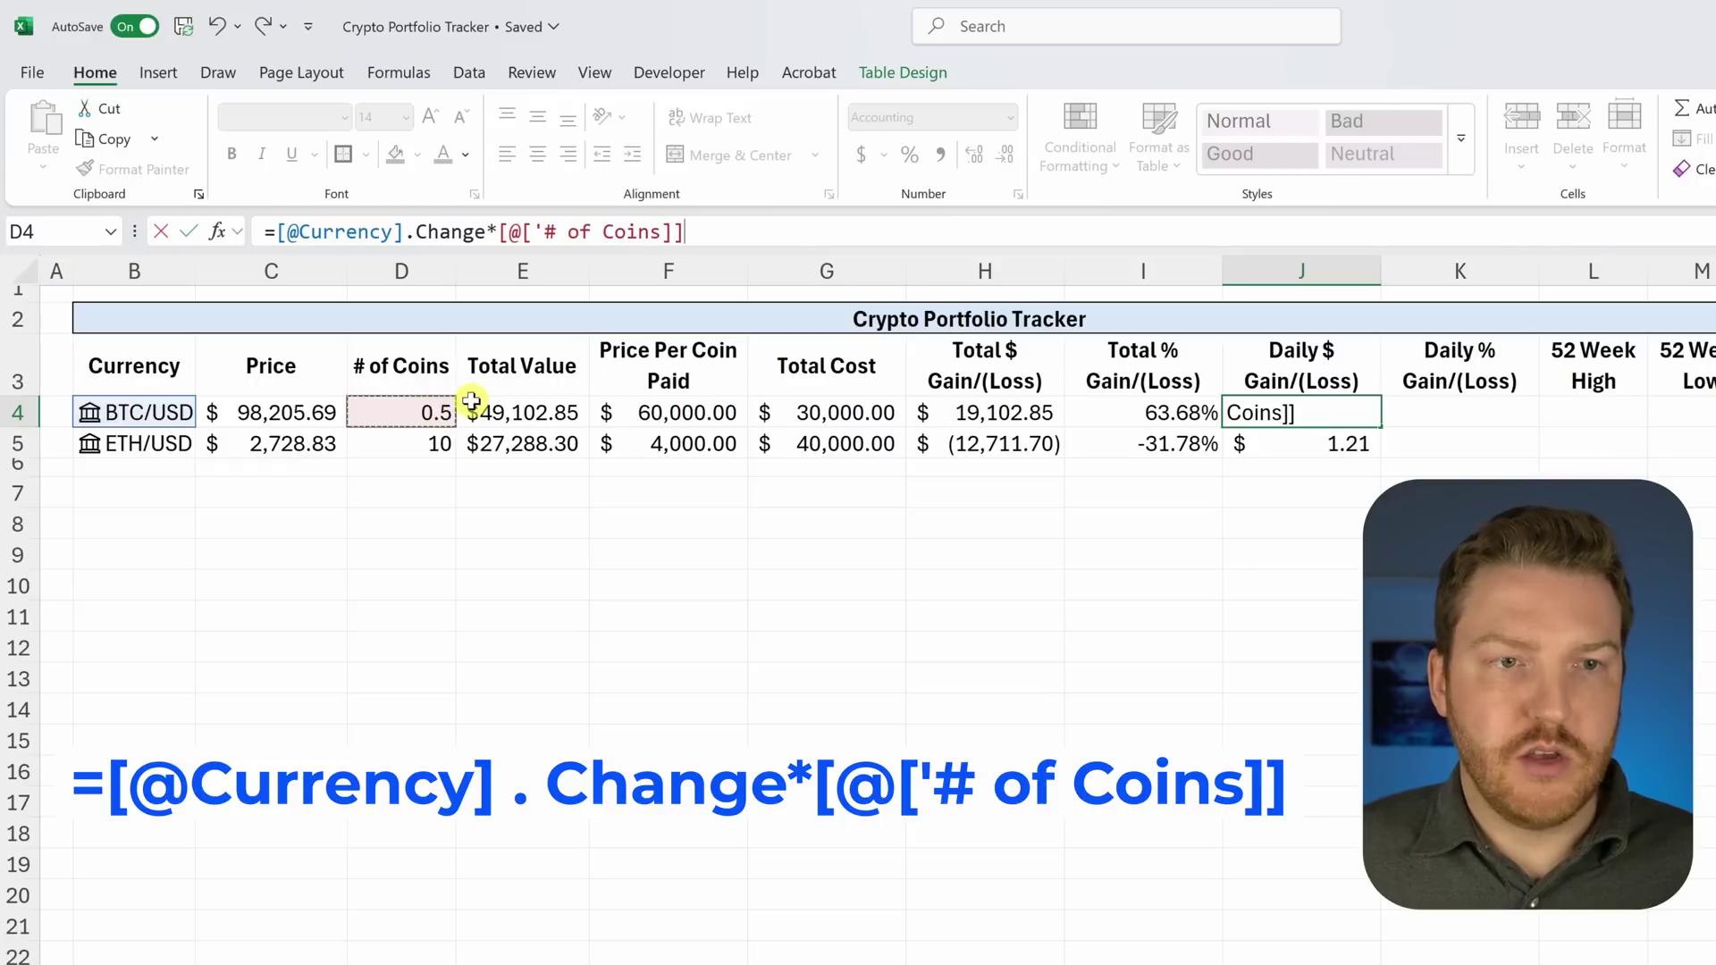
pyautogui.press('Return')
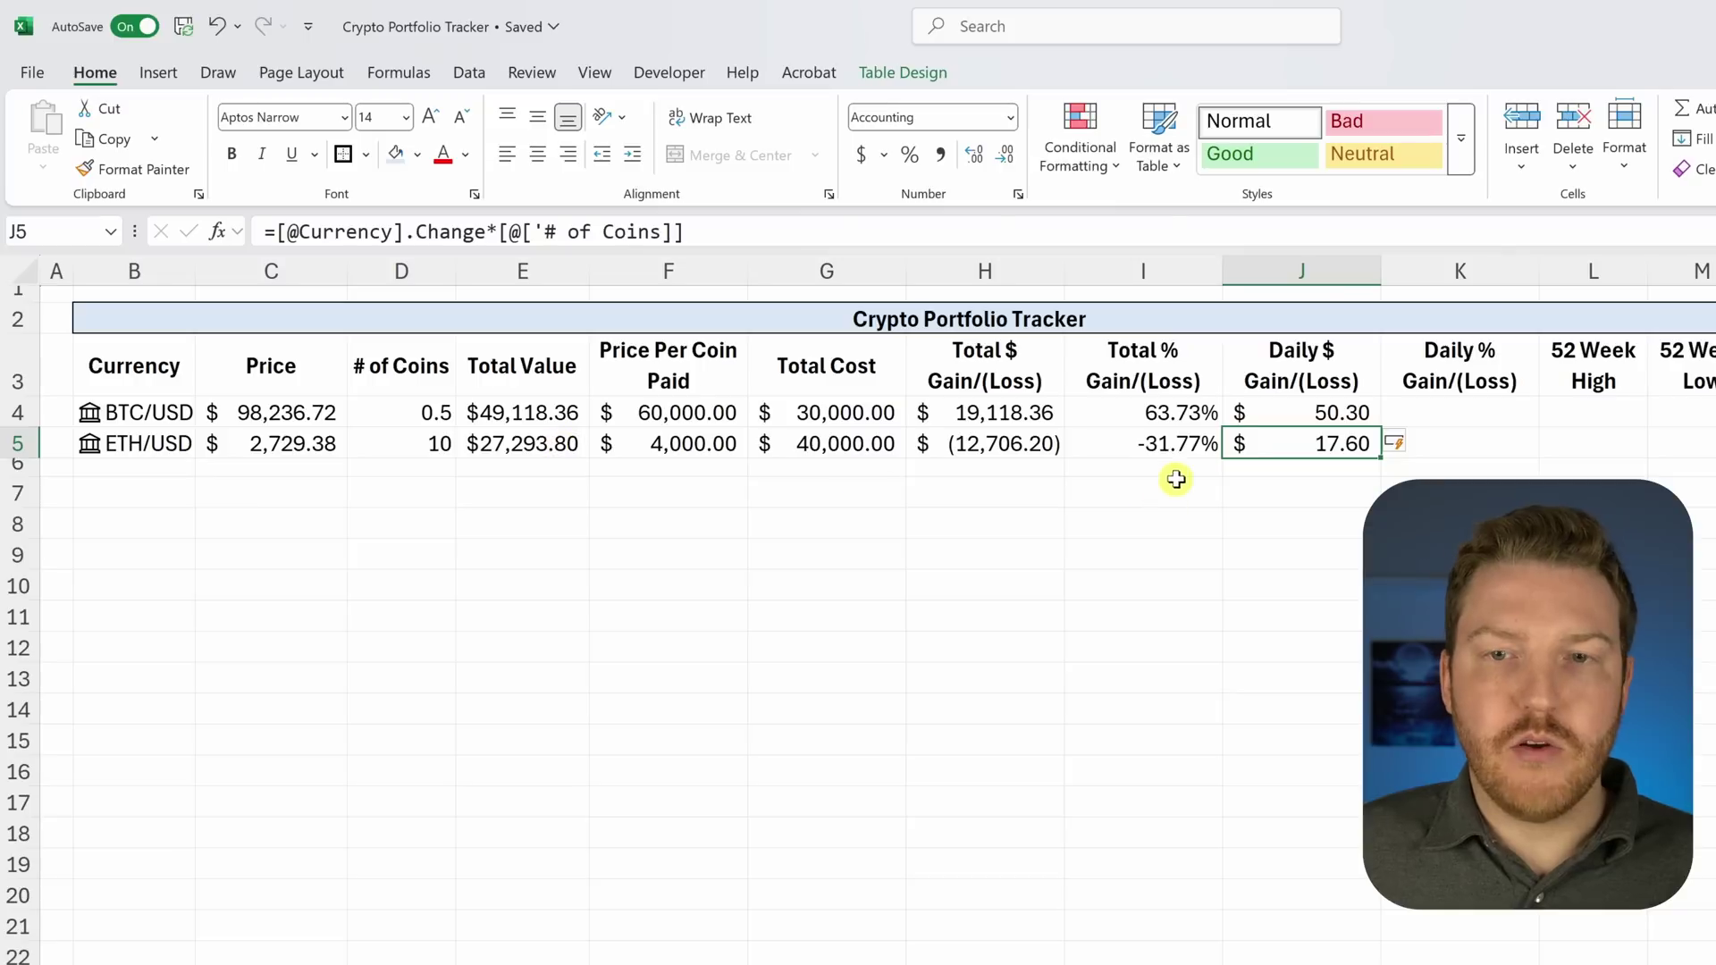
pyautogui.moveTo(1322, 409); pyautogui.dragTo(1317, 437)
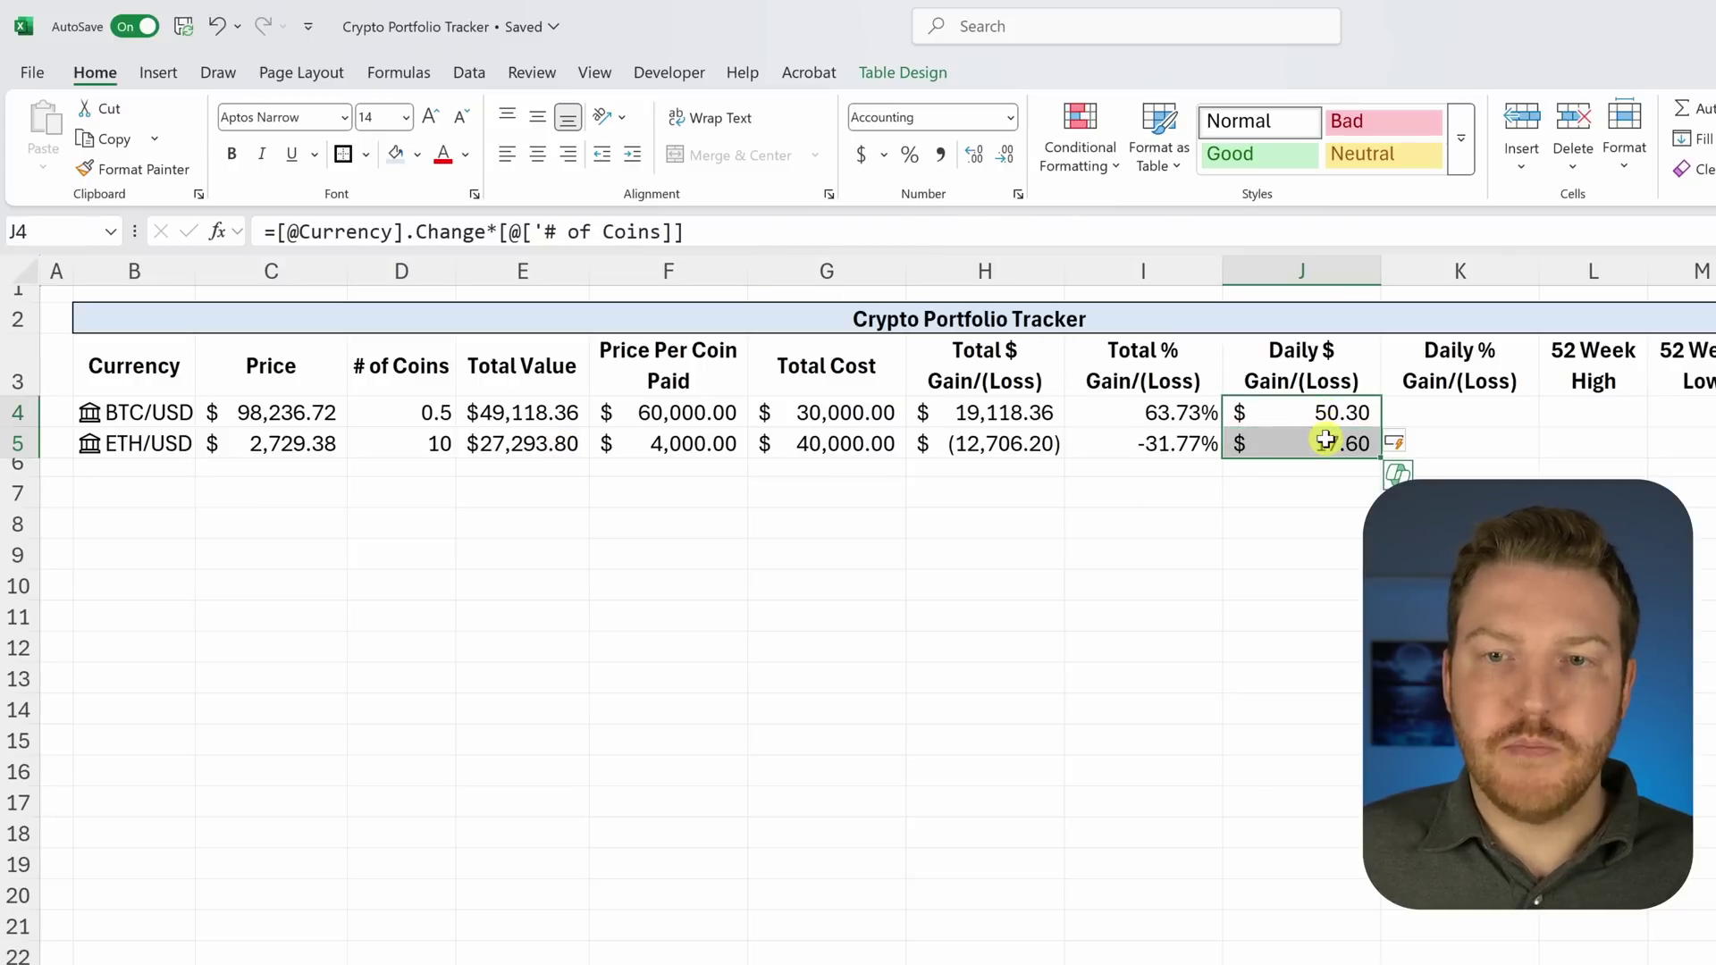
pyautogui.click(1313, 466)
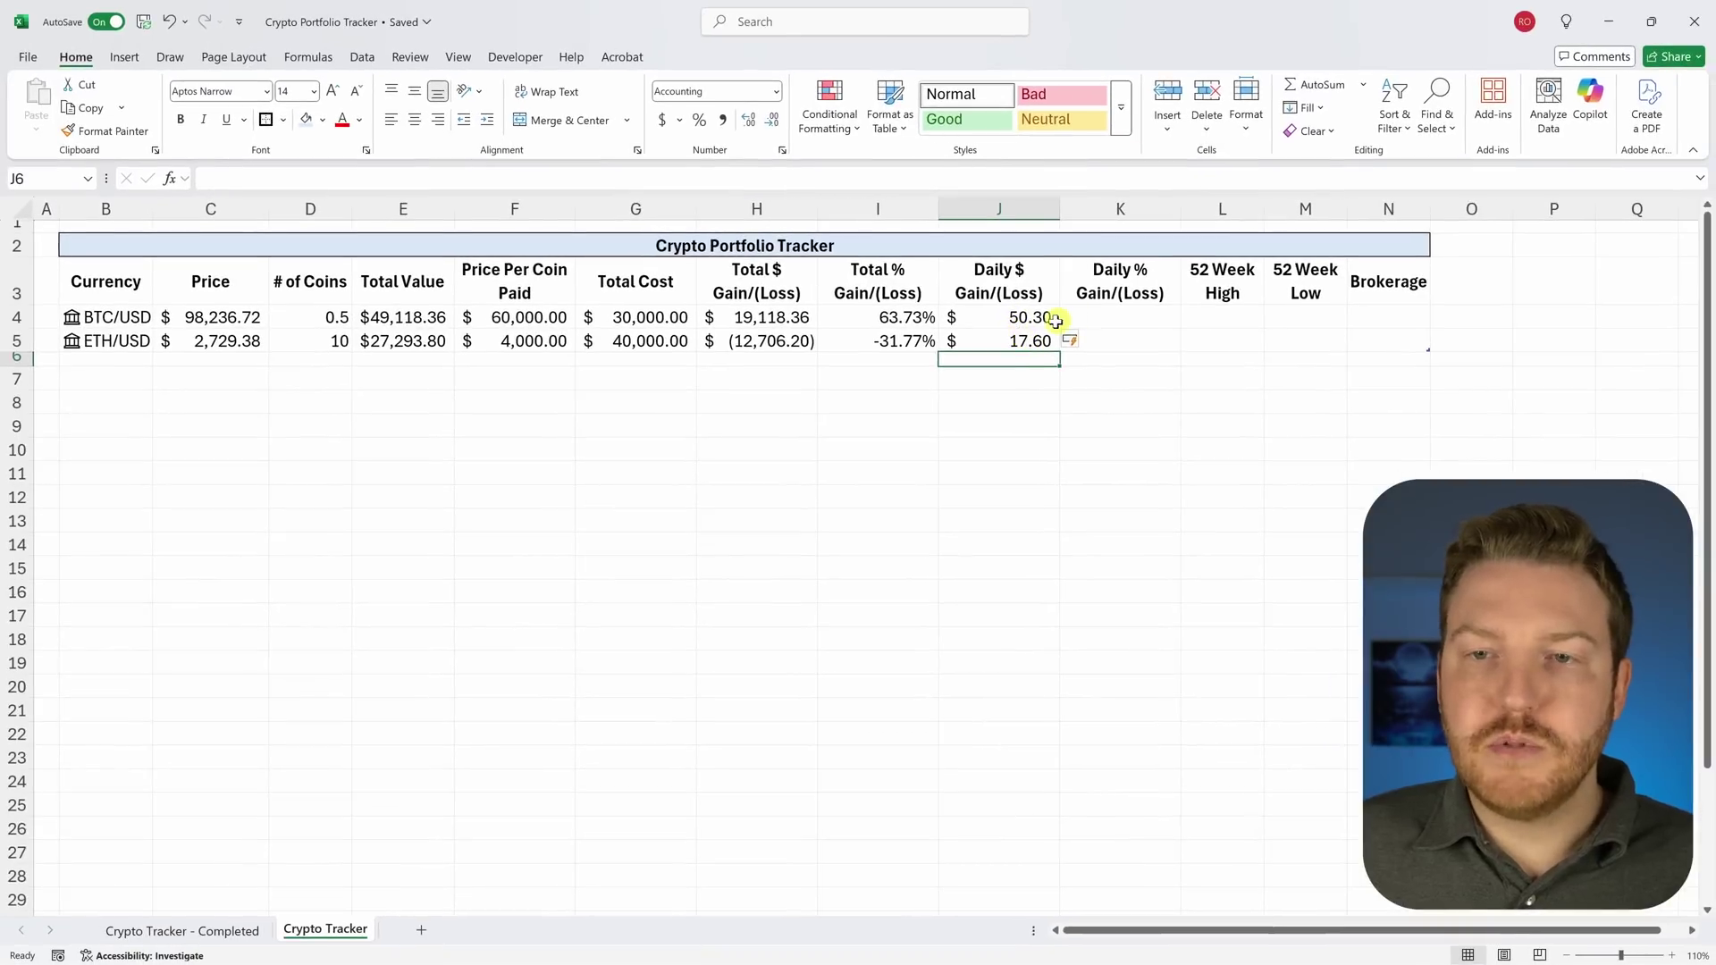
pyautogui.click(1128, 320)
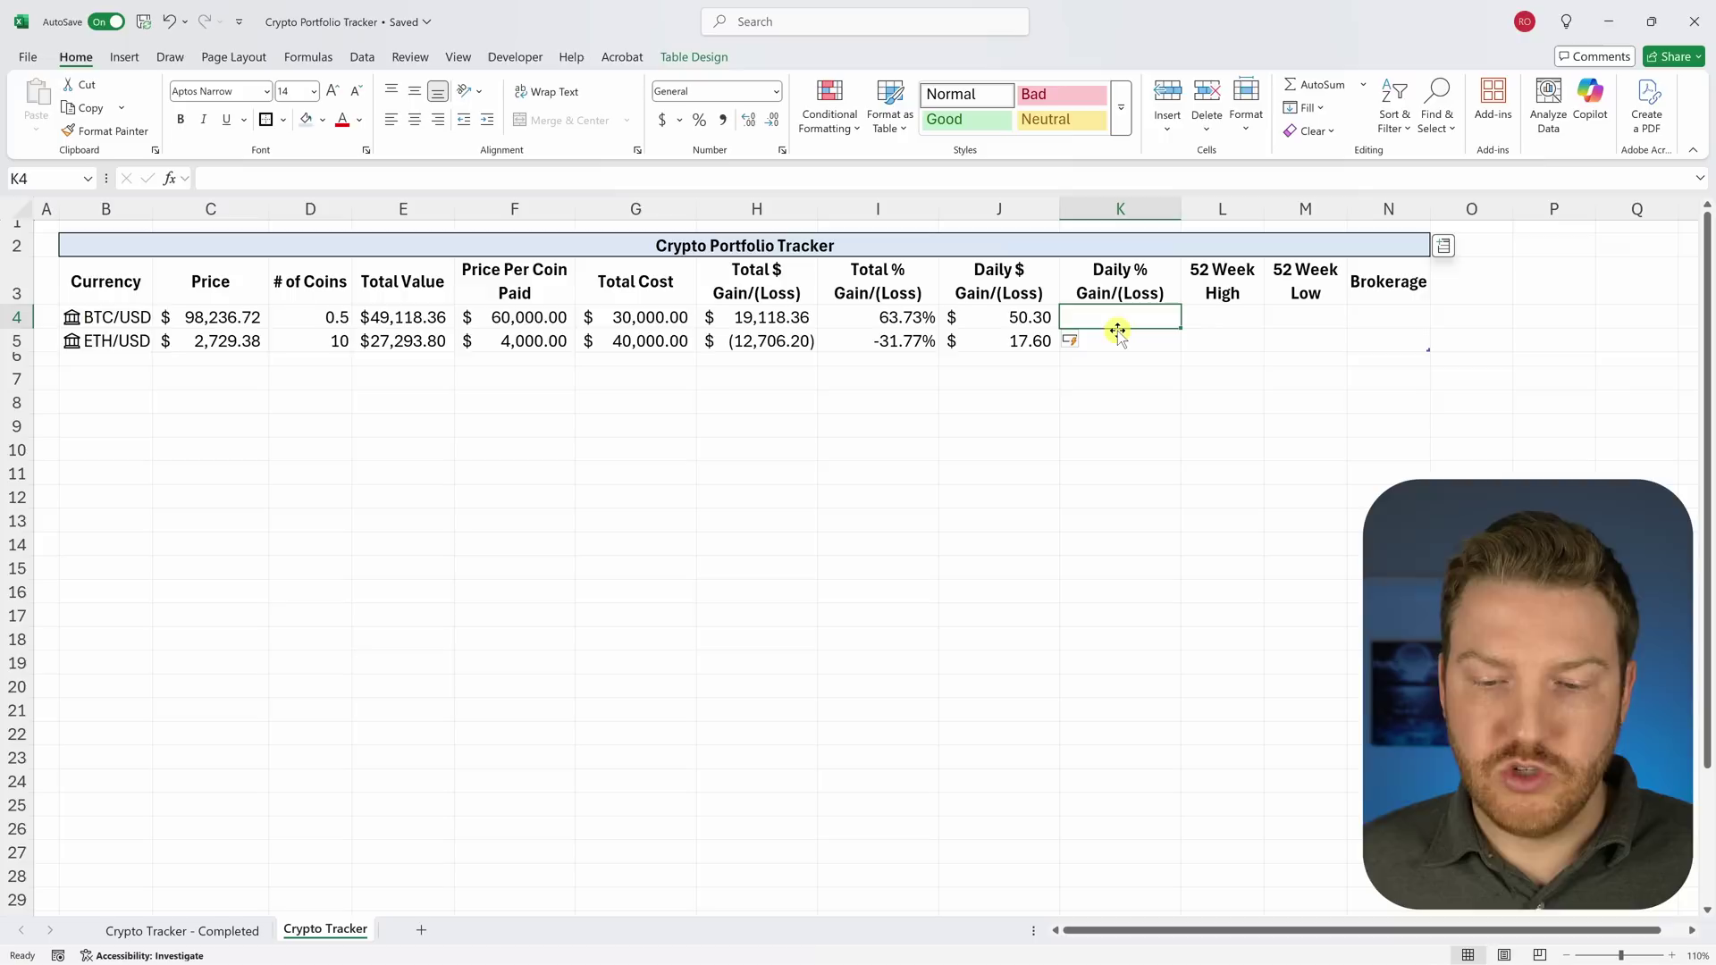
pyautogui.write('=')
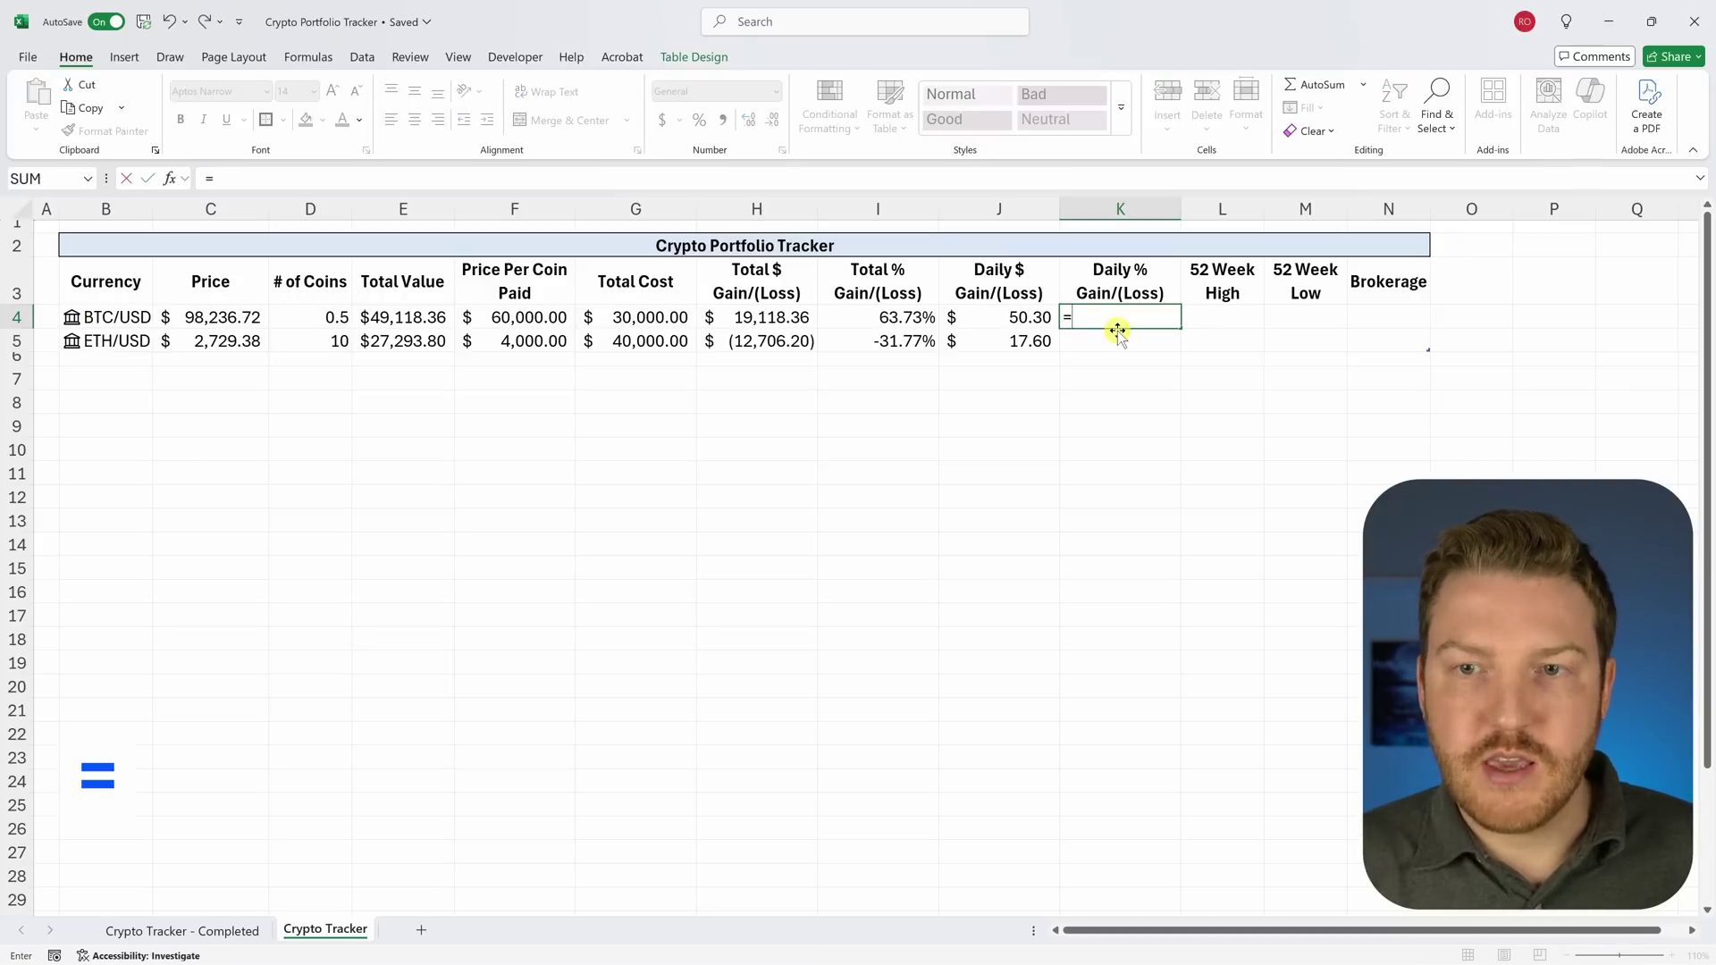
pyautogui.press('Left')
pyautogui.press('Left')
pyautogui.press('Left')
pyautogui.press('Left')
pyautogui.press('Left')
pyautogui.press('Left')
pyautogui.press('Left')
pyautogui.press('Left')
pyautogui.press('Left')
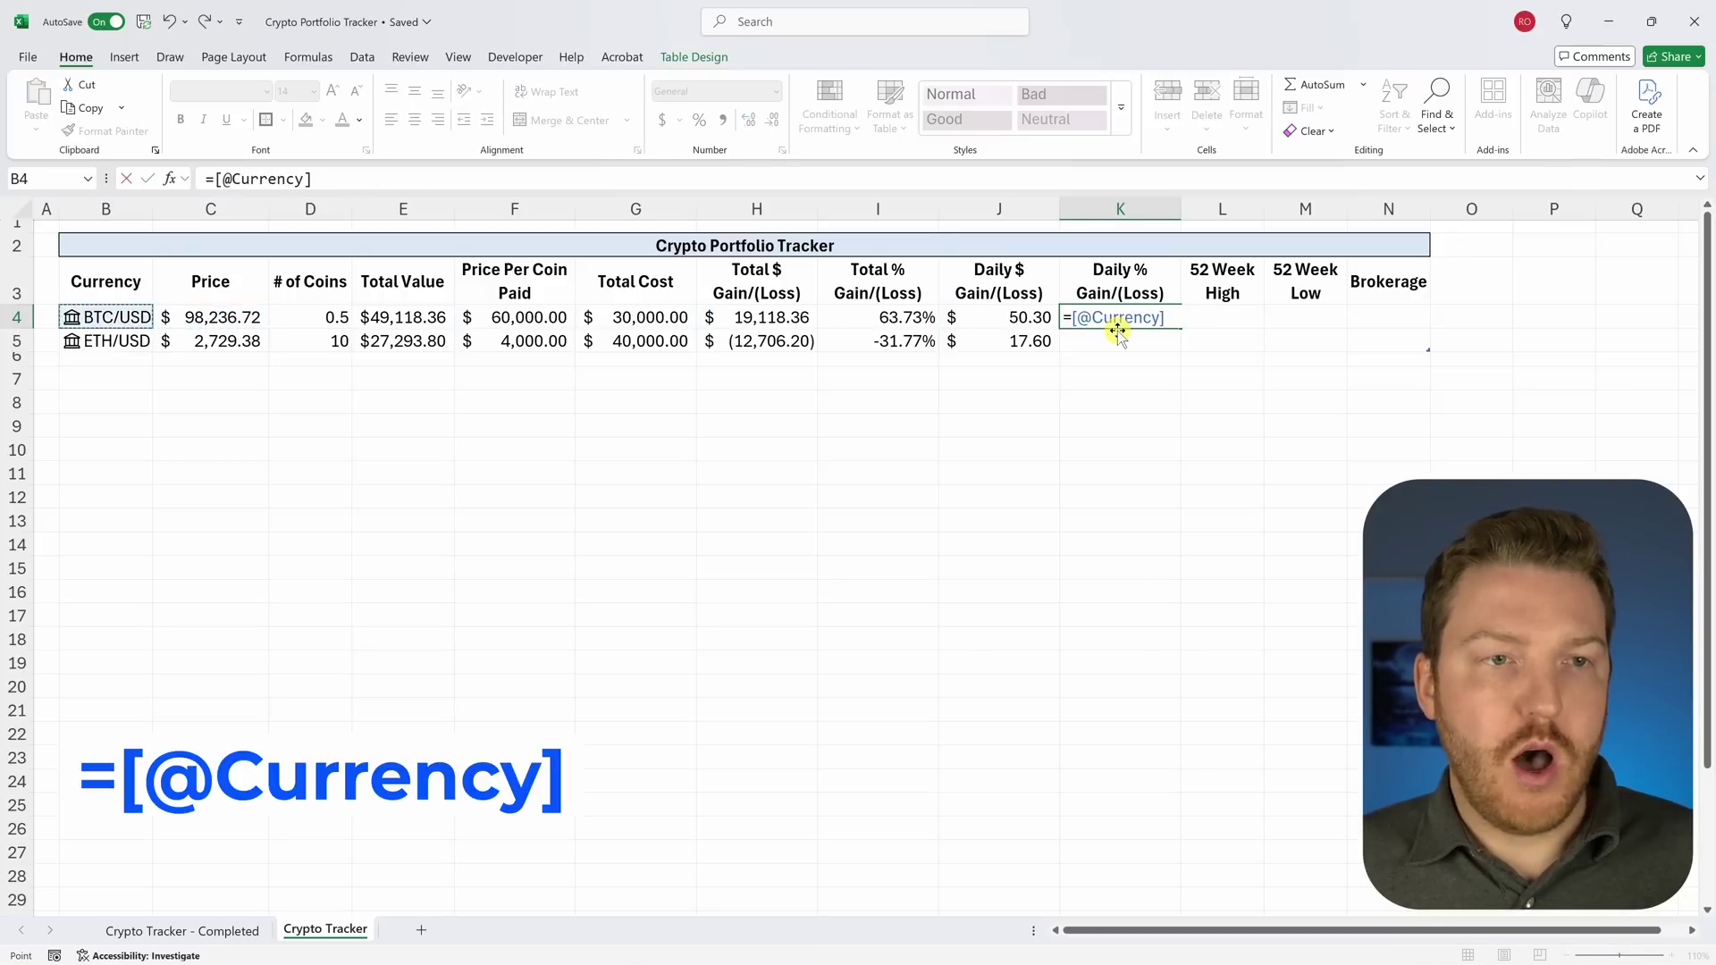
pyautogui.write('.cha')
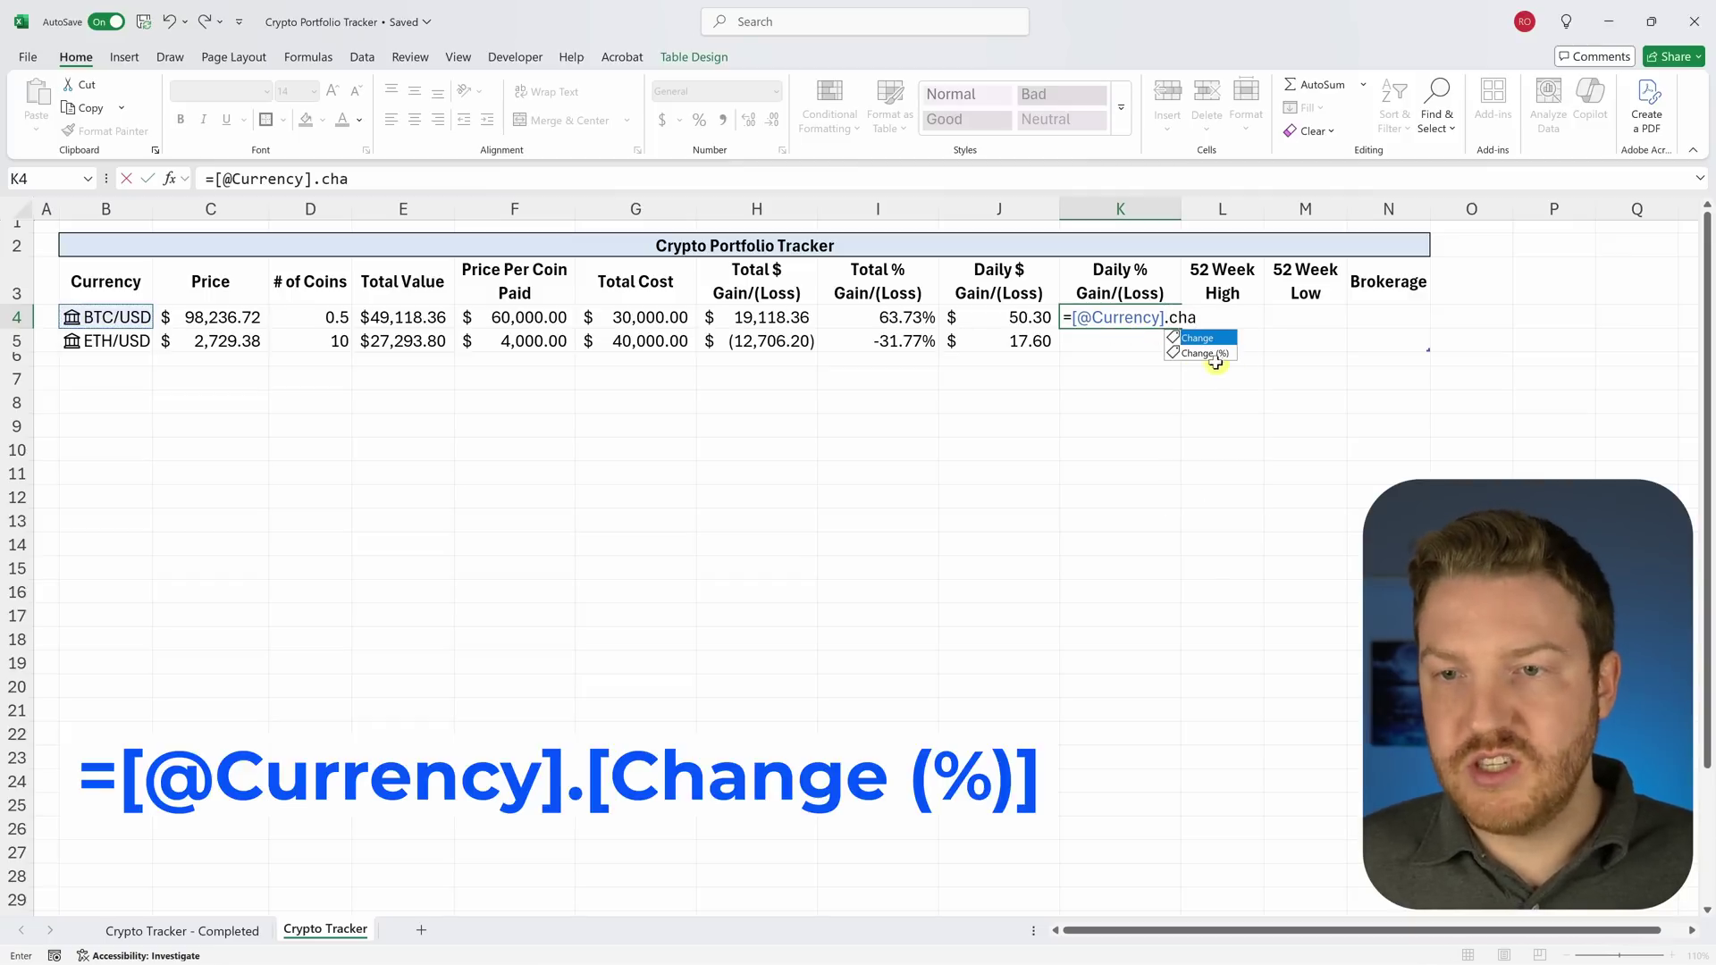
pyautogui.doubleClick(1219, 355)
pyautogui.press('Return')
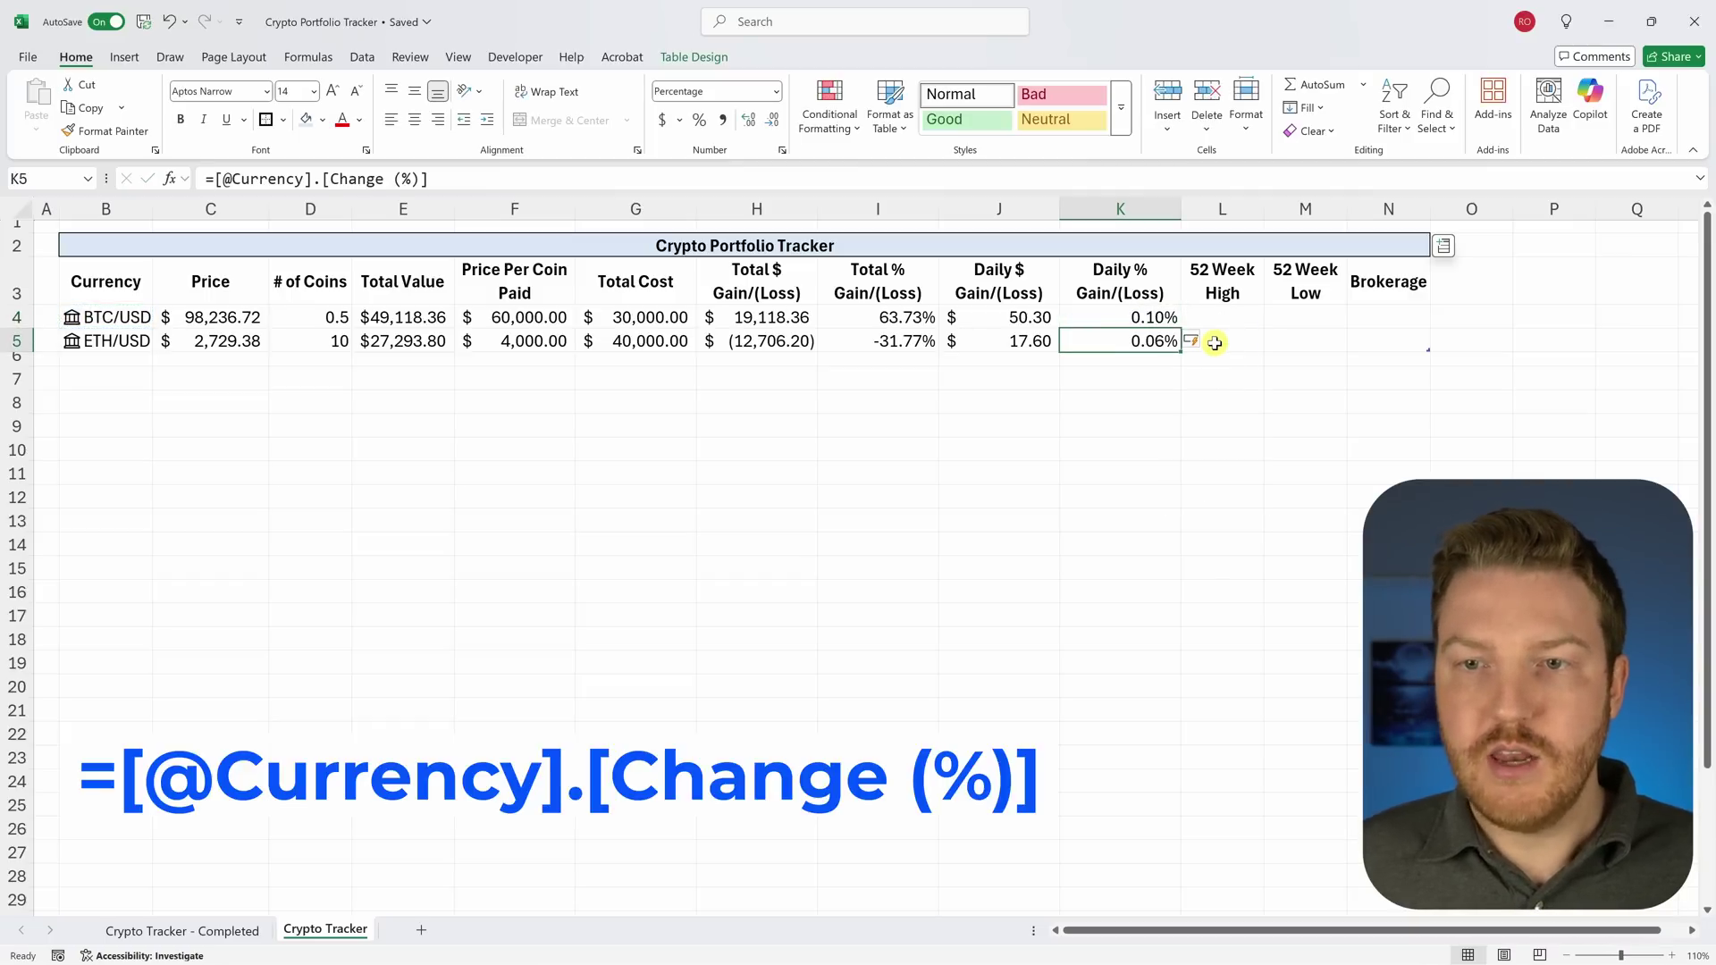
pyautogui.press('Up')
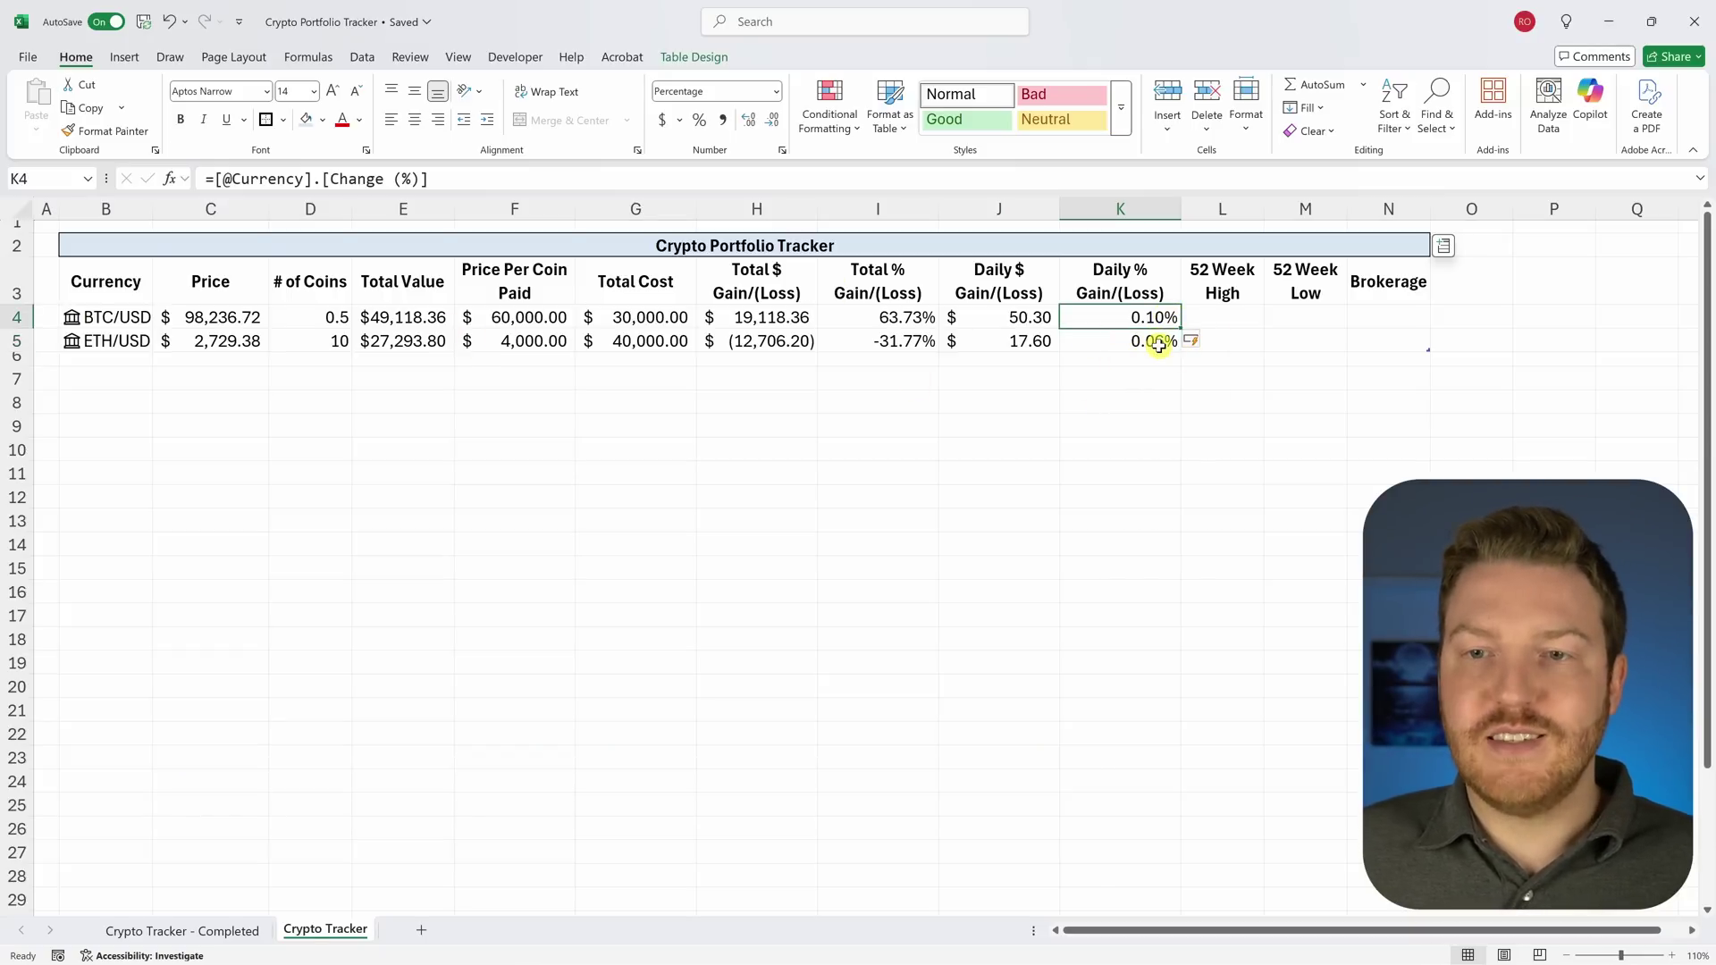
# Step: Add a Greater Than 0 conditional formatting rule with a custom standard green font color to the gain/loss cells H4:K7
pyautogui.click(750, 318)
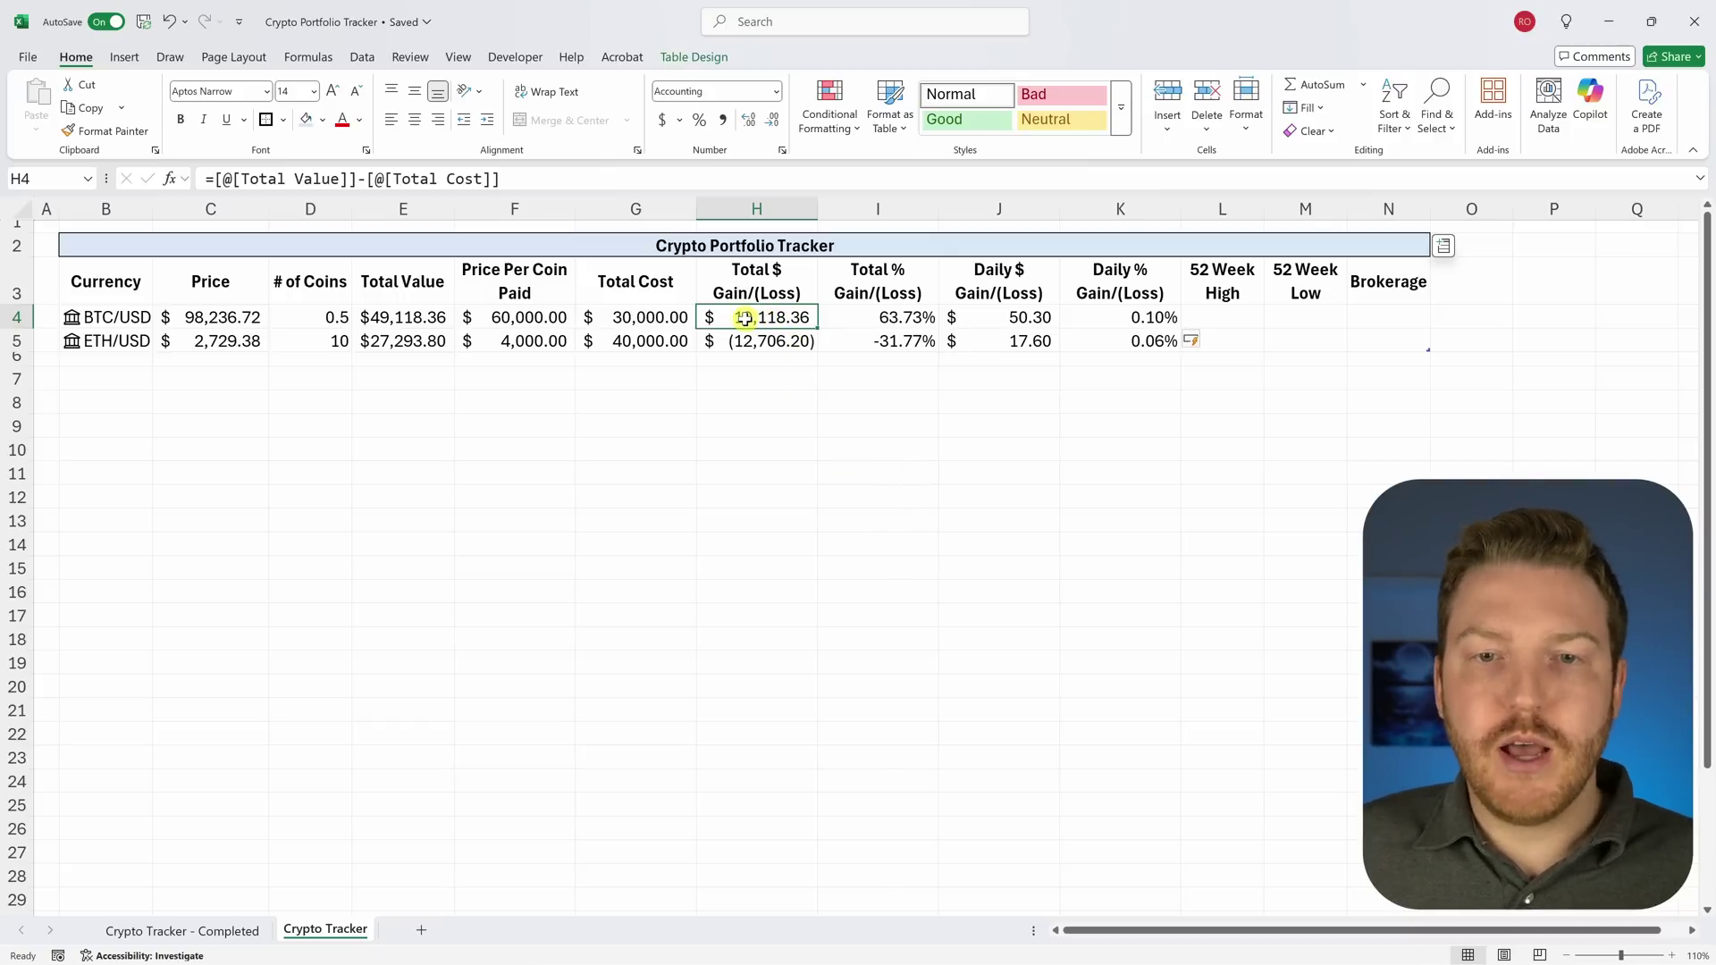
pyautogui.moveTo(762, 318); pyautogui.dragTo(1158, 383)
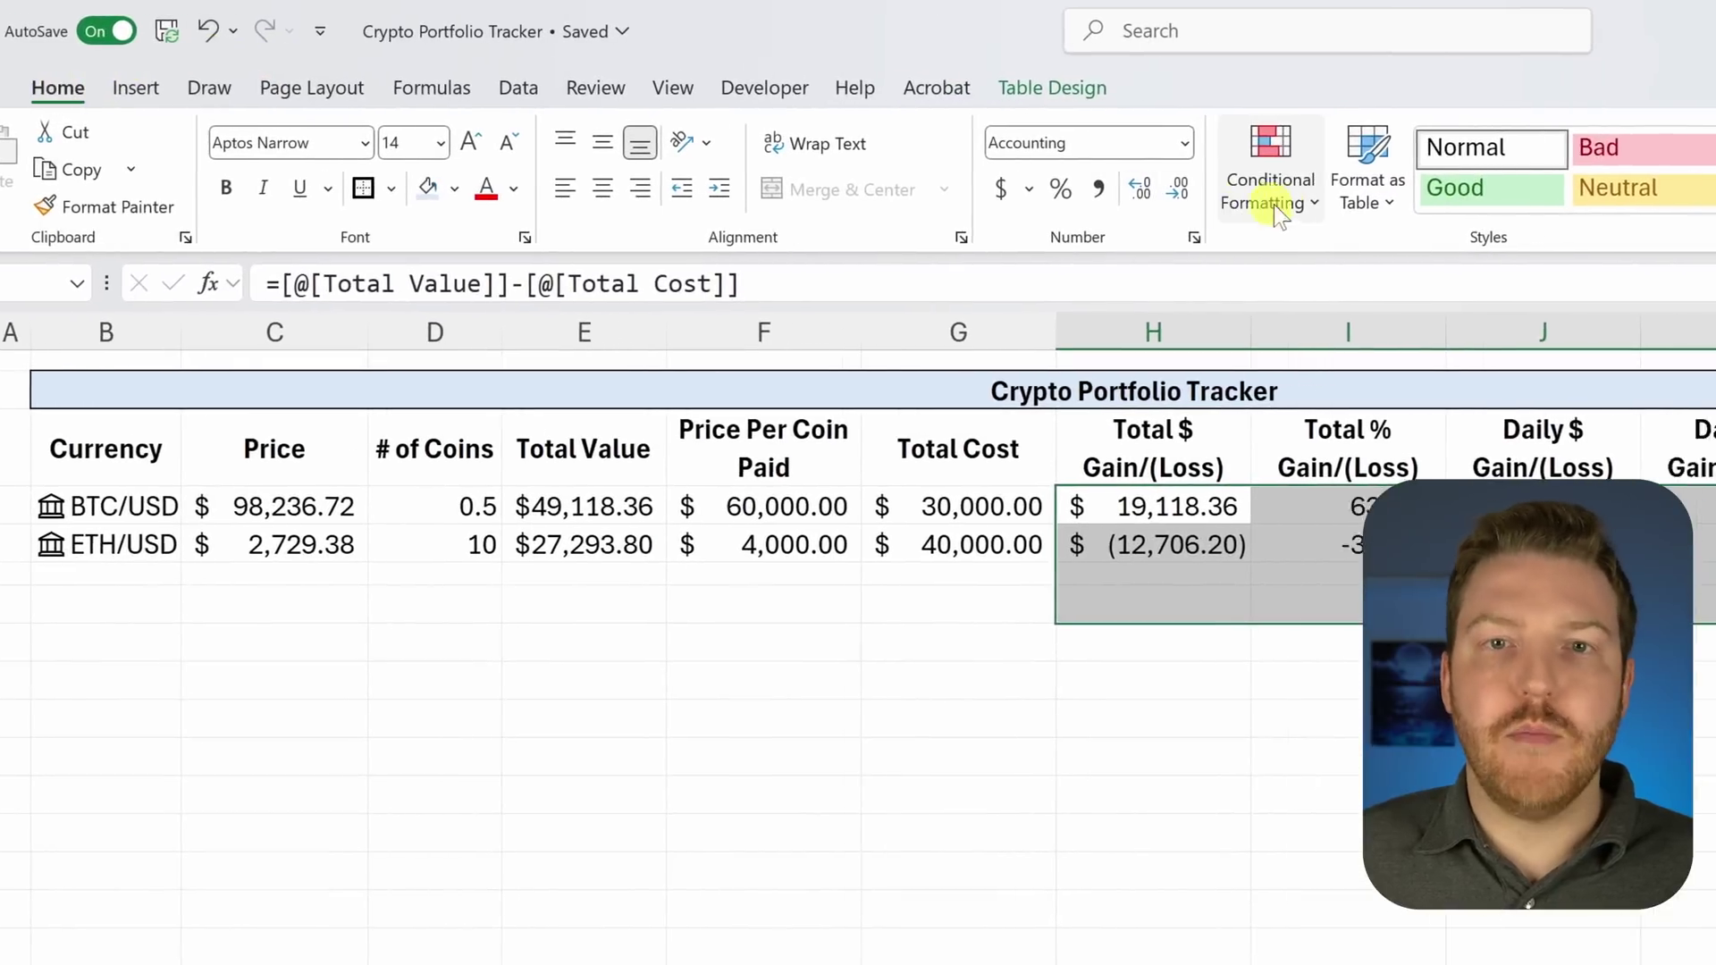
pyautogui.click(1290, 214)
pyautogui.moveTo(1413, 264)
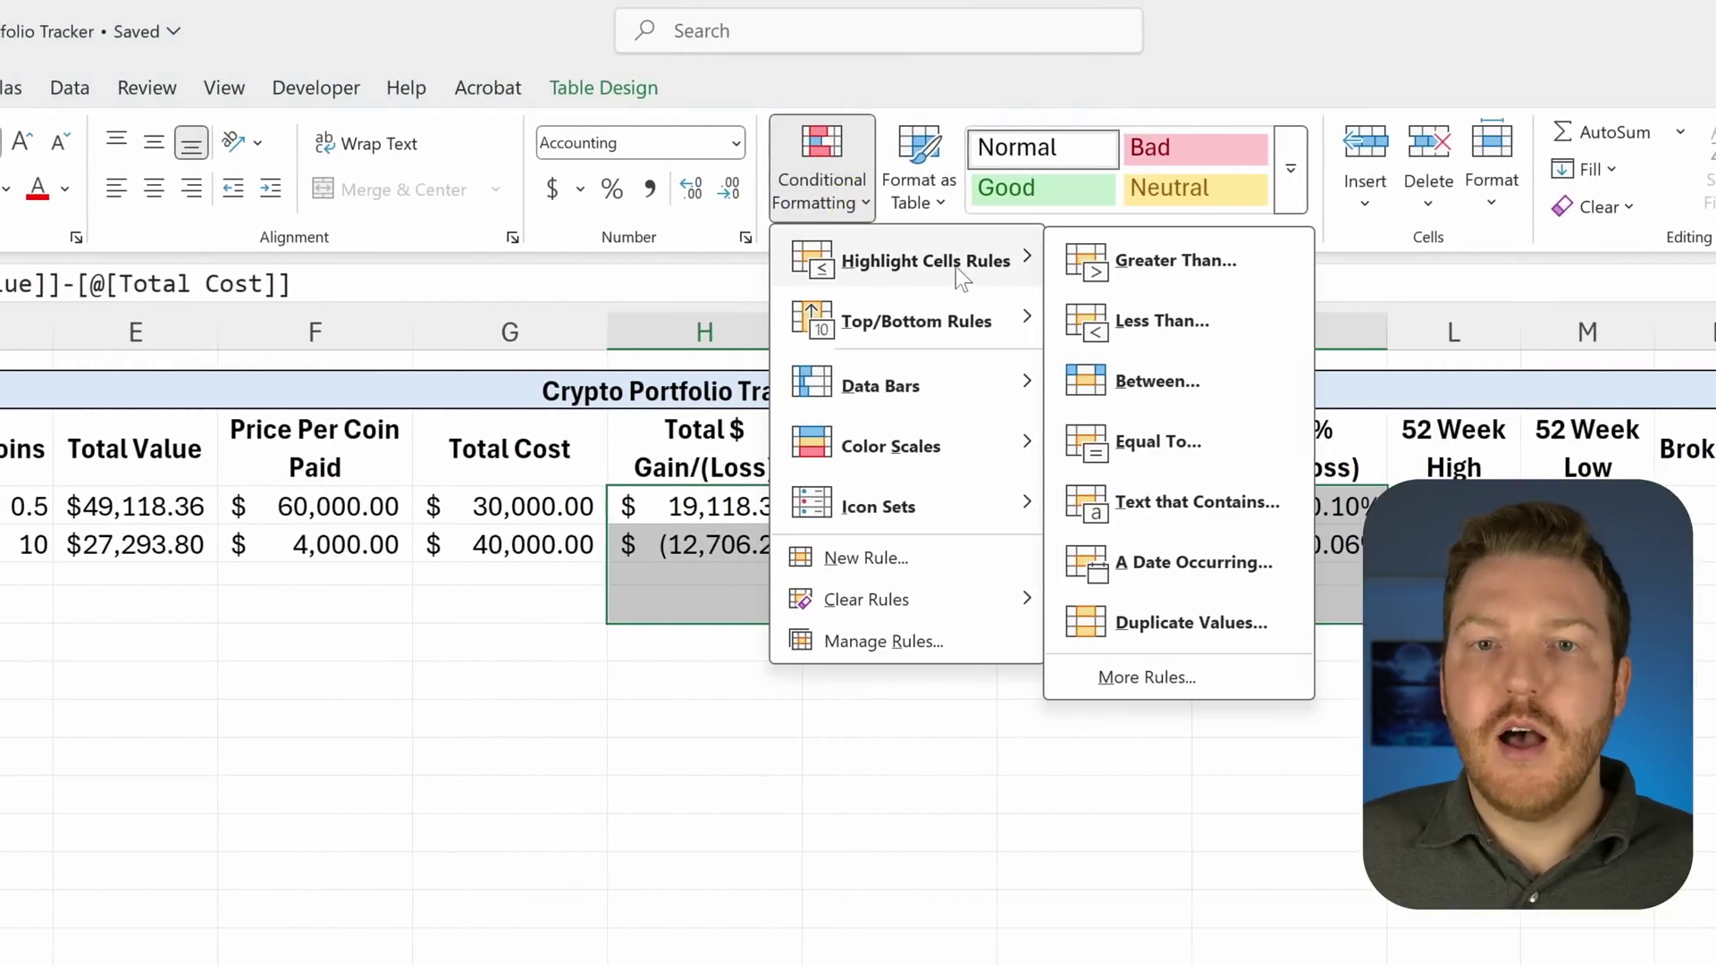
pyautogui.click(1152, 261)
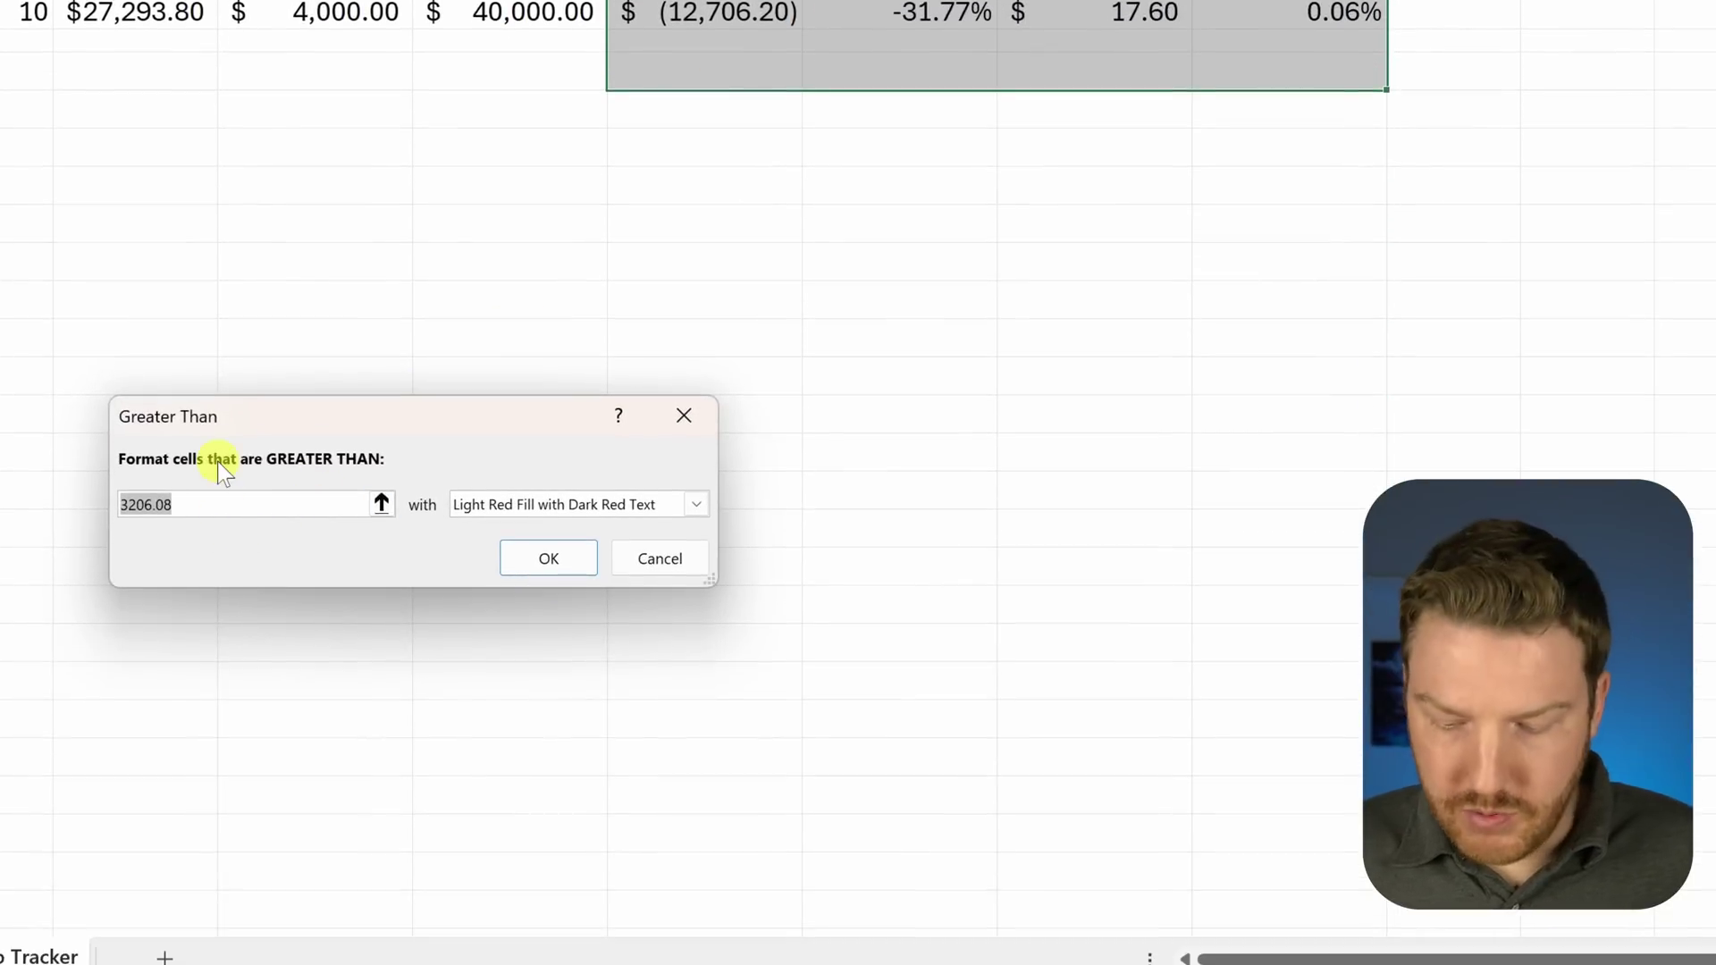
pyautogui.write('0')
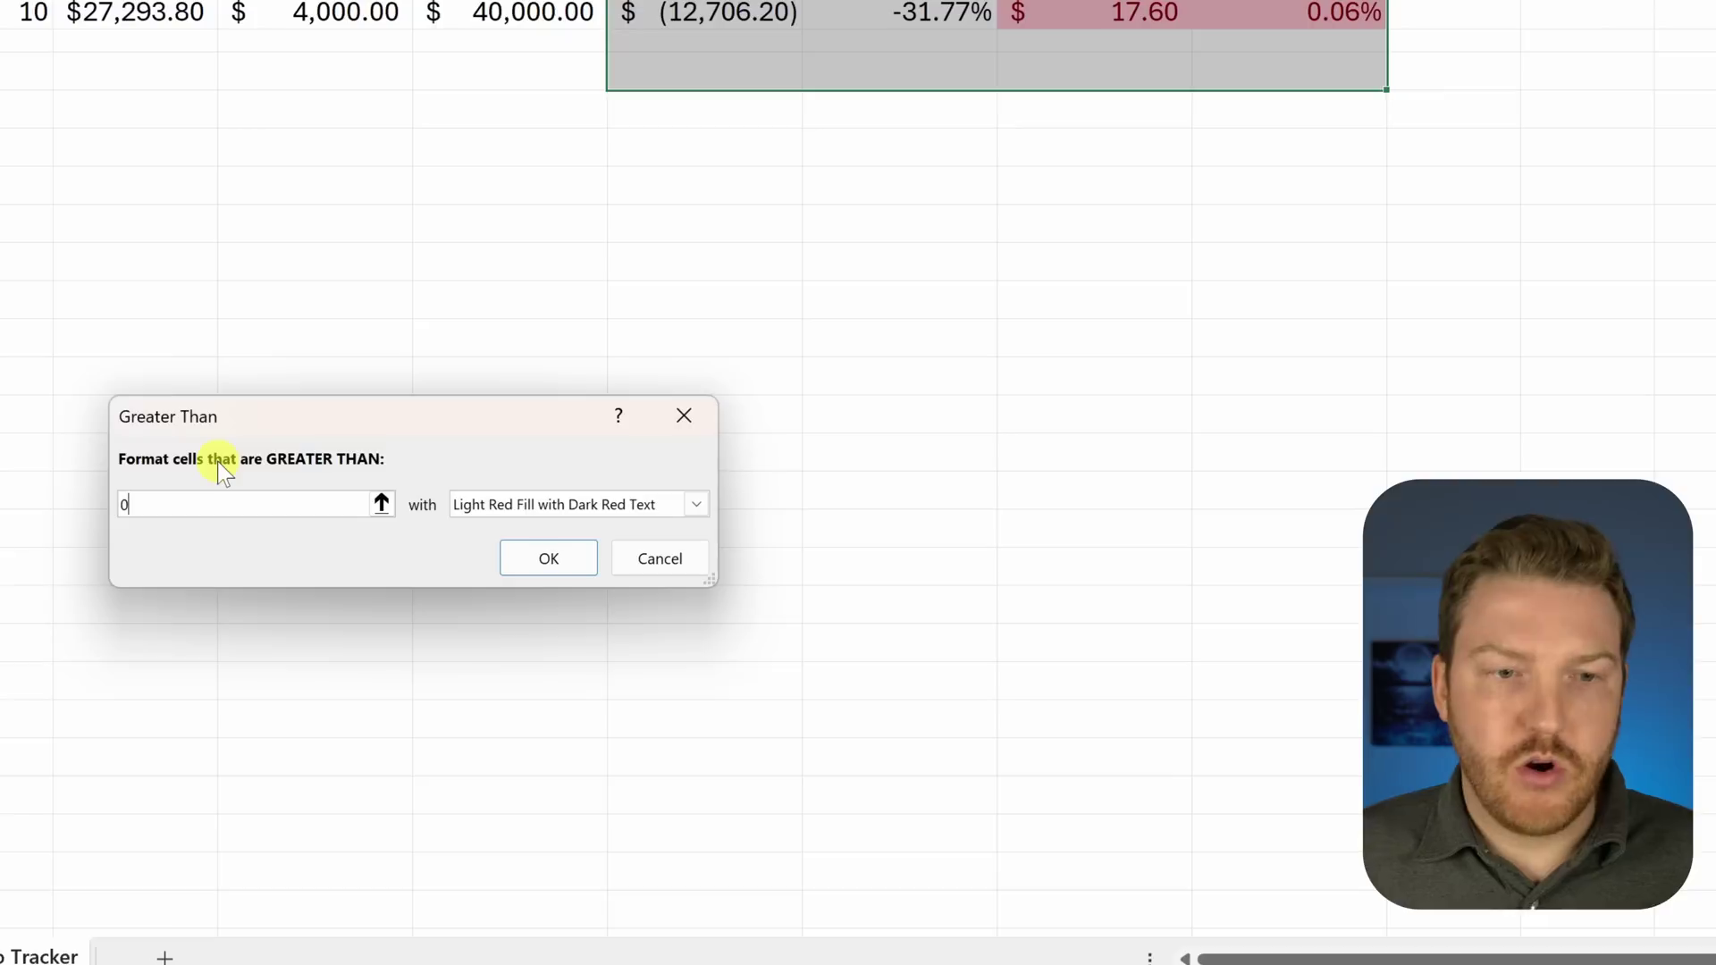
pyautogui.click(697, 504)
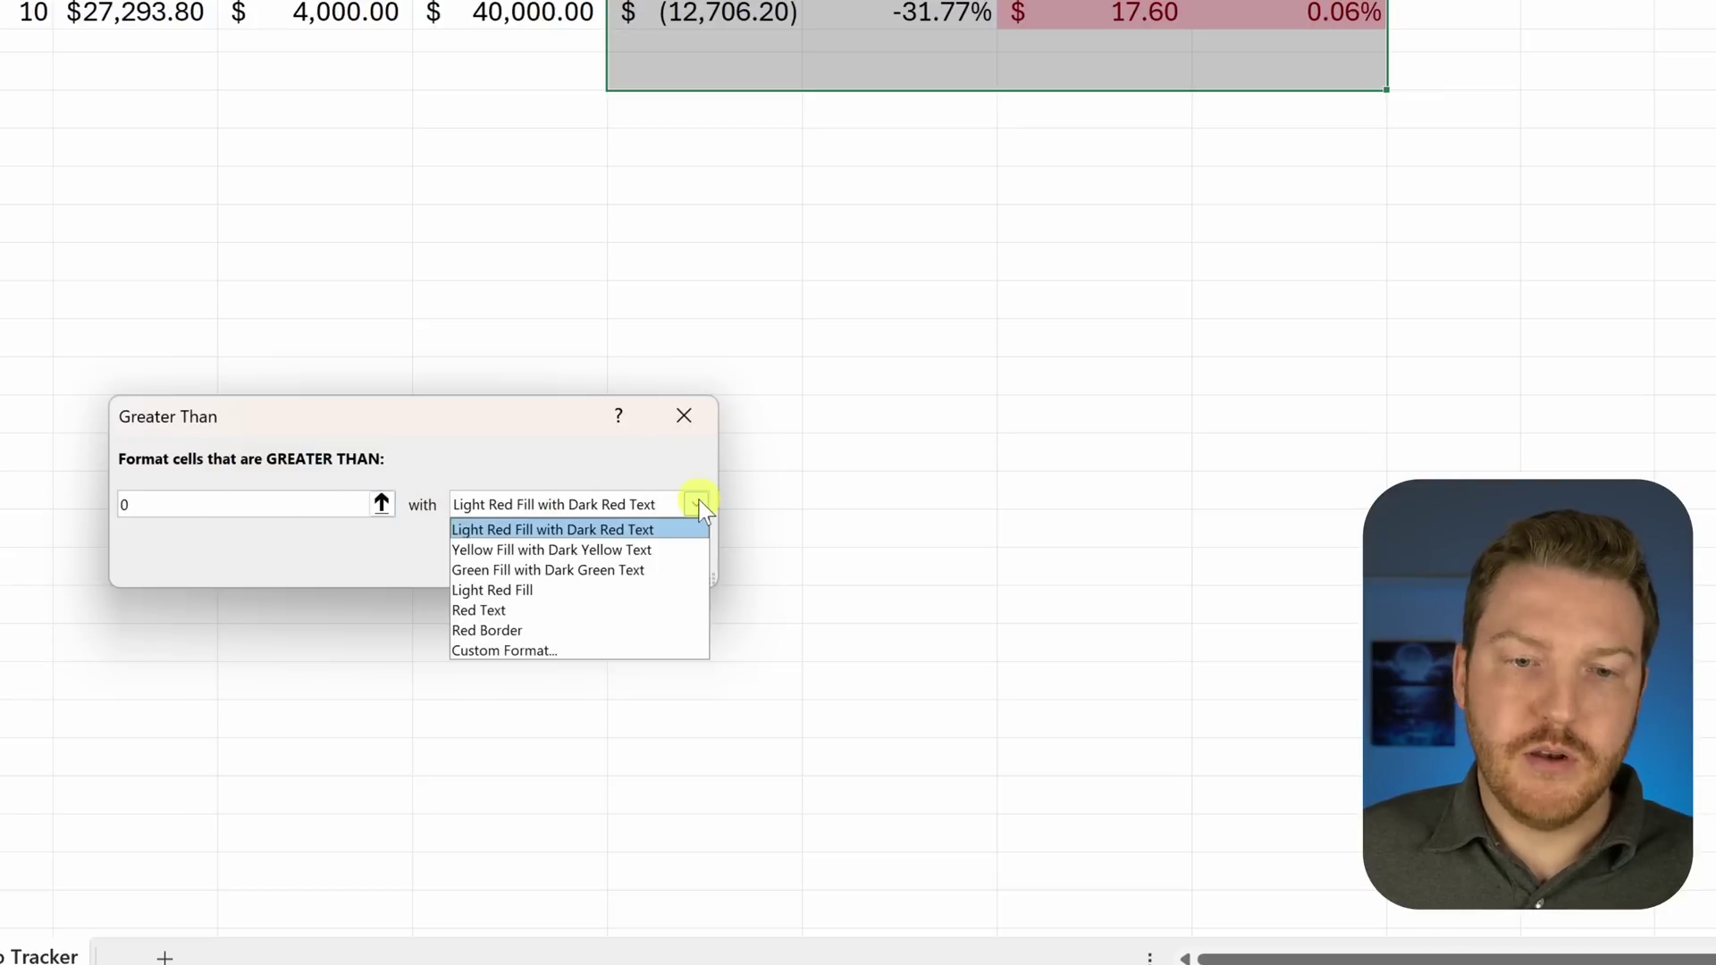
pyautogui.click(528, 651)
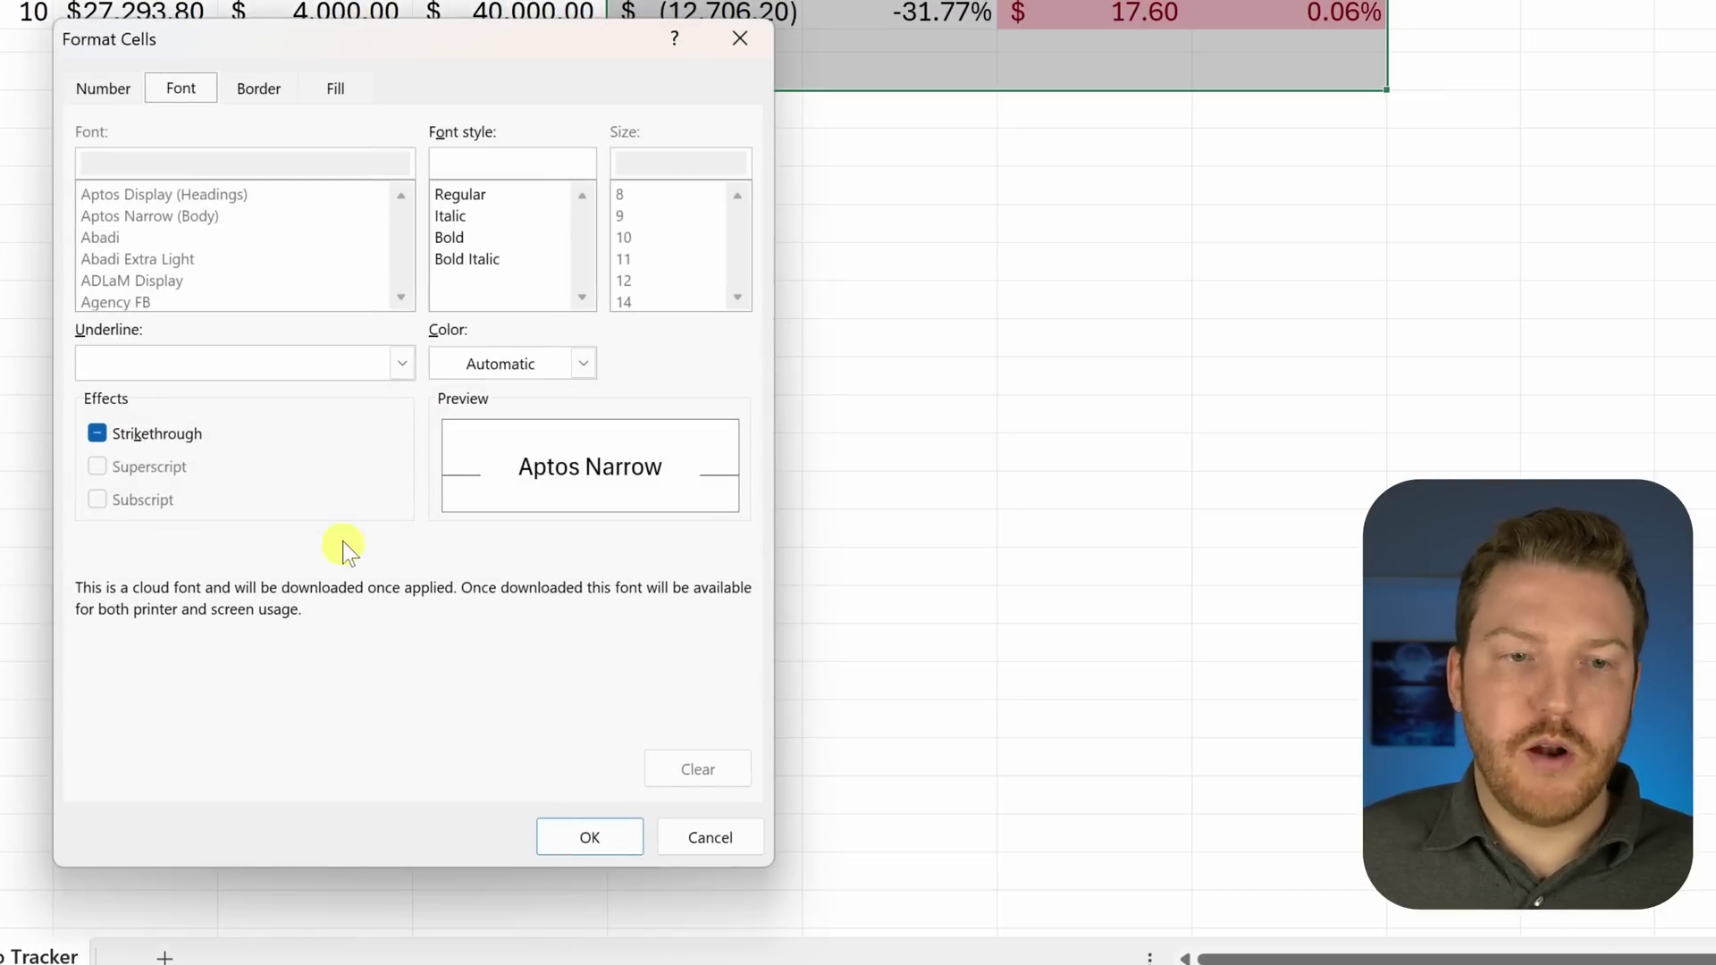
pyautogui.click(585, 365)
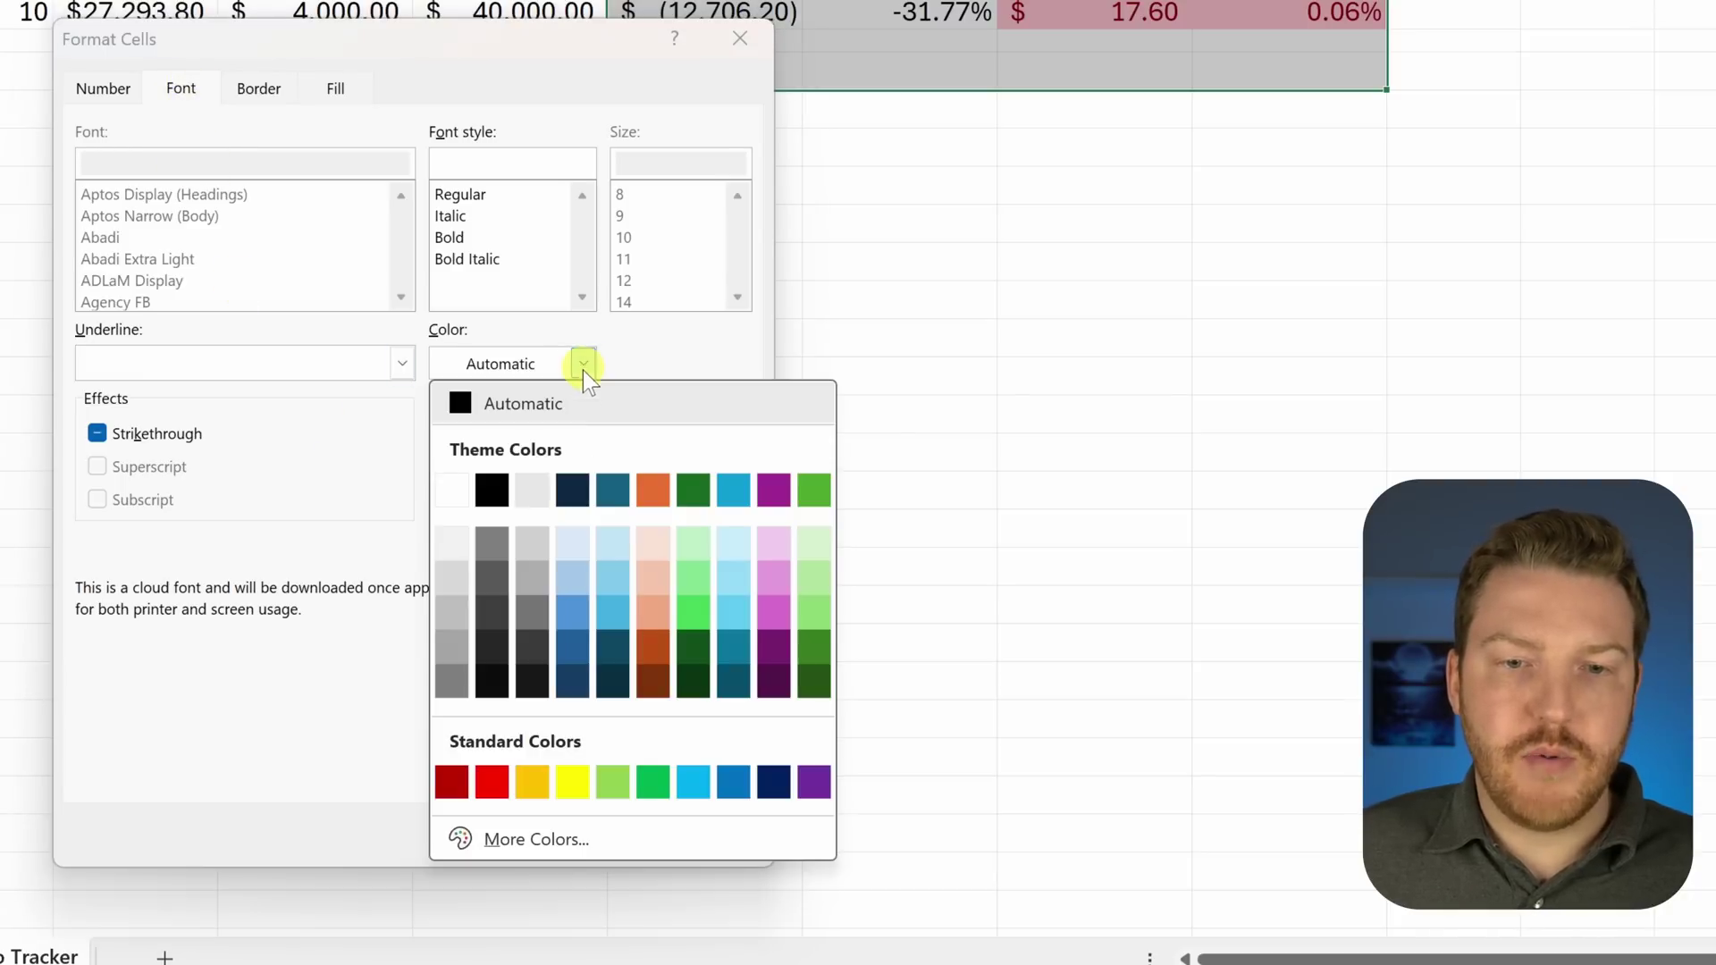
pyautogui.click(655, 782)
pyautogui.click(600, 824)
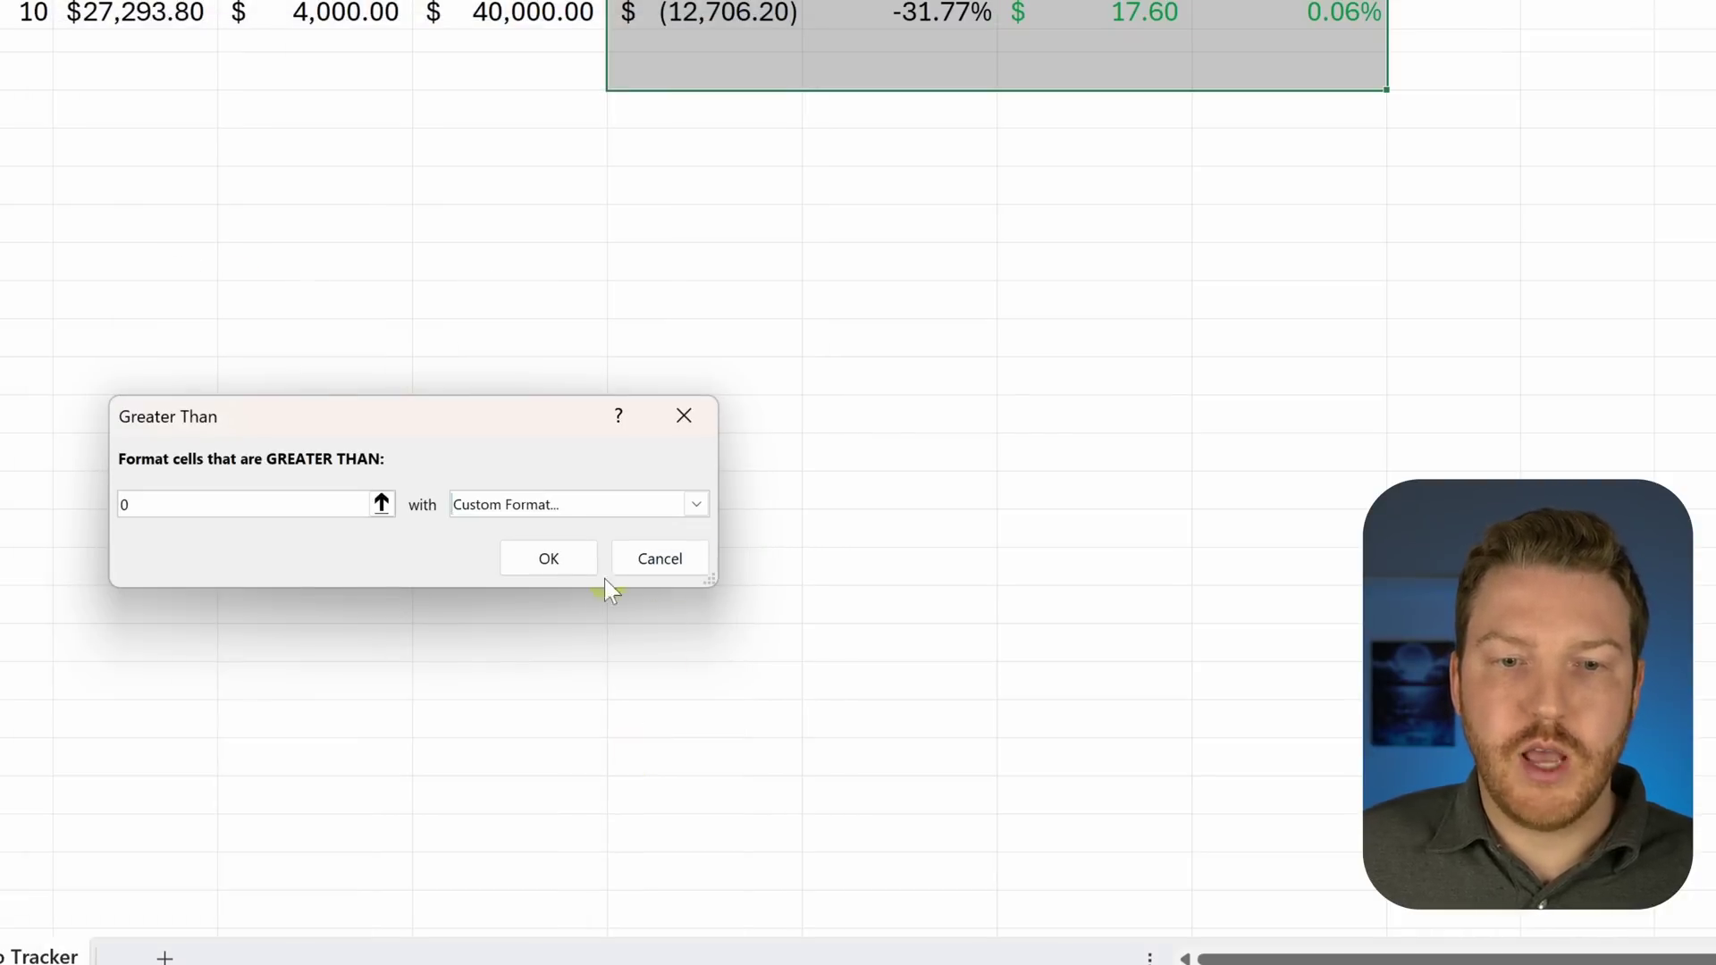
pyautogui.click(563, 559)
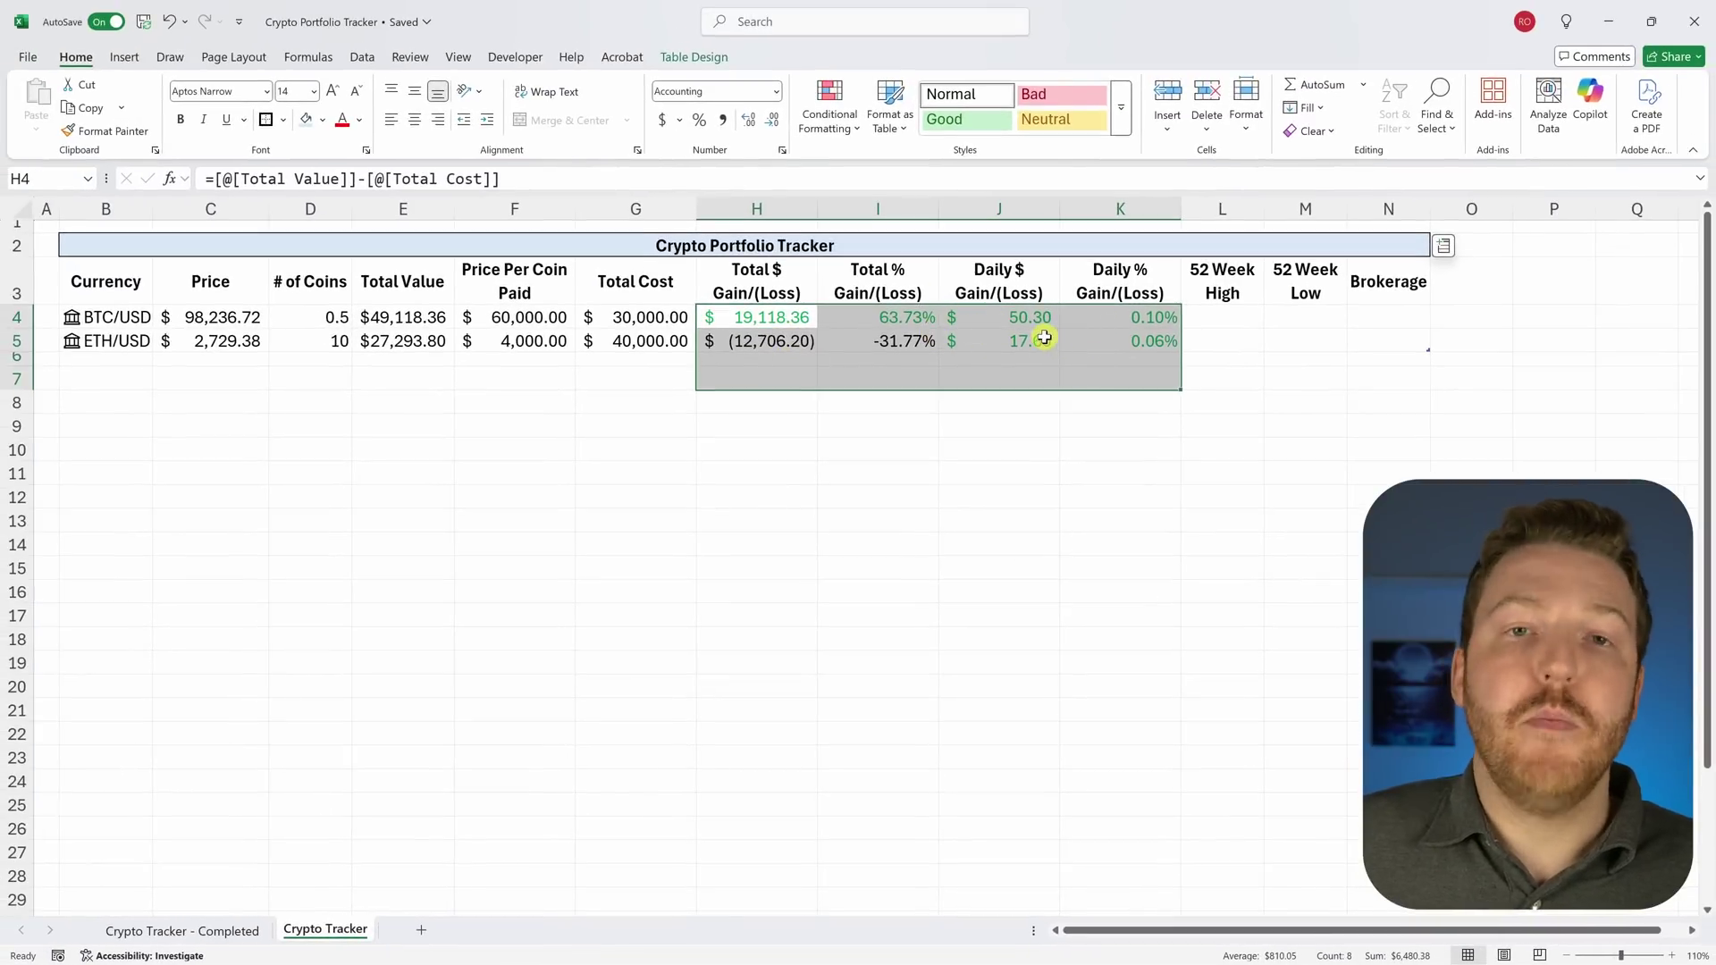
# Step: Add a Less Than 0 conditional formatting rule with Red Text to the gain/loss cells H4:K7 and deselect the range
pyautogui.click(840, 125)
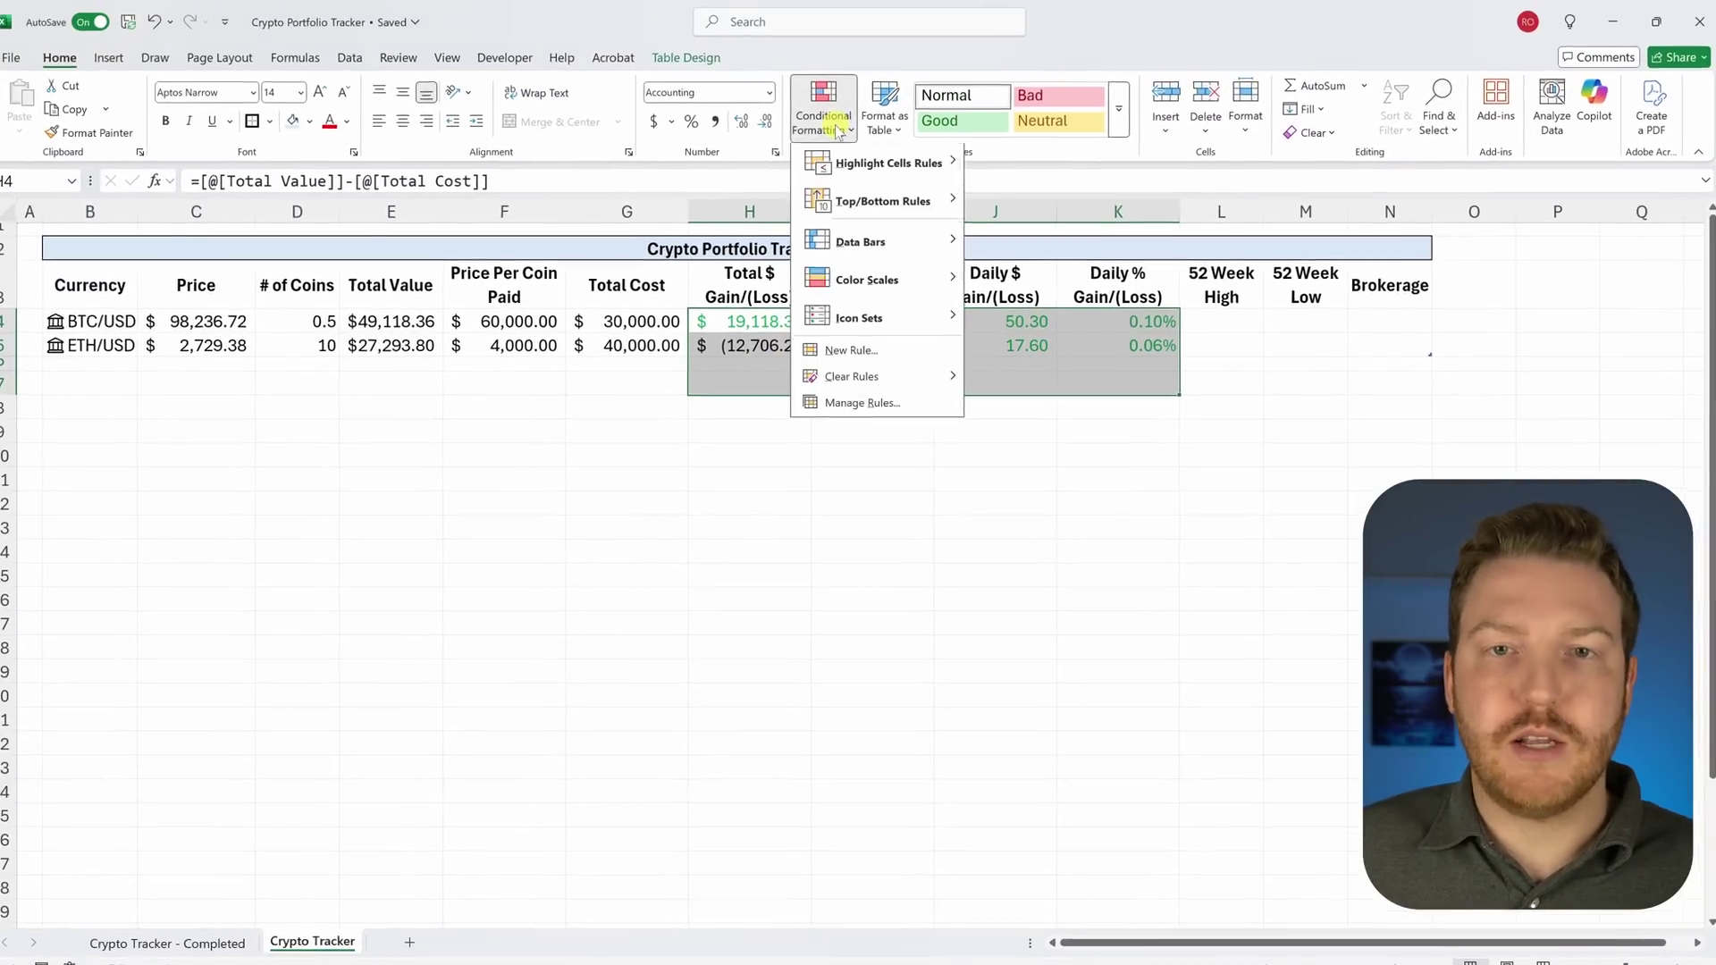
pyautogui.moveTo(891, 151)
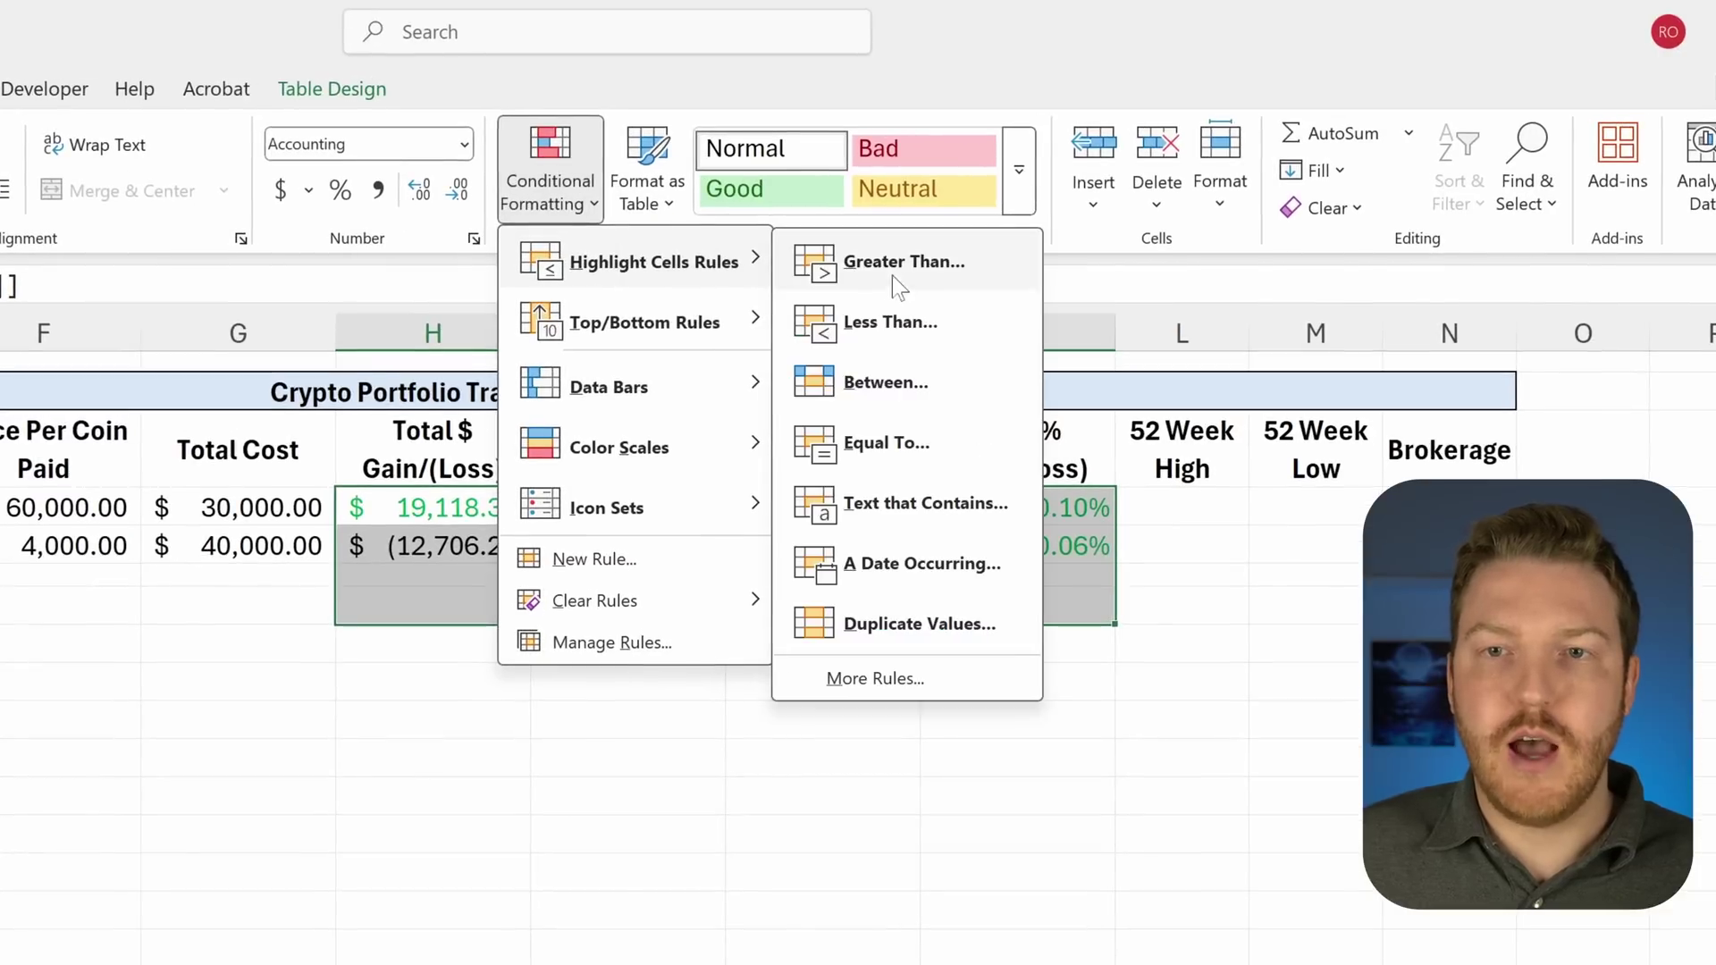
pyautogui.click(861, 322)
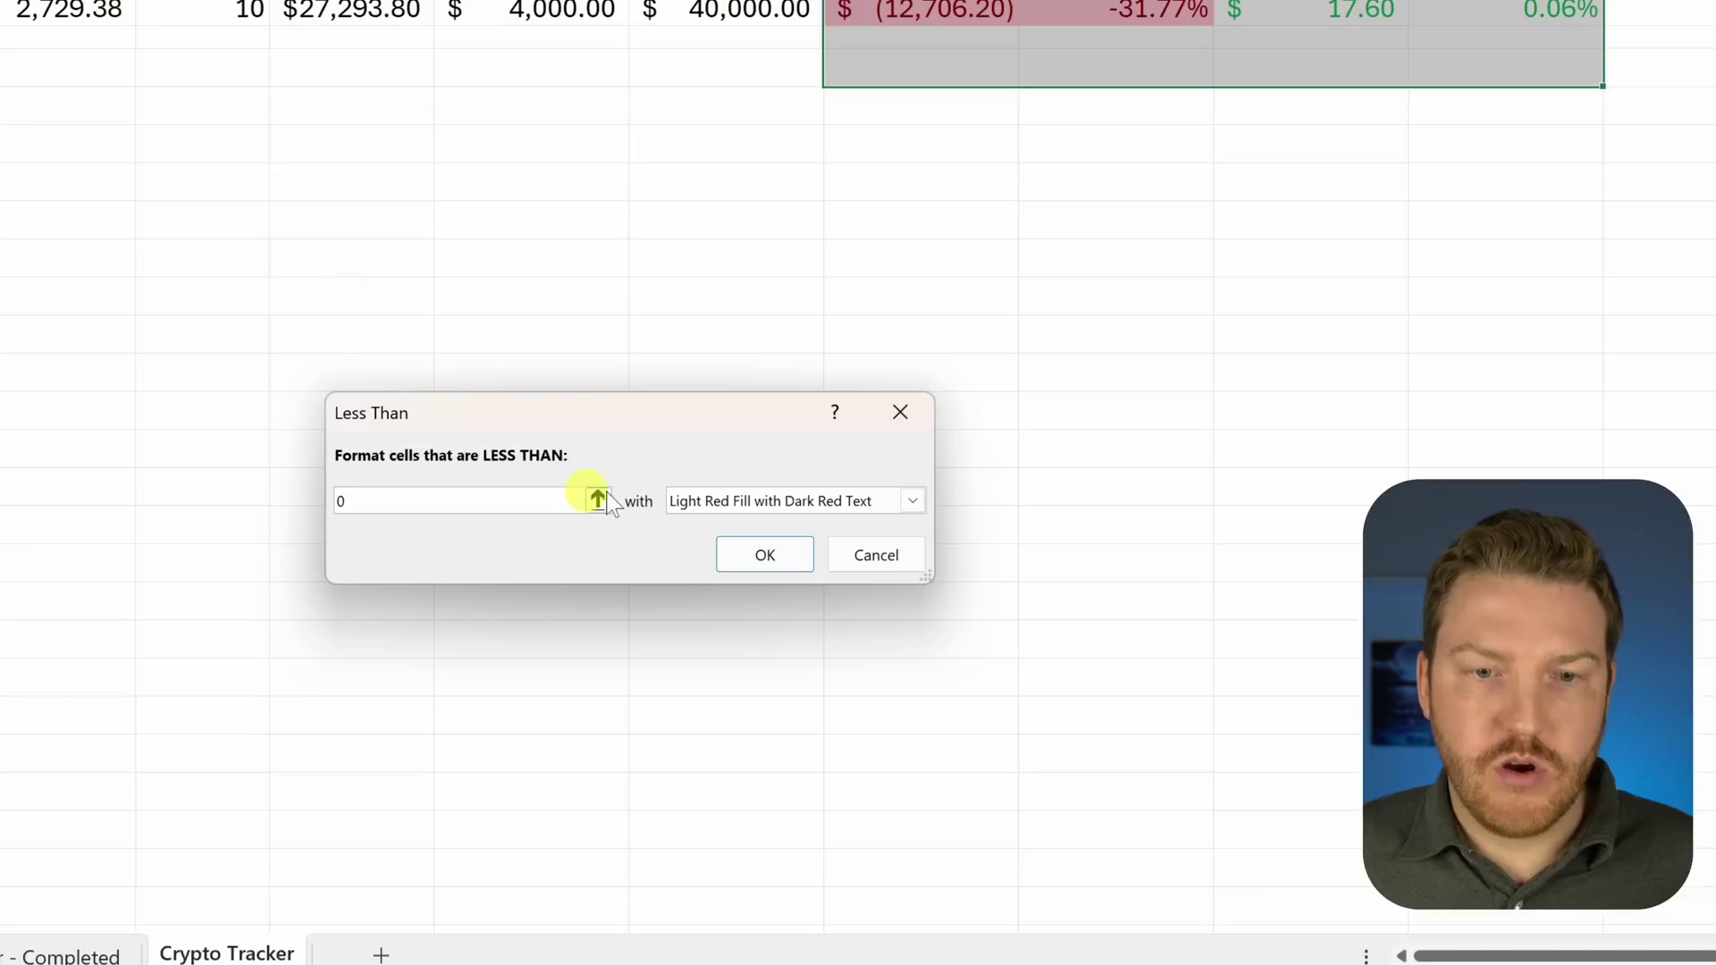
pyautogui.click(919, 498)
pyautogui.click(735, 605)
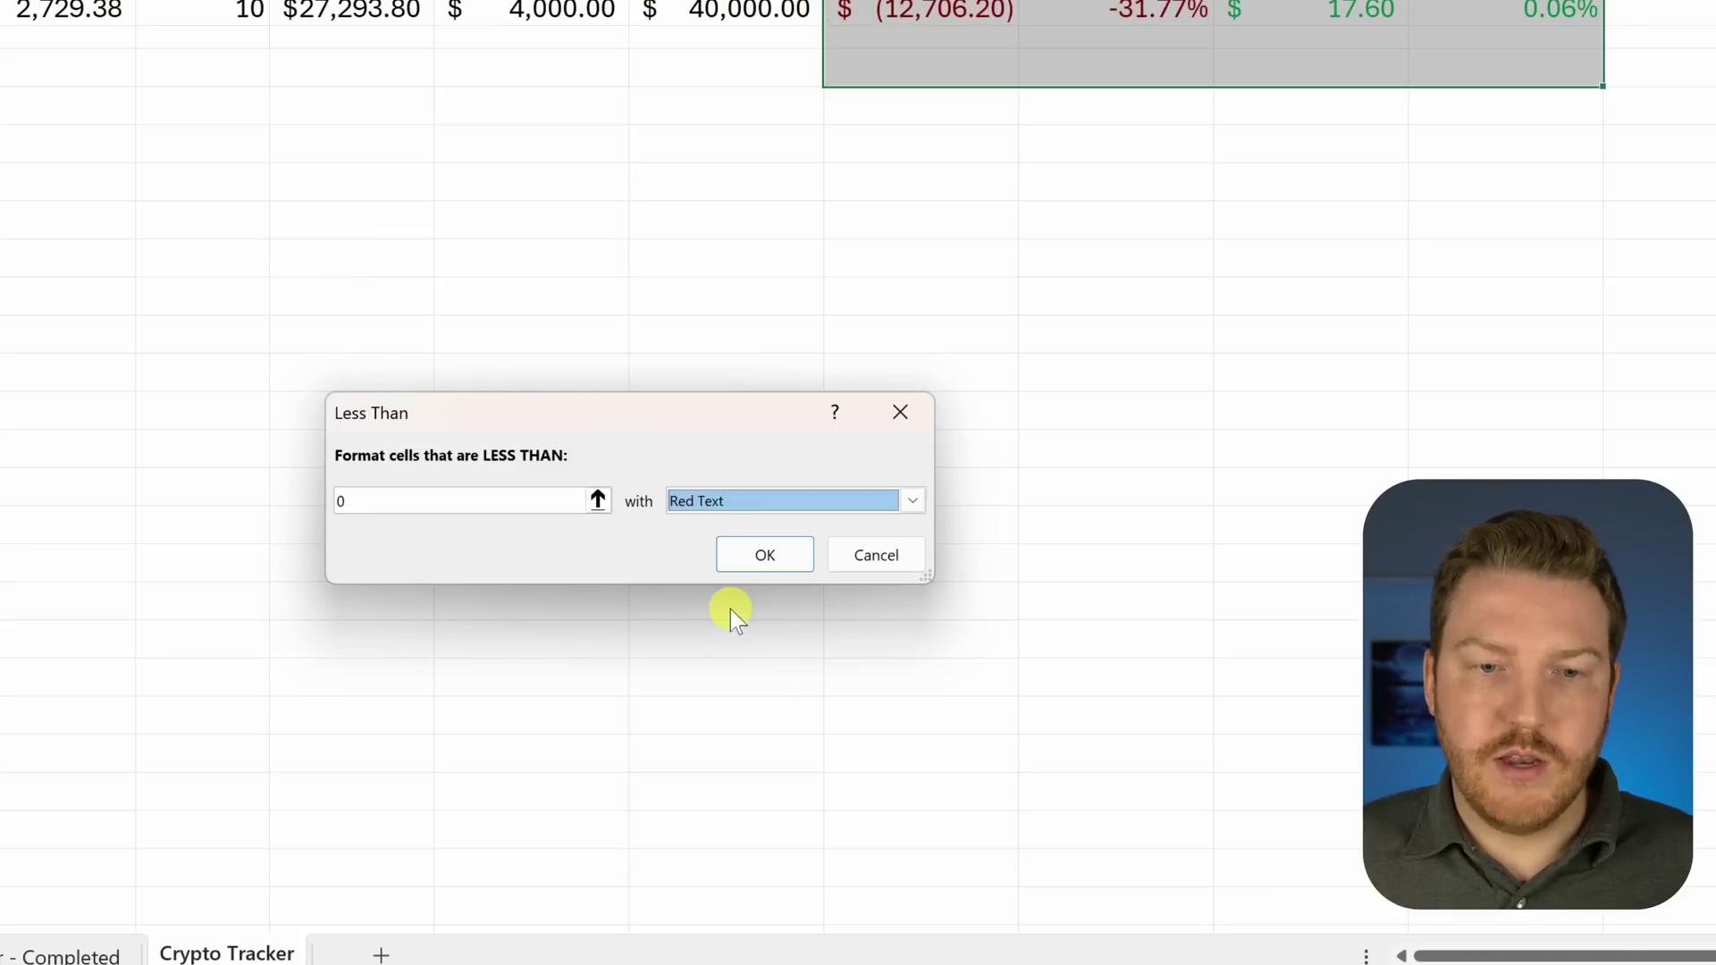
pyautogui.click(770, 561)
pyautogui.click(1114, 222)
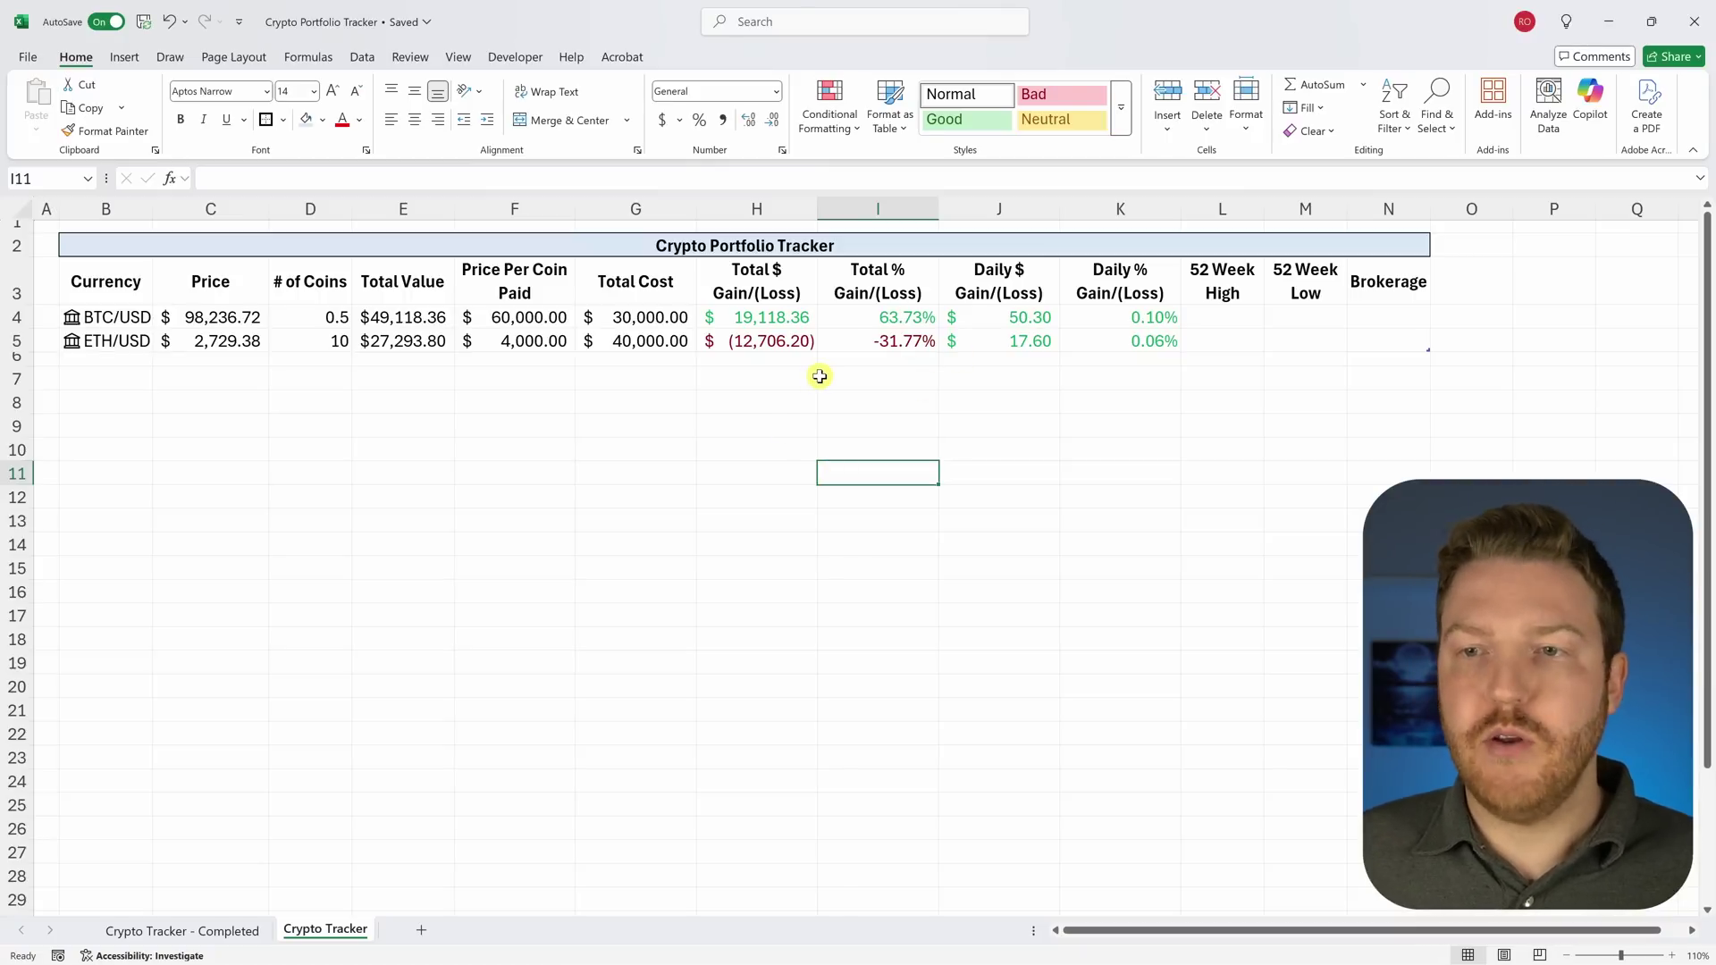
pyautogui.click(1242, 318)
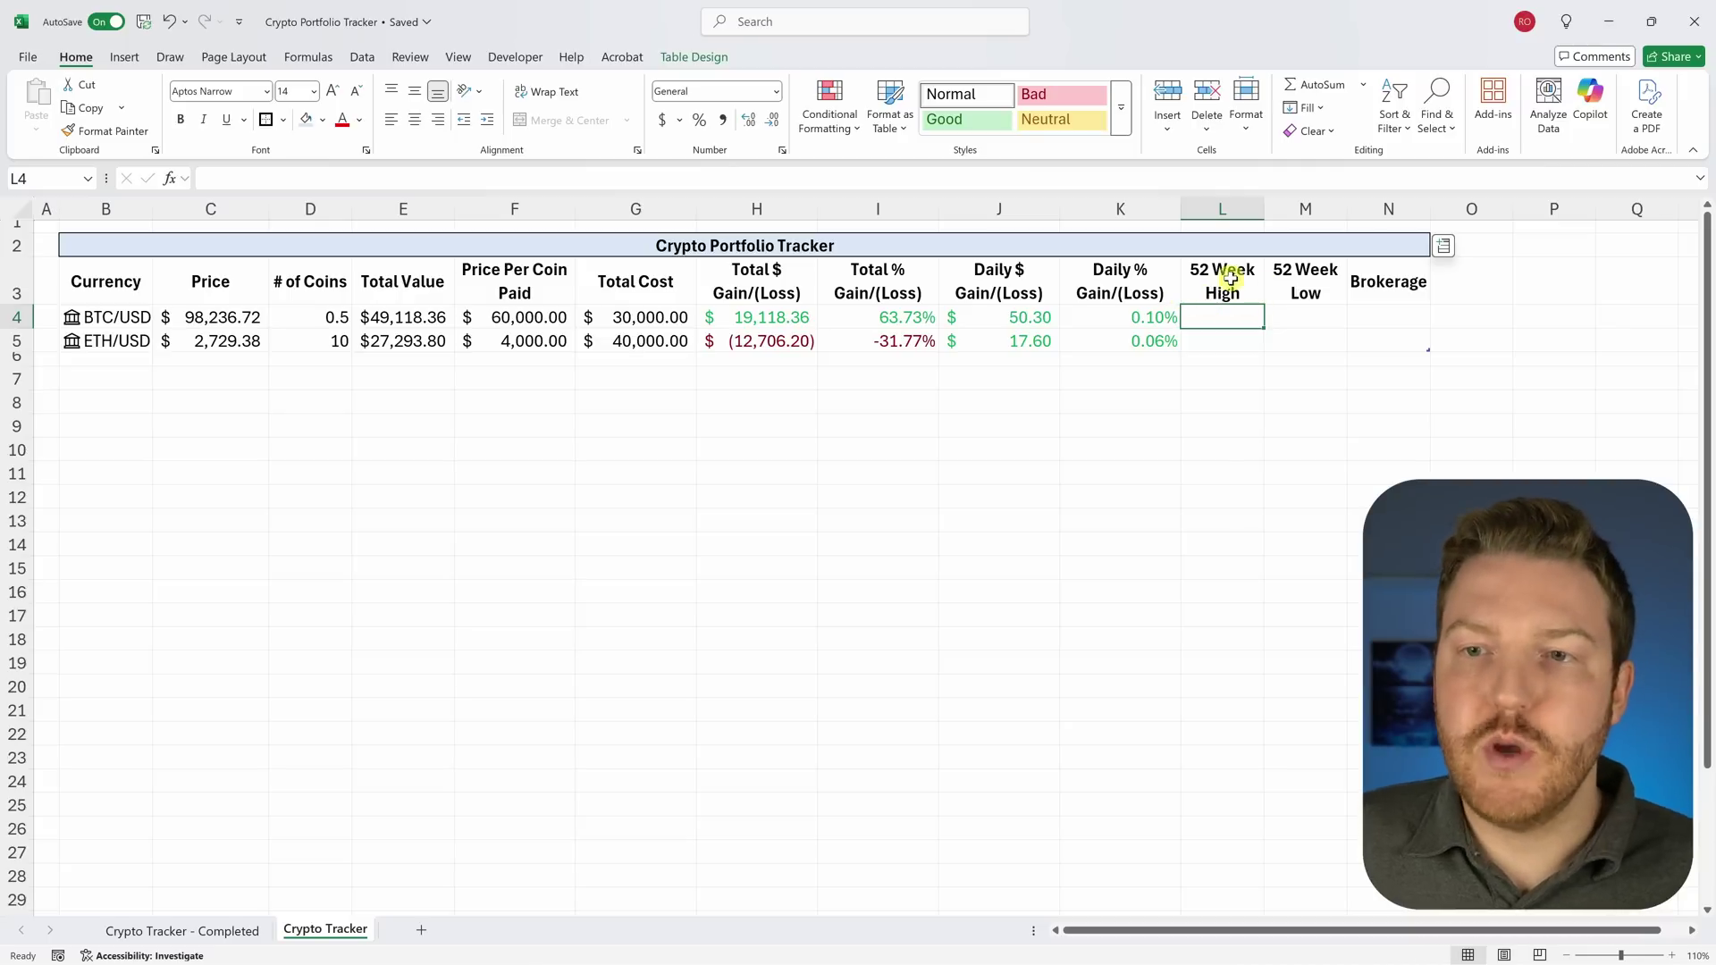
pyautogui.click(1221, 294)
pyautogui.click(1295, 291)
pyautogui.click(1236, 325)
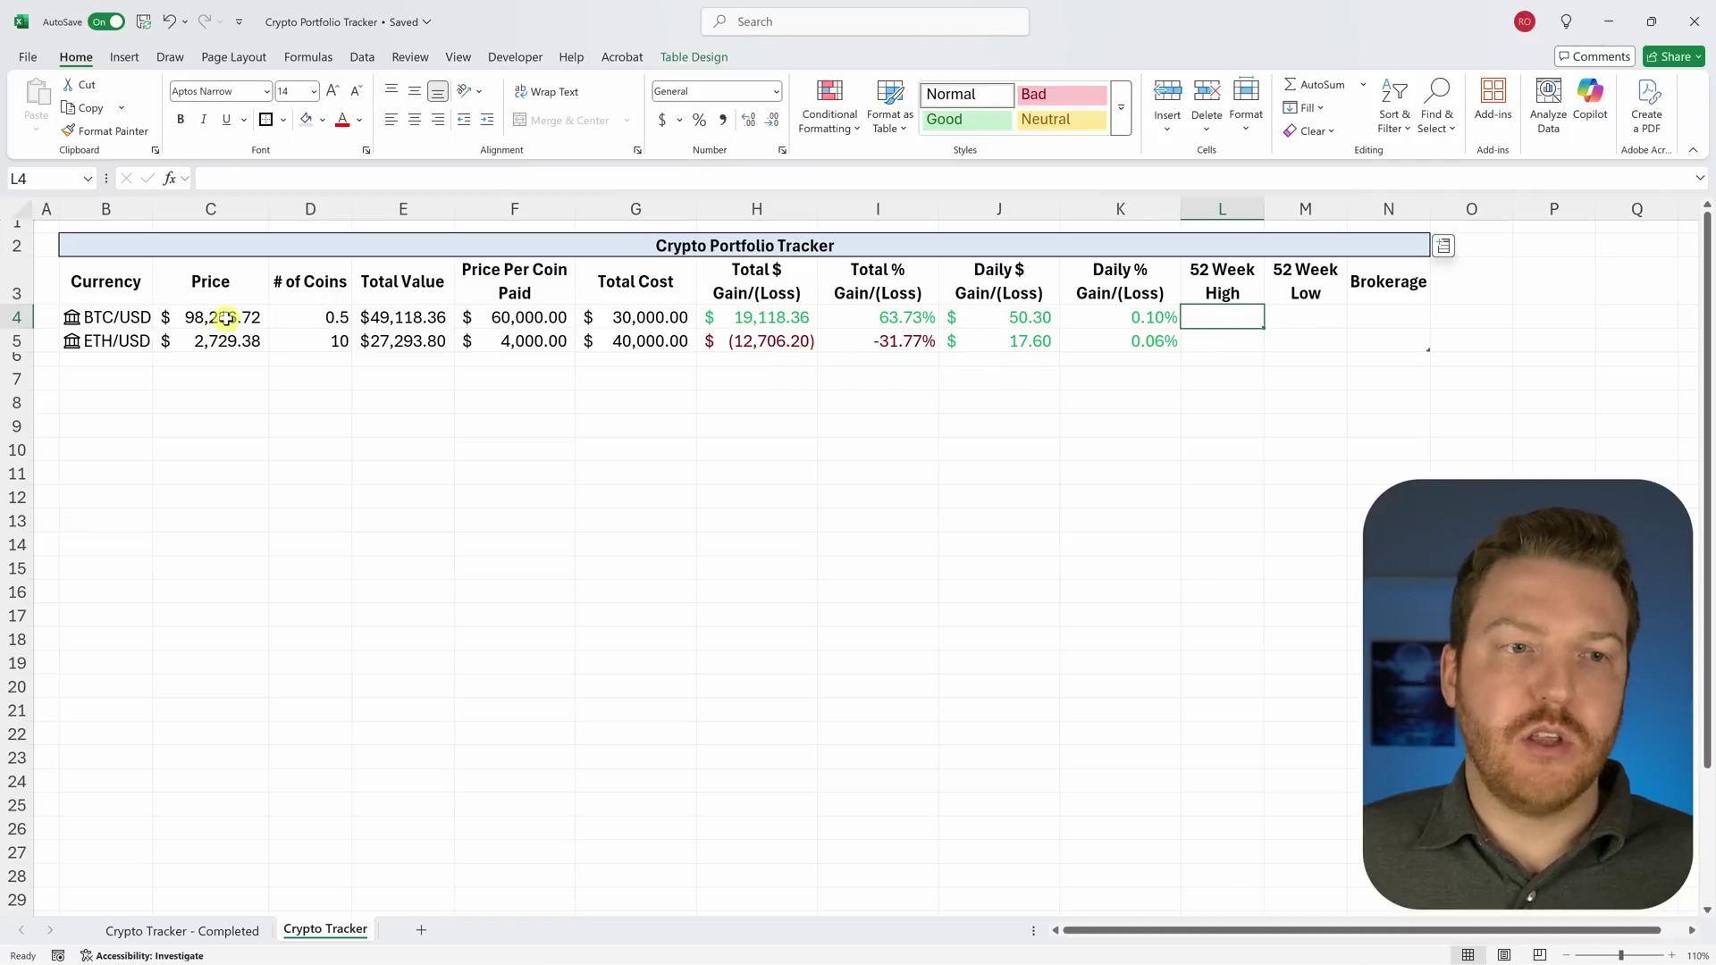
pyautogui.moveTo(227, 319); pyautogui.dragTo(229, 337)
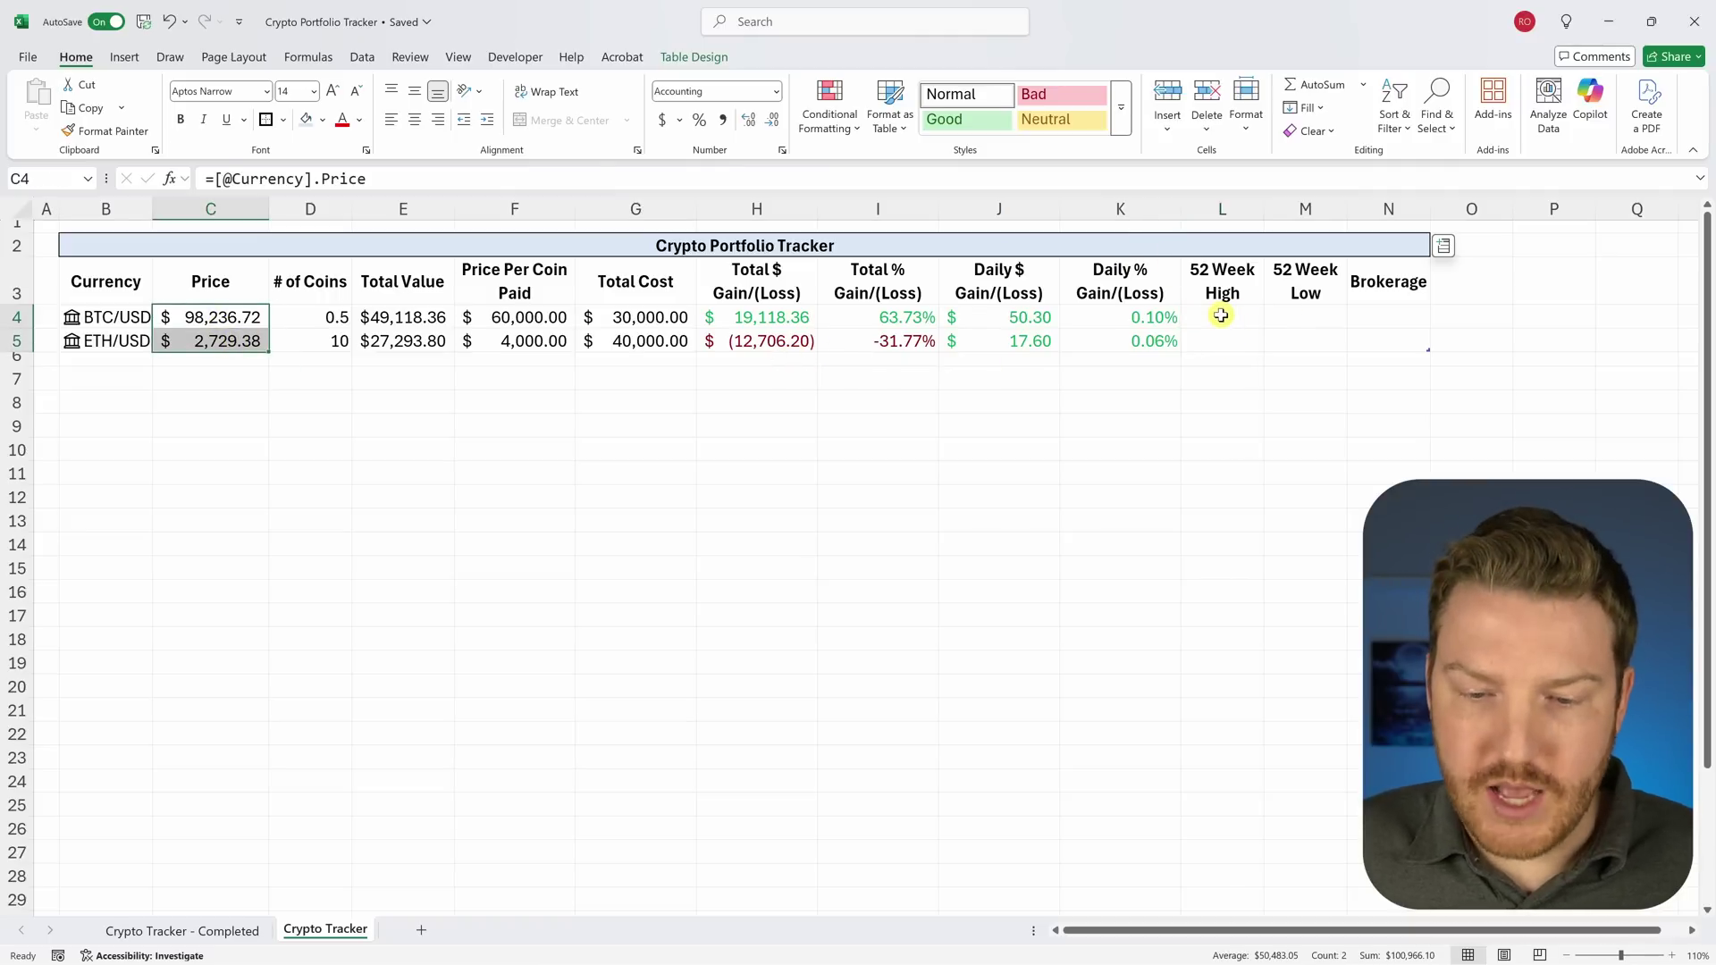
pyautogui.click(1211, 309)
pyautogui.write('=')
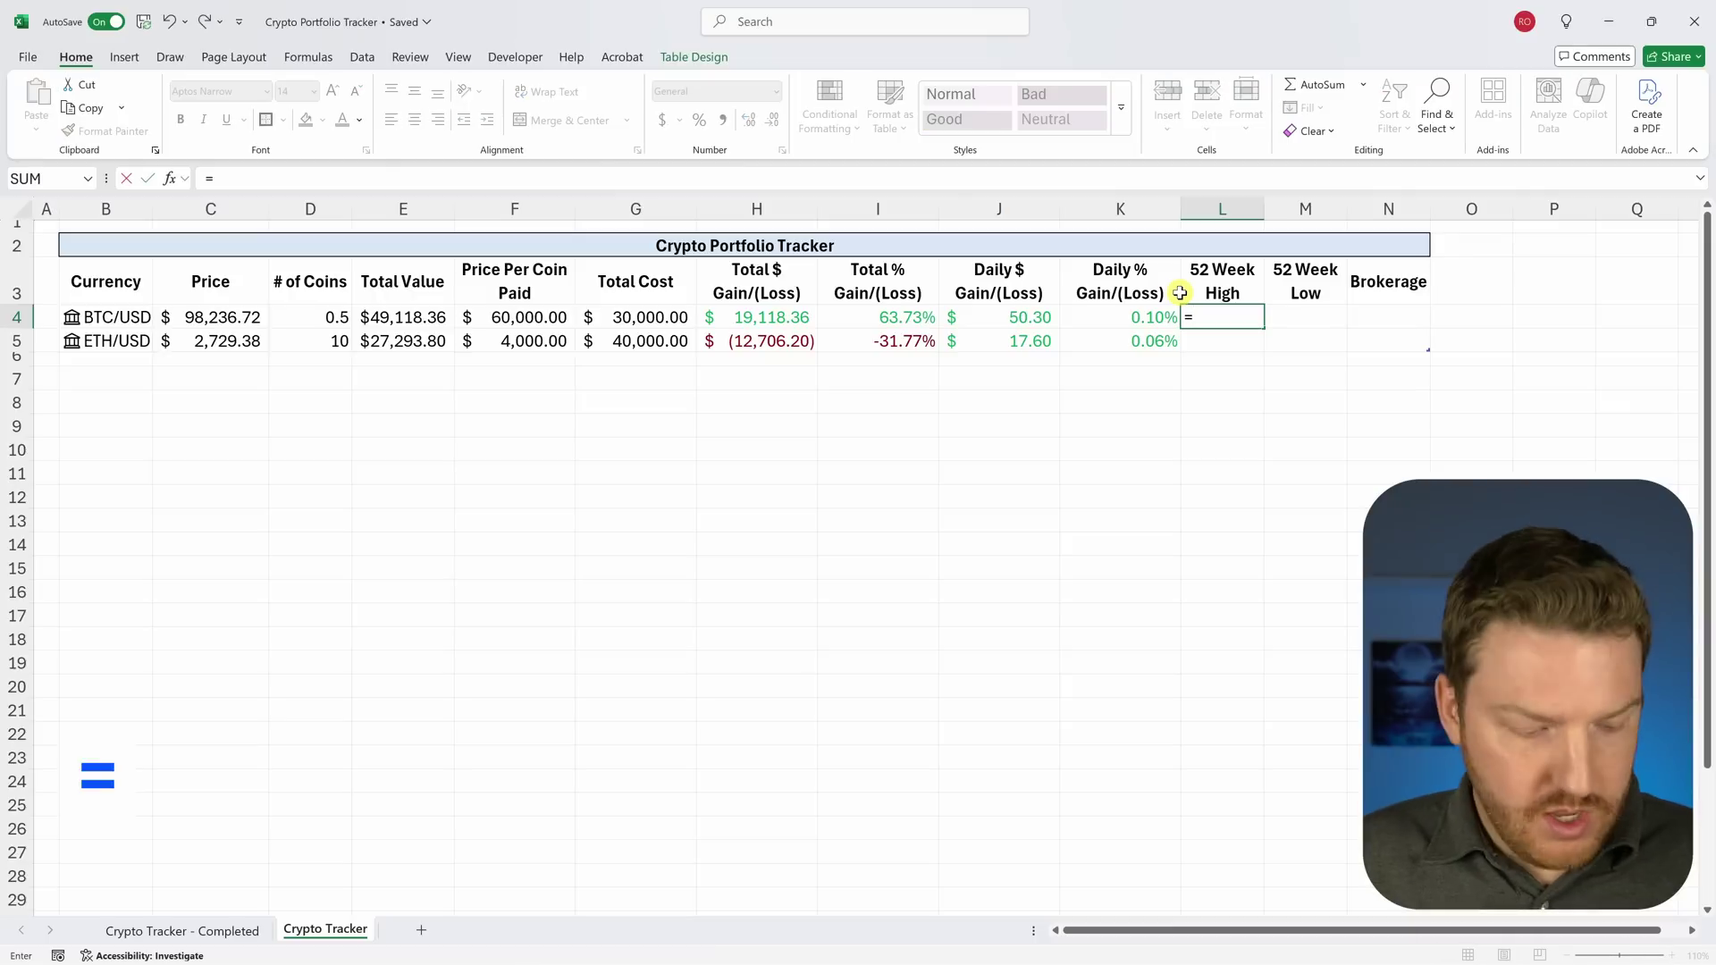
pyautogui.press('Left')
pyautogui.press('Left')
pyautogui.press('Left')
pyautogui.press('Left')
pyautogui.press('Left')
pyautogui.press('Left')
pyautogui.press('Left')
pyautogui.press('Left')
pyautogui.press('Left')
pyautogui.press('Left')
pyautogui.press('Left')
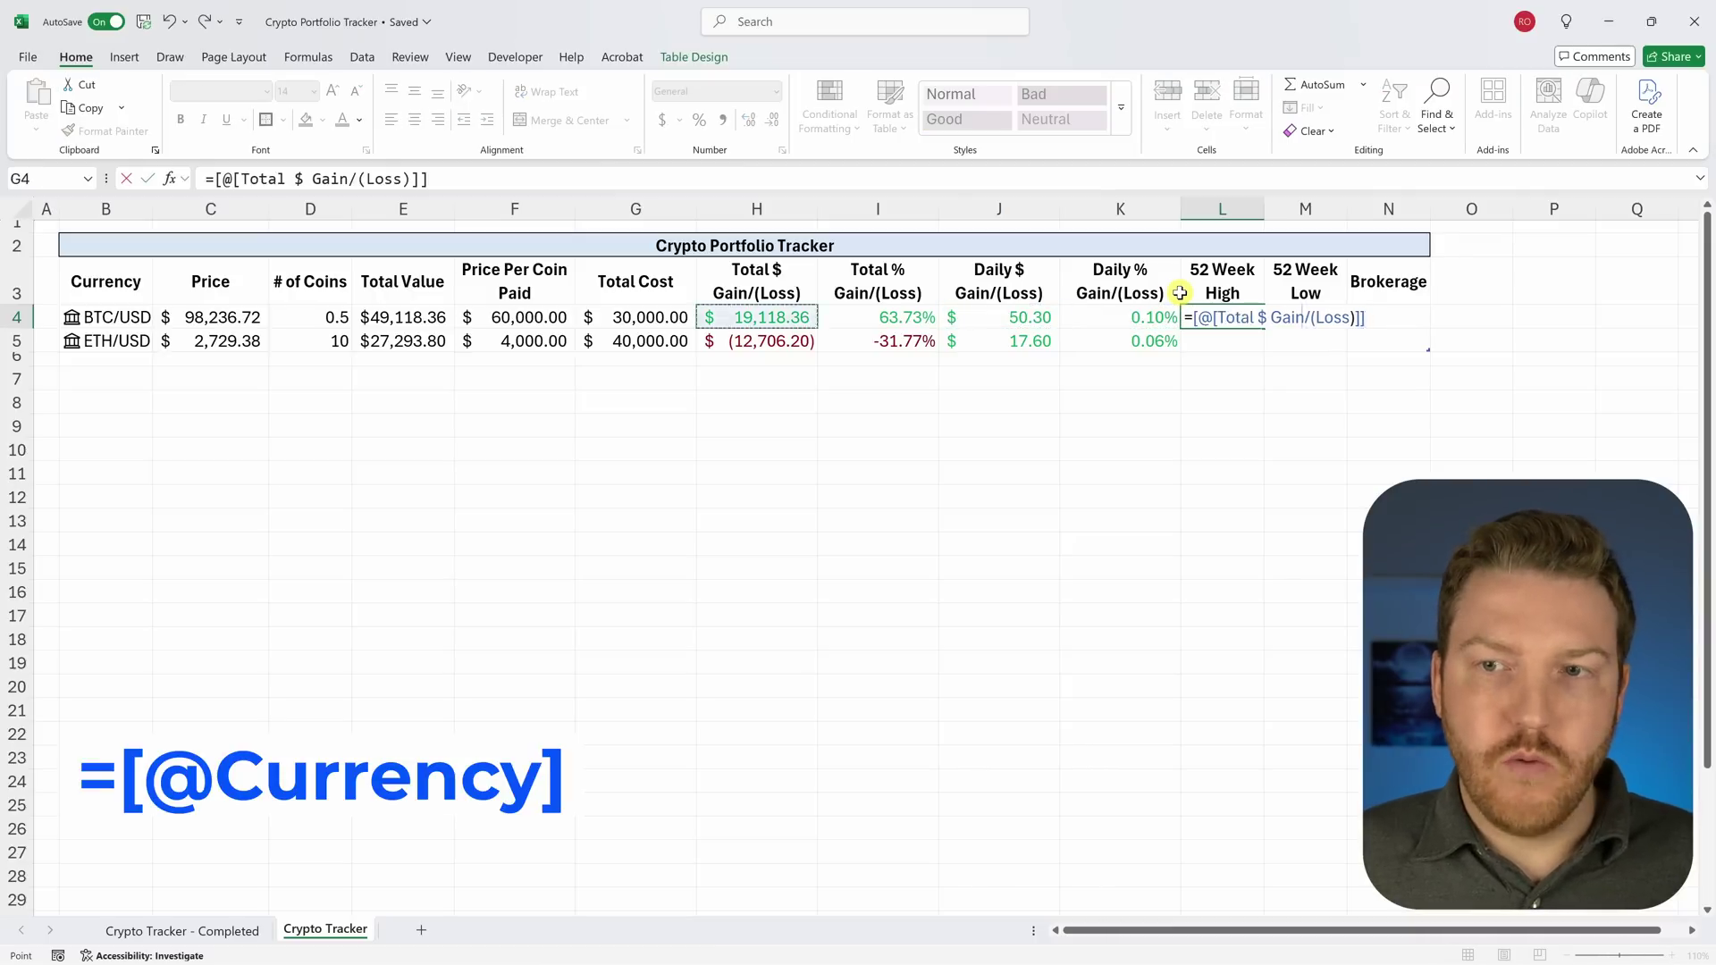
pyautogui.press('Right')
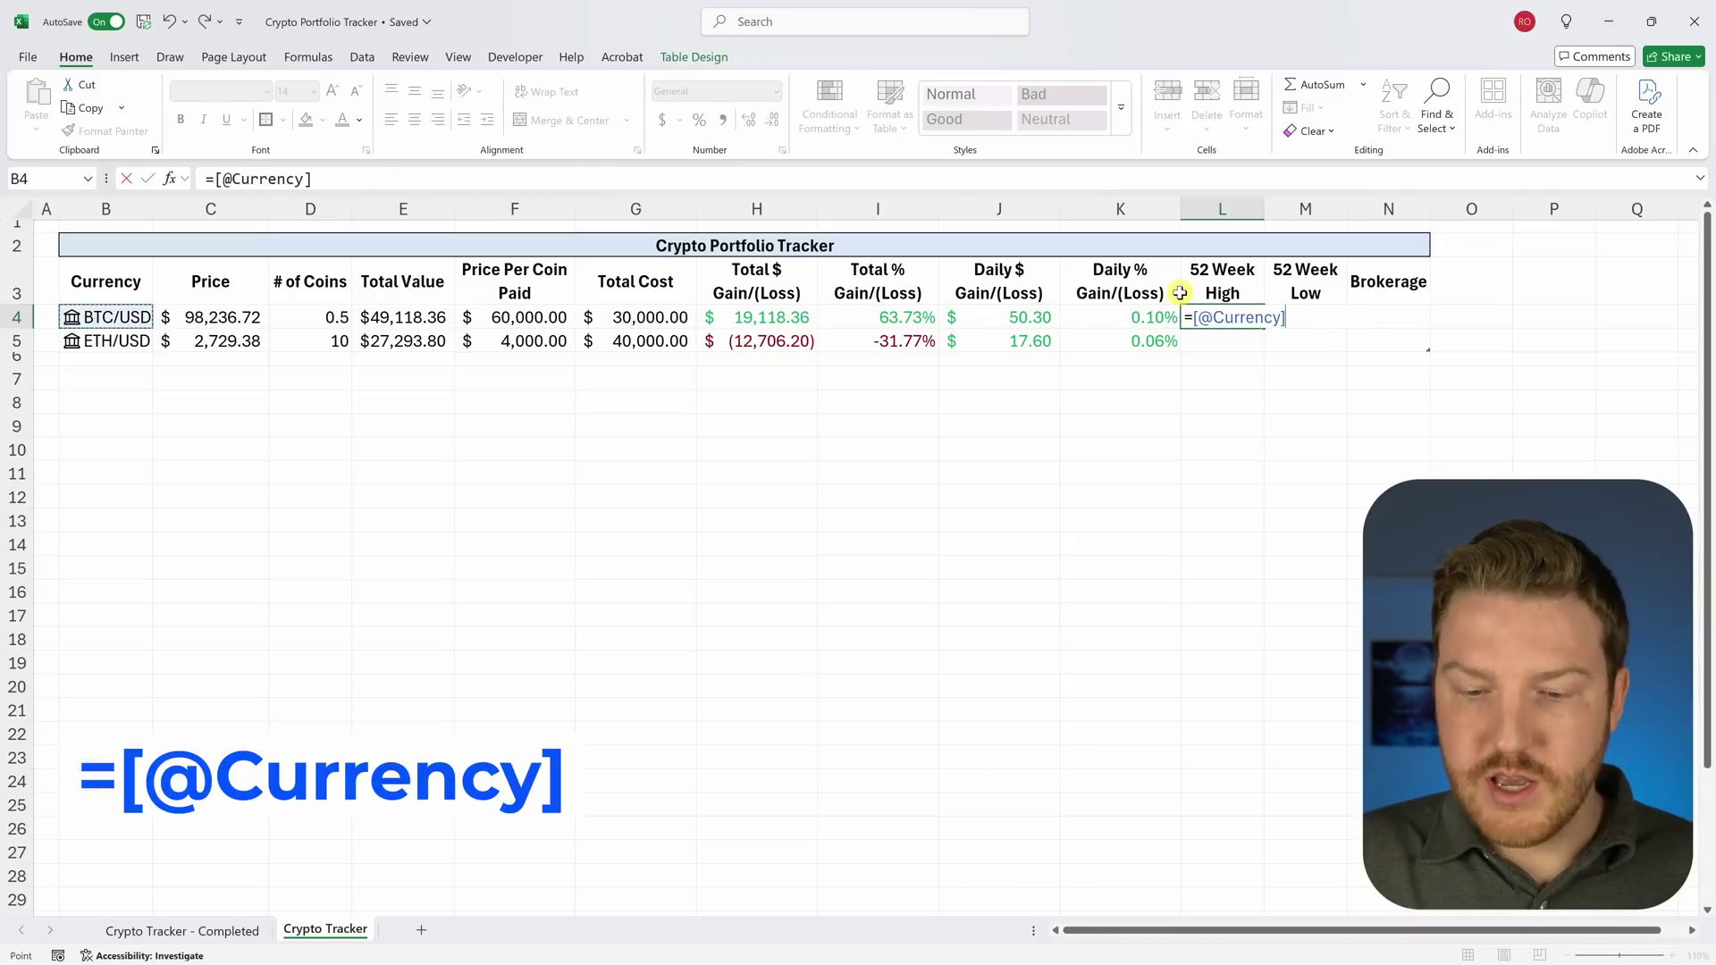
pyautogui.write('.')
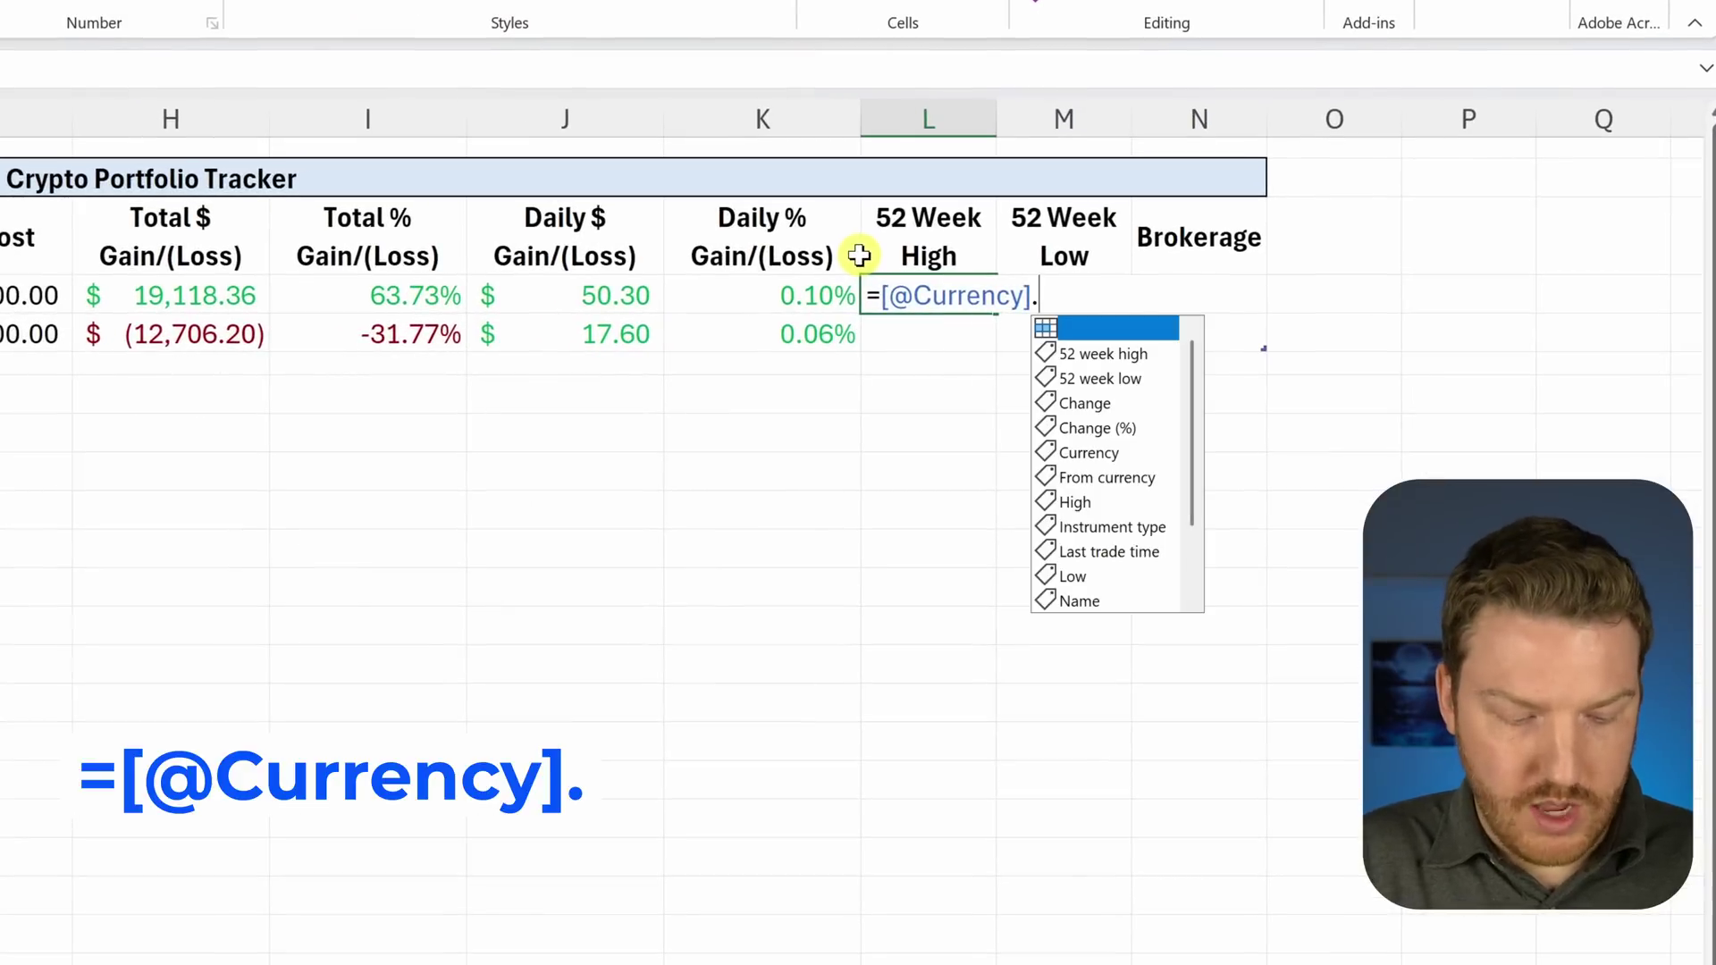
pyautogui.write('52')
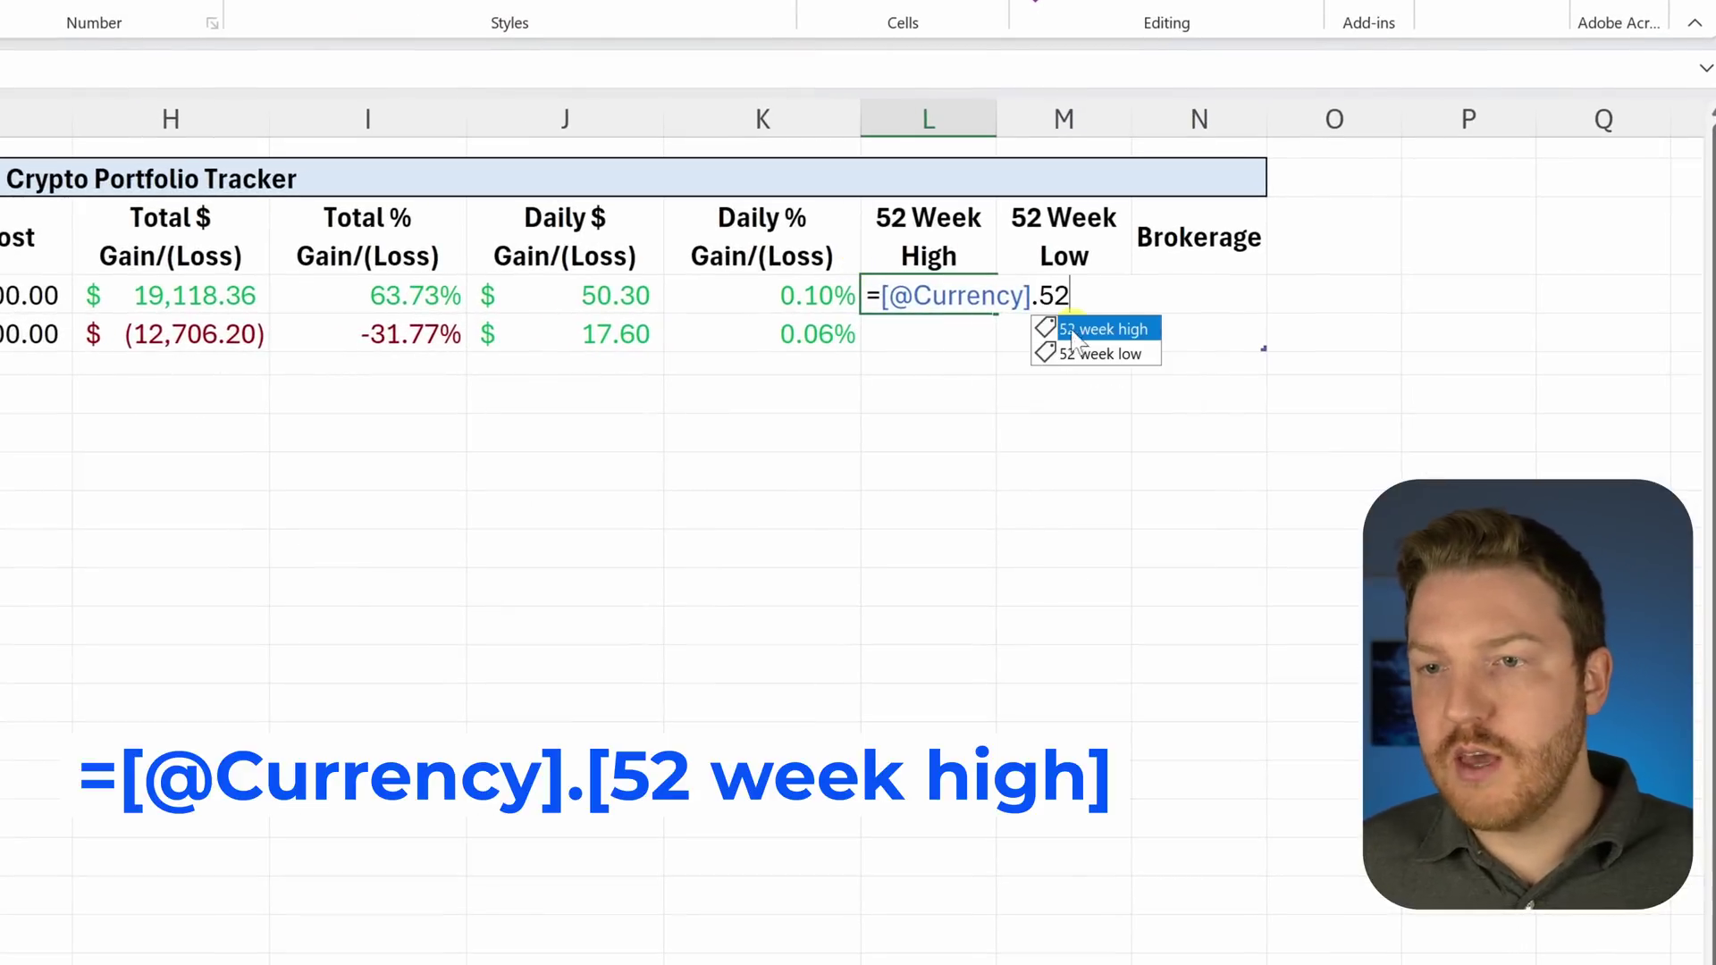
pyautogui.doubleClick(1106, 331)
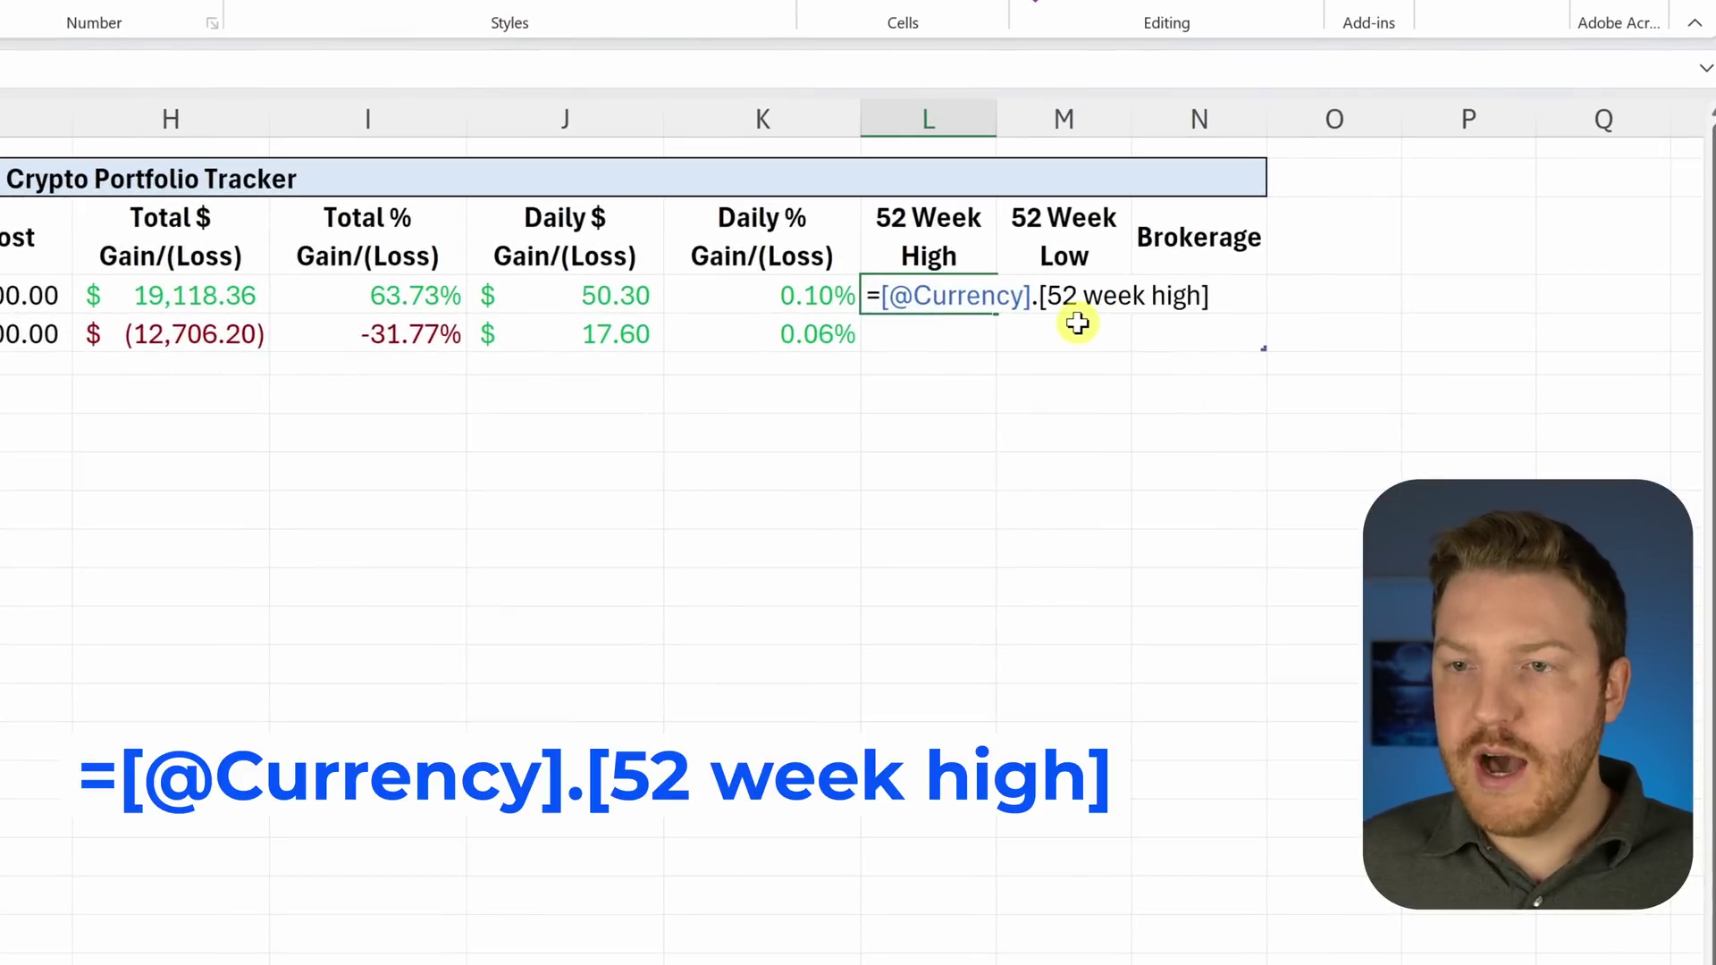
pyautogui.press('Return')
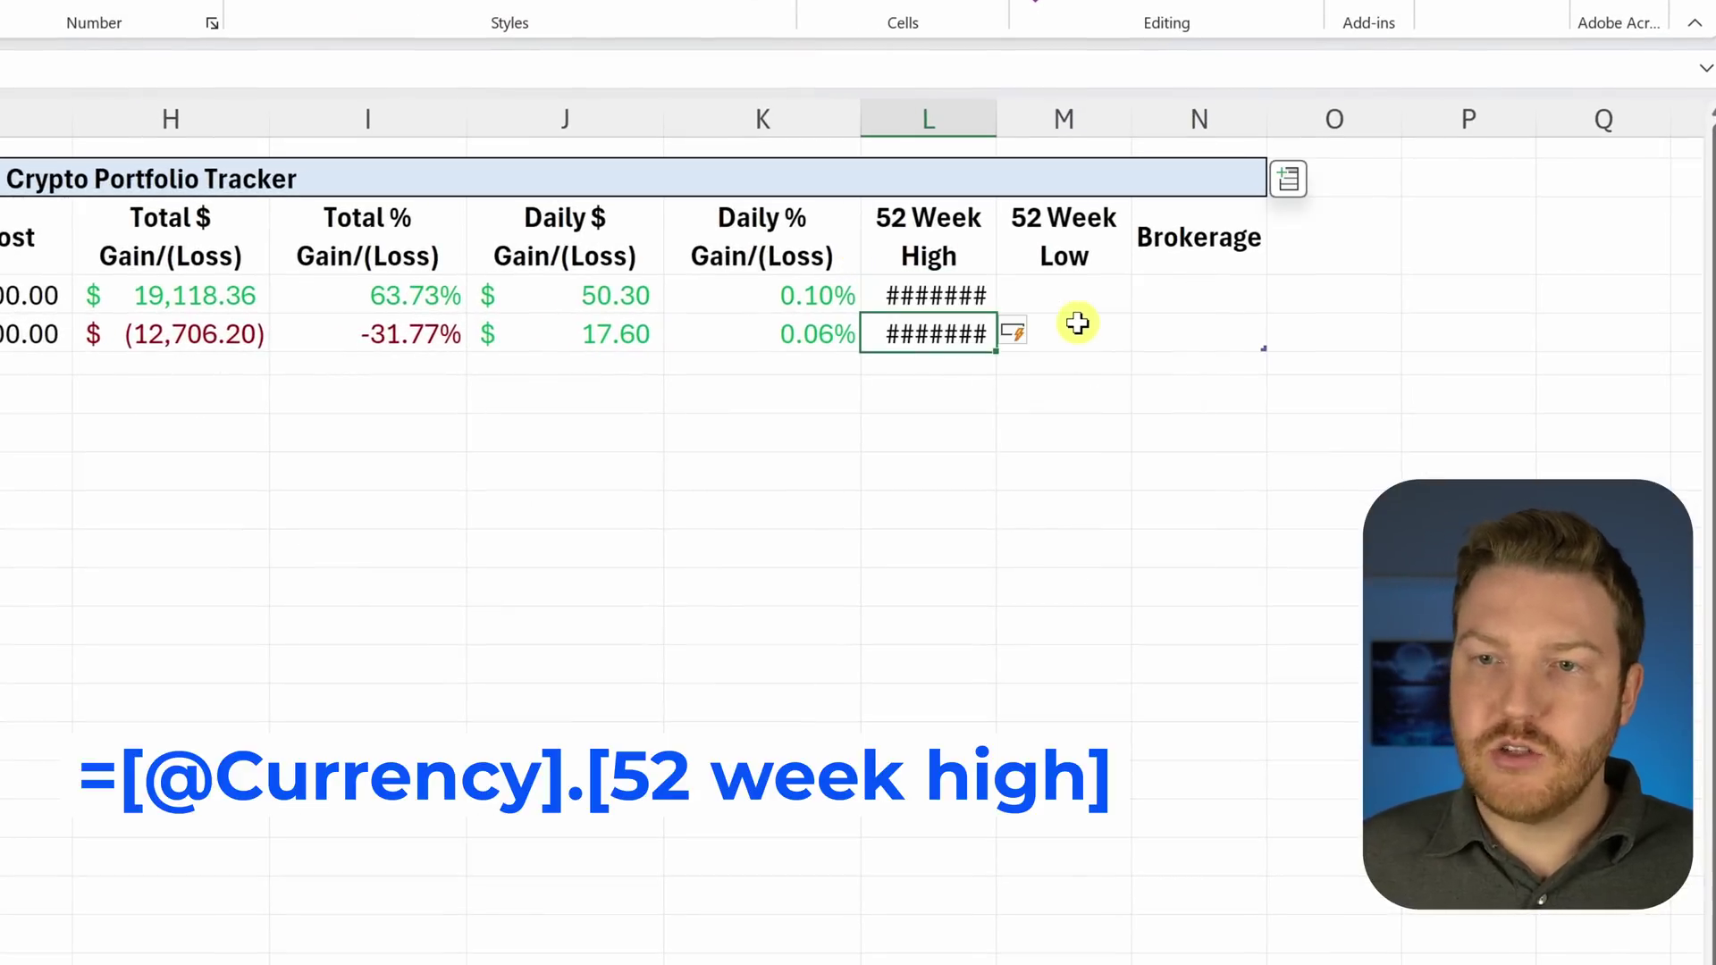
pyautogui.doubleClick(997, 121)
pyautogui.click(1116, 293)
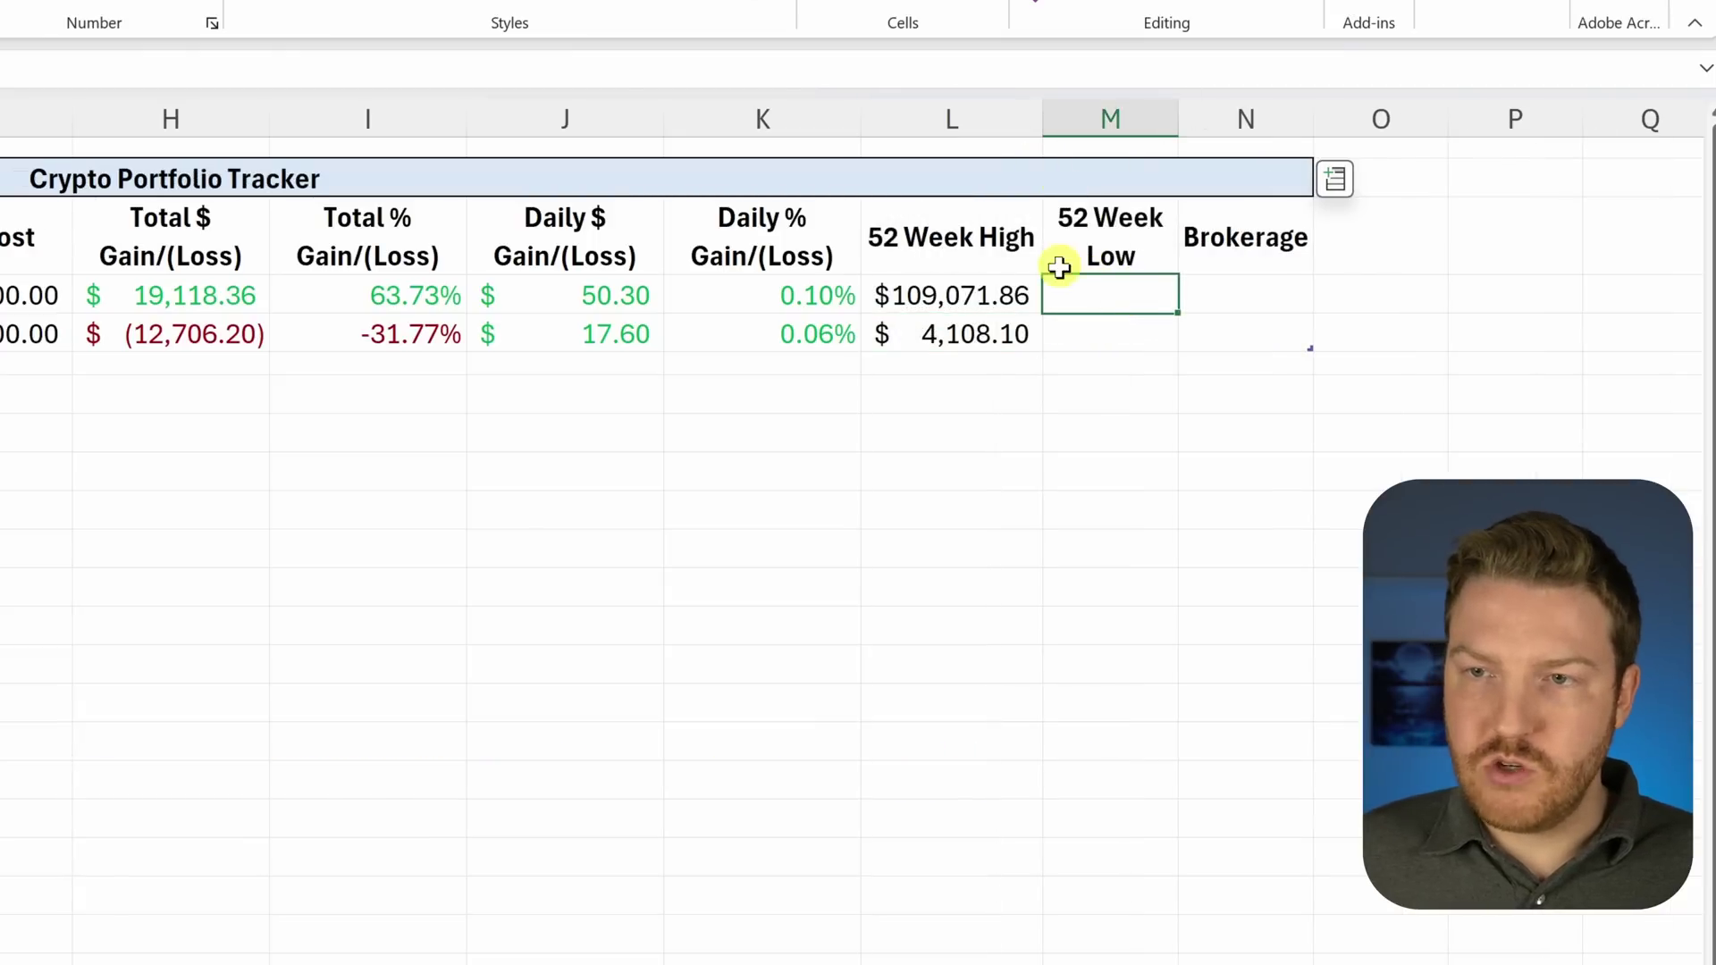
pyautogui.write('=')
pyautogui.press('Left')
pyautogui.press('Left')
pyautogui.press('Left')
pyautogui.press('Left')
pyautogui.press('Left')
pyautogui.press('Left')
pyautogui.press('Left')
pyautogui.press('Left')
pyautogui.press('Left')
pyautogui.press('Left')
pyautogui.press('Left')
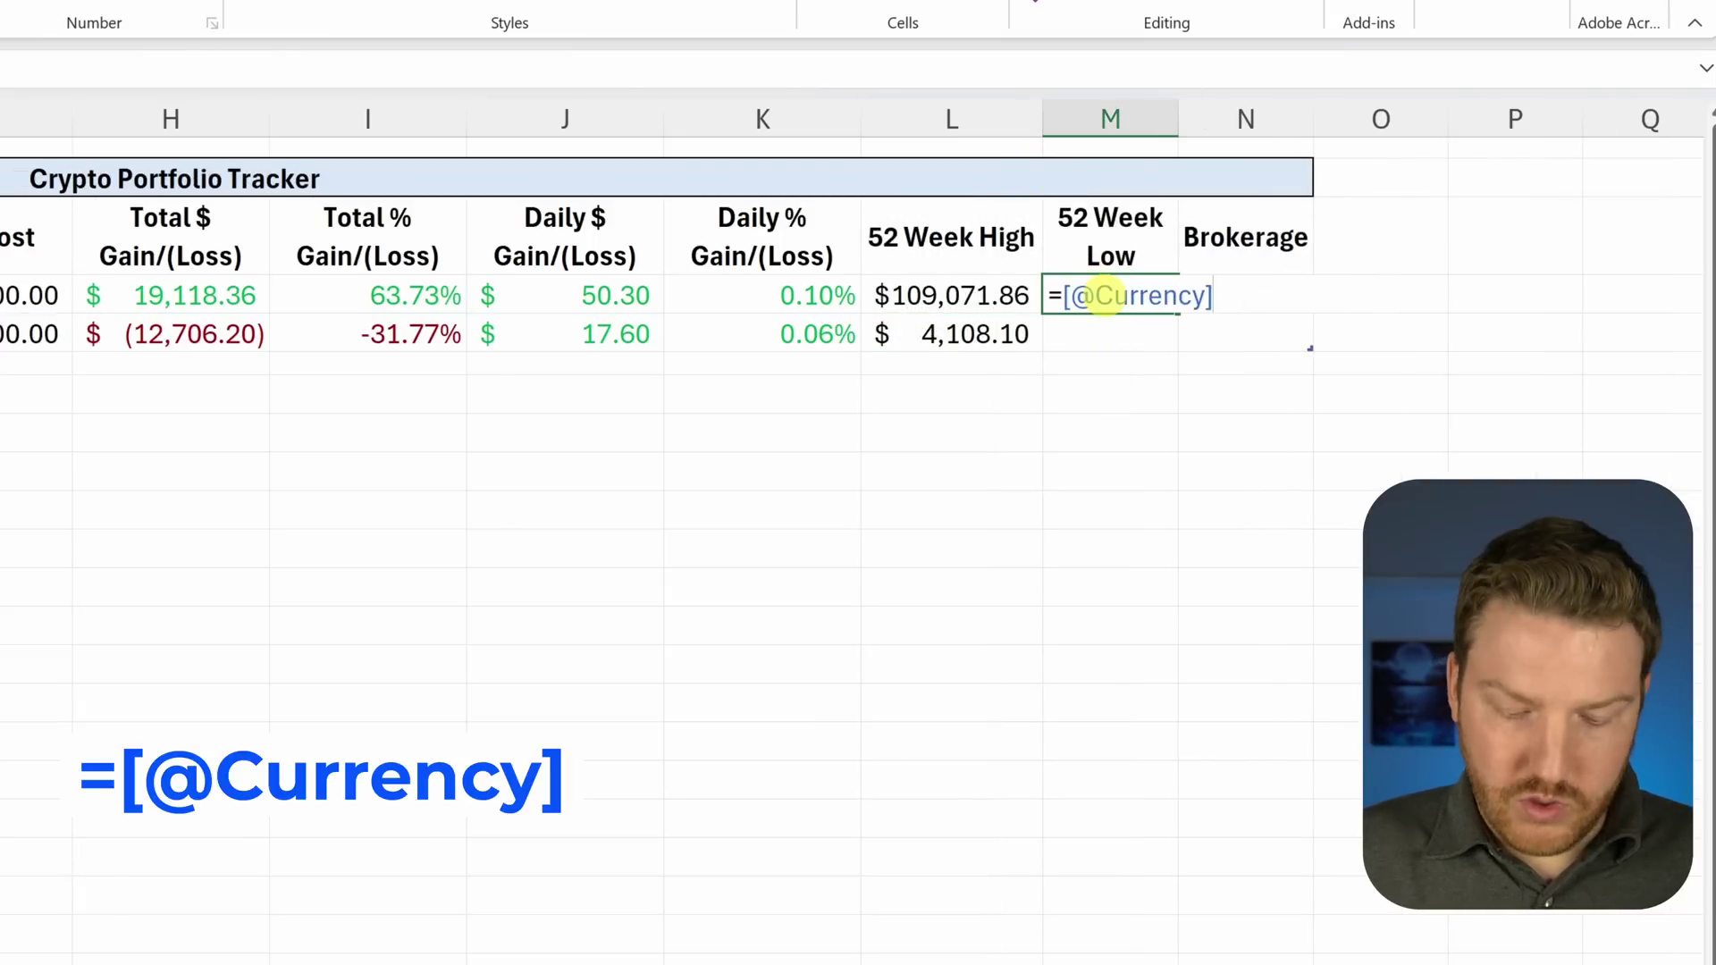
pyautogui.write('.')
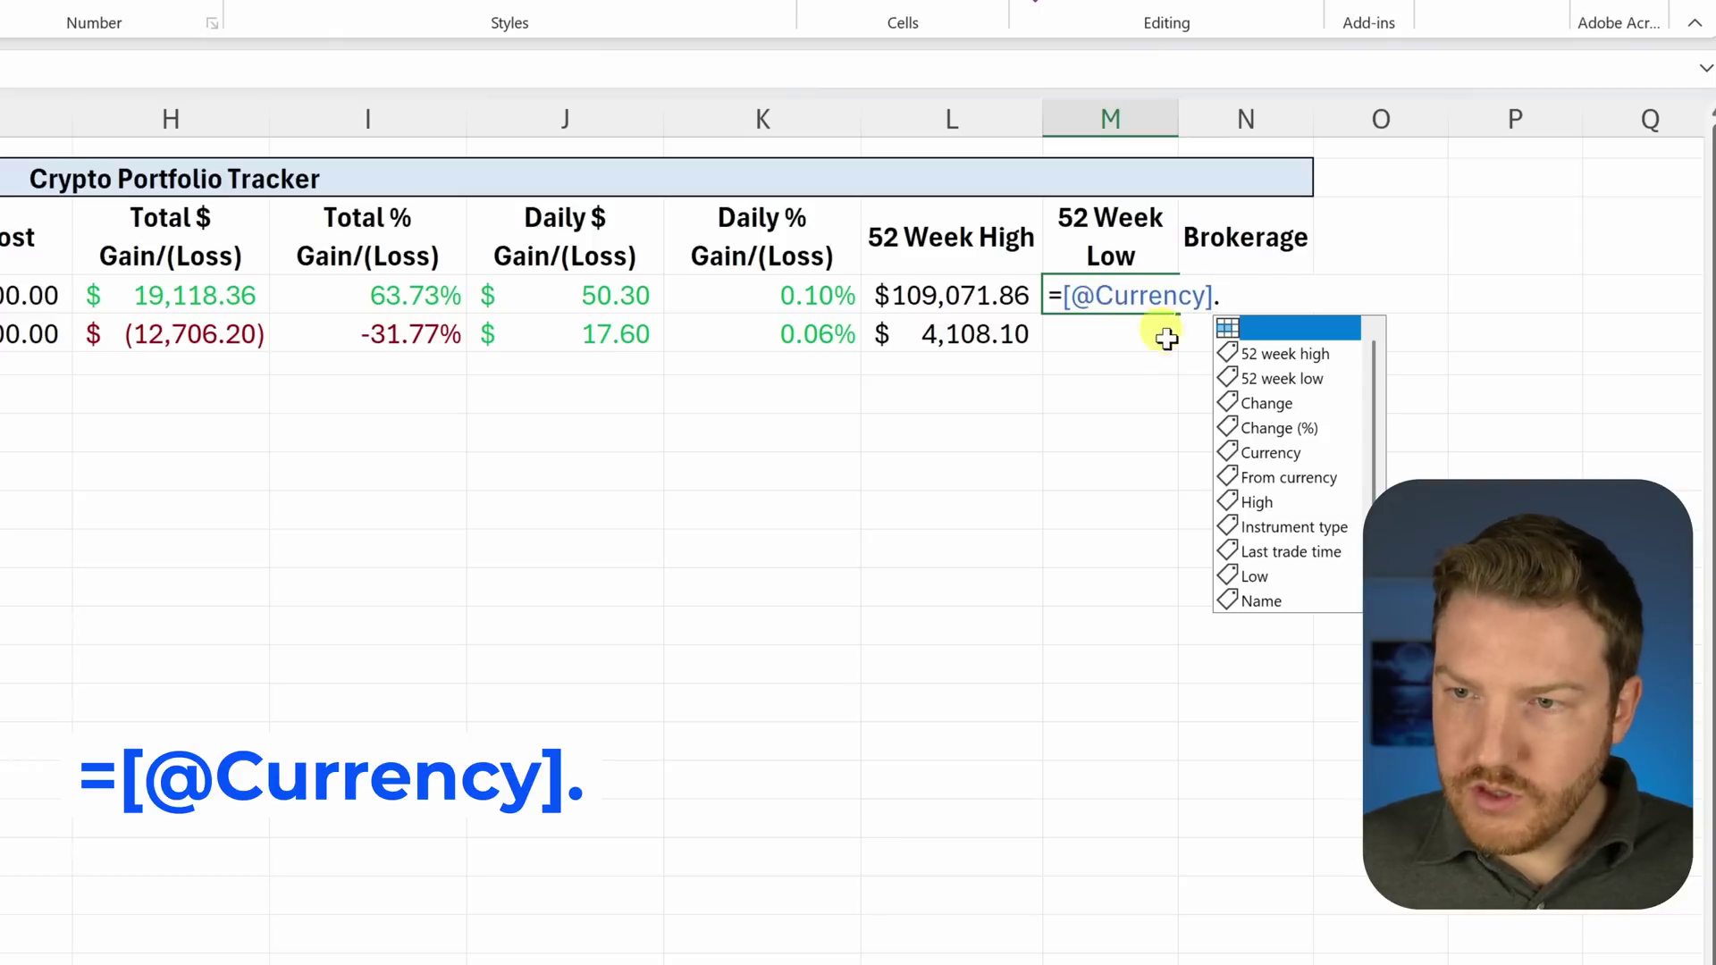
pyautogui.doubleClick(1284, 378)
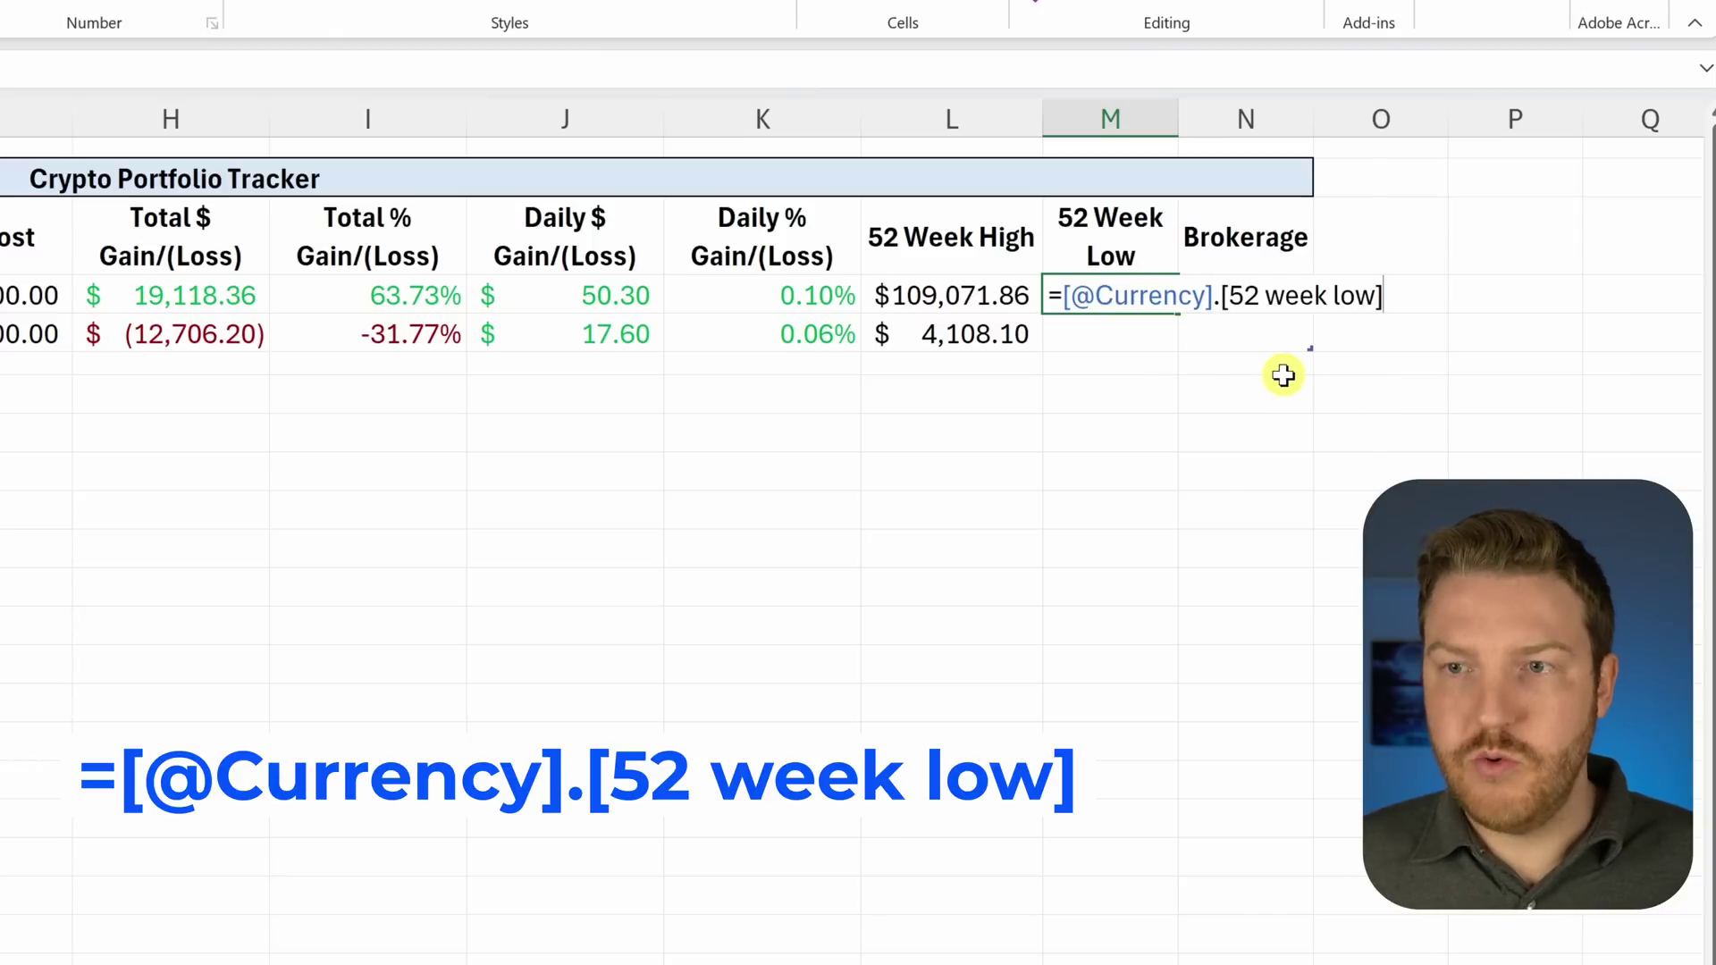
pyautogui.press('Return')
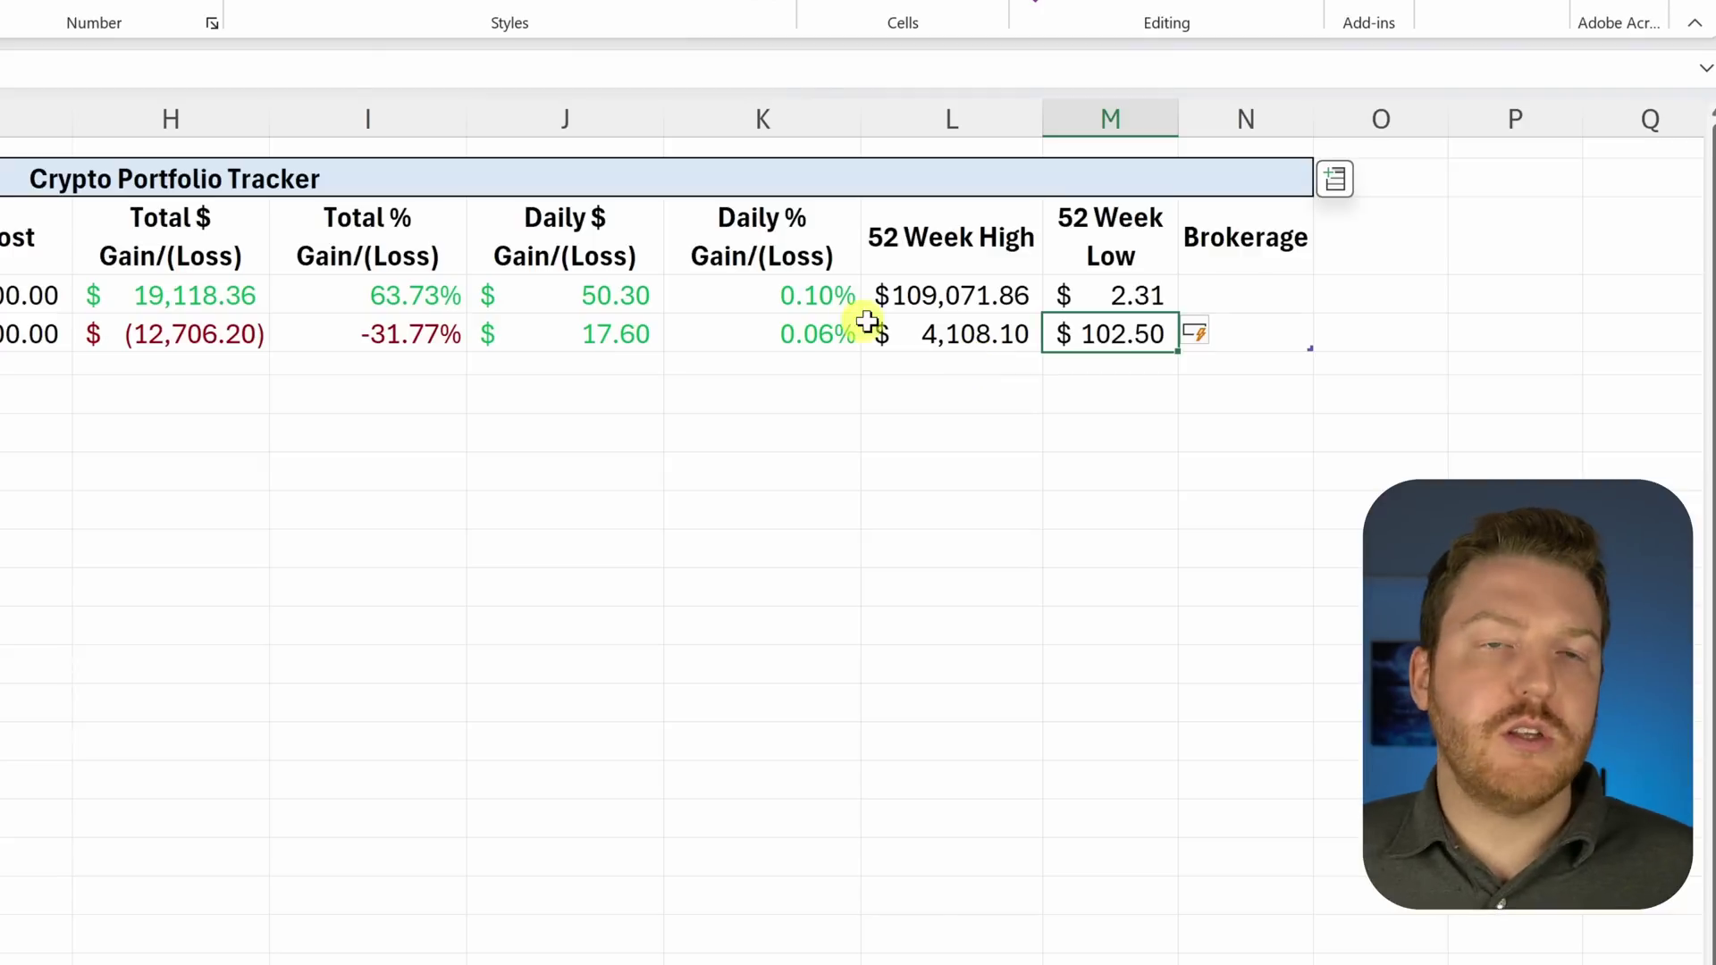
# Step: Examine the 52 Week High and 52 Week Low values and formulas for both currencies
pyautogui.click(1022, 248)
pyautogui.moveTo(1021, 248); pyautogui.dragTo(1084, 382)
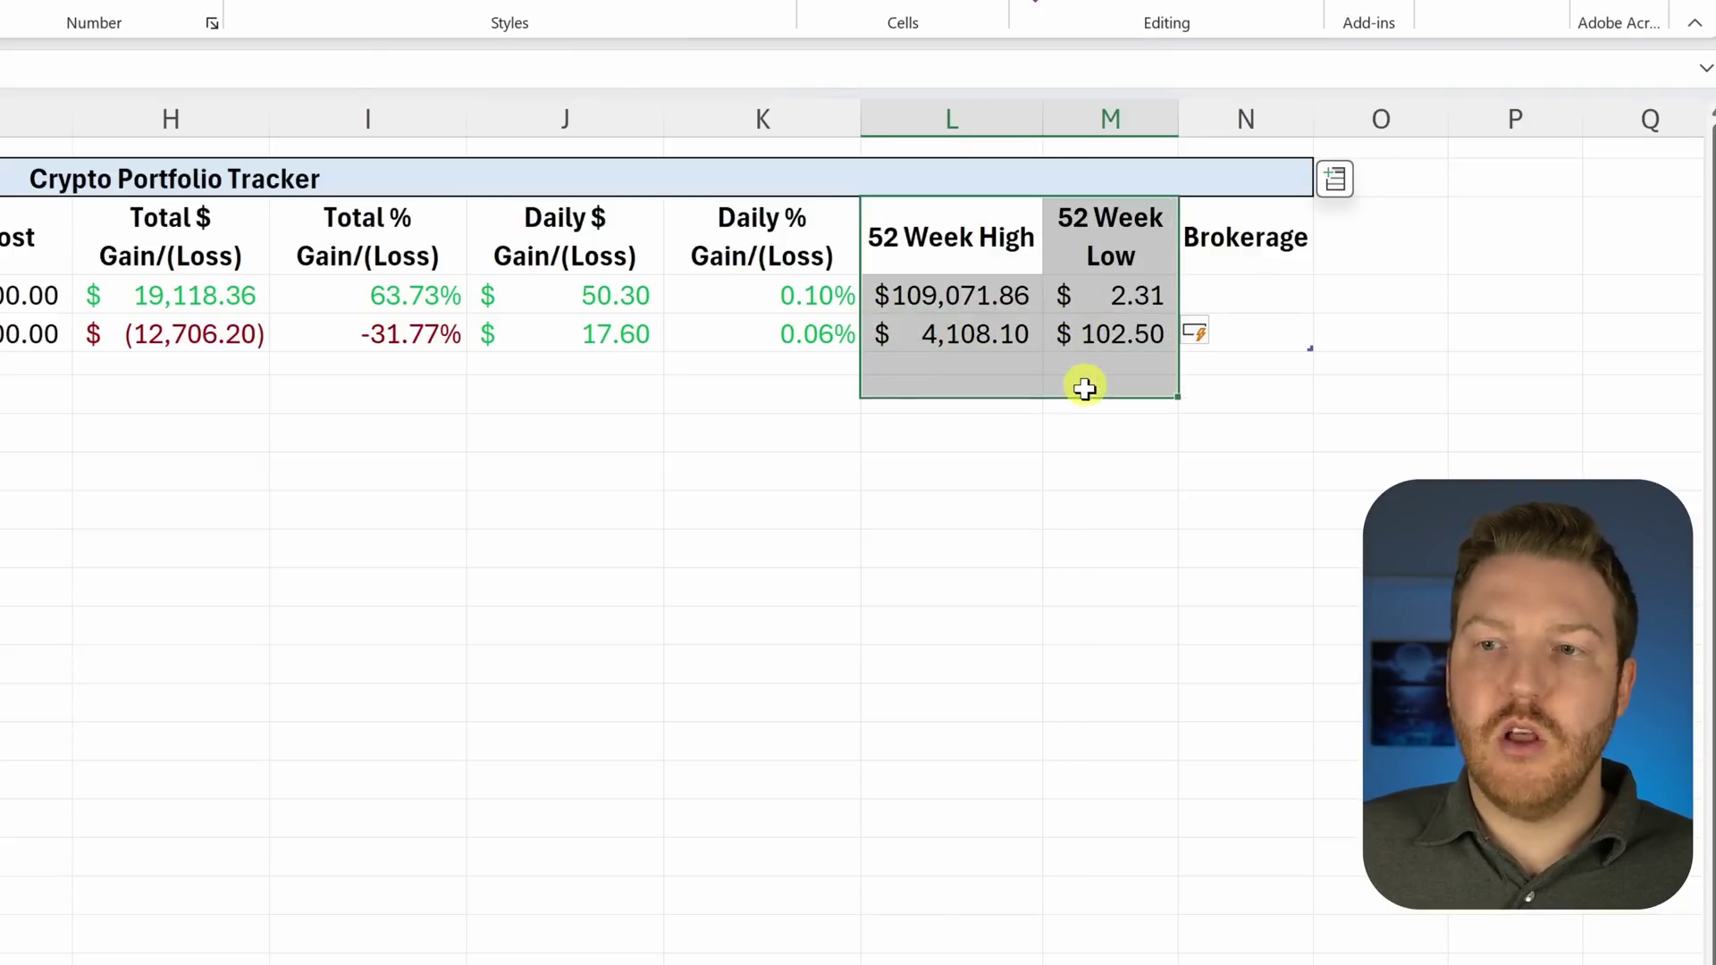
pyautogui.click(1099, 337)
pyautogui.click(1088, 305)
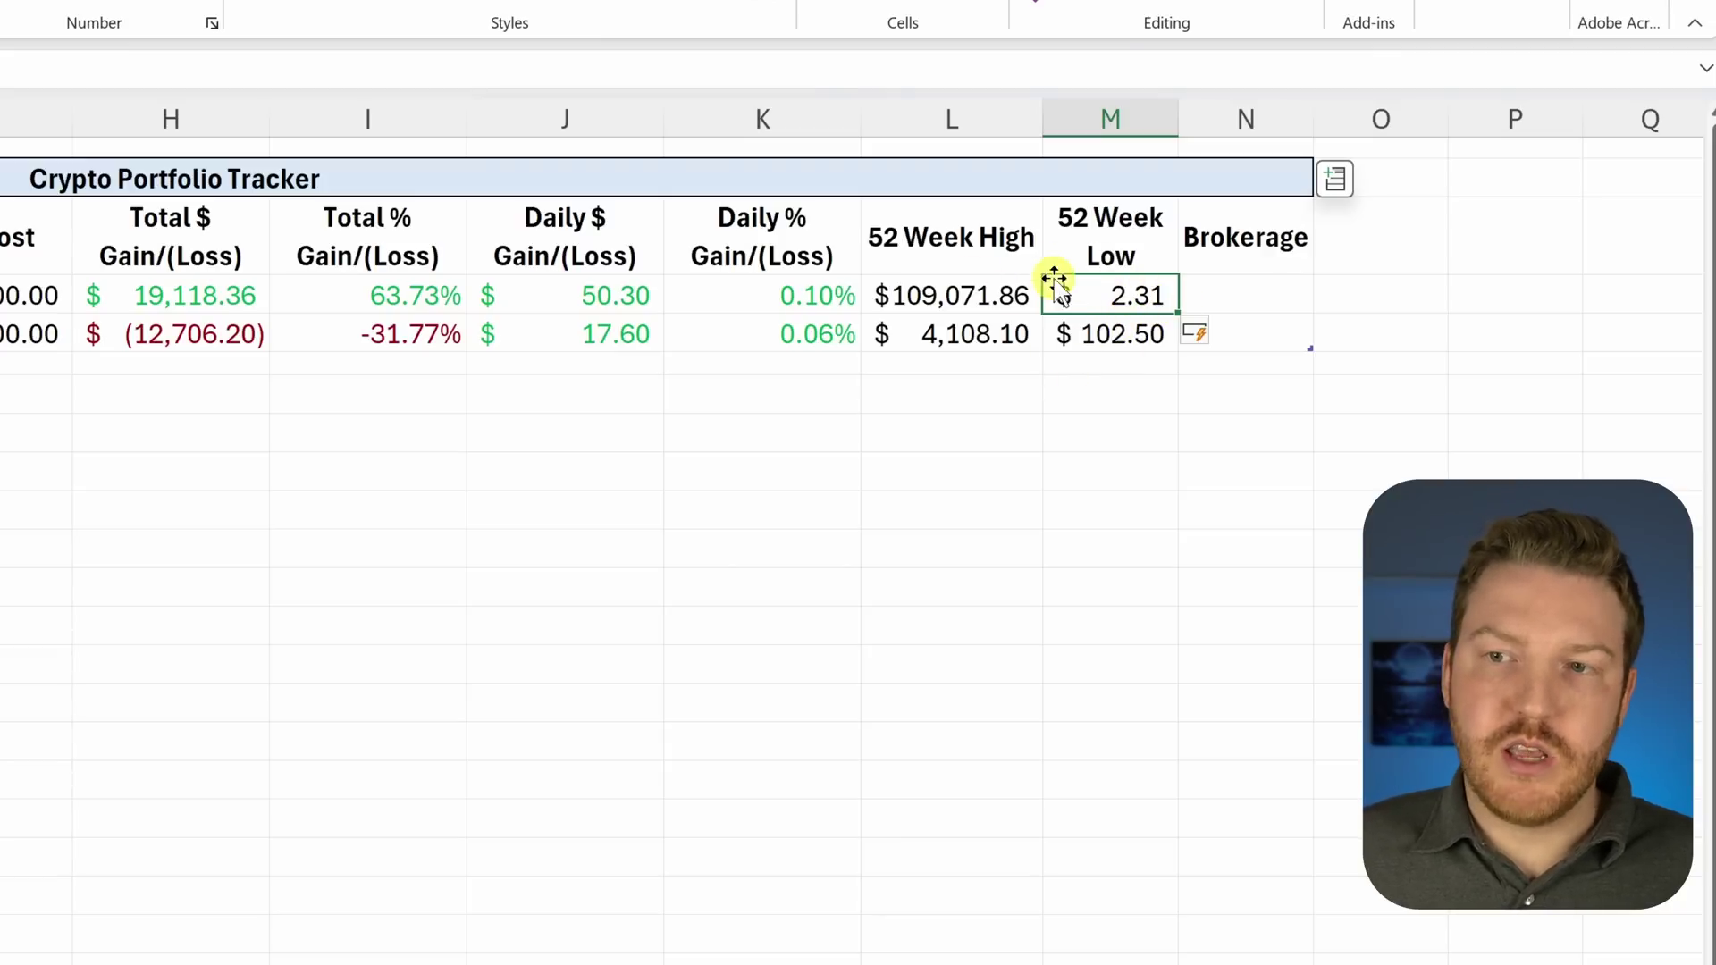
pyautogui.moveTo(1128, 344); pyautogui.dragTo(988, 283)
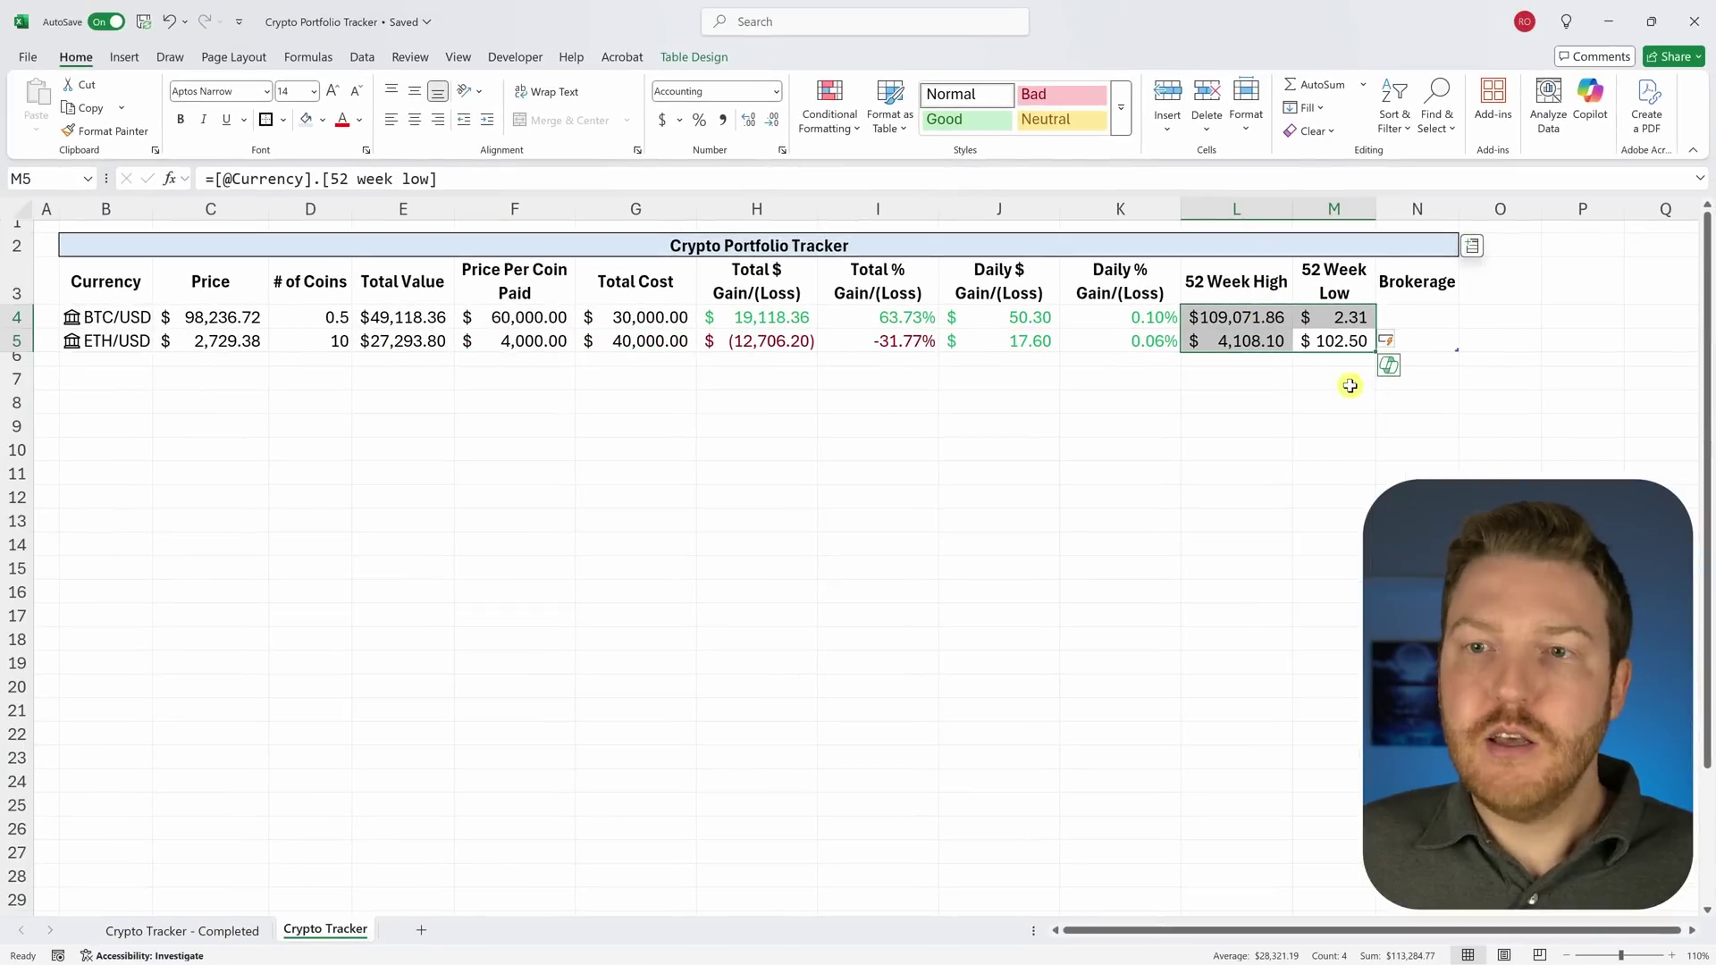
pyautogui.click(1345, 380)
pyautogui.click(1242, 323)
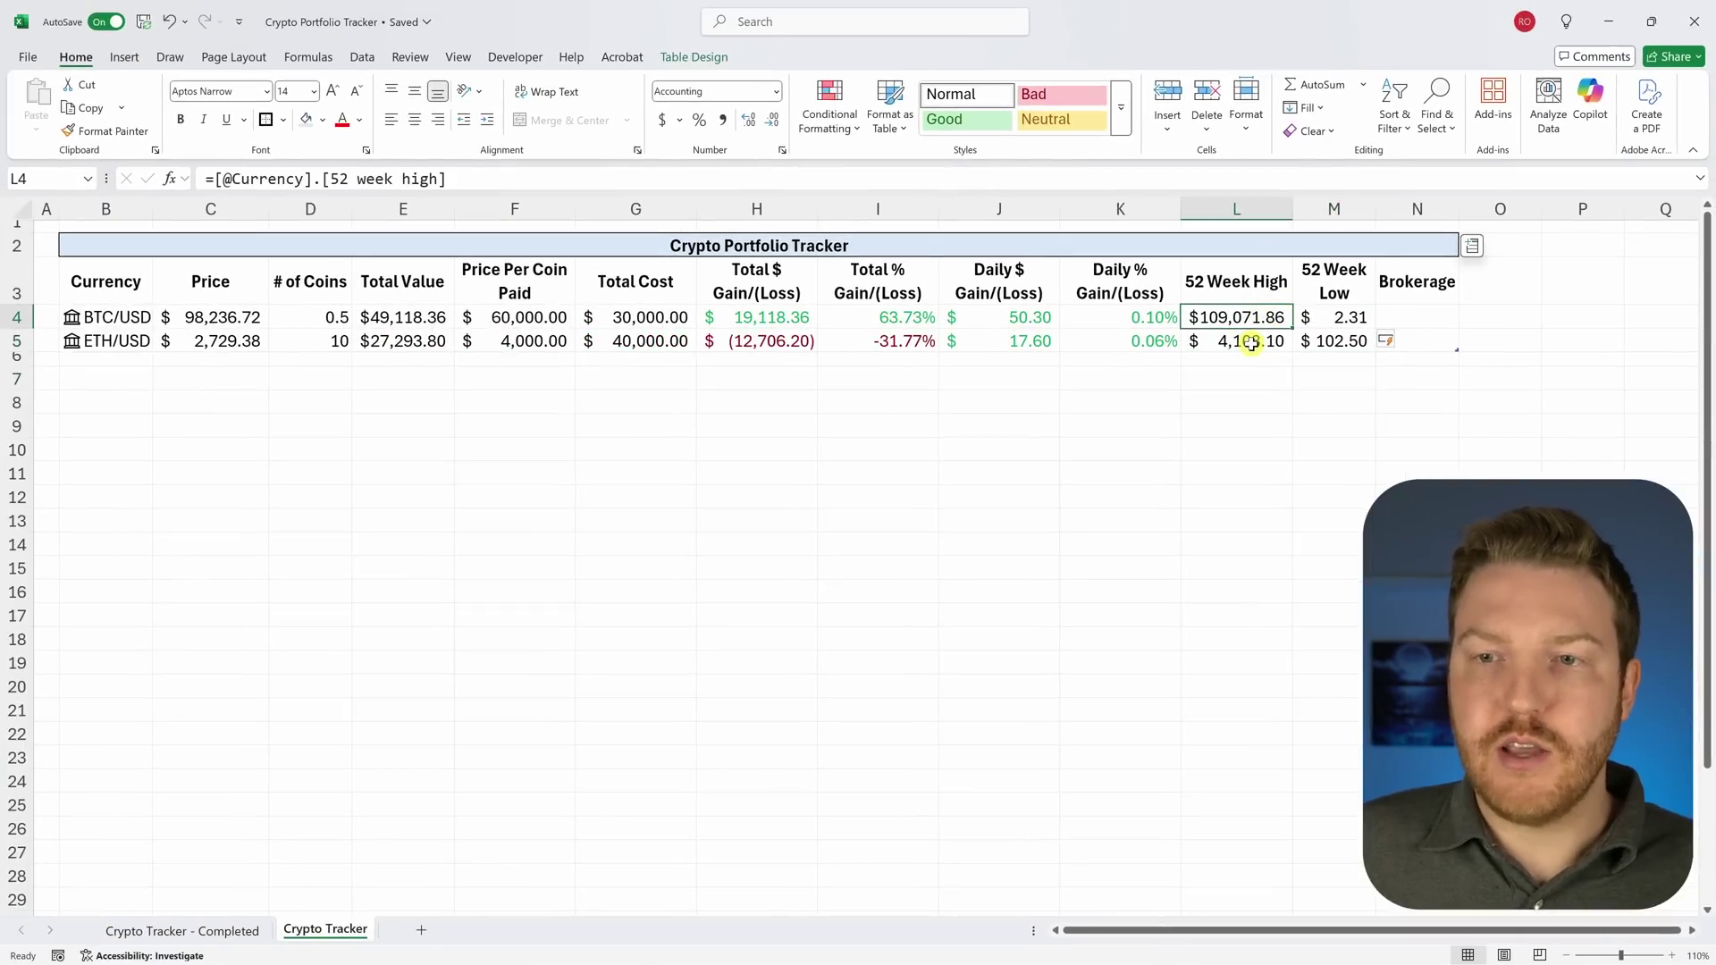
pyautogui.click(1324, 324)
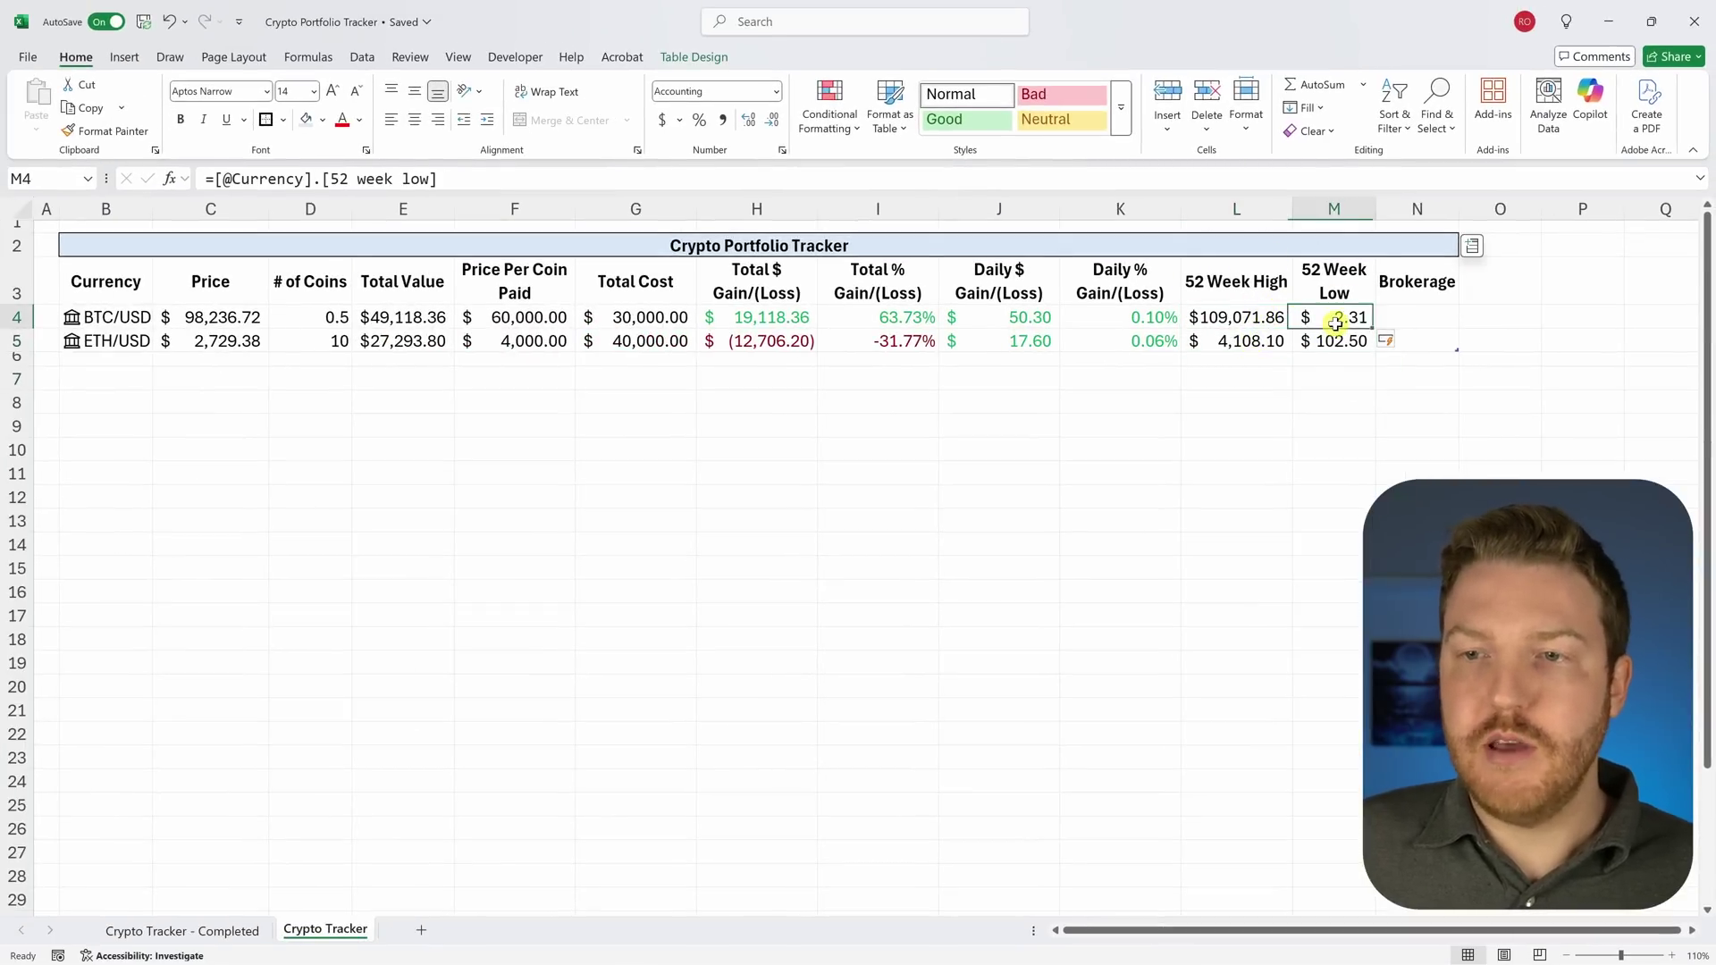
# Step: Enter the brokerages in the Brokerage column: IBKR for BTC/USD and CoinBase for ETH/USD
pyautogui.click(1411, 313)
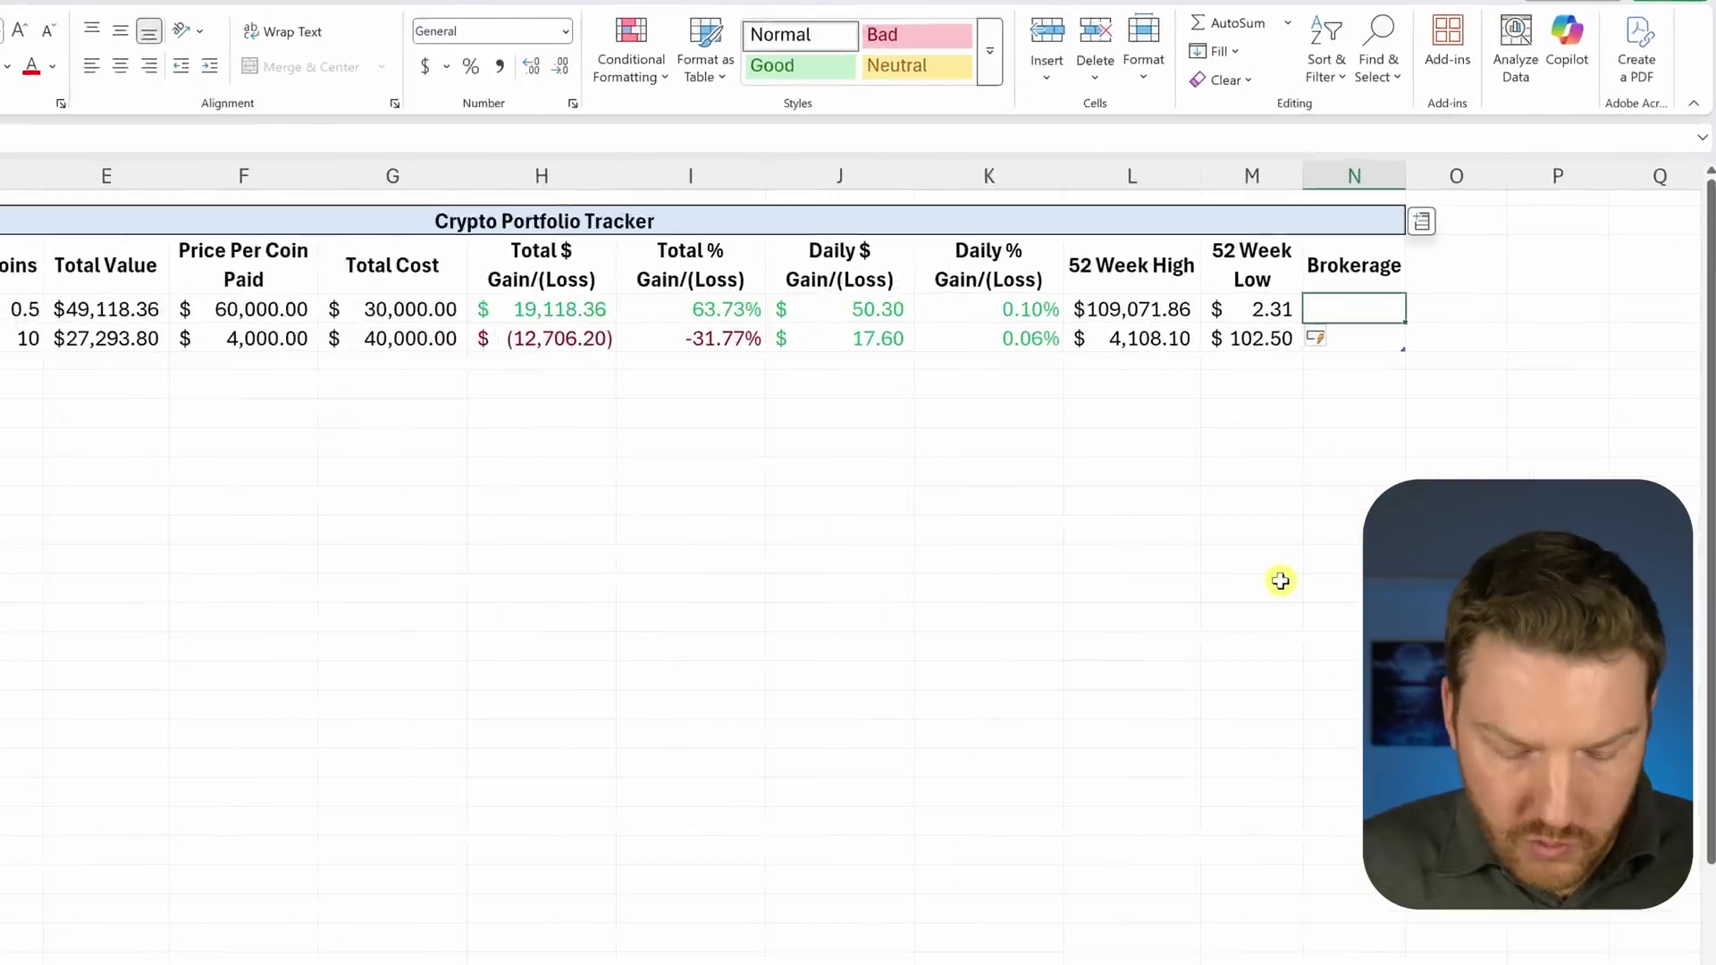
pyautogui.write('IBKR')
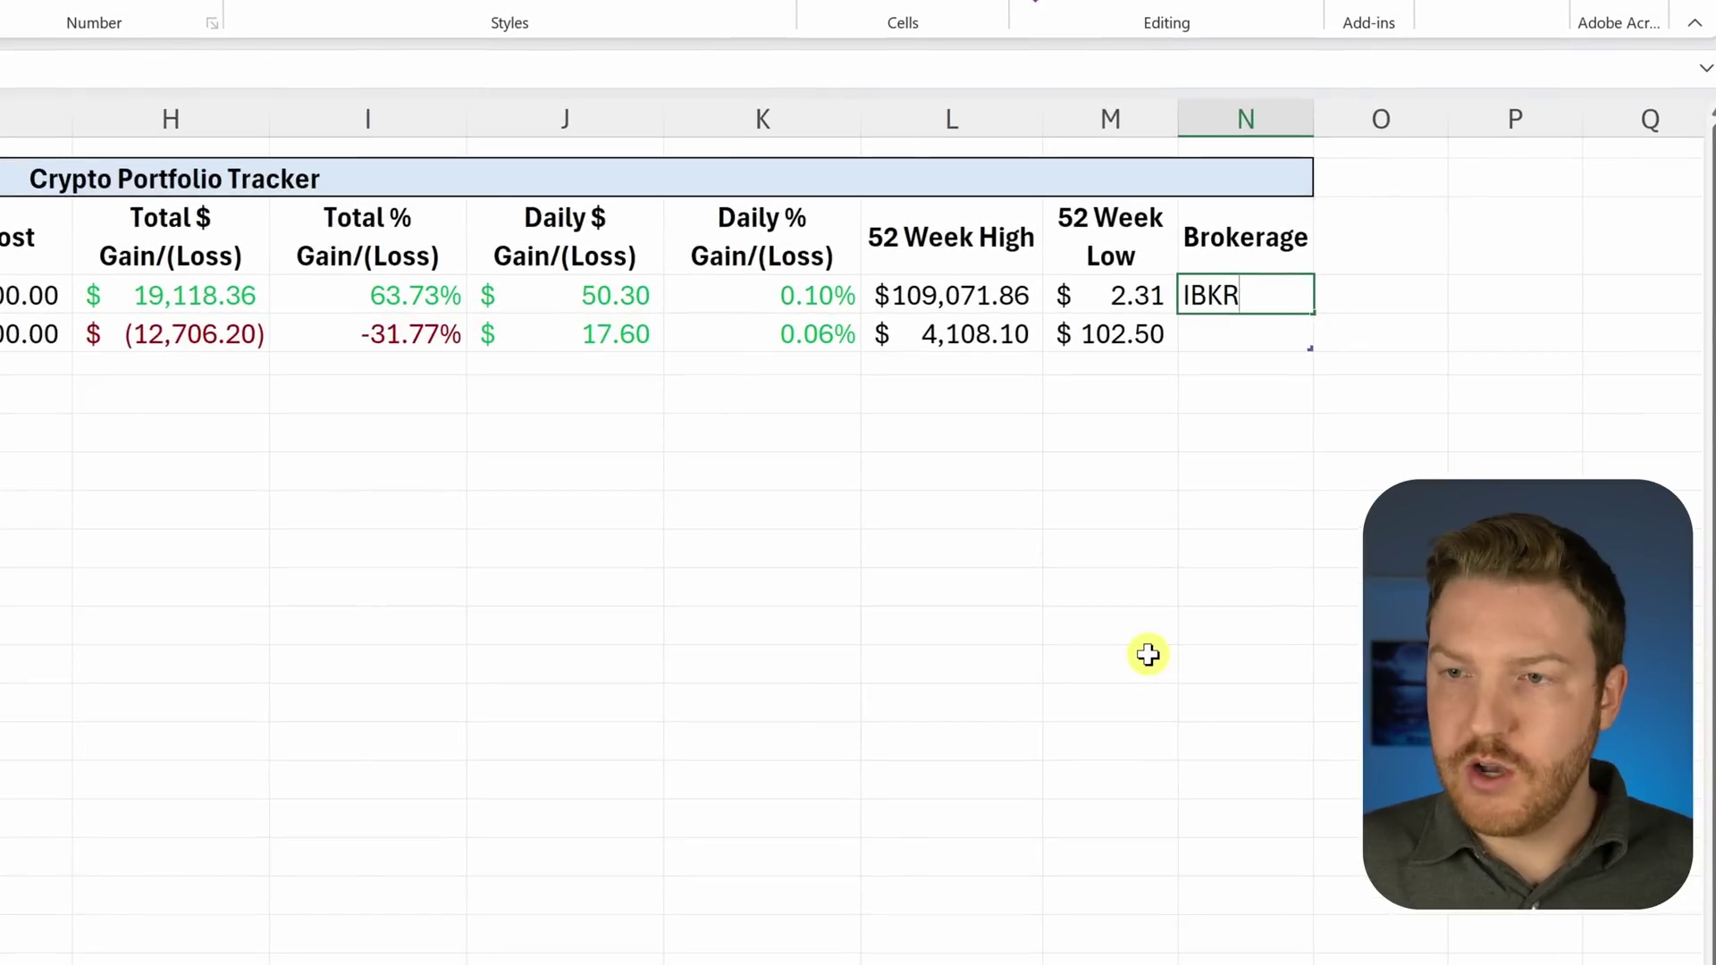
pyautogui.press('Return')
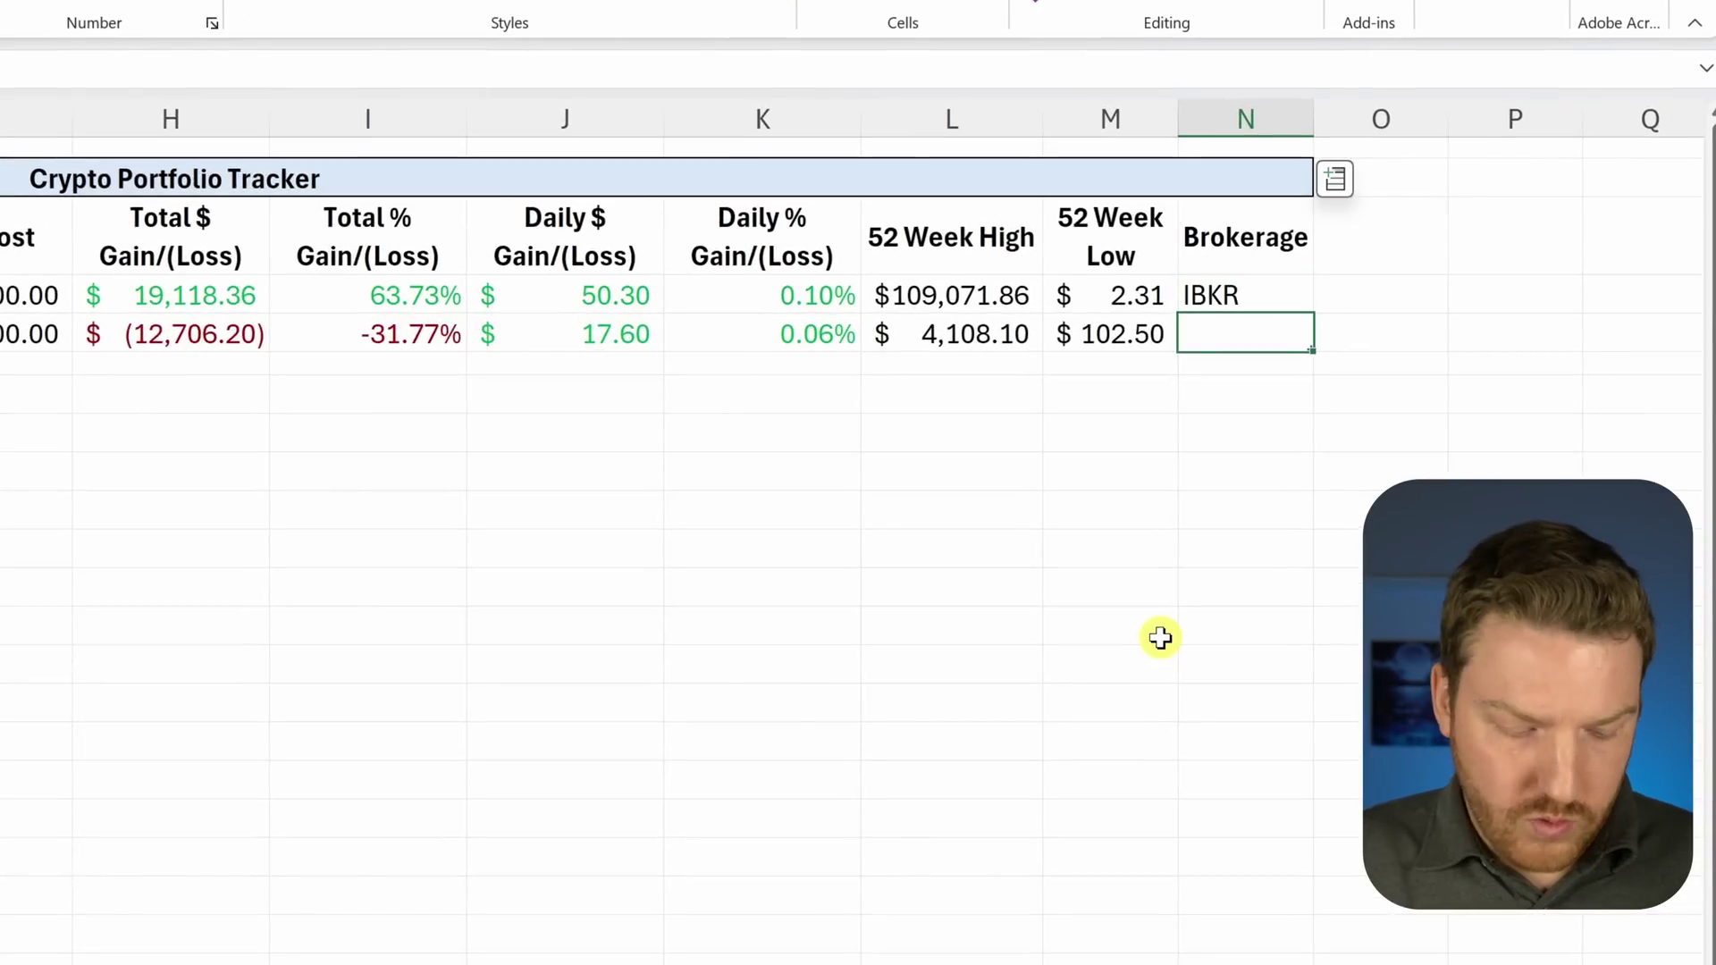
pyautogui.write('CoinBa')
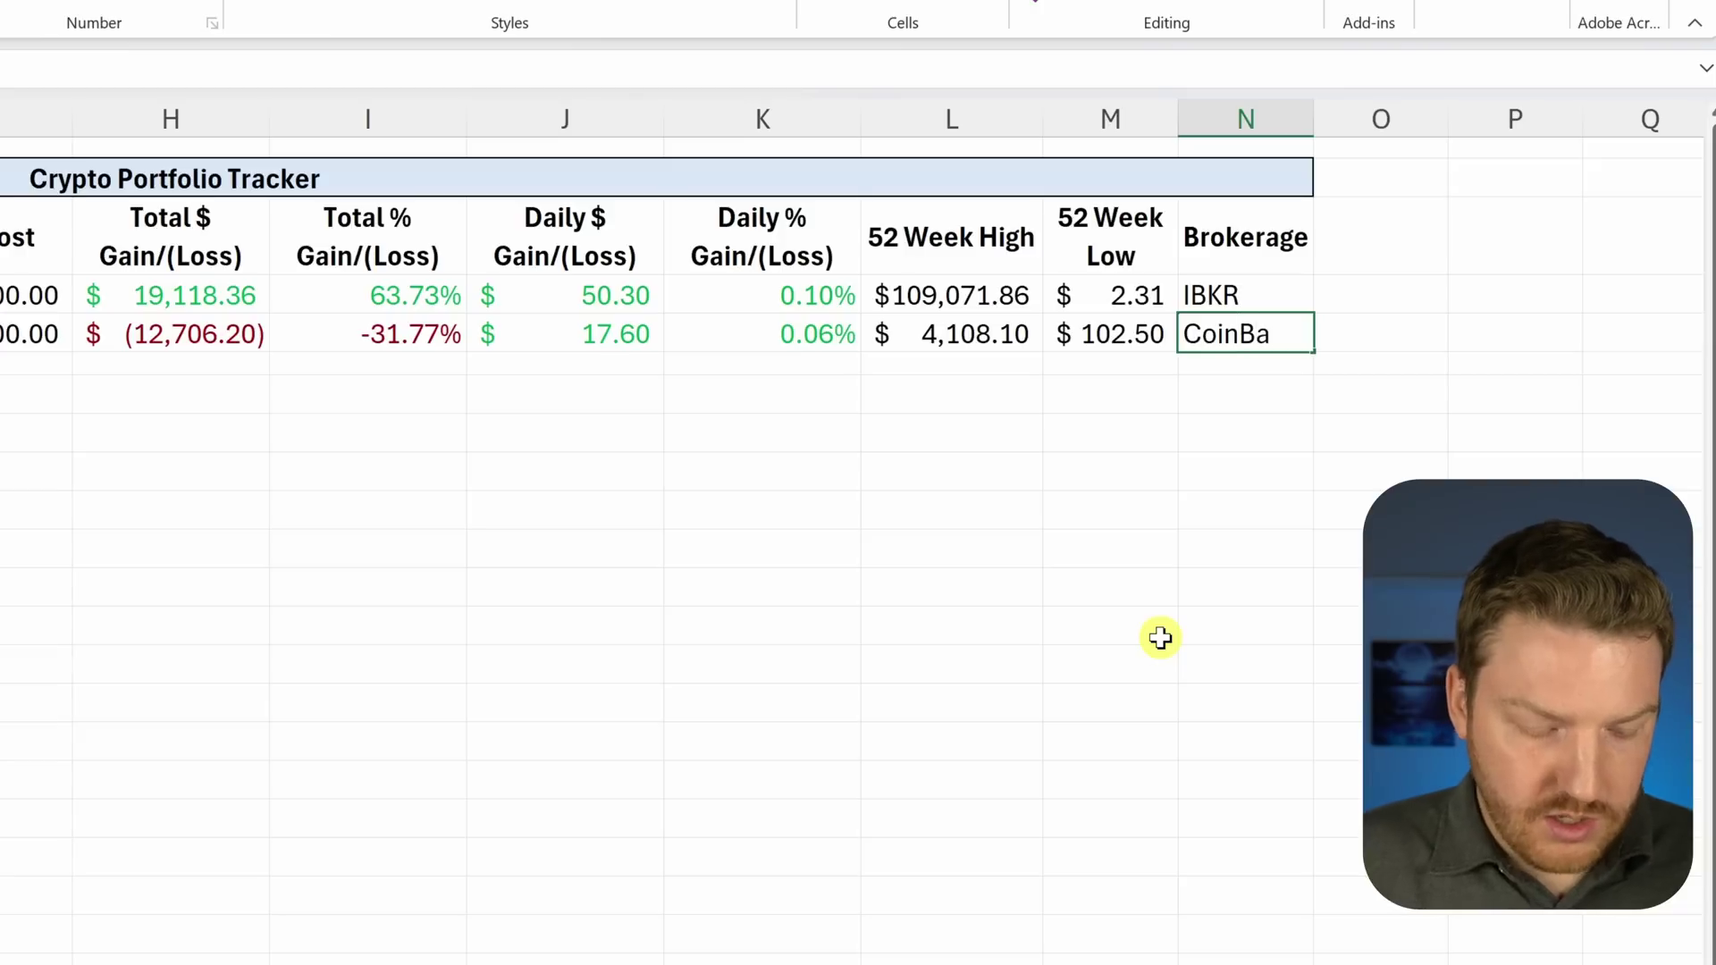
pyautogui.write('se')
pyautogui.press('Return')
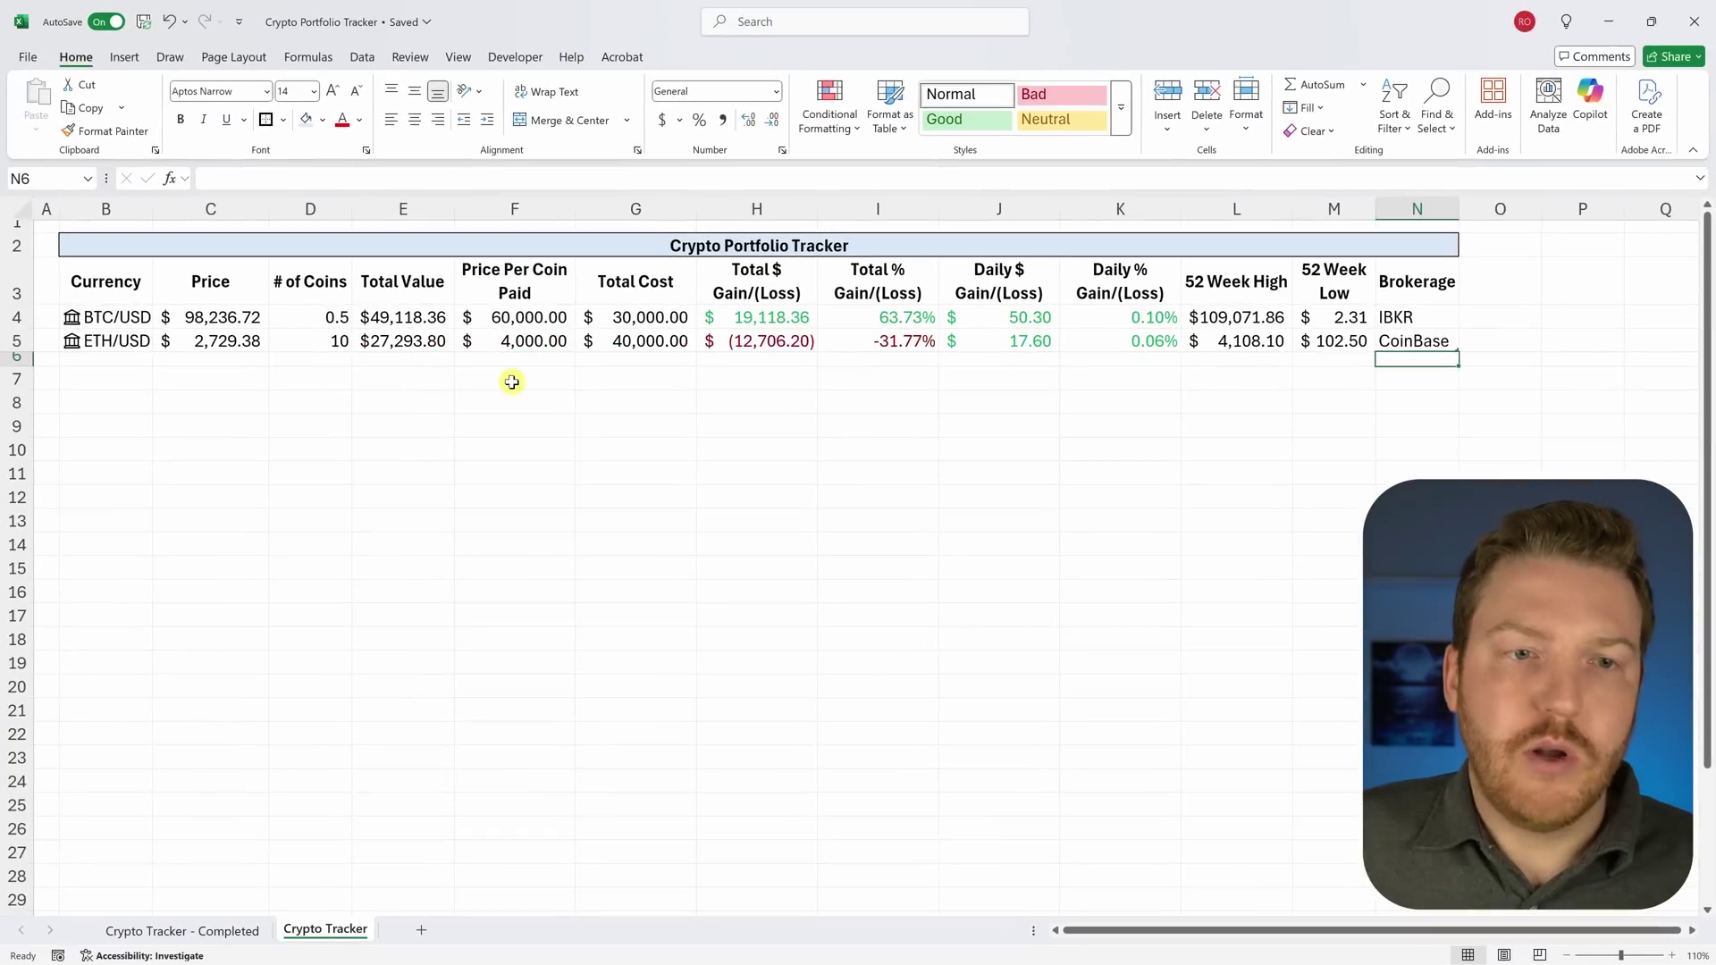
pyautogui.click(511, 379)
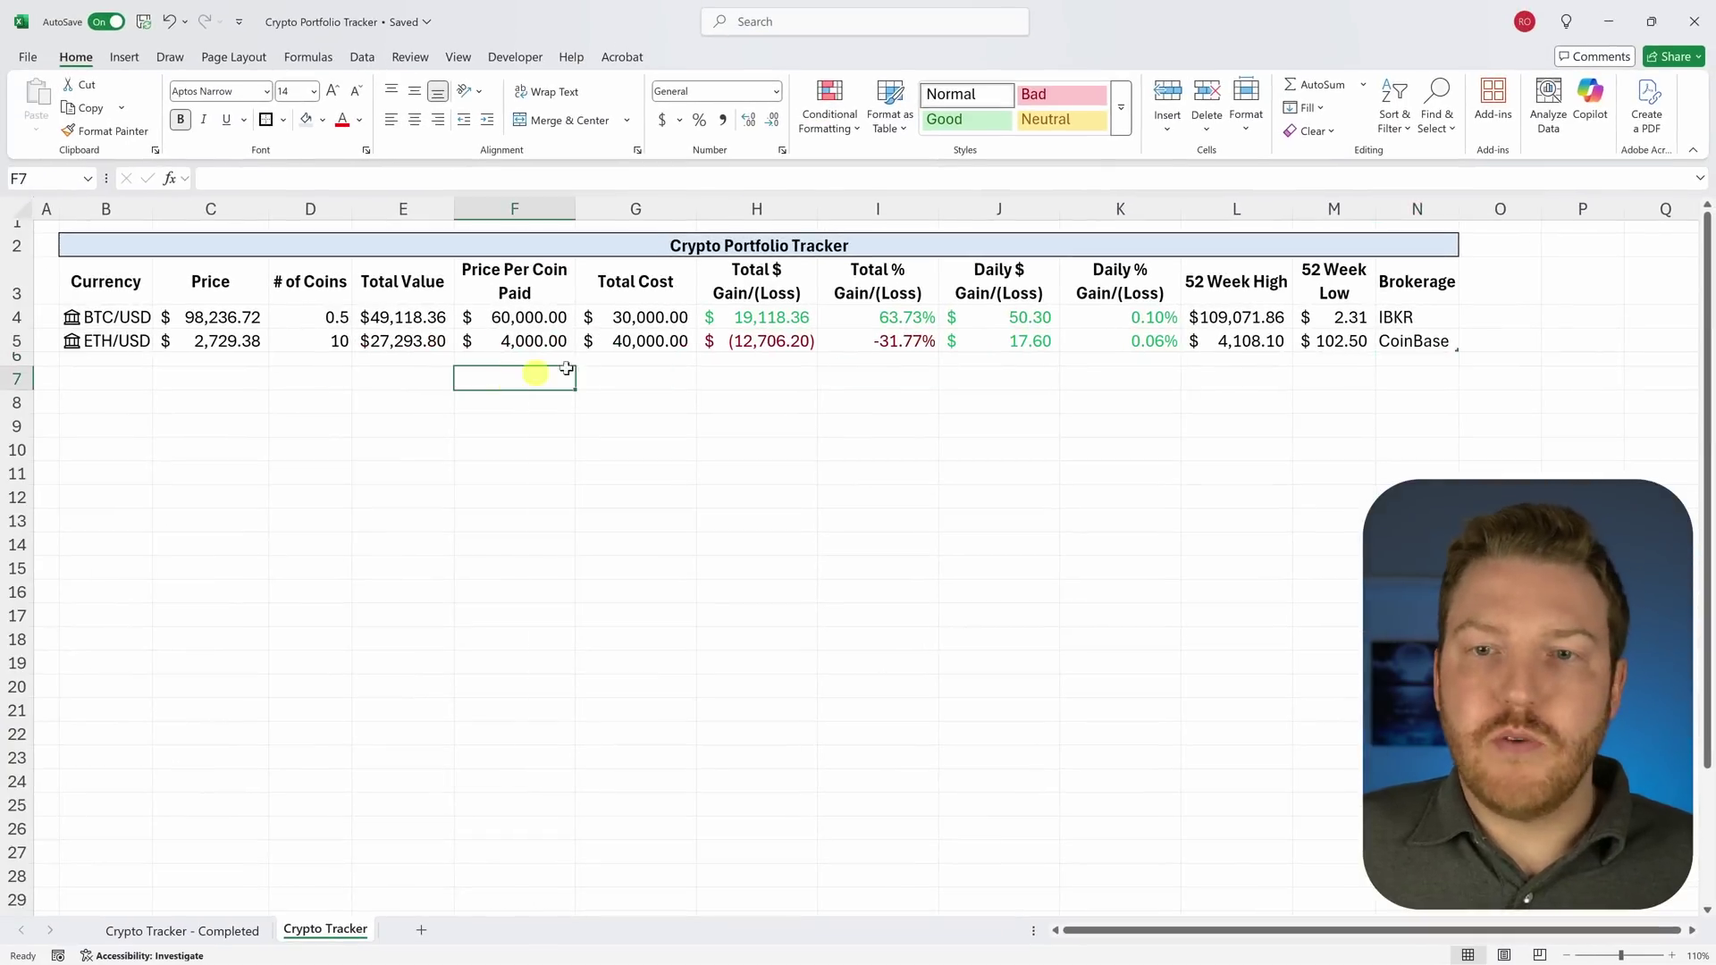
pyautogui.moveTo(1396, 342); pyautogui.dragTo(96, 260)
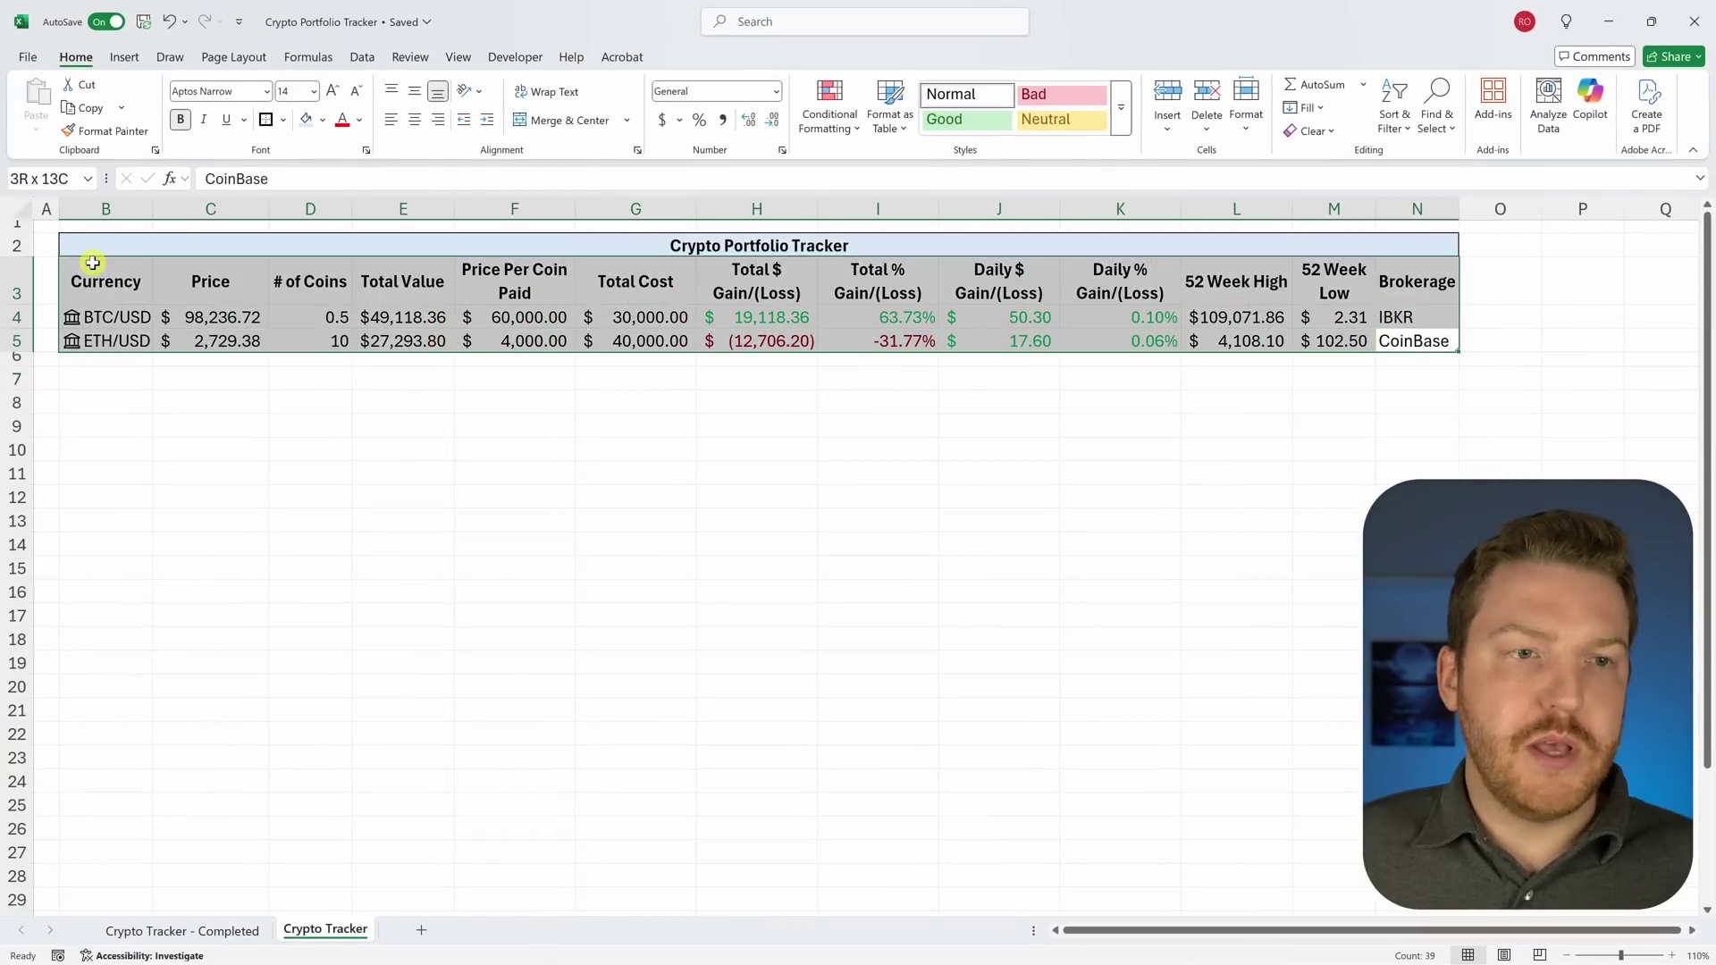
pyautogui.click(461, 449)
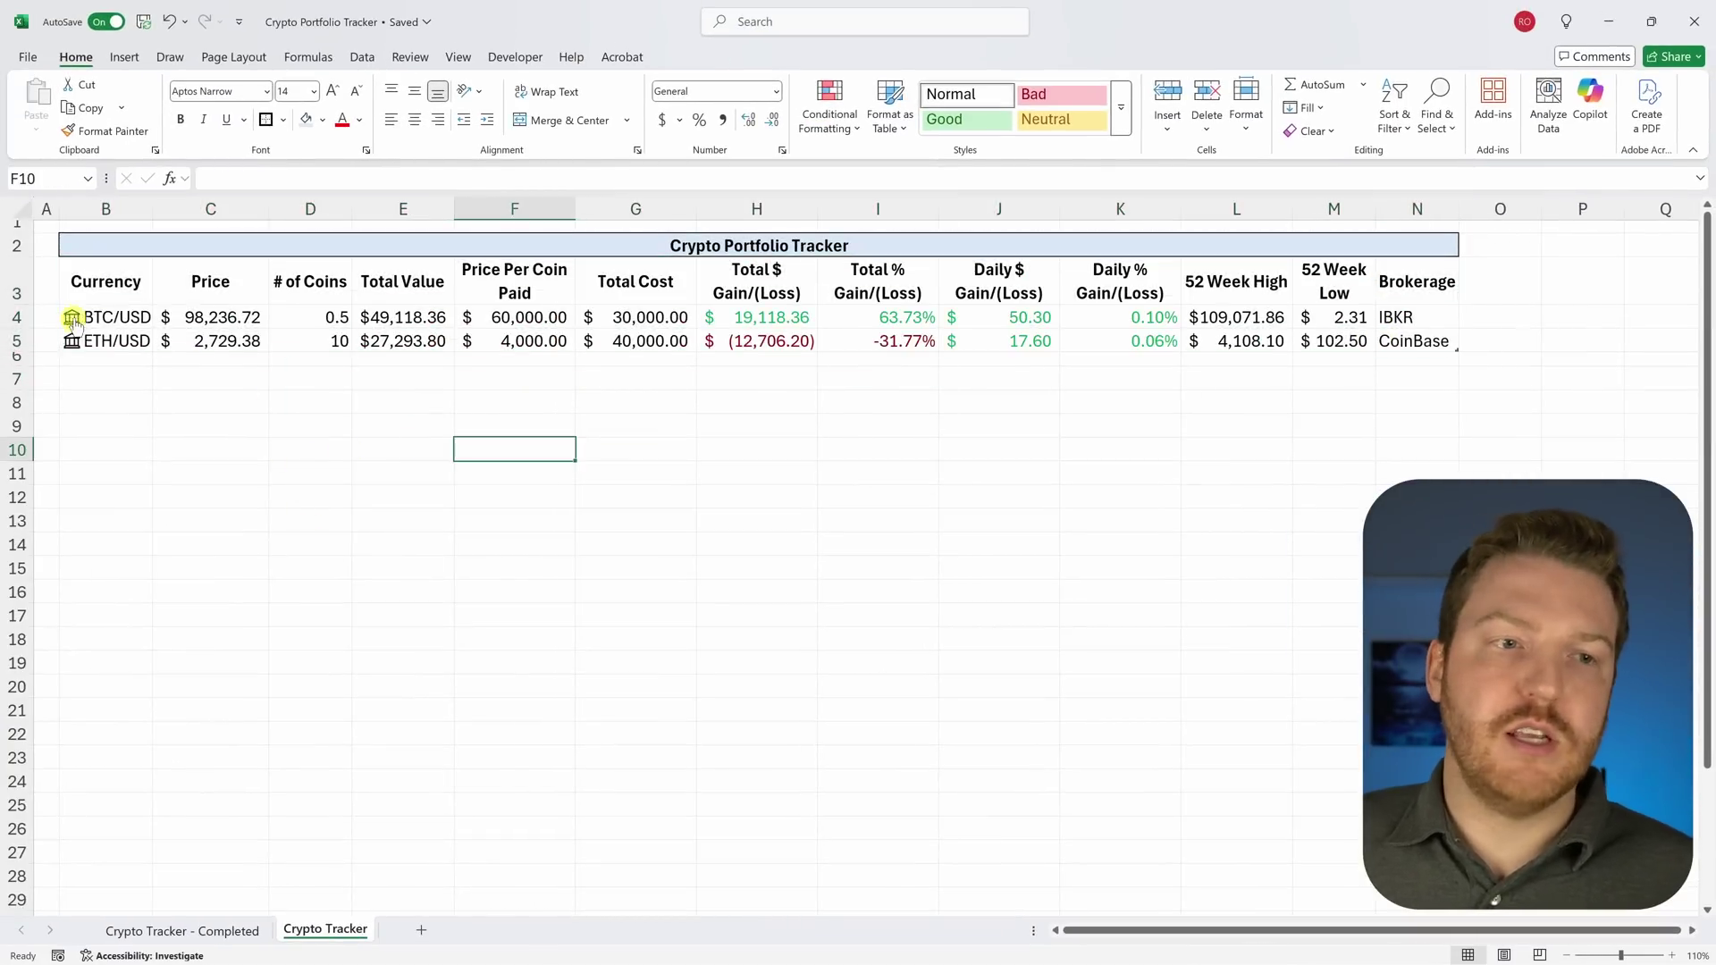
# Step: Enter the row label Total in B7, below the portfolio table
pyautogui.click(121, 374)
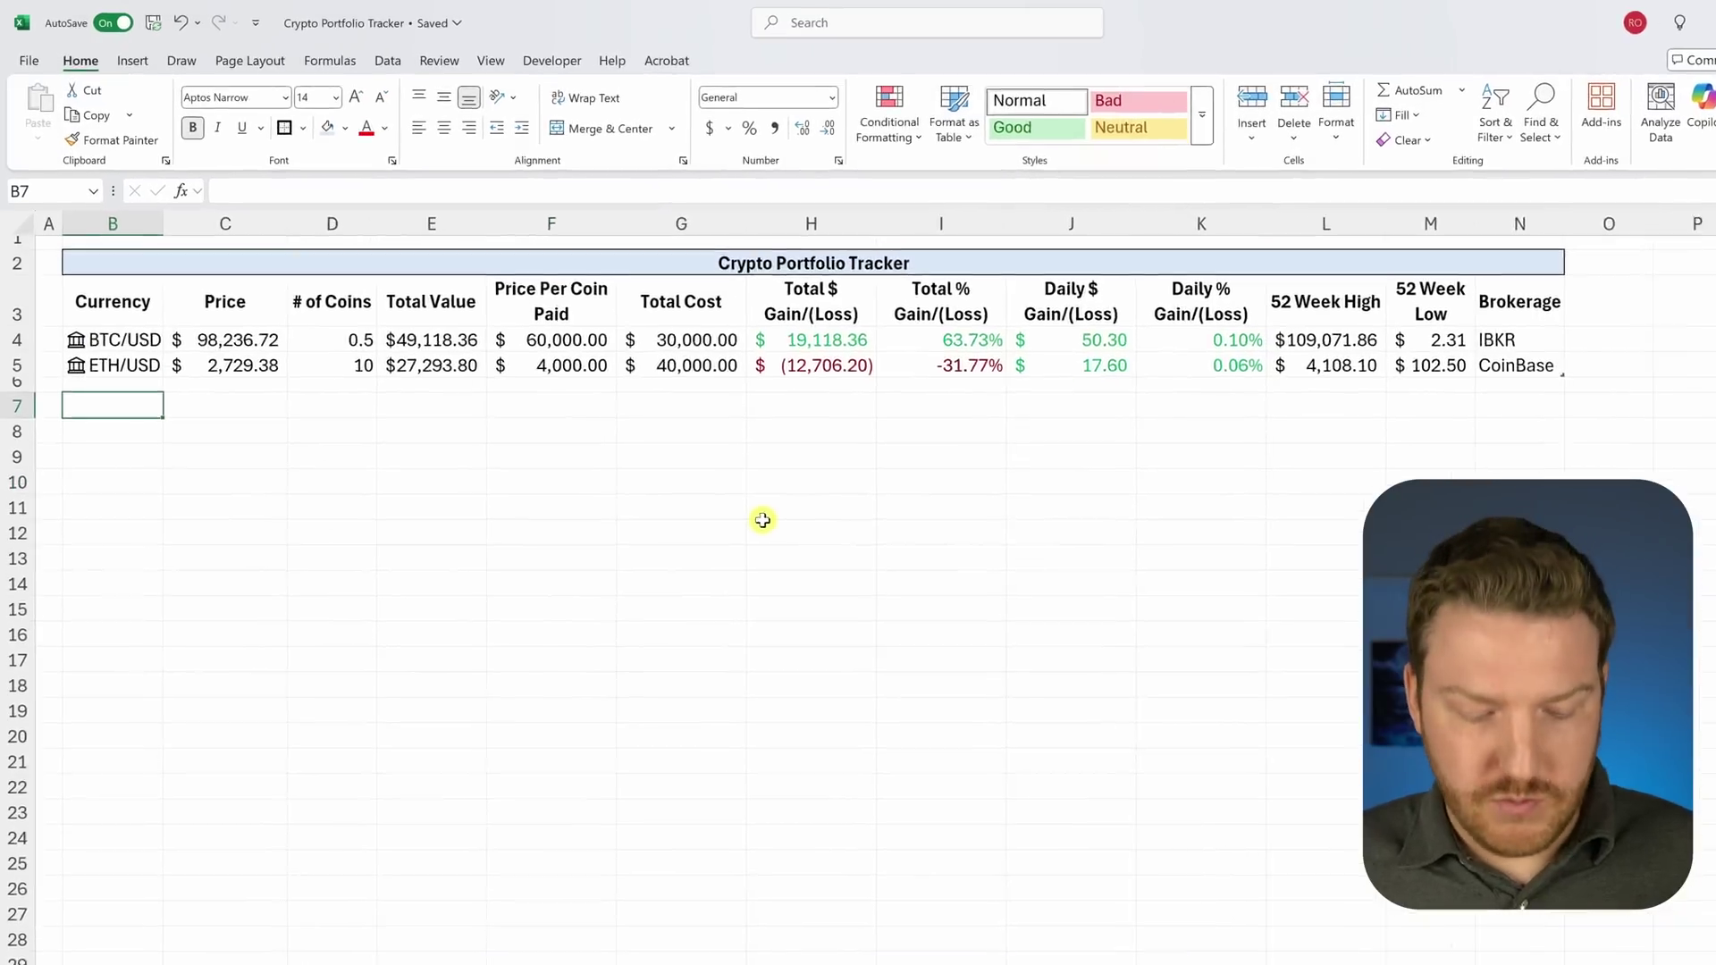
pyautogui.write('Tota')
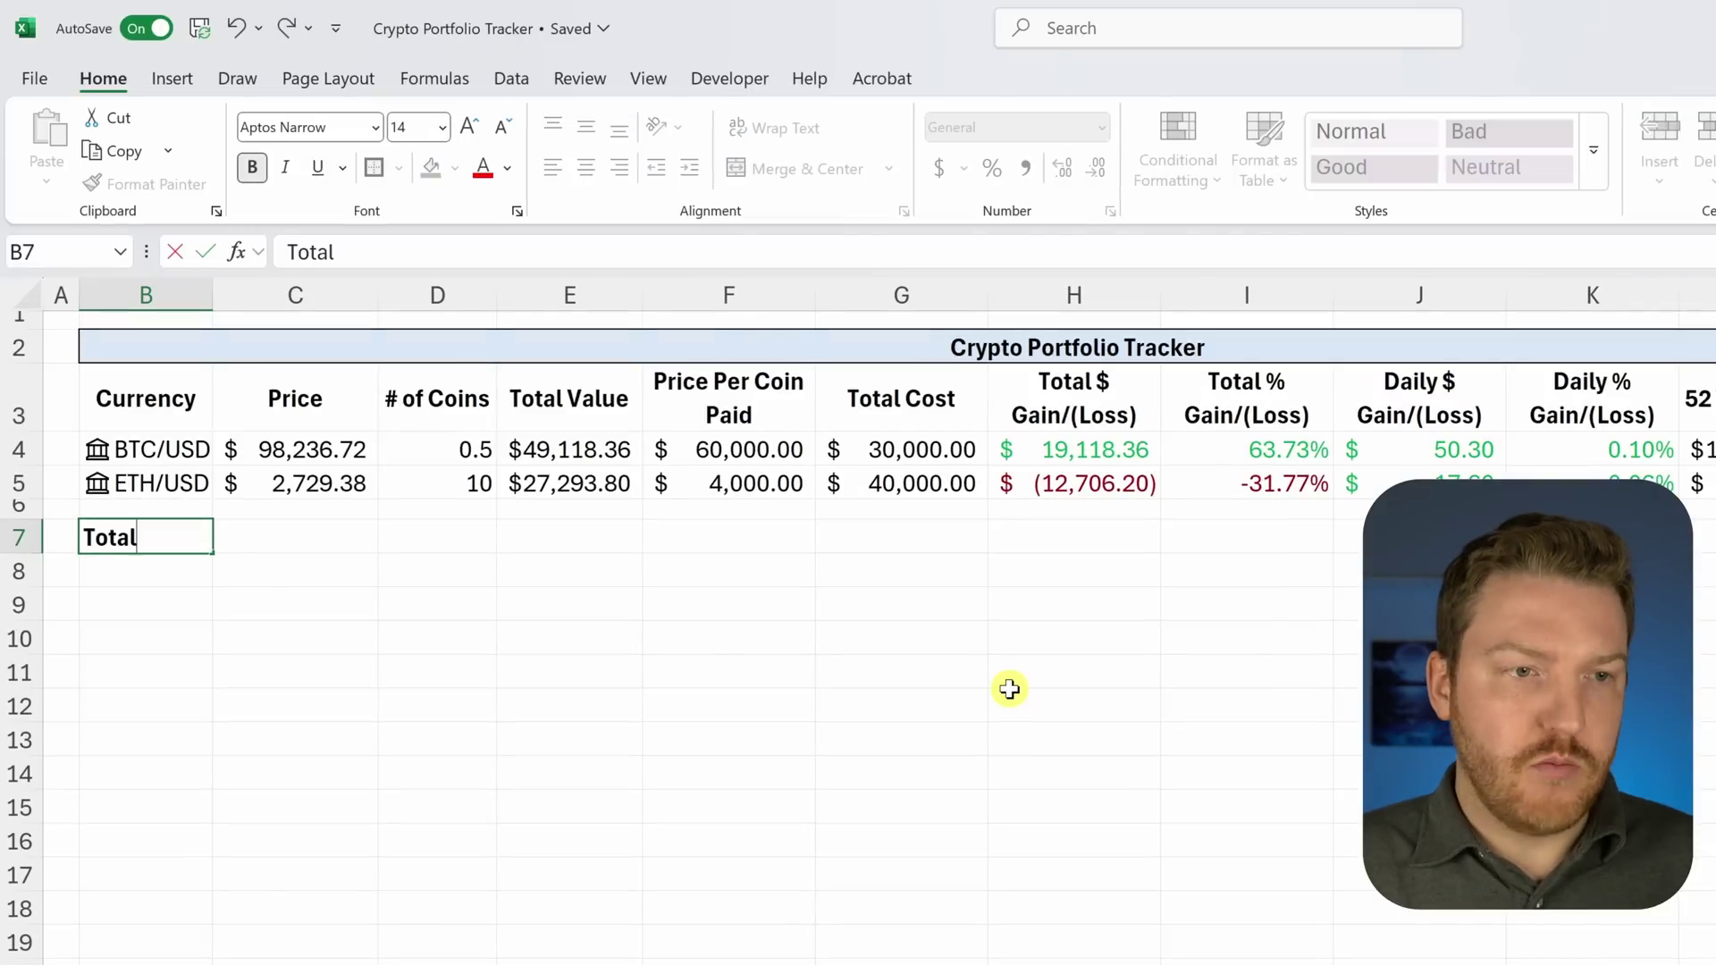
pyautogui.write('l')
pyautogui.press('Return')
pyautogui.press('Up')
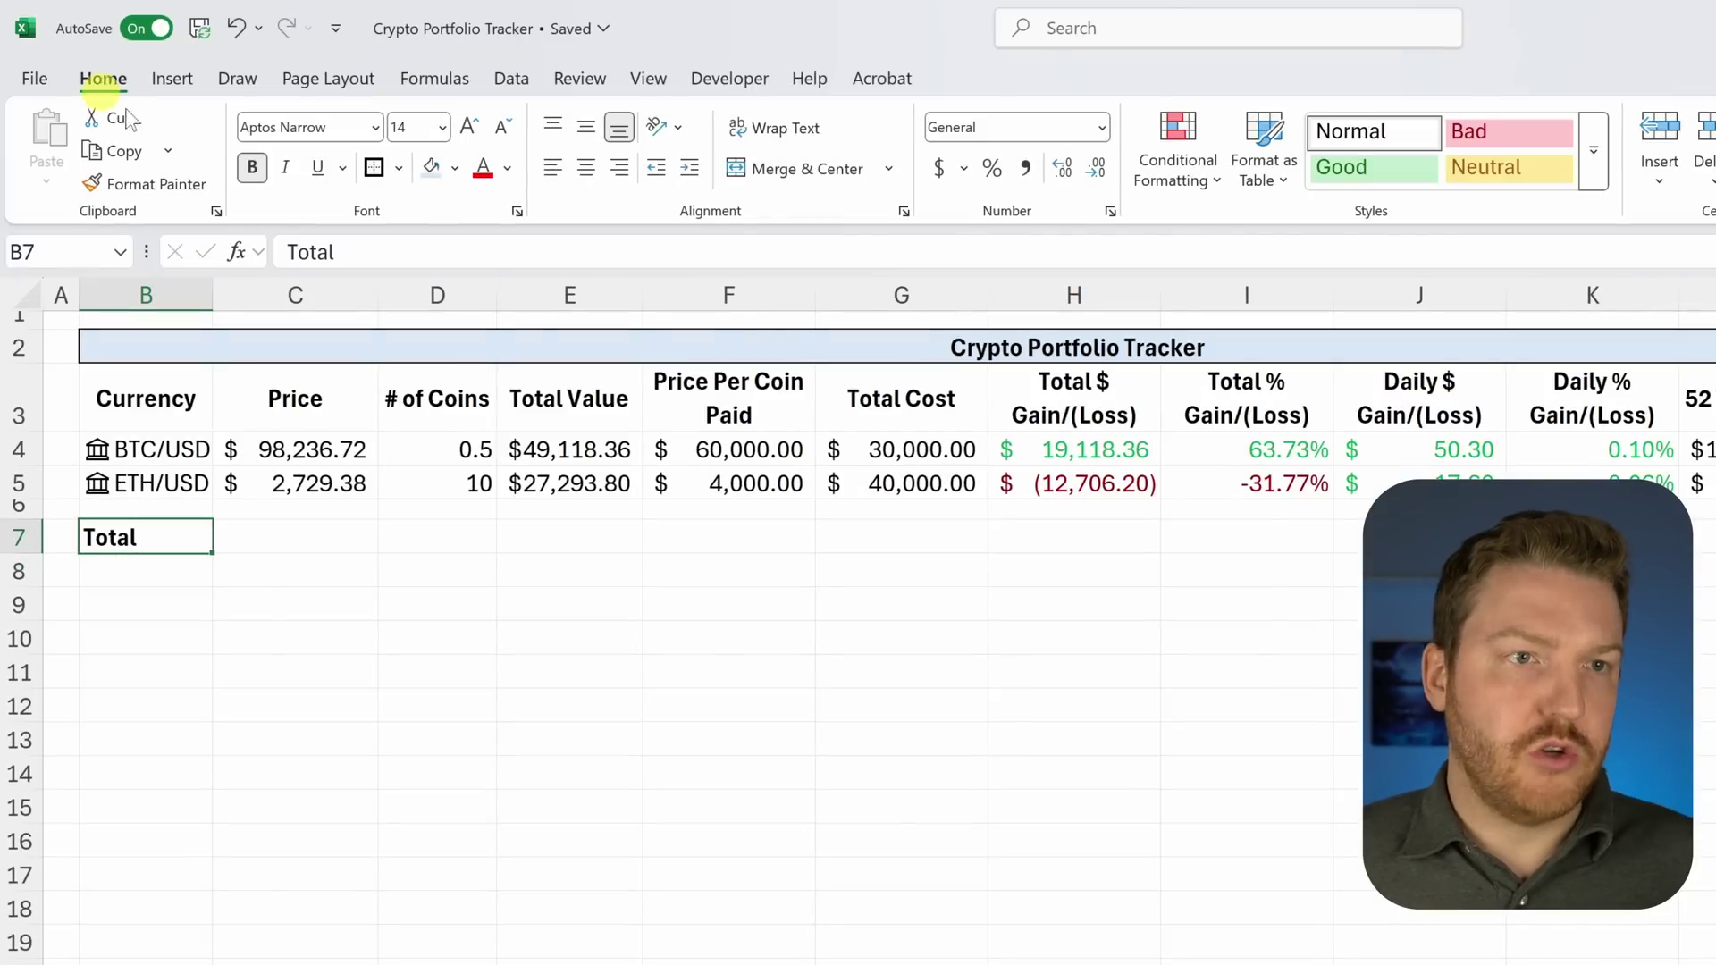
# Step: Add an outside border around the whole tracker B2:N7 and another around the total row B7:N7
pyautogui.click(171, 345)
pyautogui.moveTo(172, 342); pyautogui.dragTo(180, 527)
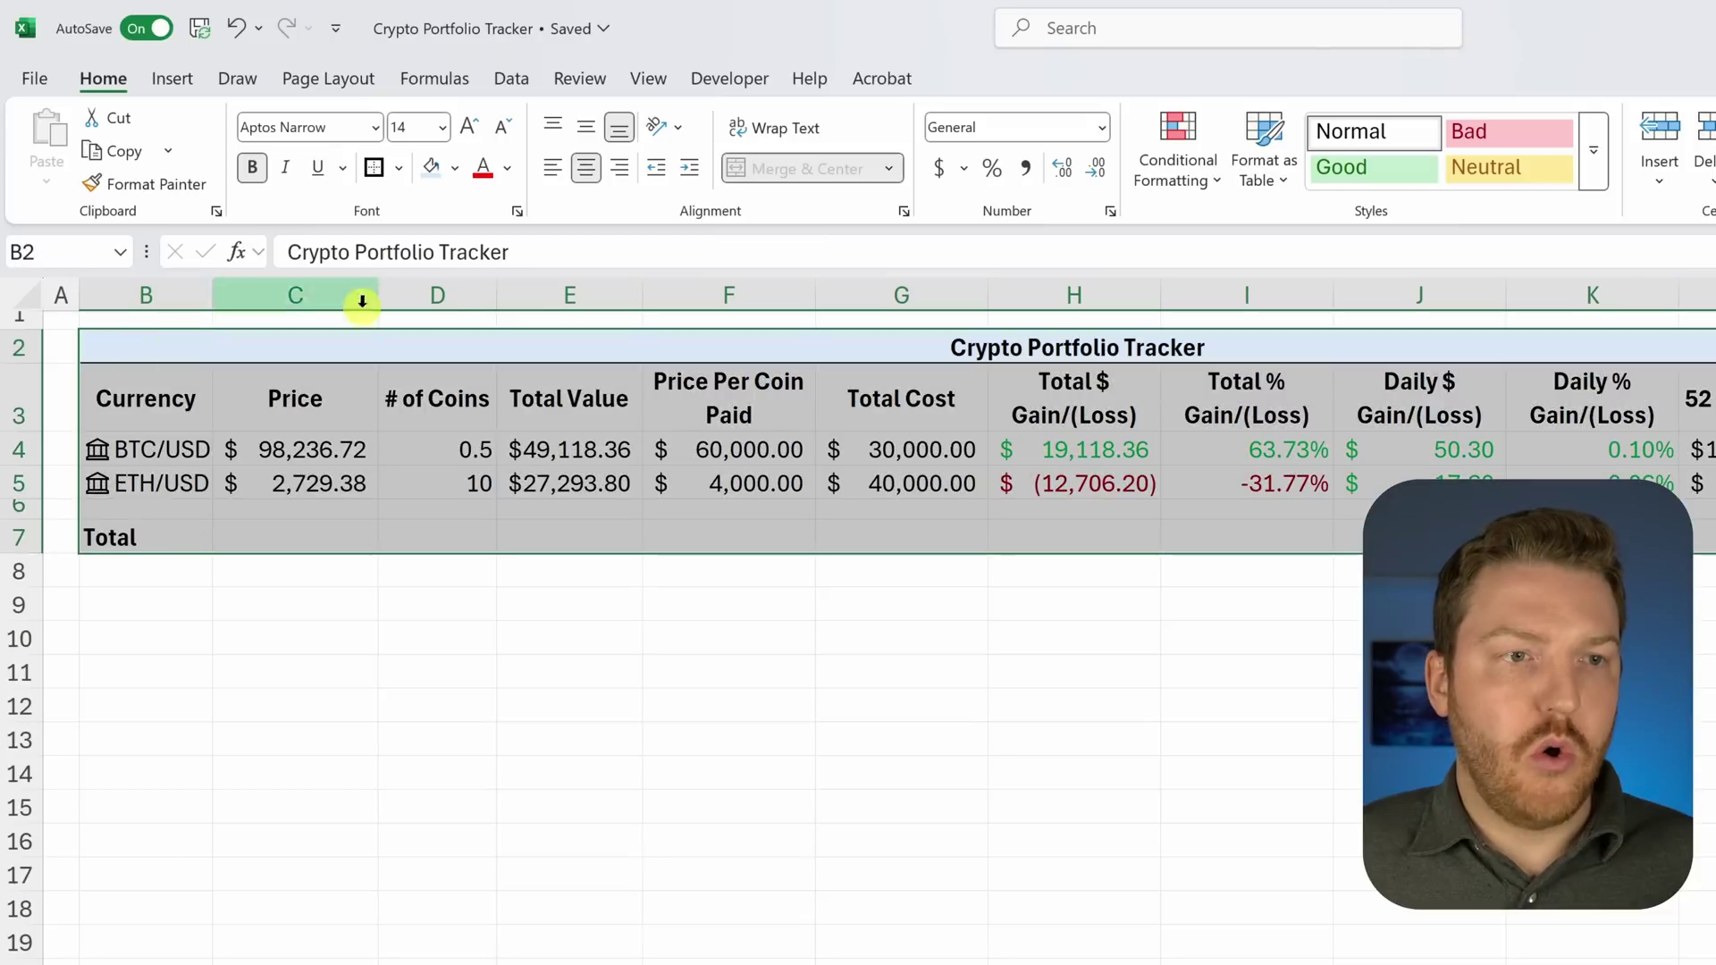
pyautogui.click(393, 170)
pyautogui.click(459, 500)
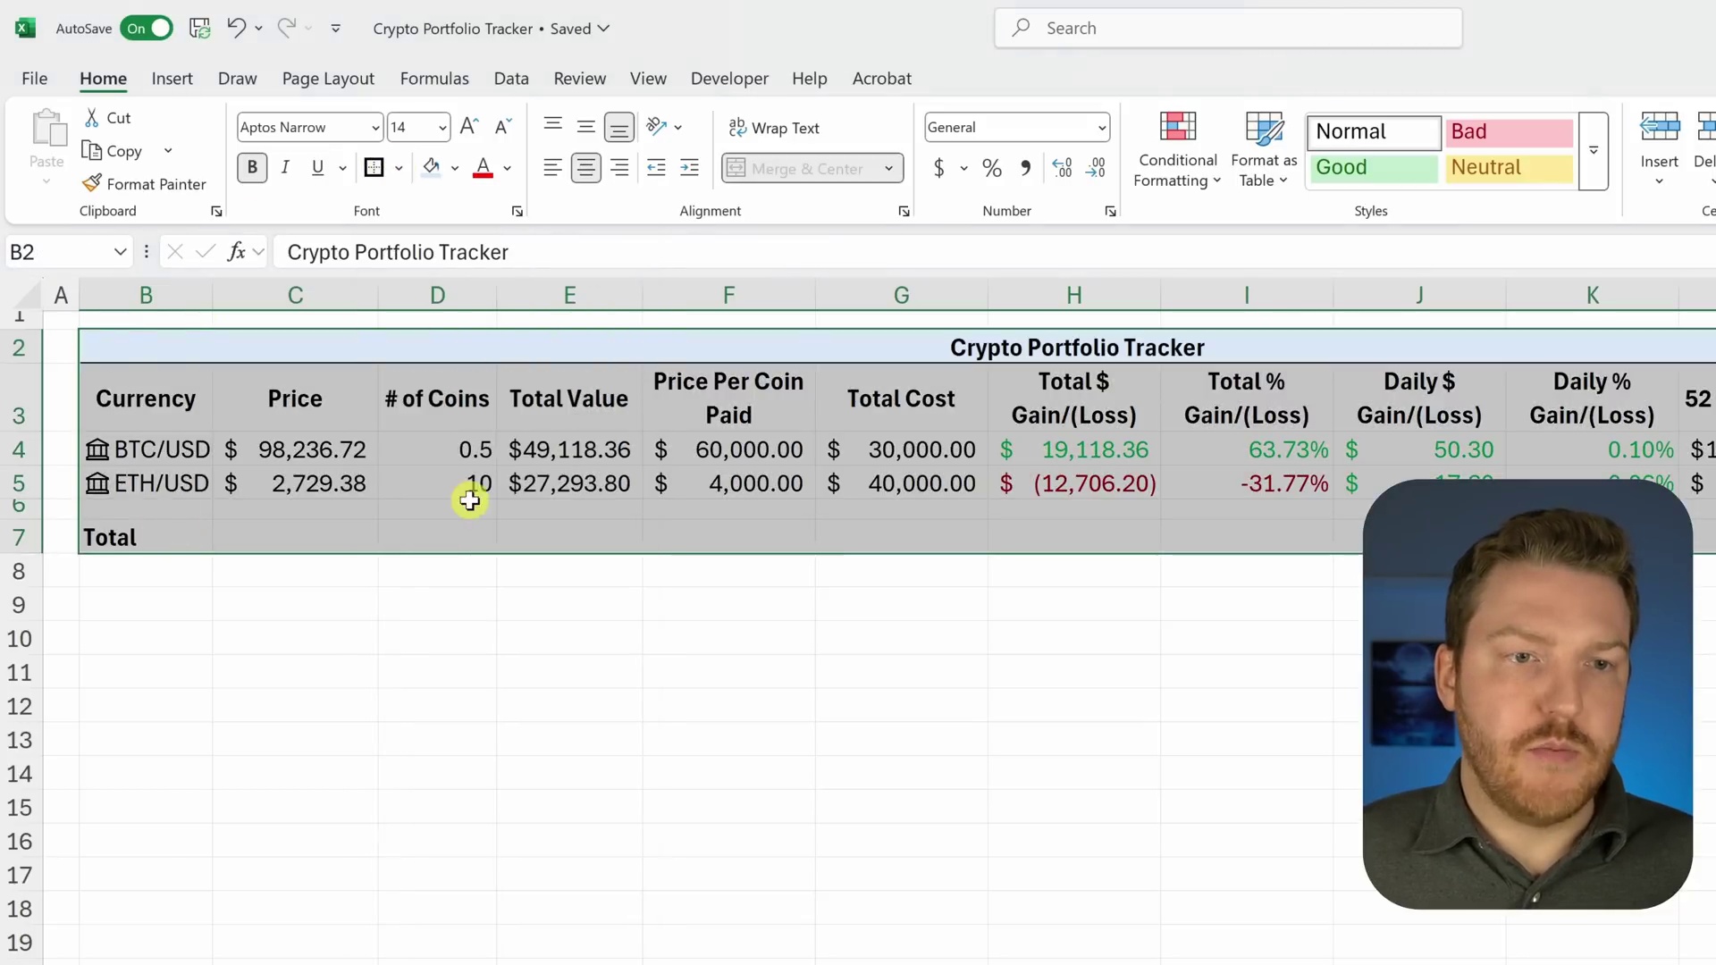
pyautogui.click(263, 574)
pyautogui.moveTo(89, 379); pyautogui.dragTo(1403, 383)
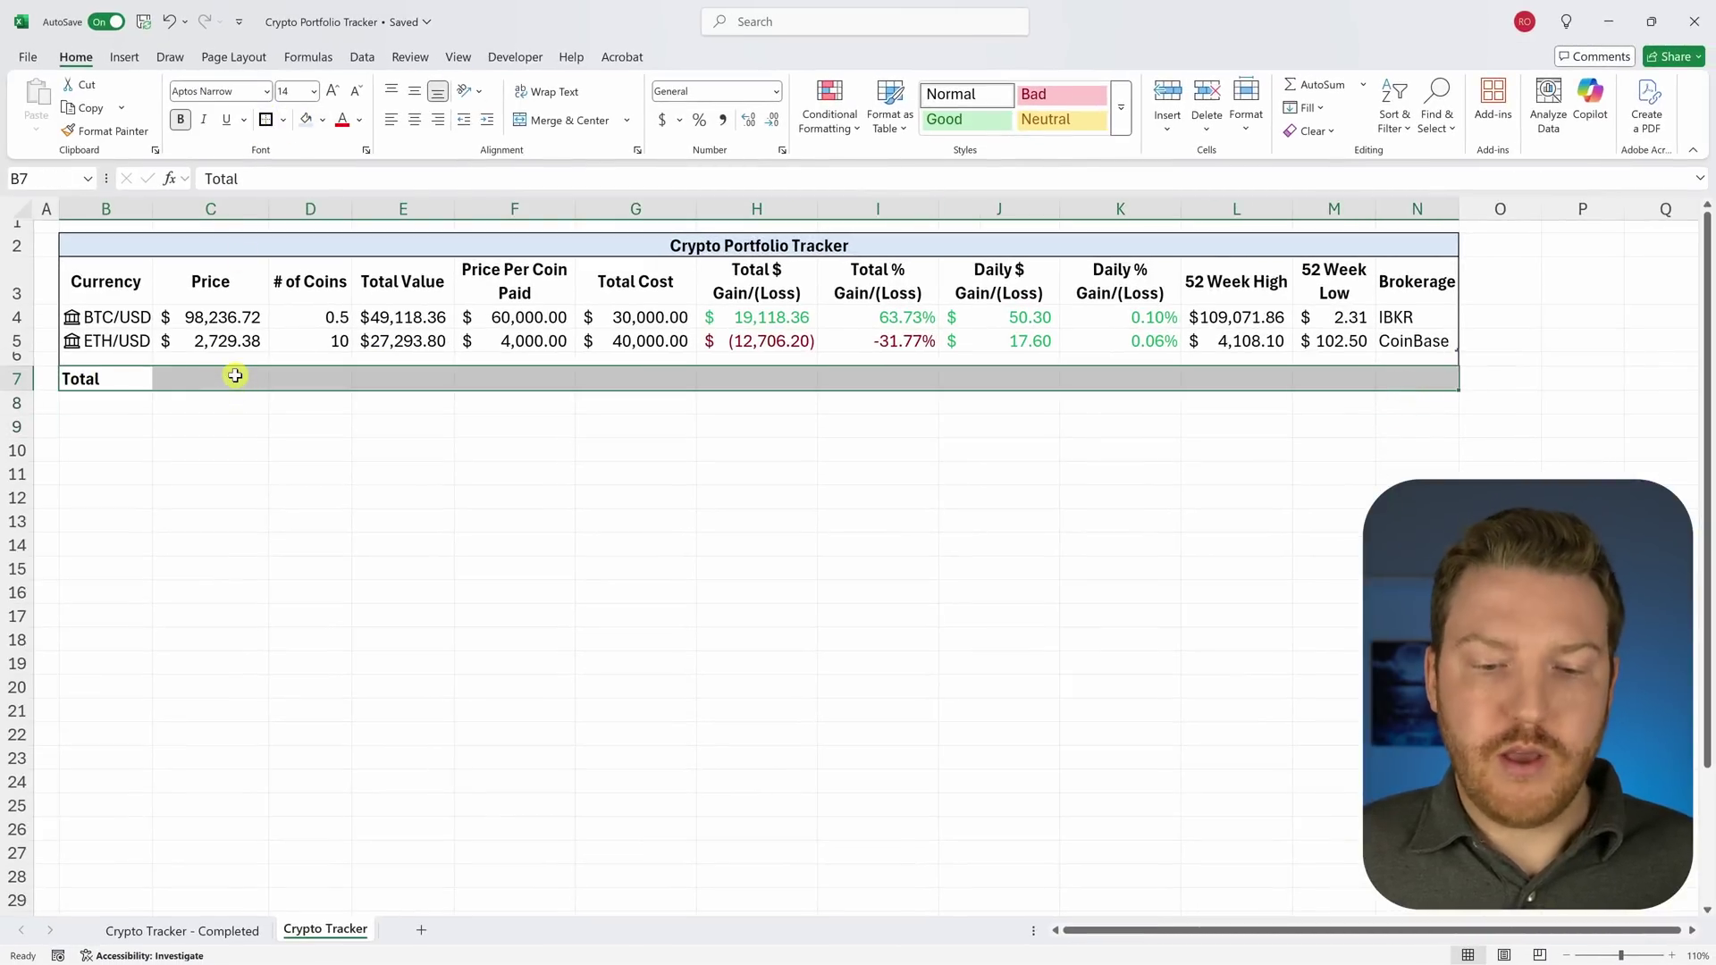
pyautogui.click(377, 444)
# Step: Sum the Total Value column in E7 with the formula =sum(Table2[Total Value])
pyautogui.click(373, 386)
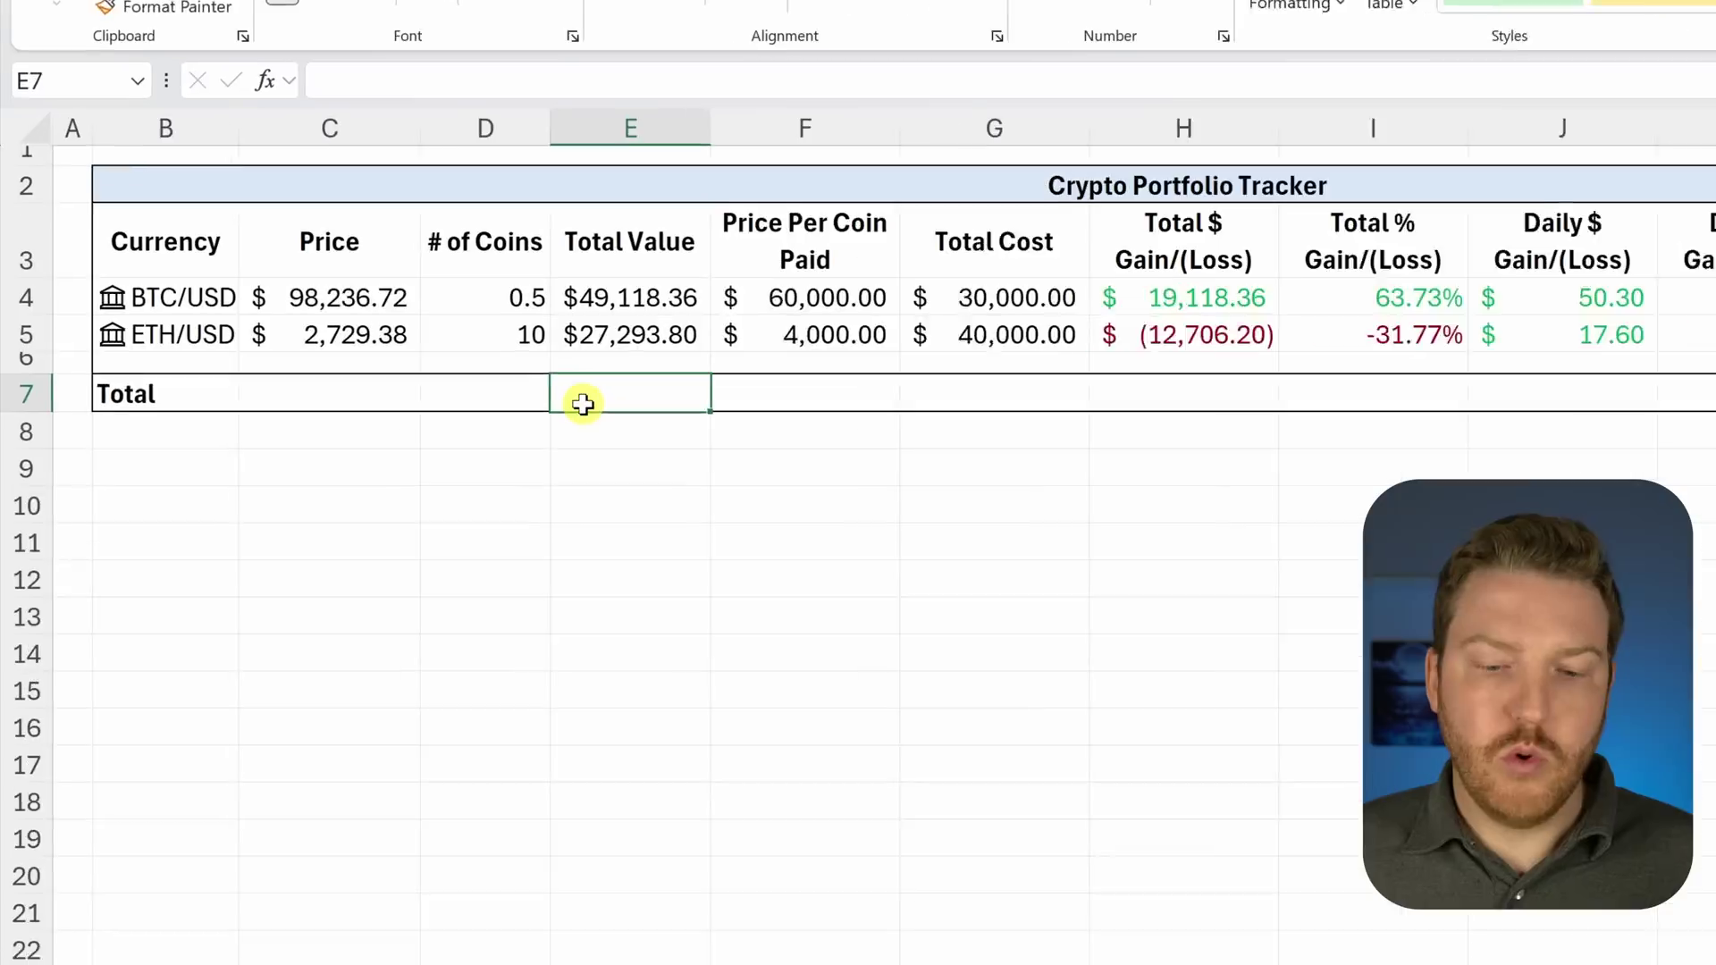
pyautogui.write('=sum(')
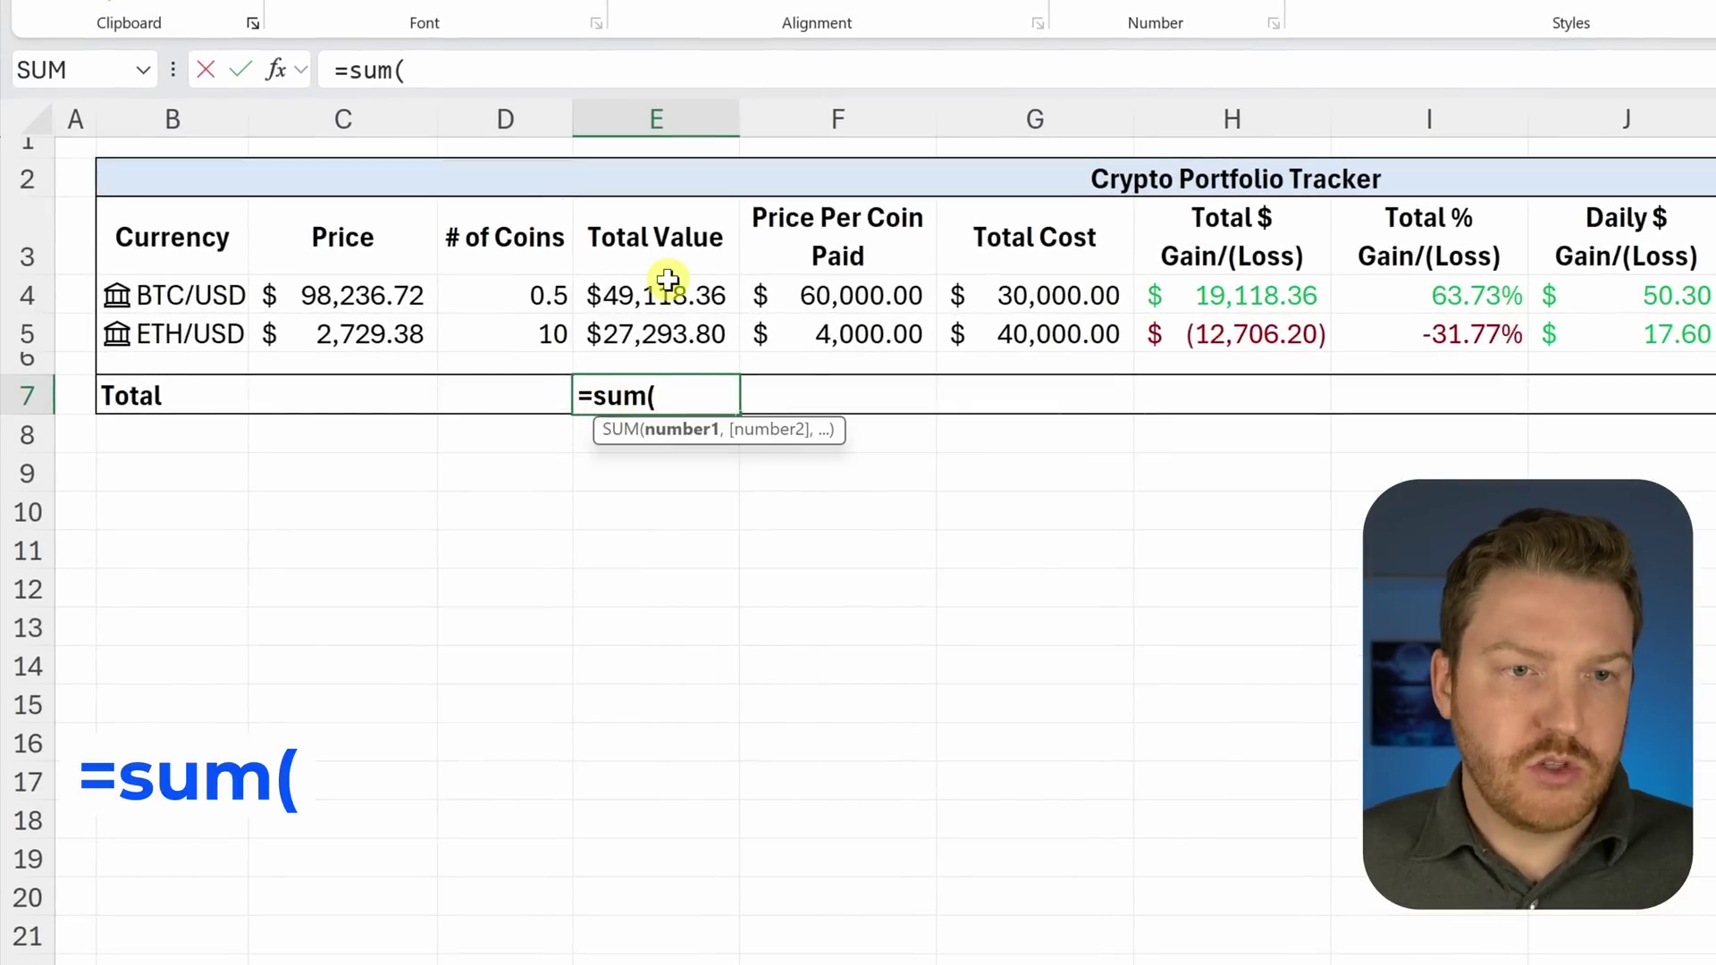
pyautogui.moveTo(659, 299); pyautogui.dragTo(683, 338)
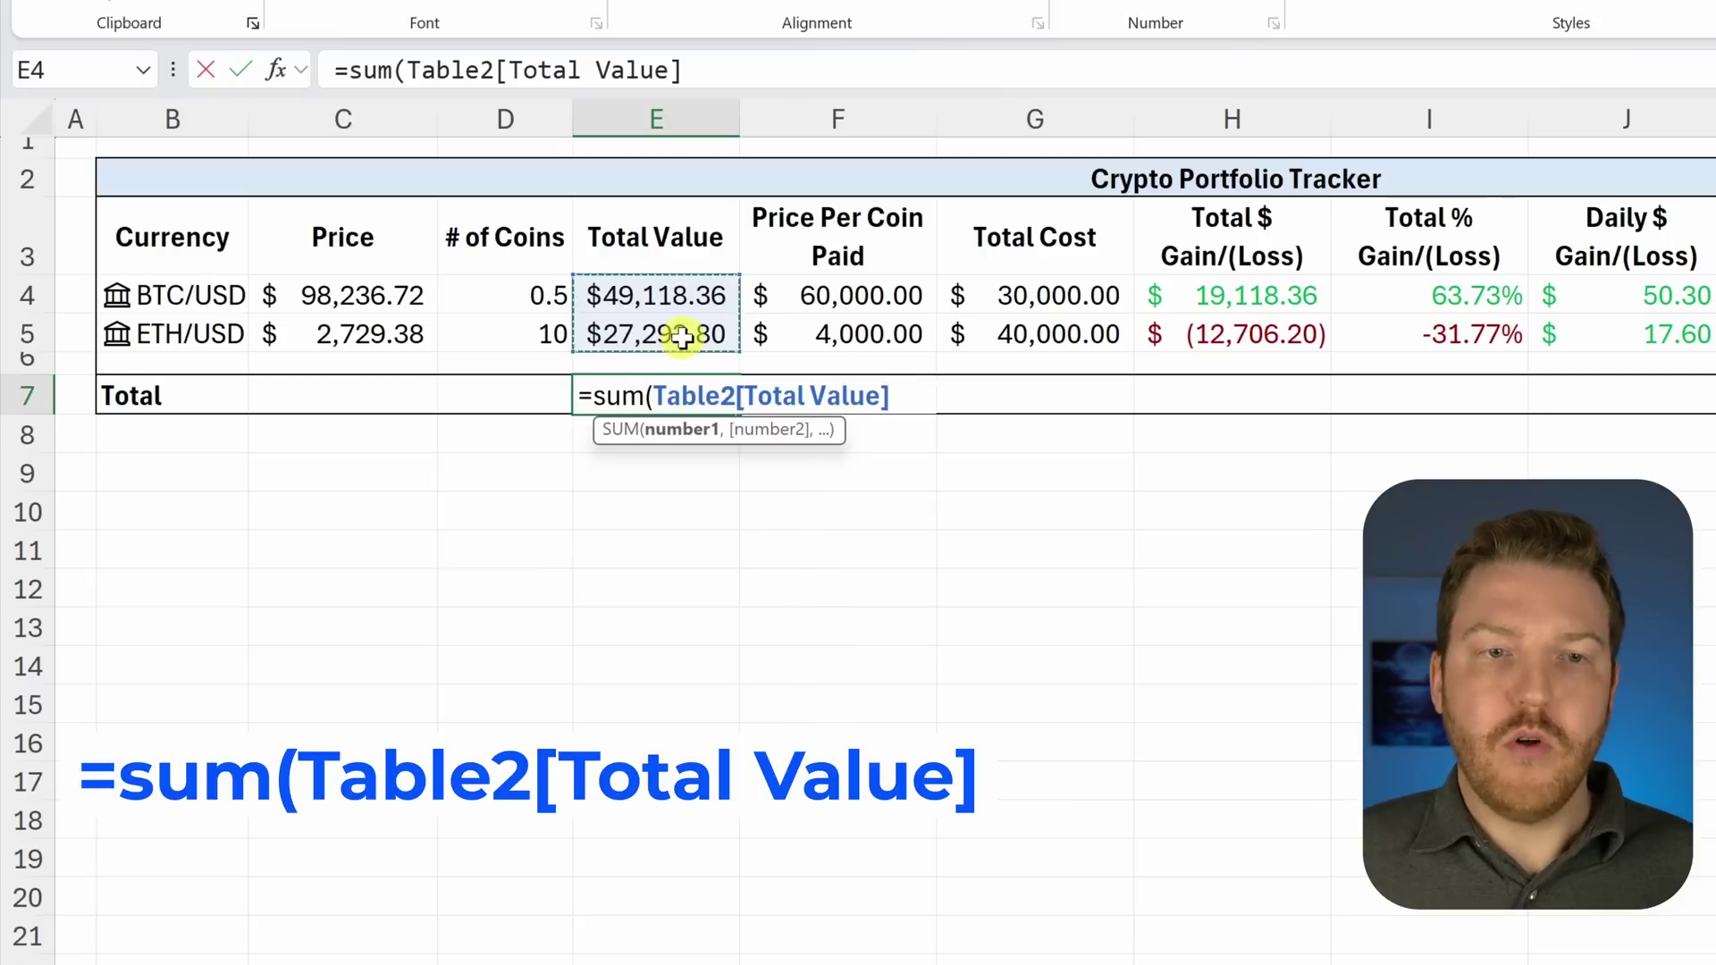
pyautogui.press('Return')
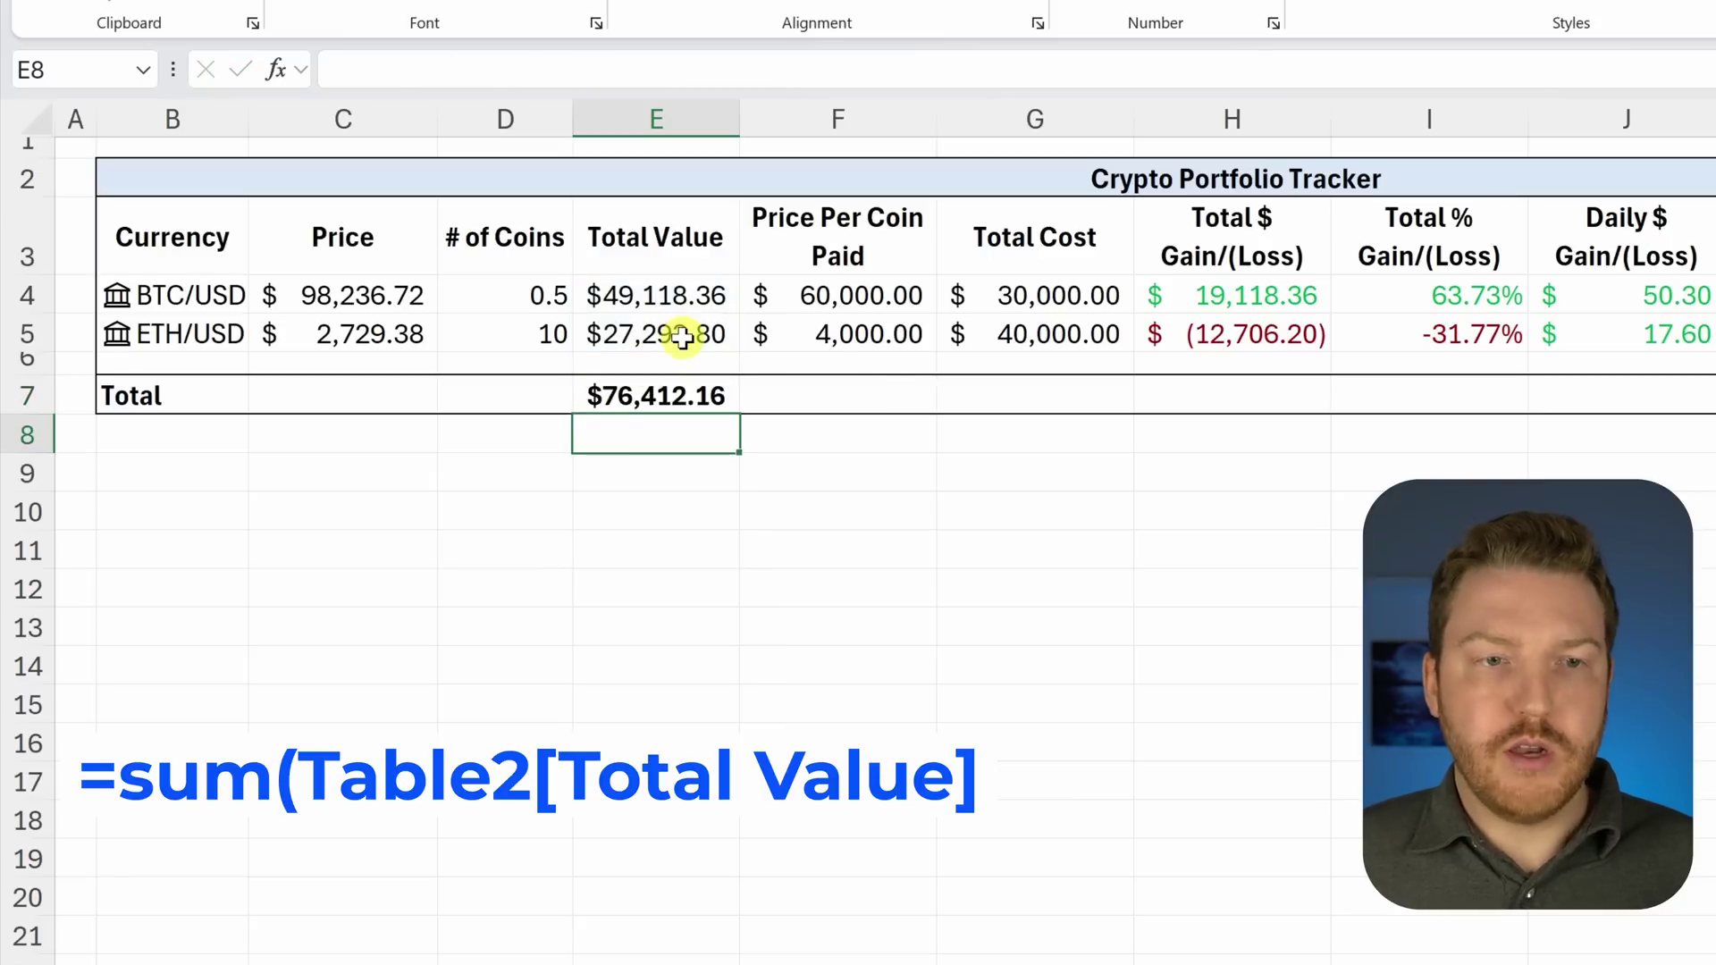
# Step: Sum the Total Cost column in G7 of the total row with the formula =sum(Table2[Total Cost])
pyautogui.click(644, 395)
pyautogui.click(1026, 374)
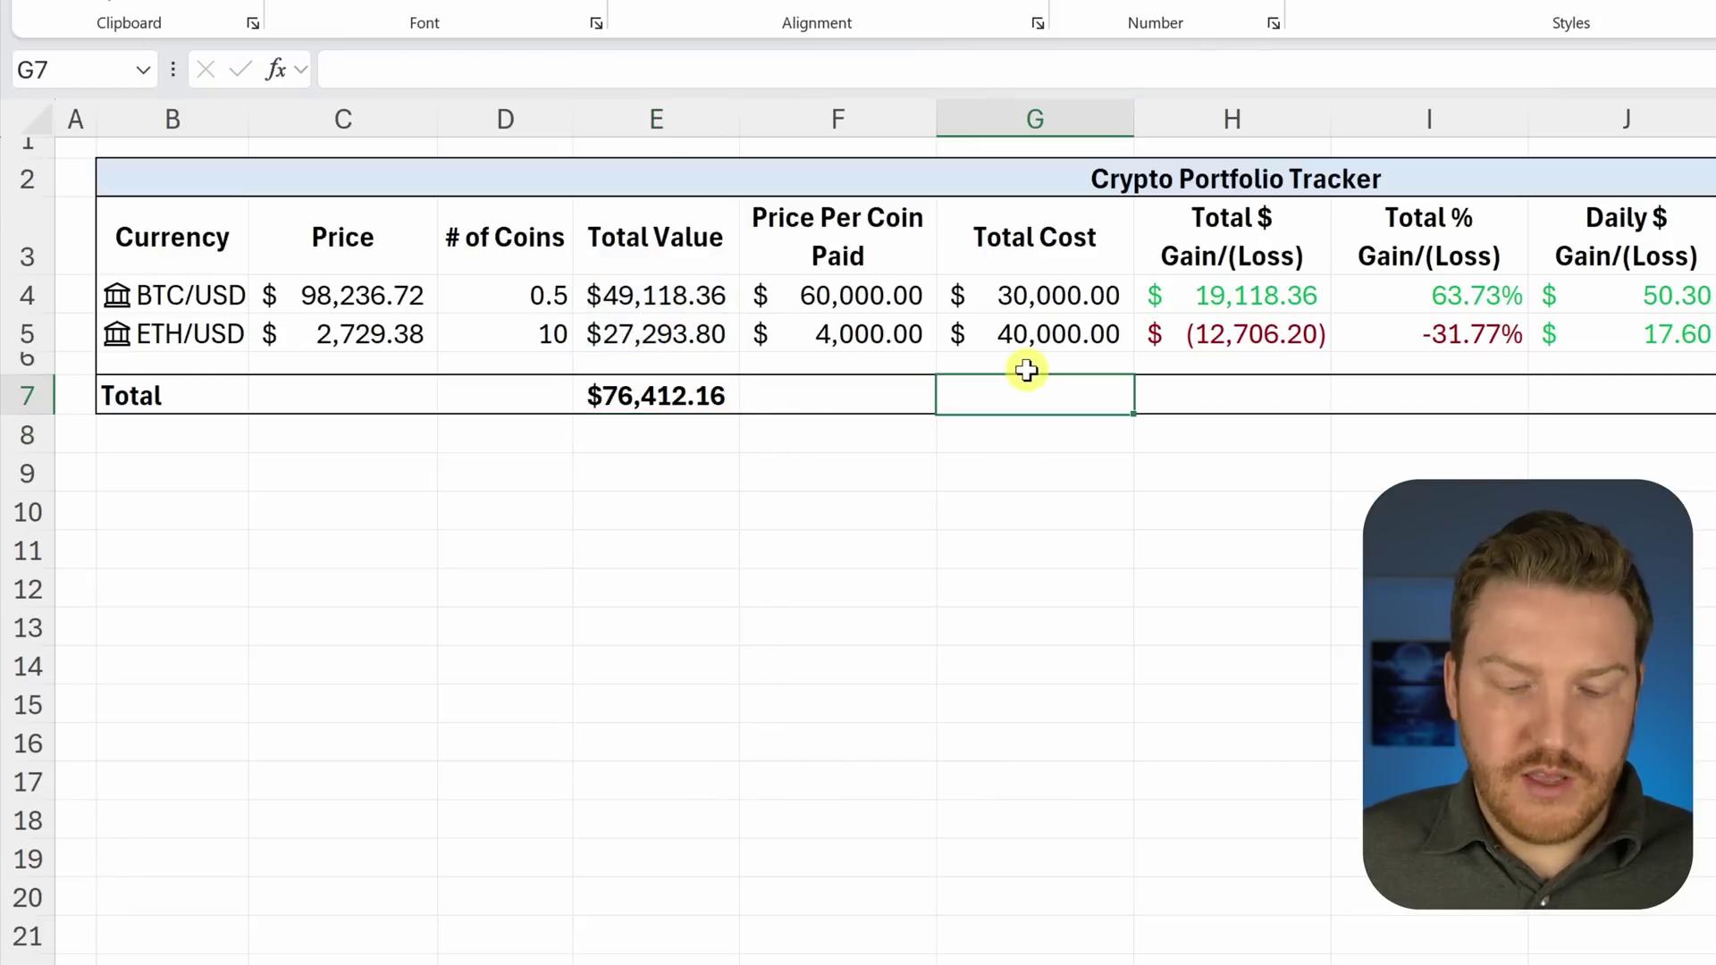
pyautogui.write('=sum')
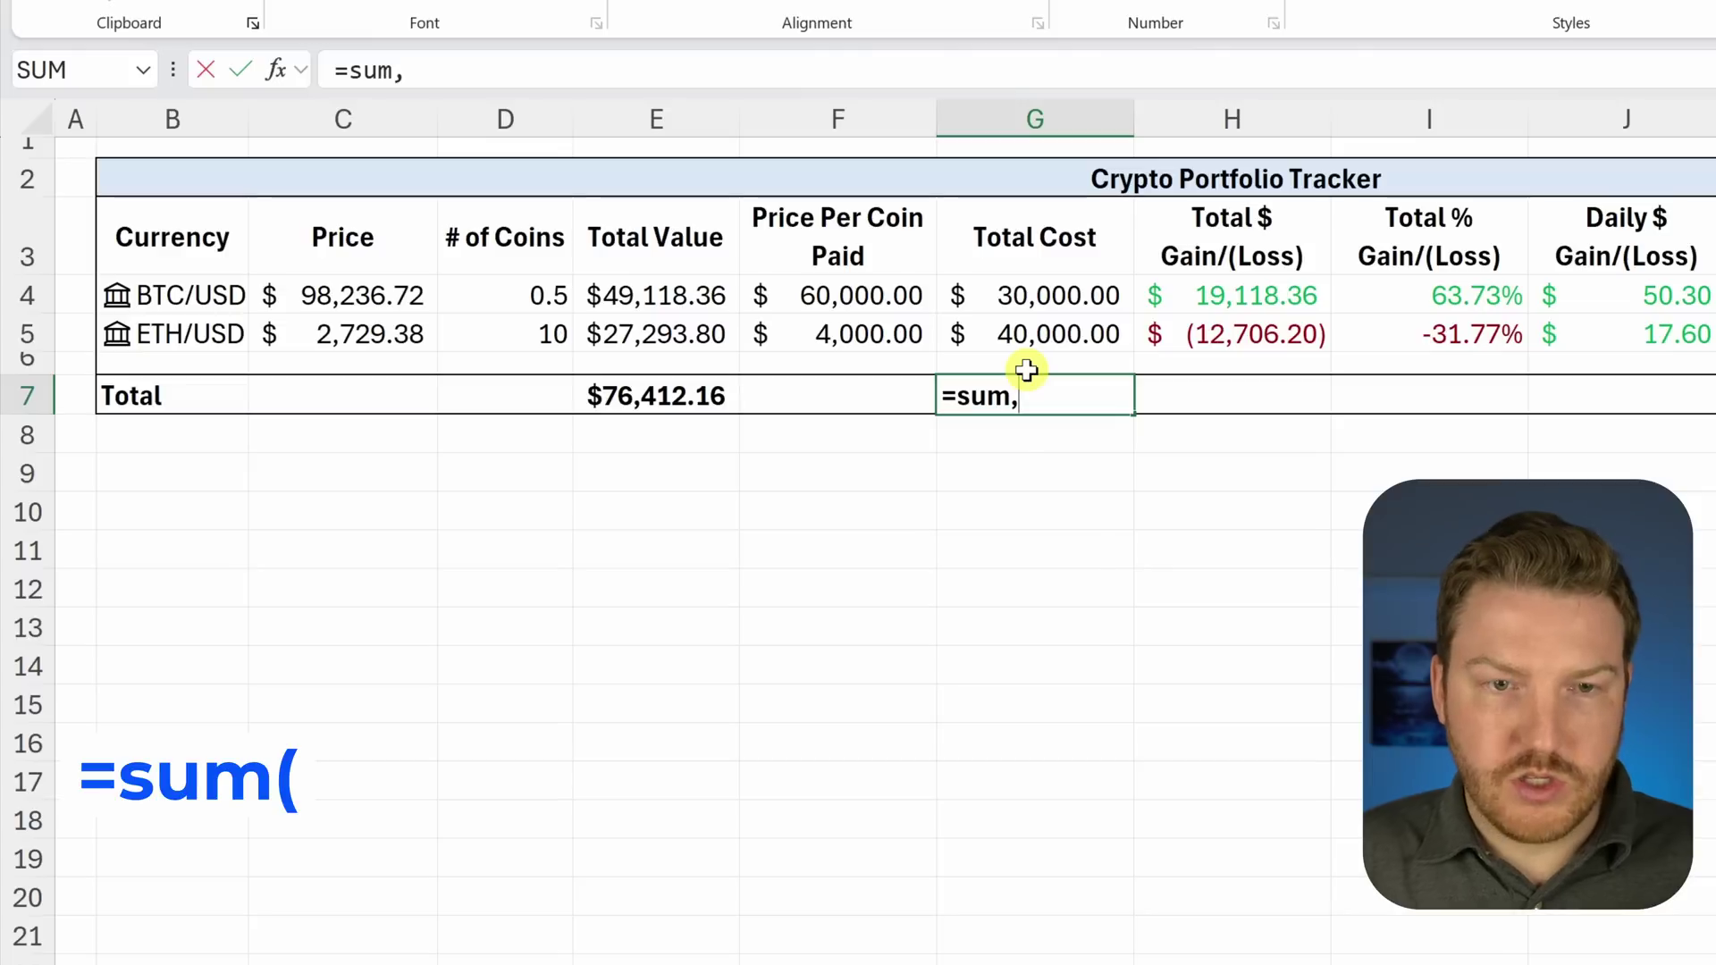
pyautogui.write('(')
pyautogui.moveTo(1037, 304); pyautogui.dragTo(1056, 333)
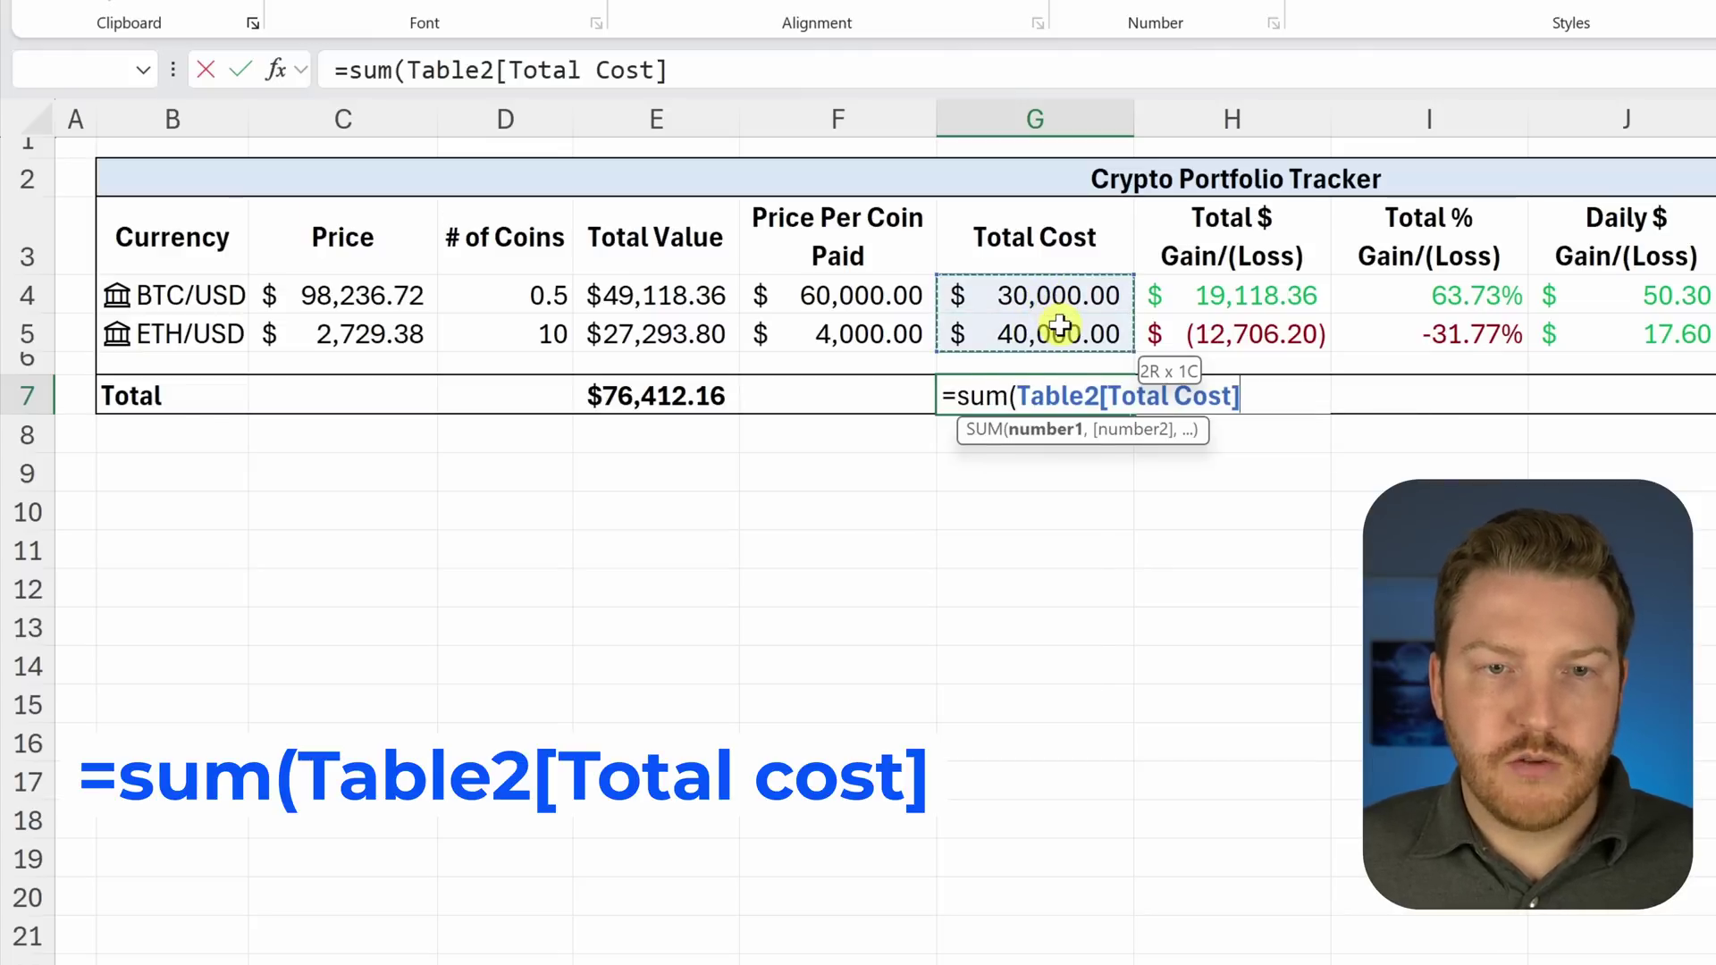
pyautogui.press('Return')
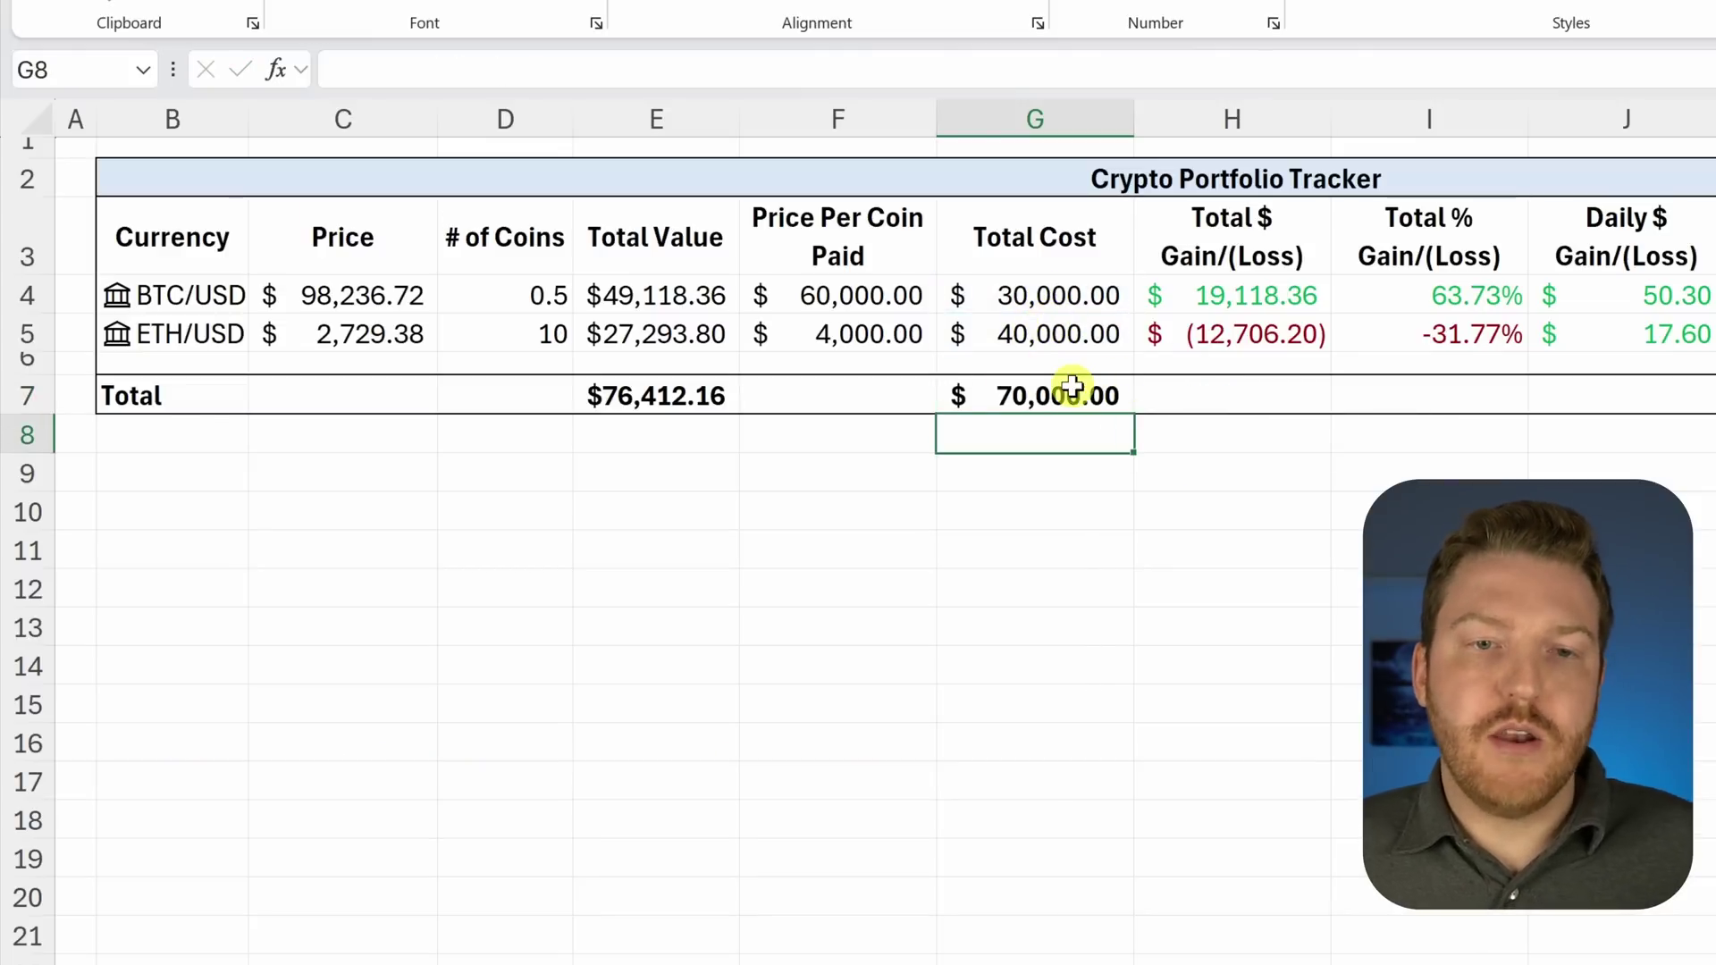
# Step: Calculate the portfolio's total dollar gain or loss in H7 with the formula =E7-G7
pyautogui.click(1269, 399)
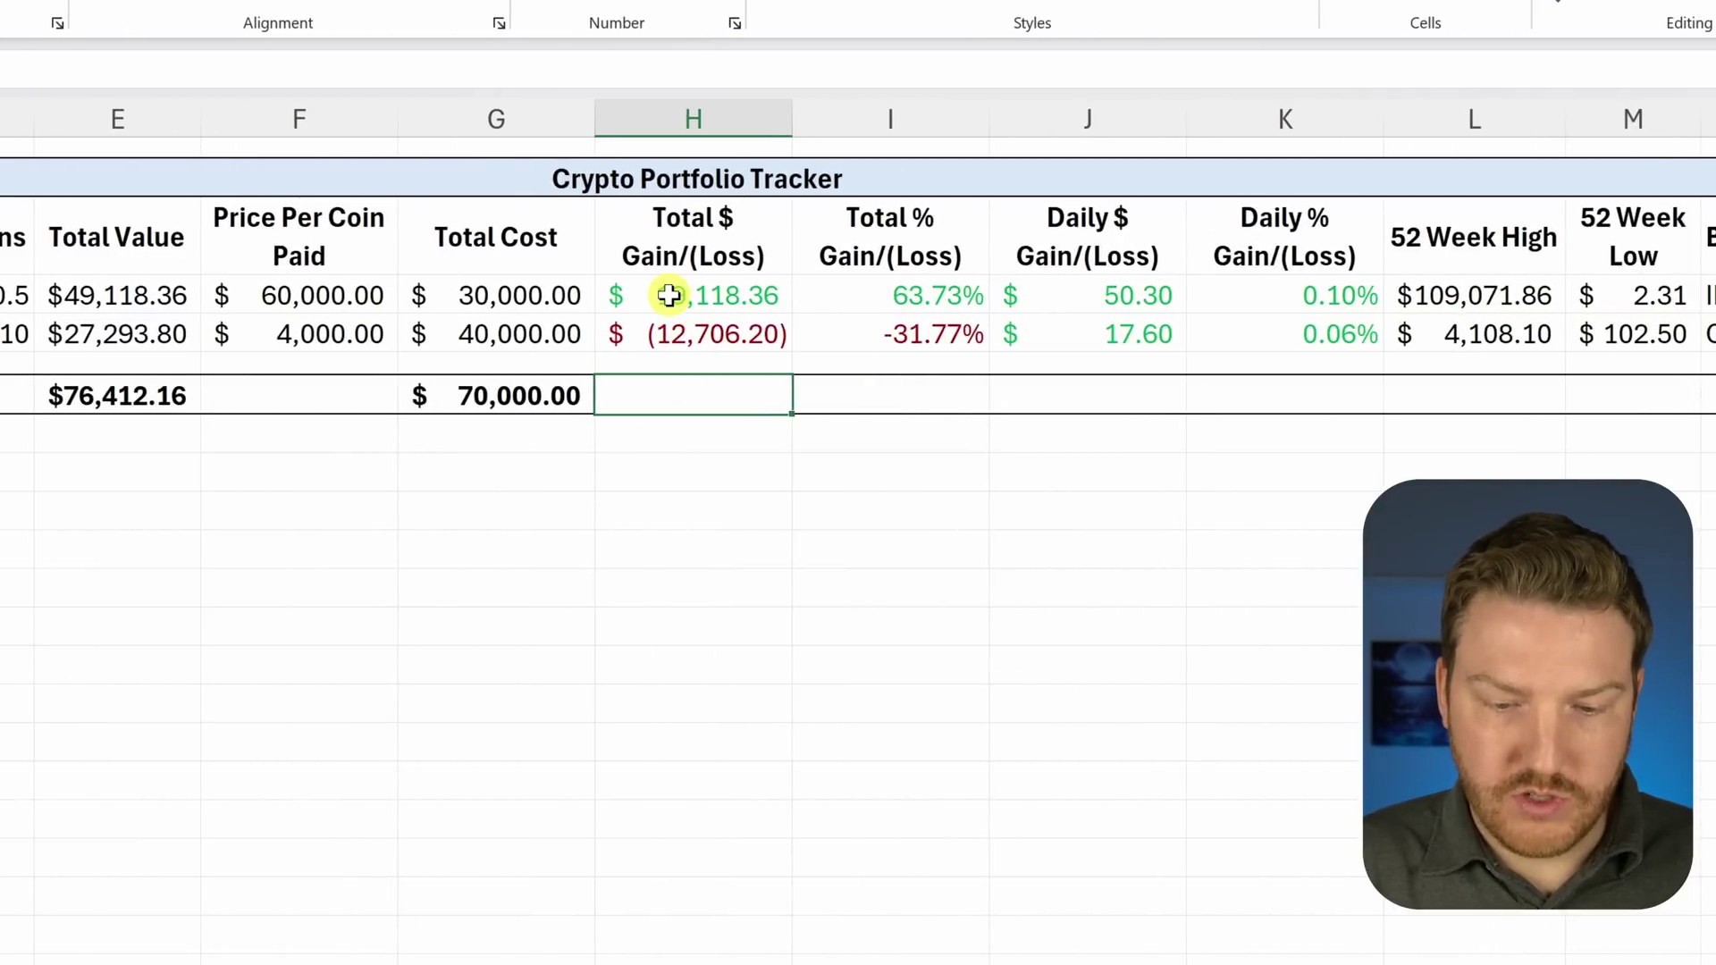
pyautogui.write('=')
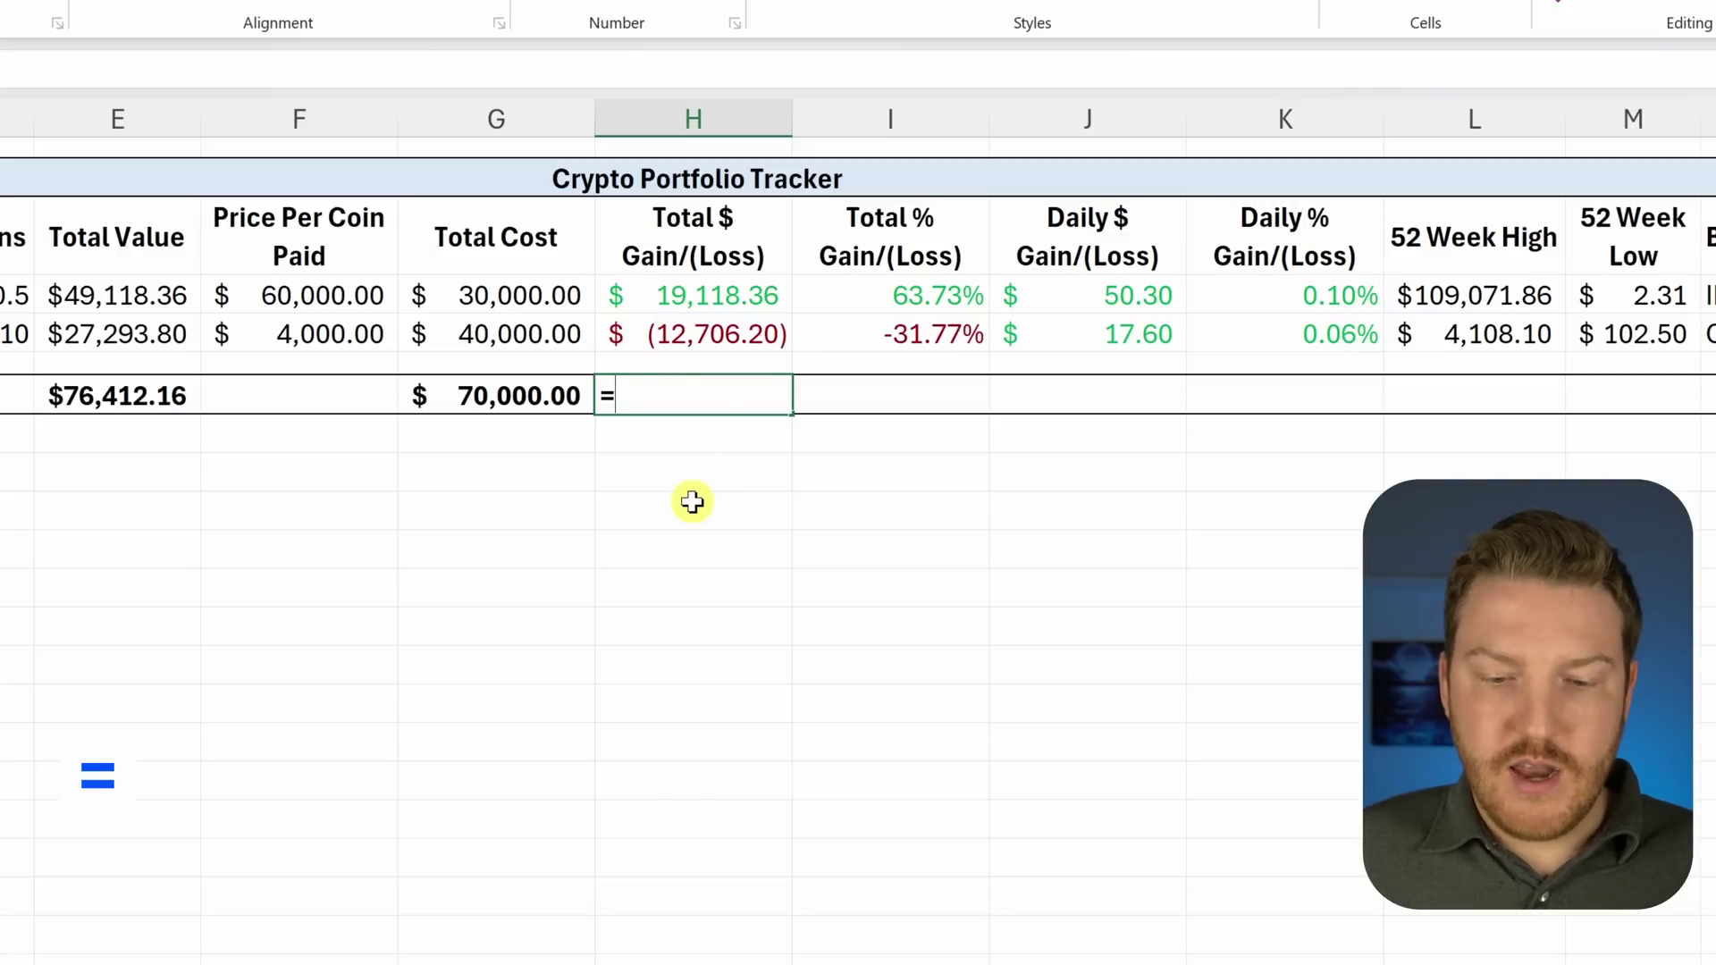
pyautogui.click(139, 394)
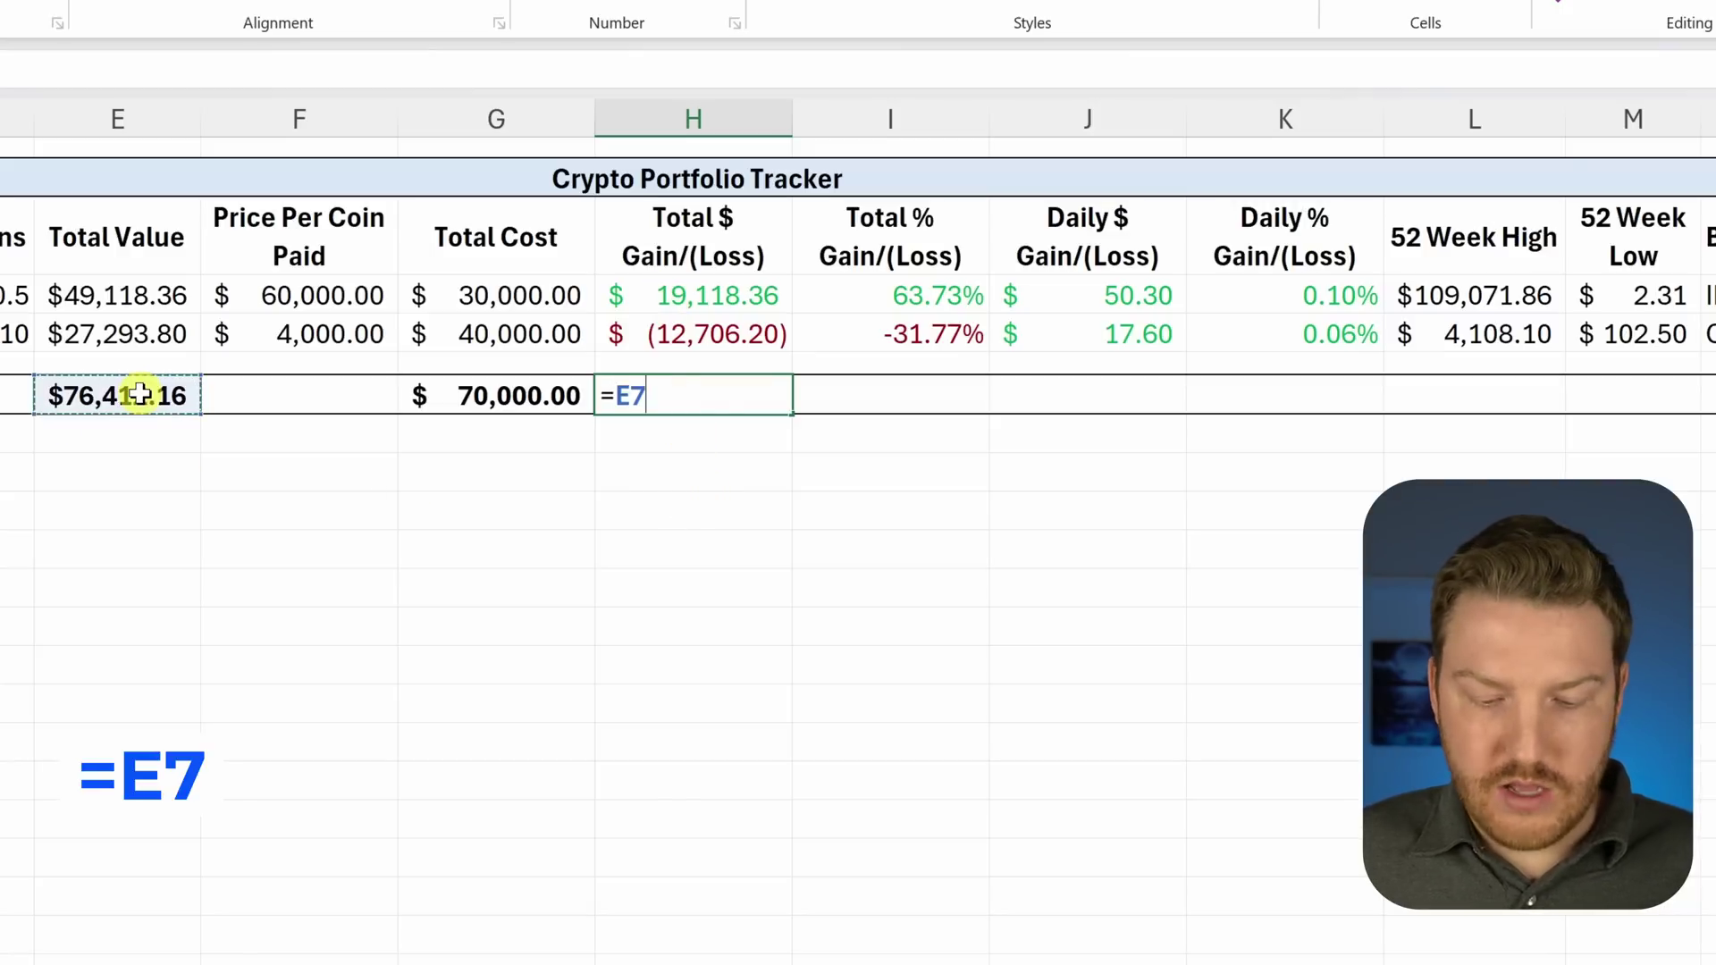
pyautogui.write('-')
pyautogui.click(471, 393)
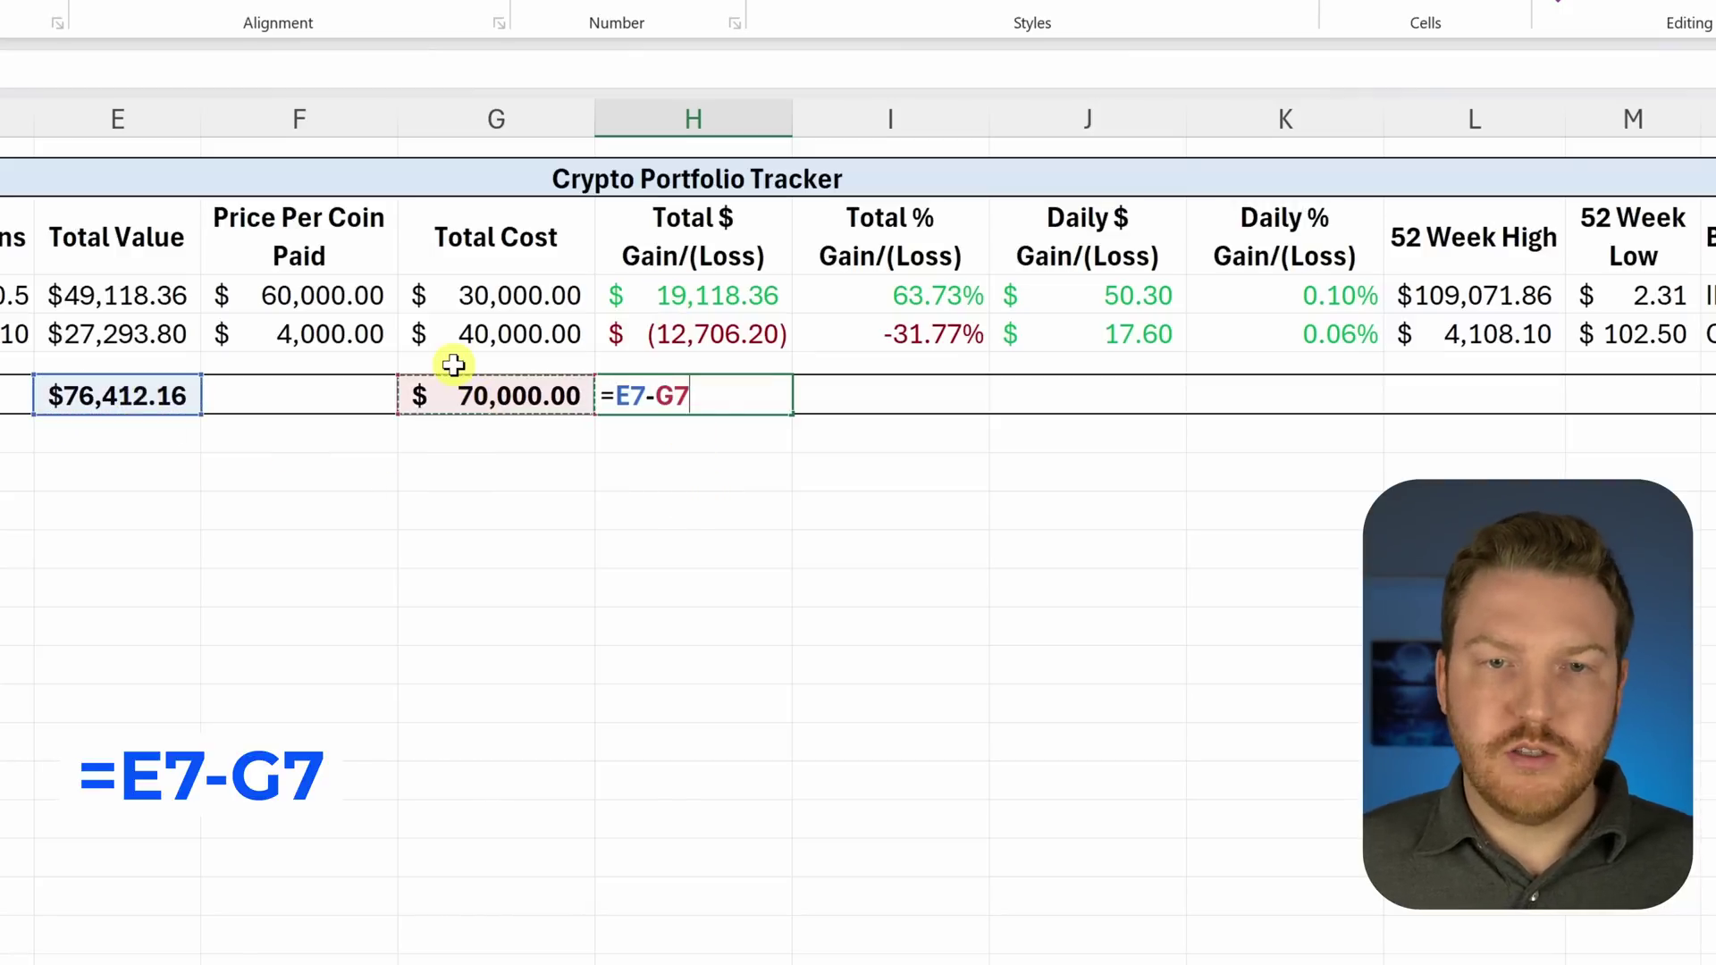
pyautogui.press('Return')
pyautogui.click(713, 296)
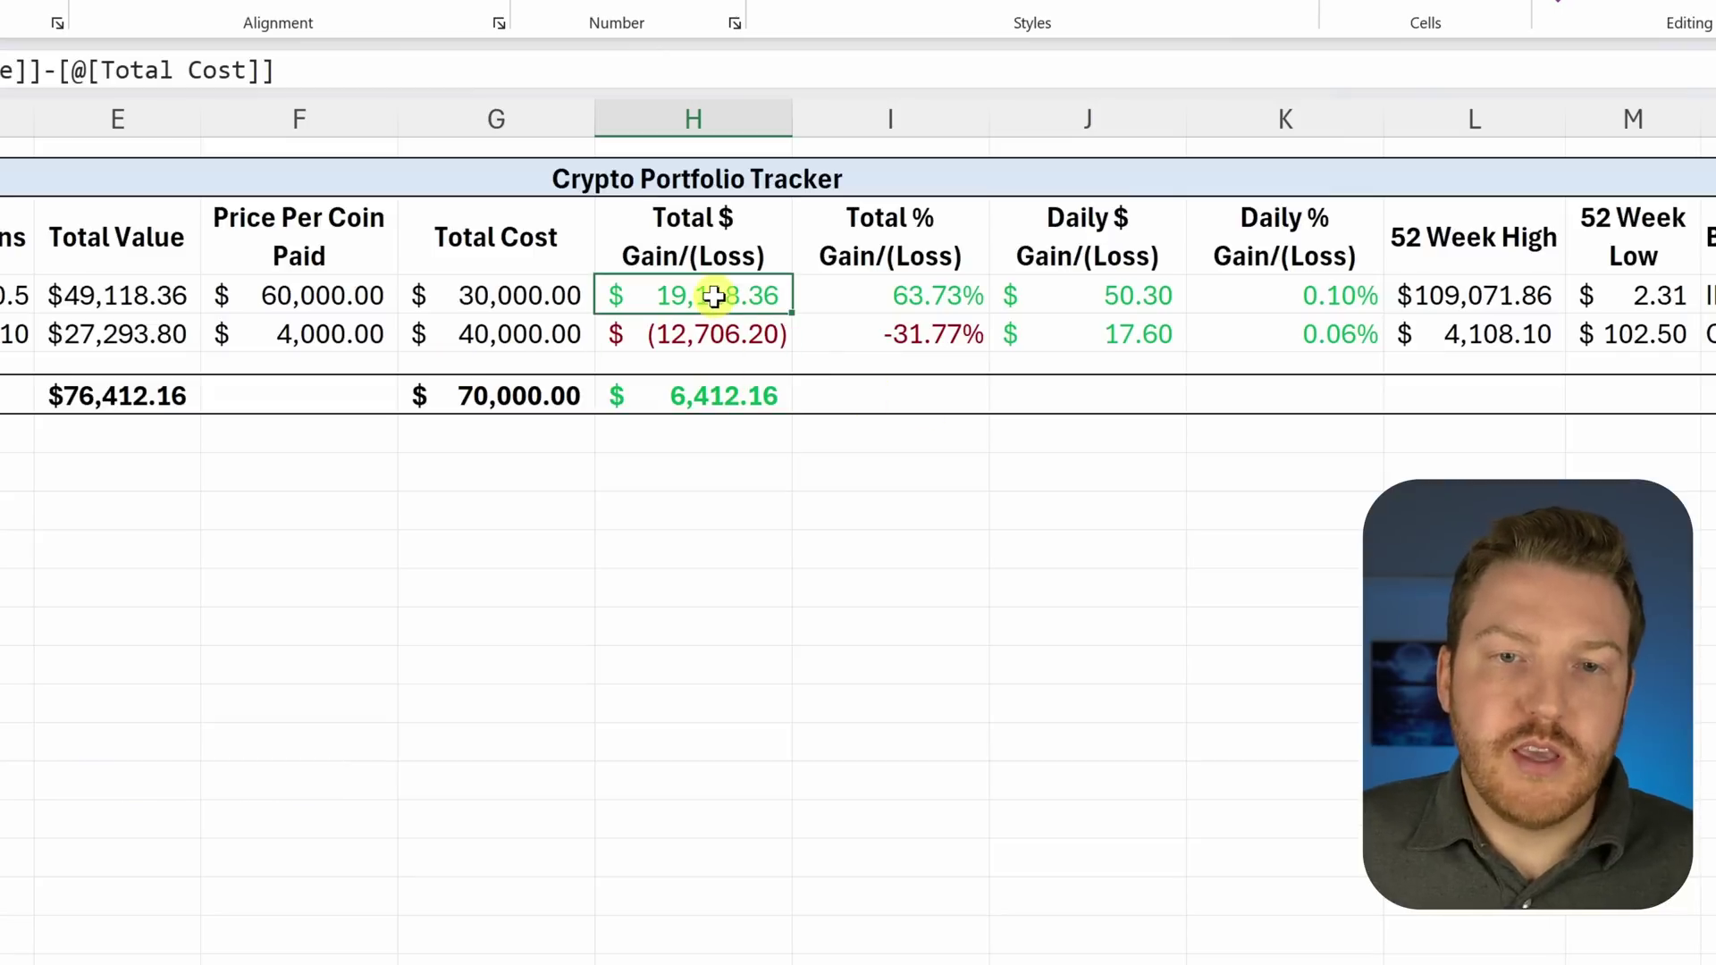
pyautogui.click(719, 336)
pyautogui.click(747, 398)
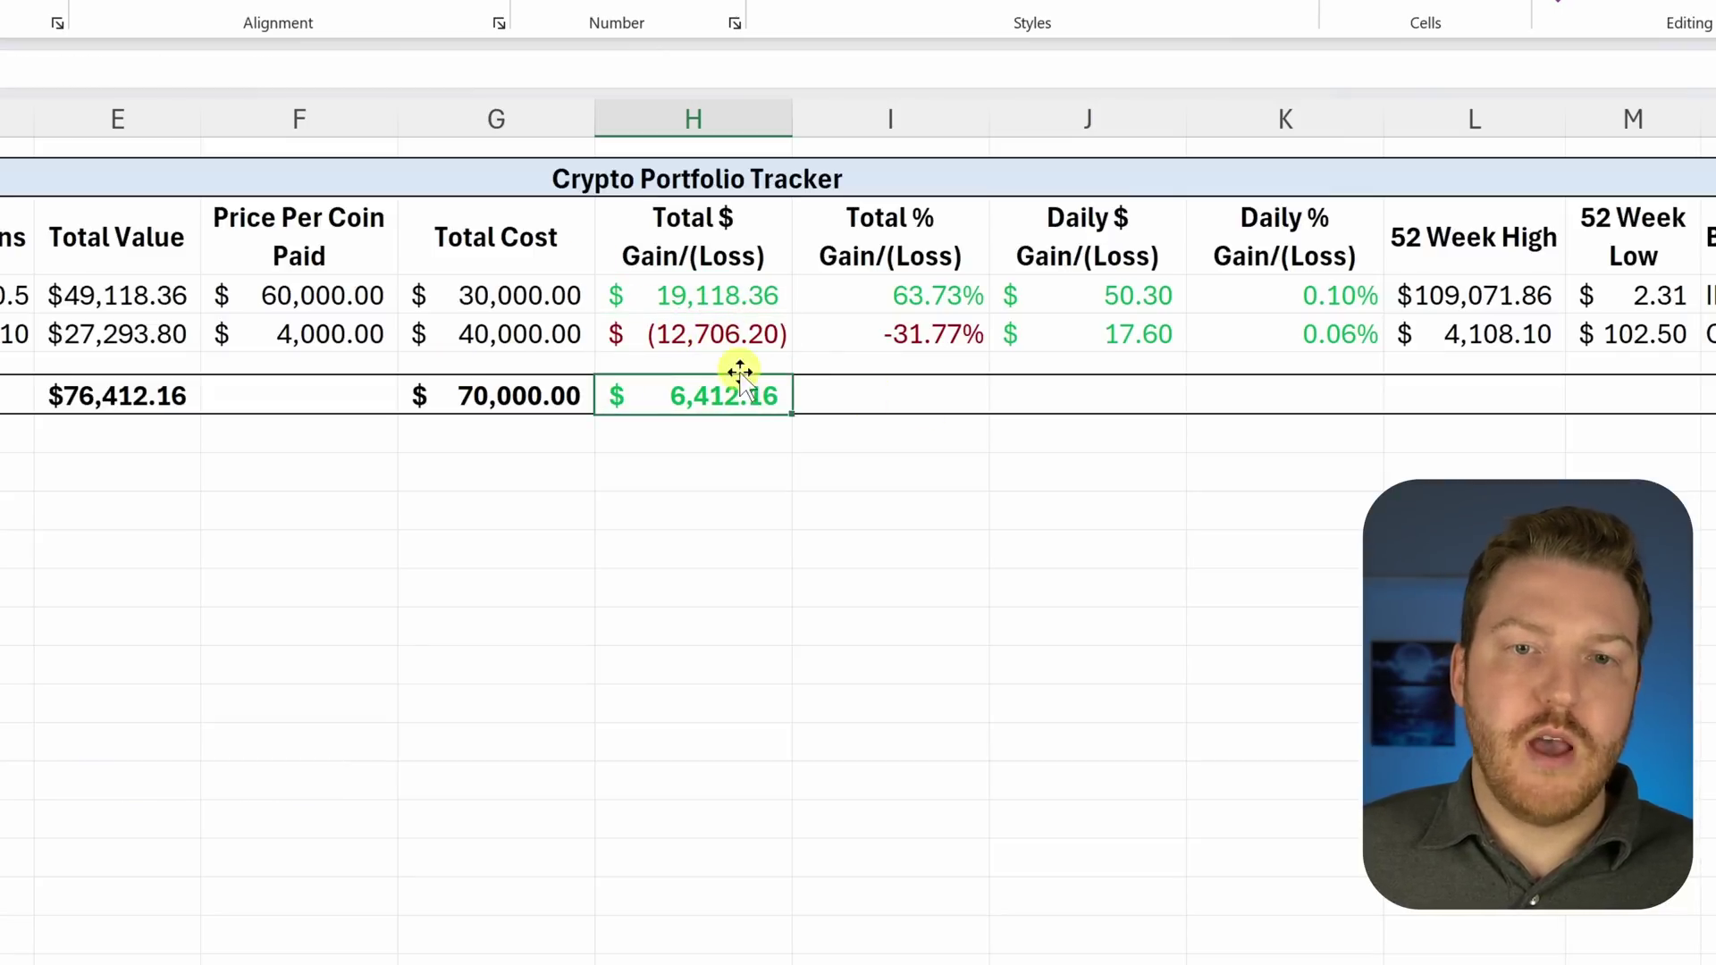
# Step: Calculate the portfolio's total percentage gain or loss in I7 with the formula =H7/G7
pyautogui.click(884, 401)
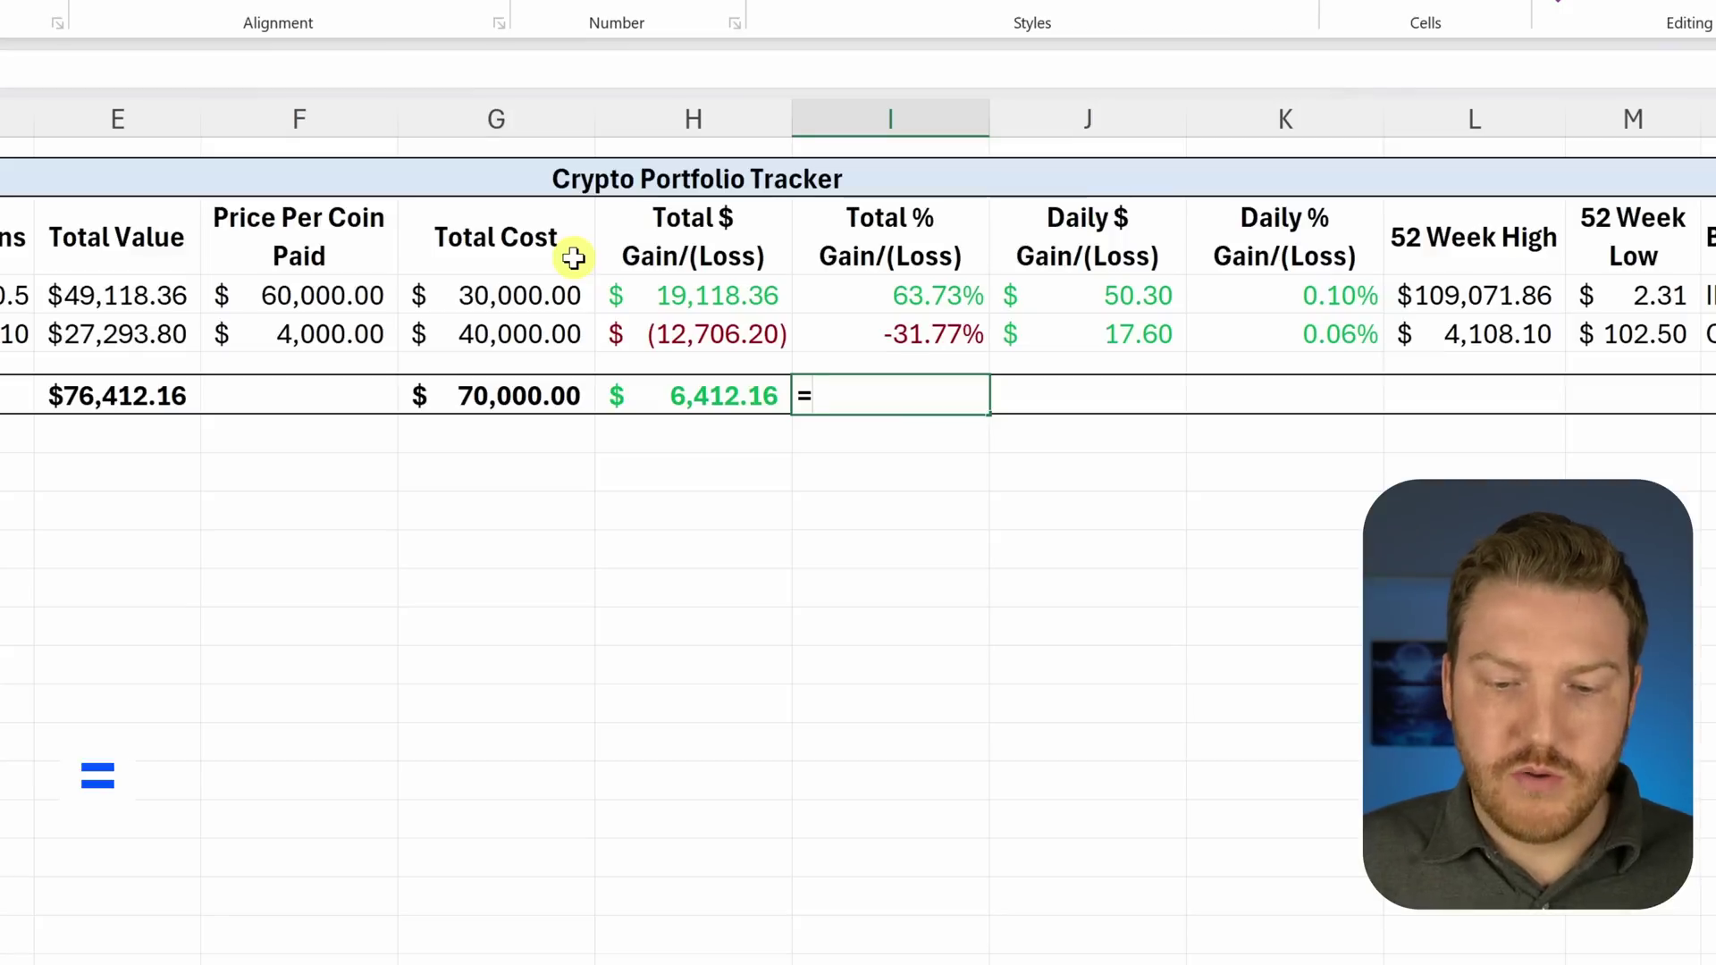
pyautogui.write('=')
pyautogui.press('Left')
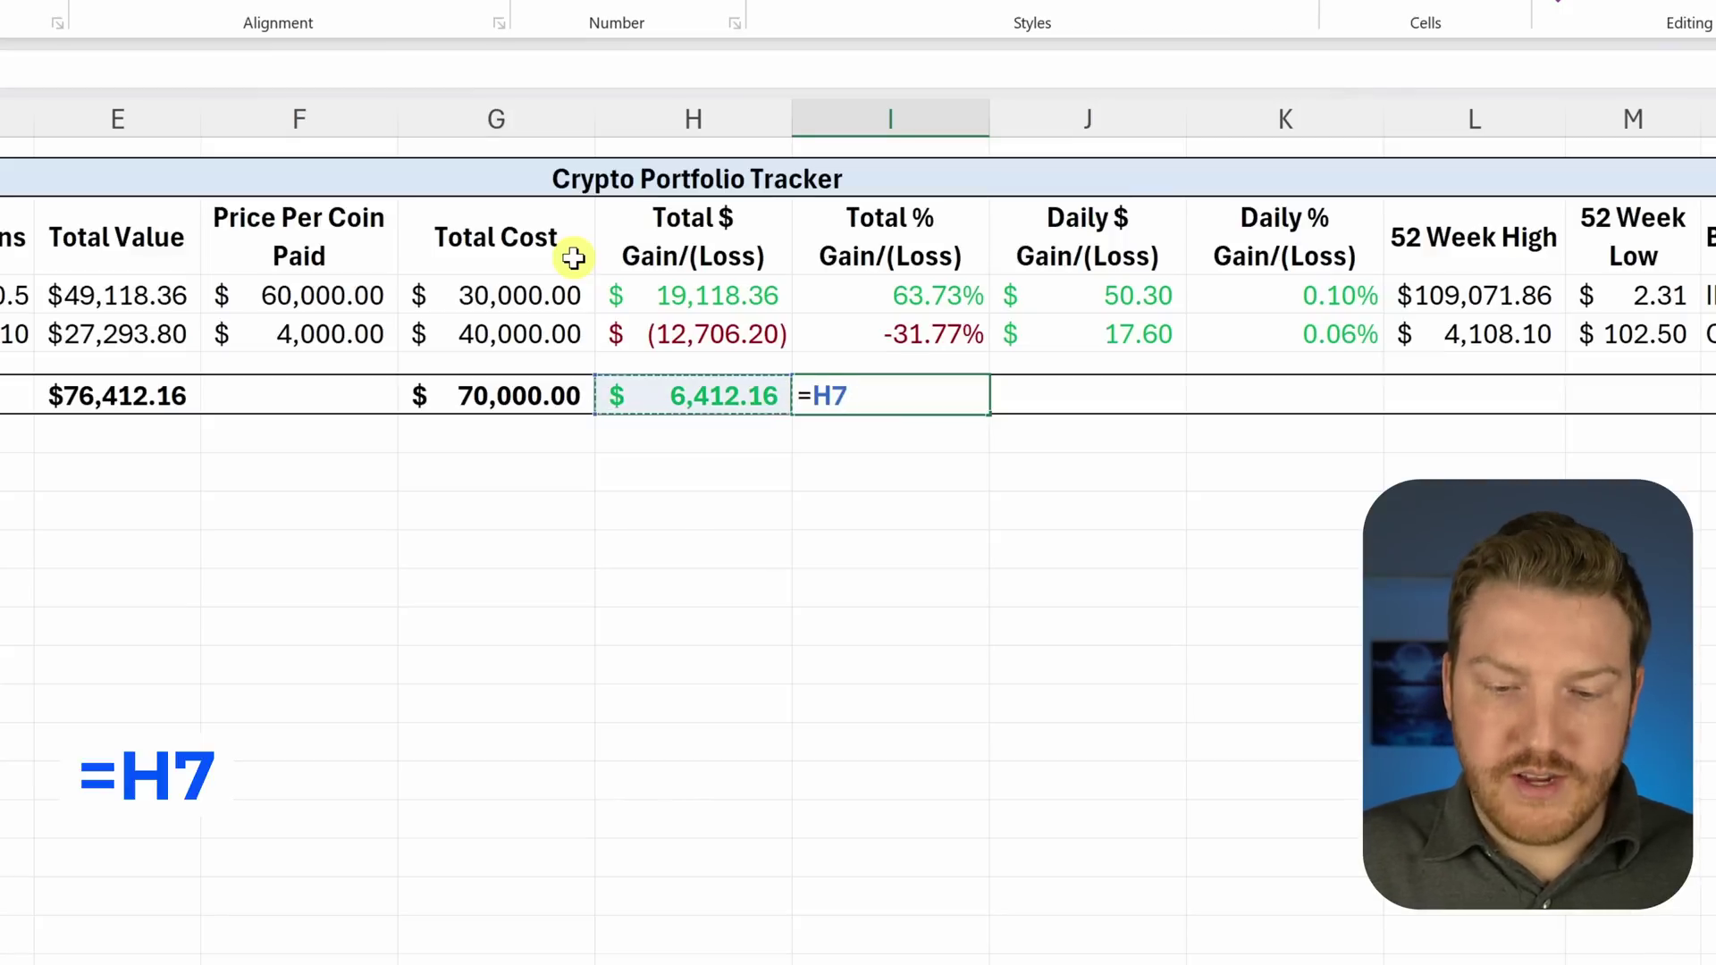
pyautogui.write('/')
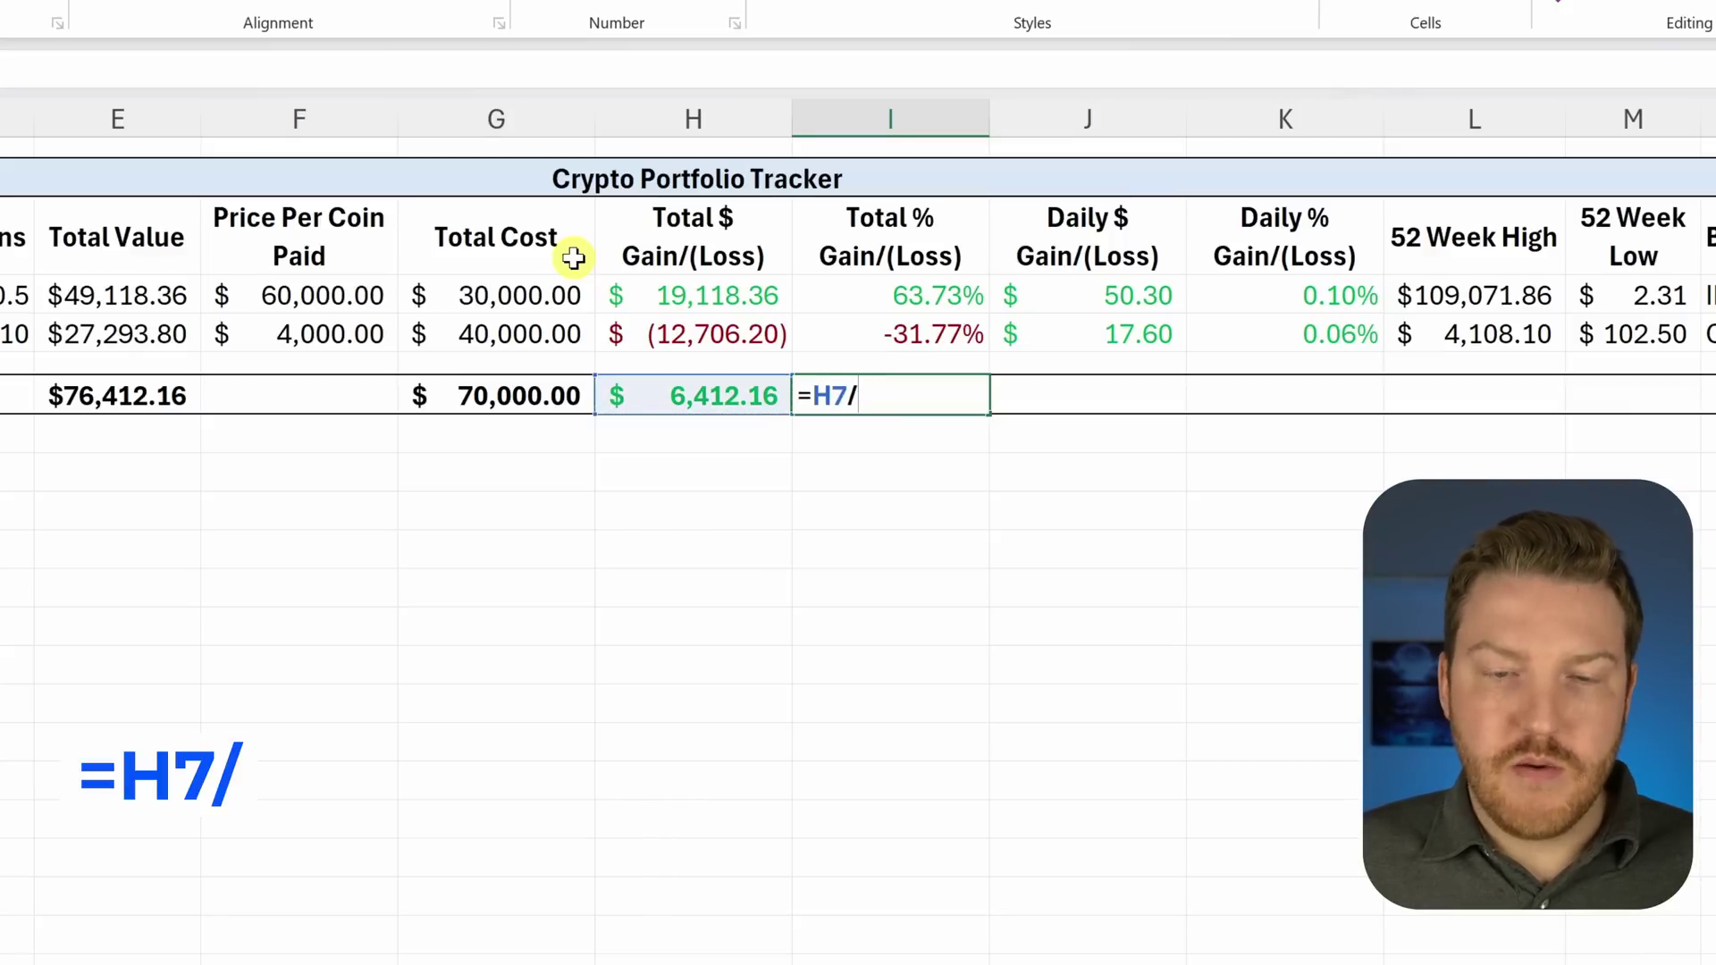
pyautogui.press('Left')
pyautogui.press('Left')
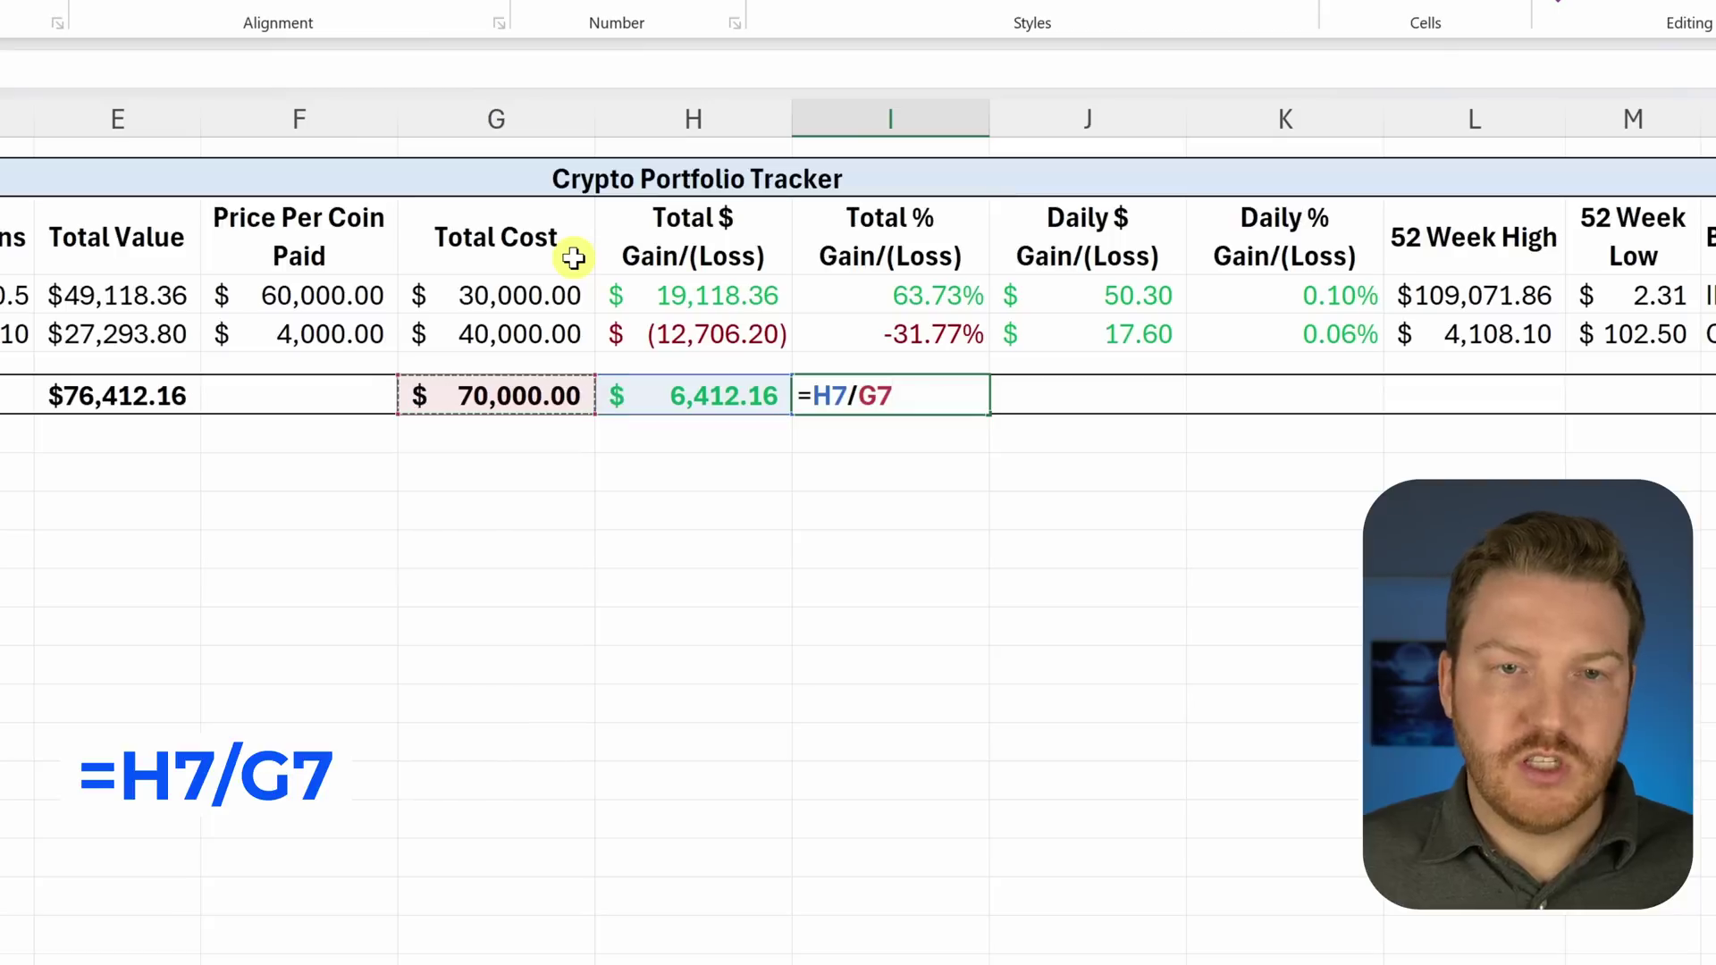
pyautogui.press('Return')
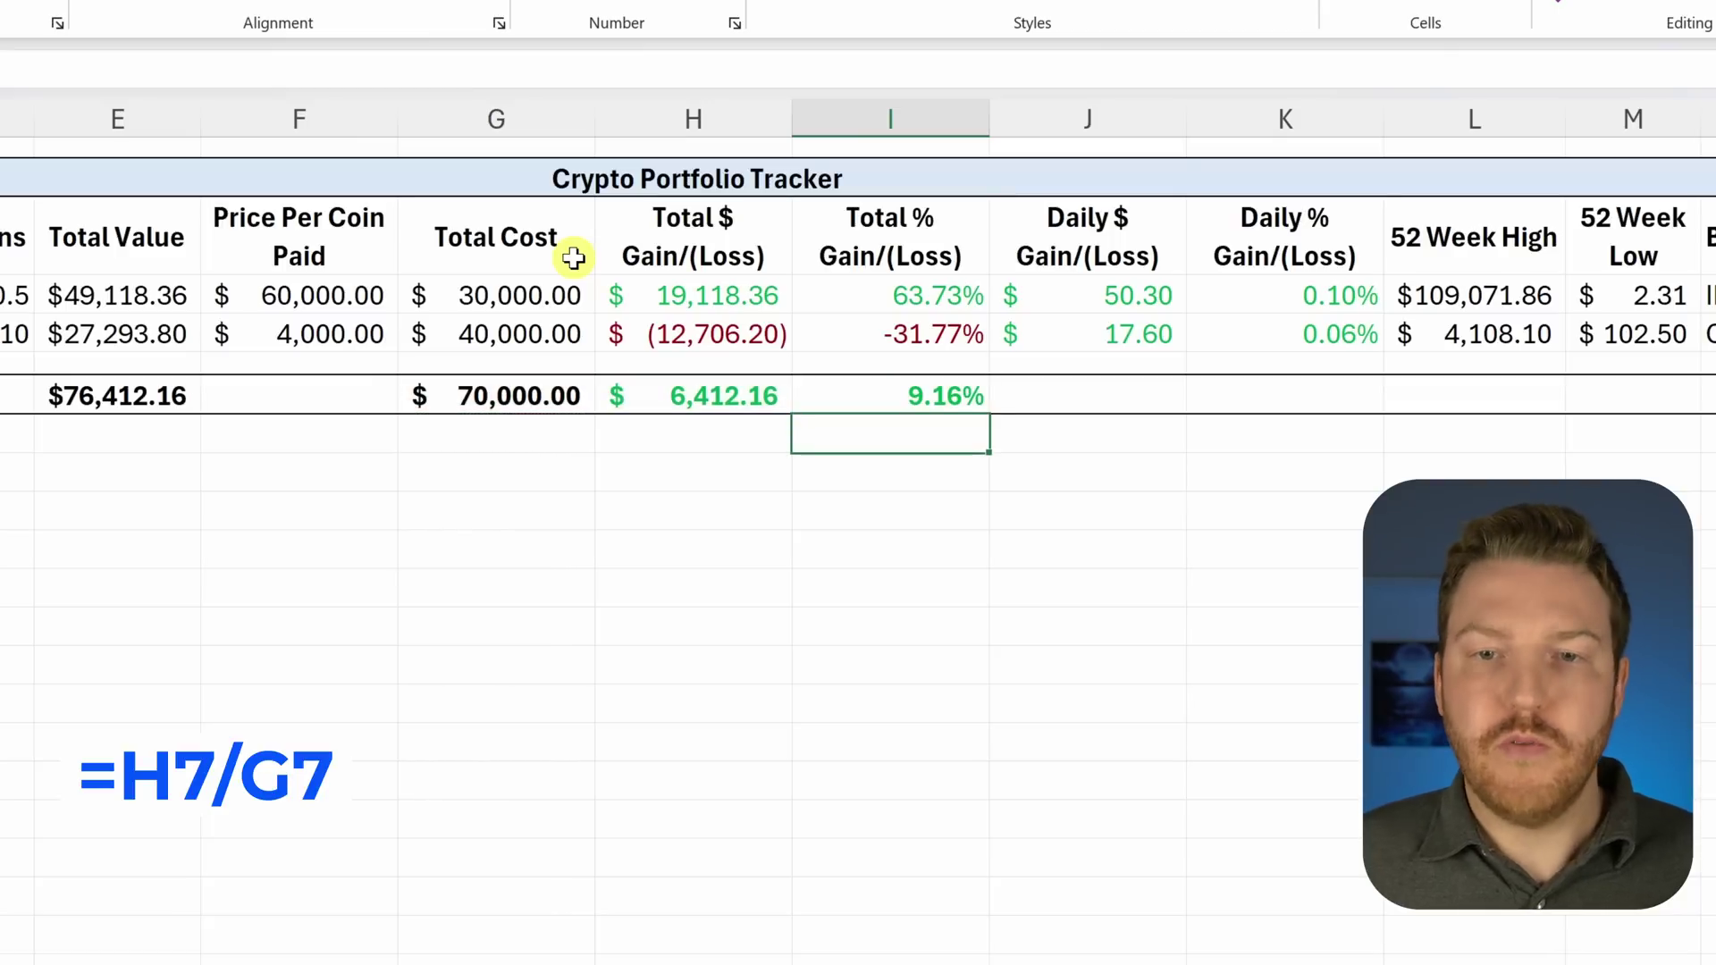
pyautogui.click(942, 398)
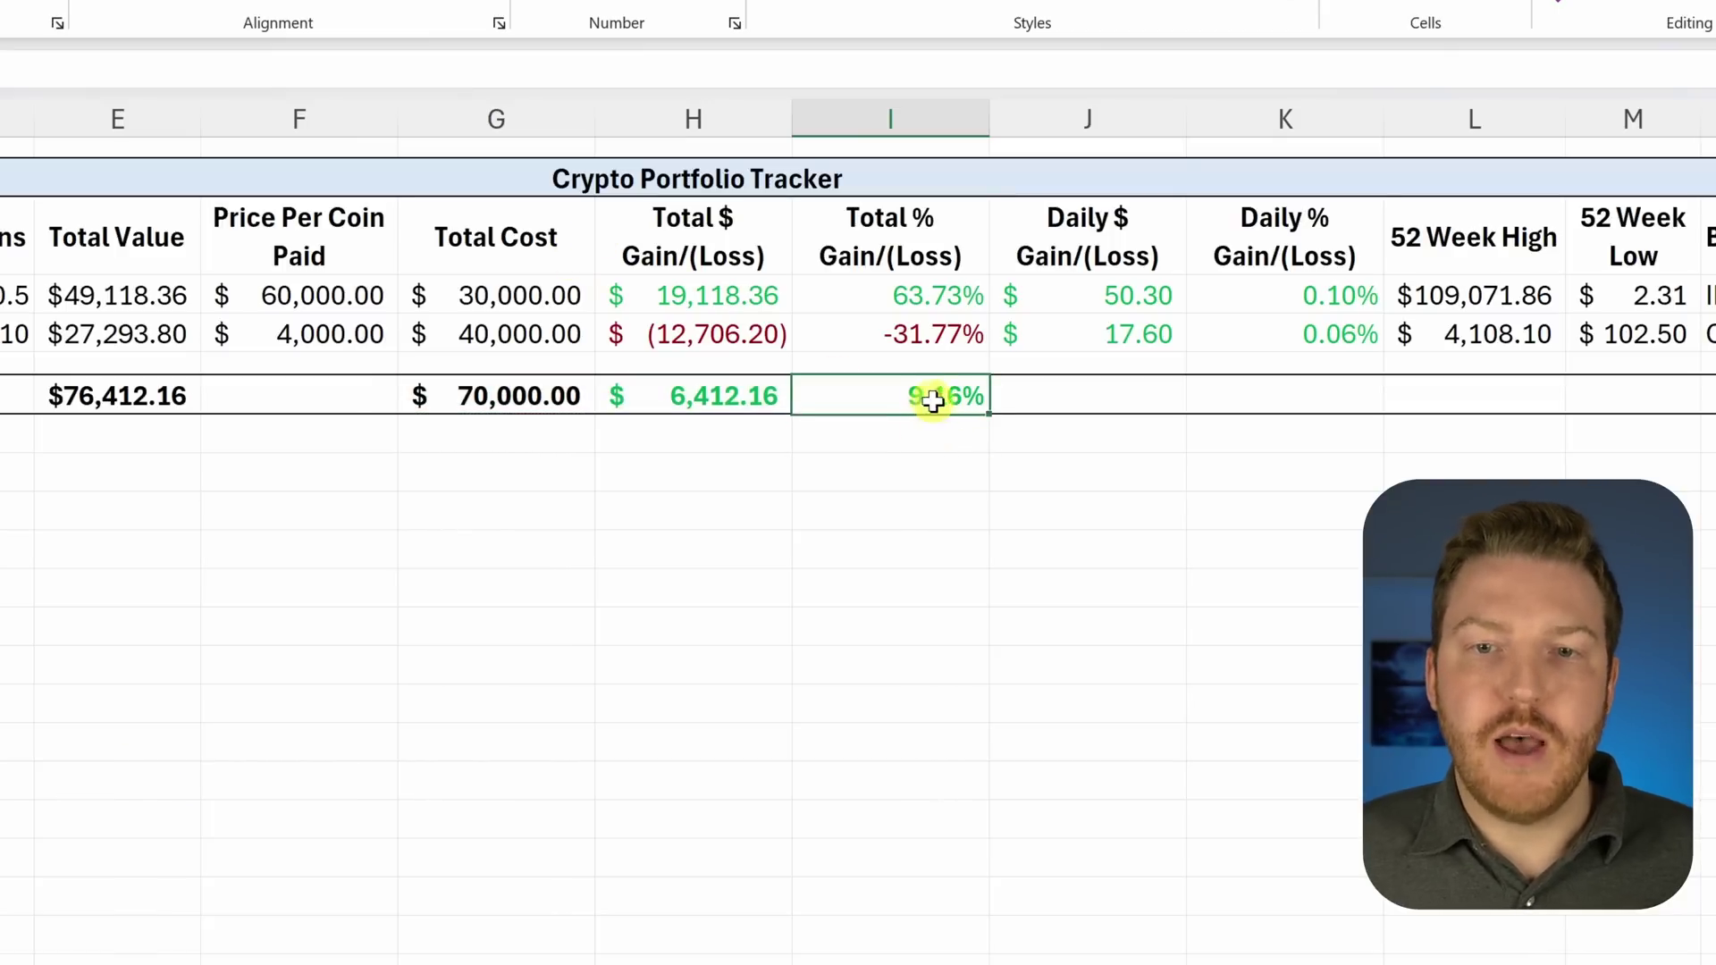
# Step: Sum the Daily $ Gain/(Loss) values of both currencies in J7 of the total row
pyautogui.click(1125, 398)
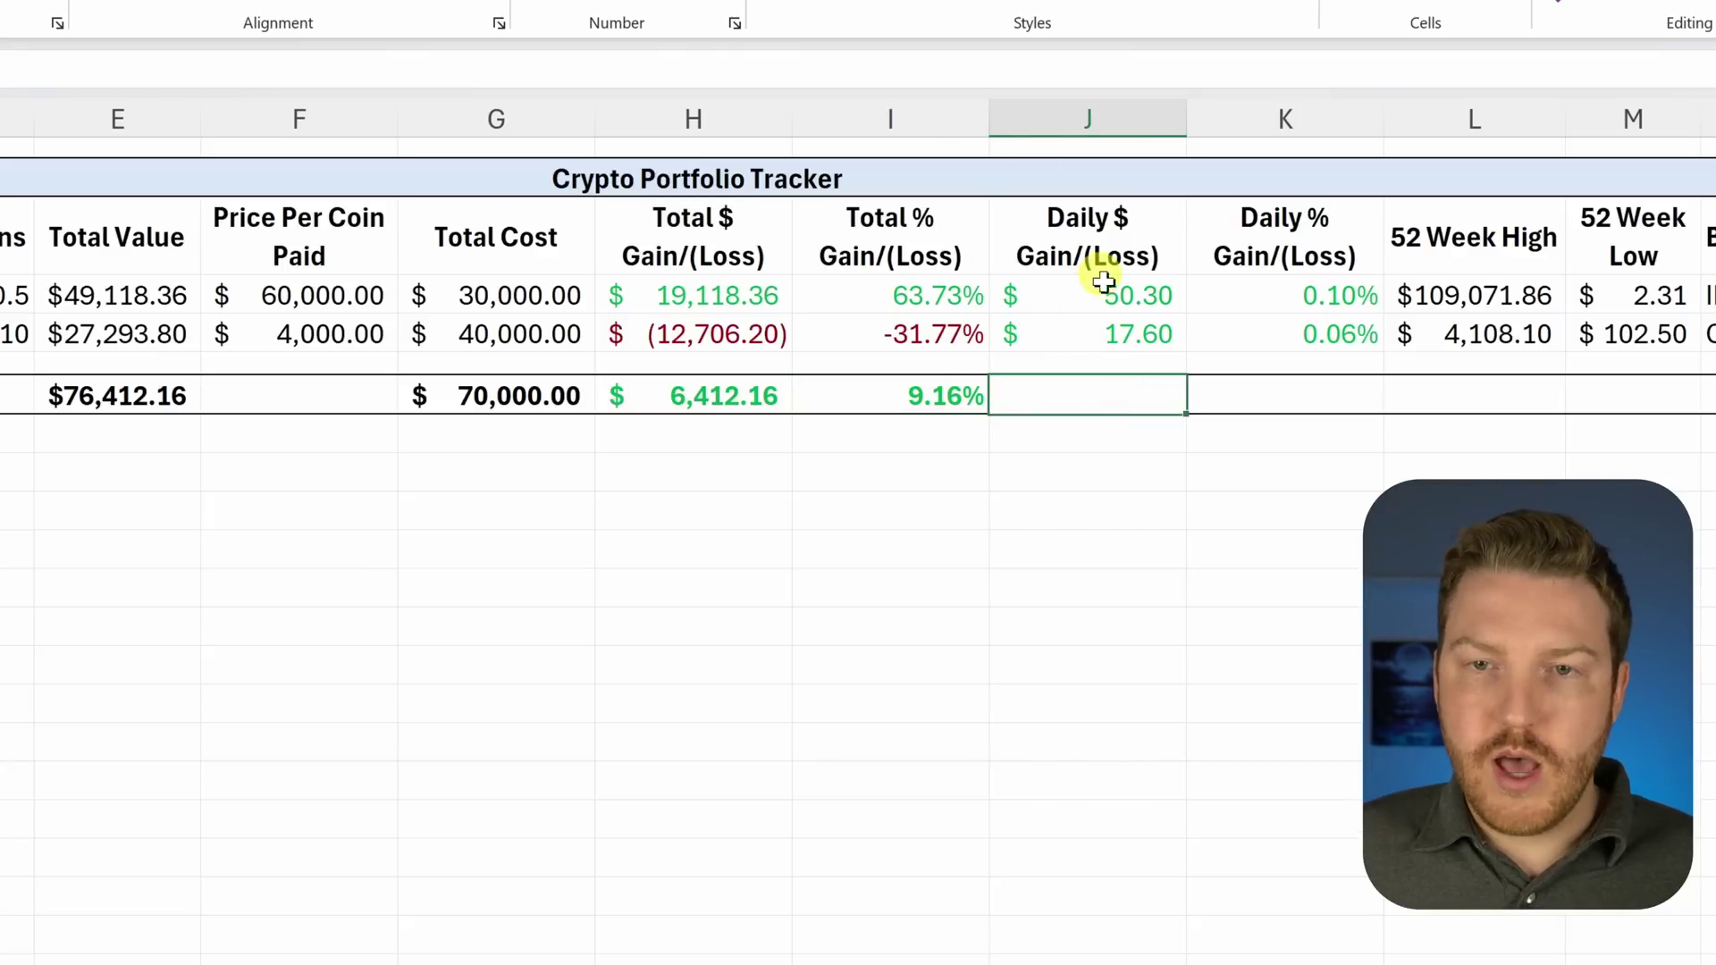
pyautogui.write('=sum(')
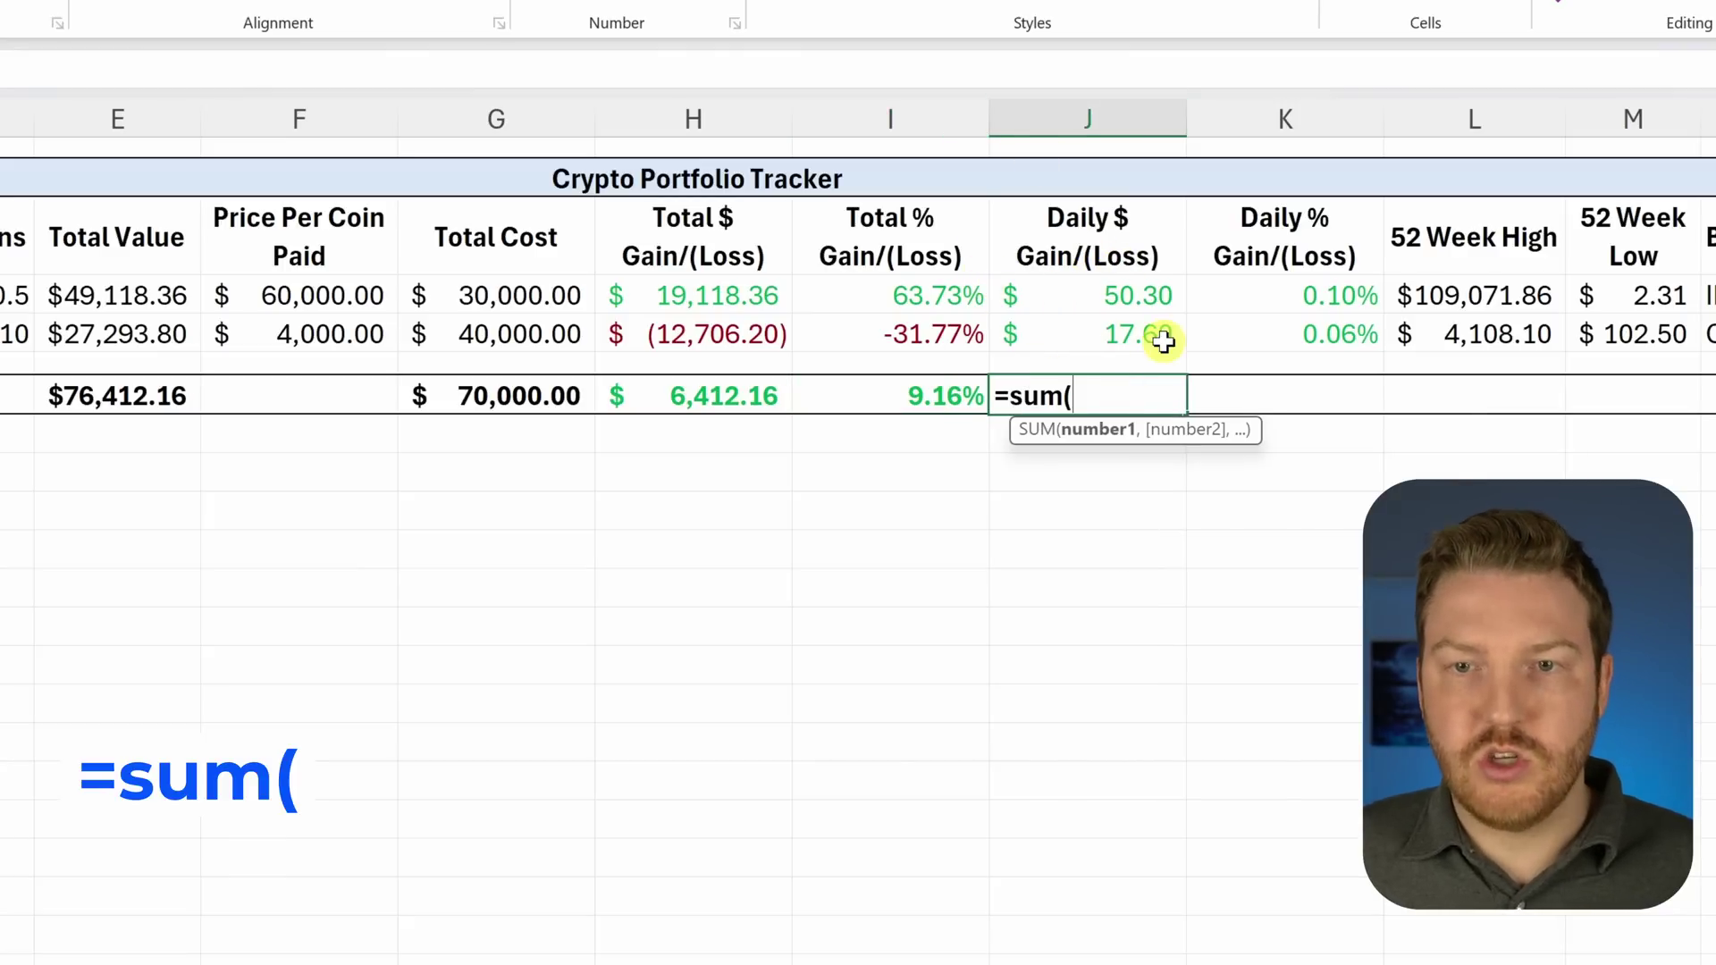
pyautogui.moveTo(1150, 295); pyautogui.dragTo(1157, 333)
pyautogui.press('Return')
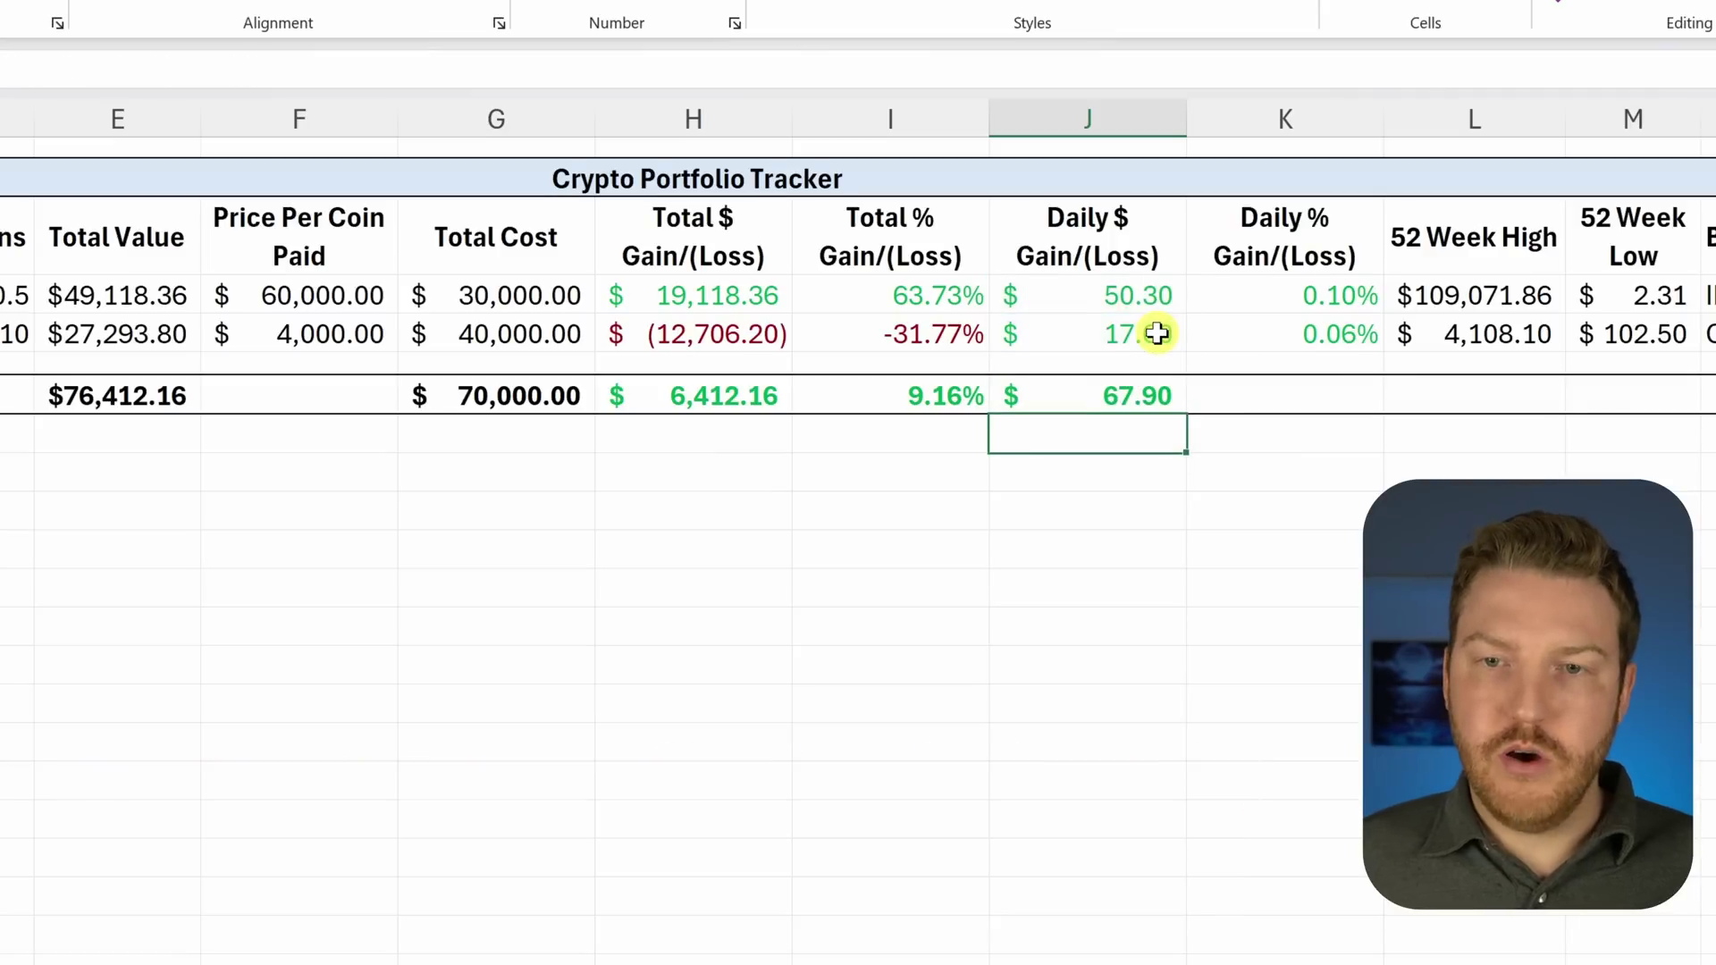
# Step: Calculate the portfolio's daily percentage gain or loss in K7 with the formula =J7/(E7-J7)
pyautogui.click(1285, 396)
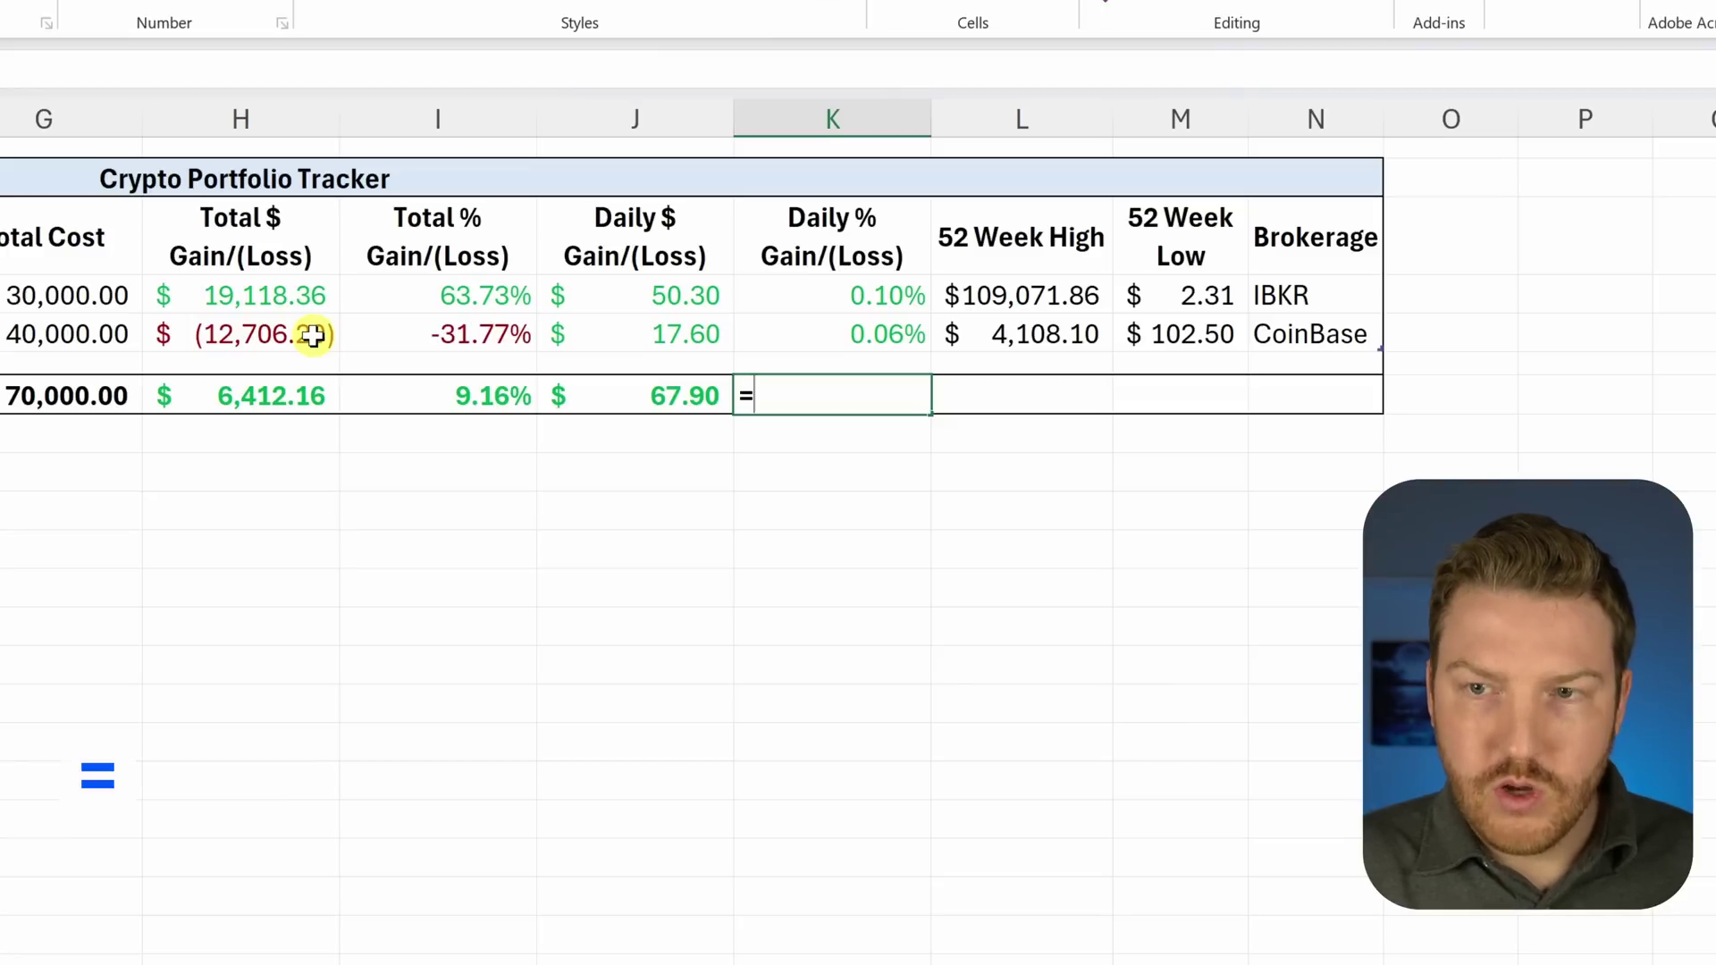
pyautogui.write('=J7/')
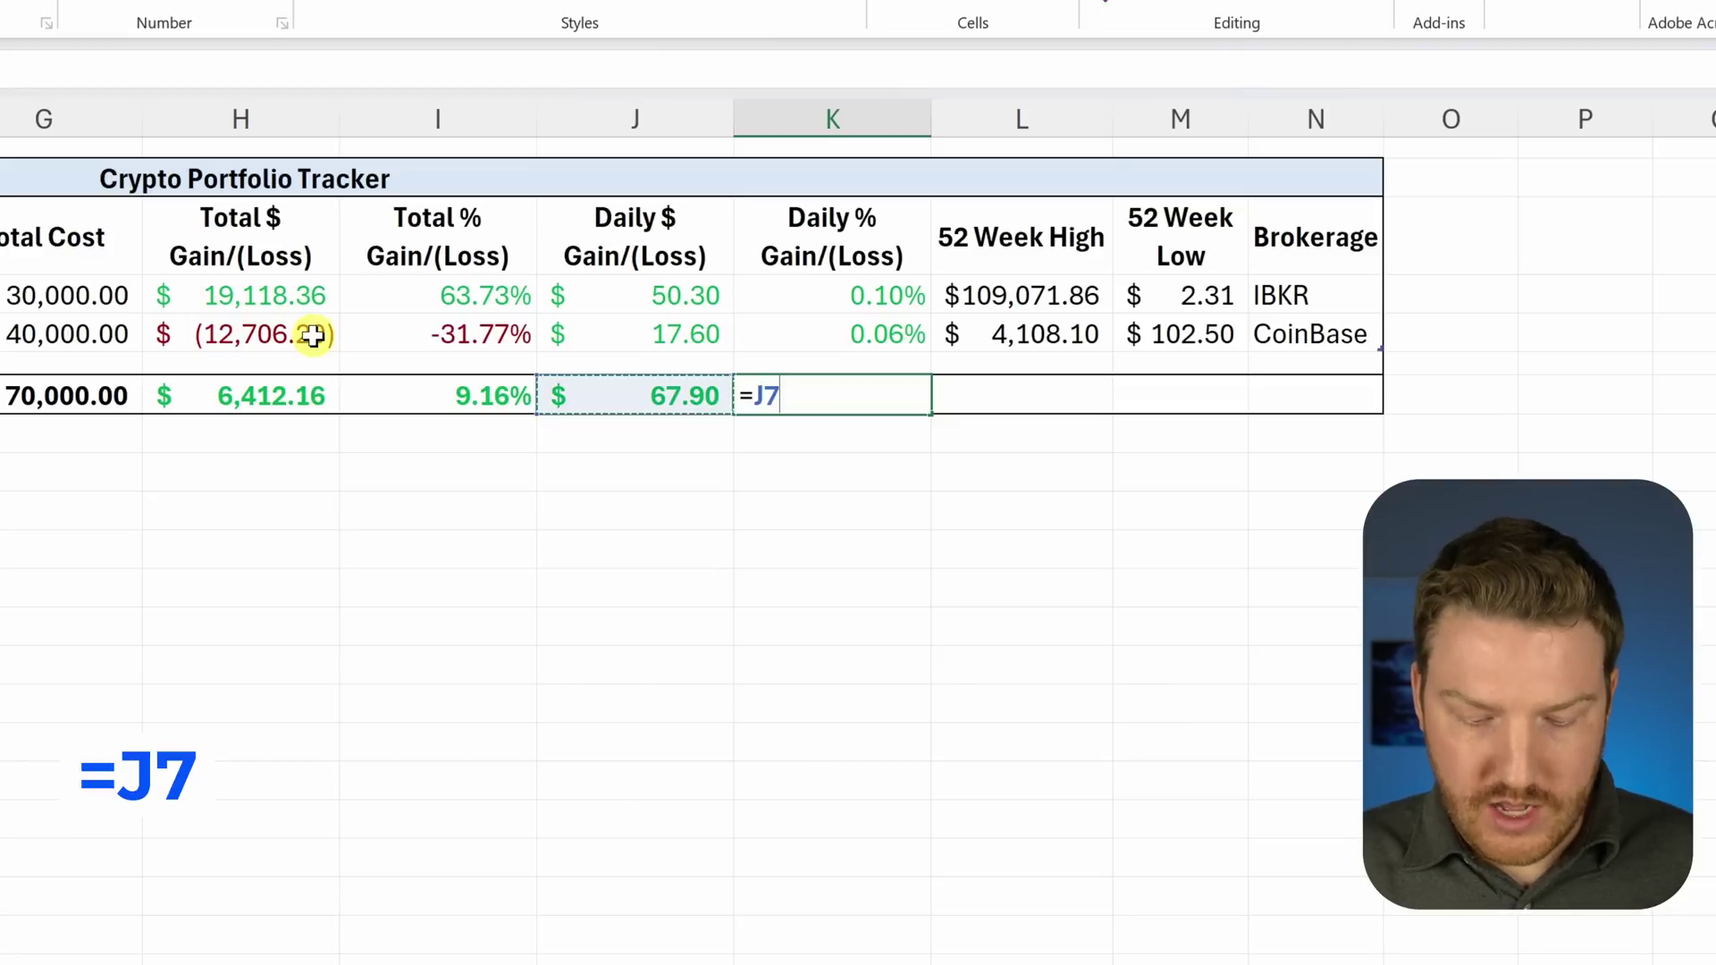
pyautogui.write('(')
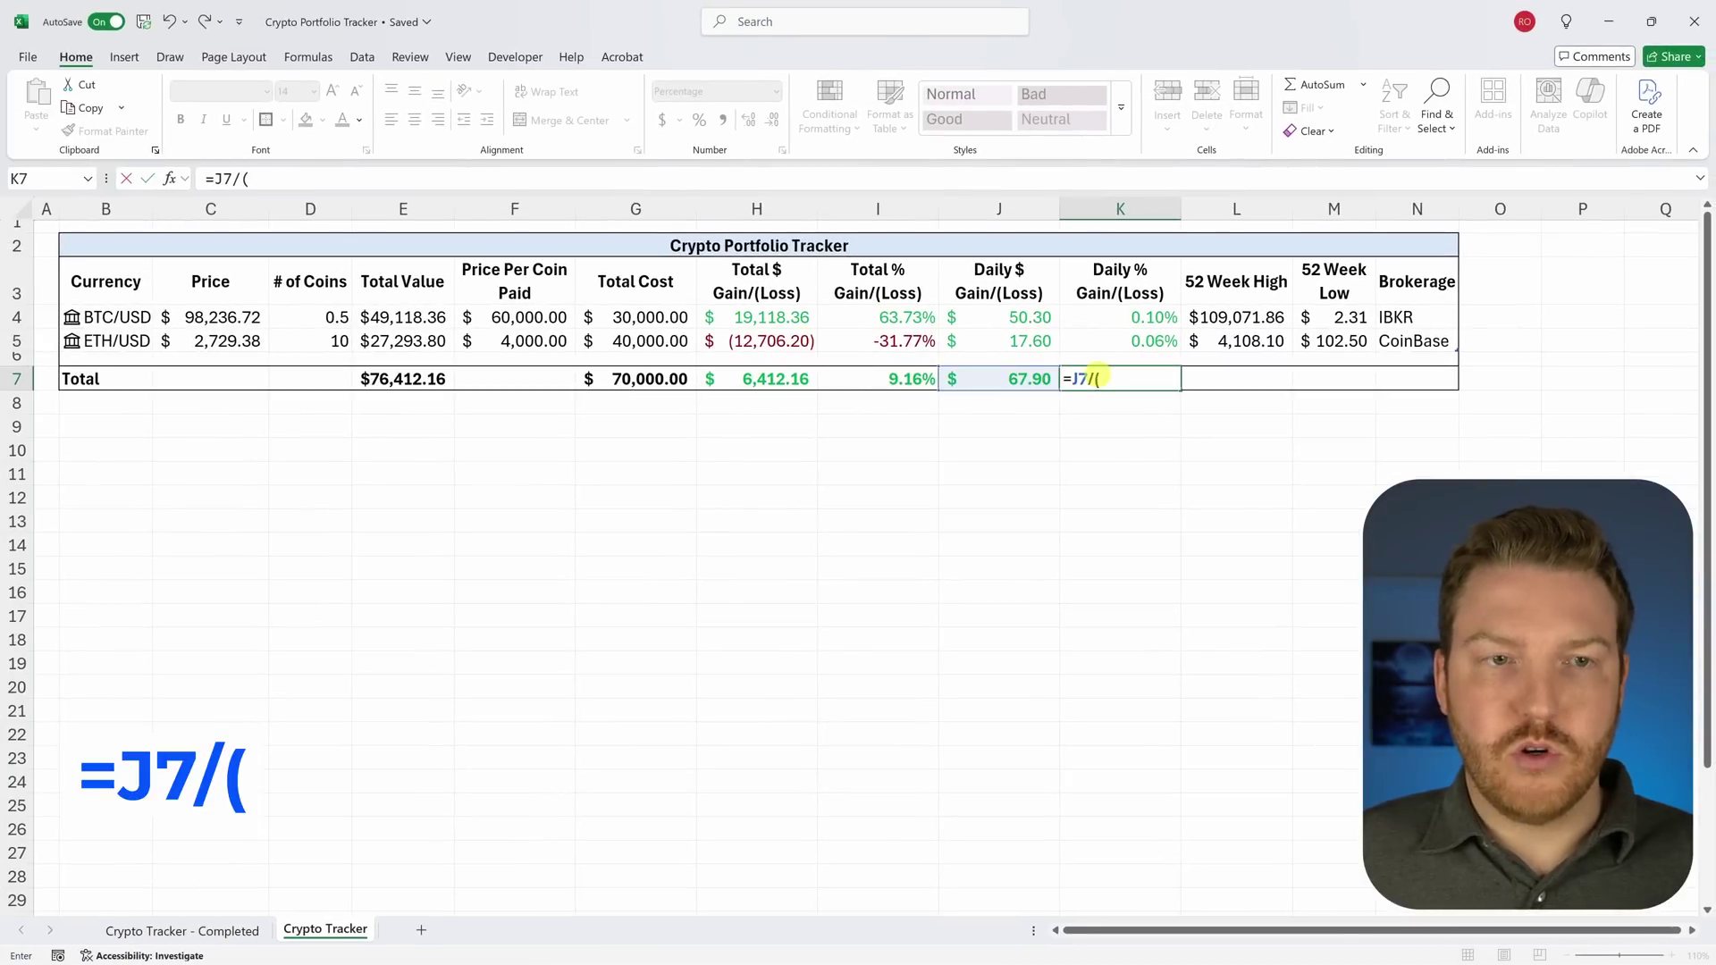
pyautogui.click(433, 380)
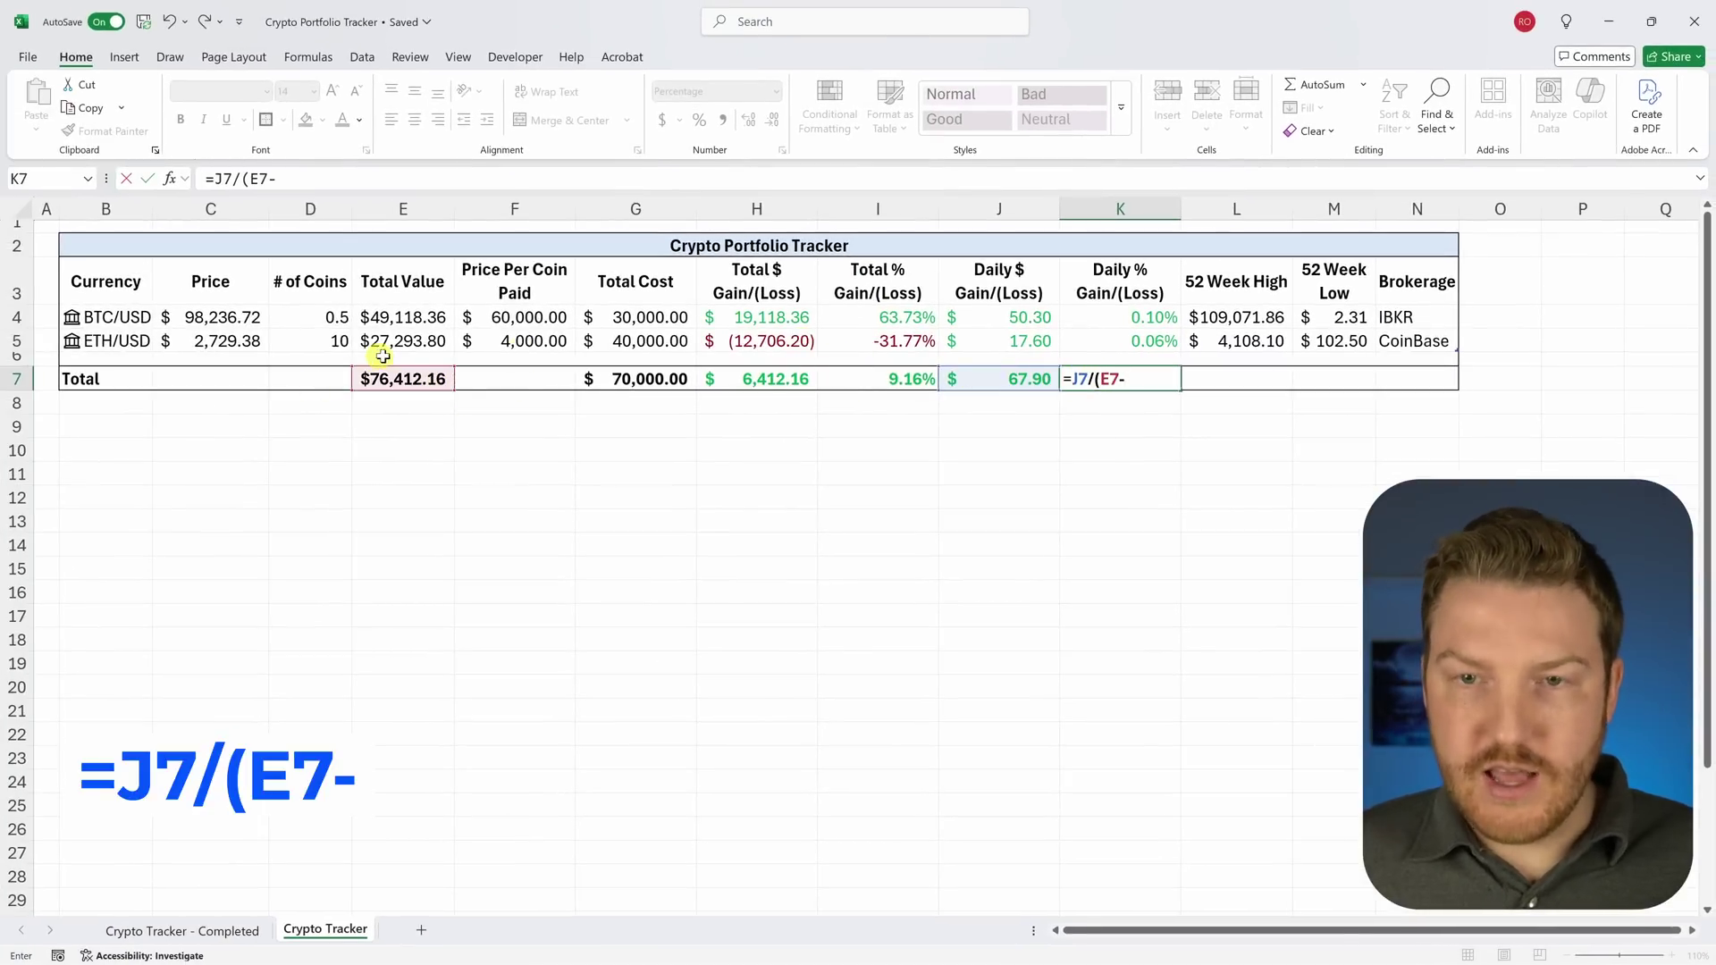
pyautogui.click(988, 382)
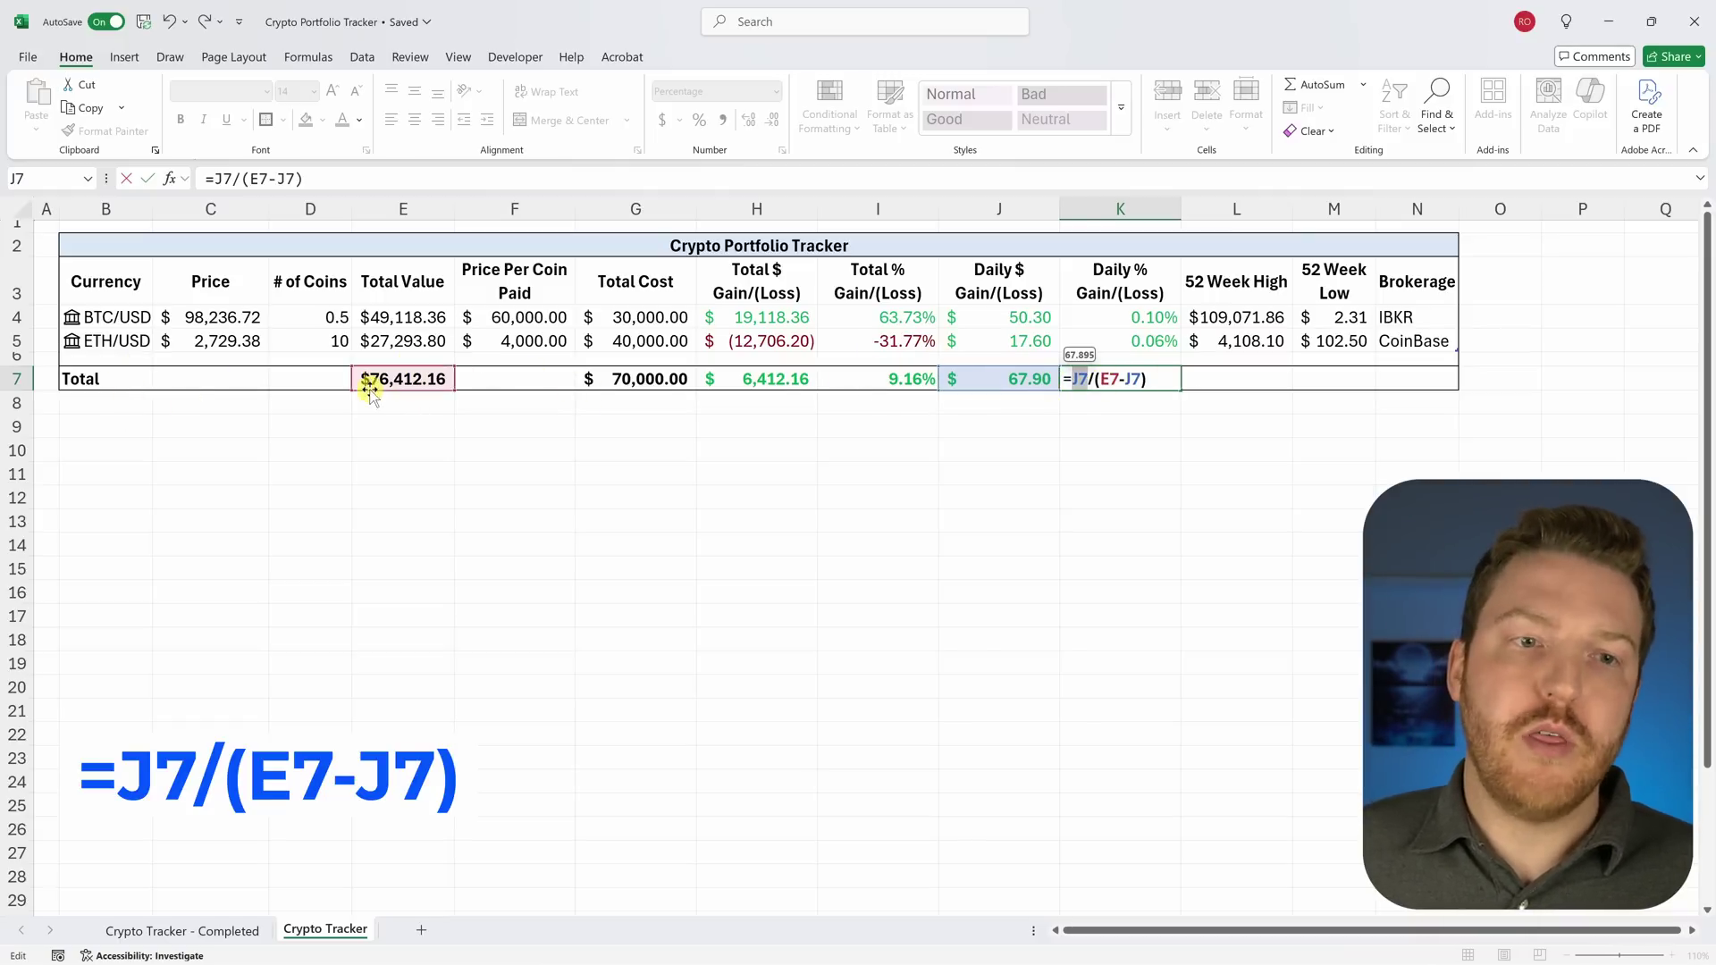
pyautogui.press('Return')
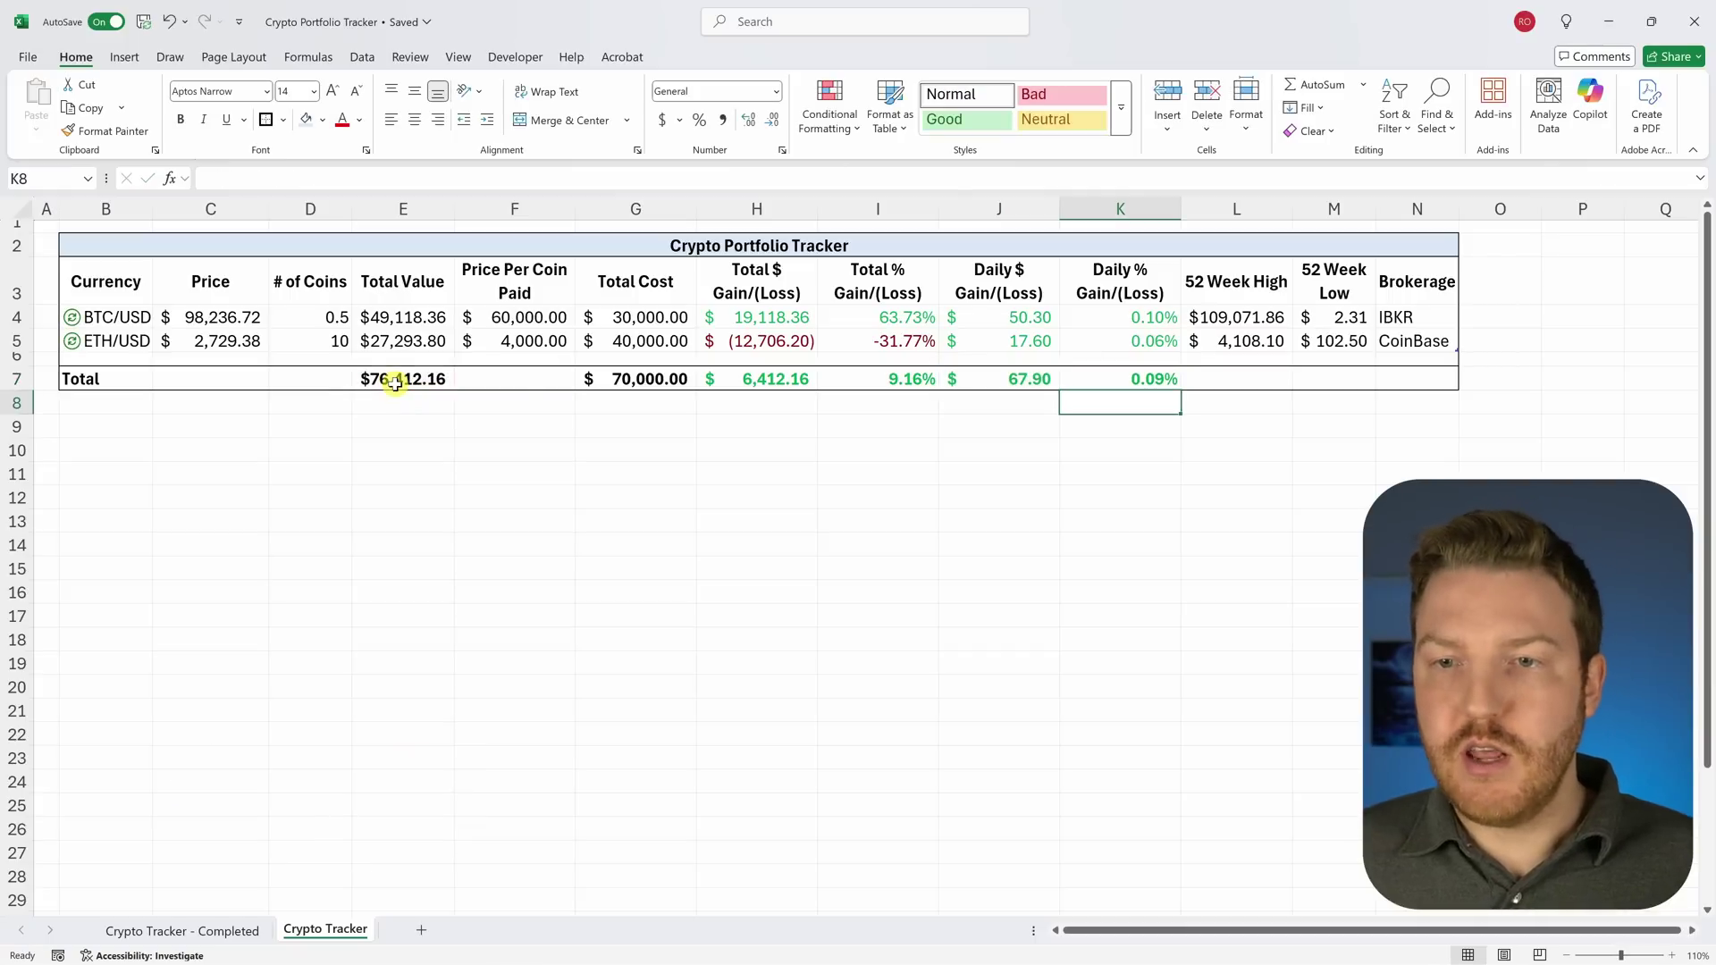
pyautogui.click(1143, 381)
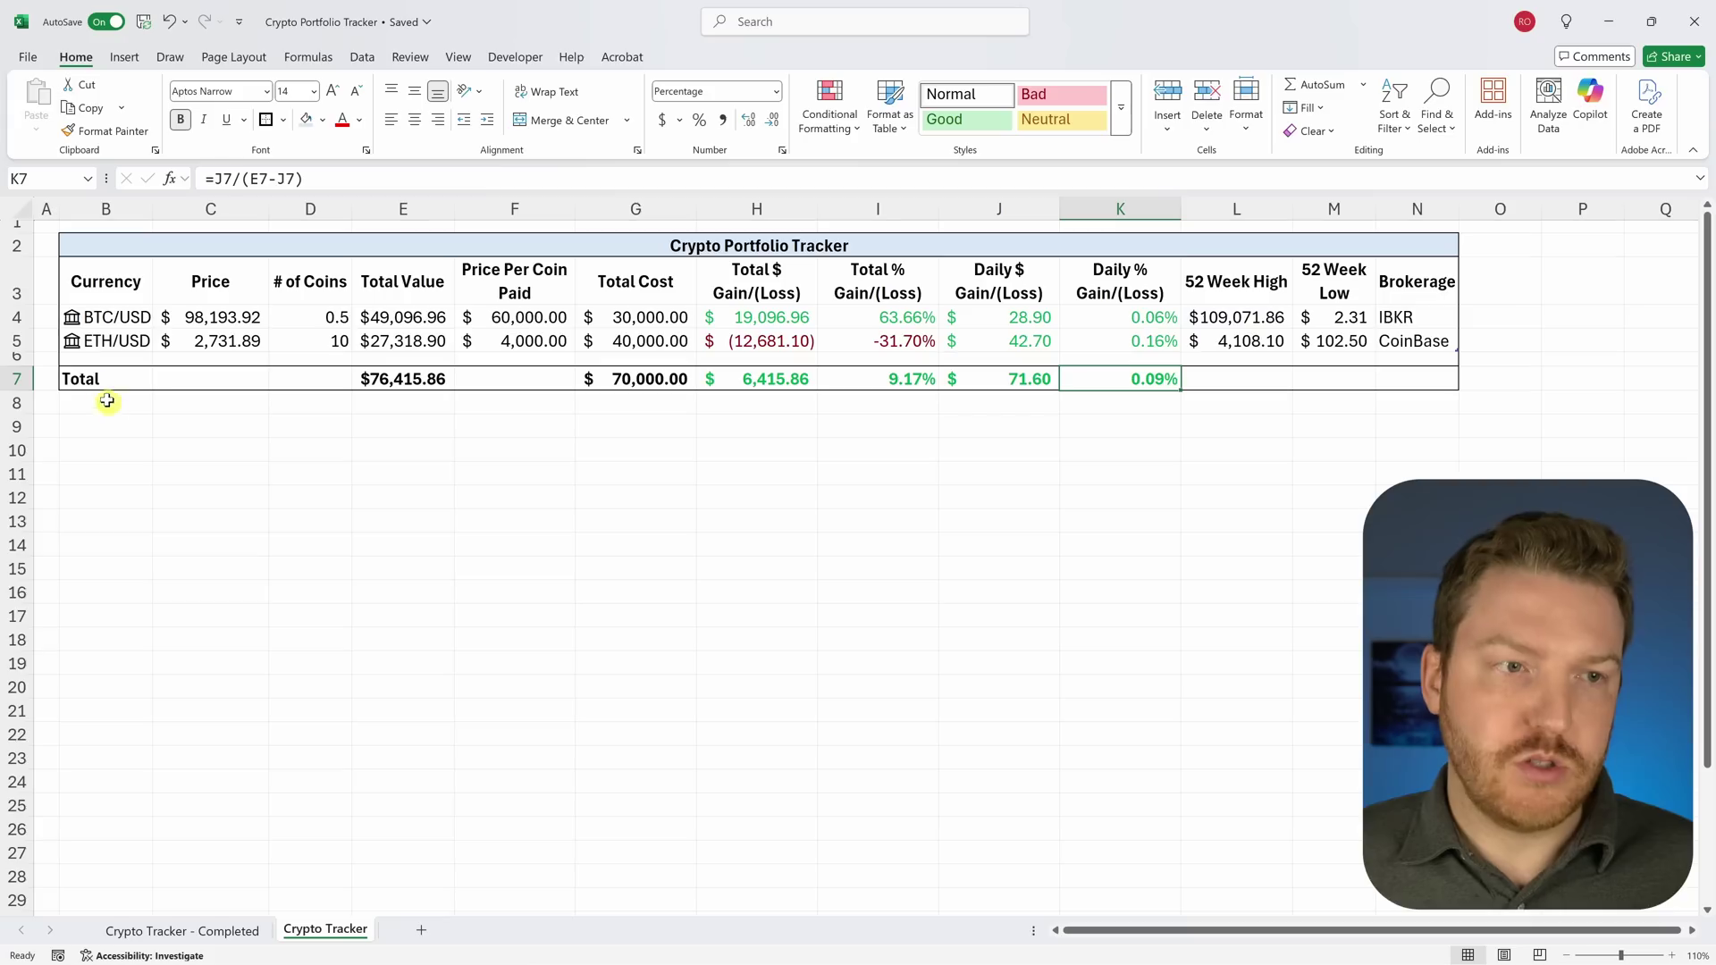
# Step: Insert a new sheet row at row 6, directly below the ETH/USD row
pyautogui.click(17, 354)
pyautogui.rightClick(17, 355)
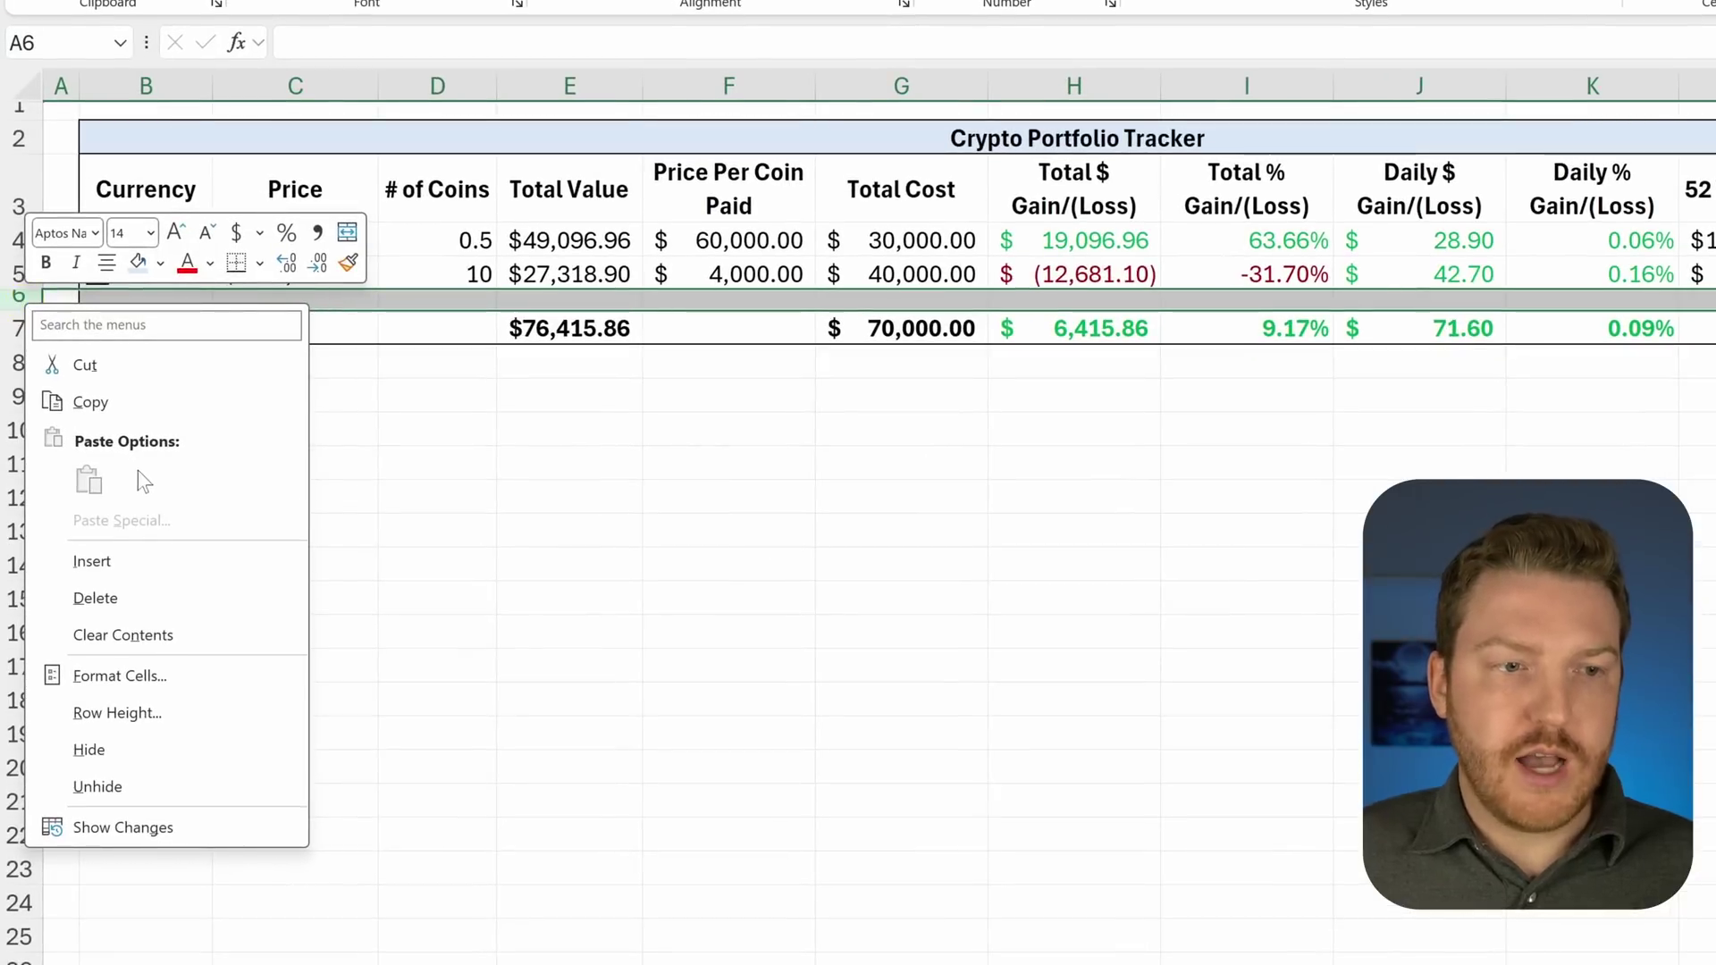
pyautogui.click(134, 562)
pyautogui.click(238, 464)
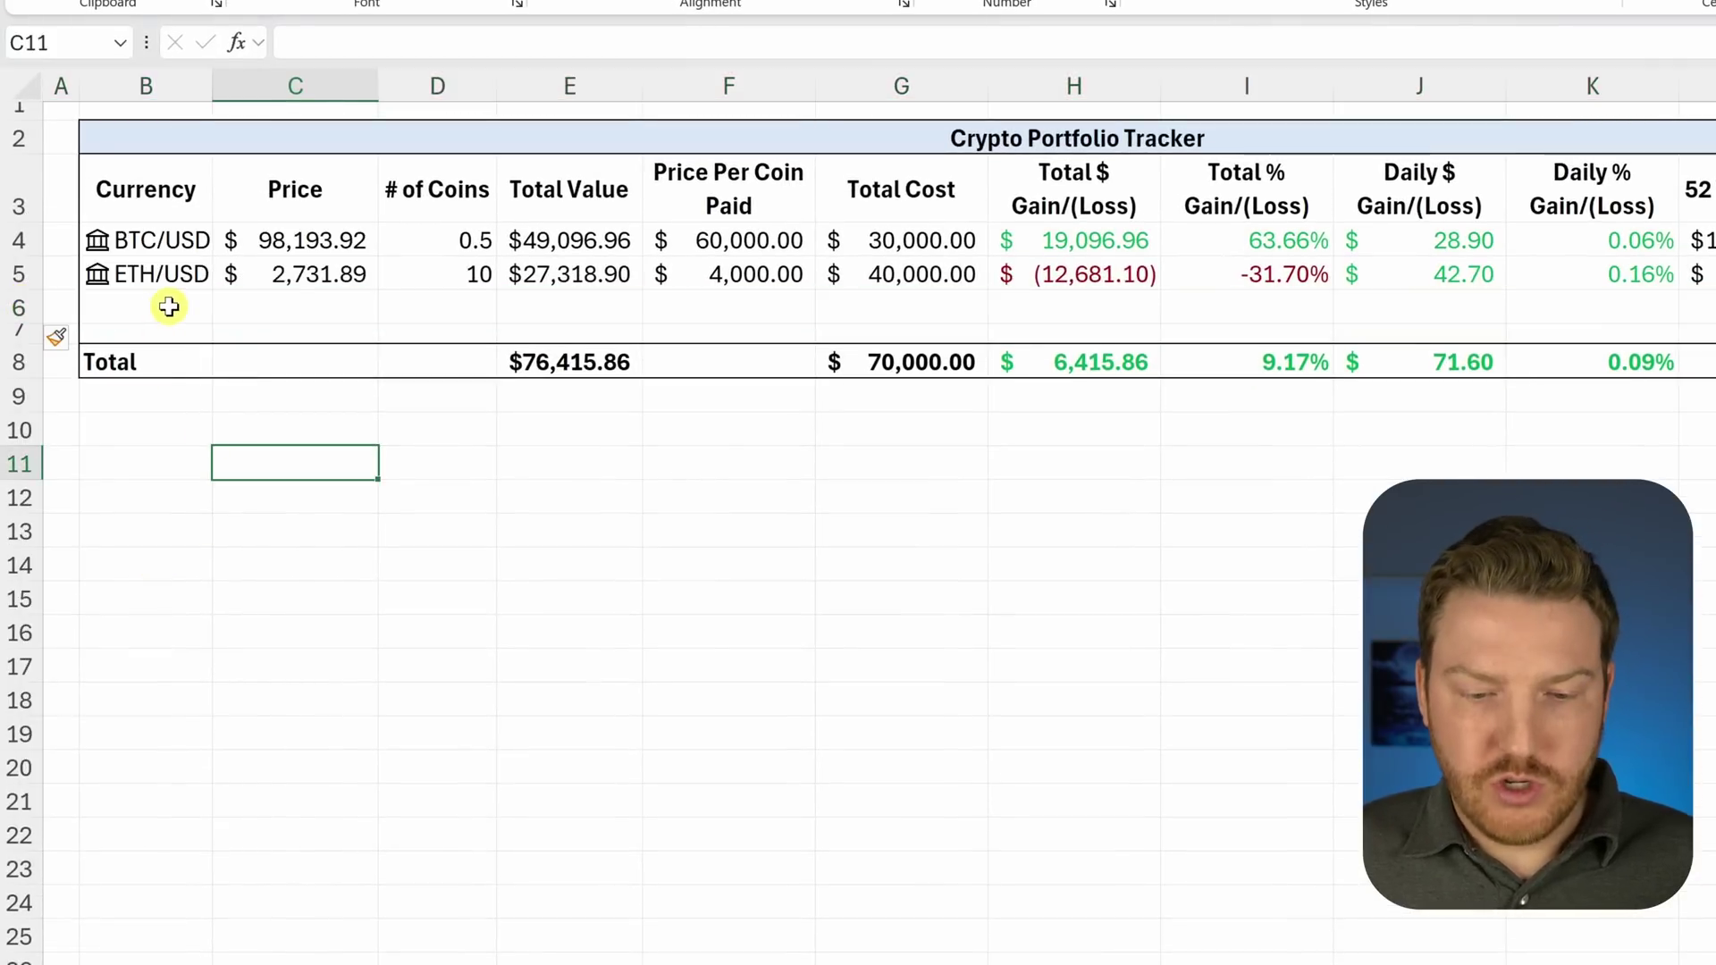
# Step: Add Bitcoin Cash as a third currency by entering bchusd in B6 below ETH/USD
pyautogui.click(169, 306)
pyautogui.write('bch')
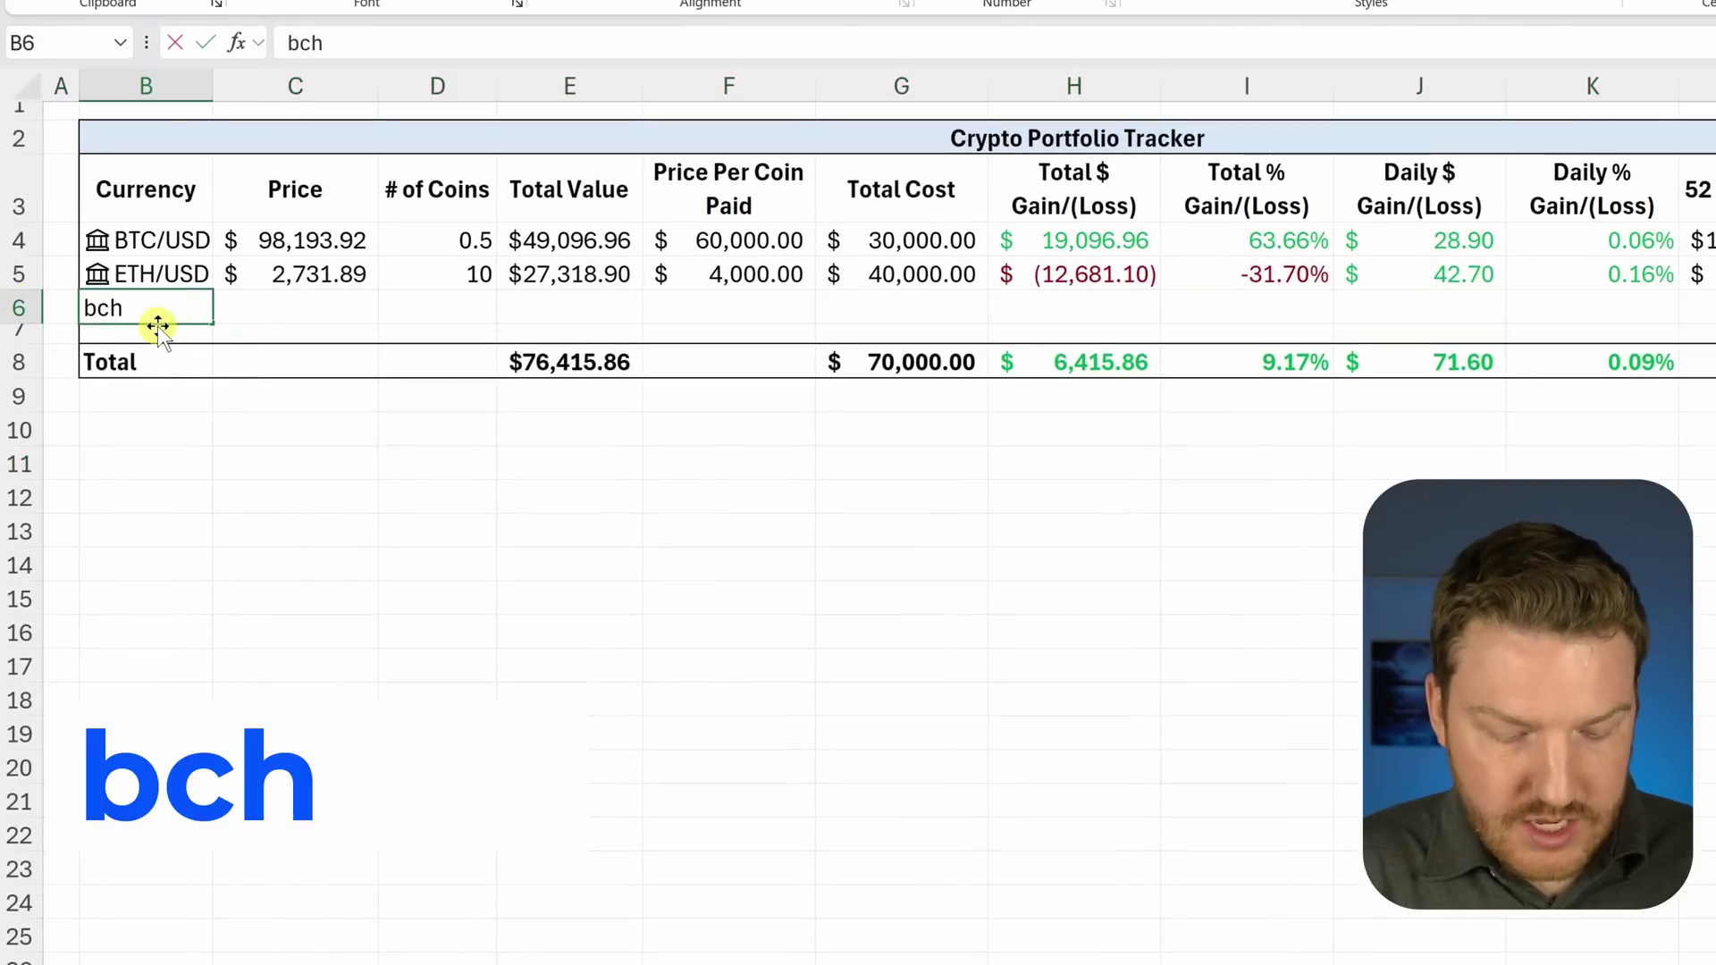
pyautogui.write('usd')
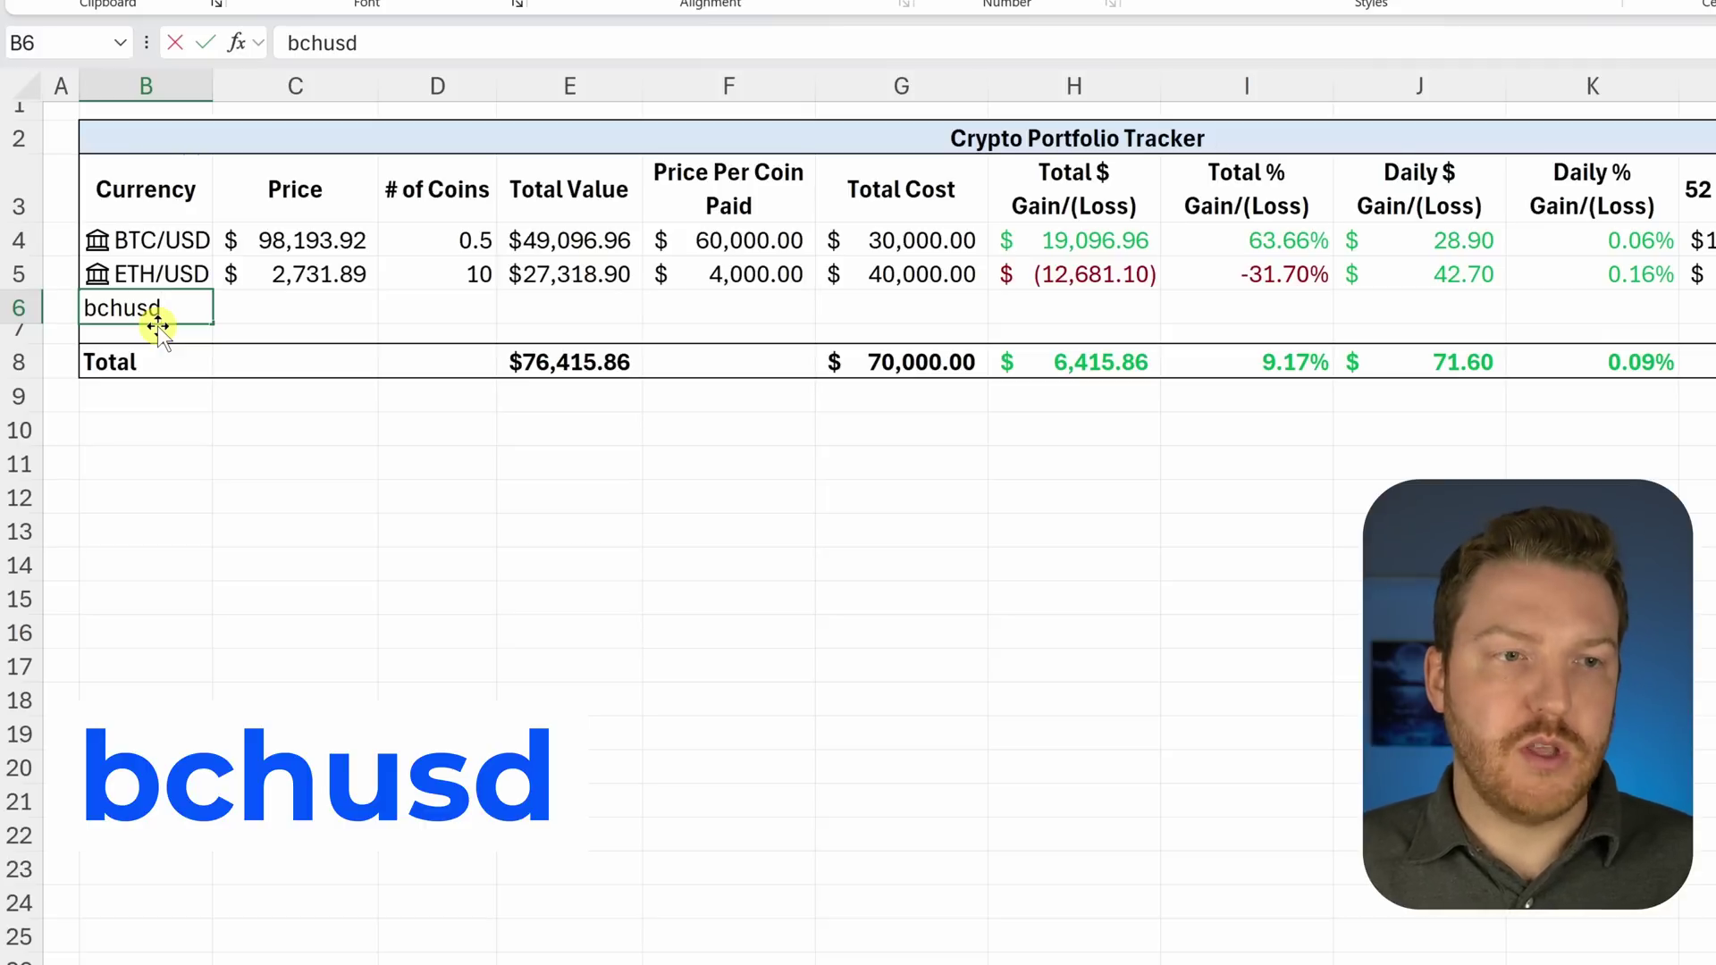
pyautogui.press('Return')
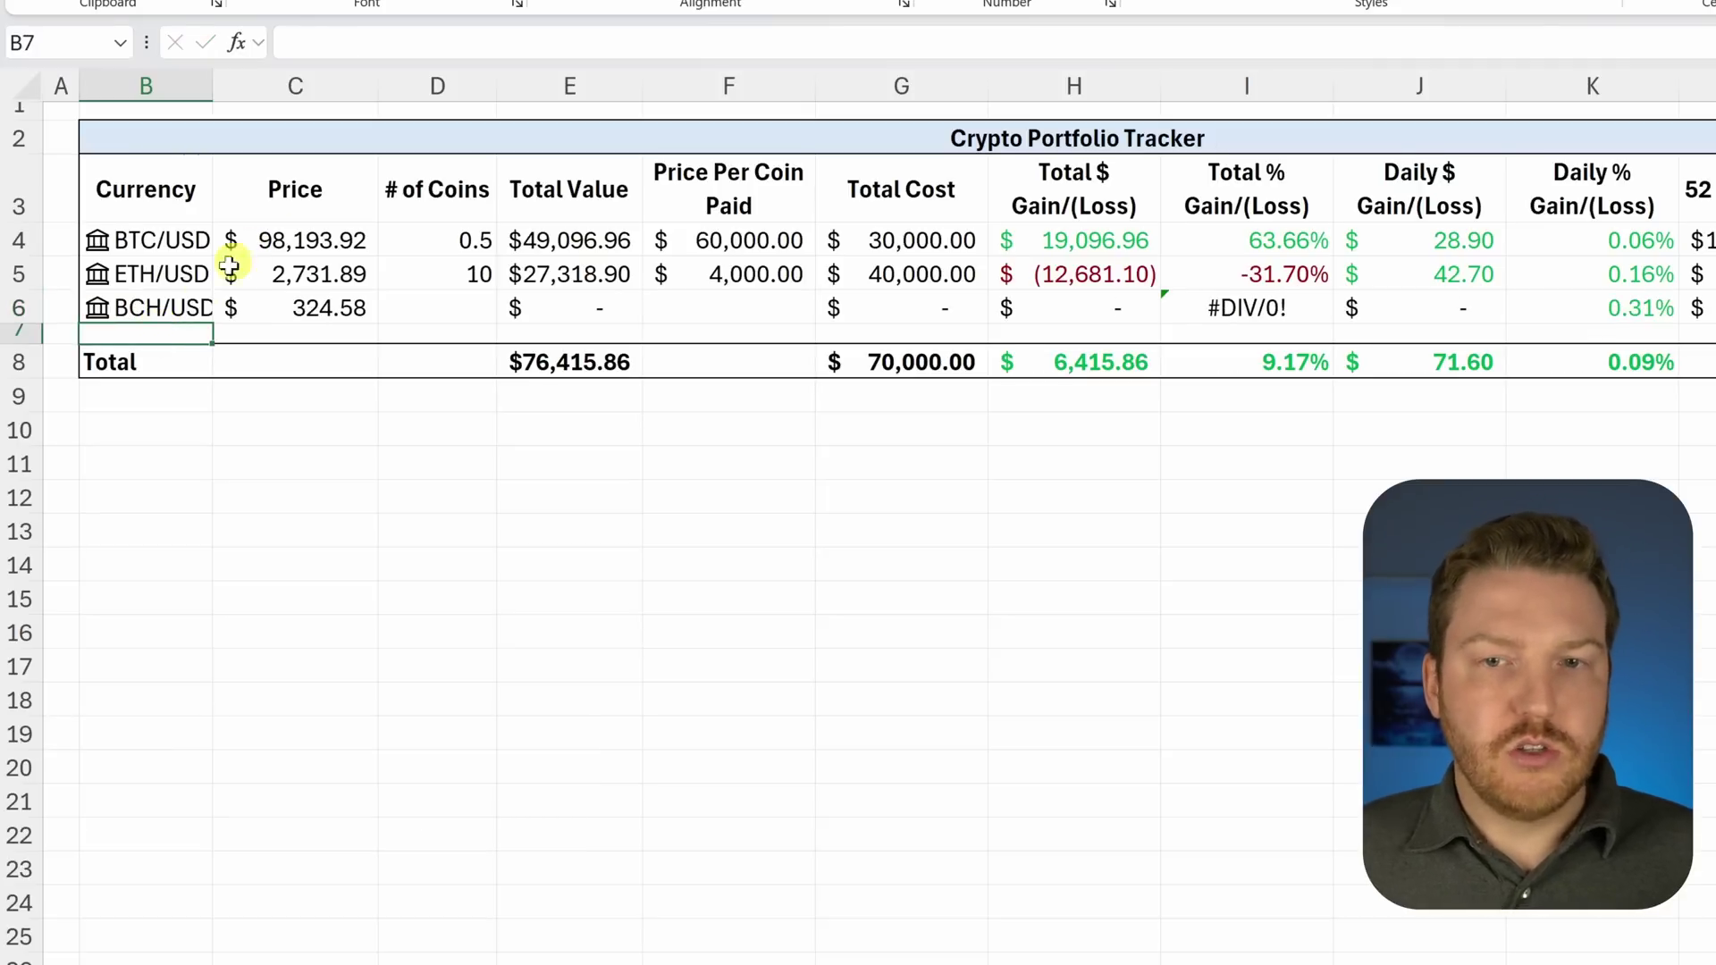
pyautogui.moveTo(210, 309); pyautogui.dragTo(1715, 308)
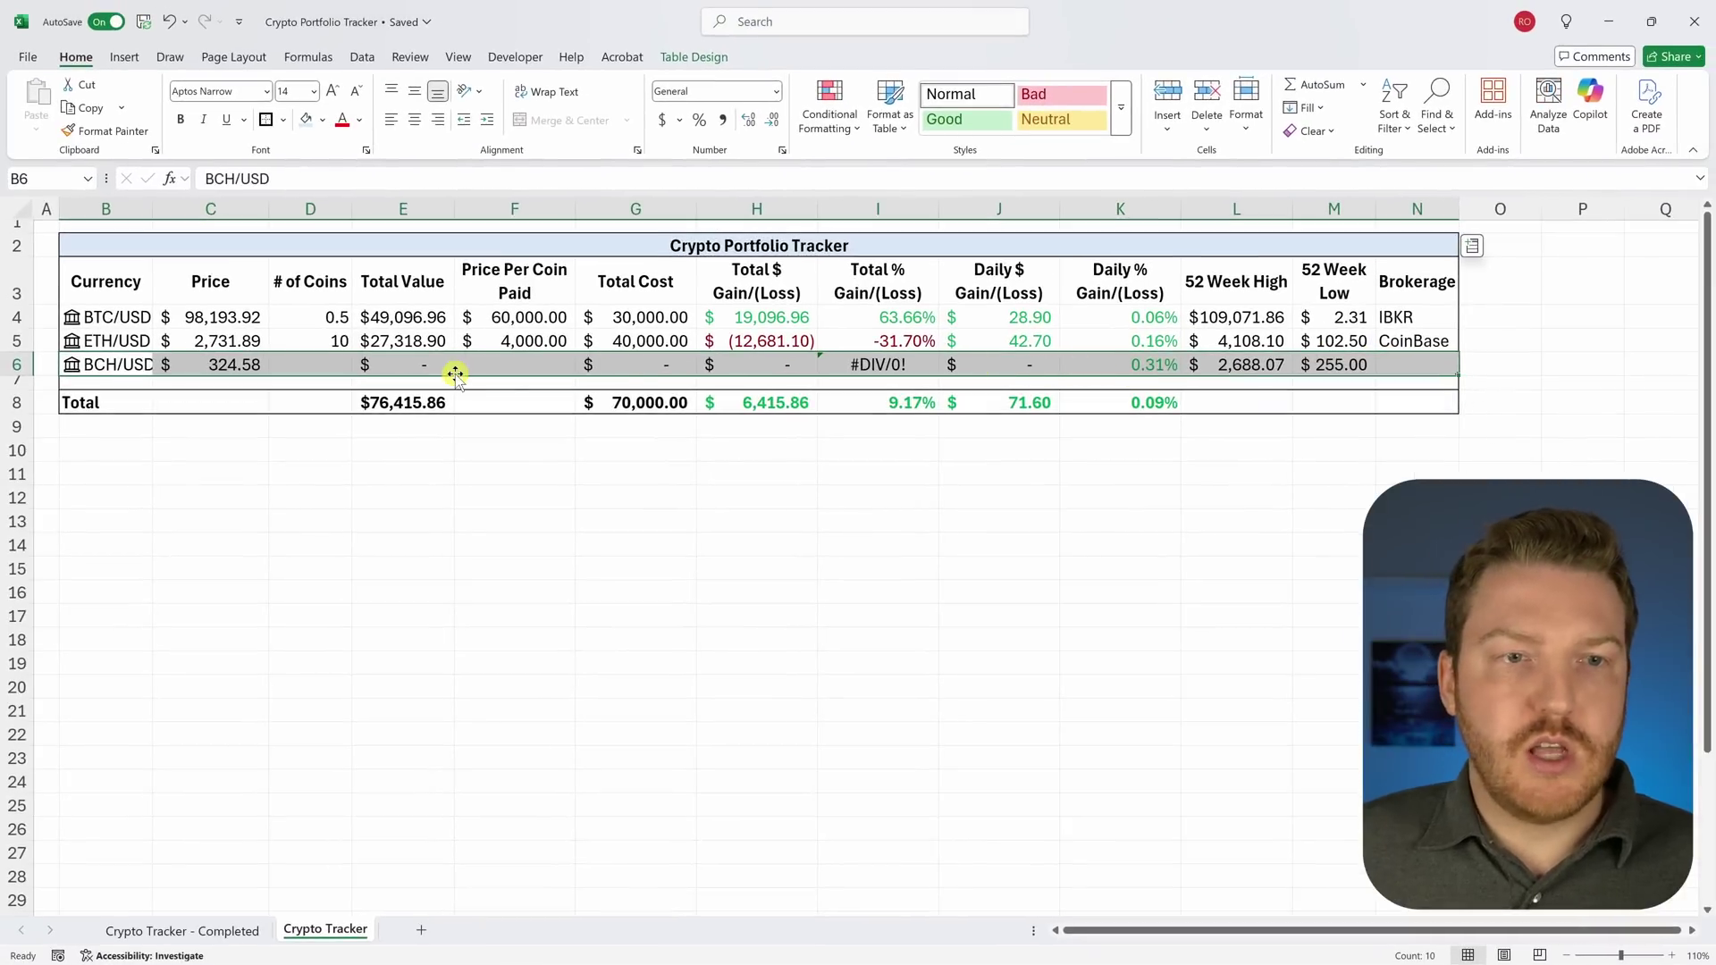
# Step: Set the number of coins for BCH/USD to 100 in D6 and slightly widen the Total Value column
pyautogui.click(492, 361)
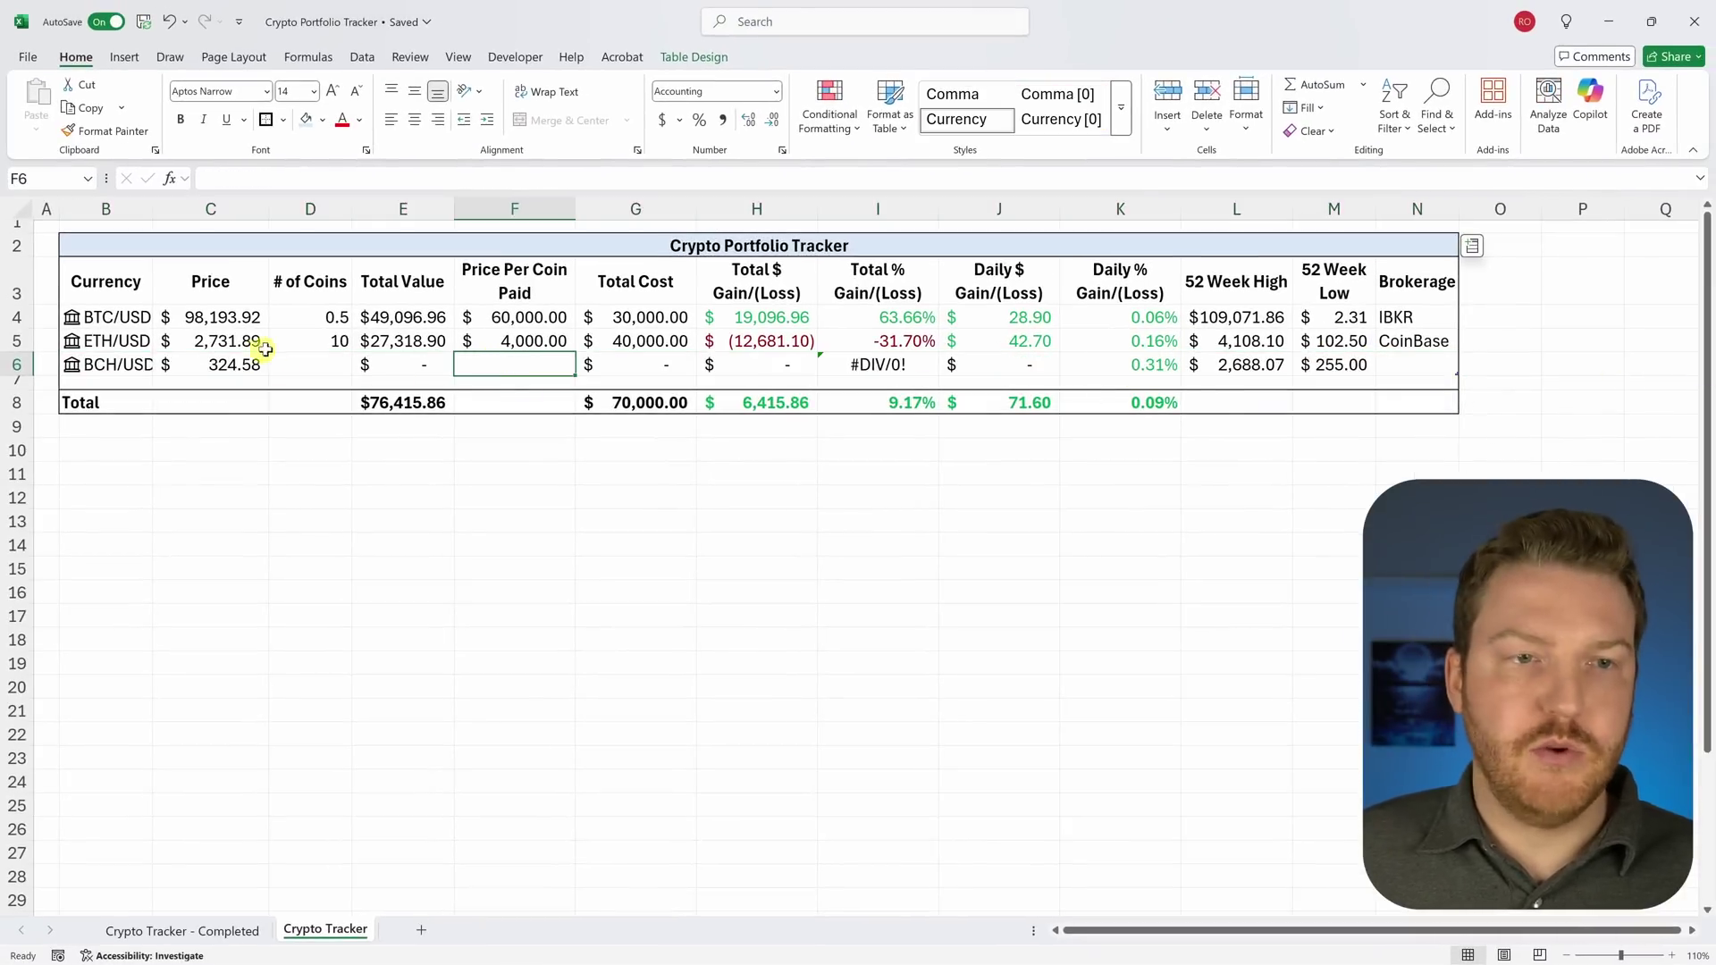
pyautogui.click(308, 367)
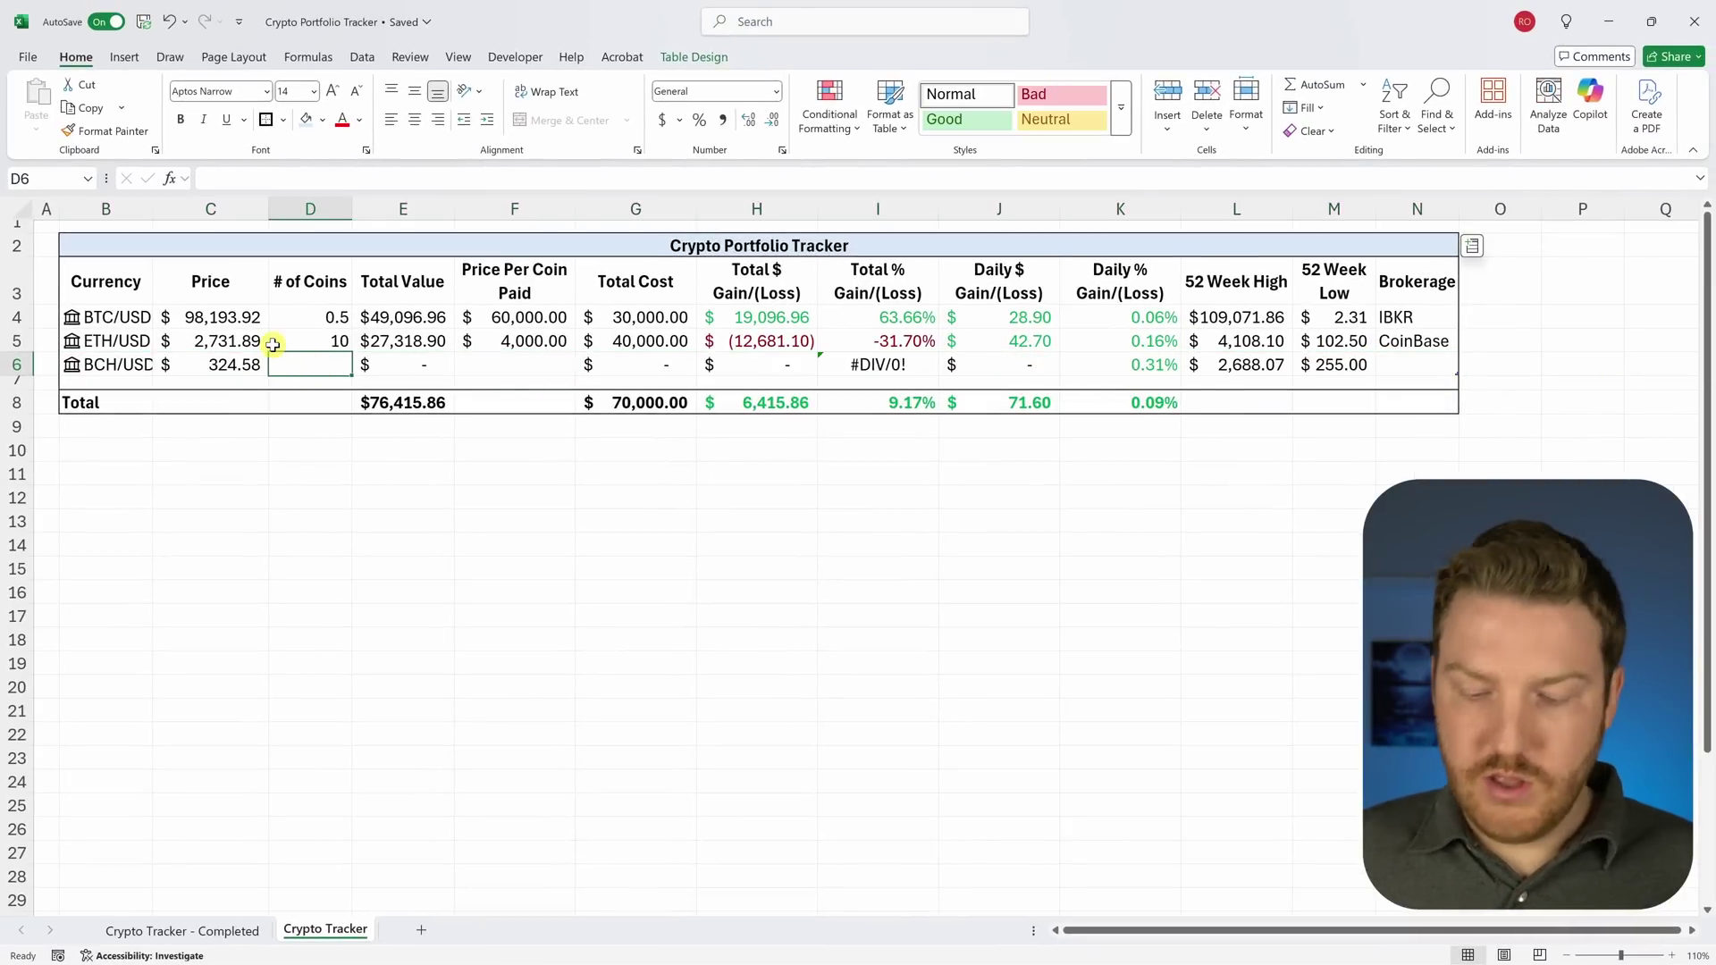
pyautogui.write('100')
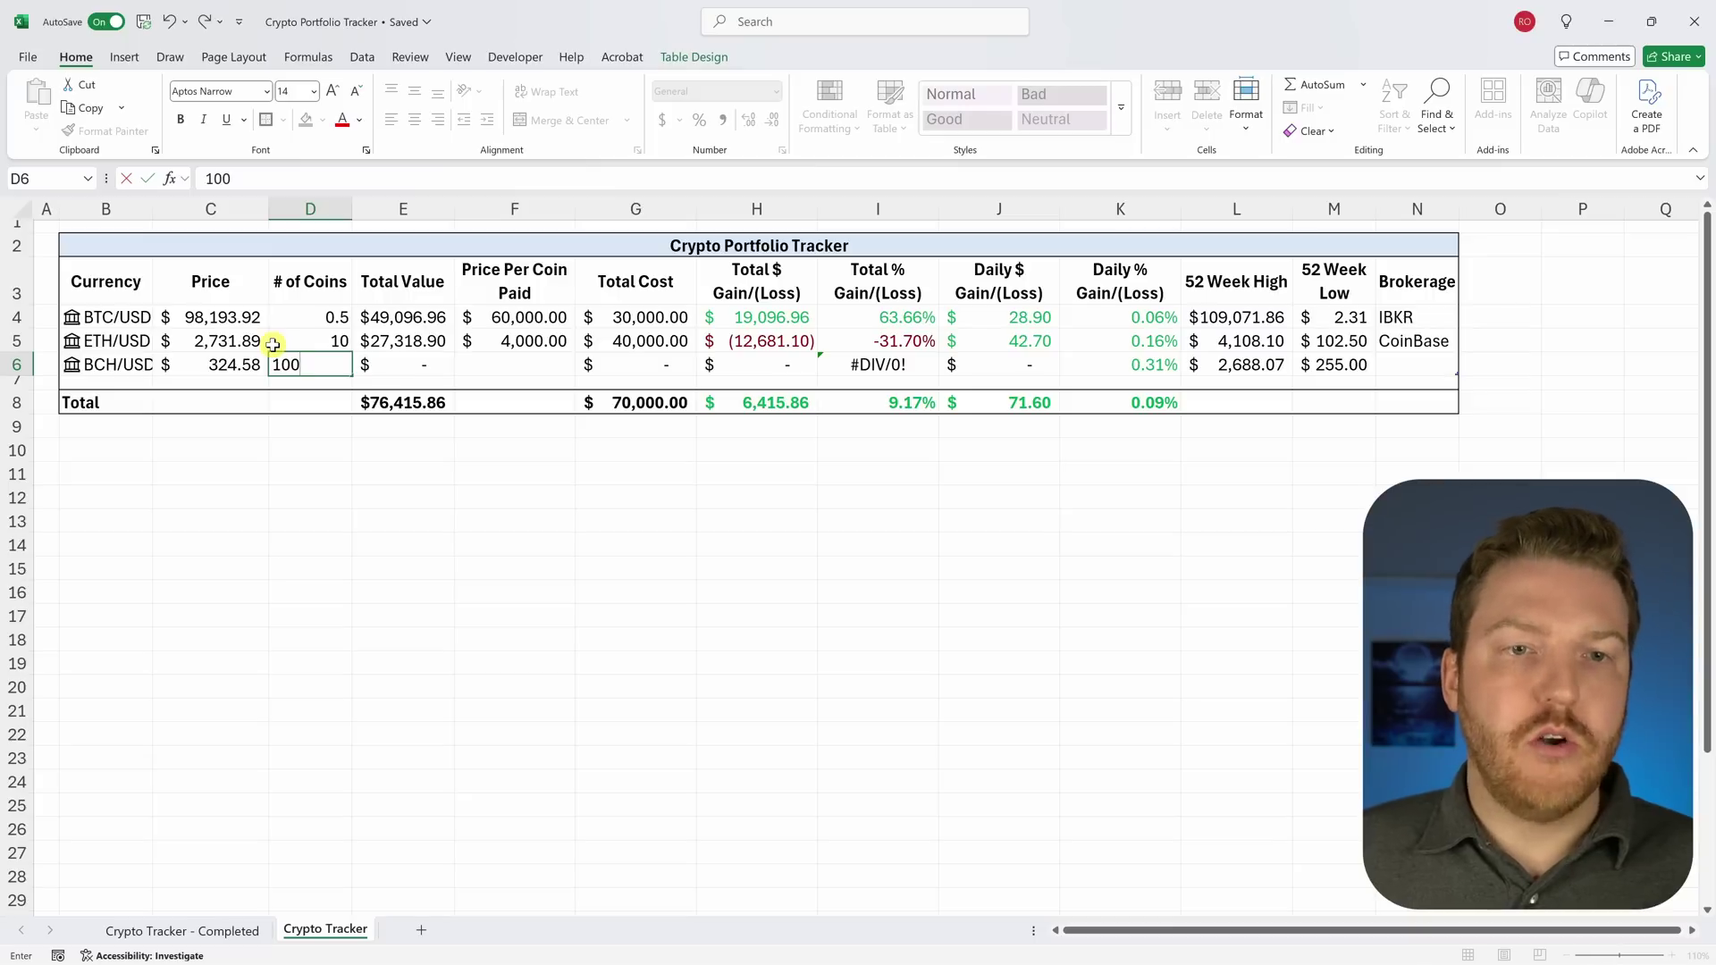
pyautogui.press('Return')
pyautogui.moveTo(457, 209); pyautogui.dragTo(459, 209)
# Step: Set the Price Per Coin Paid for BCH/USD to 250 in F6
pyautogui.click(501, 366)
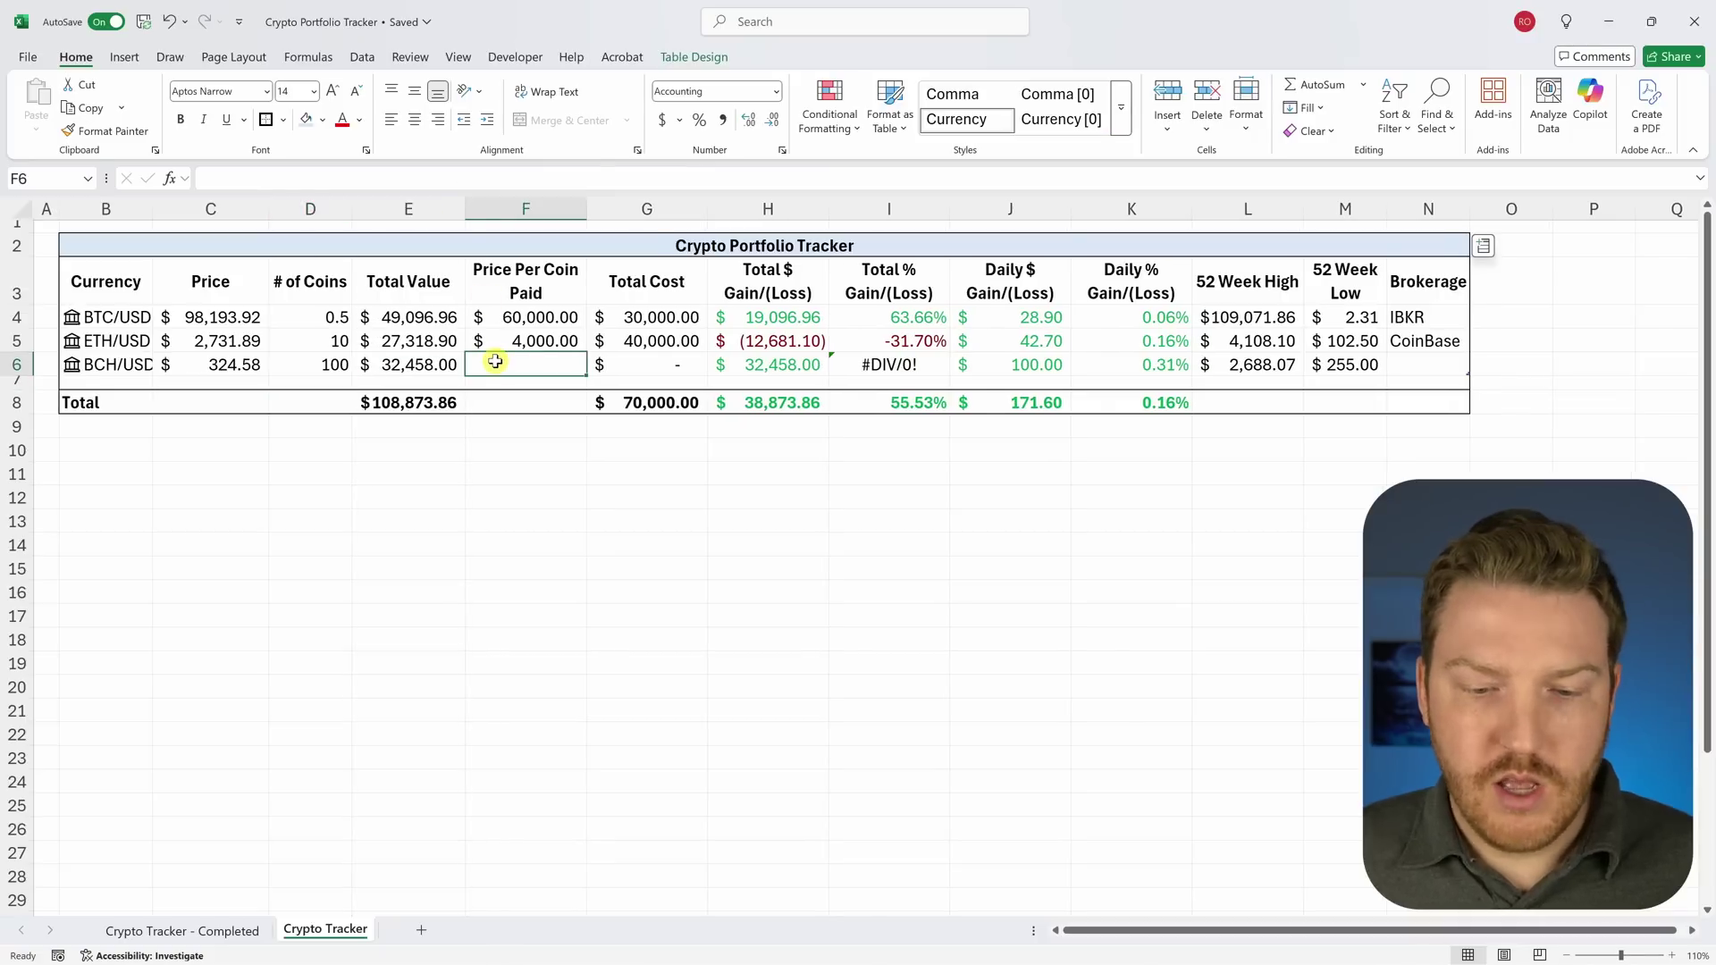
pyautogui.write('250')
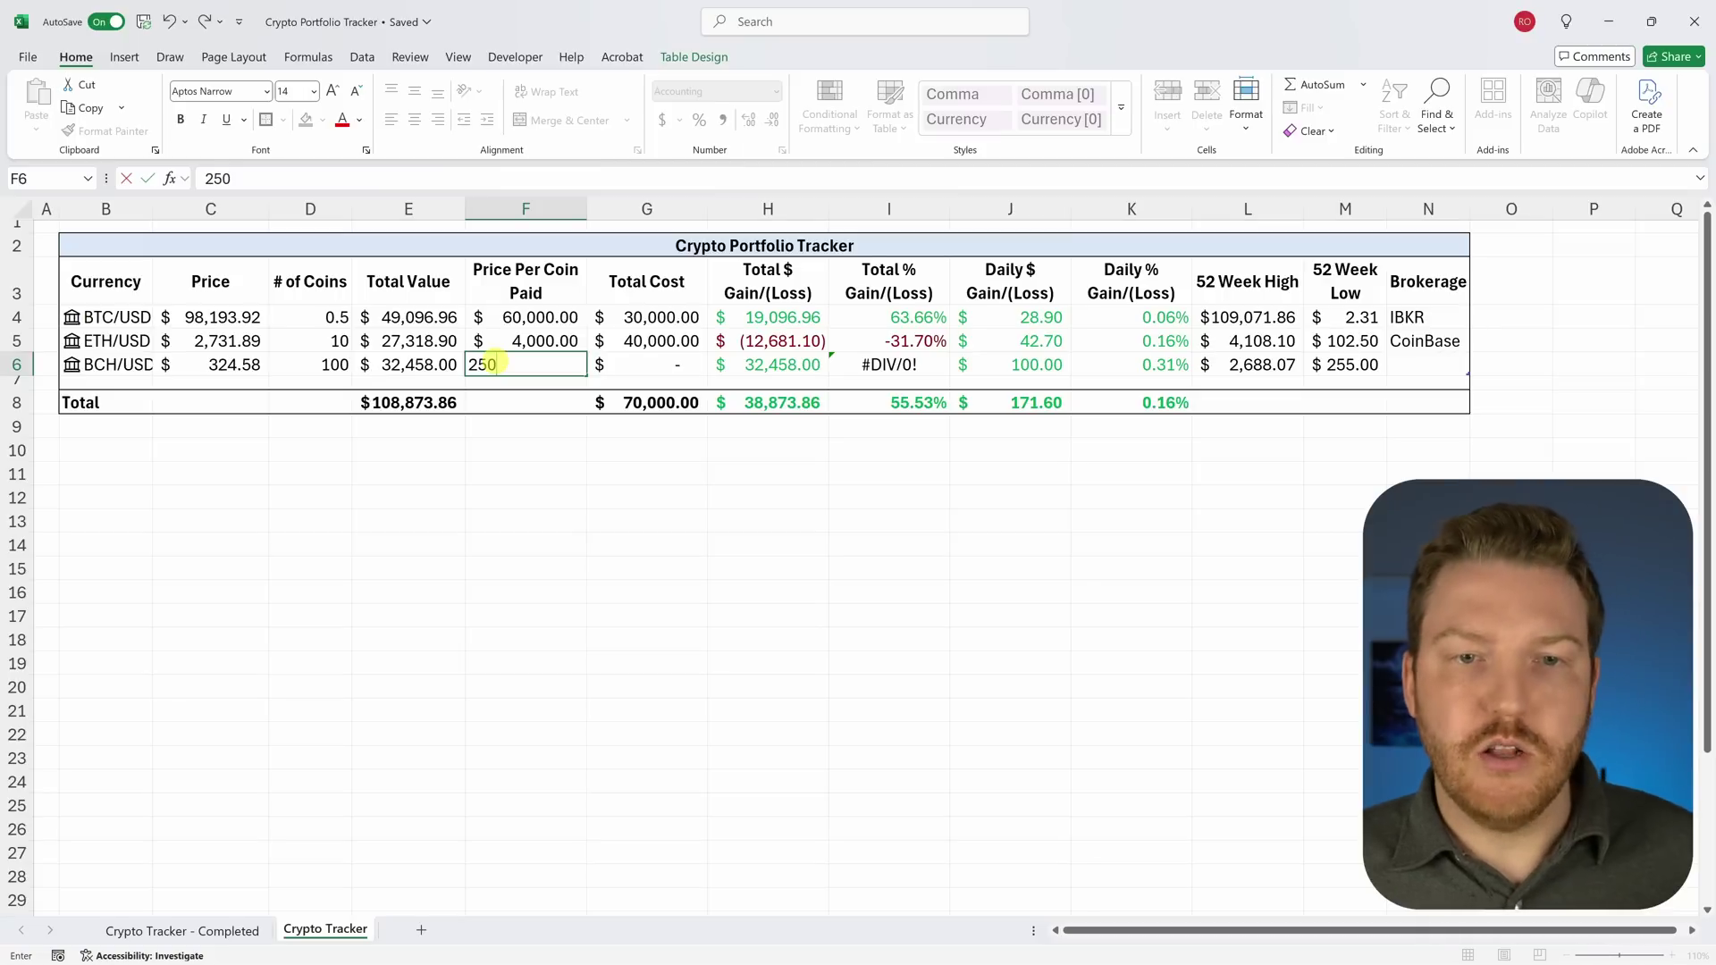
pyautogui.press('Return')
pyautogui.moveTo(1127, 408); pyautogui.dragTo(134, 394)
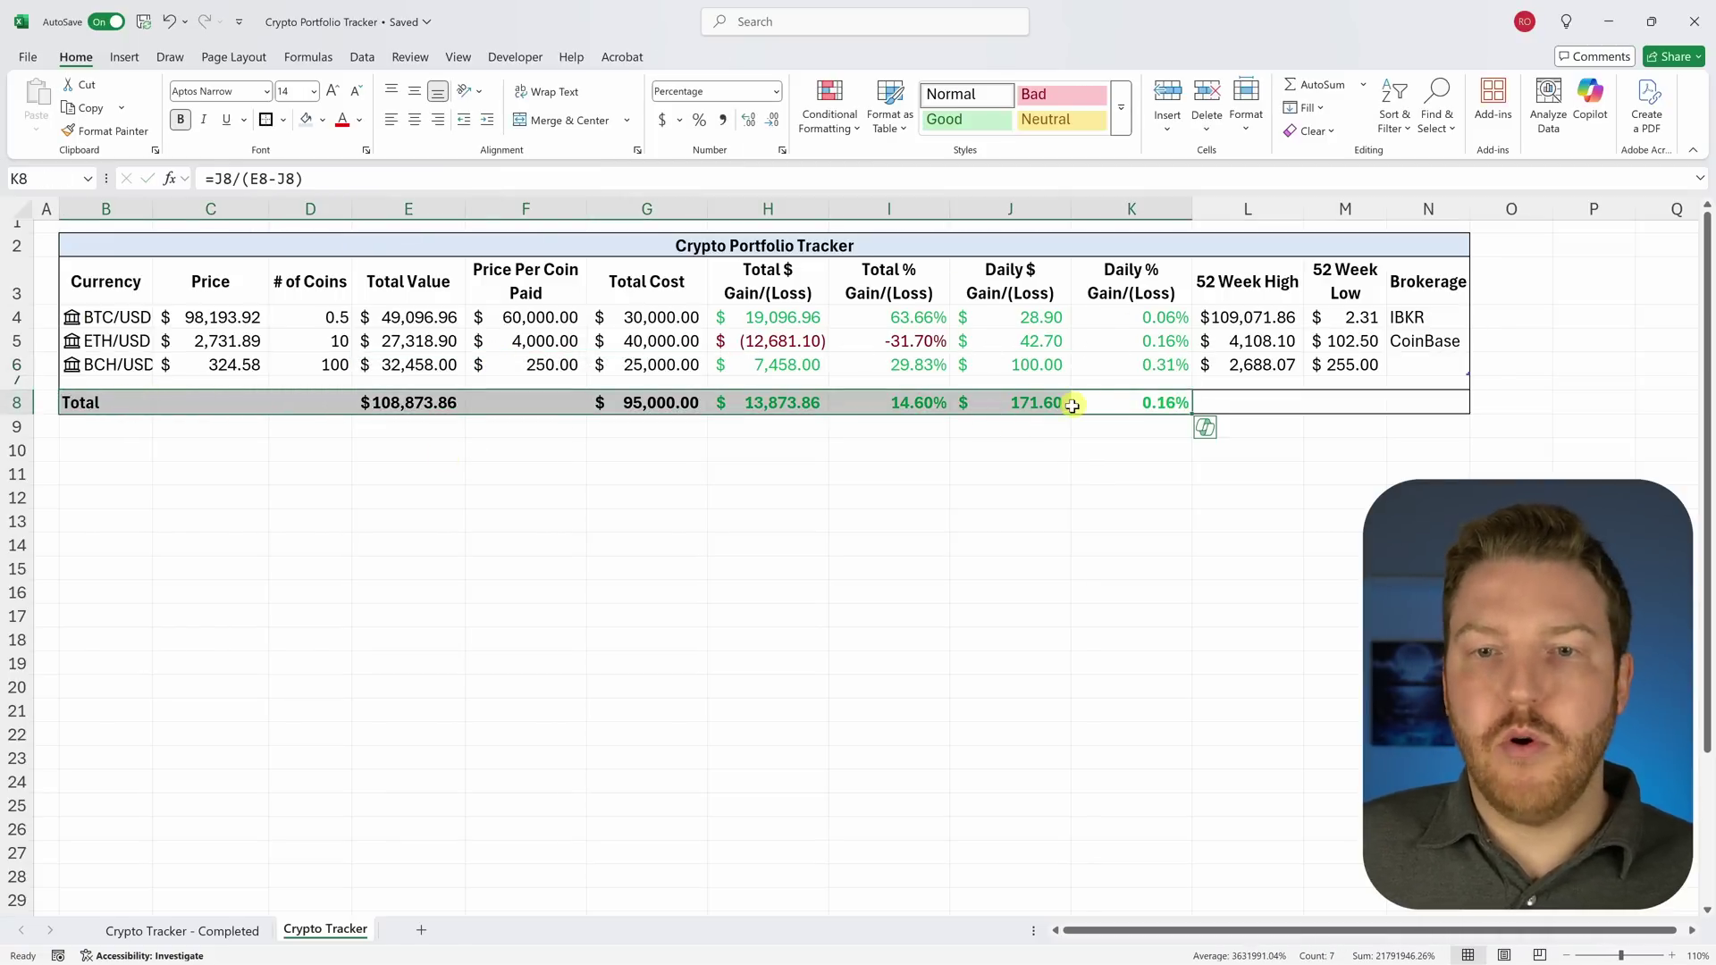
# Step: Copy the brokerage IBKR from the BTC/USD row in N4 into the BCH/USD row in N6
pyautogui.click(1427, 366)
pyautogui.click(1424, 321)
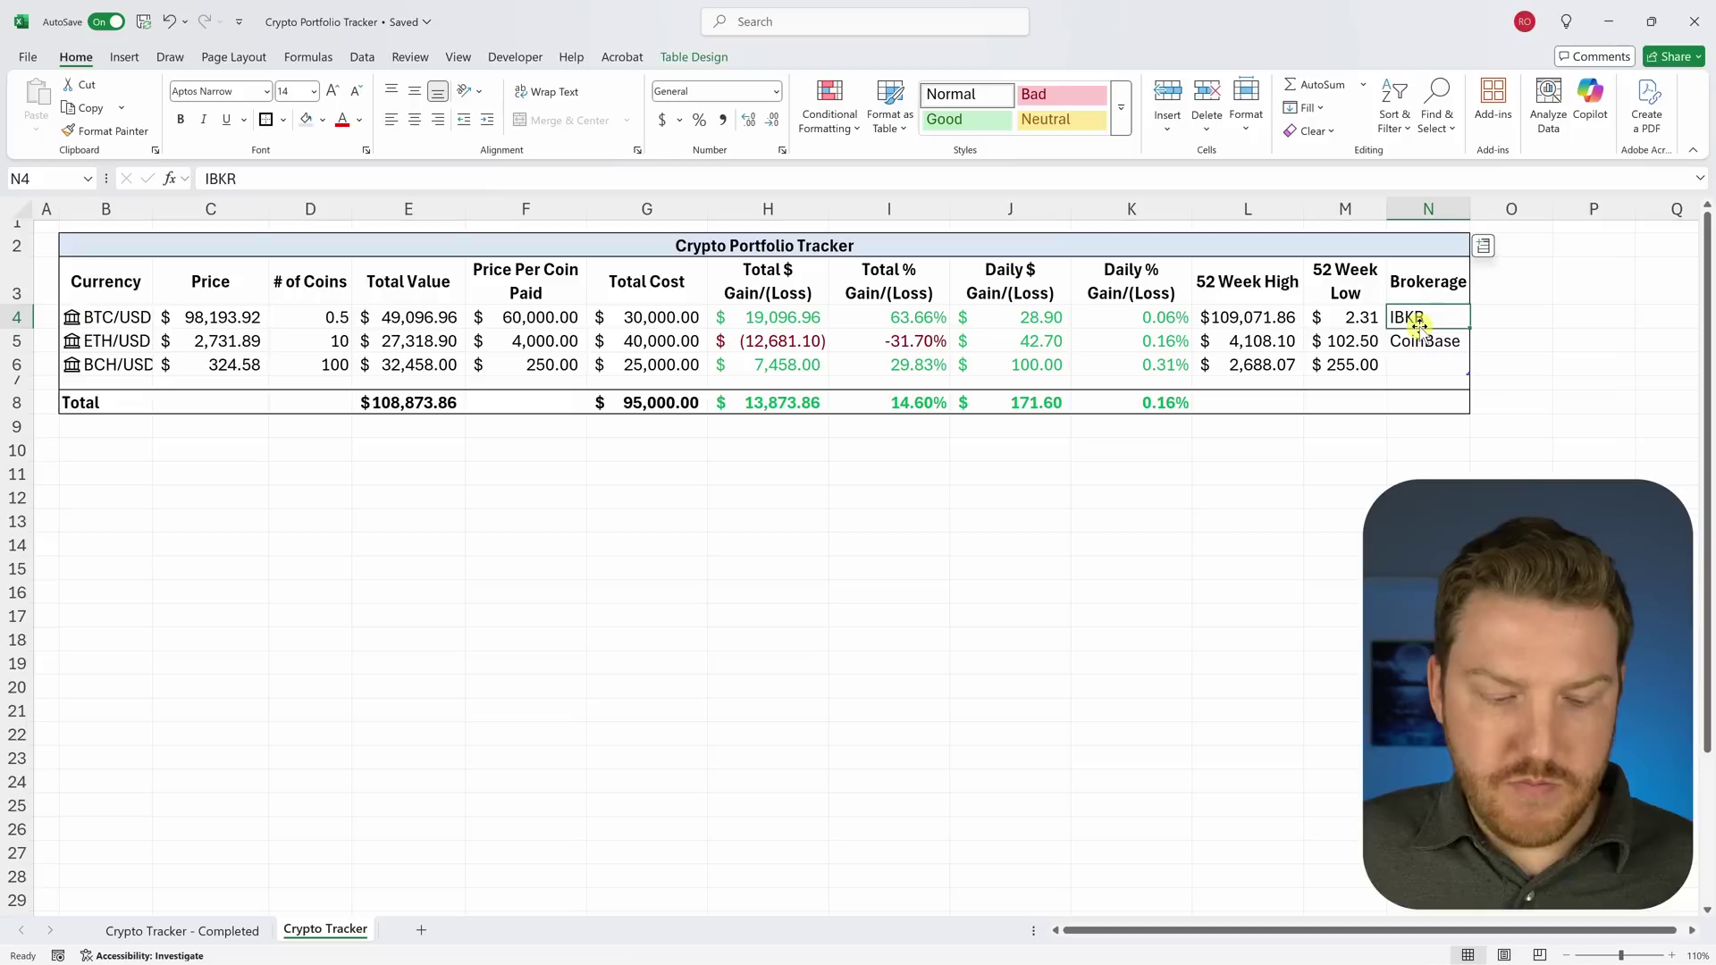
pyautogui.hotkey('ctrl', 'c')
pyautogui.click(1427, 365)
pyautogui.hotkey('ctrl', 'v')
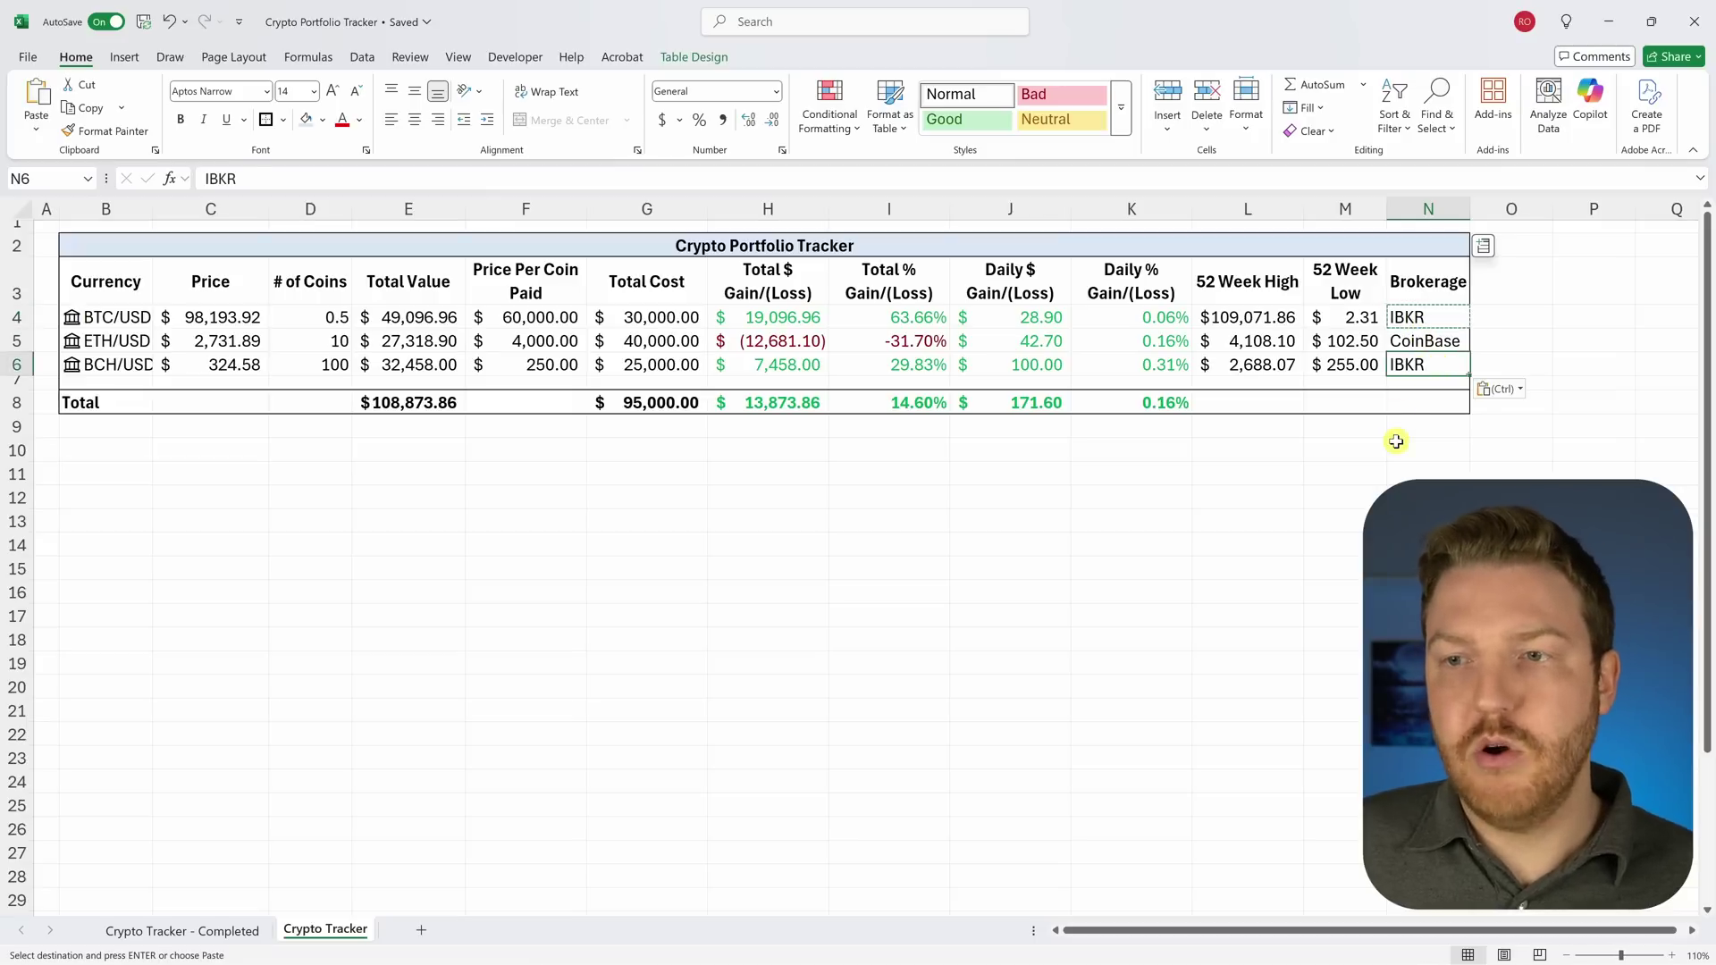
pyautogui.click(1441, 477)
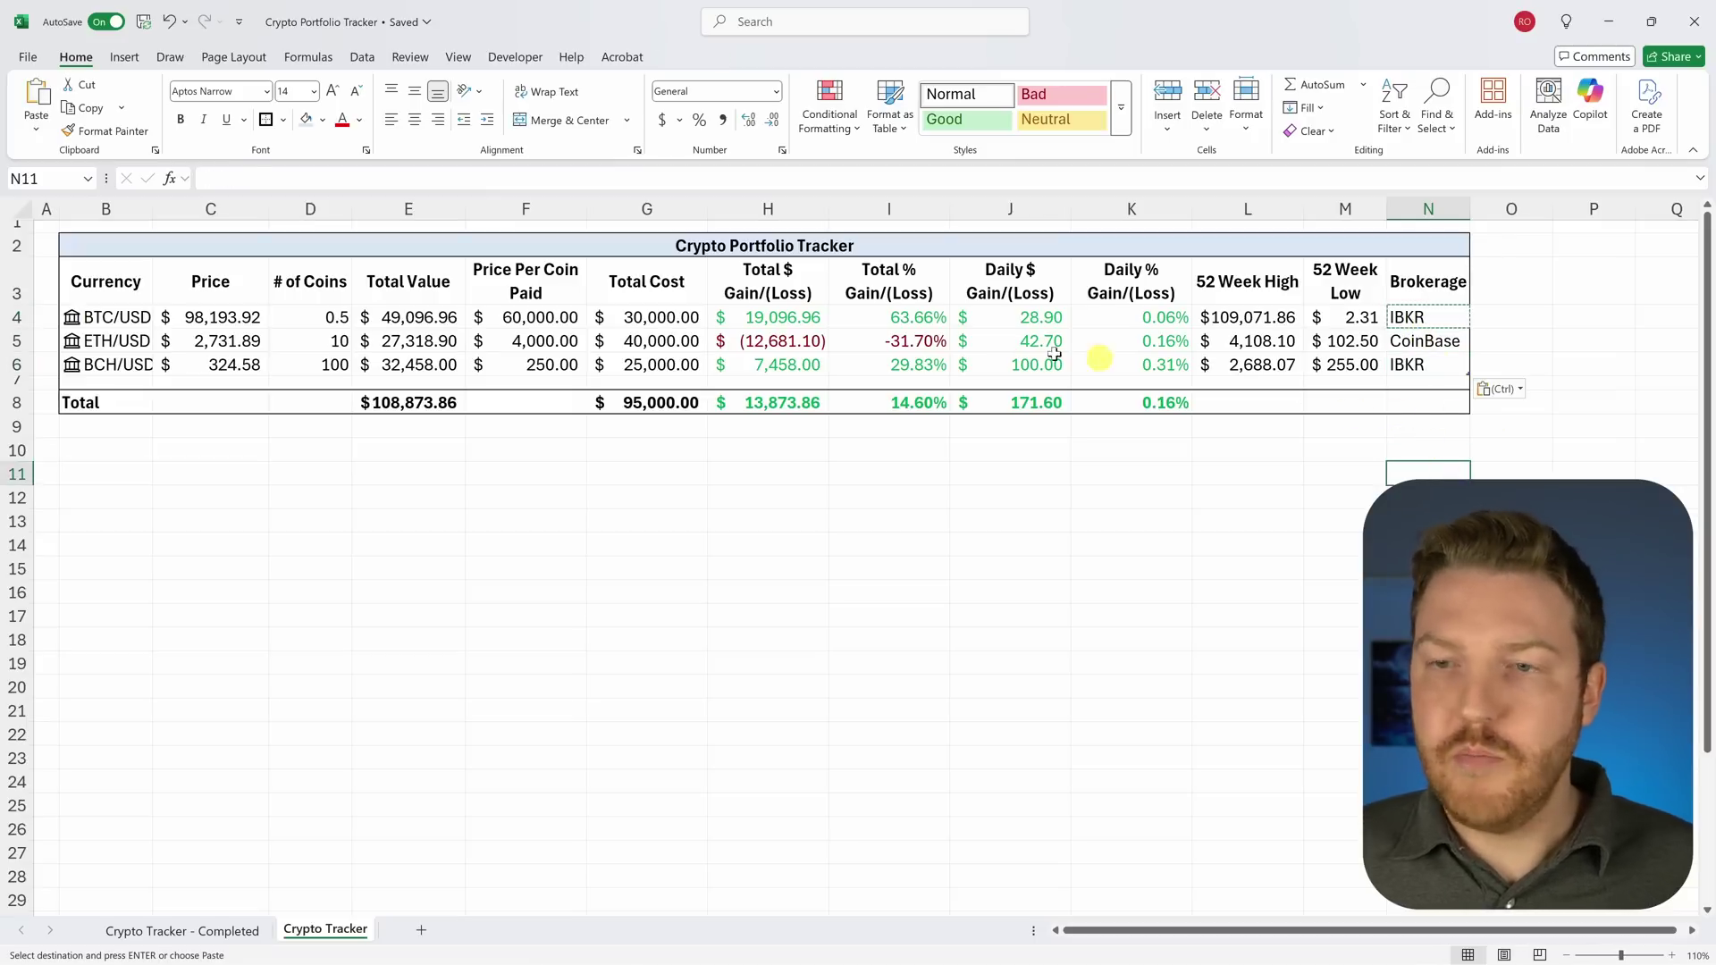
# Step: Insert a 3-D pie chart from the Currency and Total Value columns (B3:B6 and E3:E6) and place it below the table from row 10
pyautogui.click(120, 451)
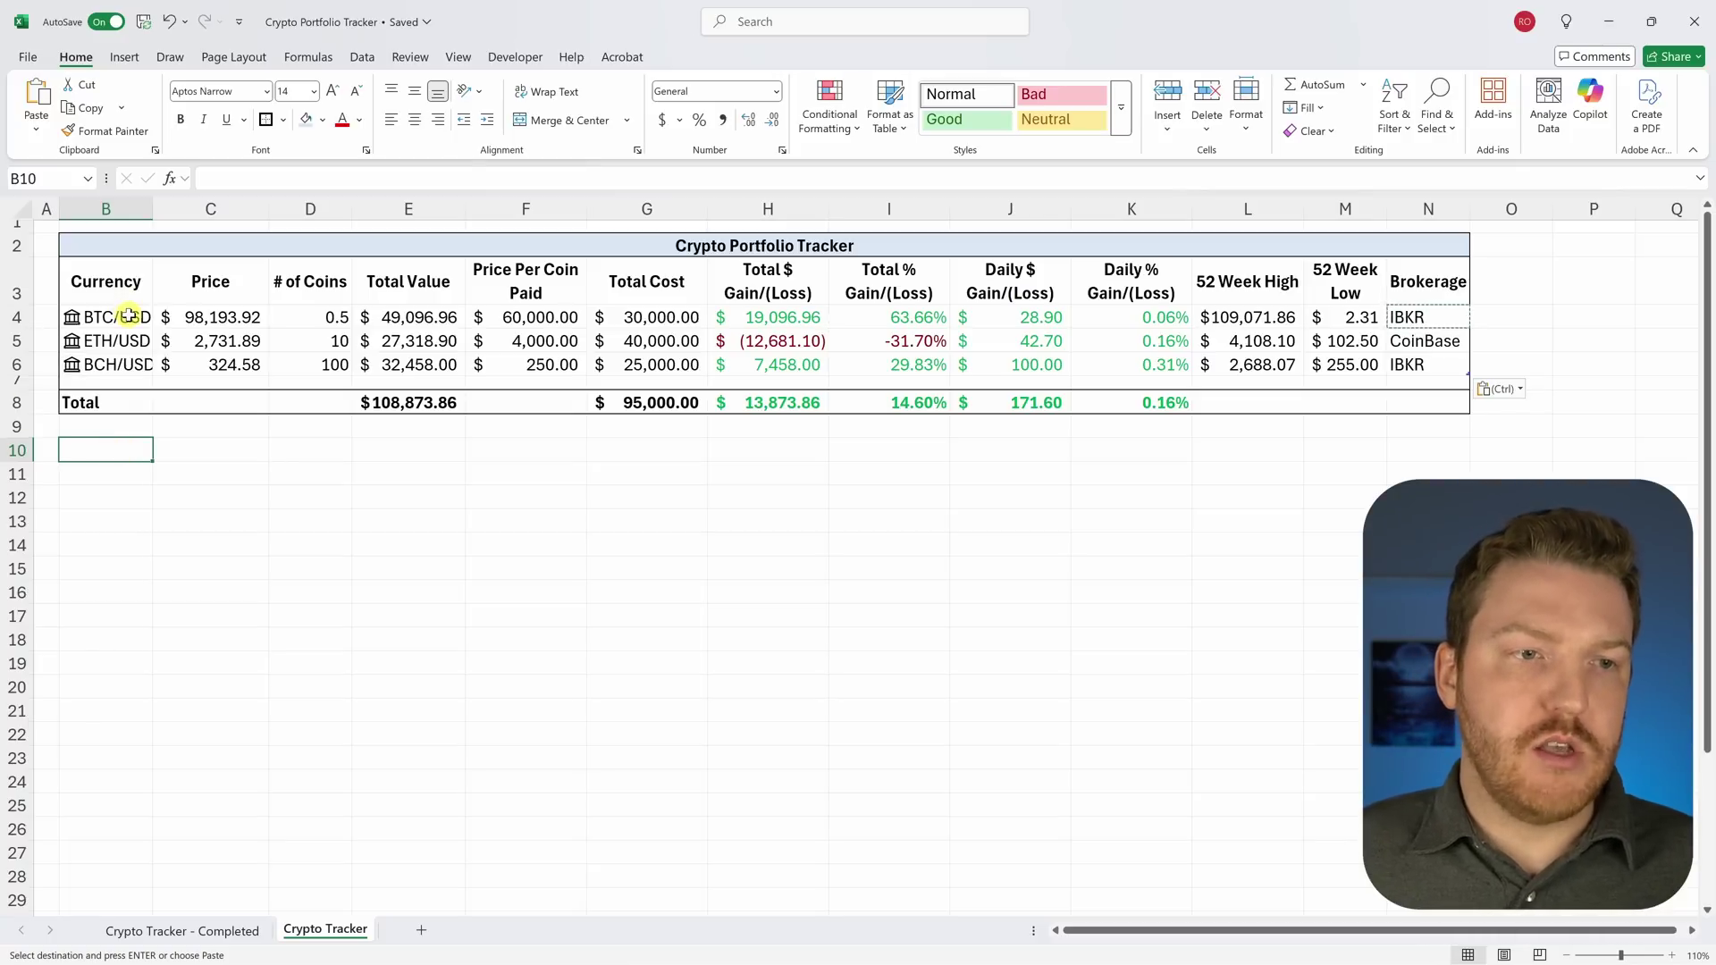
pyautogui.moveTo(124, 297); pyautogui.dragTo(125, 365)
pyautogui.moveTo(434, 289); pyautogui.dragTo(432, 362)
pyautogui.moveTo(105, 284); pyautogui.dragTo(116, 346)
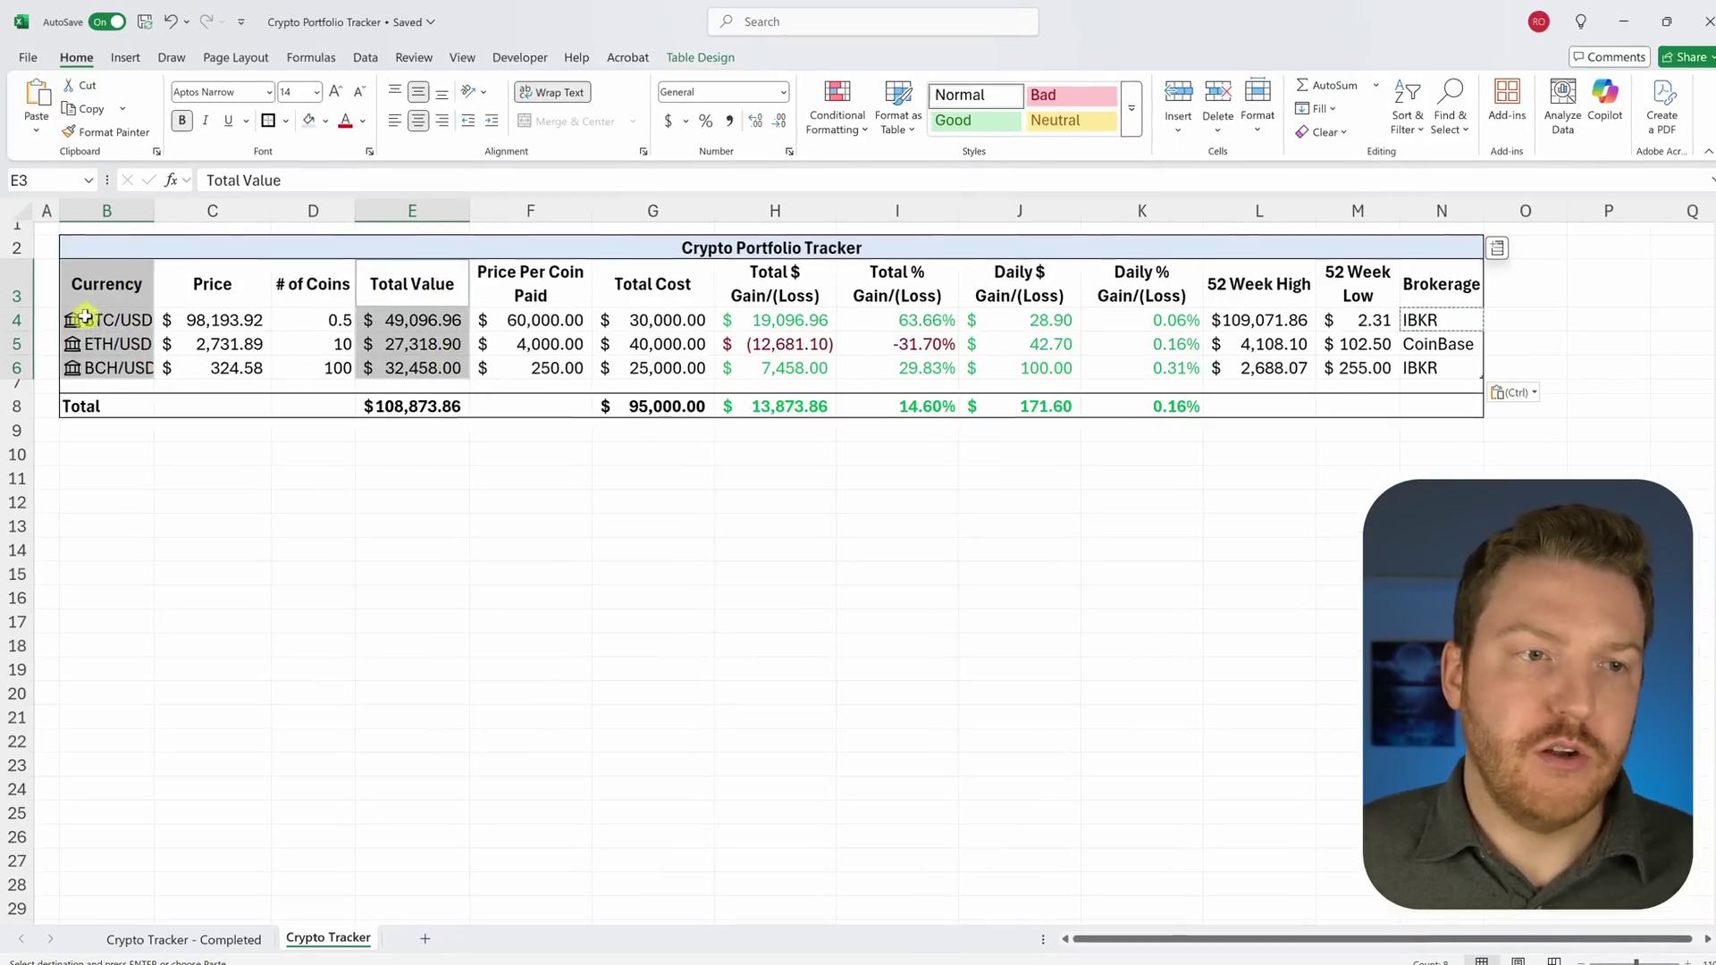
pyautogui.moveTo(162, 489); pyautogui.dragTo(172, 514)
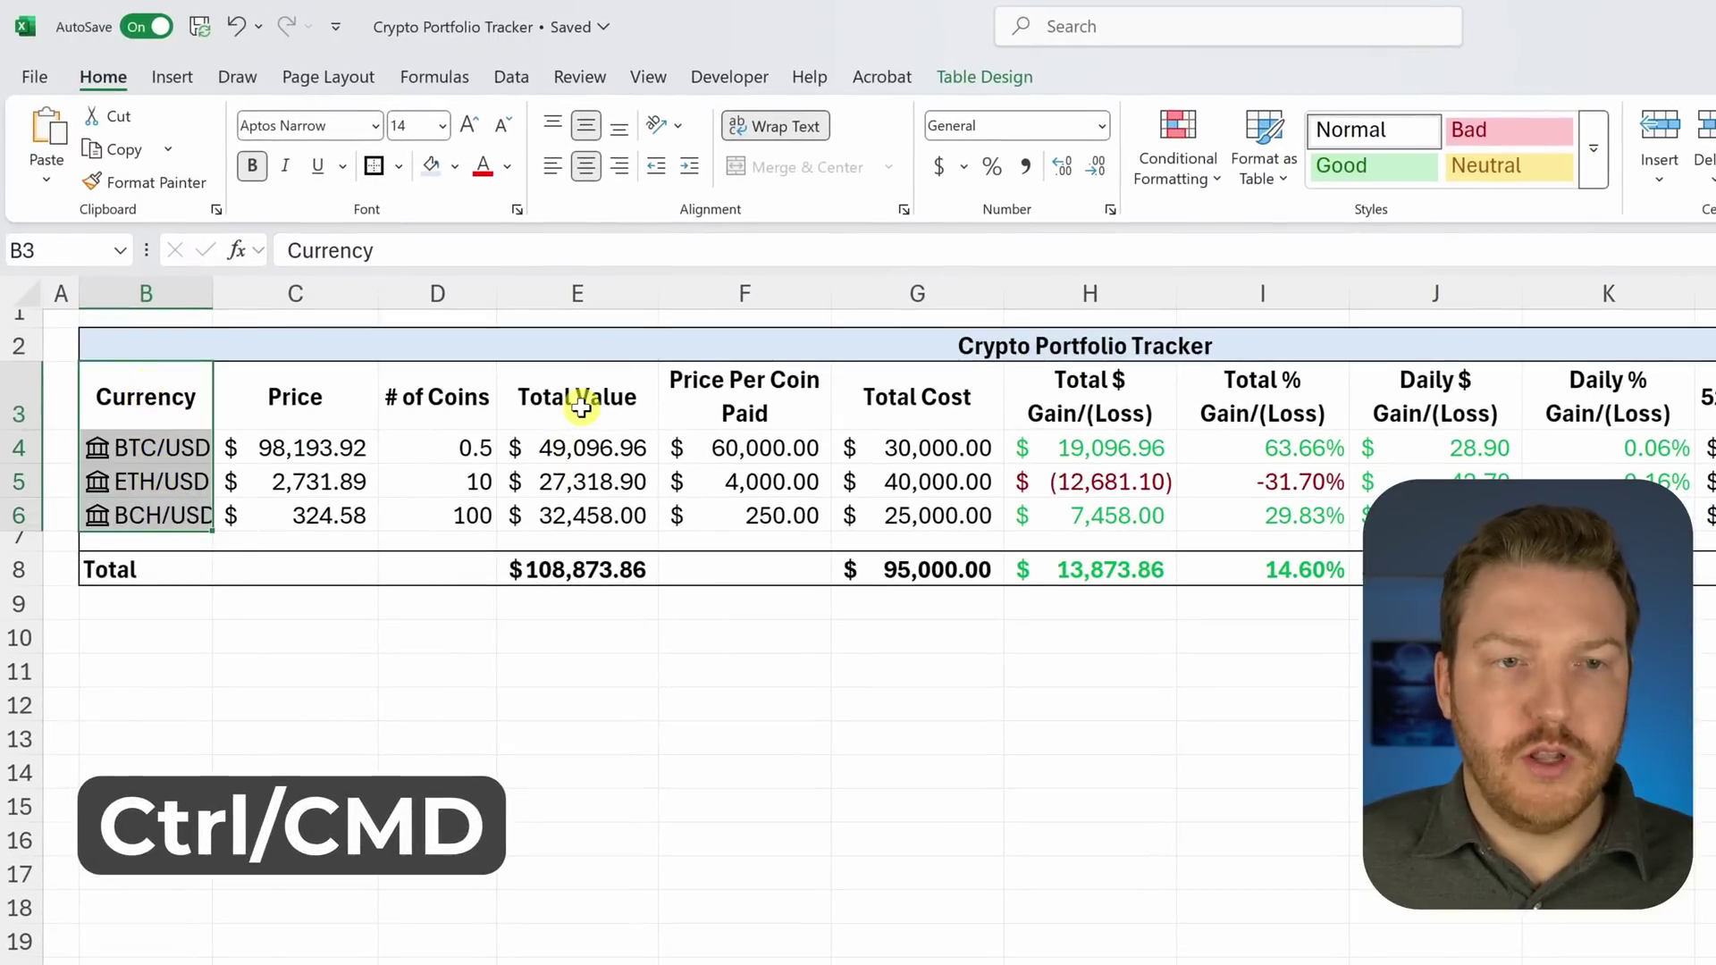
pyautogui.moveTo(593, 394); pyautogui.dragTo(605, 511)
pyautogui.click(174, 73)
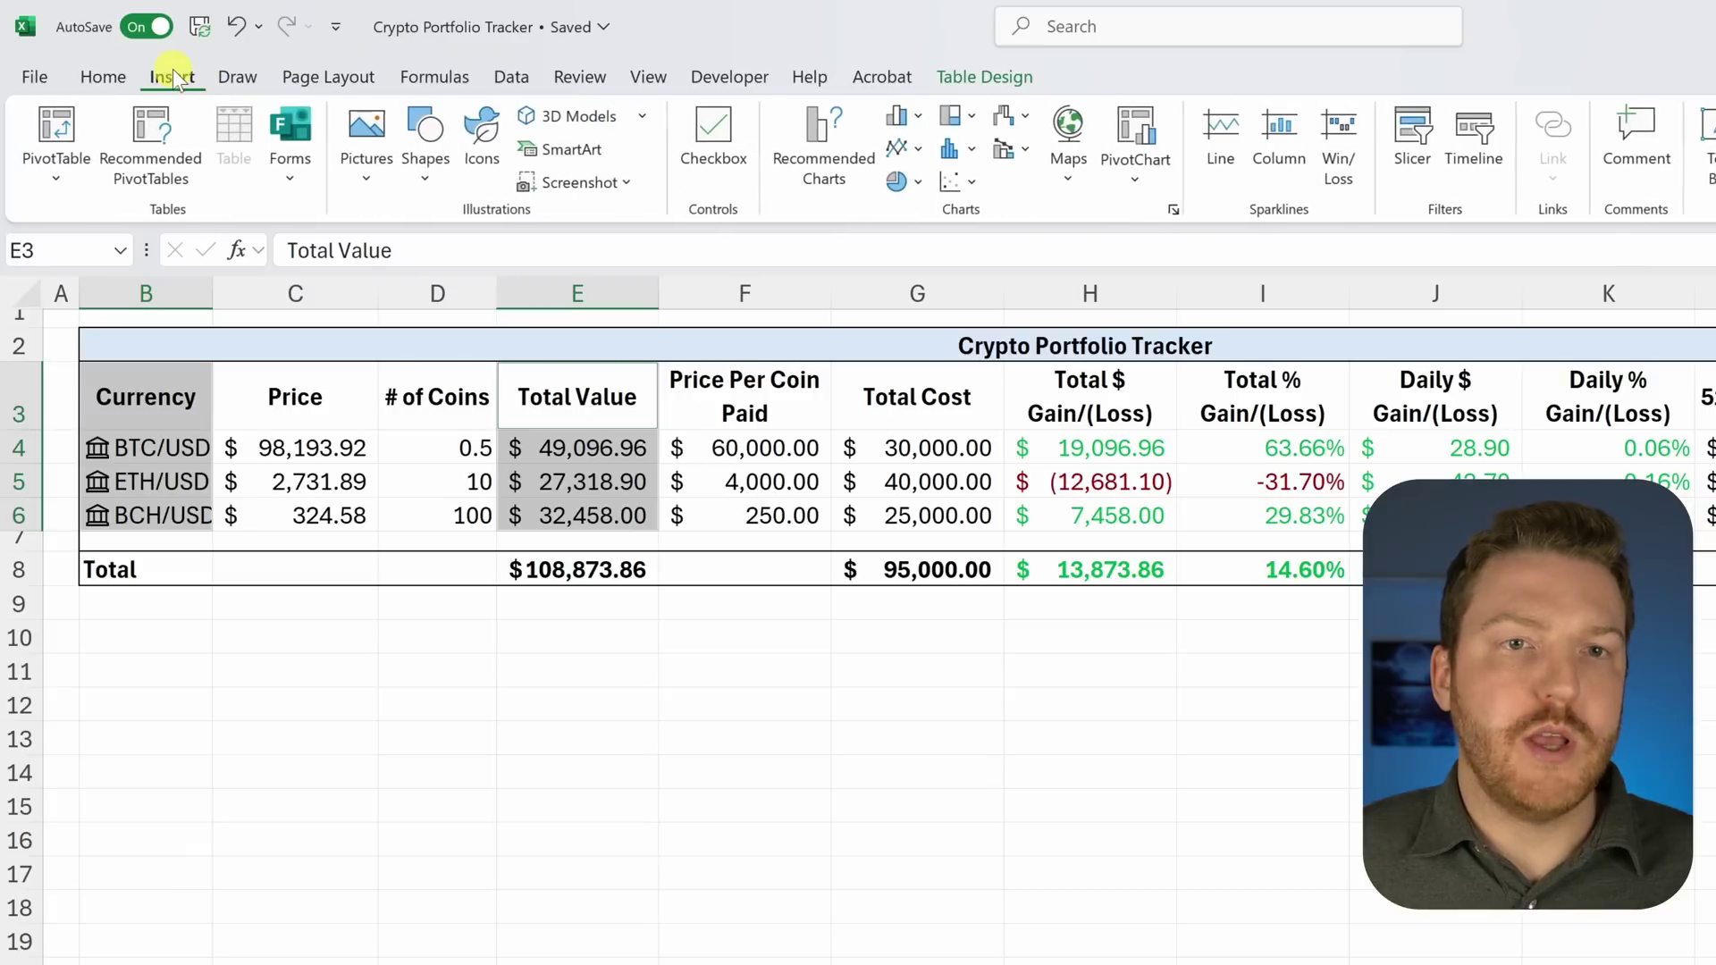
pyautogui.click(896, 181)
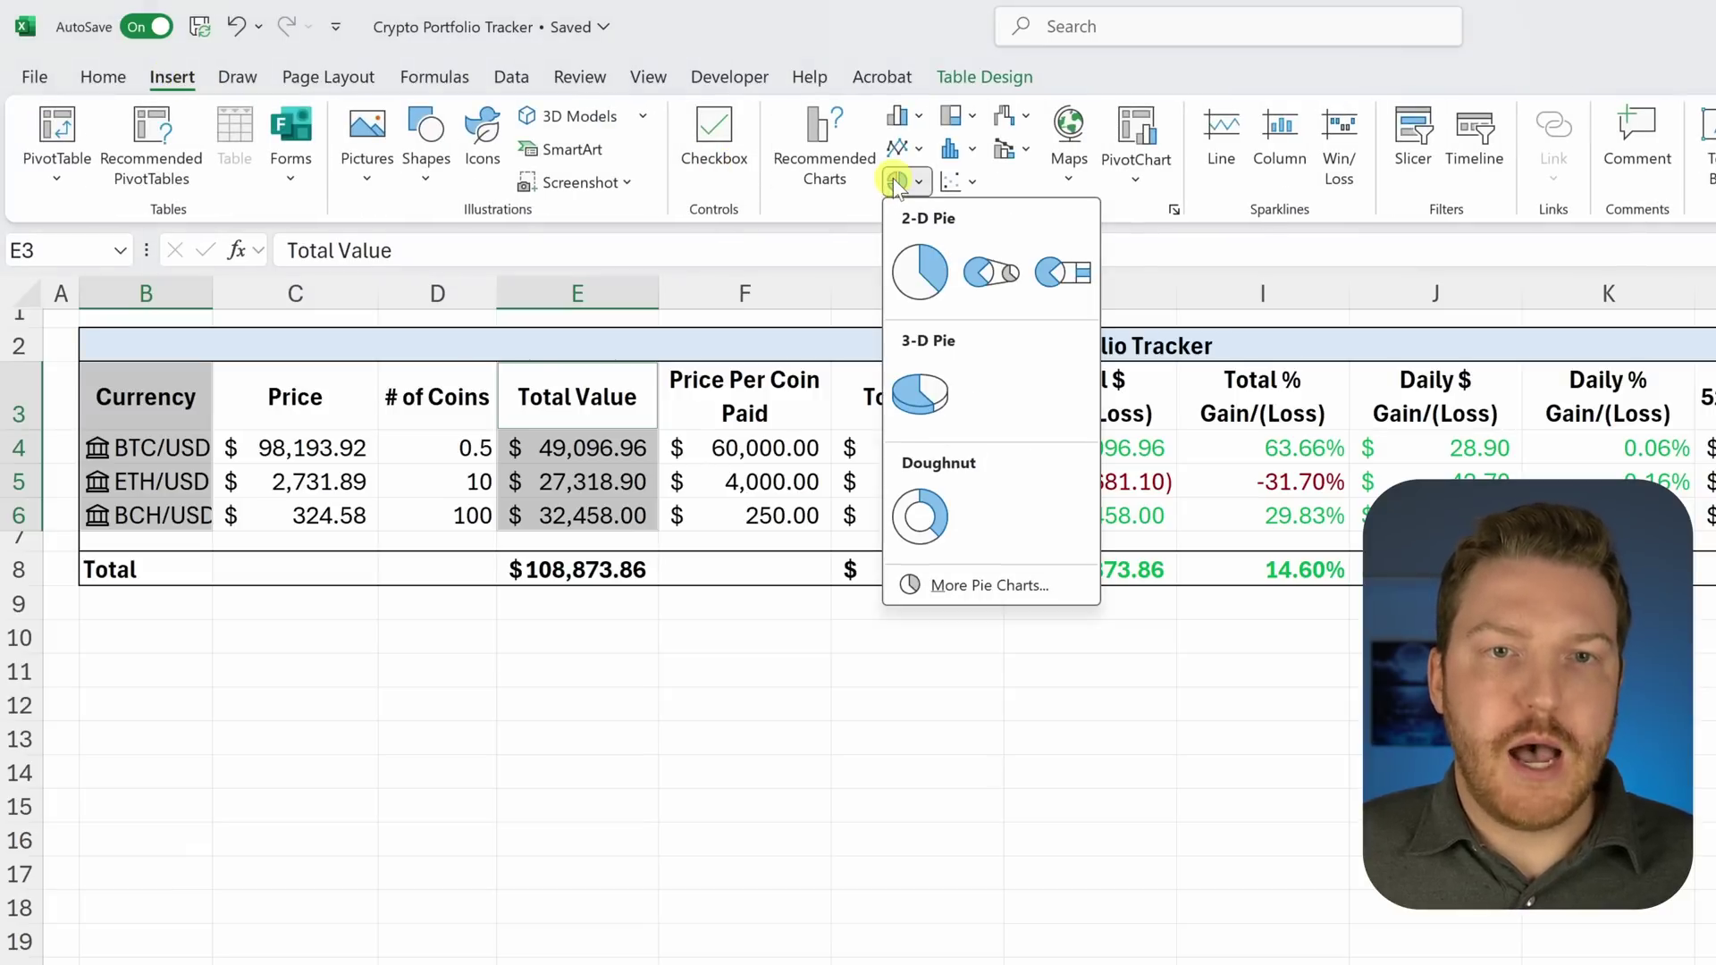
pyautogui.click(943, 401)
pyautogui.moveTo(1447, 671); pyautogui.dragTo(995, 724)
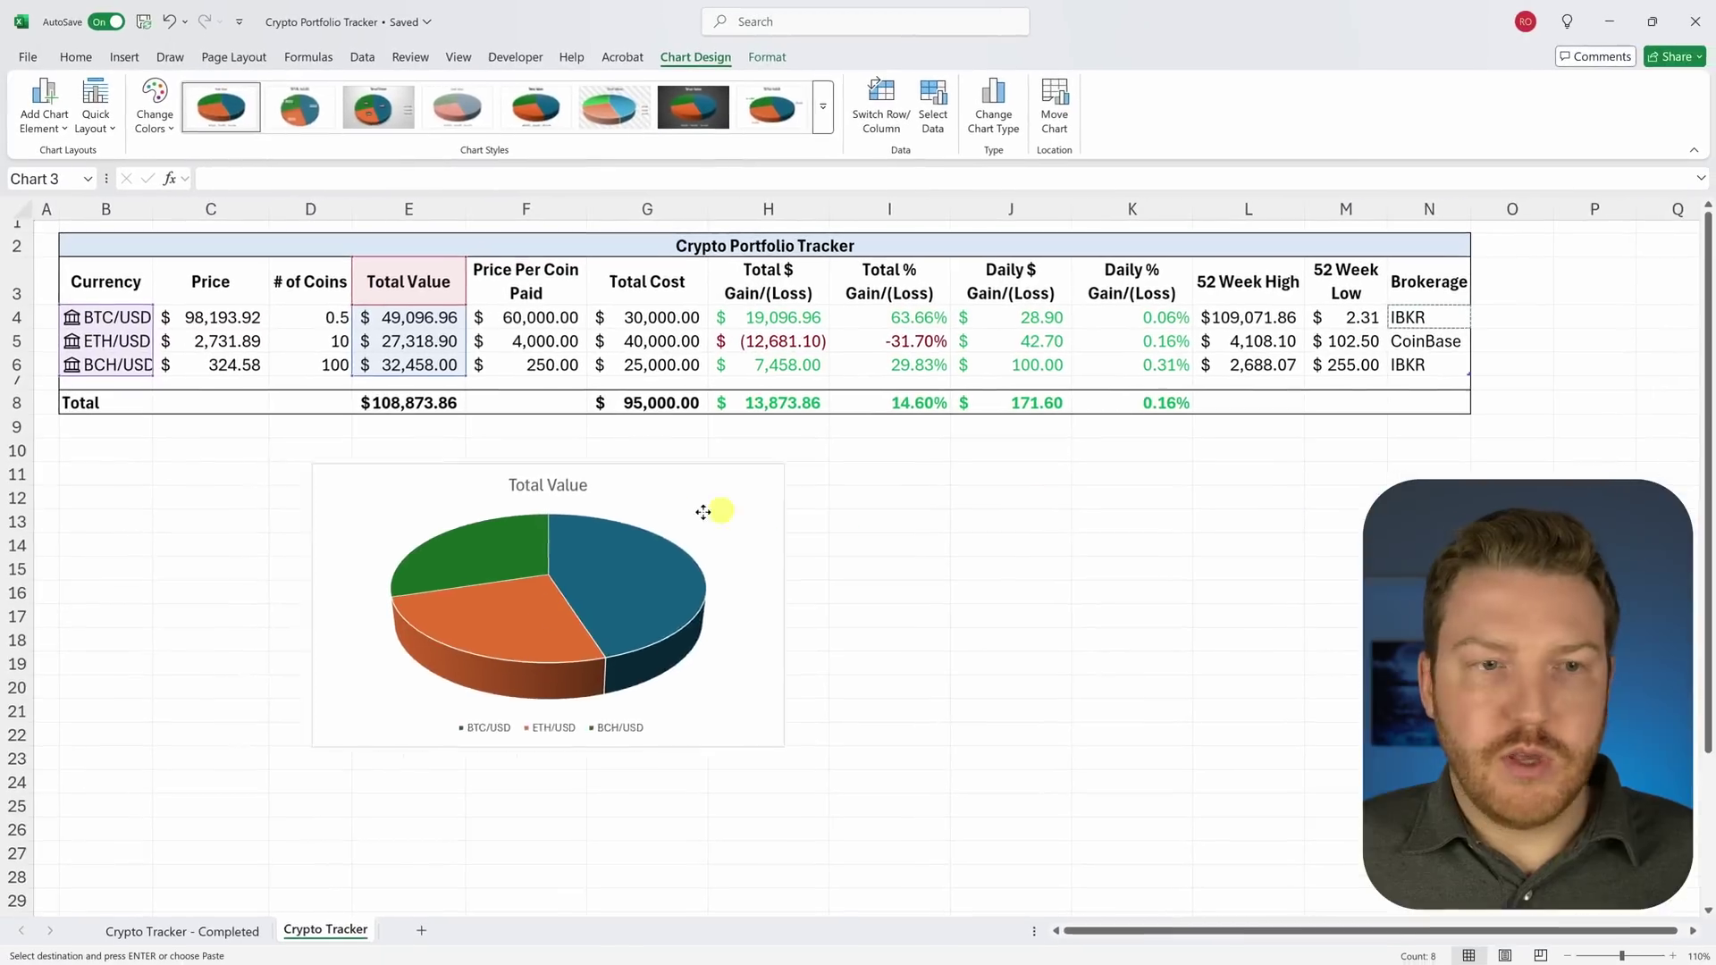
pyautogui.moveTo(703, 511); pyautogui.dragTo(493, 497)
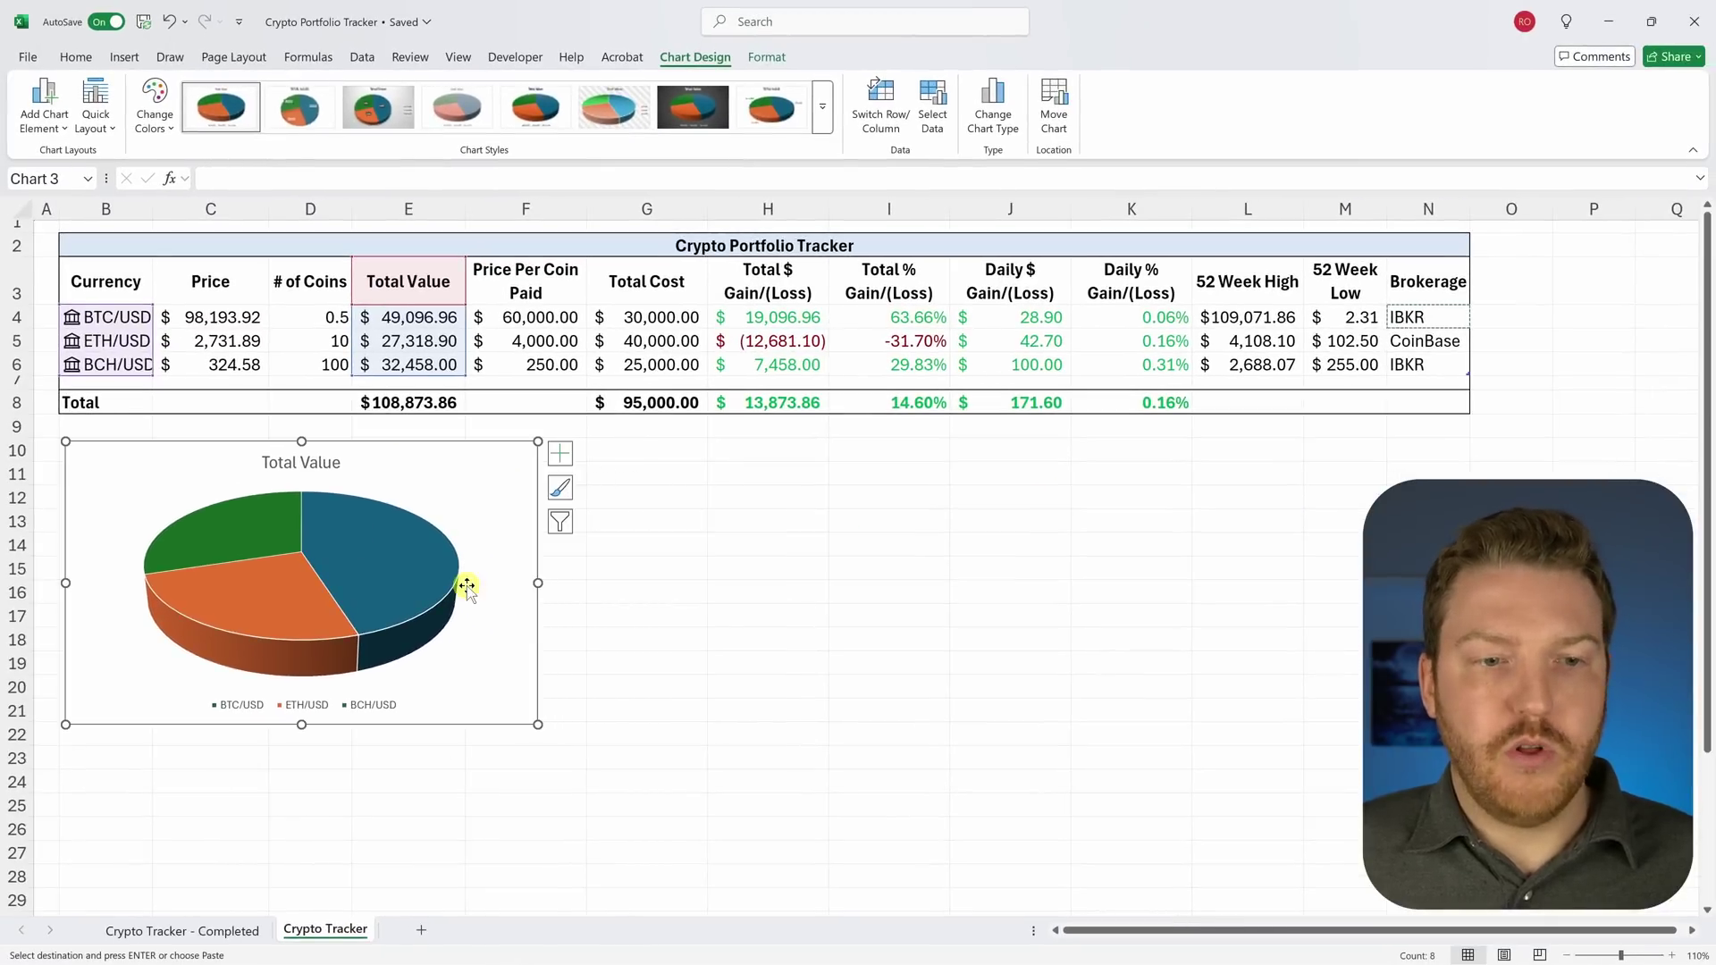
# Step: Rename the pie chart's title as Crypto Allocations
pyautogui.doubleClick(308, 462)
pyautogui.moveTo(347, 463); pyautogui.dragTo(253, 455)
pyautogui.write('Crypto Allocations')
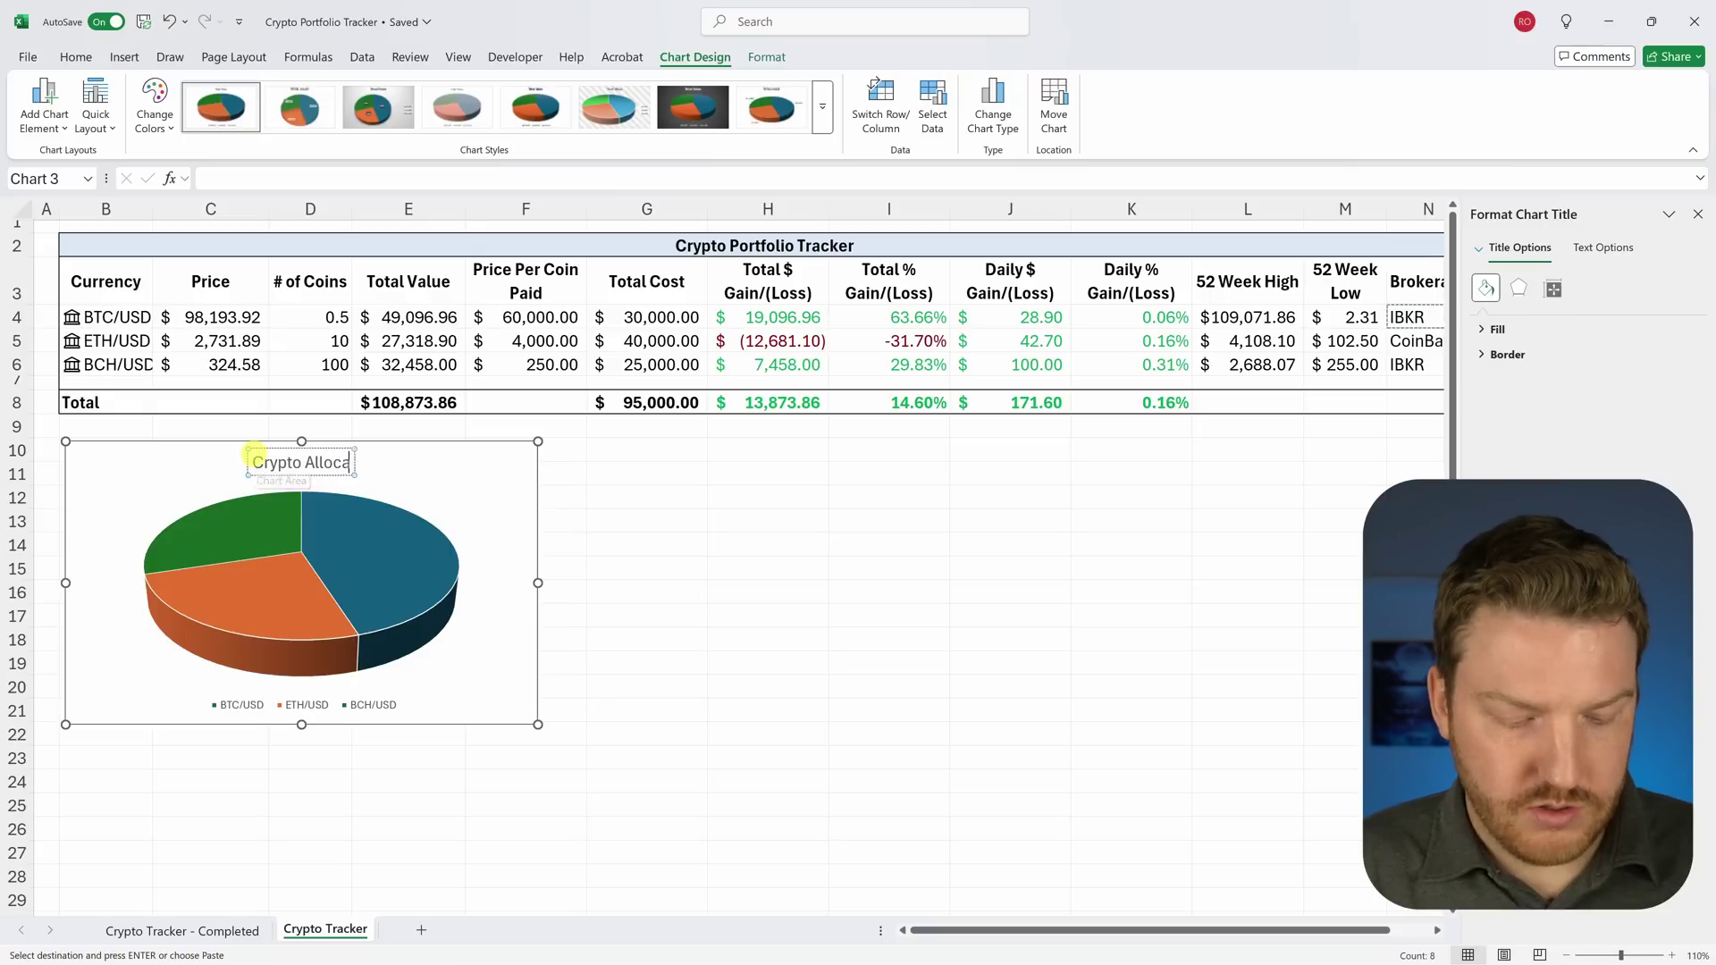
pyautogui.click(490, 586)
# Step: Make all text in the pie chart bold, increase its font size to 11 and close the chart formatting options
pyautogui.click(480, 465)
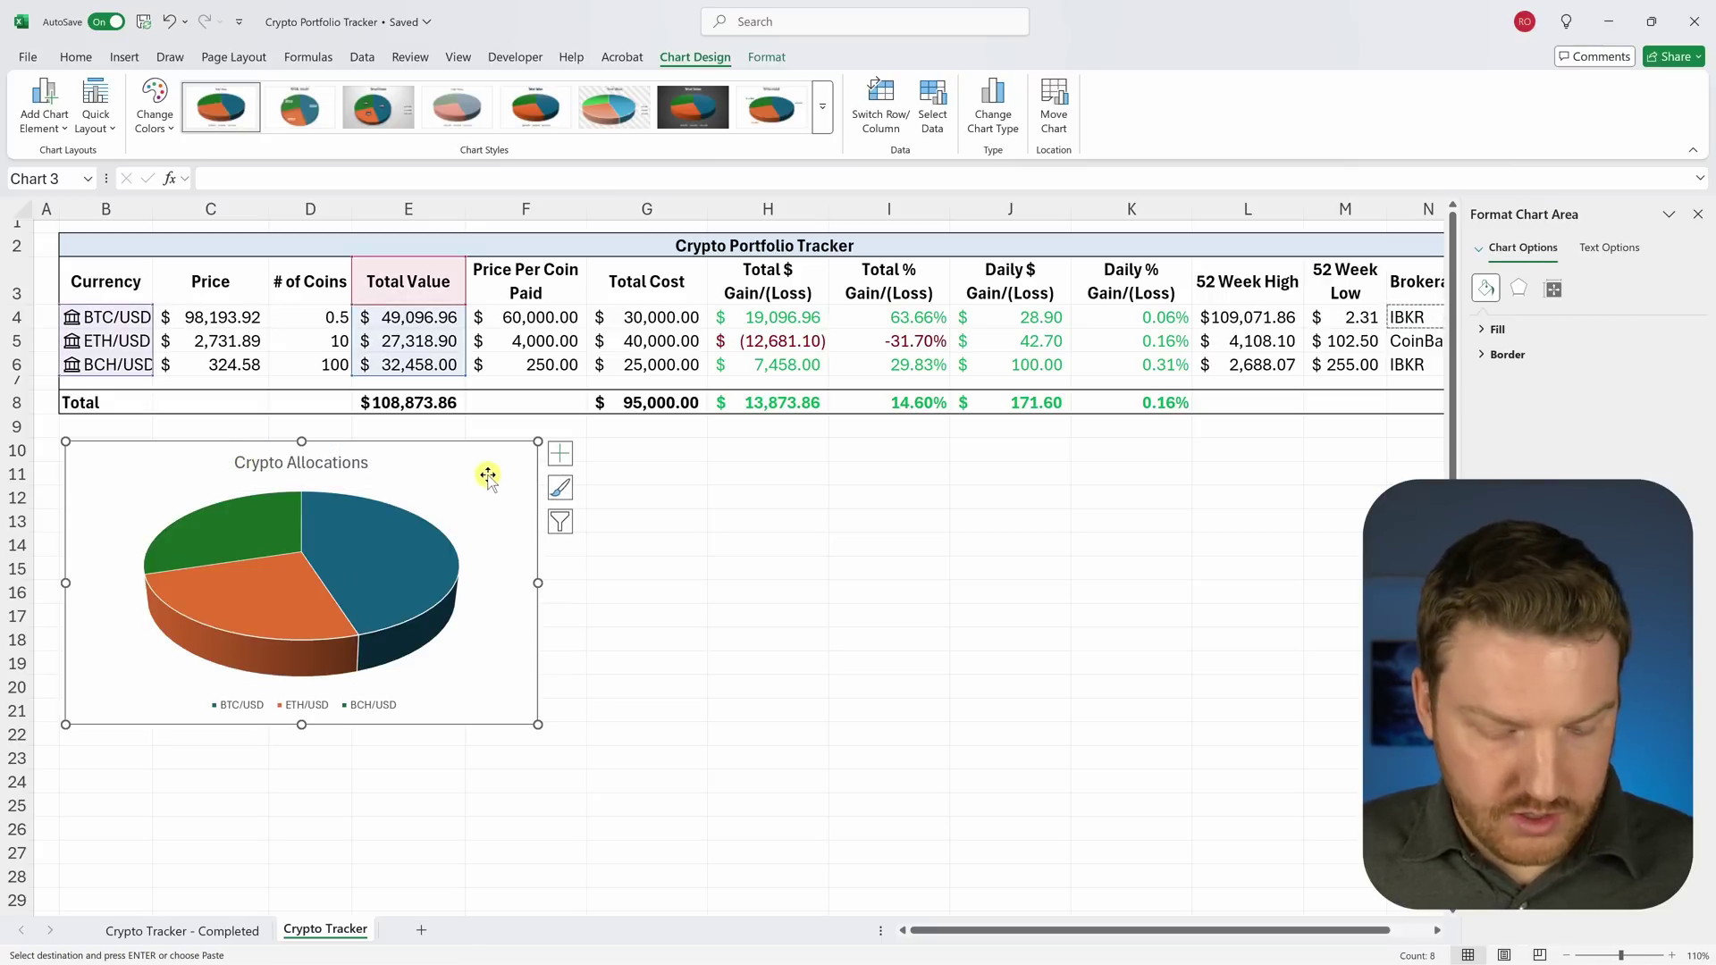
pyautogui.hotkey('ctrl', 'b')
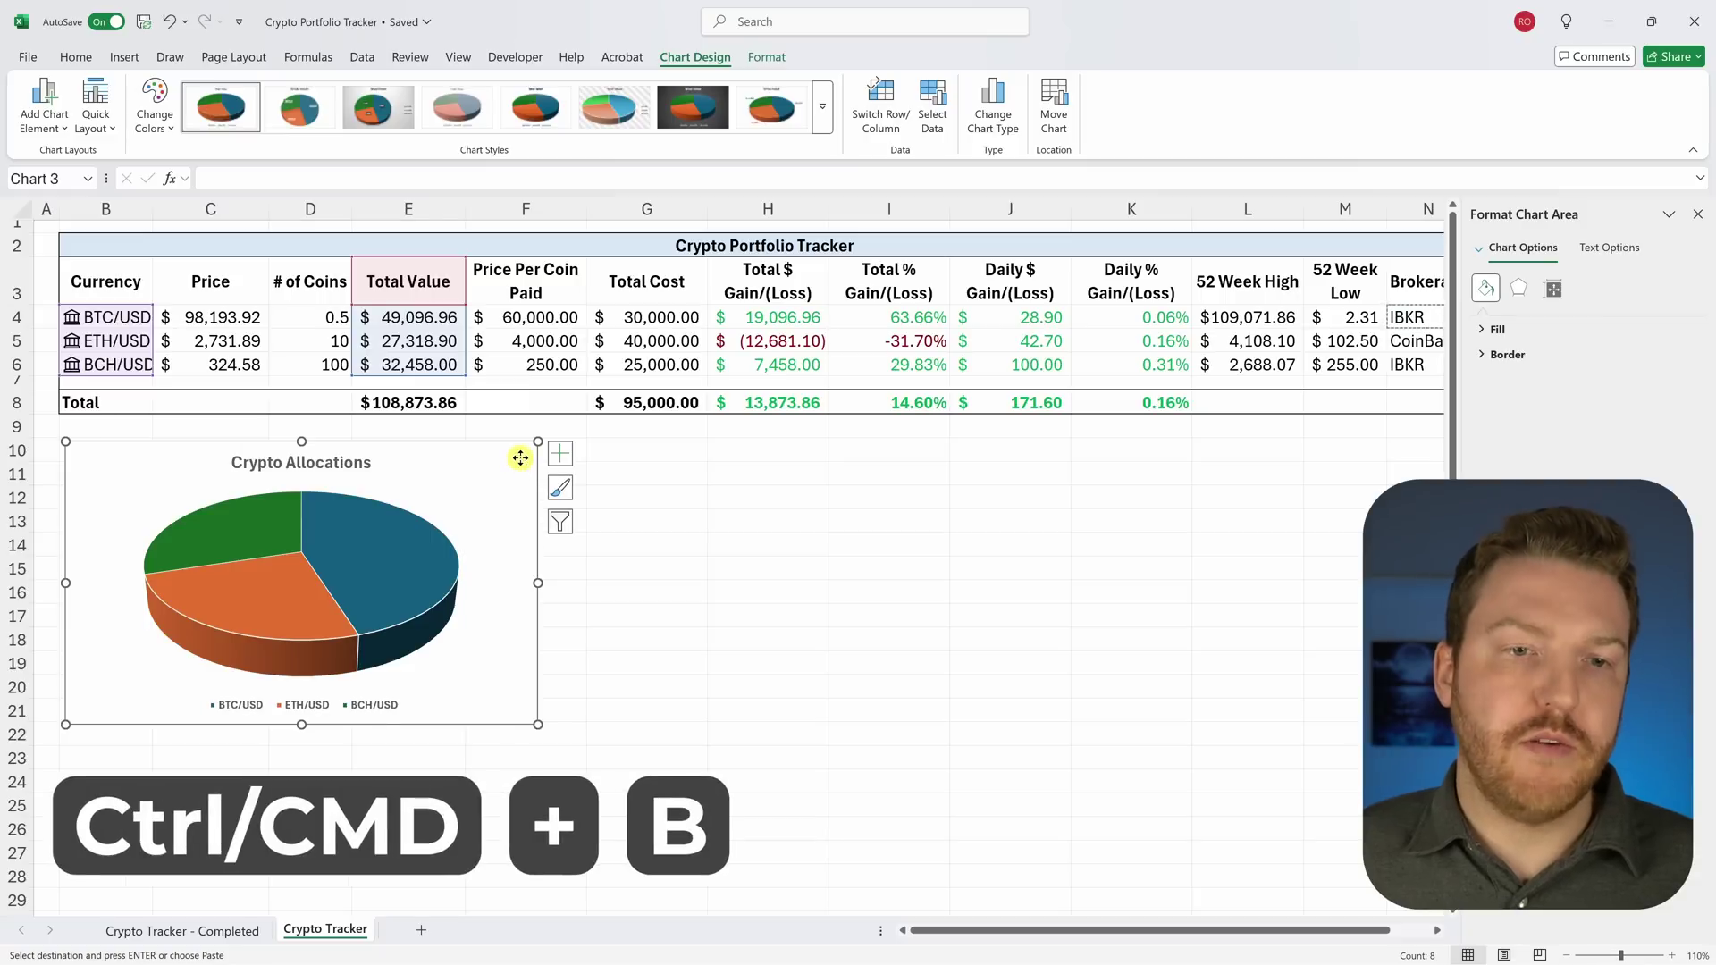
pyautogui.click(76, 56)
pyautogui.click(333, 92)
pyautogui.click(332, 92)
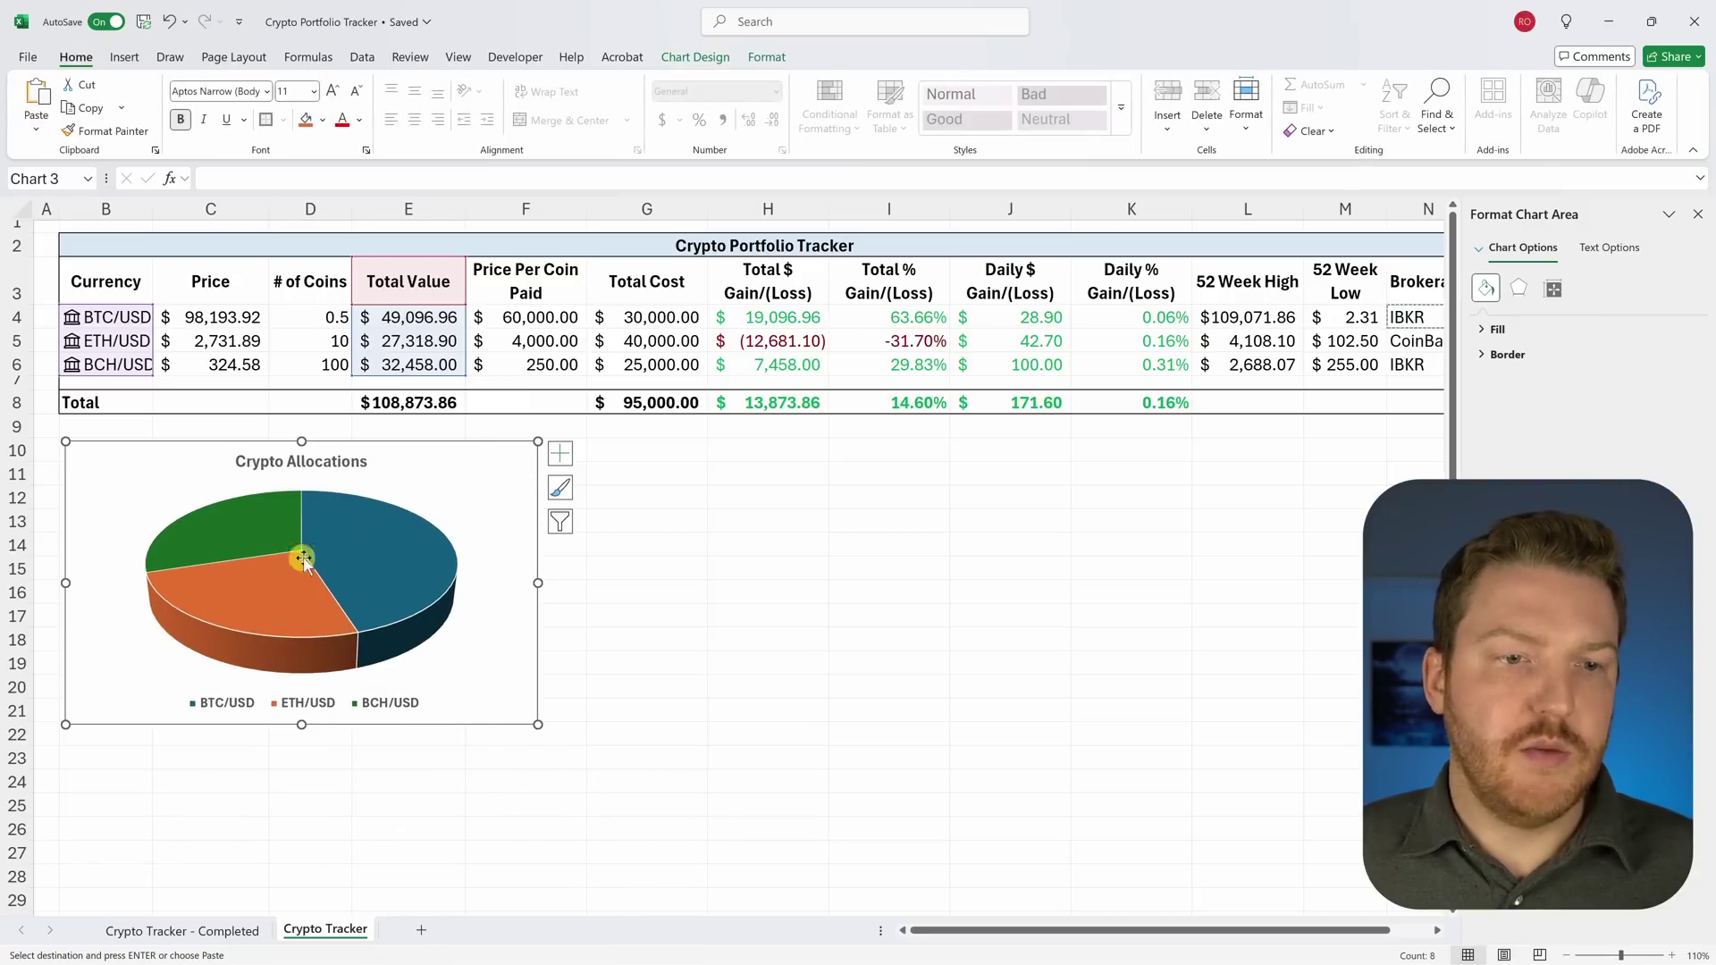
pyautogui.click(767, 543)
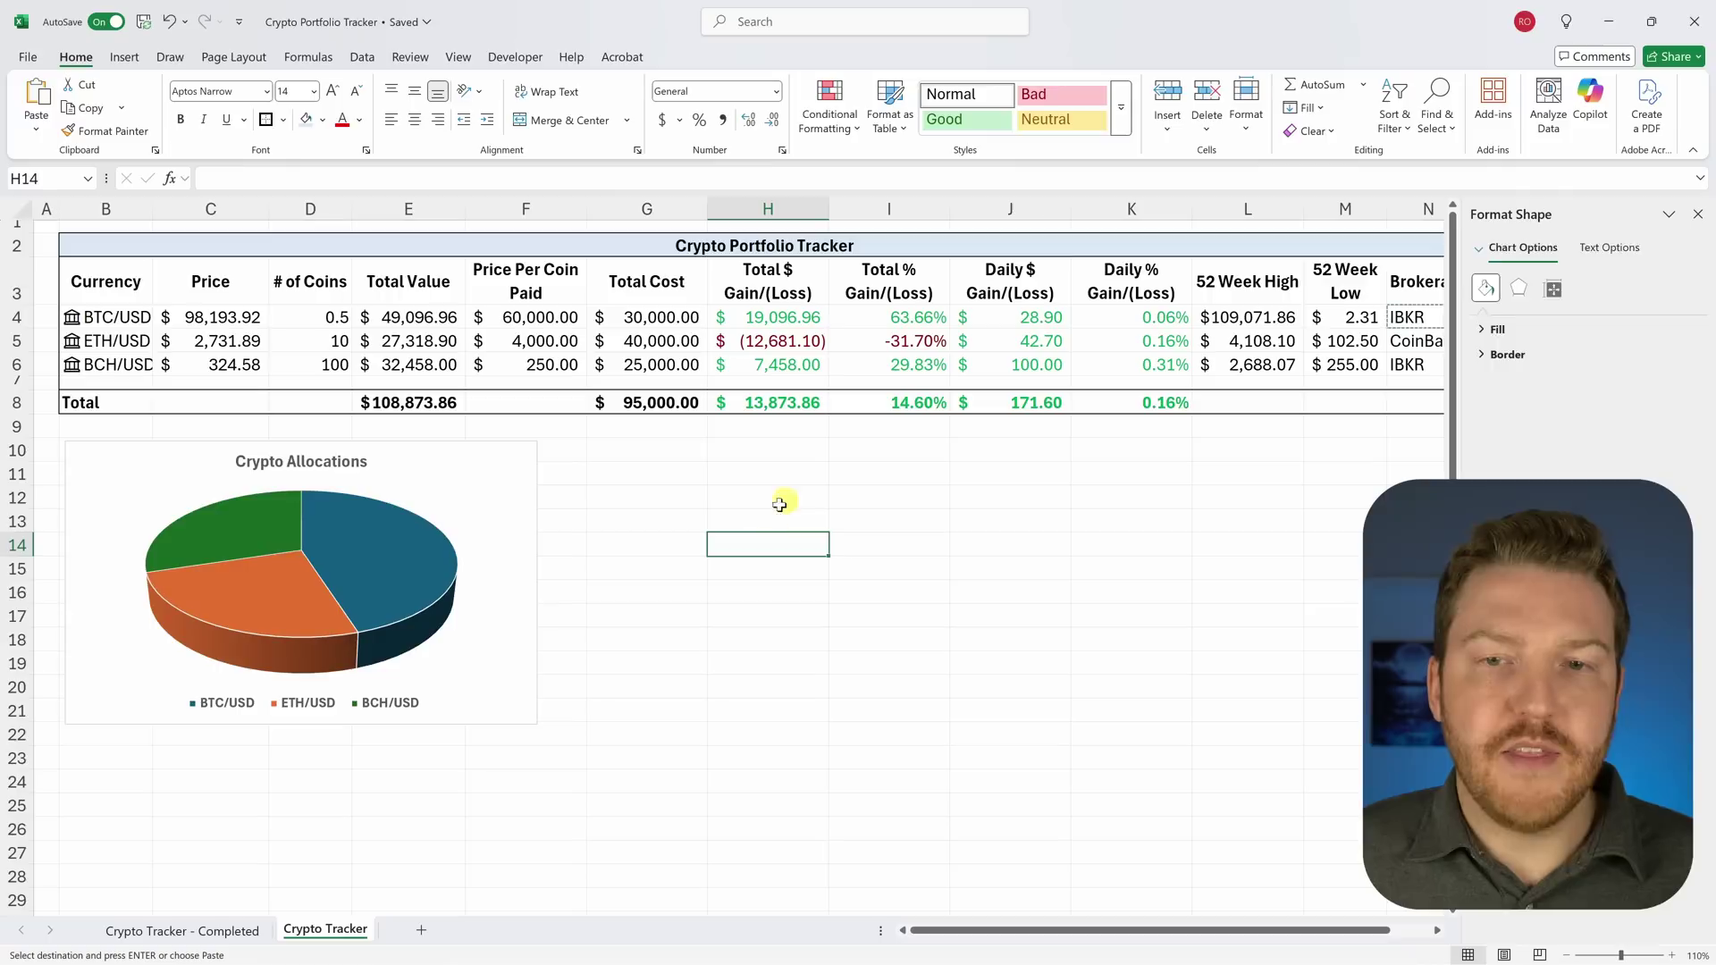
pyautogui.click(1695, 215)
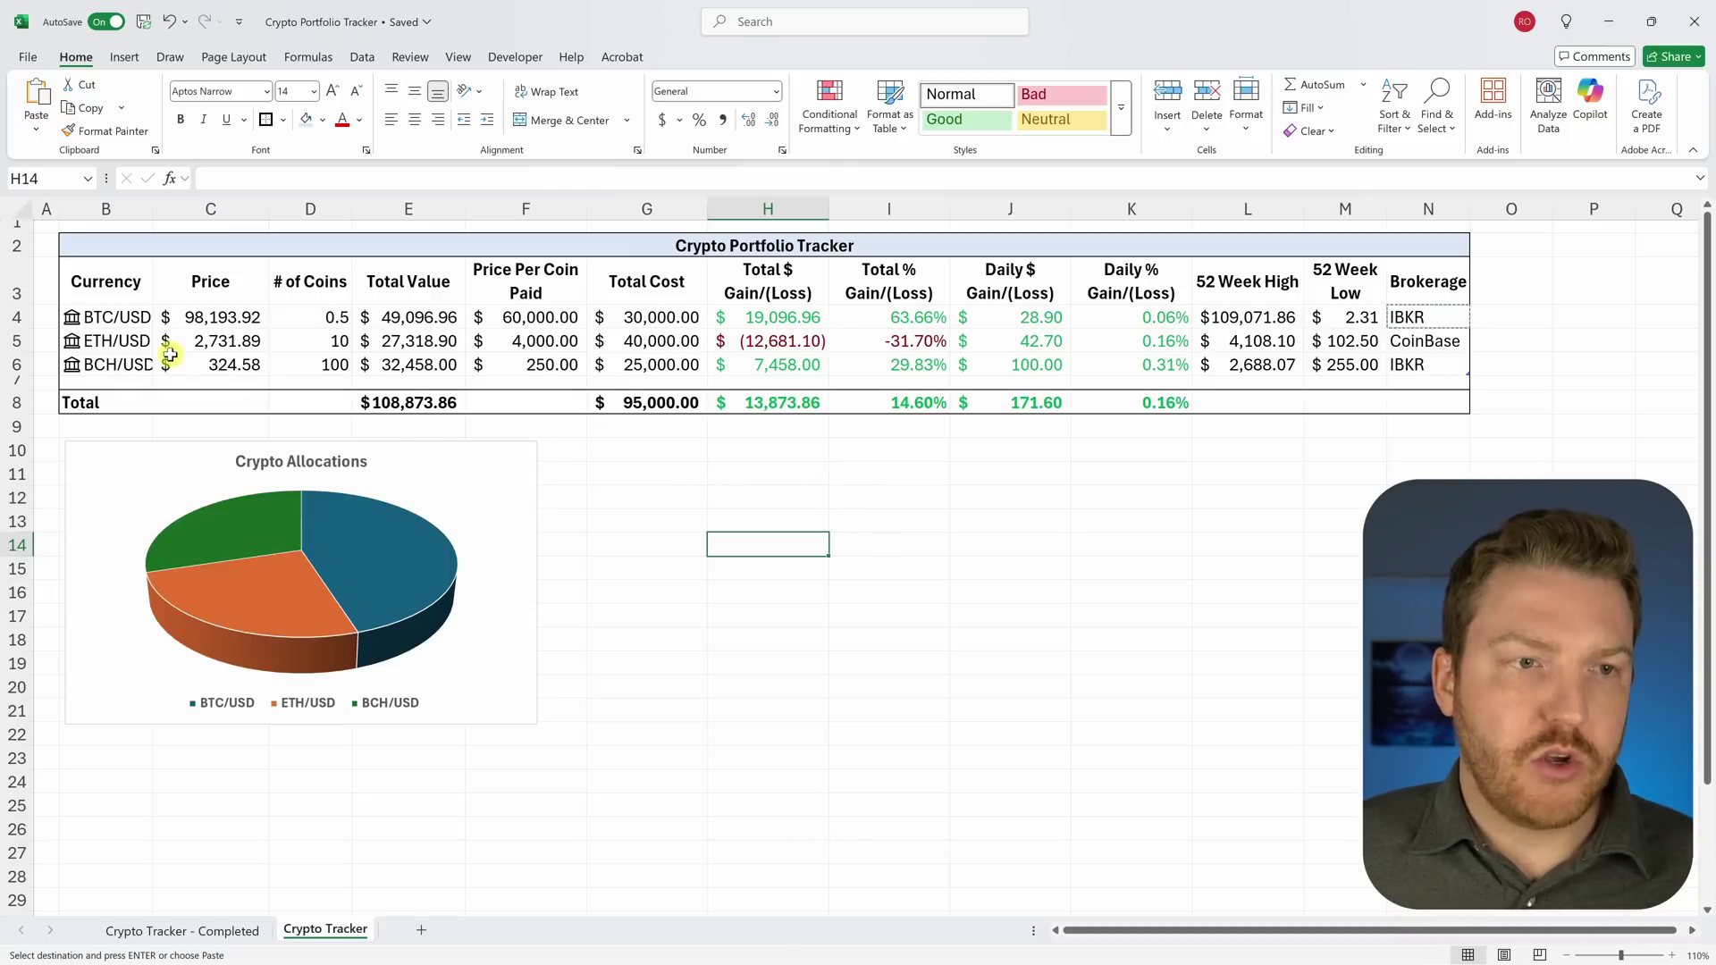
# Step: Insert the recommended clustered column chart from the Currency and Total $ Gain/(Loss) columns (B3:B6 and H3:H6)
pyautogui.moveTo(116, 282); pyautogui.dragTo(125, 360)
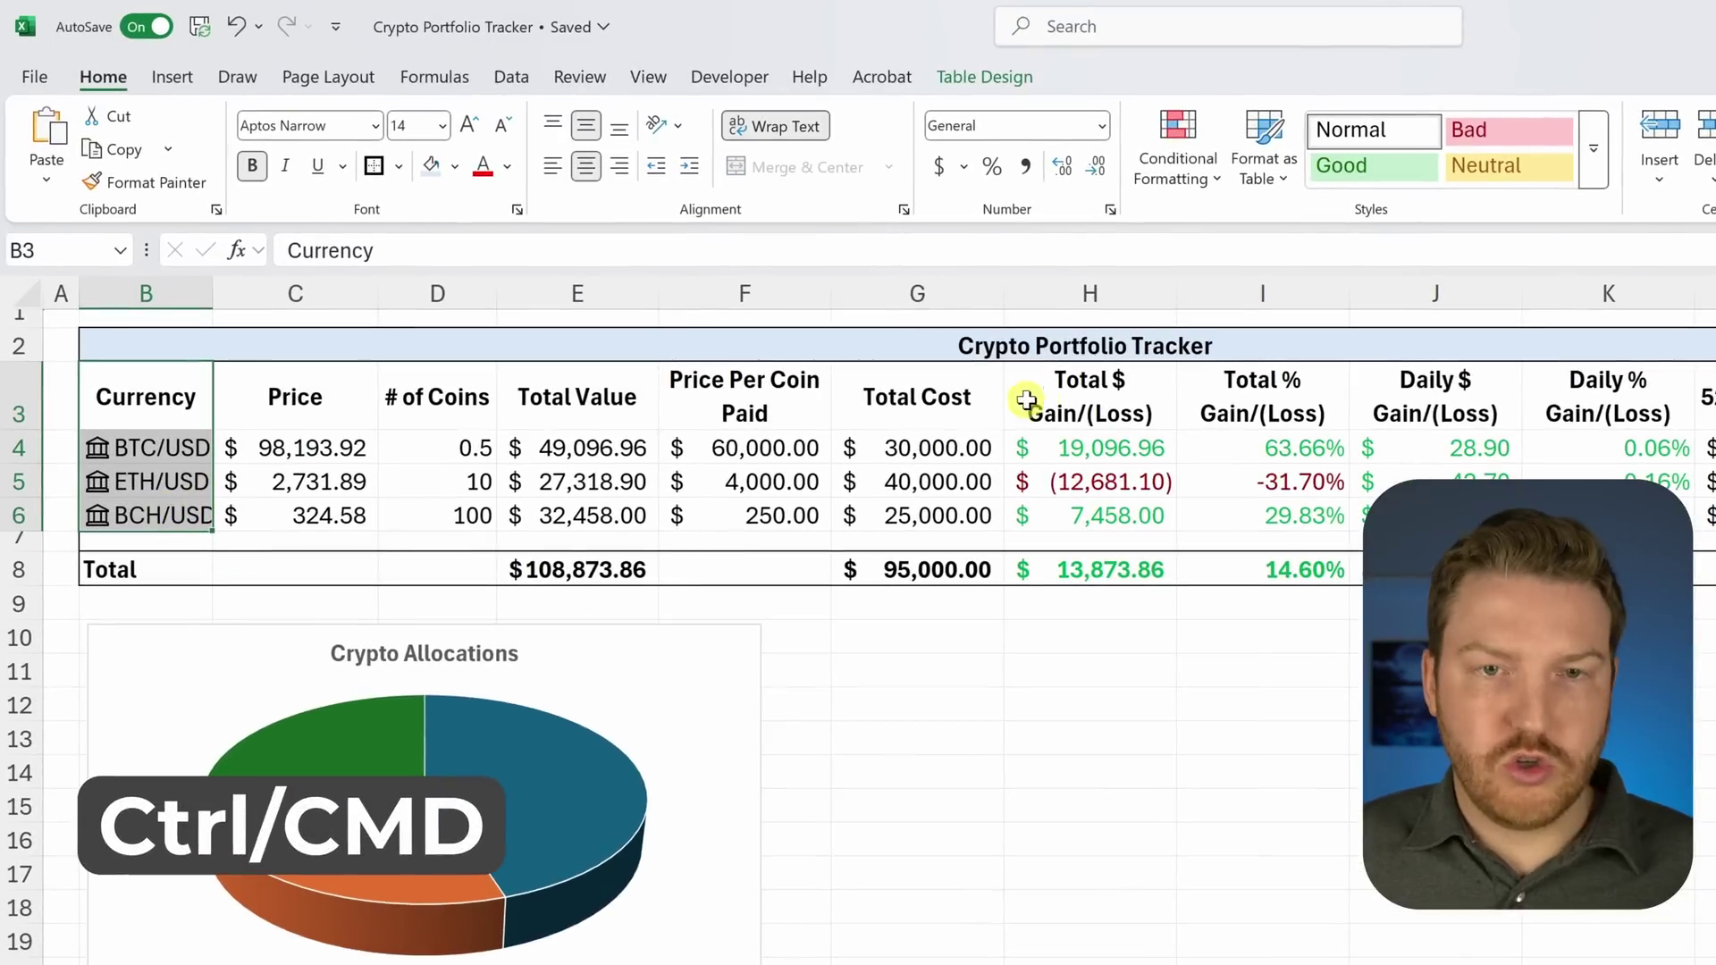
pyautogui.keyDown('ctrl'); pyautogui.click(1105, 404); pyautogui.keyUp('ctrl')
pyautogui.moveTo(1105, 405); pyautogui.dragTo(1108, 510)
pyautogui.click(170, 78)
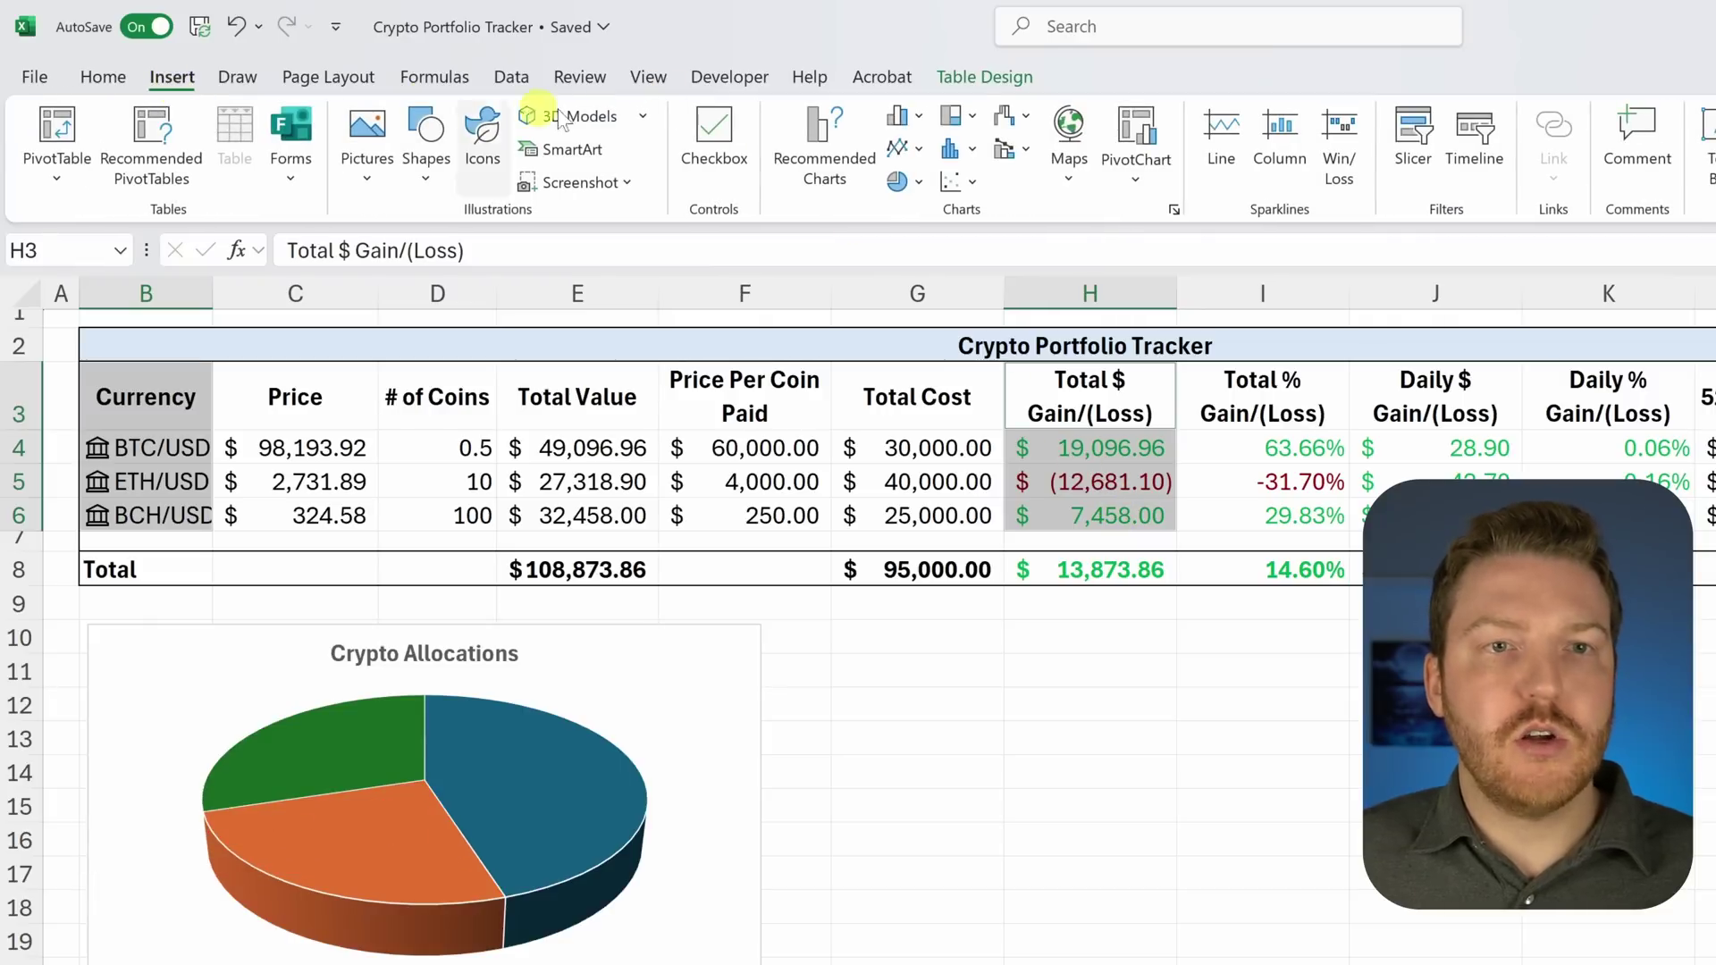
pyautogui.click(819, 146)
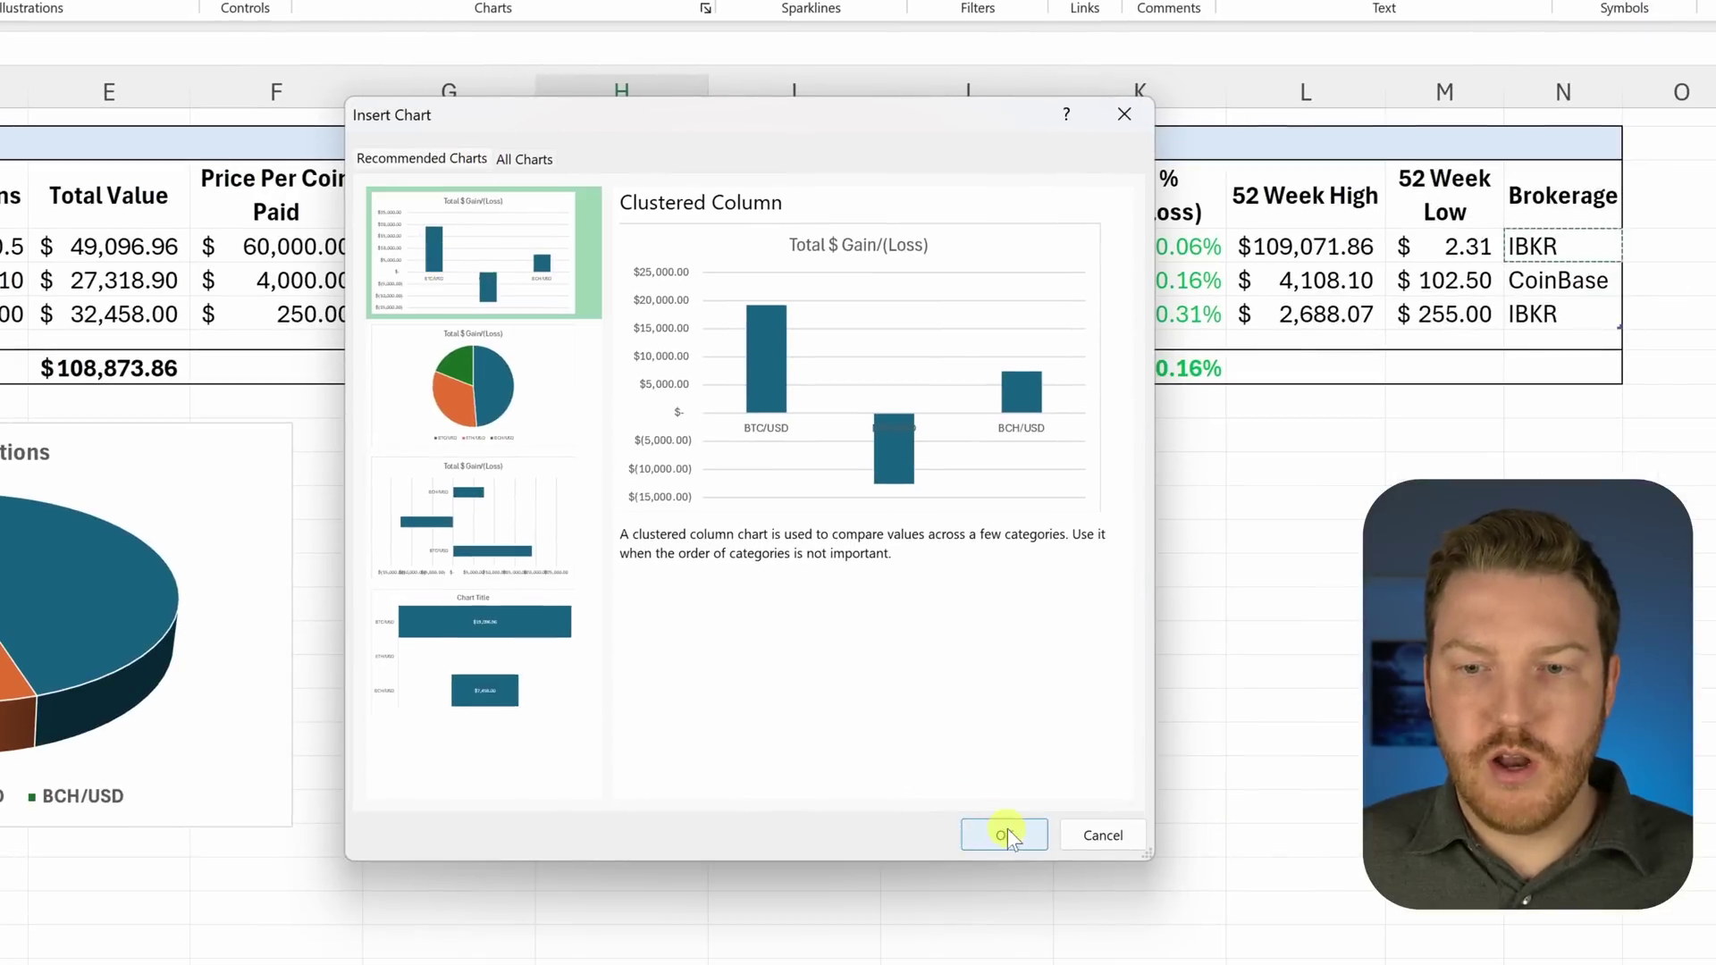
pyautogui.click(1000, 833)
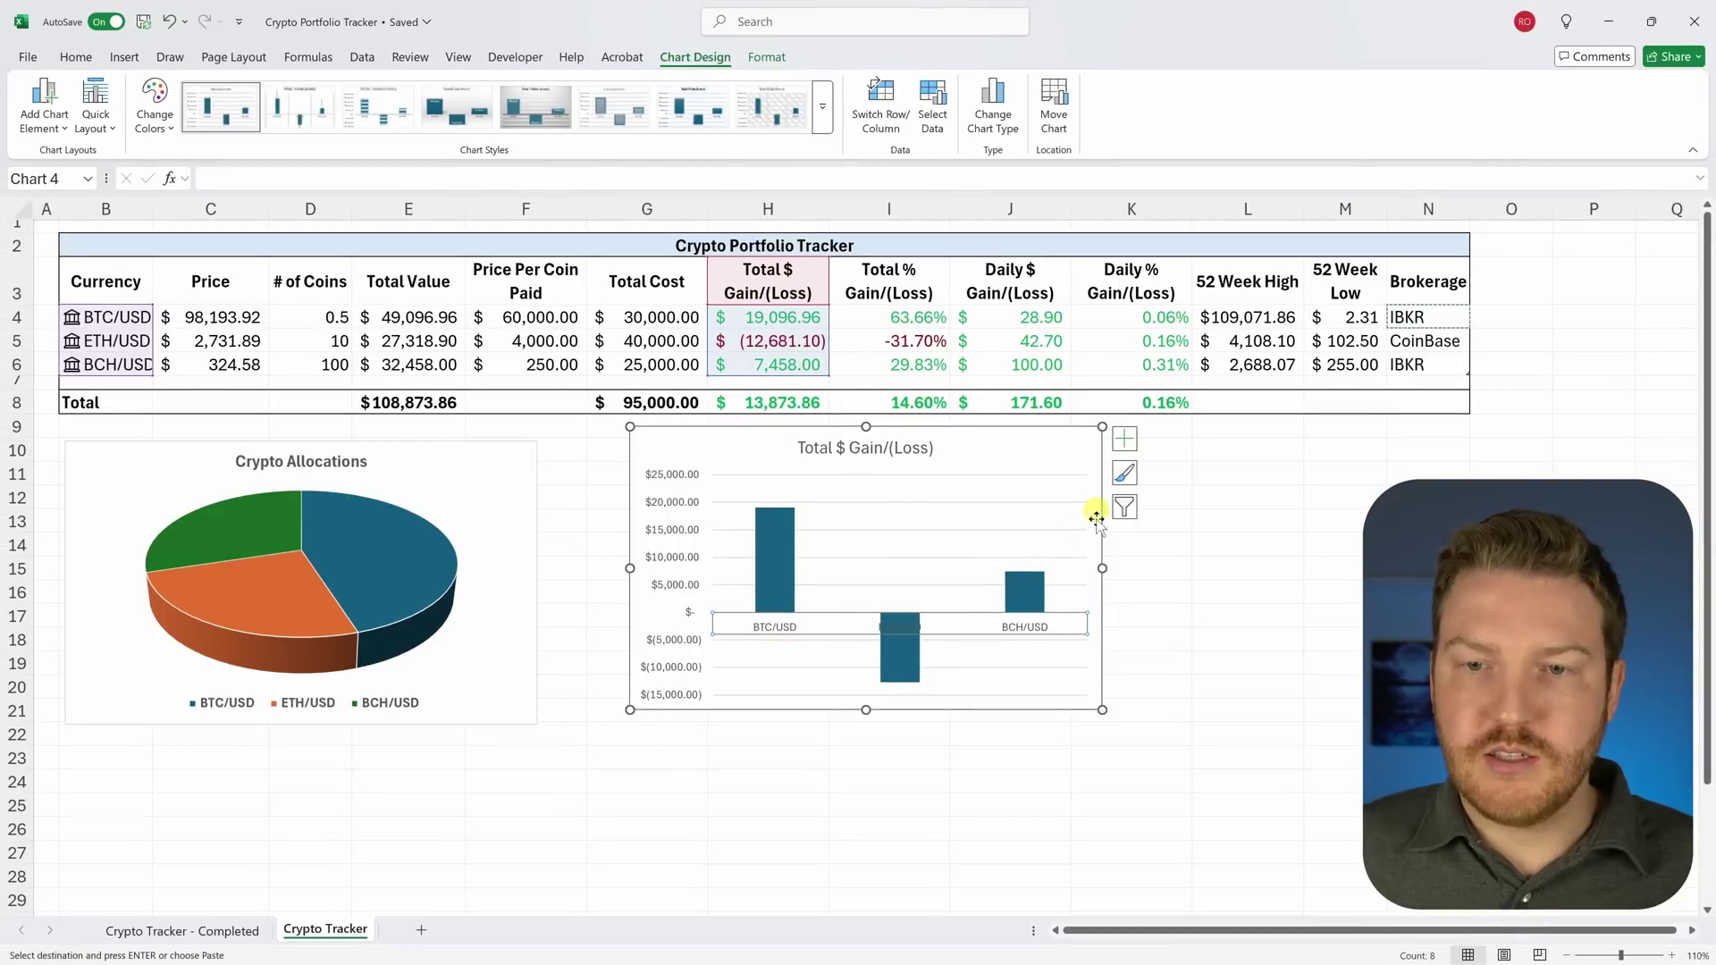
# Step: Set the label position of the column chart's horizontal axis to Low
pyautogui.hotkey('ctrl', '1')
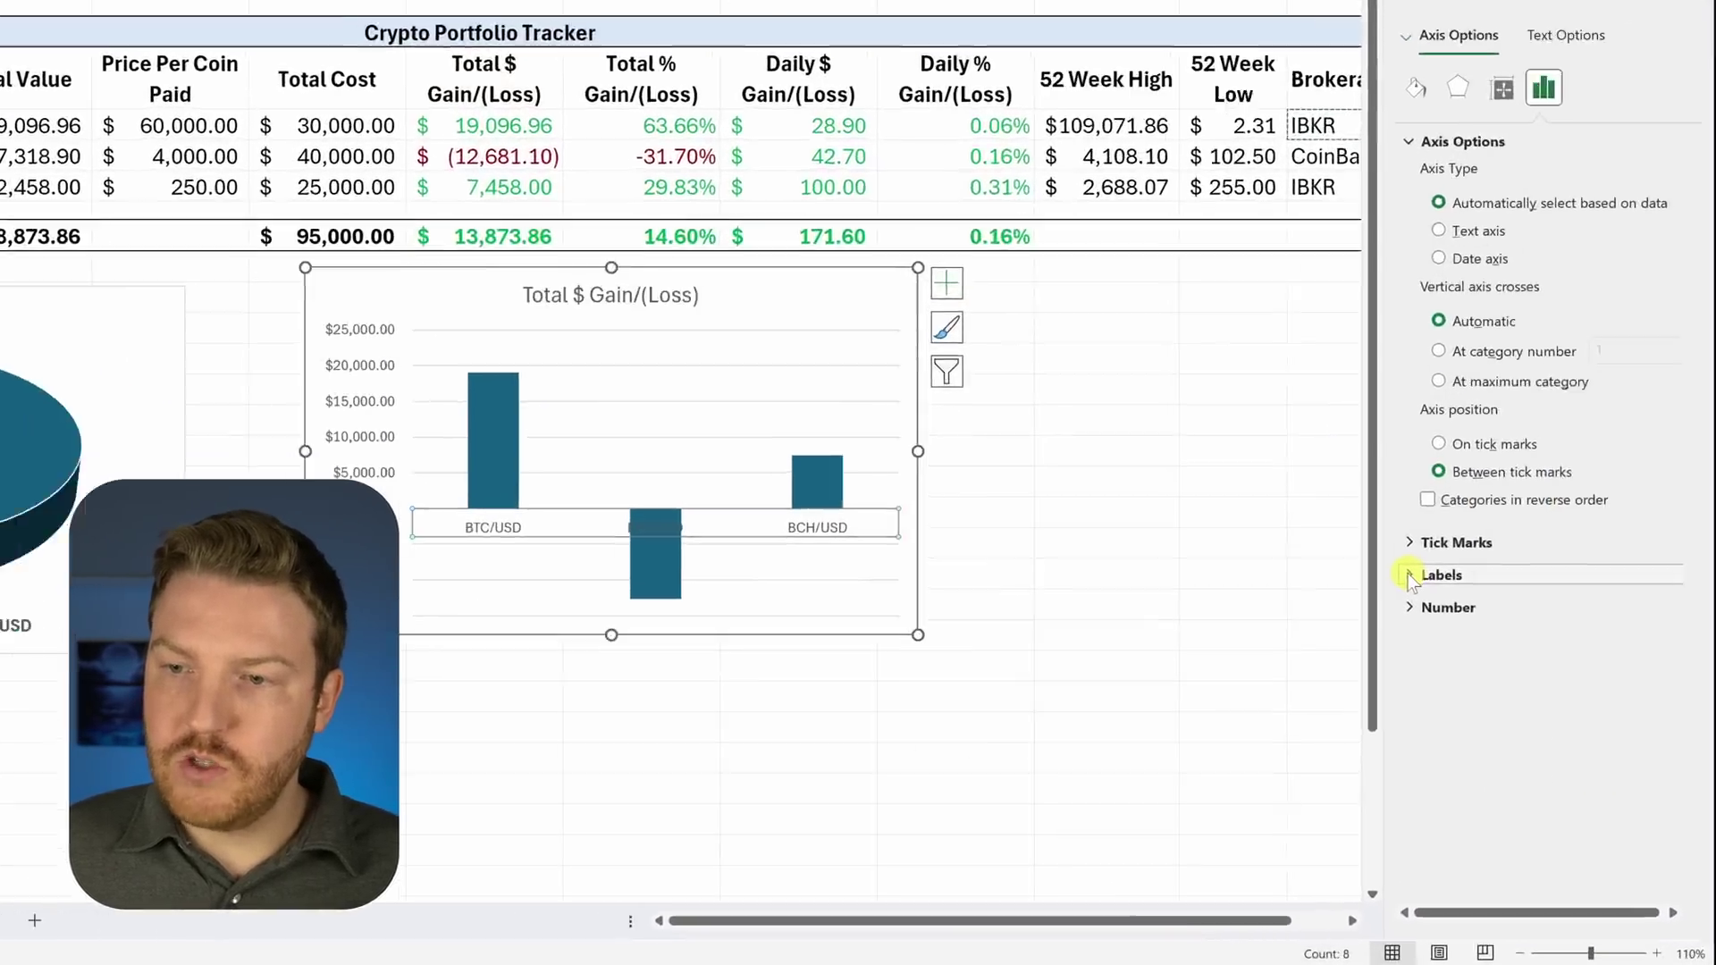
pyautogui.click(1481, 664)
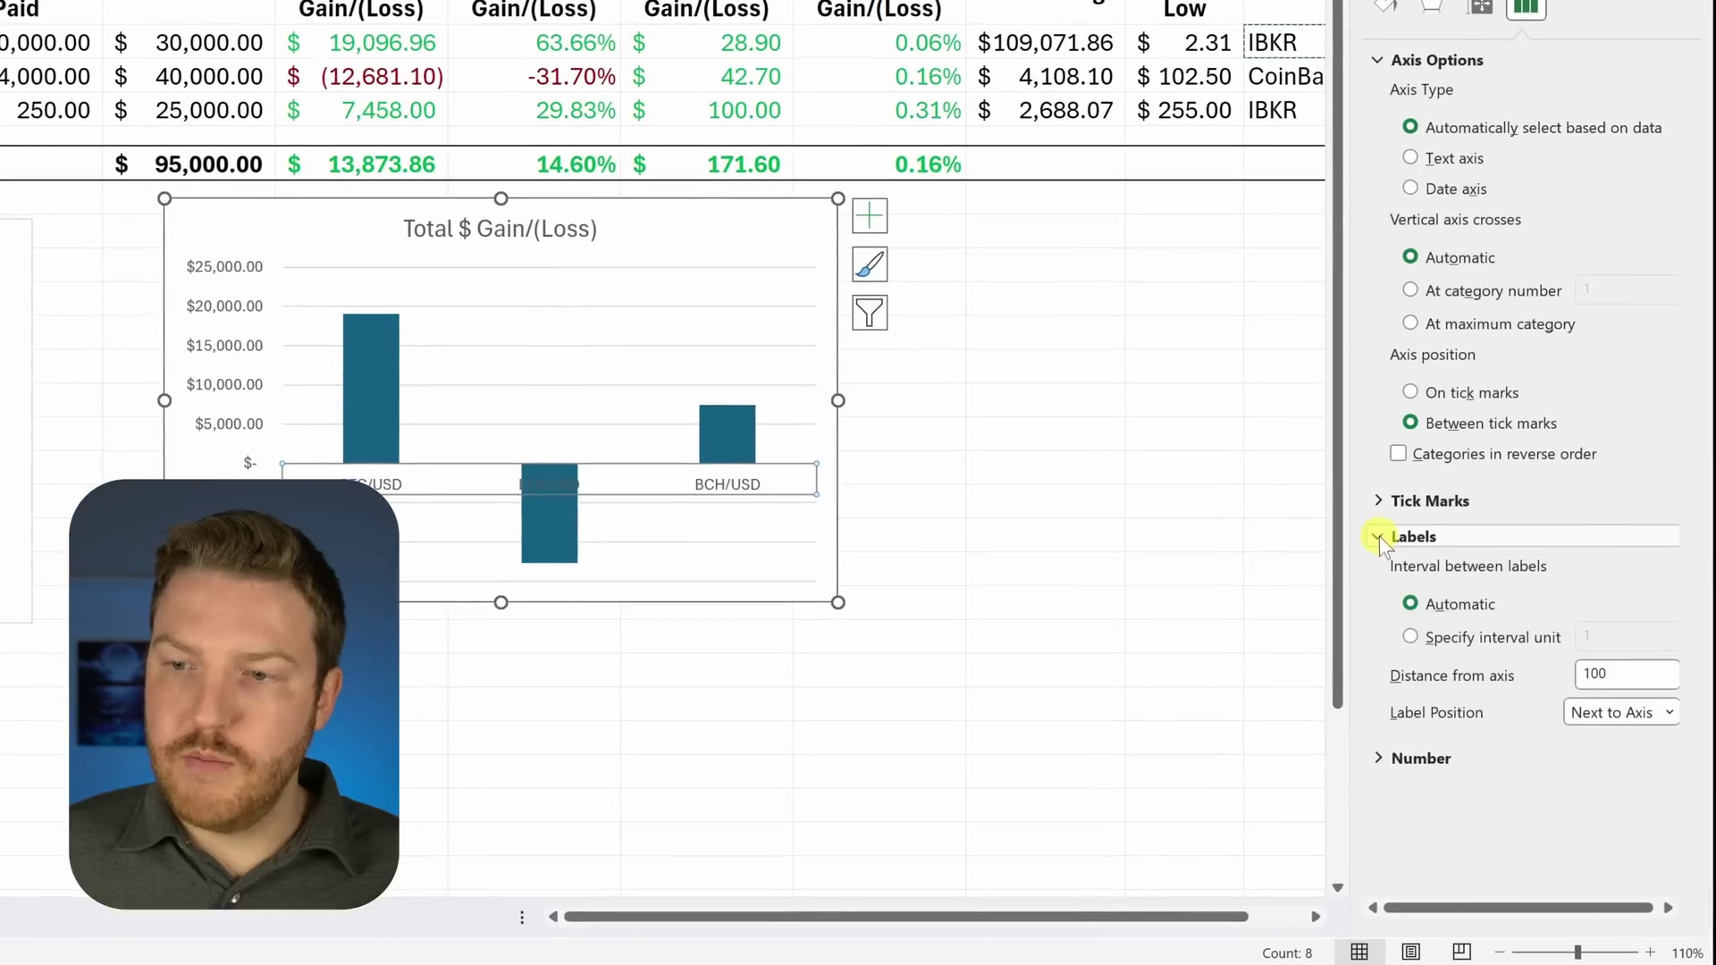
pyautogui.click(1671, 716)
pyautogui.click(1592, 787)
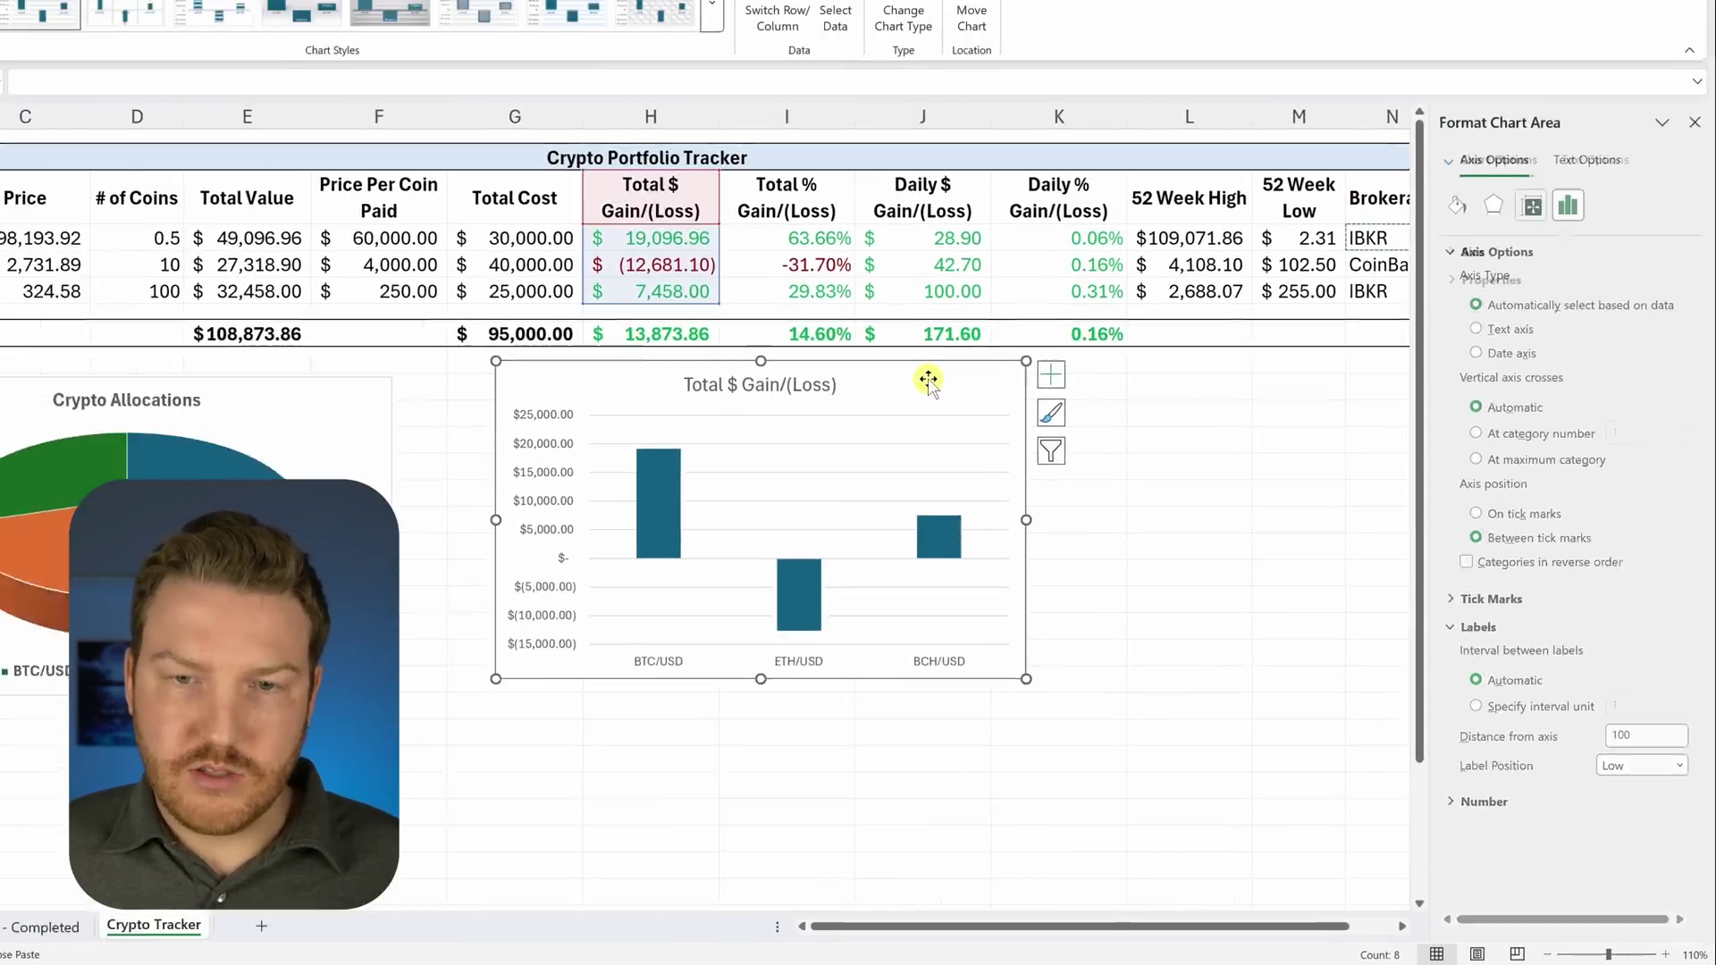
# Step: Format the column chart's text as bold at size 10.5 and move the chart beside the pie chart, level with row 10
pyautogui.click(715, 224)
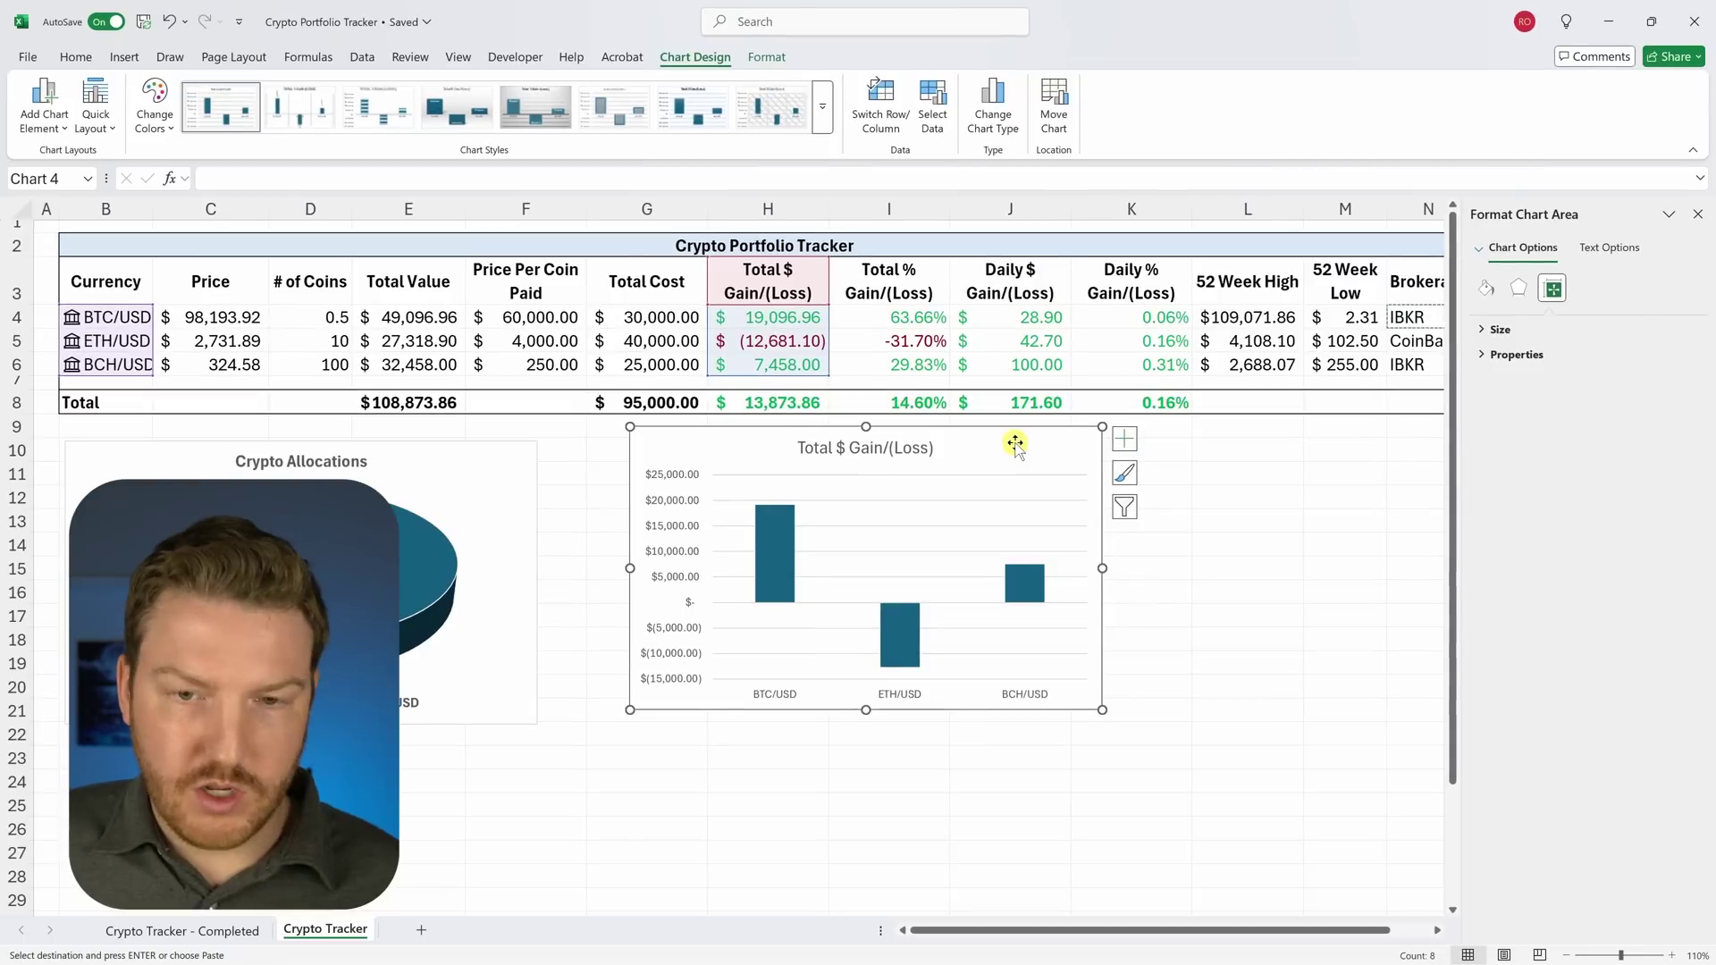
pyautogui.hotkey('ctrl', 'b')
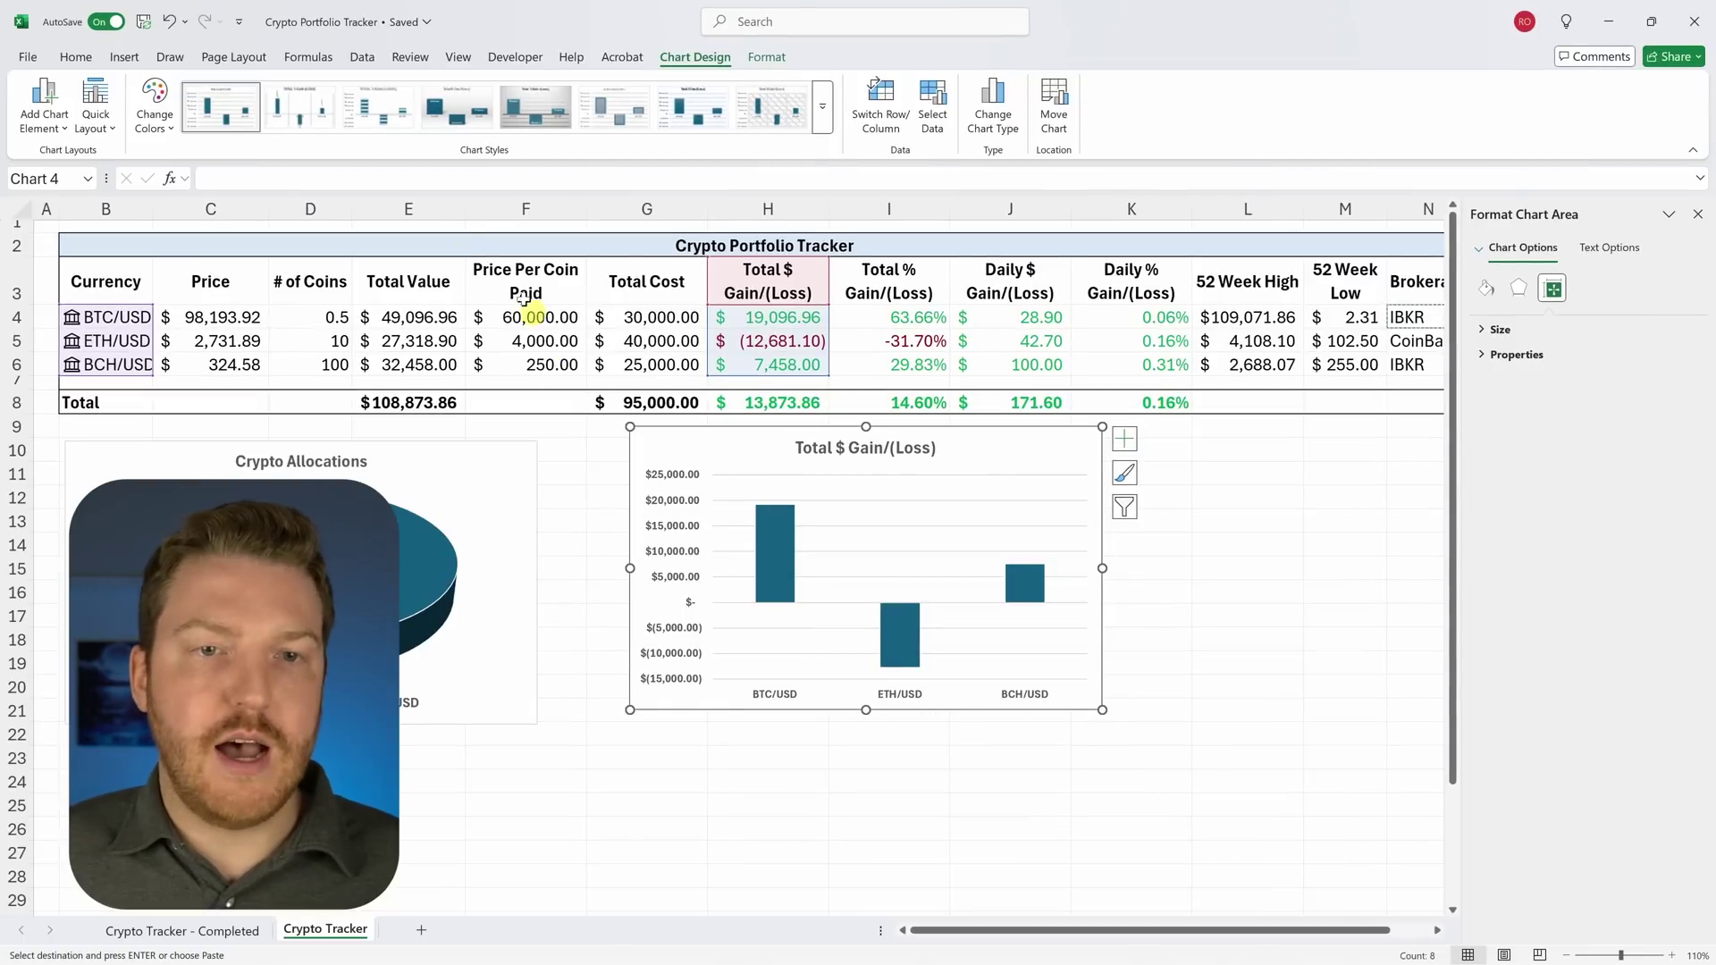
pyautogui.click(76, 56)
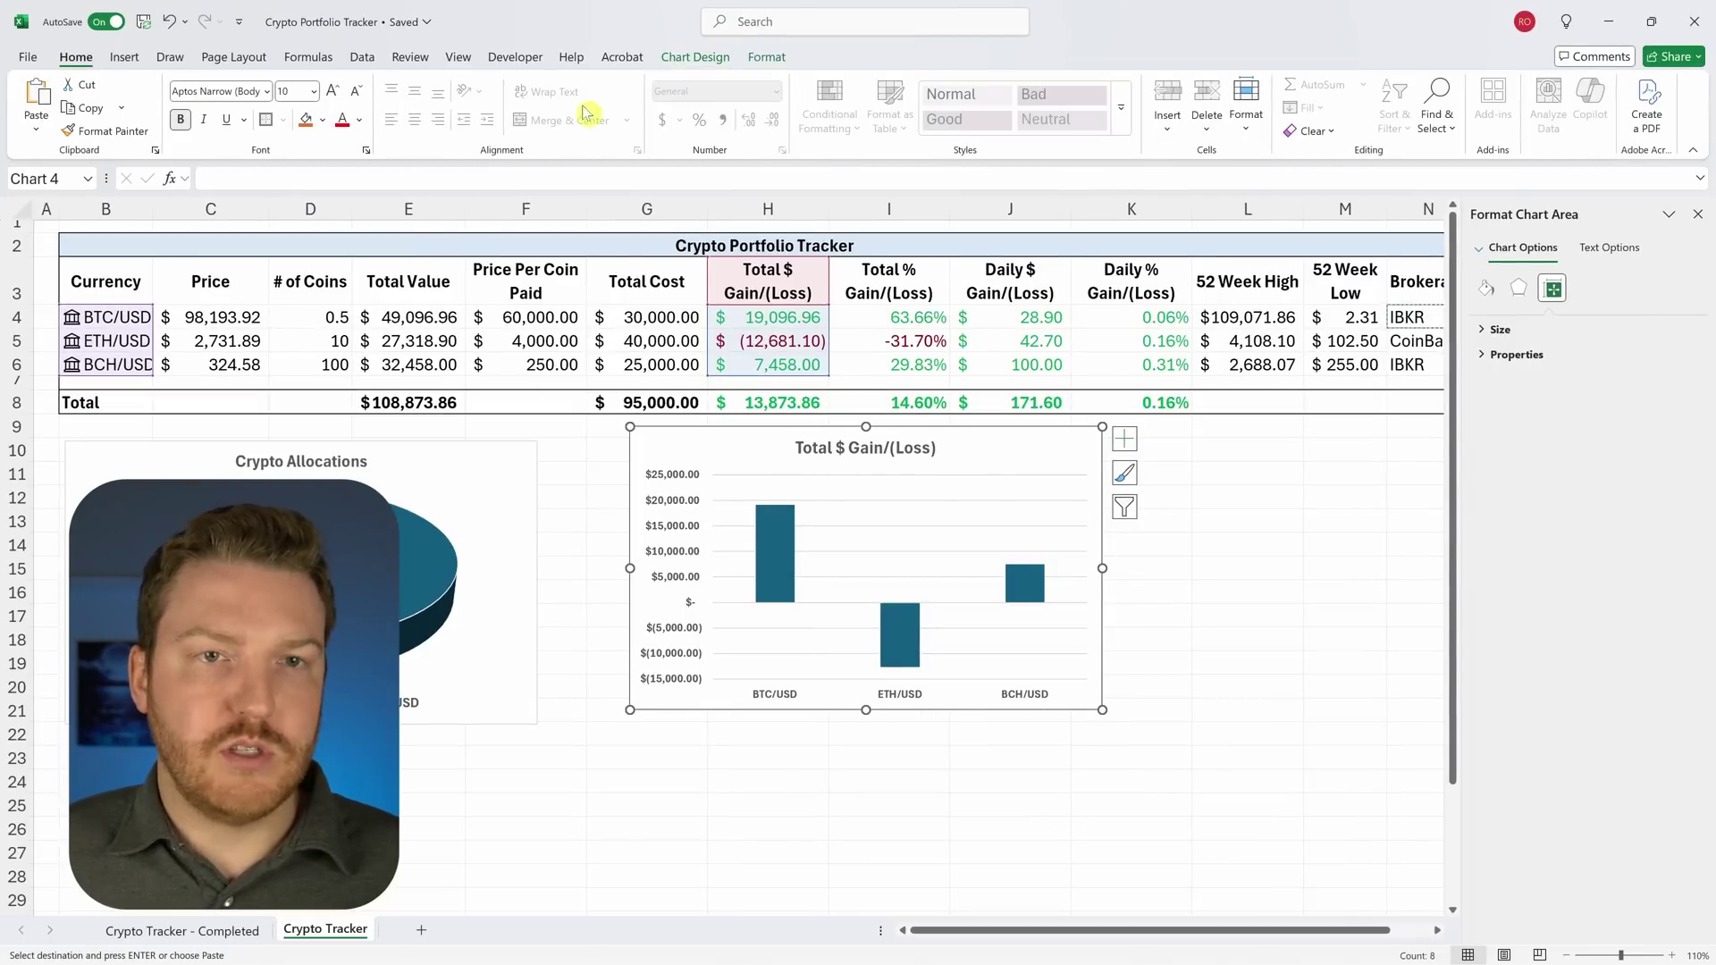
pyautogui.click(331, 92)
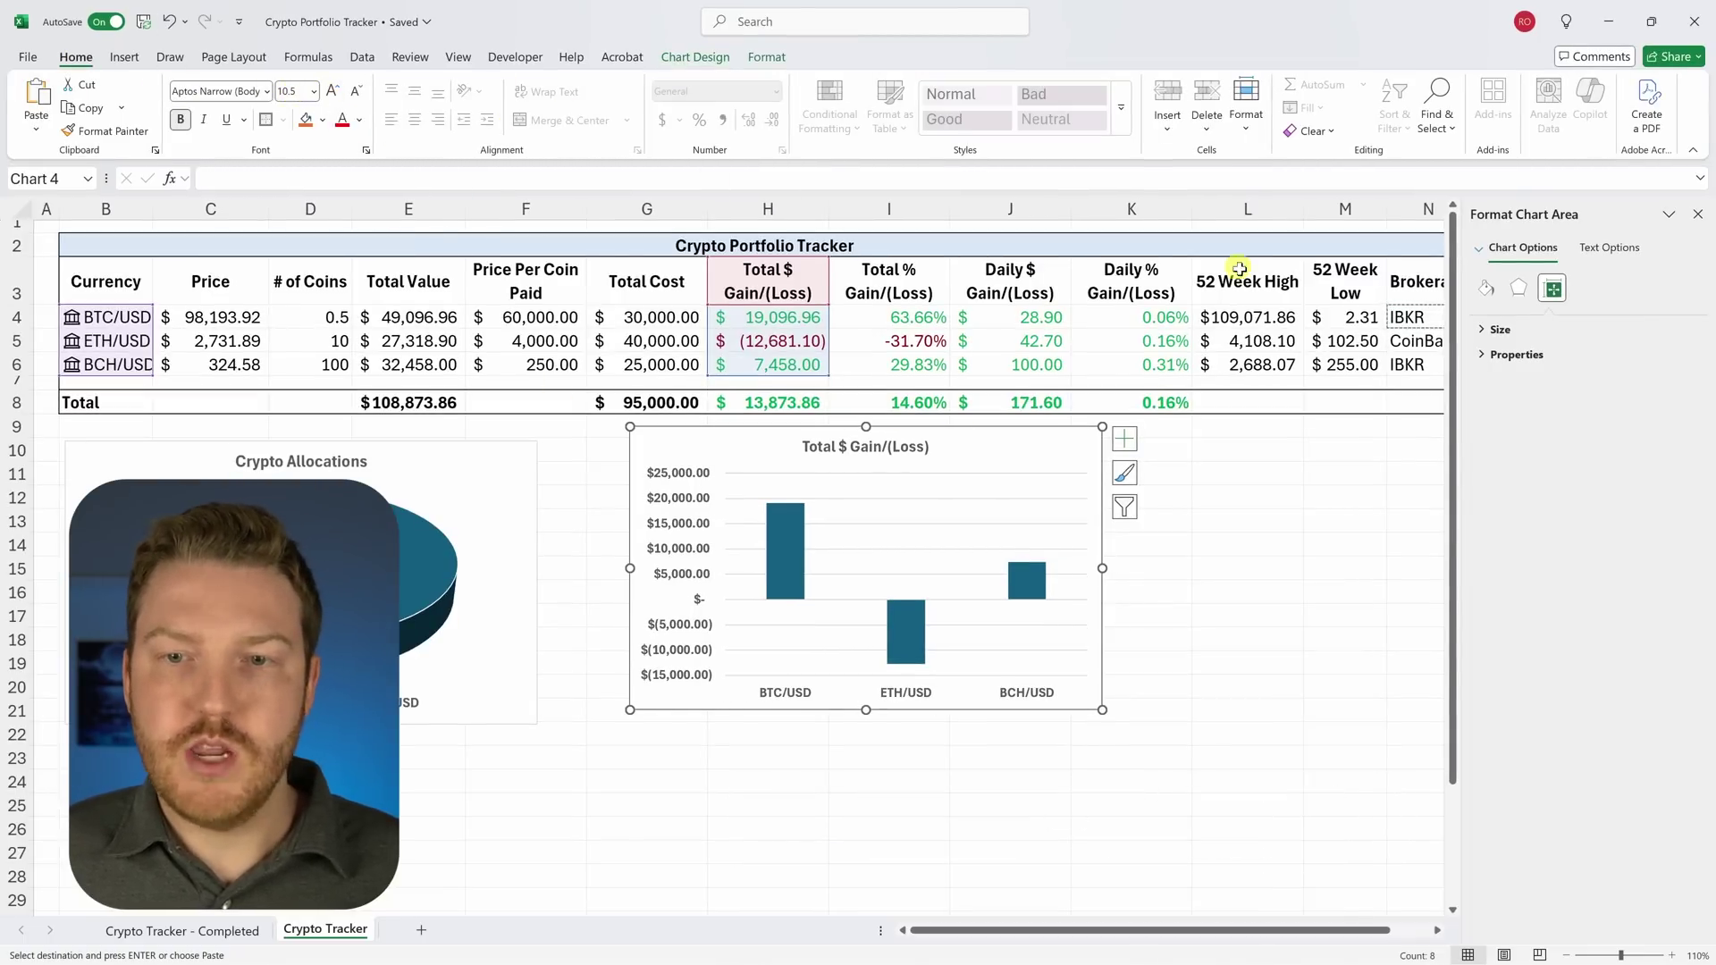
pyautogui.moveTo(1042, 440); pyautogui.dragTo(1004, 456)
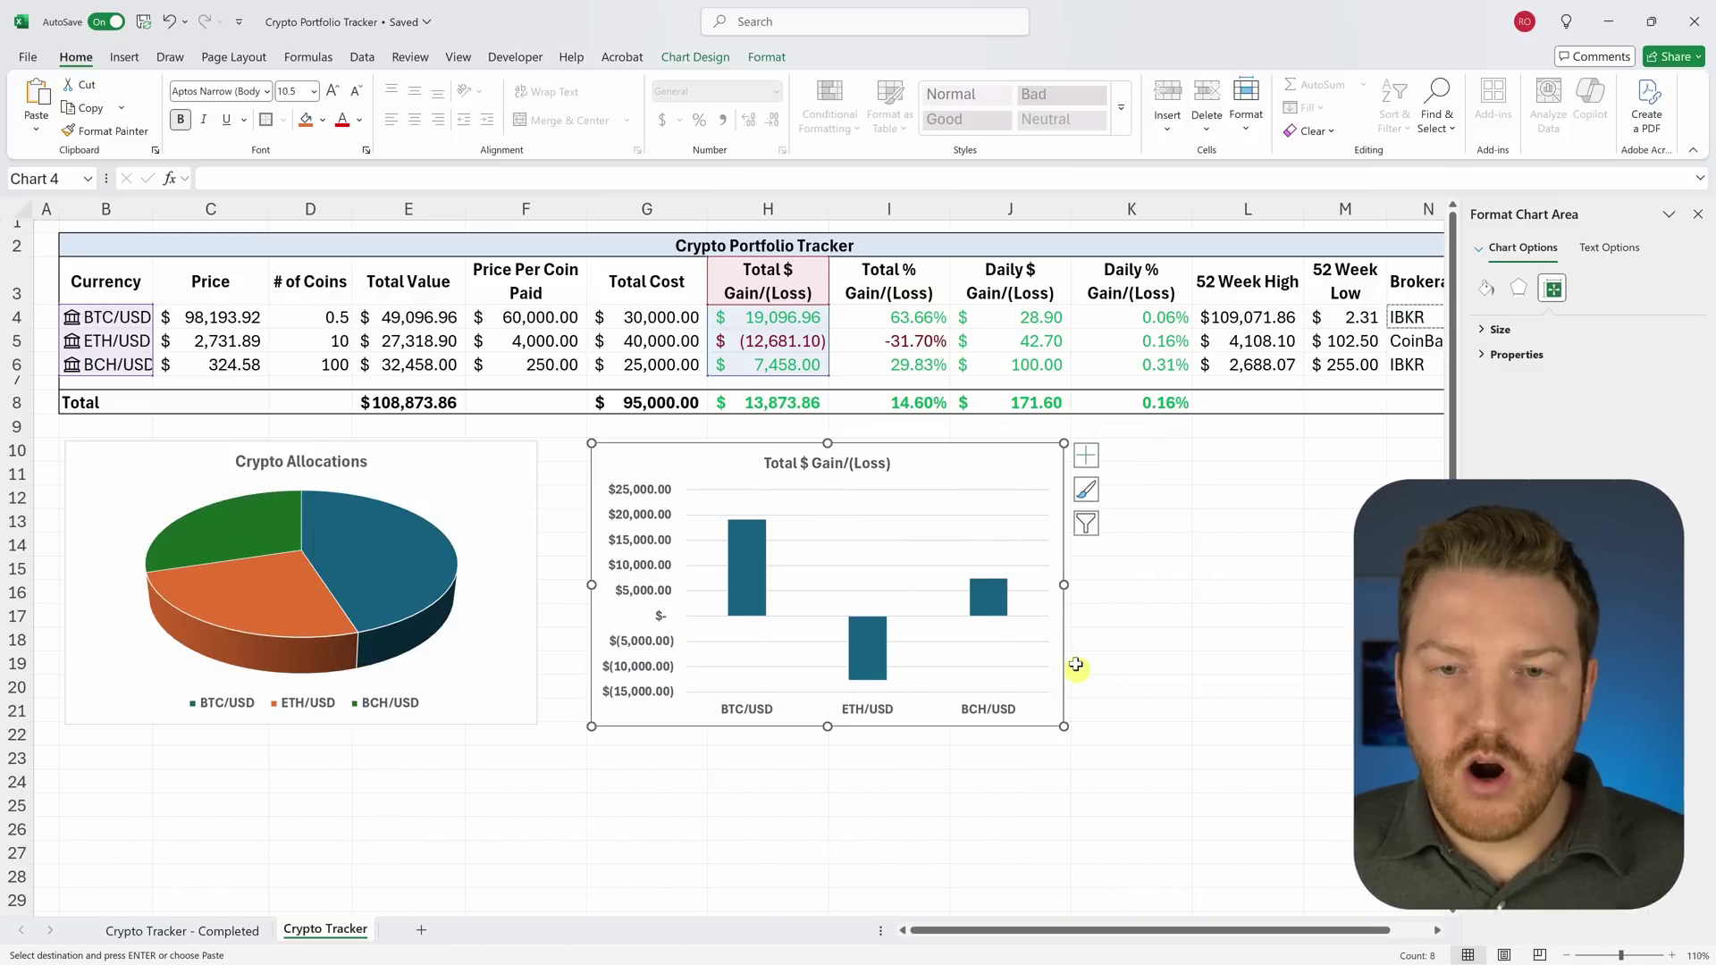
pyautogui.click(1695, 219)
# Step: Refresh the live currency data throughout the workbook
pyautogui.click(1213, 542)
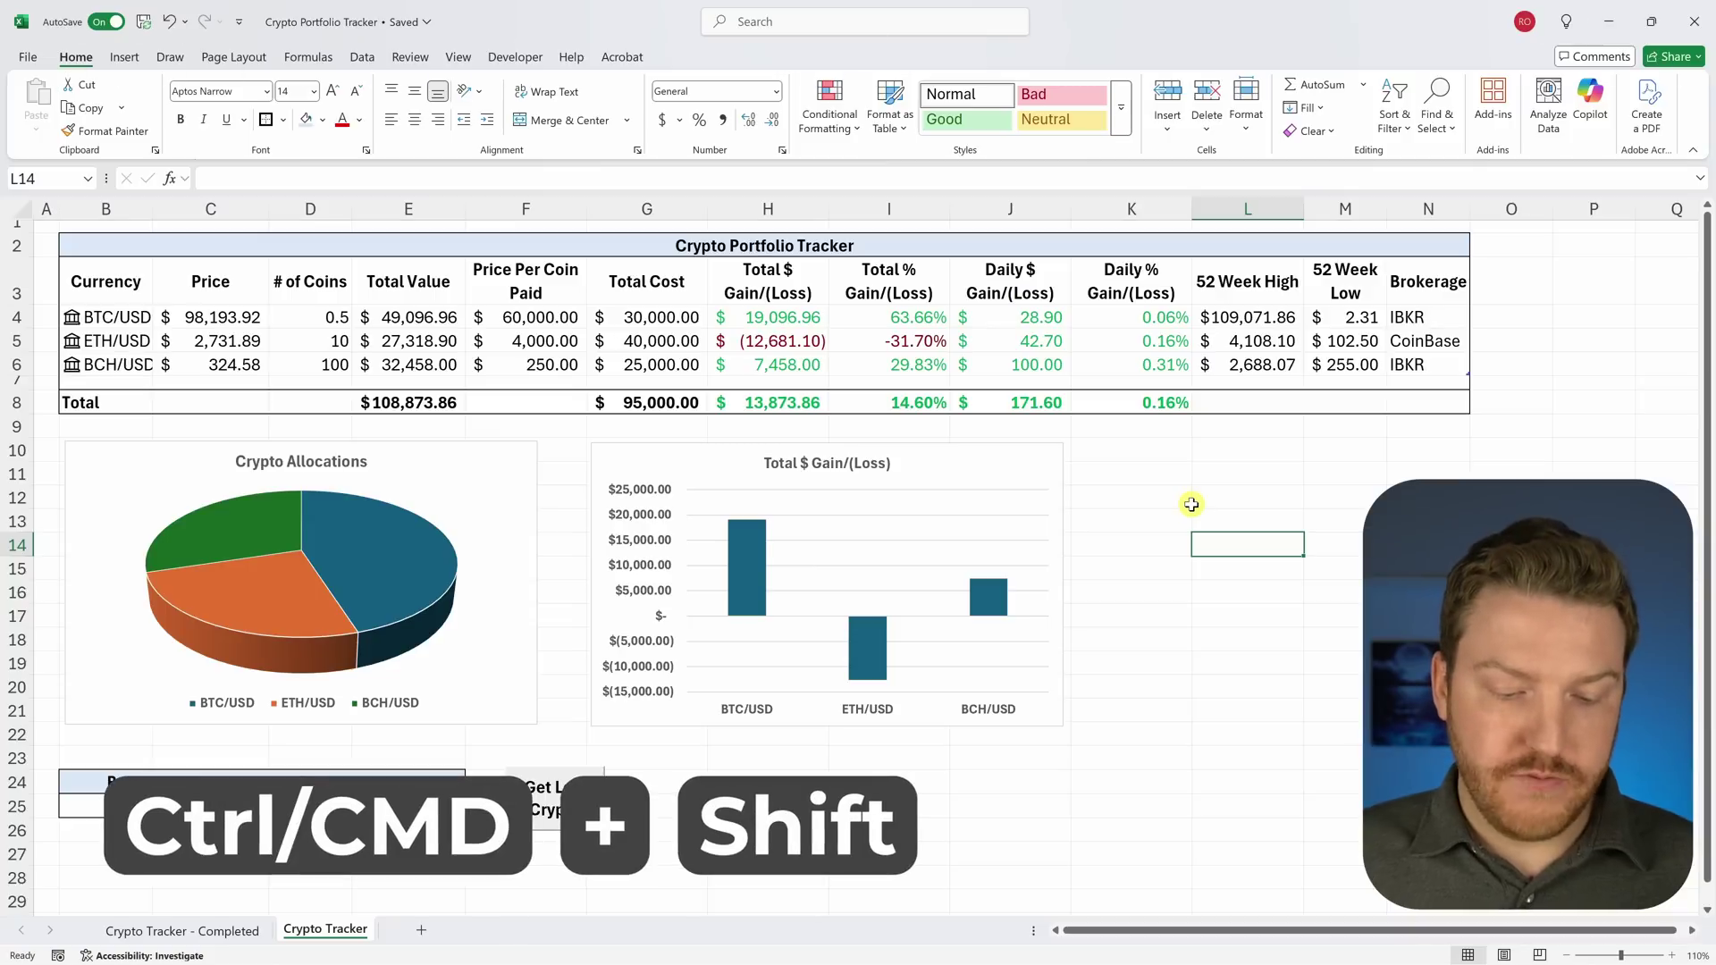
pyautogui.hotkey('ctrl', 'shift', 'F5')
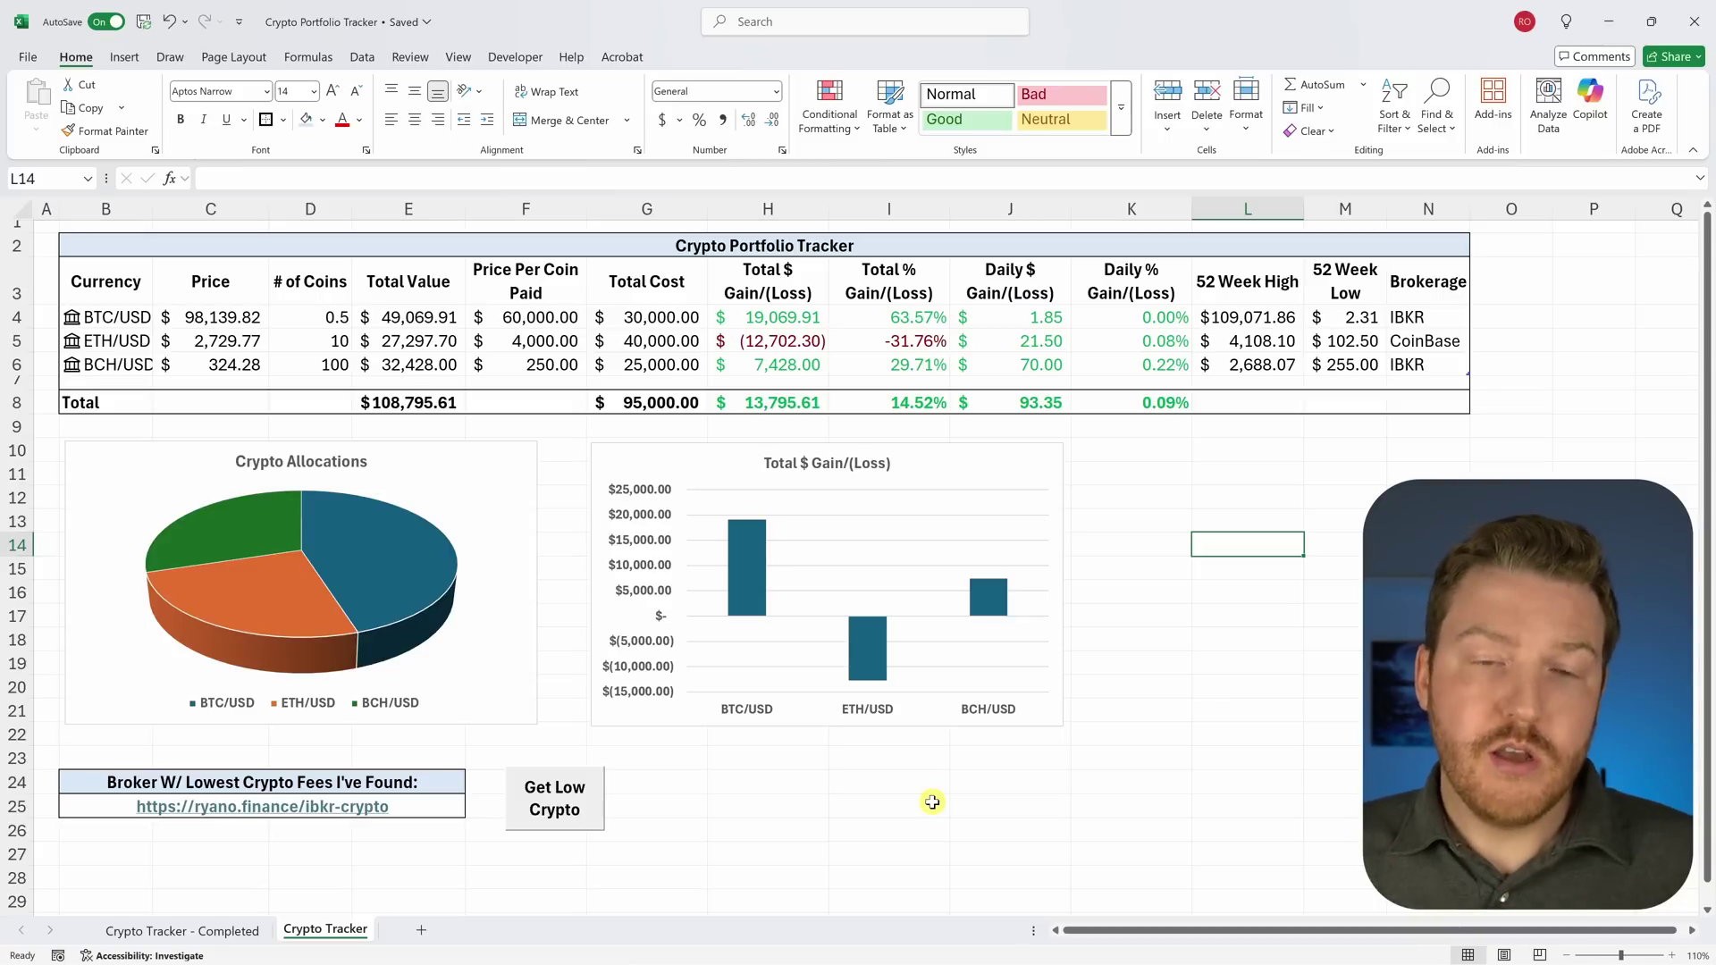
# Step: Open the linked low-fee crypto broker page in the browser and examine its commission rates by monthly trade value
pyautogui.click(583, 807)
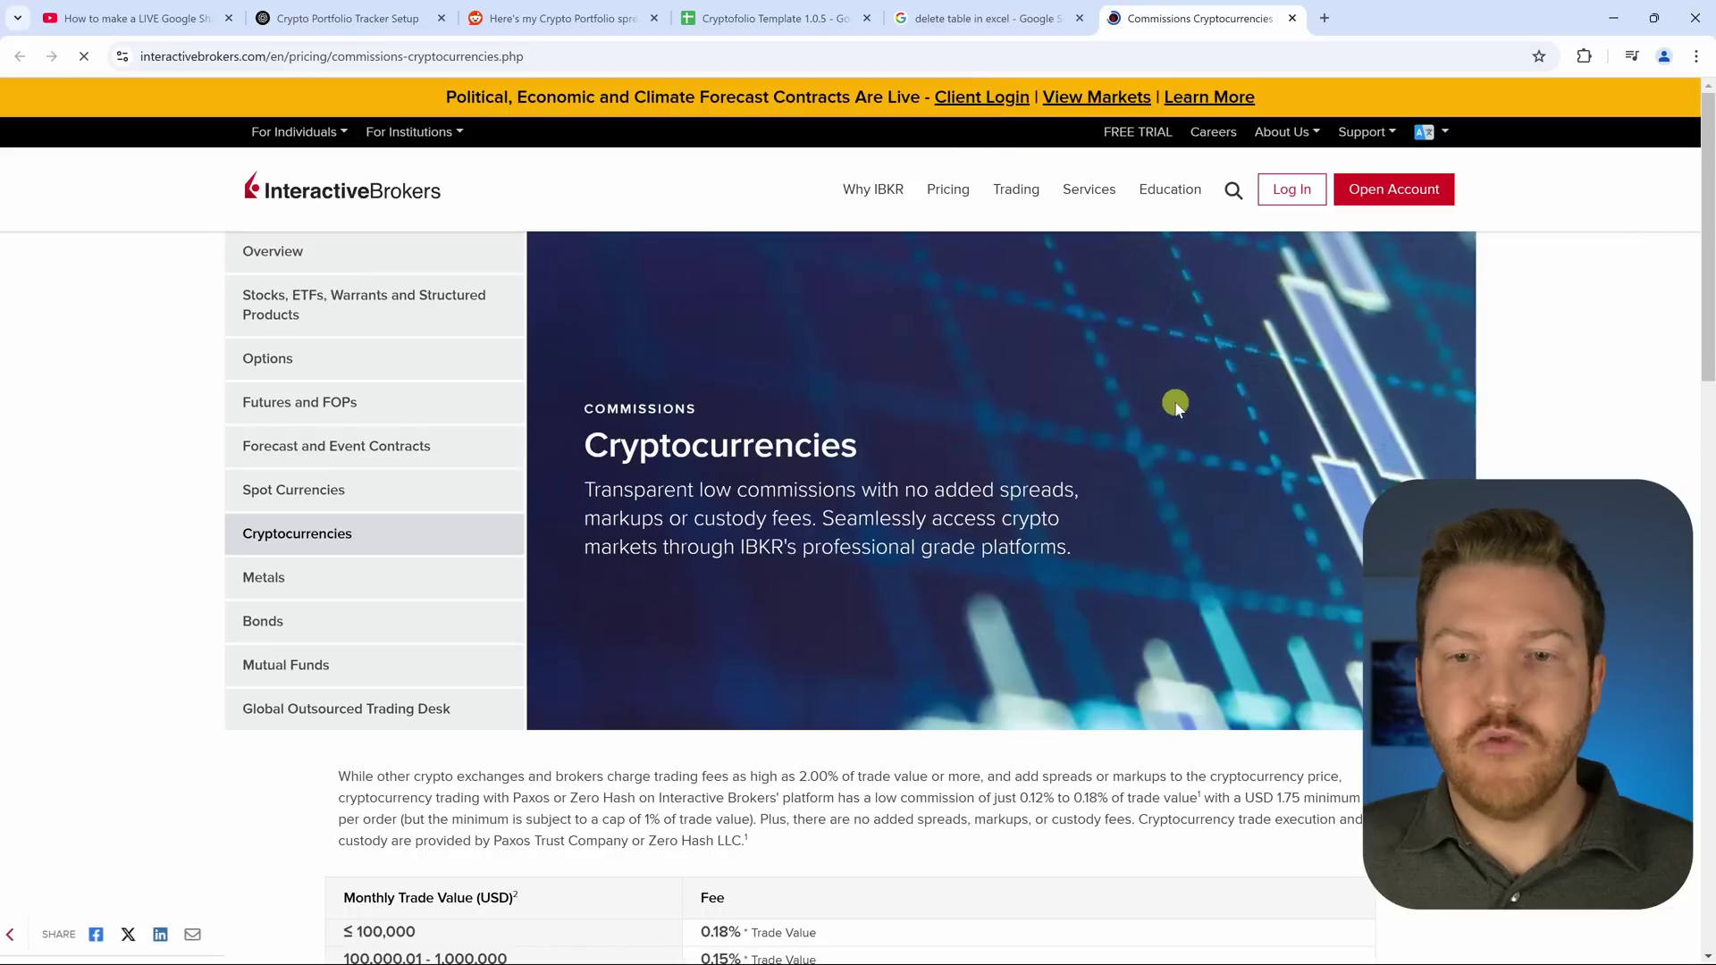
pyautogui.scroll(-5, 1168, 402)
pyautogui.moveTo(701, 575); pyautogui.dragTo(840, 639)
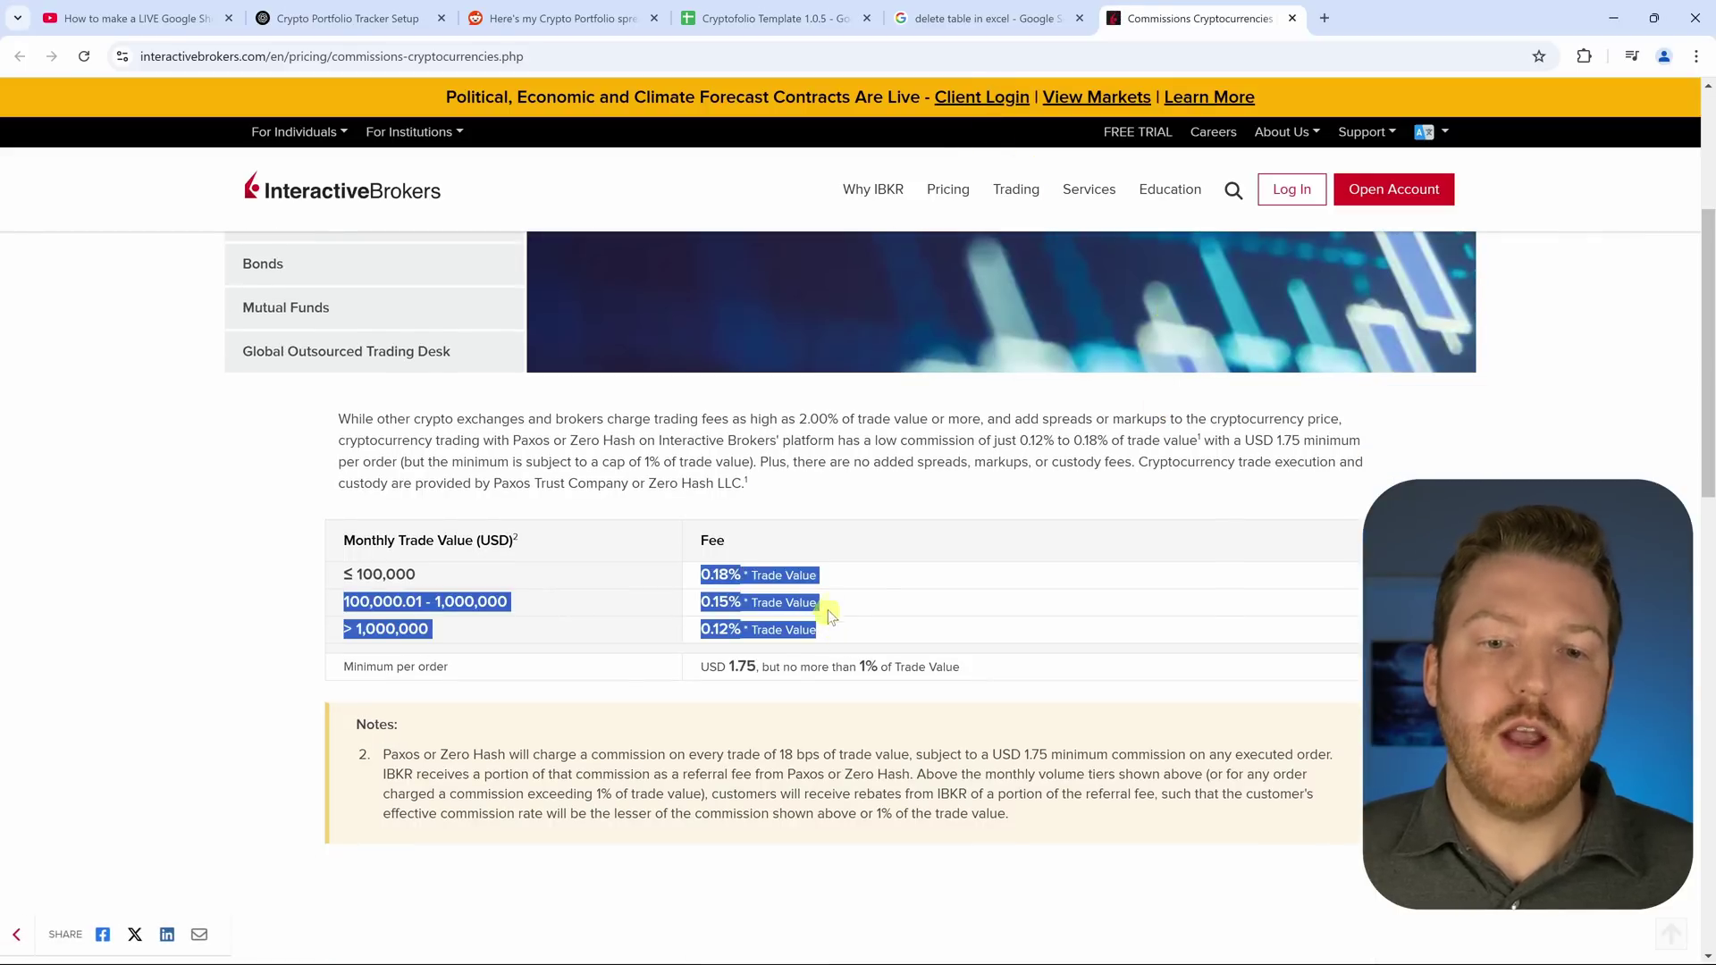
pyautogui.scroll(3, 829, 621)
pyautogui.click(829, 621)
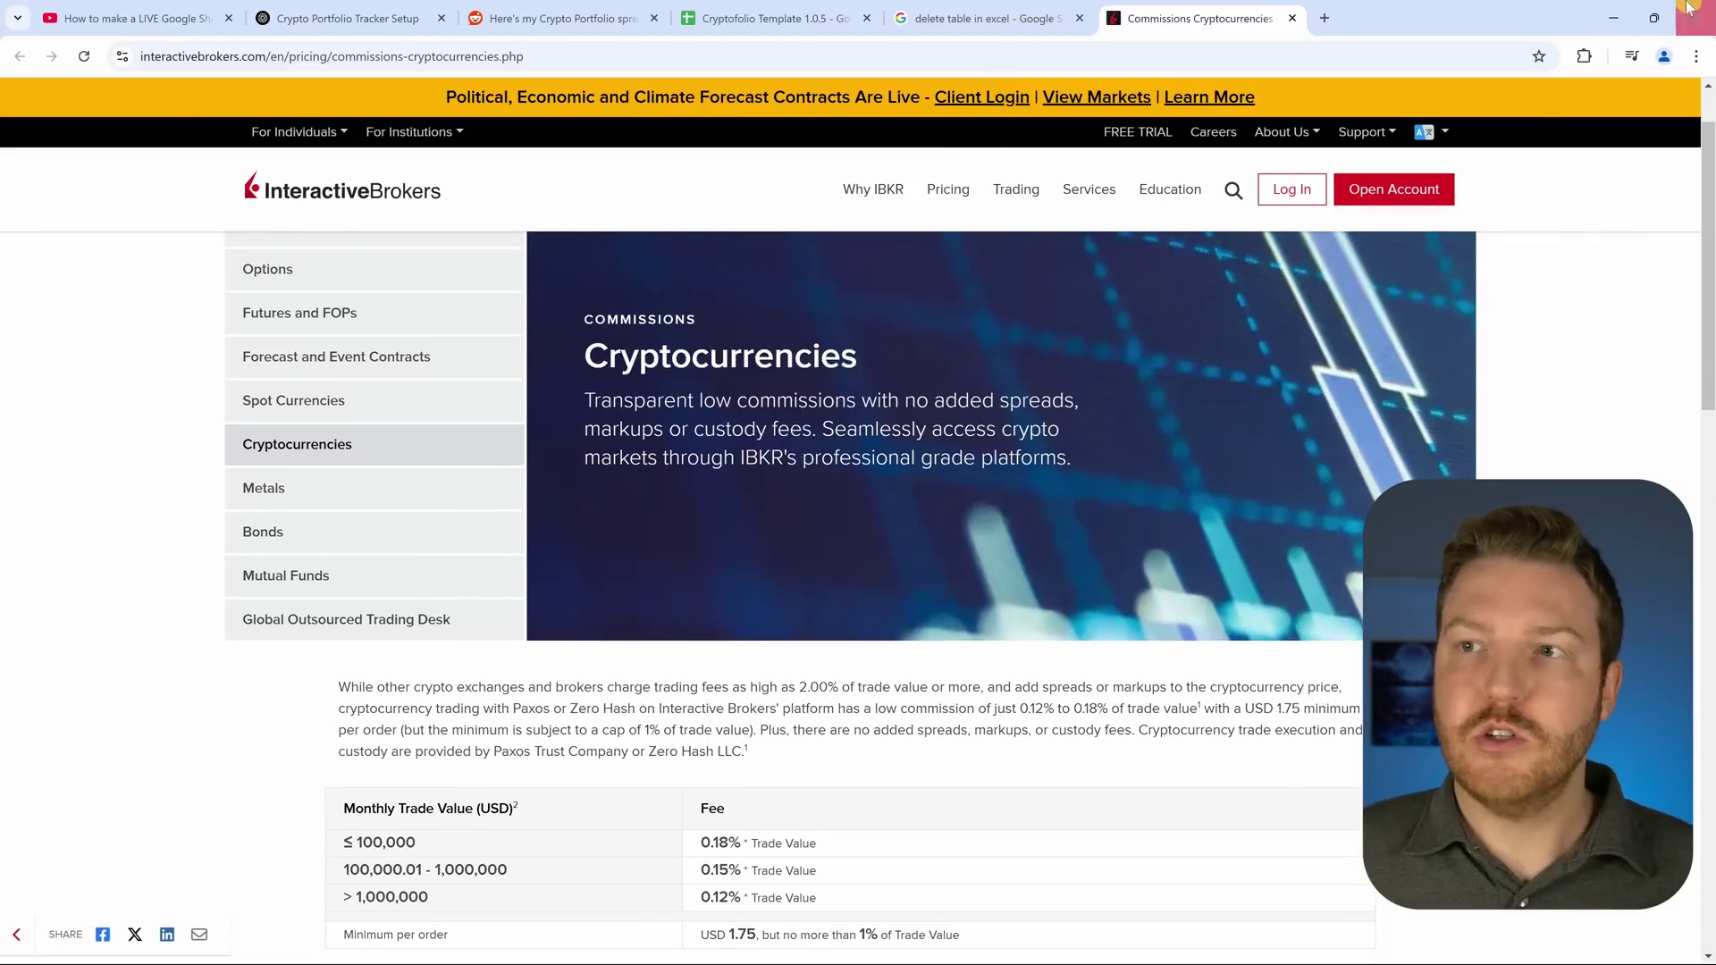